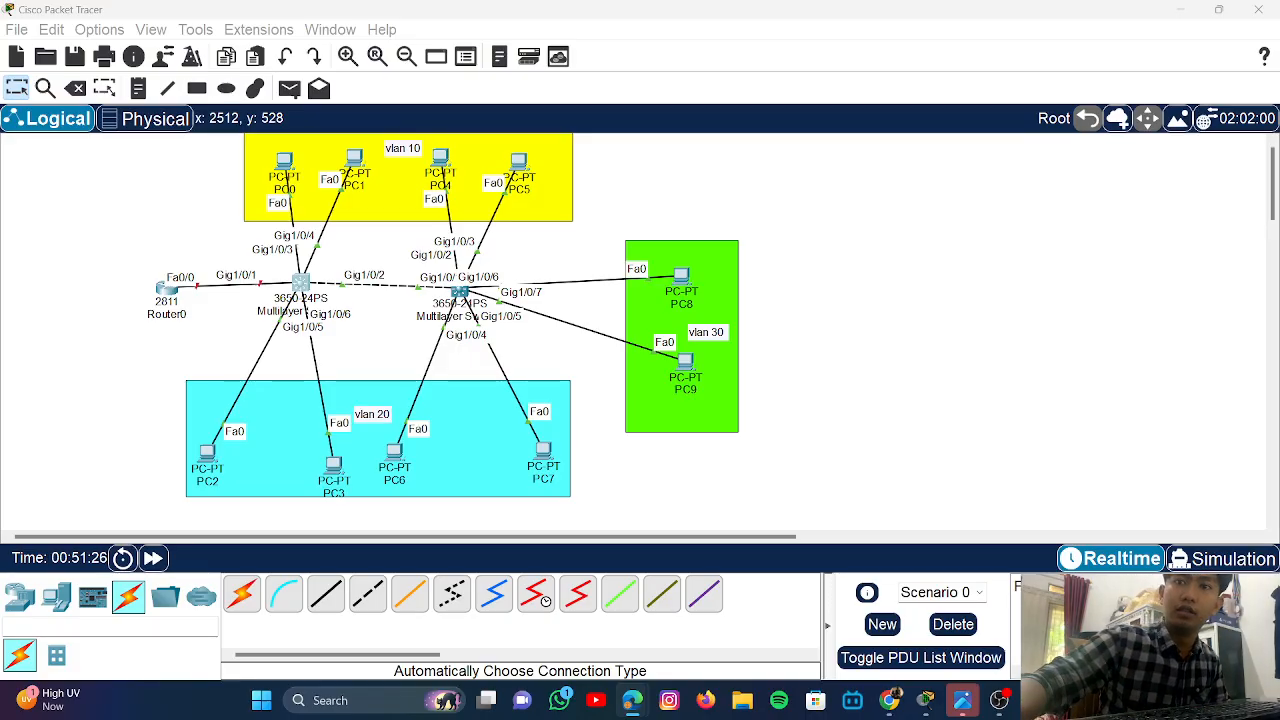
- Check the Classroom assignment, then list the switch models under Network Devices > Switches
key("alt+Tab")
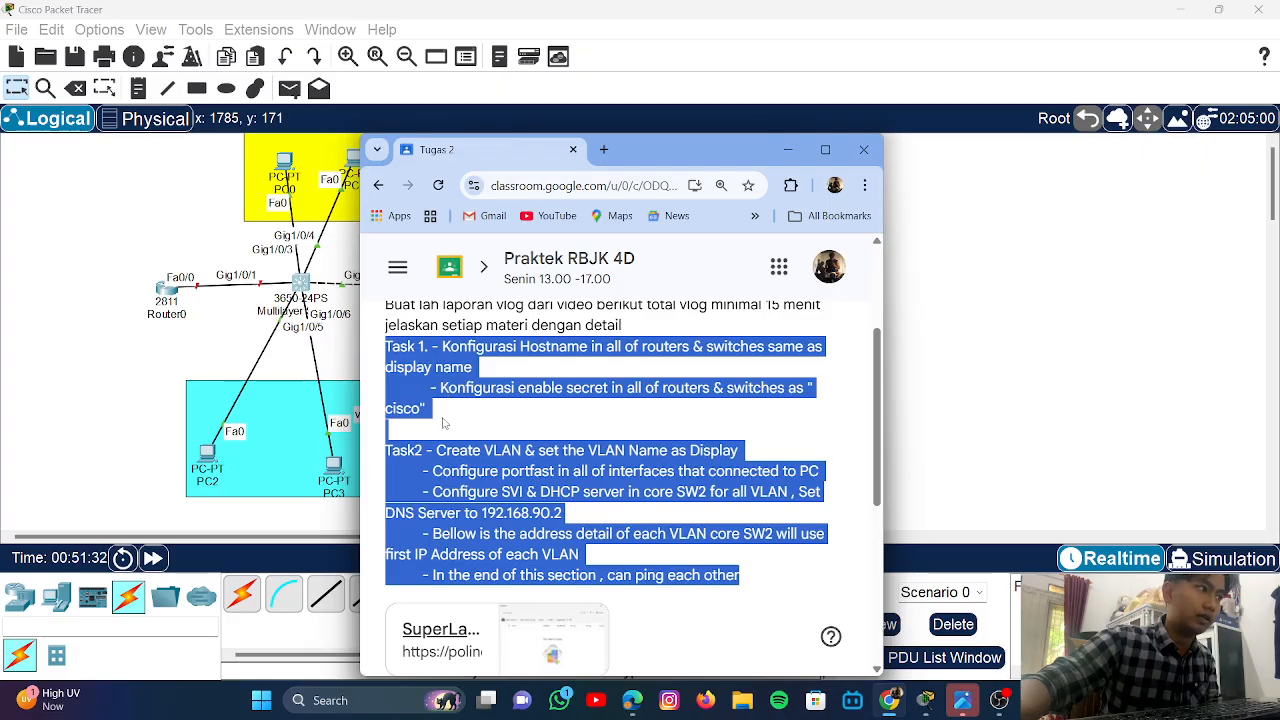
left_click(589, 430)
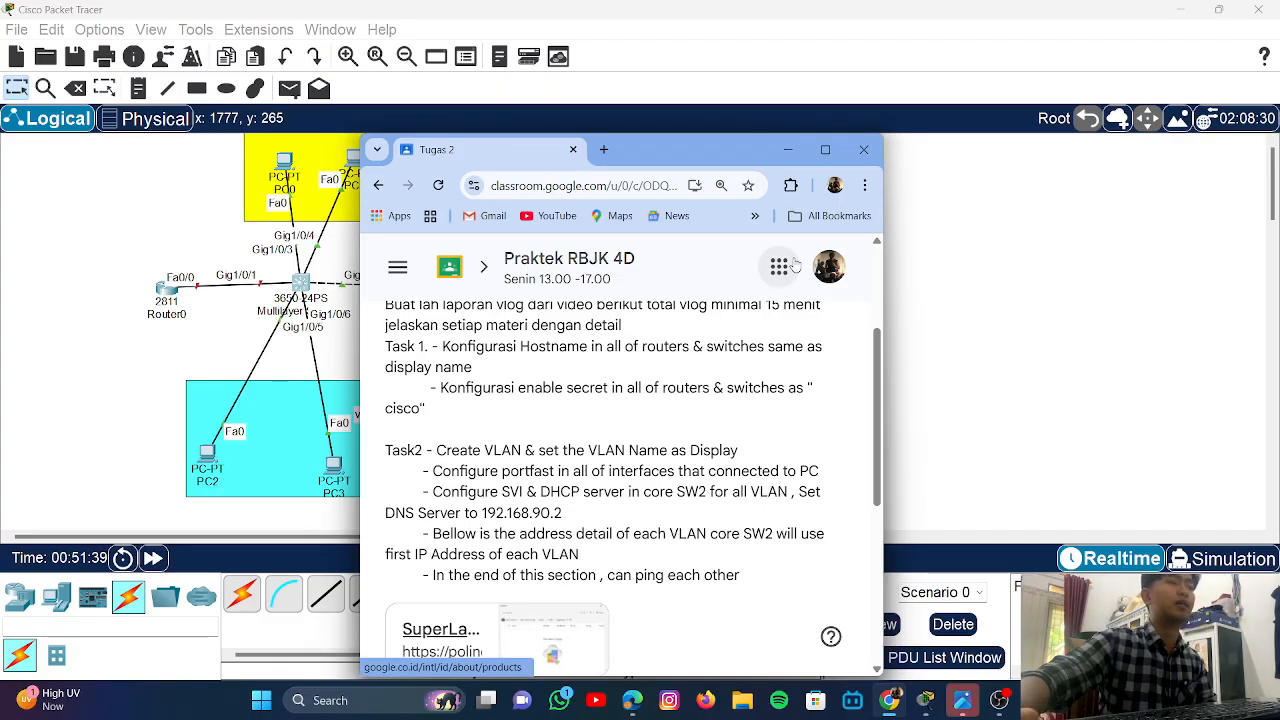
left_click(1010, 280)
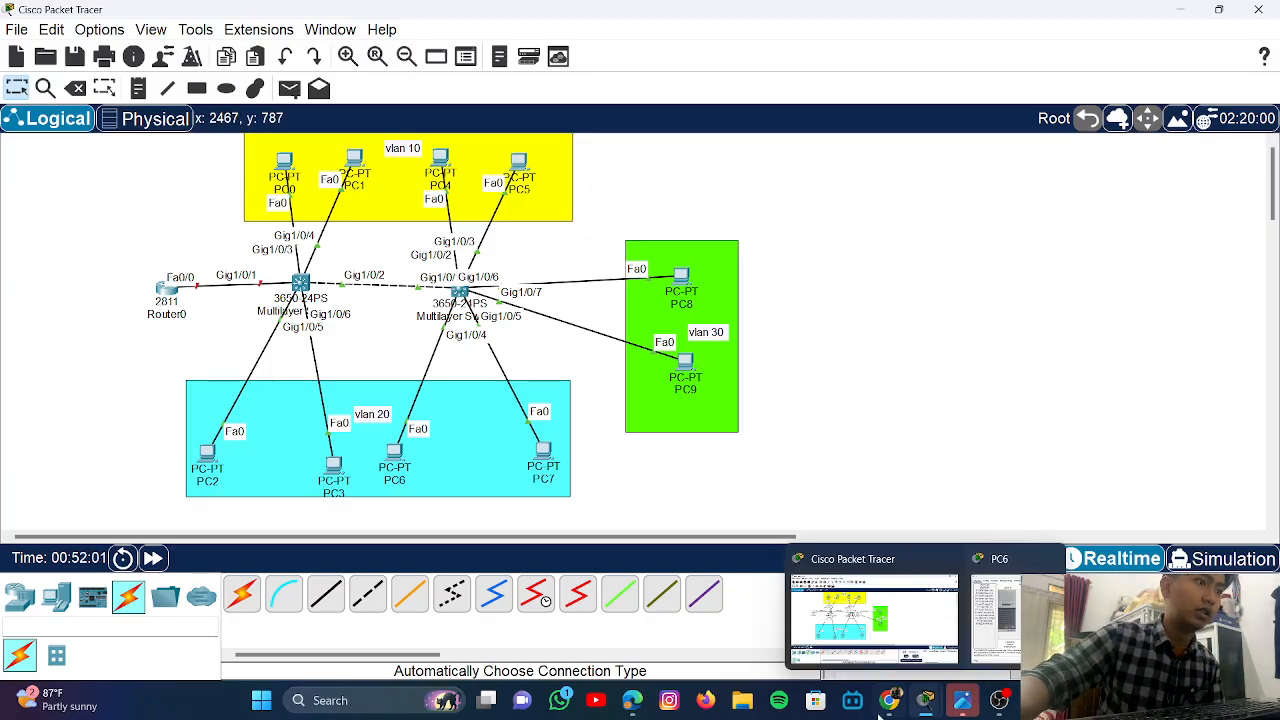
mouse_move(889, 700)
mouse_move(885, 645)
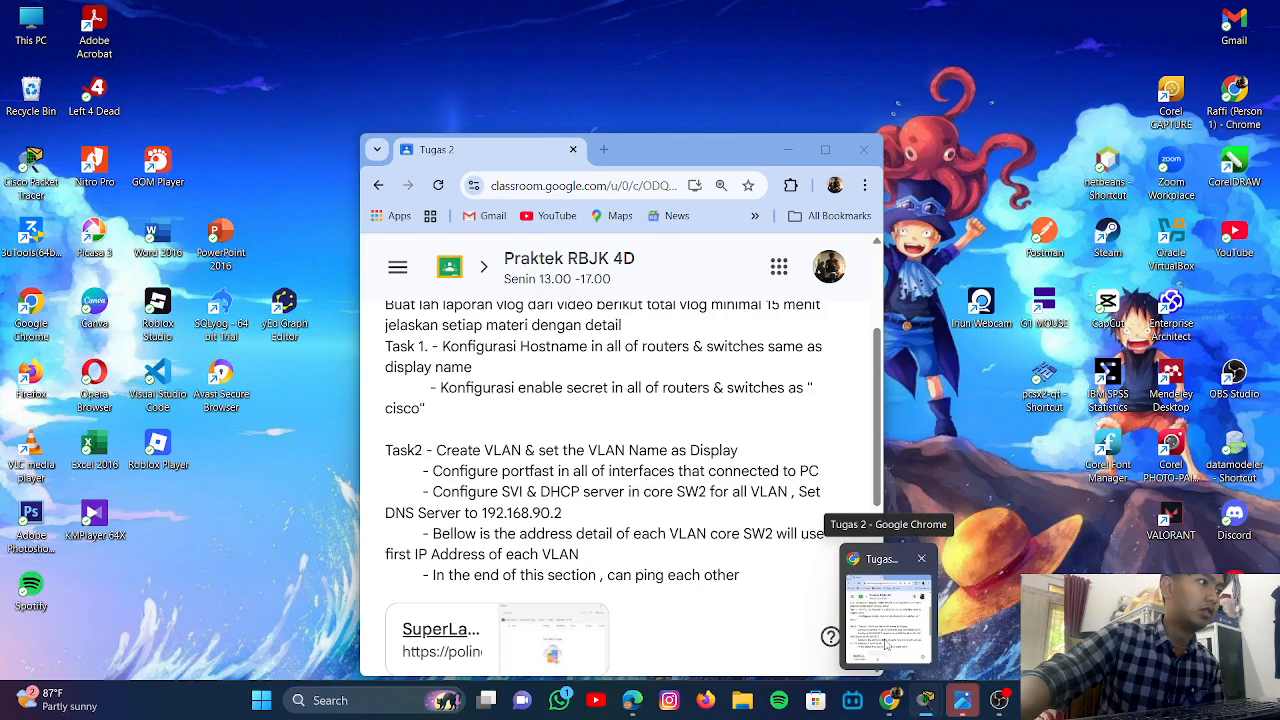
left_click(885, 645)
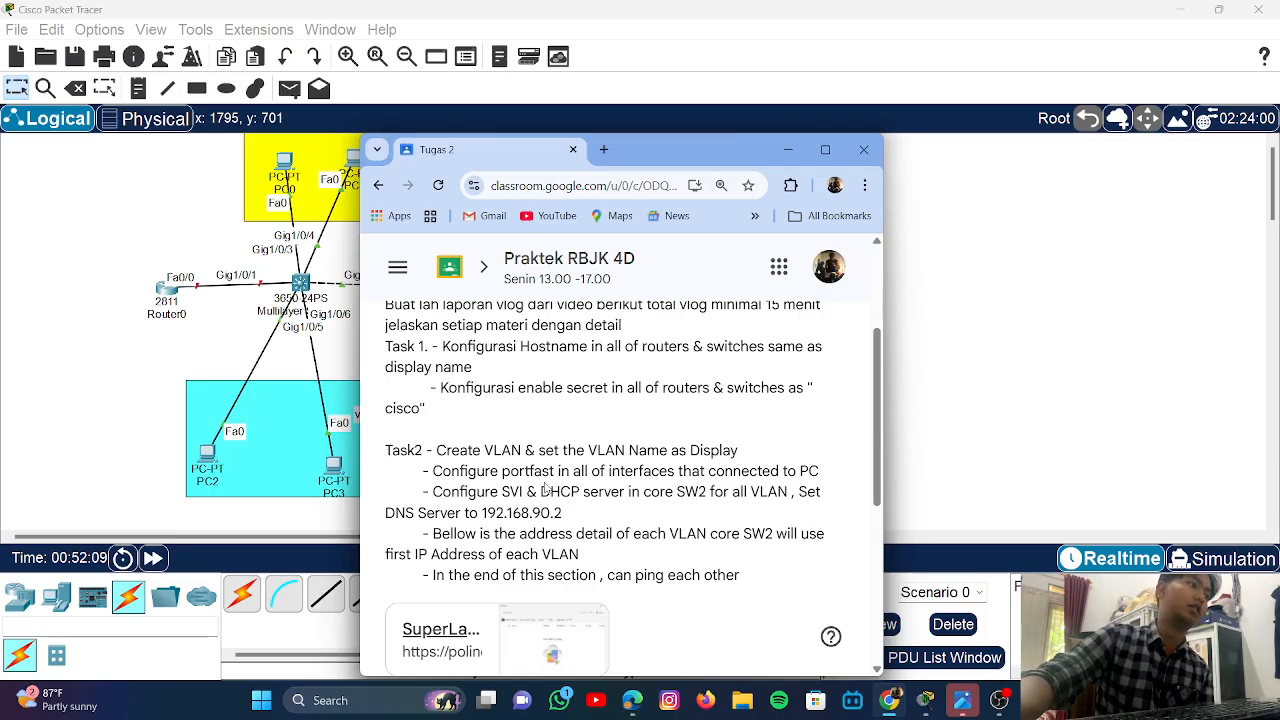
left_click(150, 205)
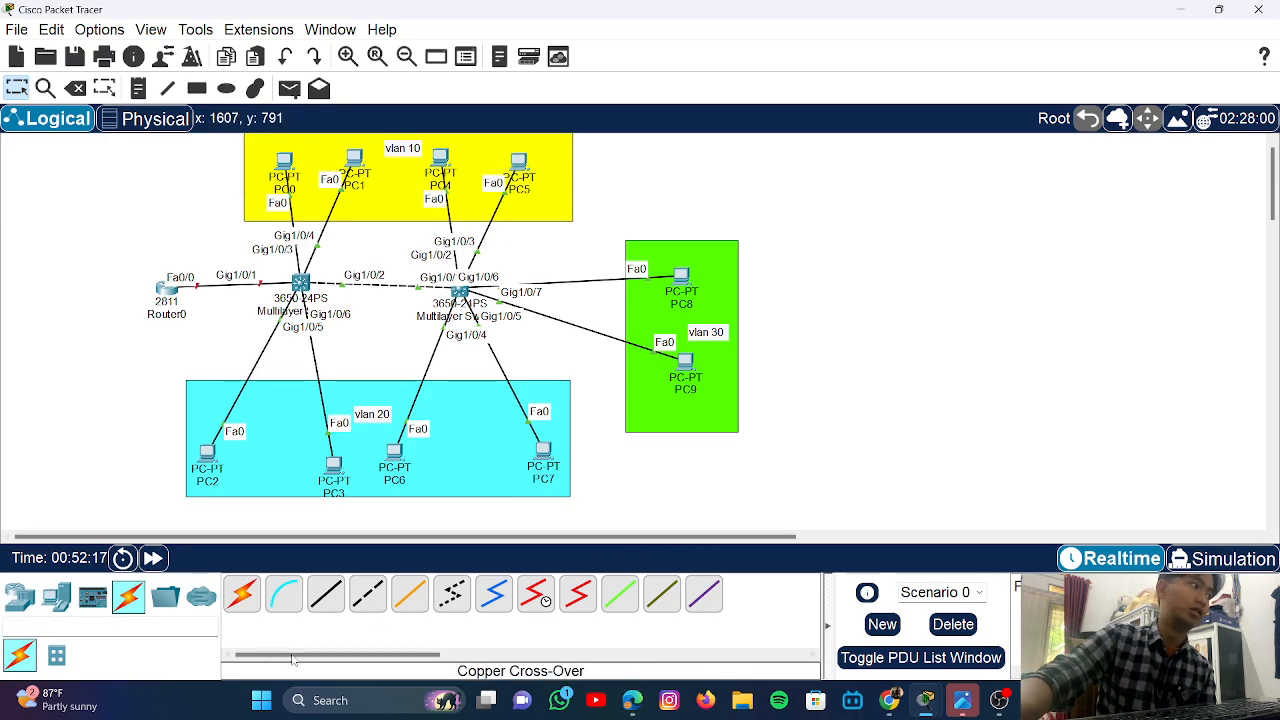
left_click(35, 603)
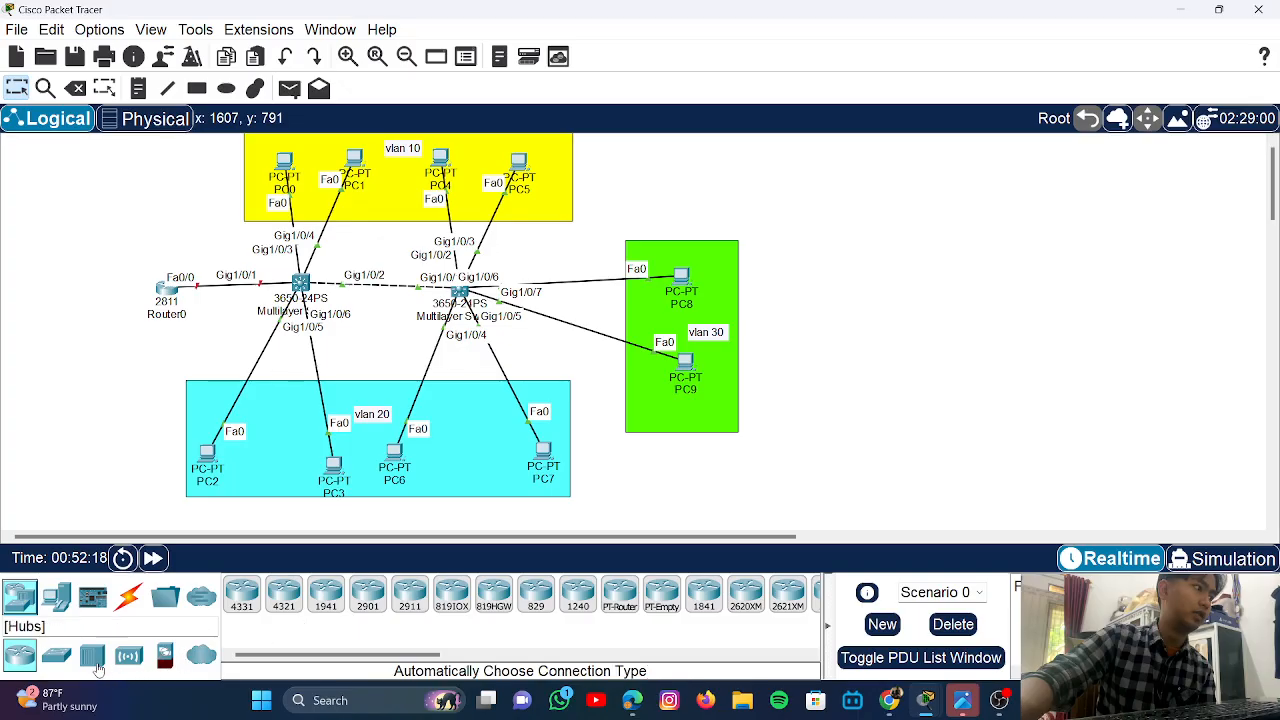
left_click(68, 655)
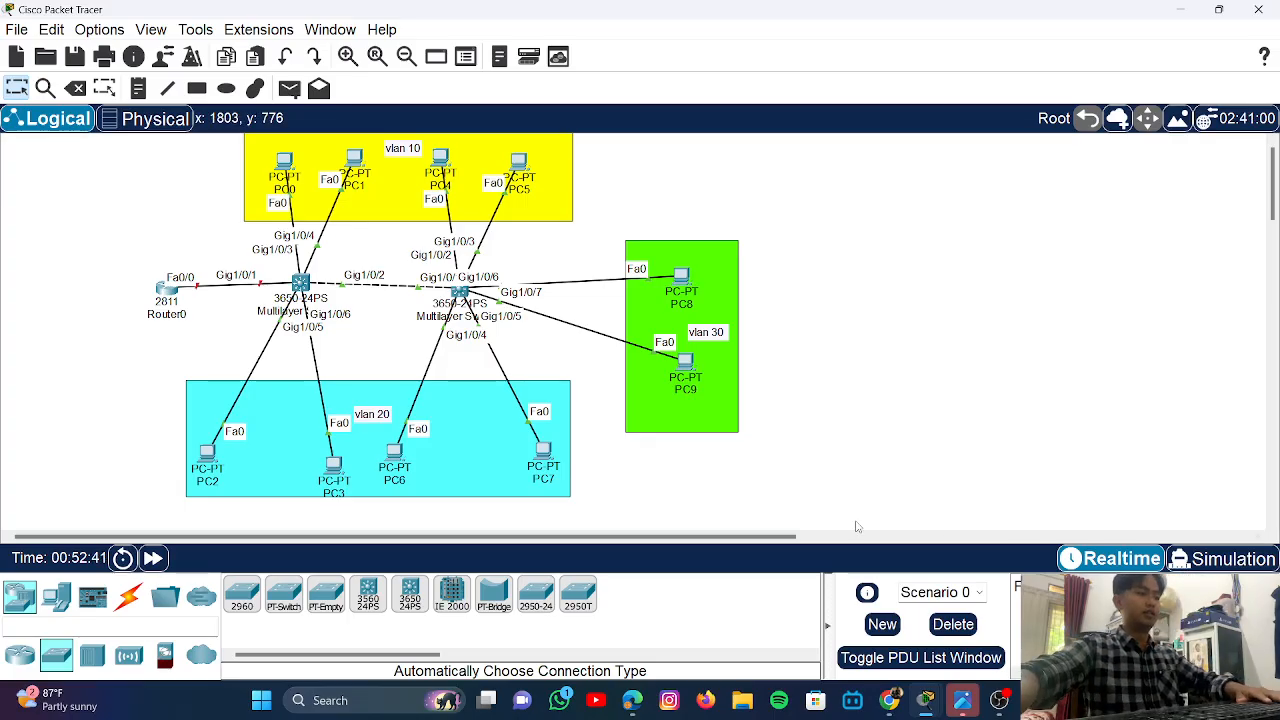
- Open Multilayer Switch0's CLI, after checking its physical modules, and decline the initial configuration dialog
left_click(300, 283)
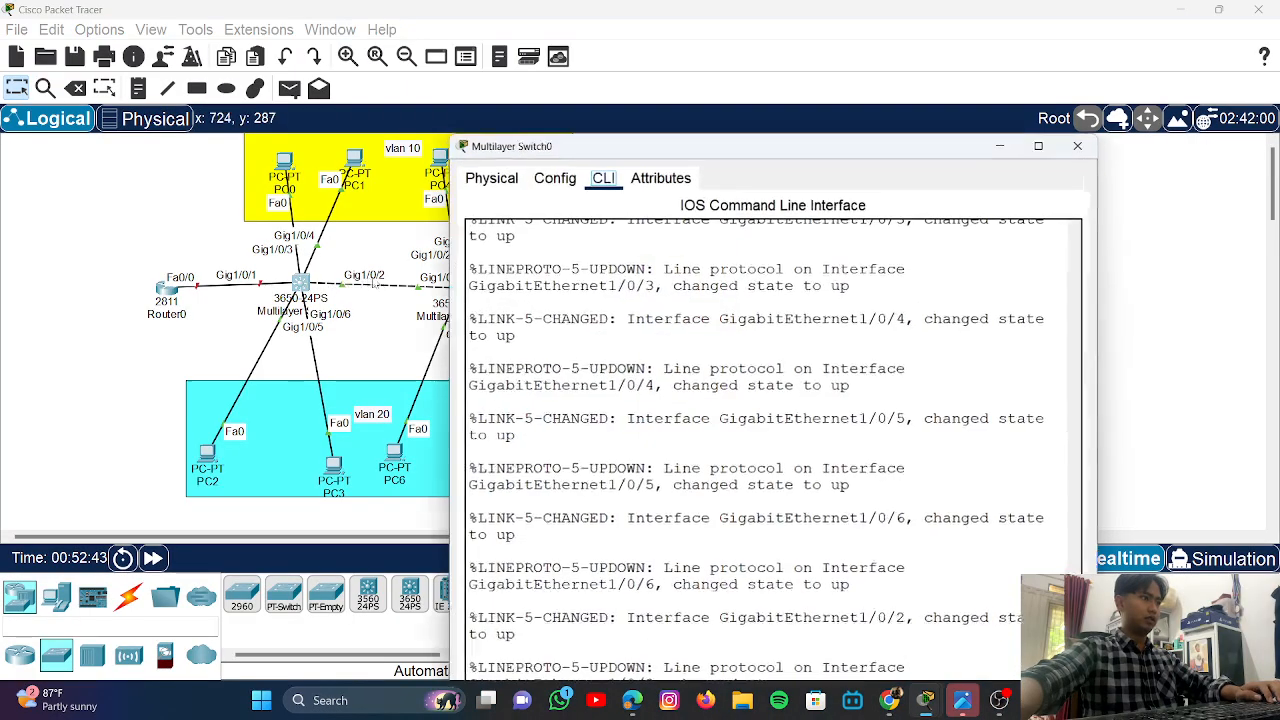
left_click(893, 574)
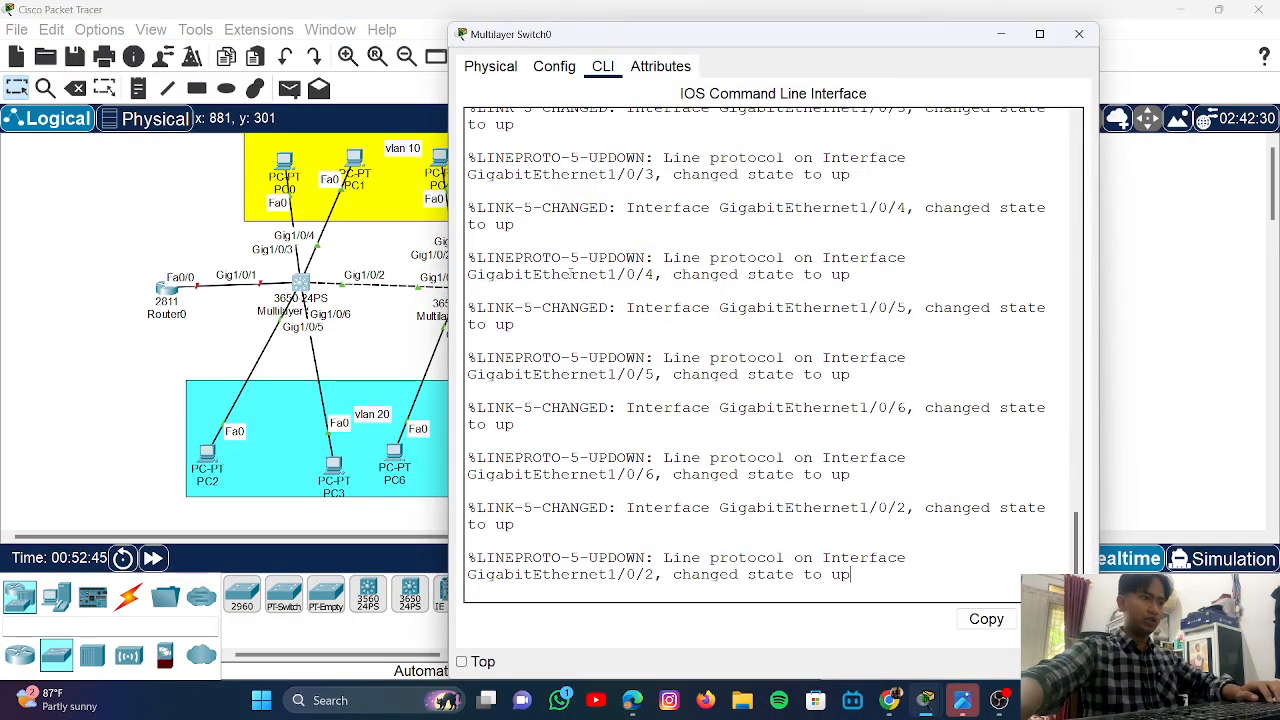
left_click(490, 66)
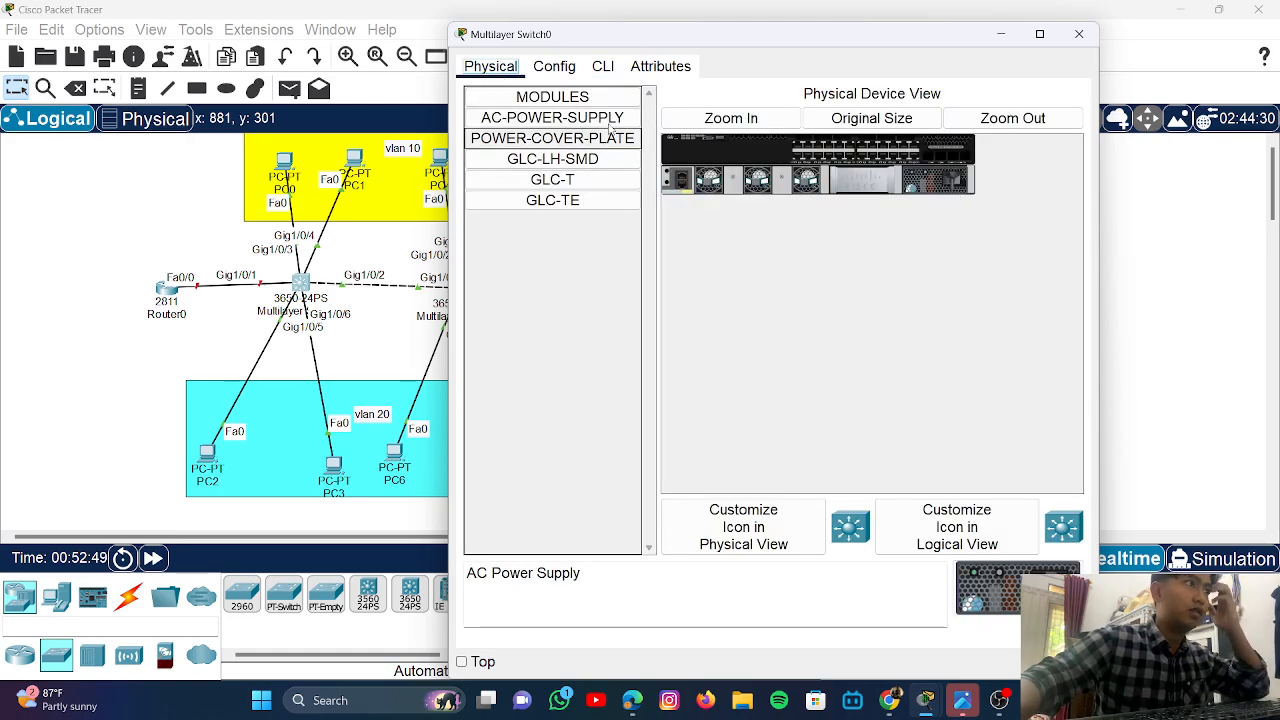
left_click(607, 118)
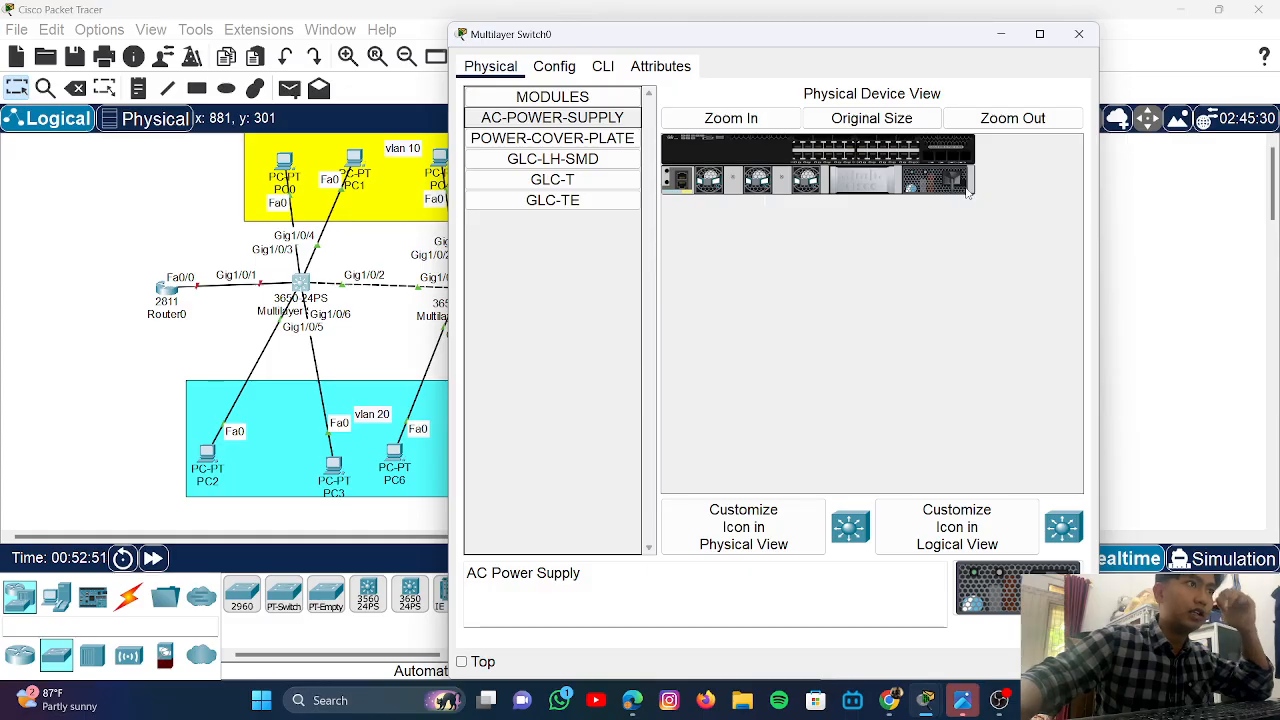
left_click(1001, 34)
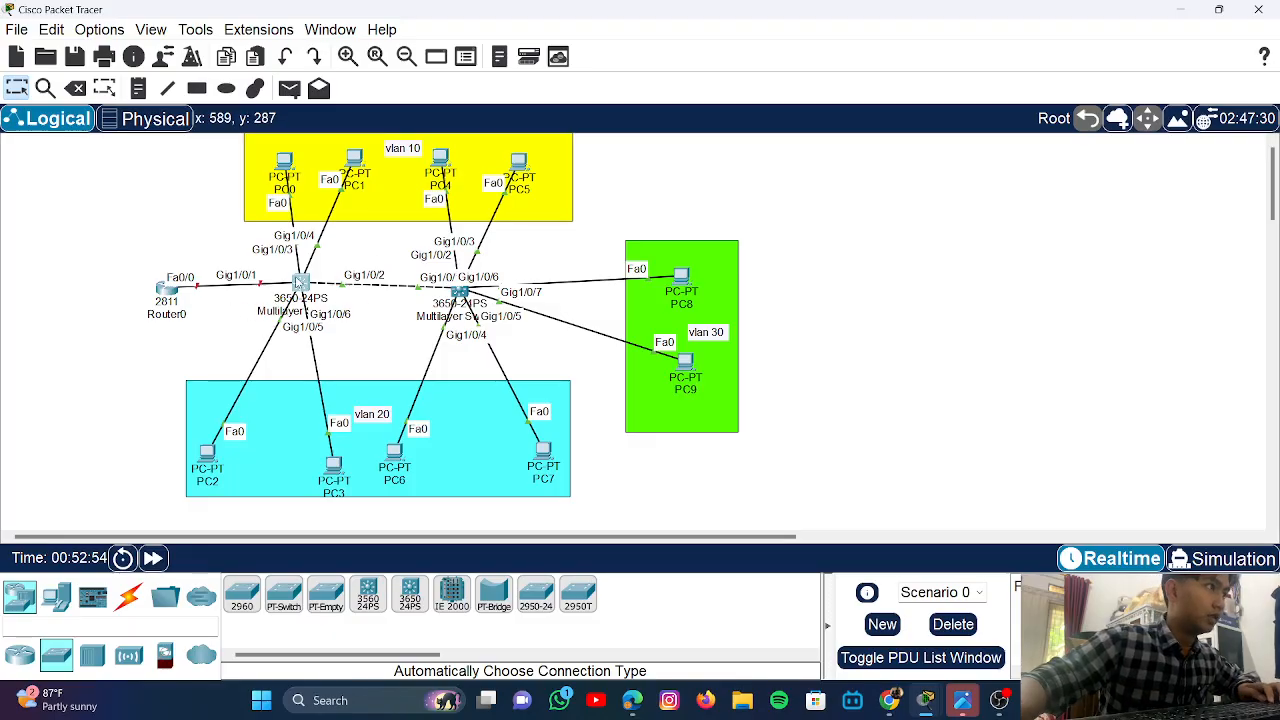
left_click(300, 284)
left_click(617, 67)
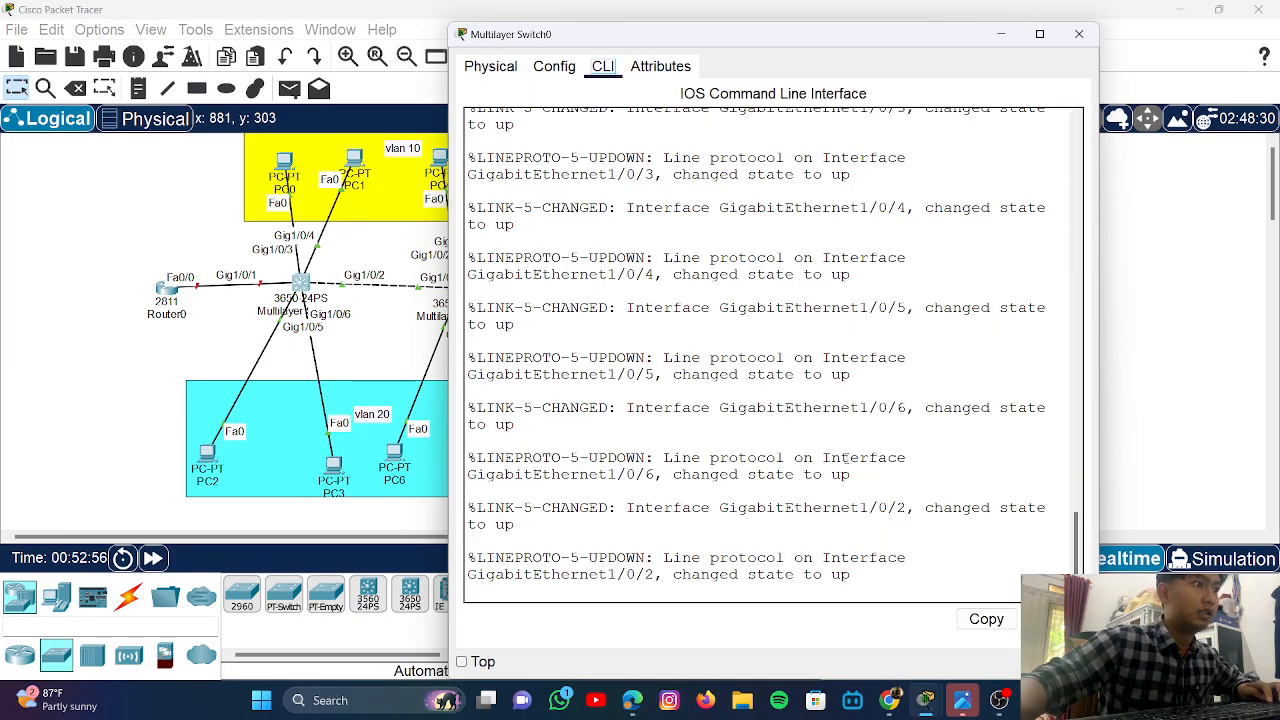
key("Return")
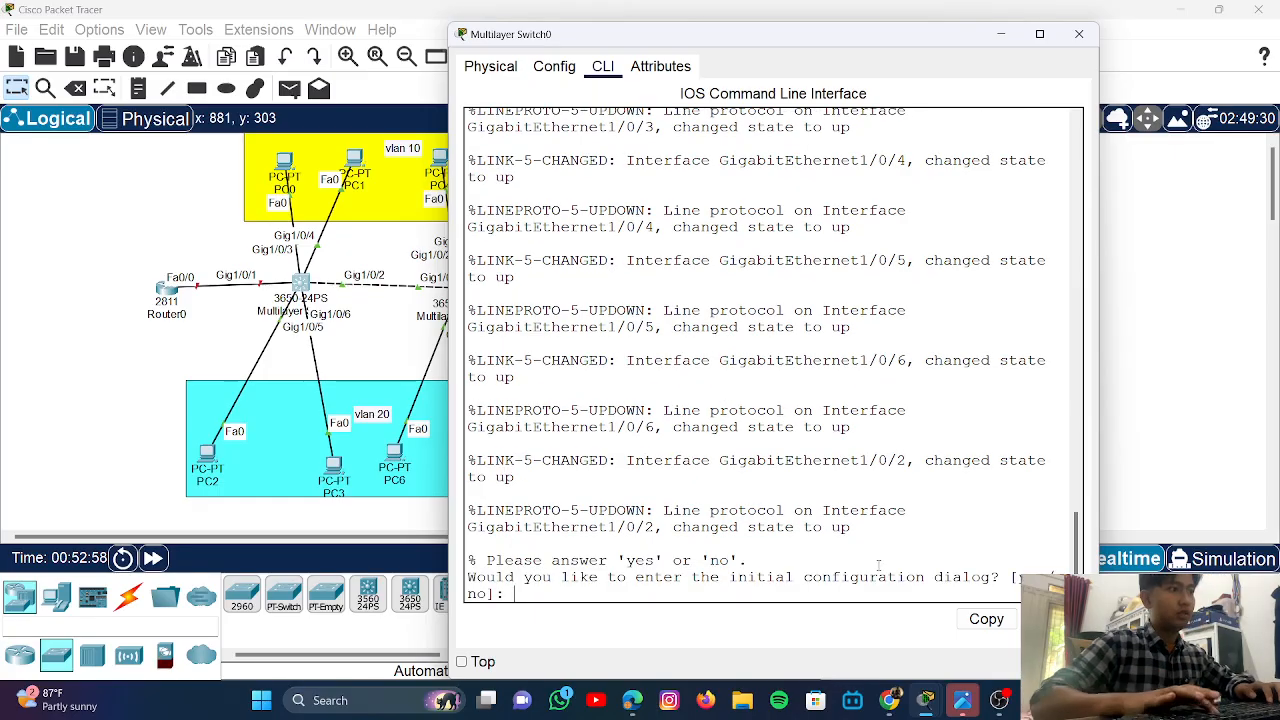
type("no")
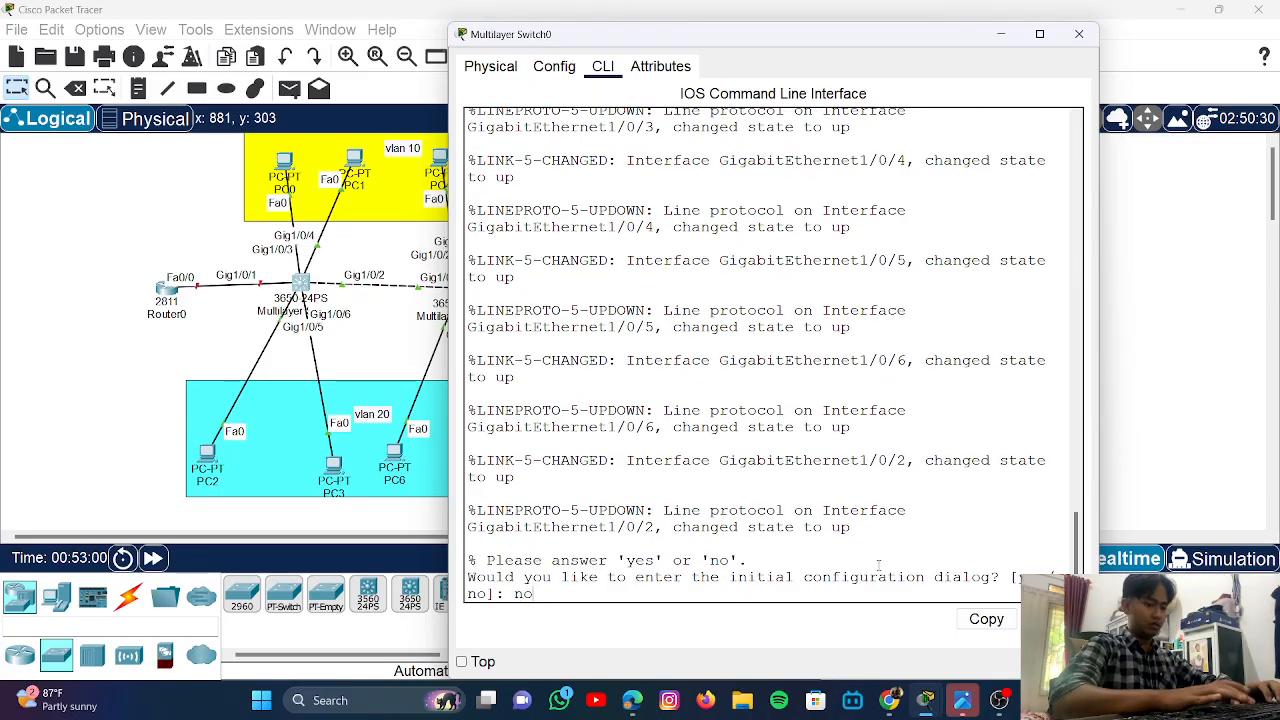
key("Return")
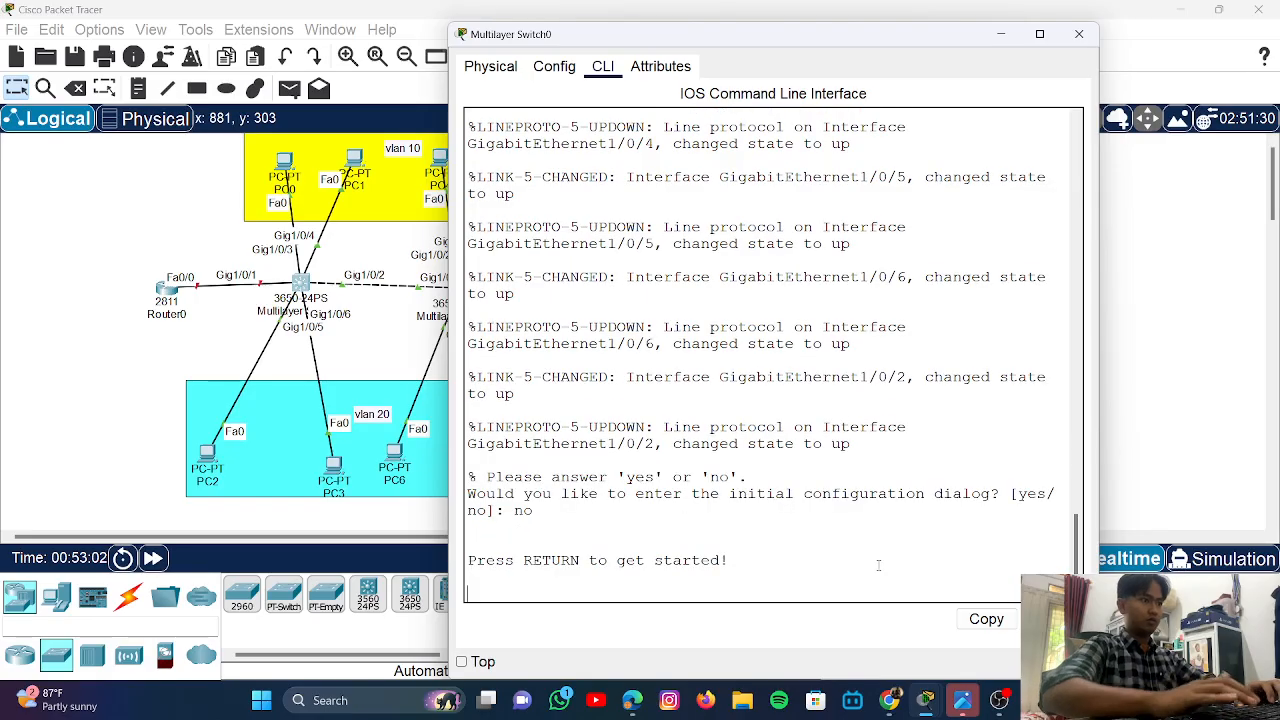
key("Return")
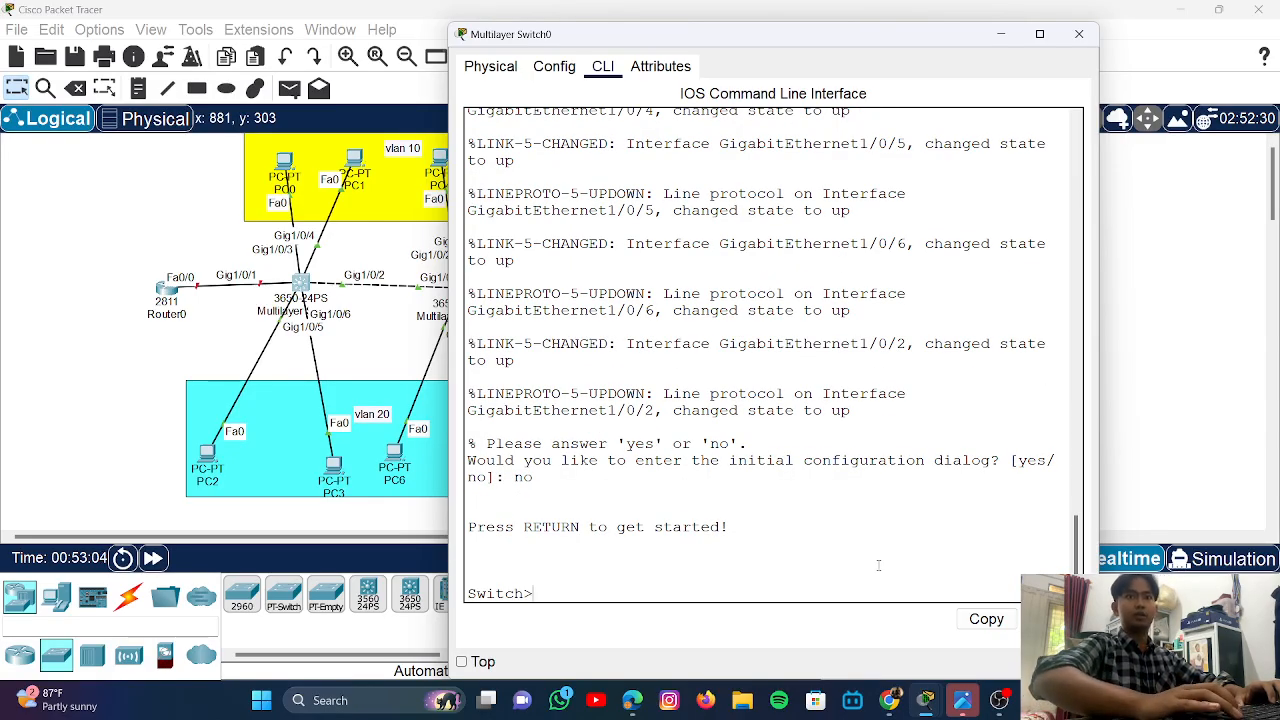
- Enter privileged and global configuration mode and set Gi1/0/2 to switchport mode trunk
type("conf")
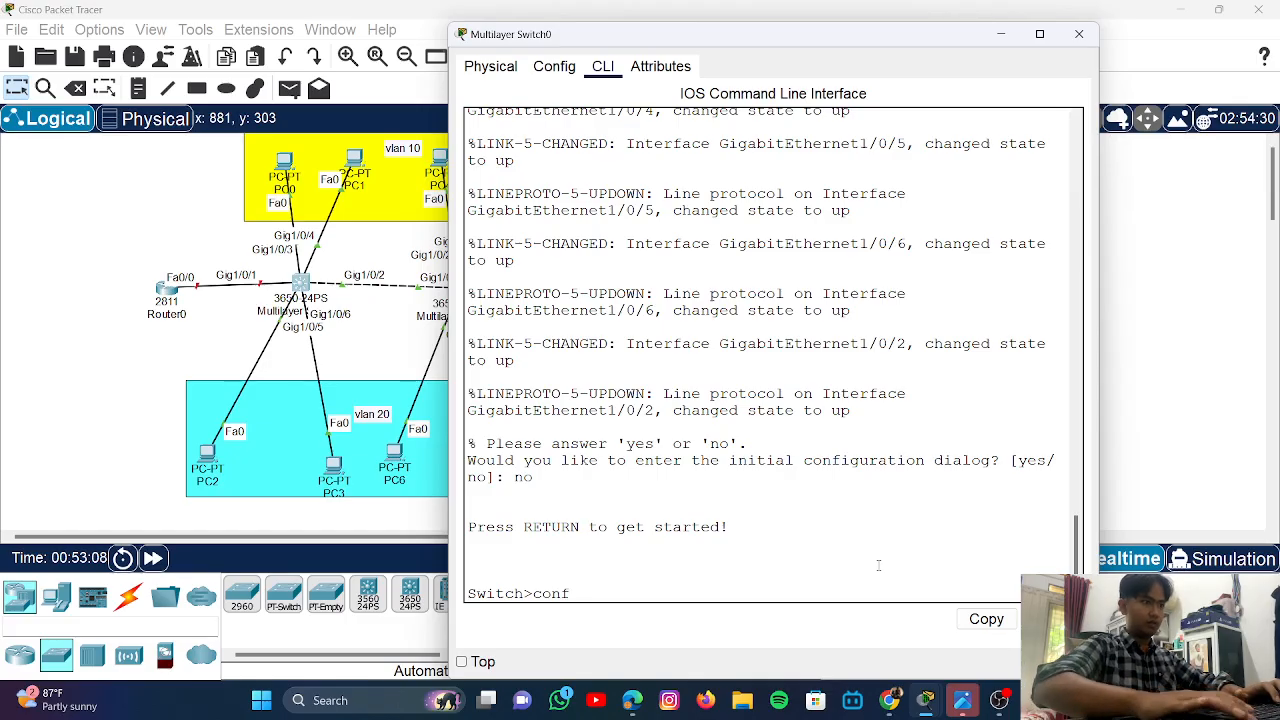
key("BackSpace")
key("BackSpace")
key("BackSpace")
key("BackSpace")
key("BackSpace")
type("en")
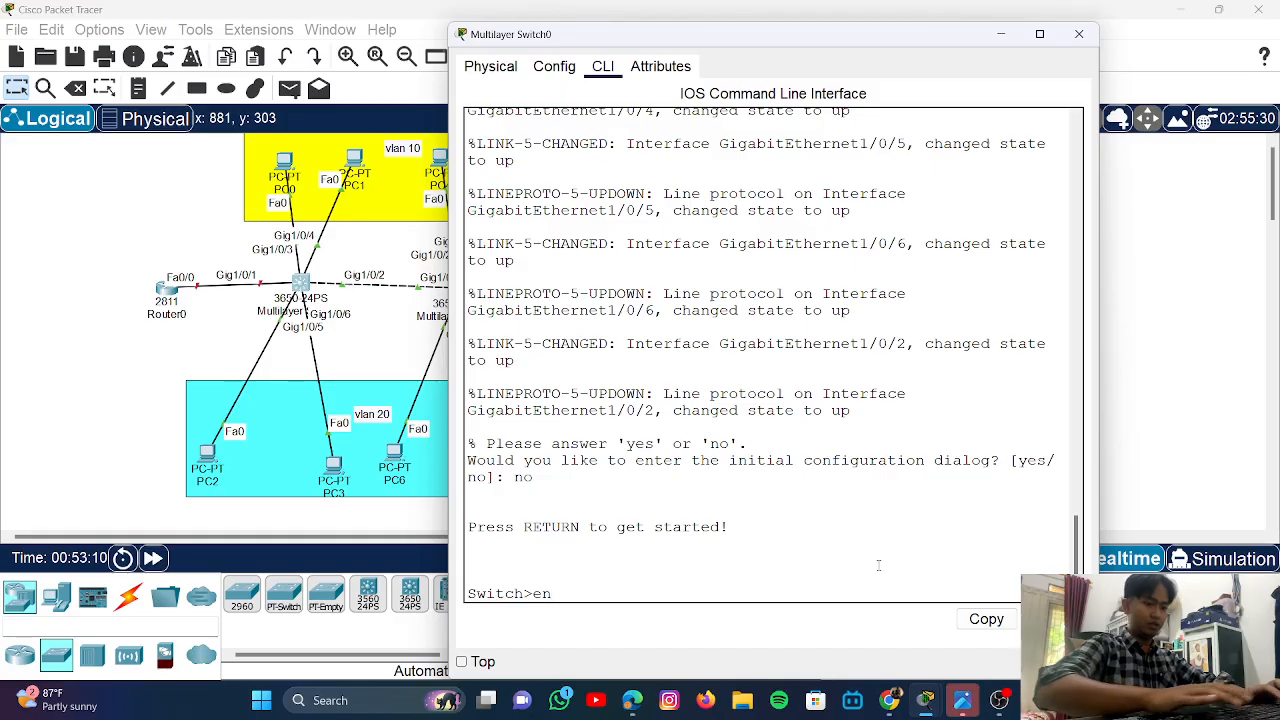
key("Return")
type("conf")
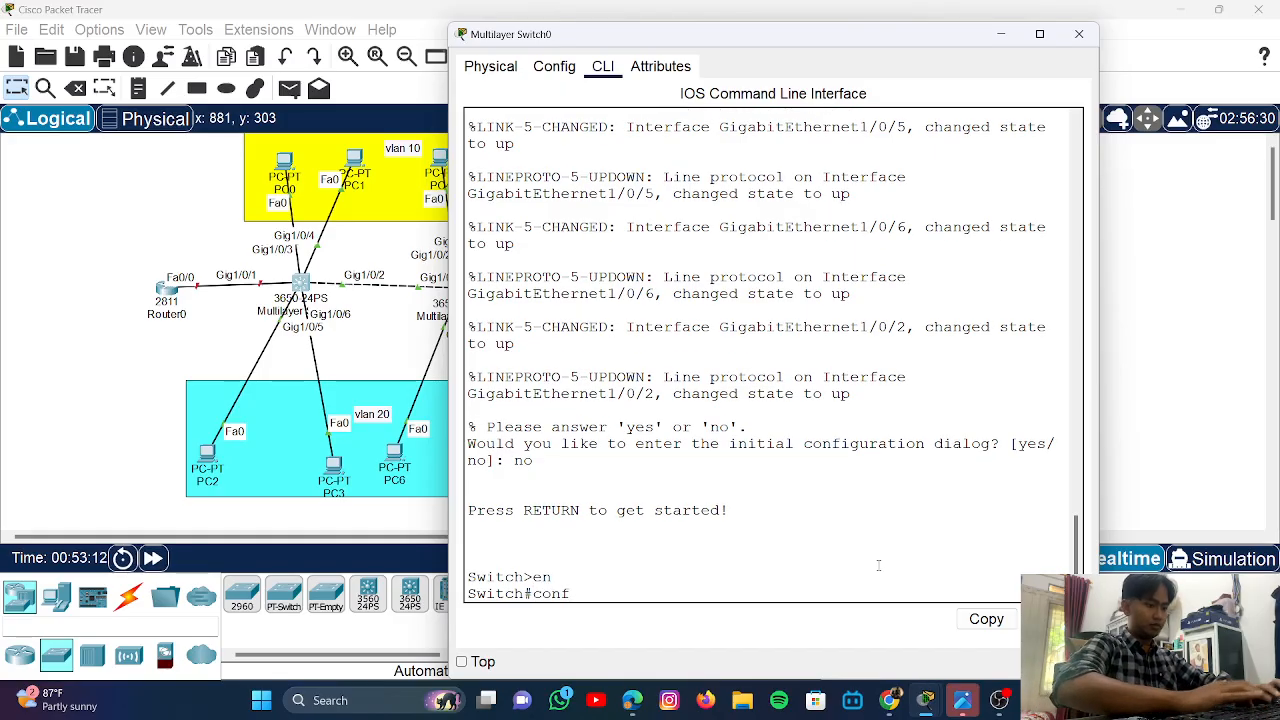
type(" t")
key("Return")
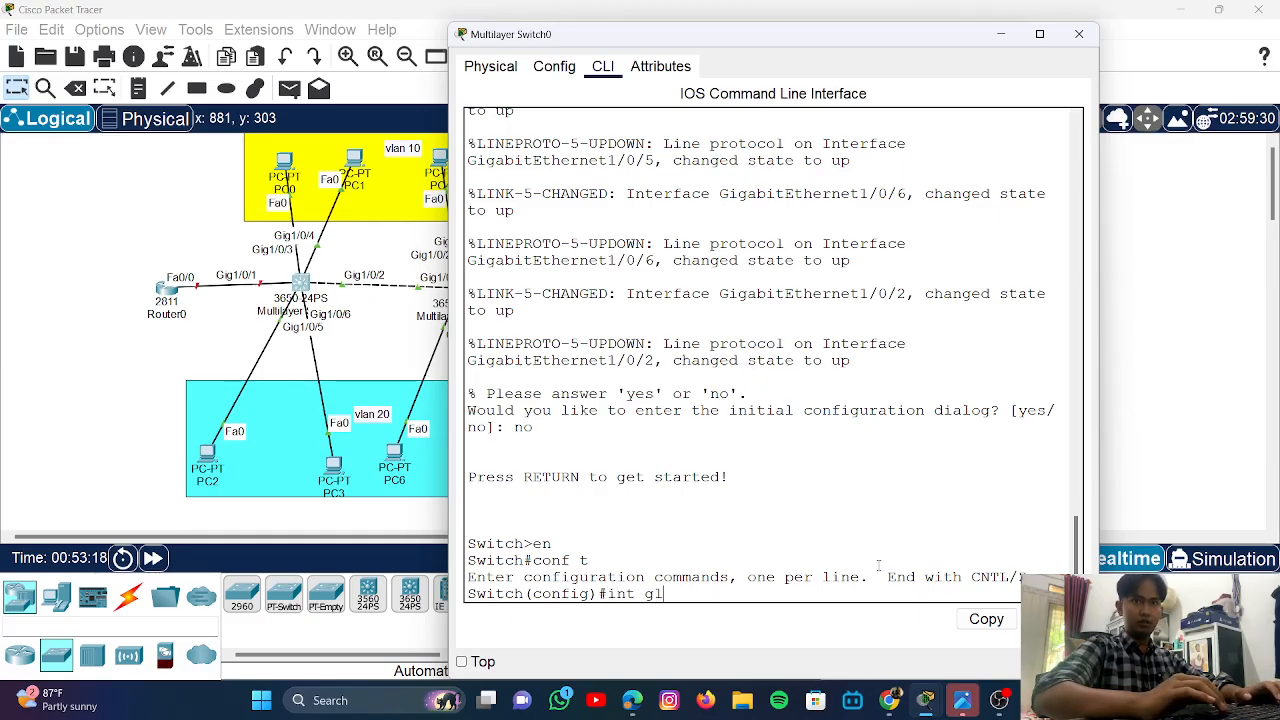
type("int g1/0")
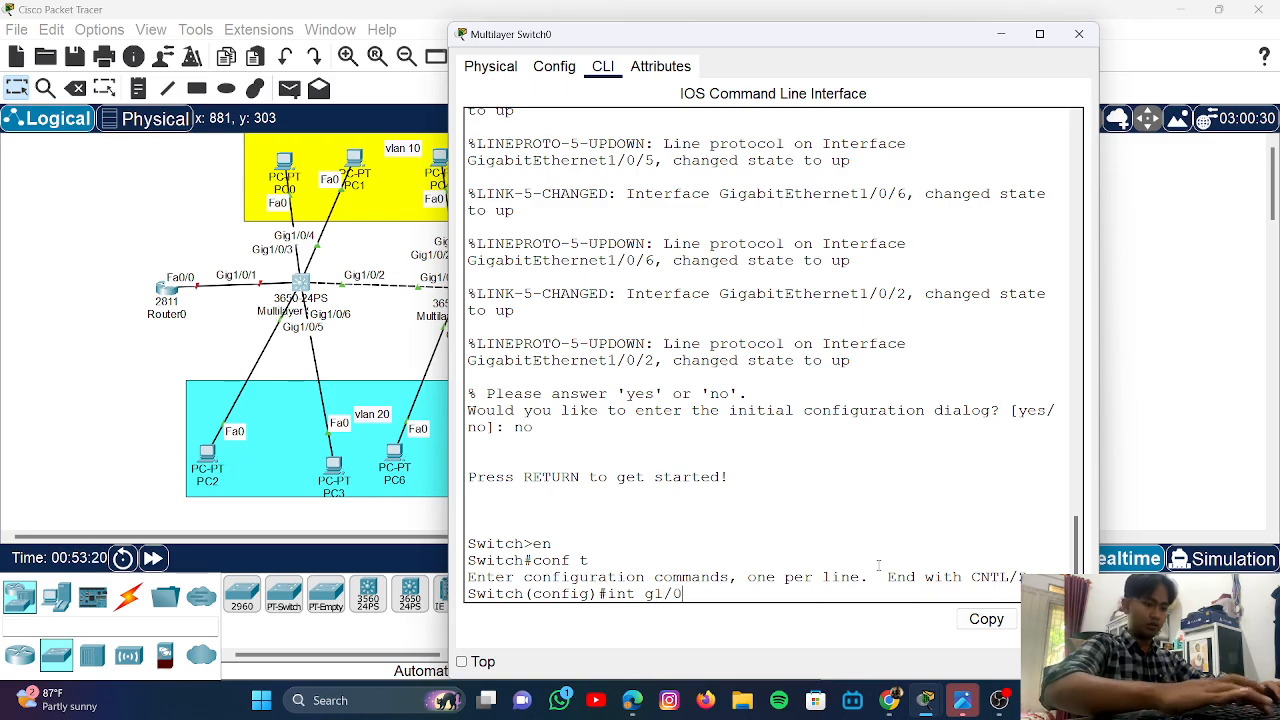
type("/")
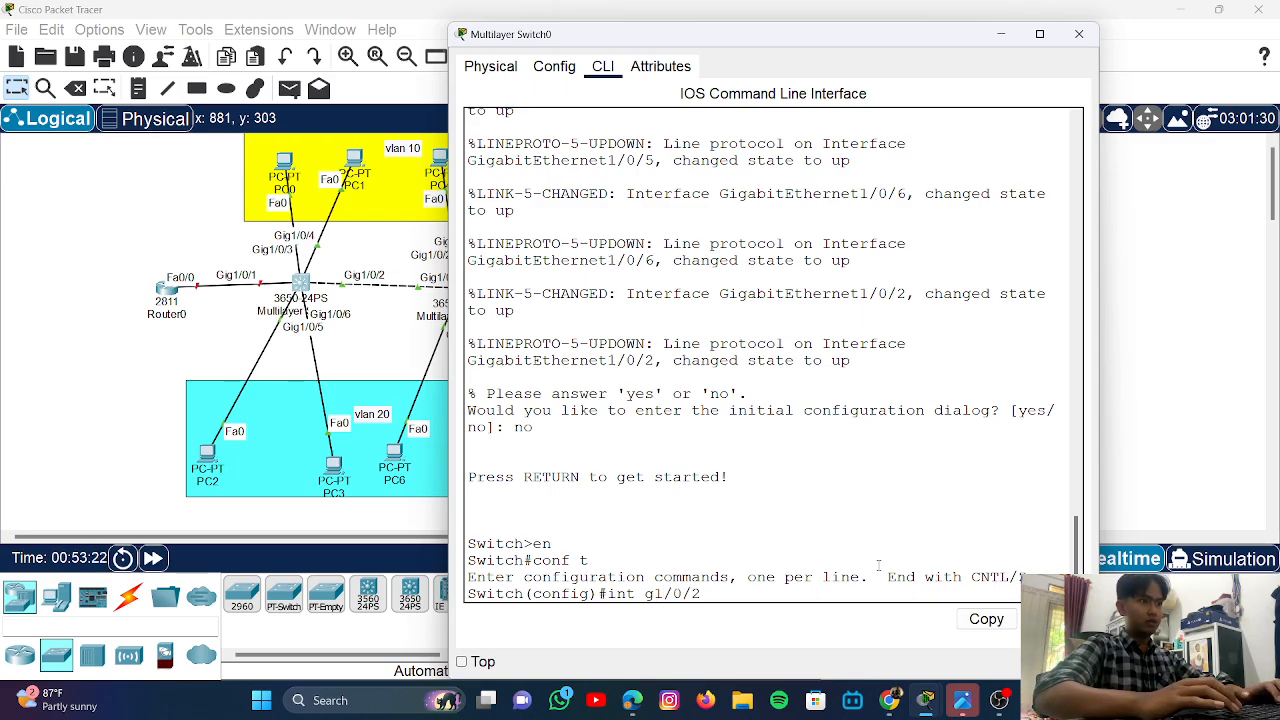
type("2")
key("Return")
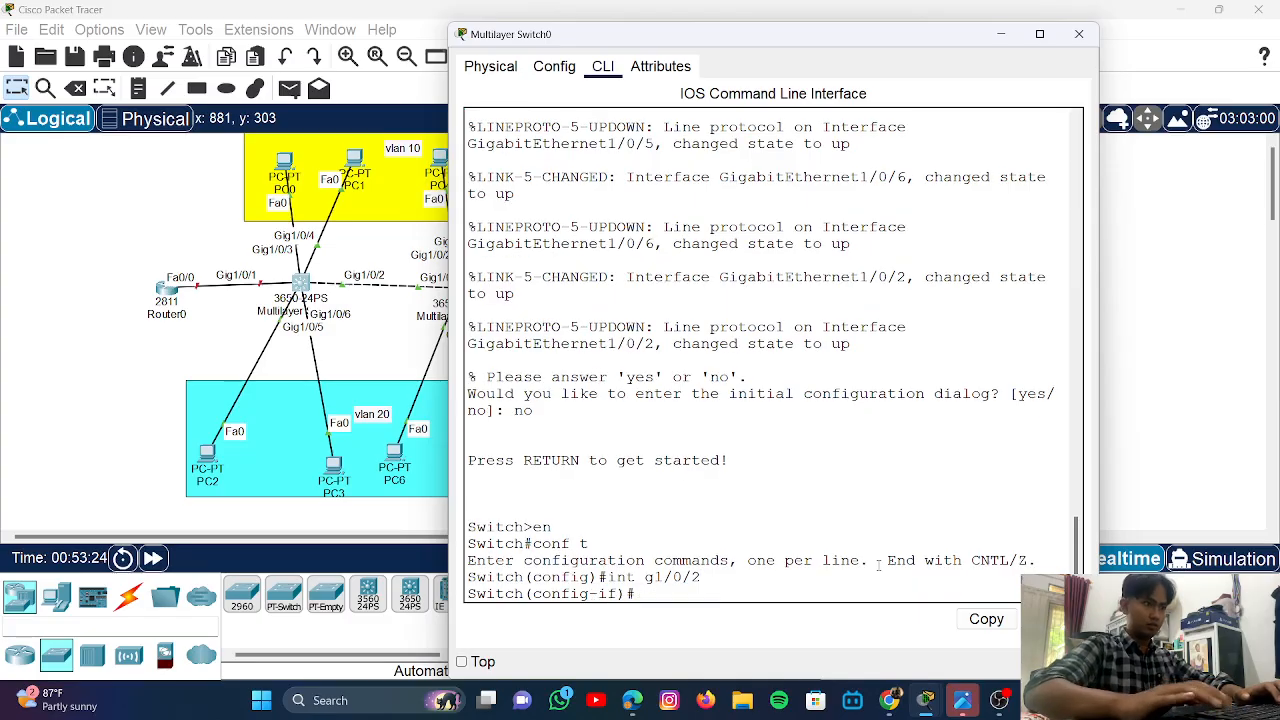
type("swit")
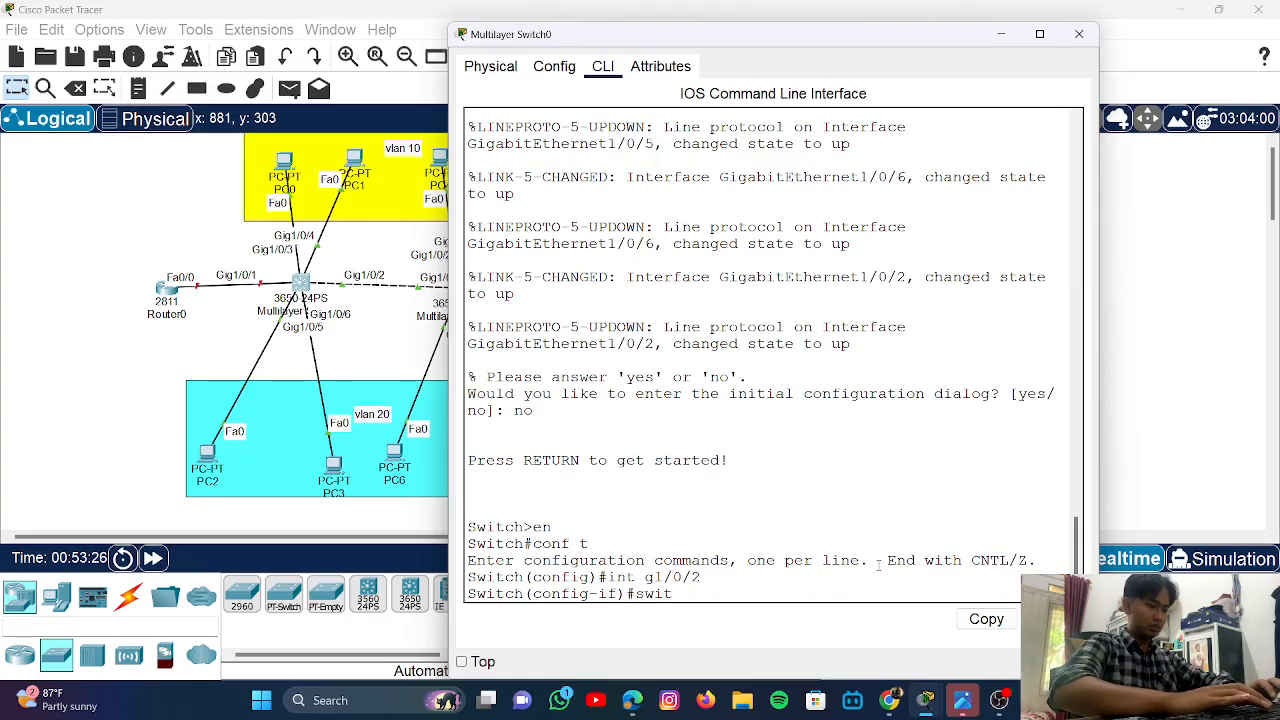
type("chpor")
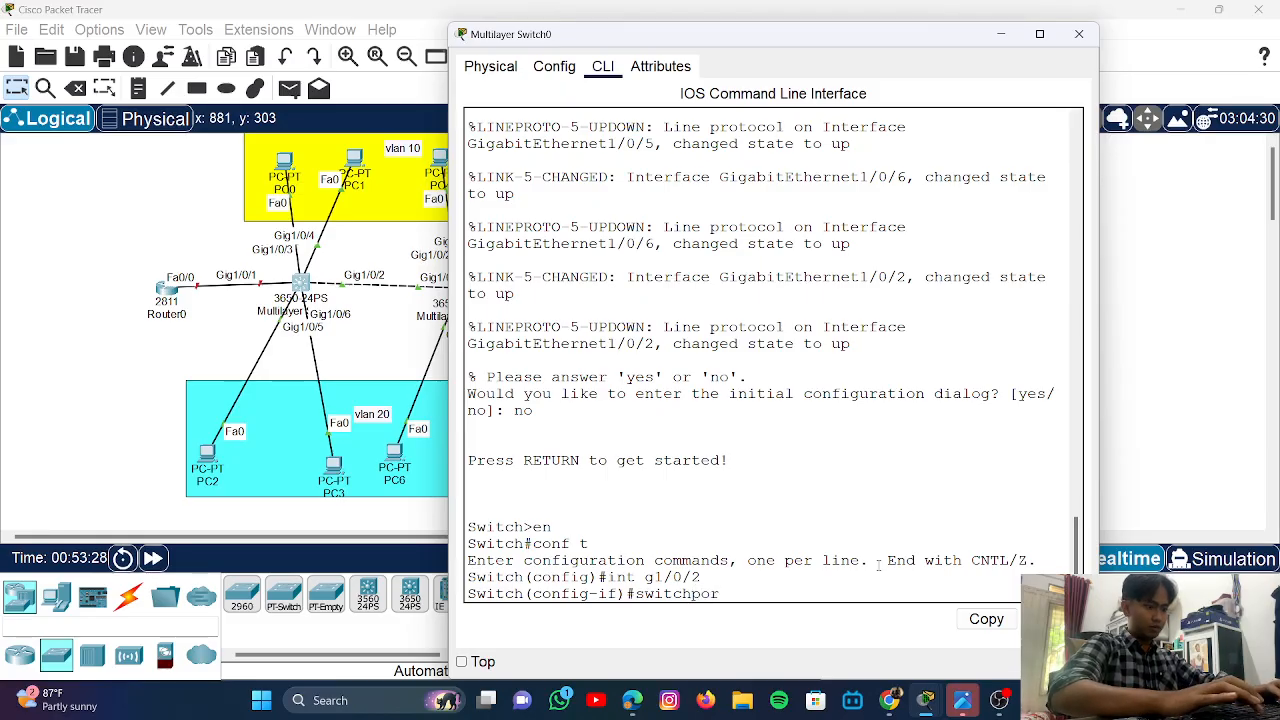
type("t mode trunk")
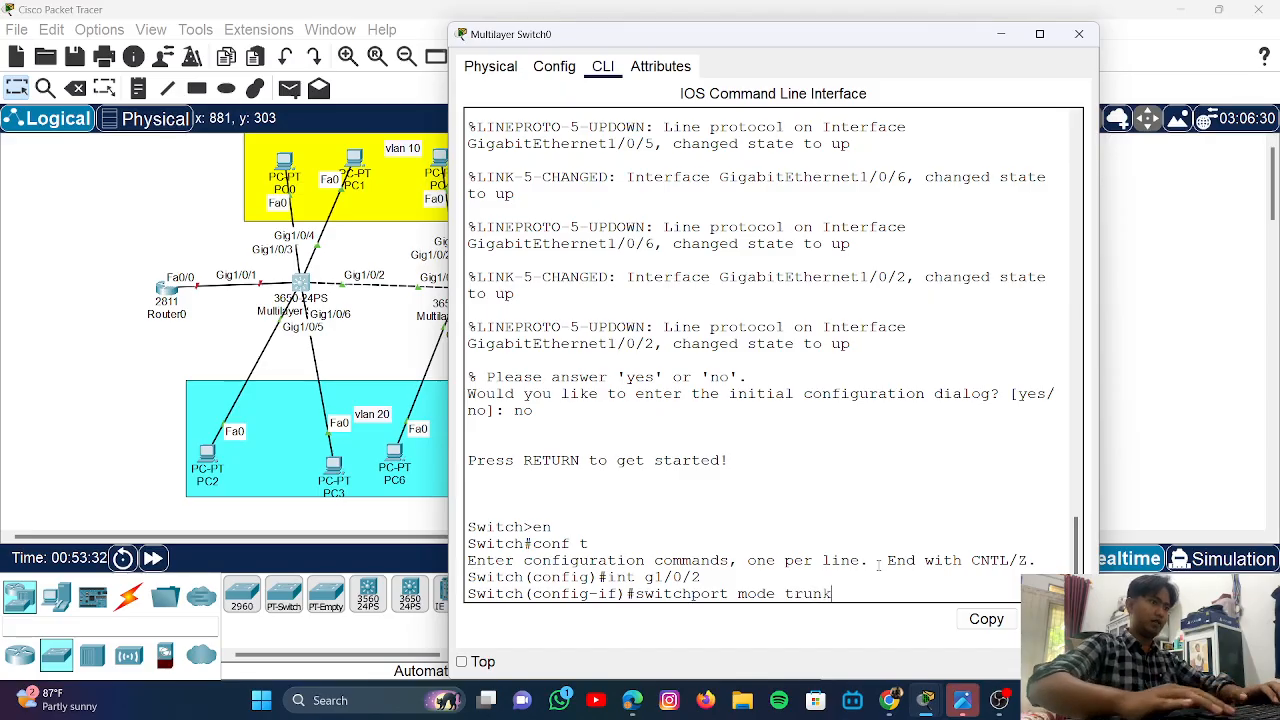
key("Return")
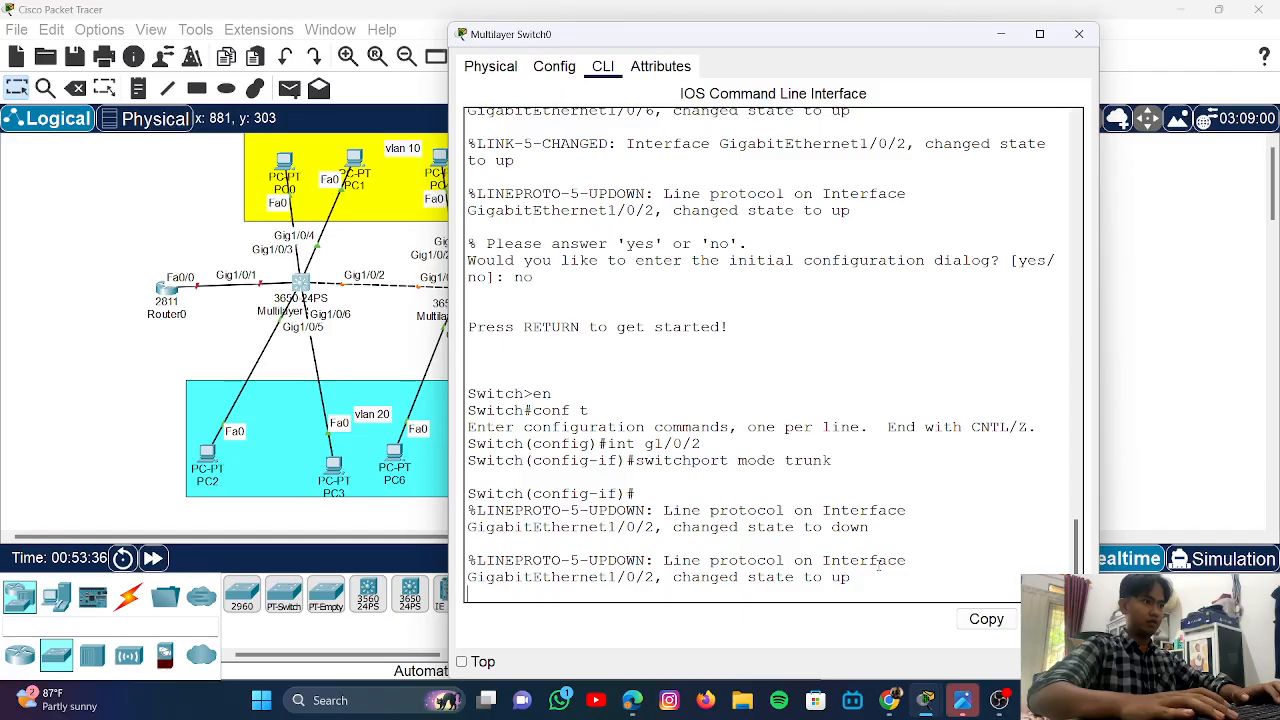
key("Return")
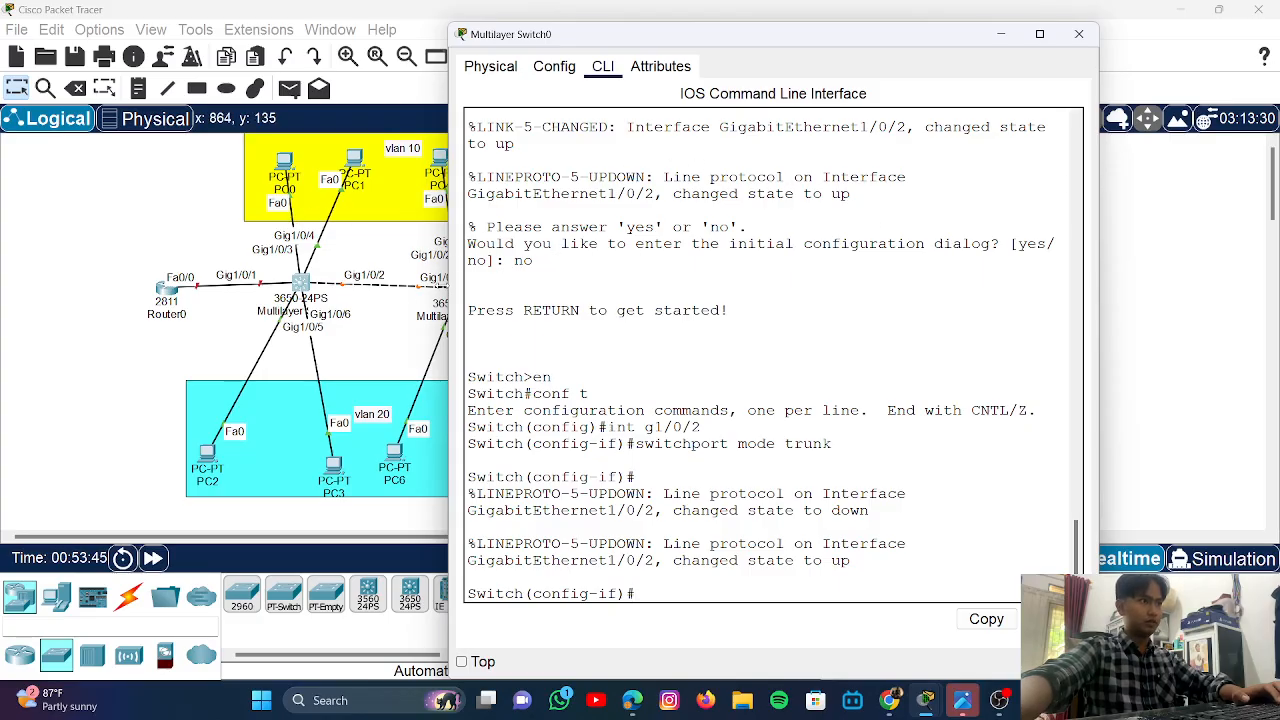
- Open Multilayer Switch1's CLI and decline the initial configuration dialog
left_click(411, 331)
left_click(460, 294)
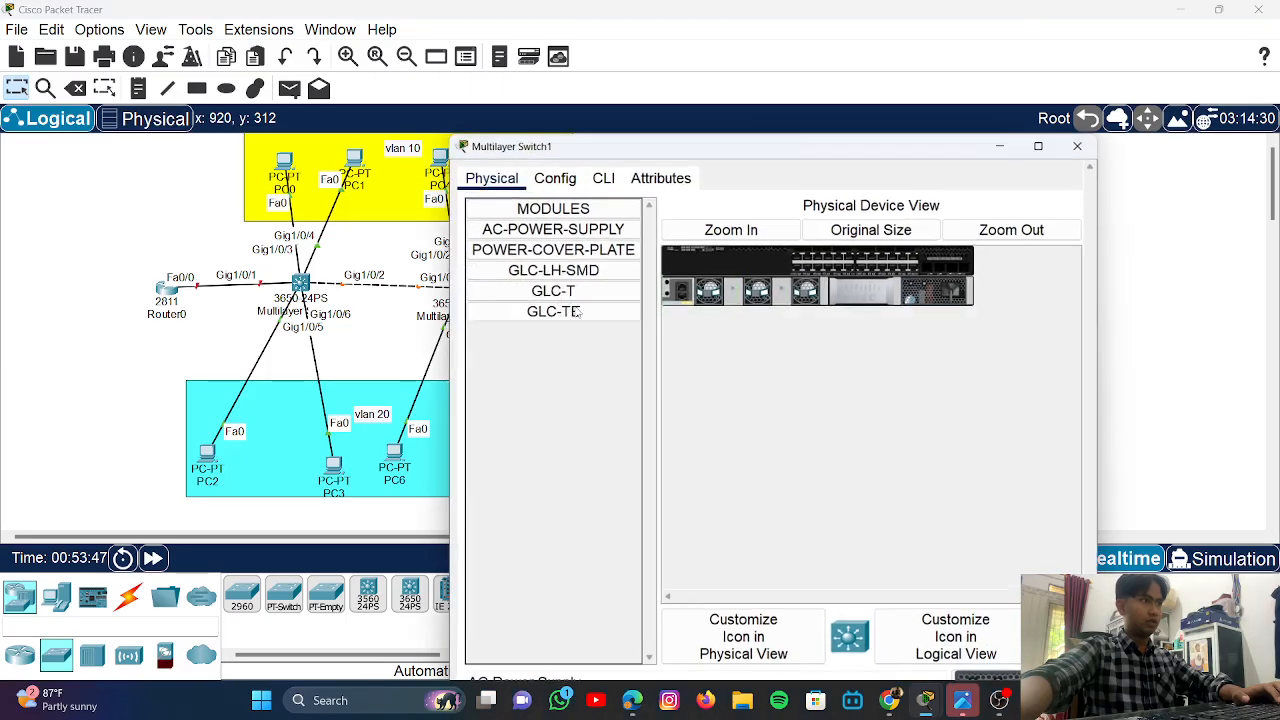
left_click(610, 68)
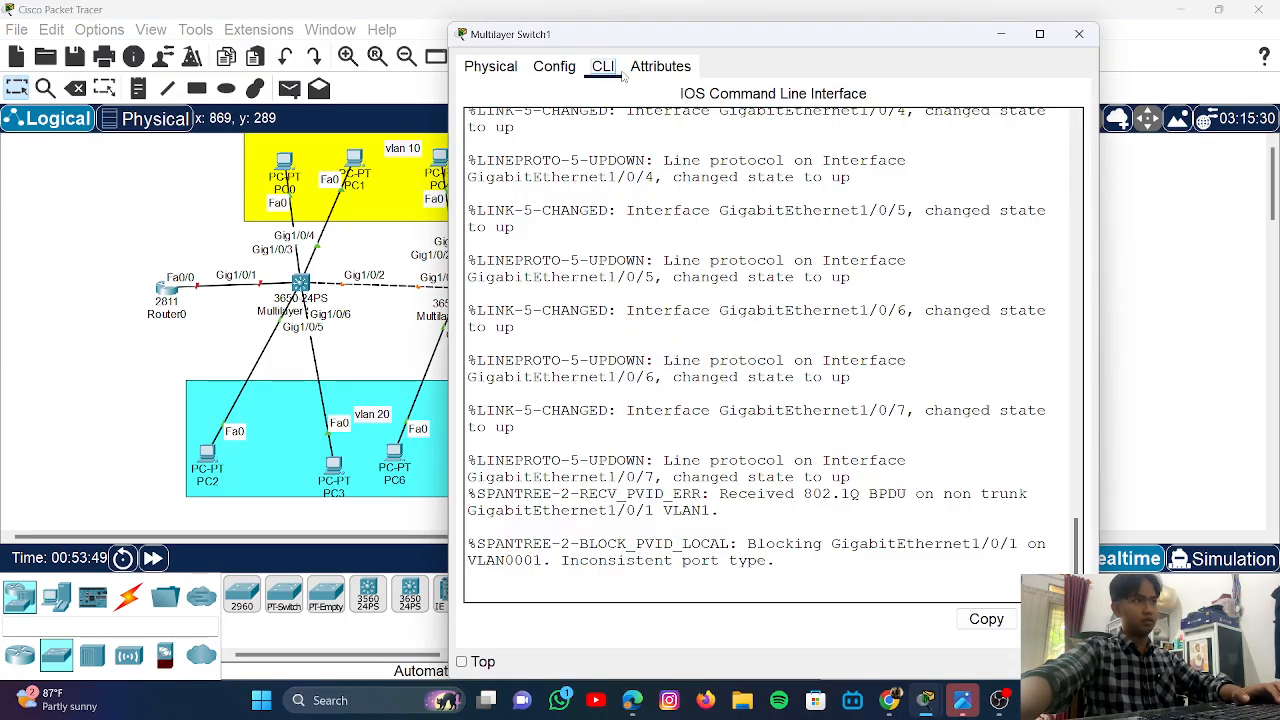
key("Return")
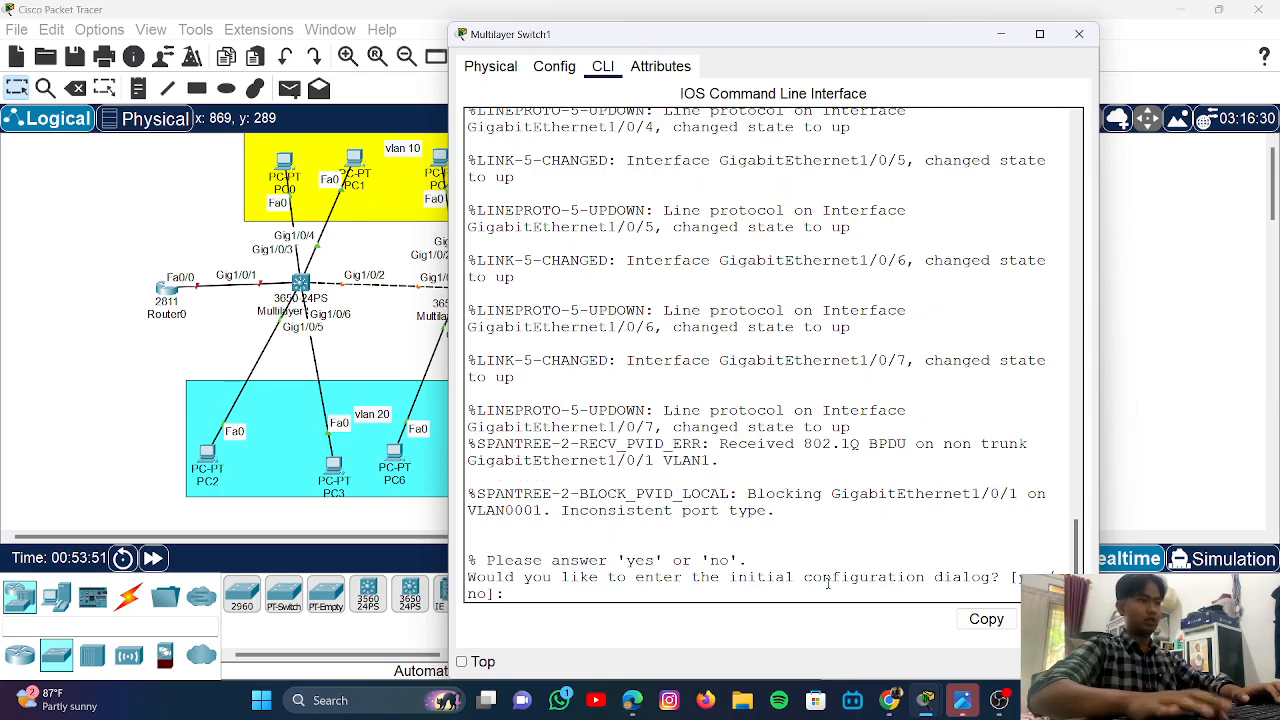
type("no")
key("Return")
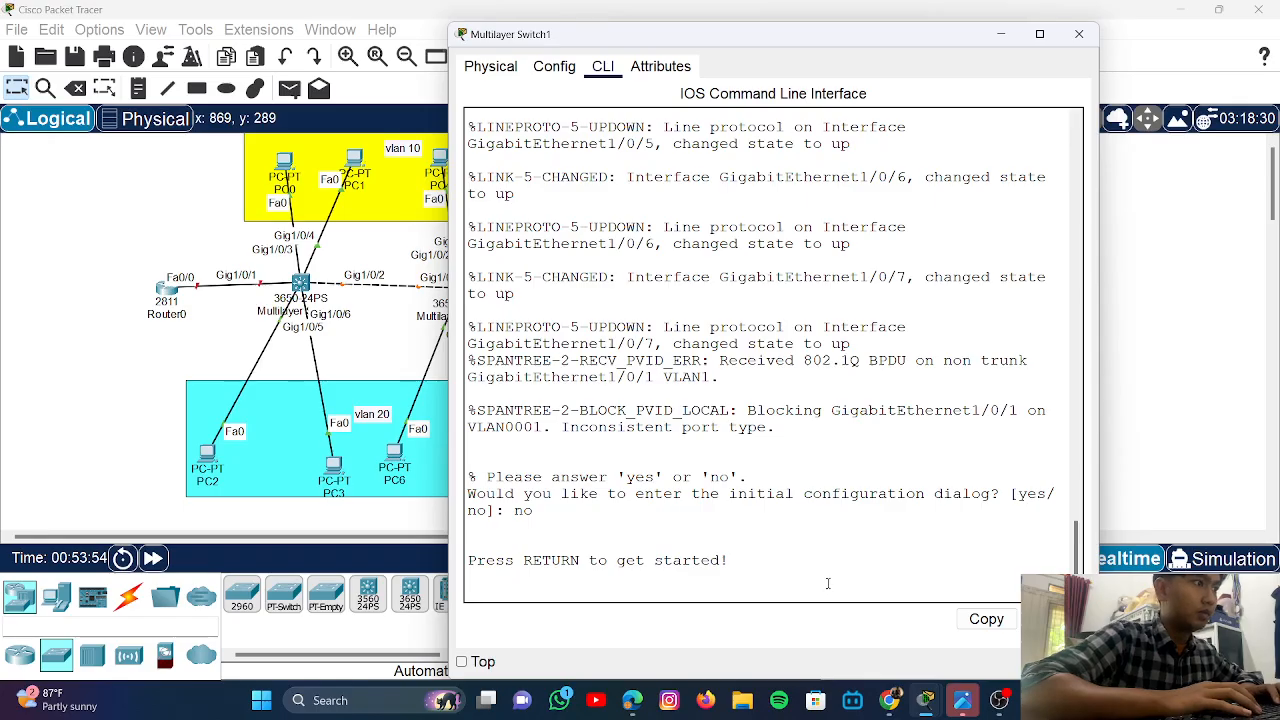
mouse_move(974, 696)
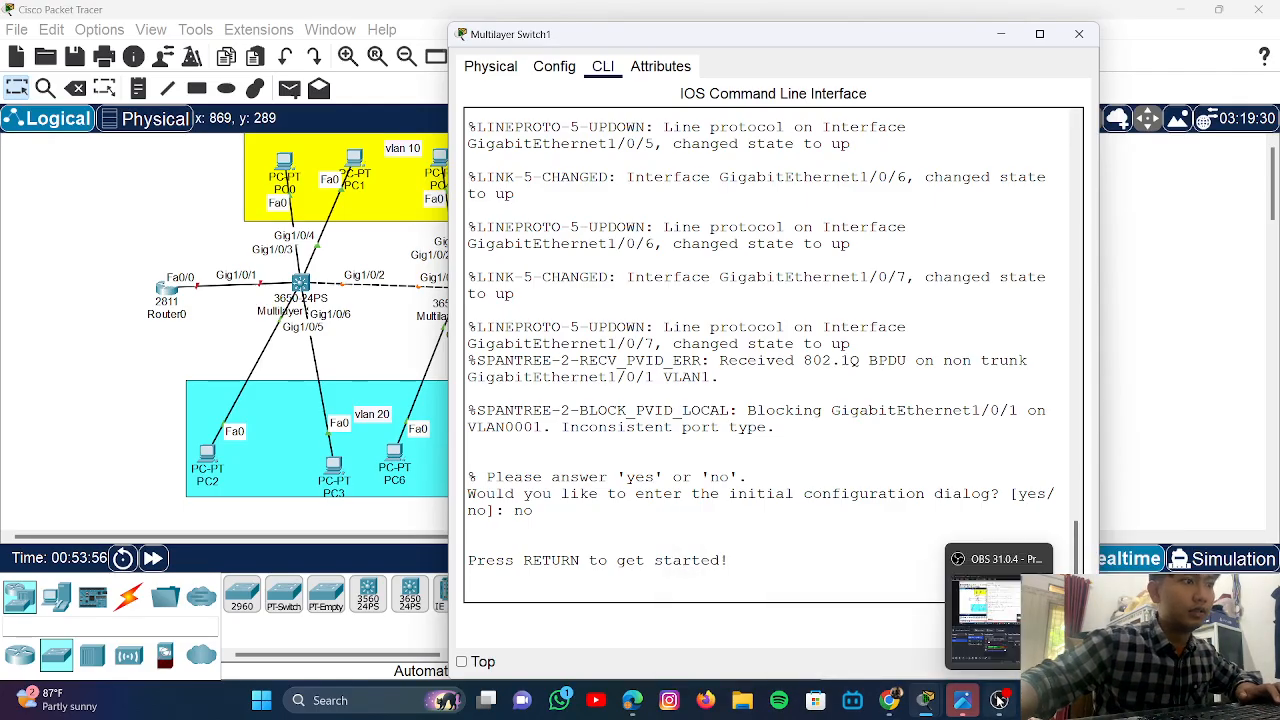
mouse_move(998, 628)
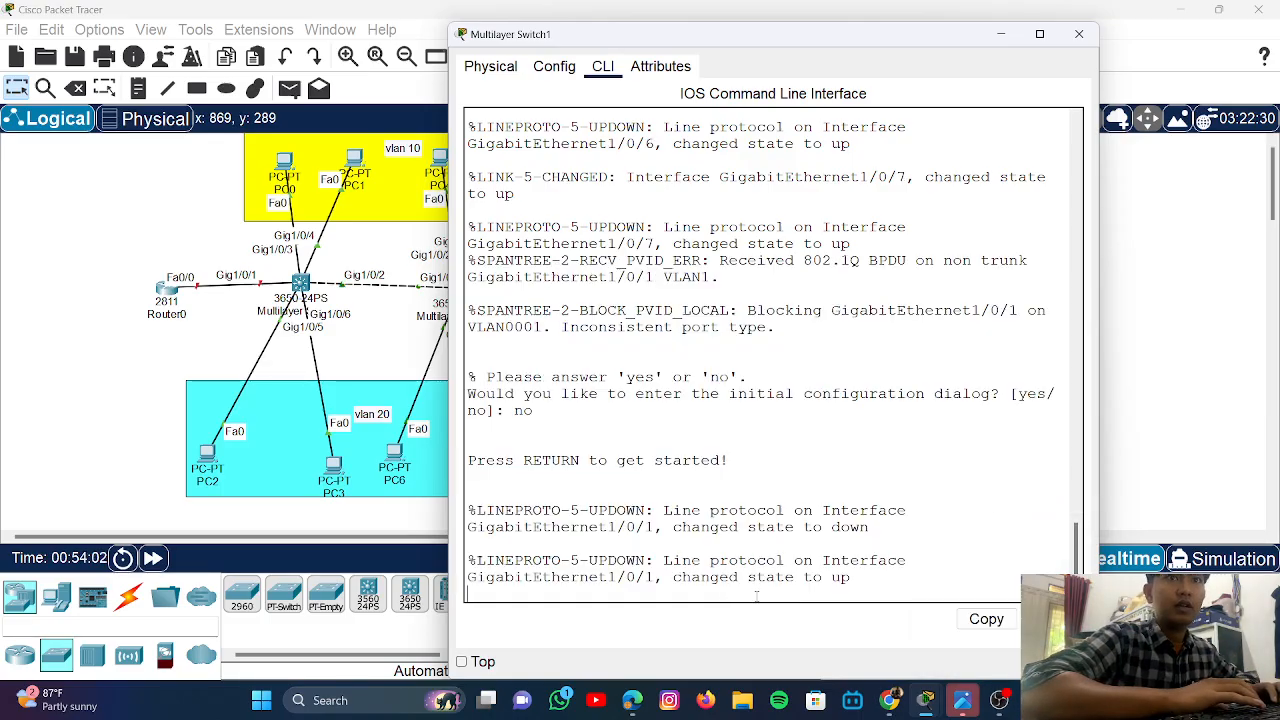
key("Return")
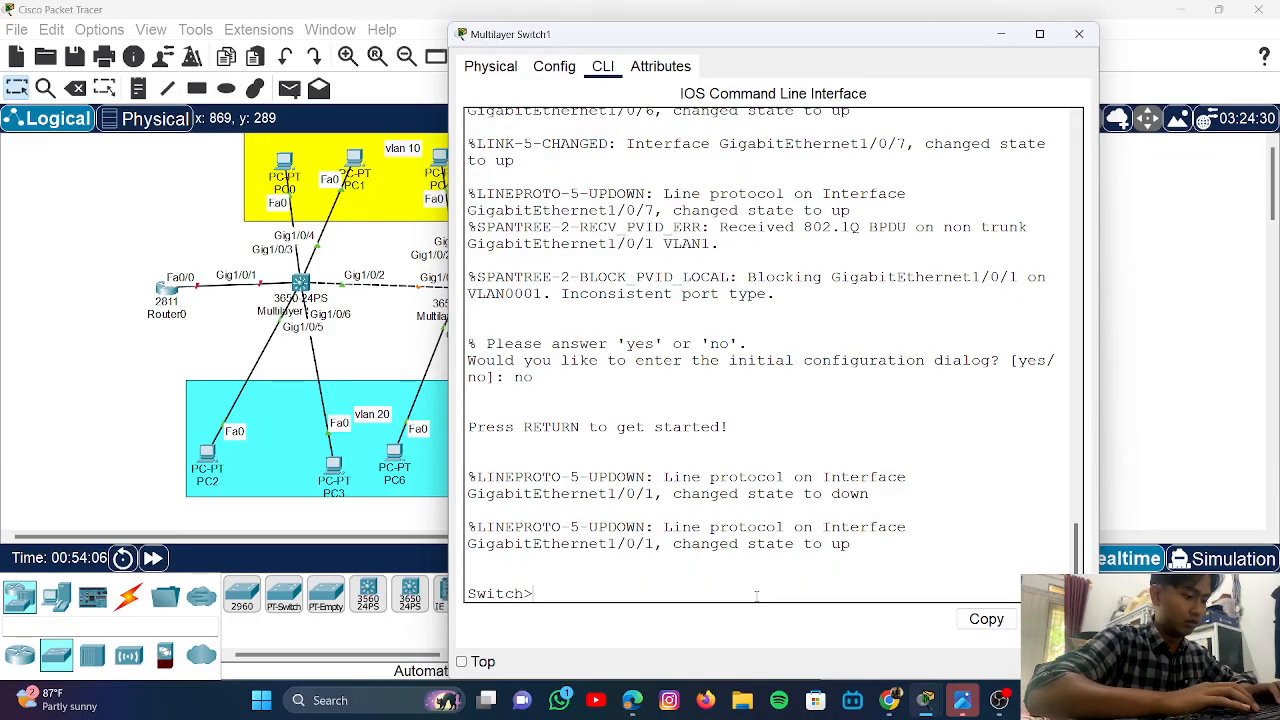
- Set Gi1/0/1 to switchport mode trunk via en, conf t, int g1/0/1, then close the window
type("en")
key("Return")
type("co")
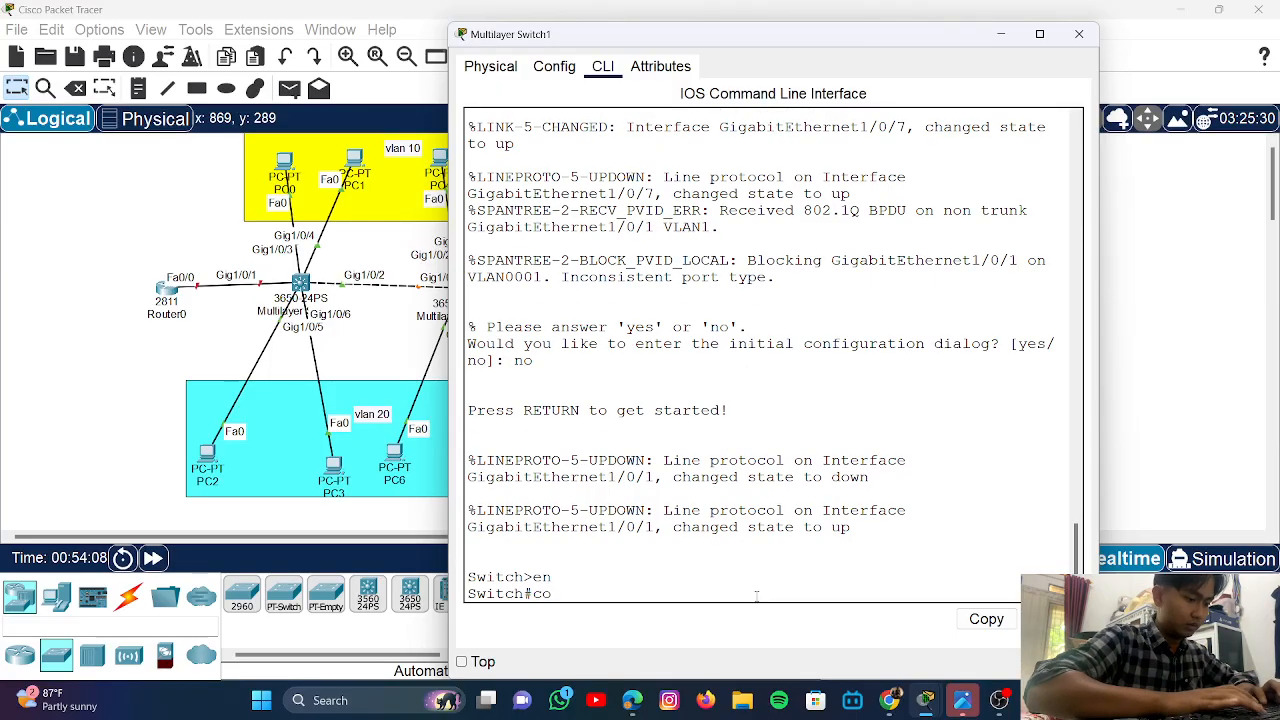
type("nf ")
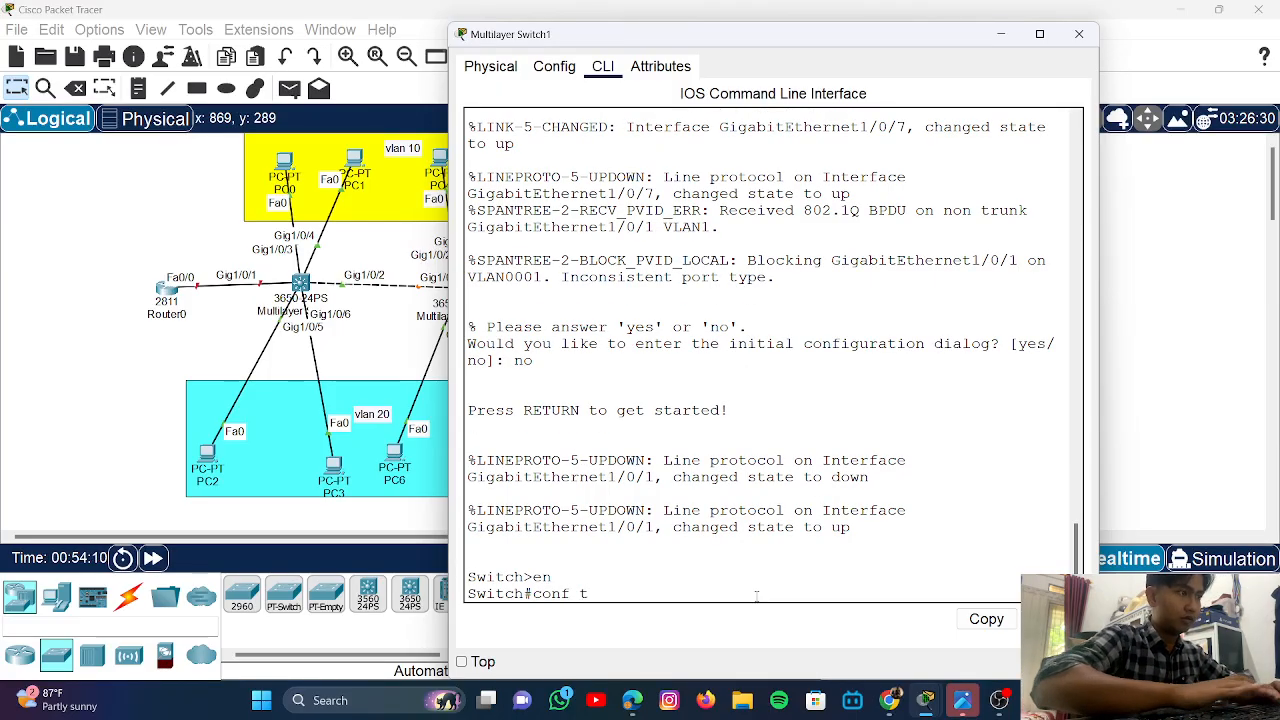
type("t")
key("Return")
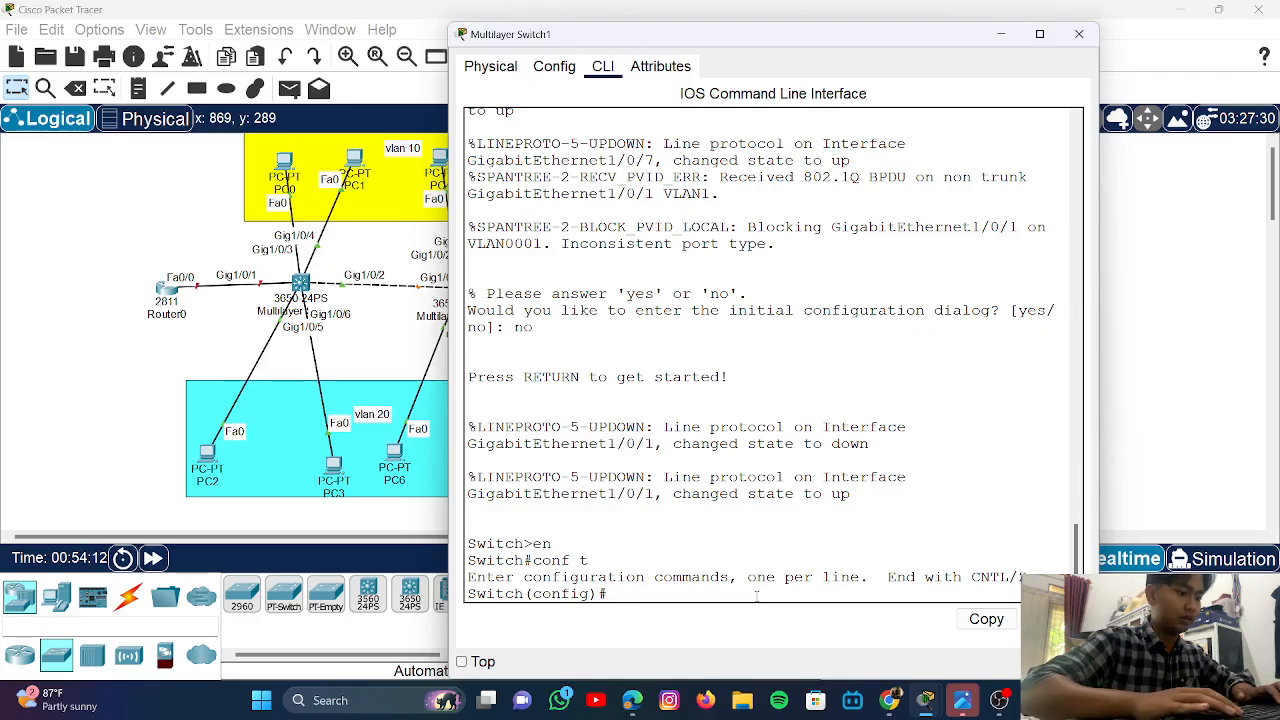
type("in")
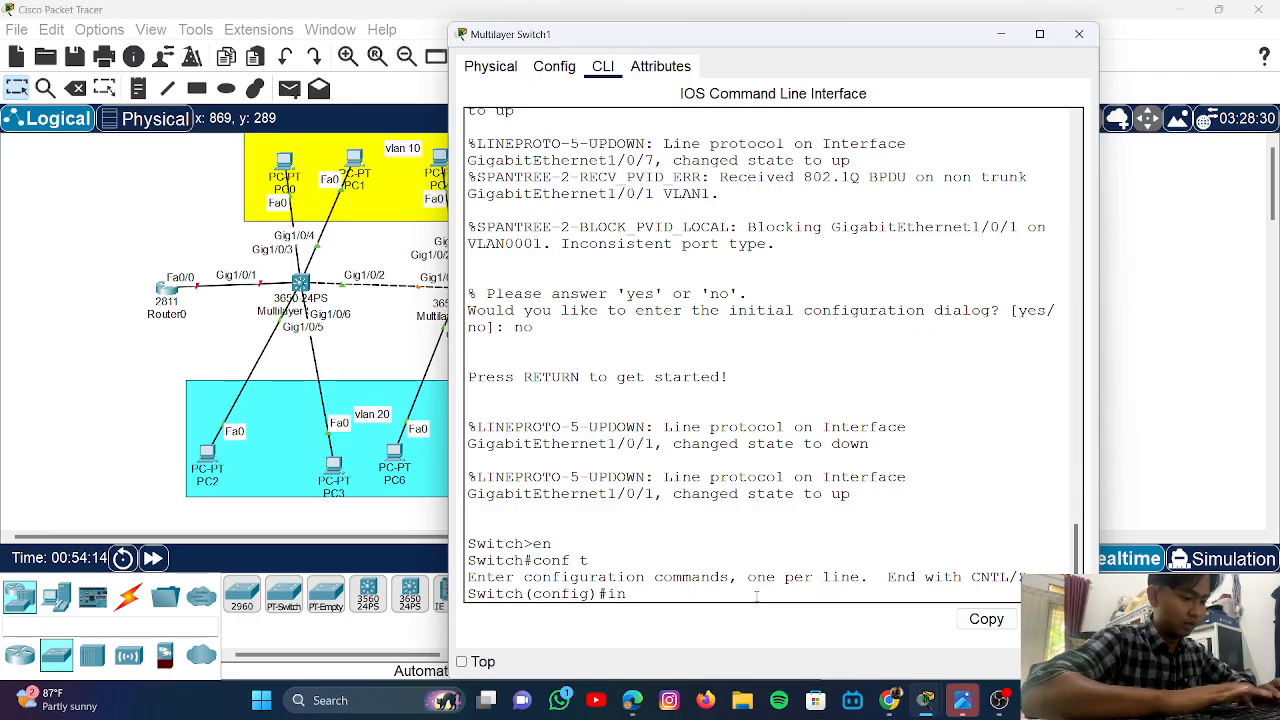
type("t ")
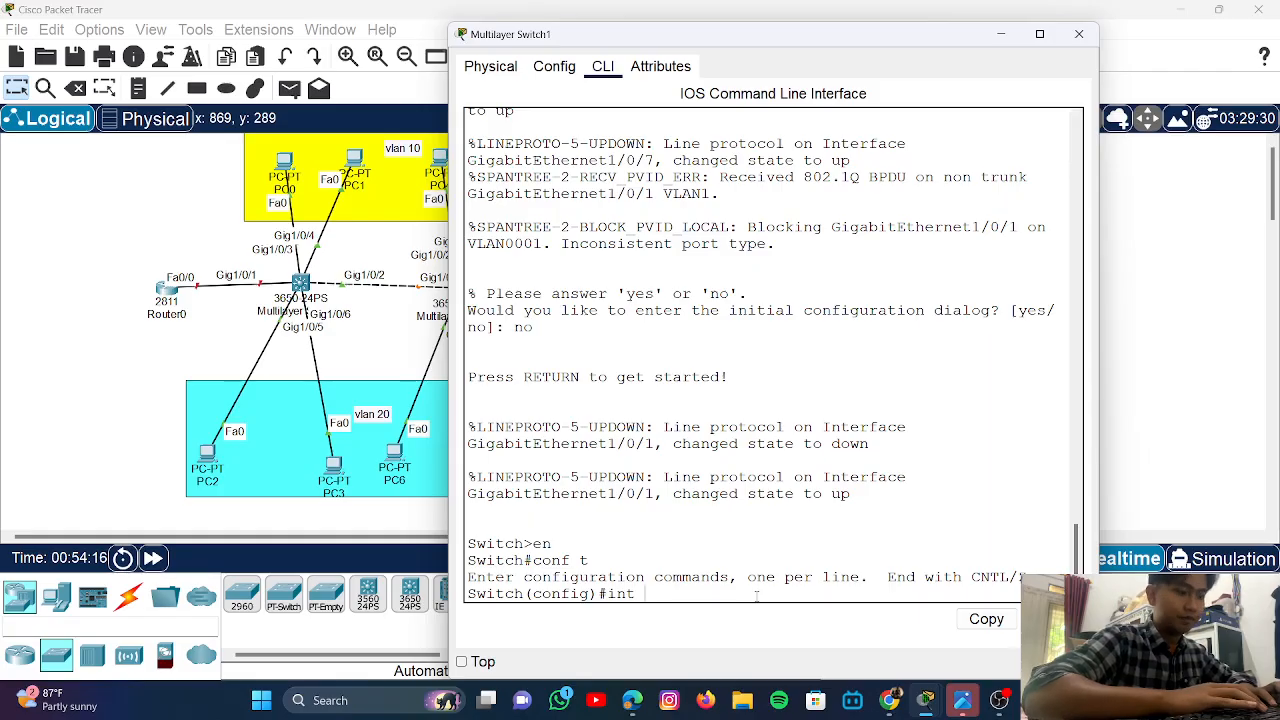
type("g1/")
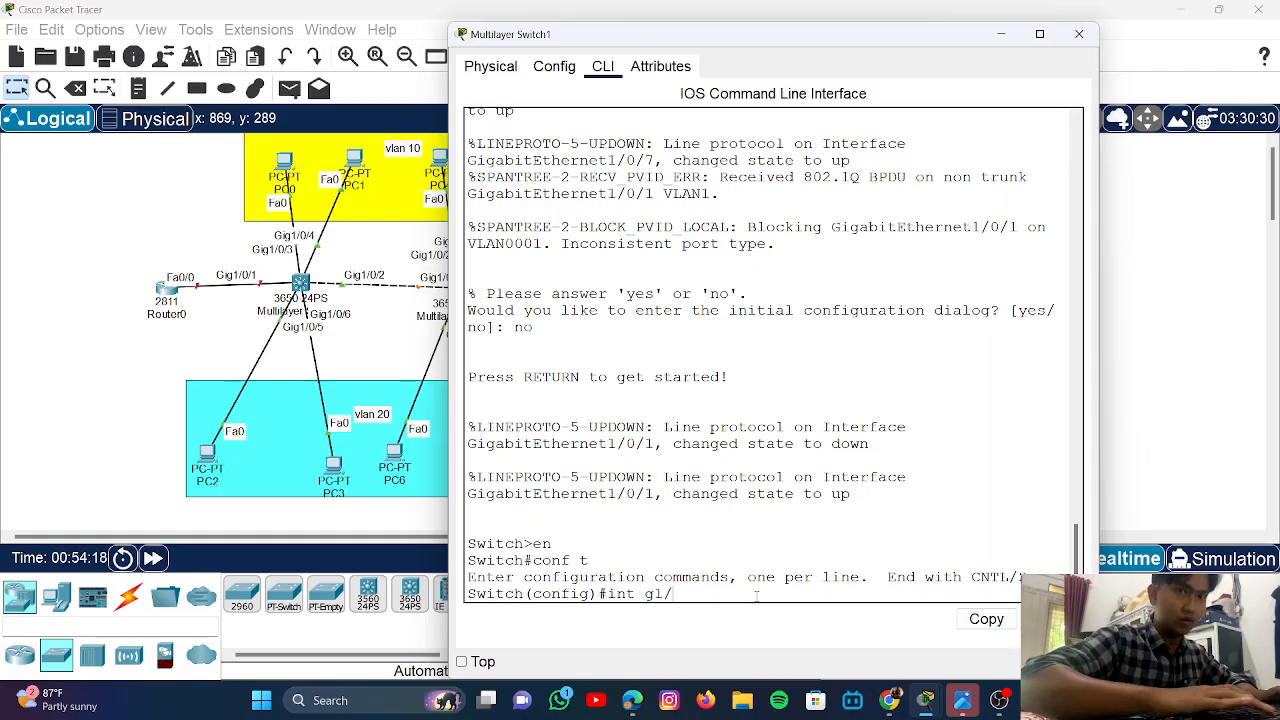
type("0/1")
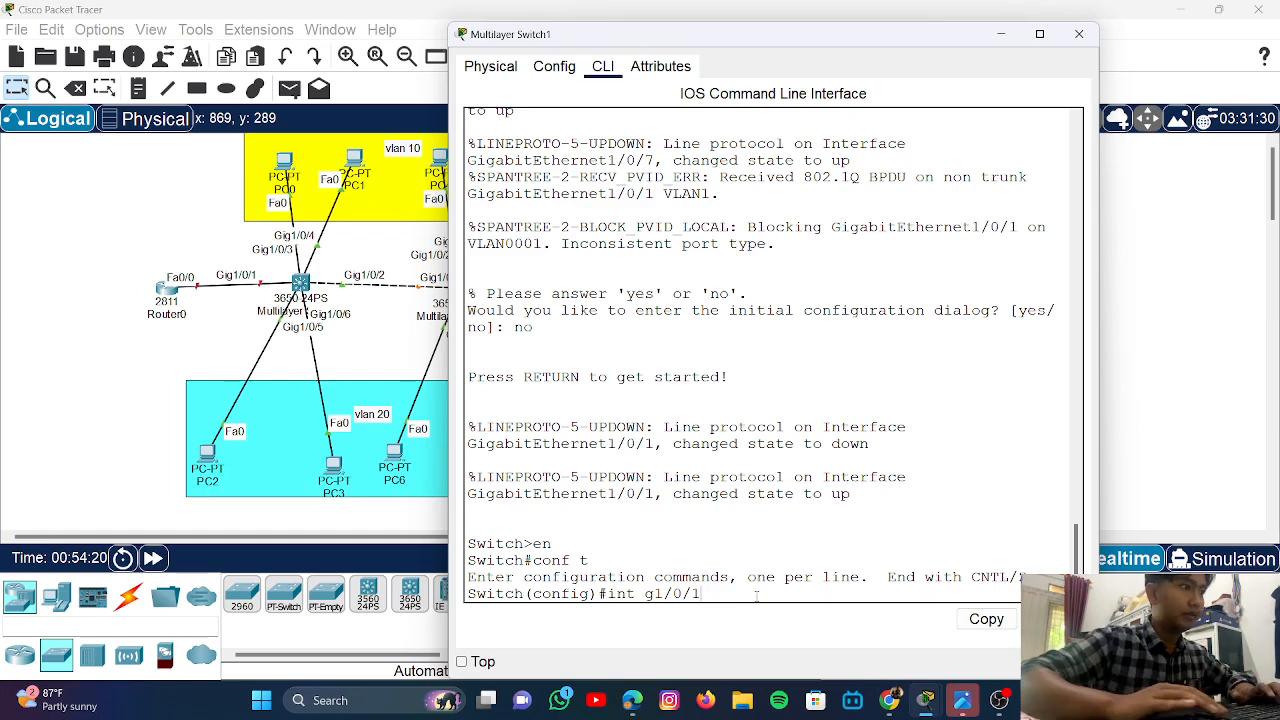
key("Return")
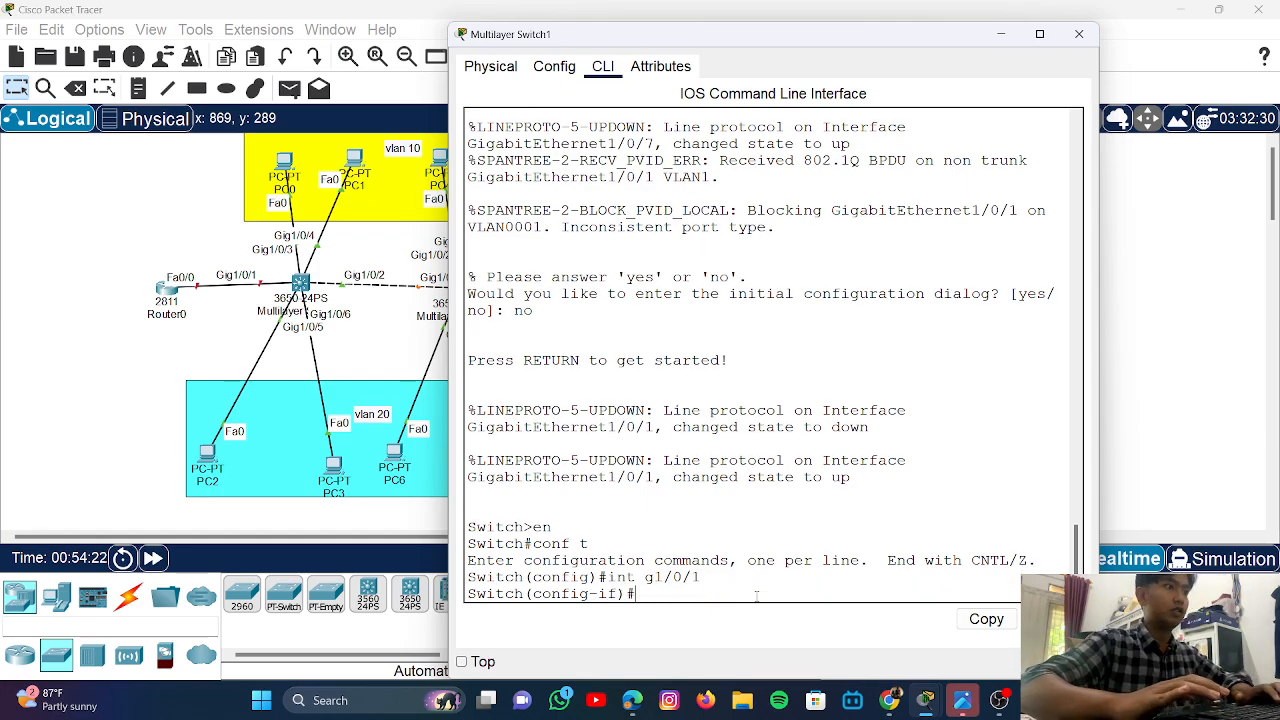
type("sws")
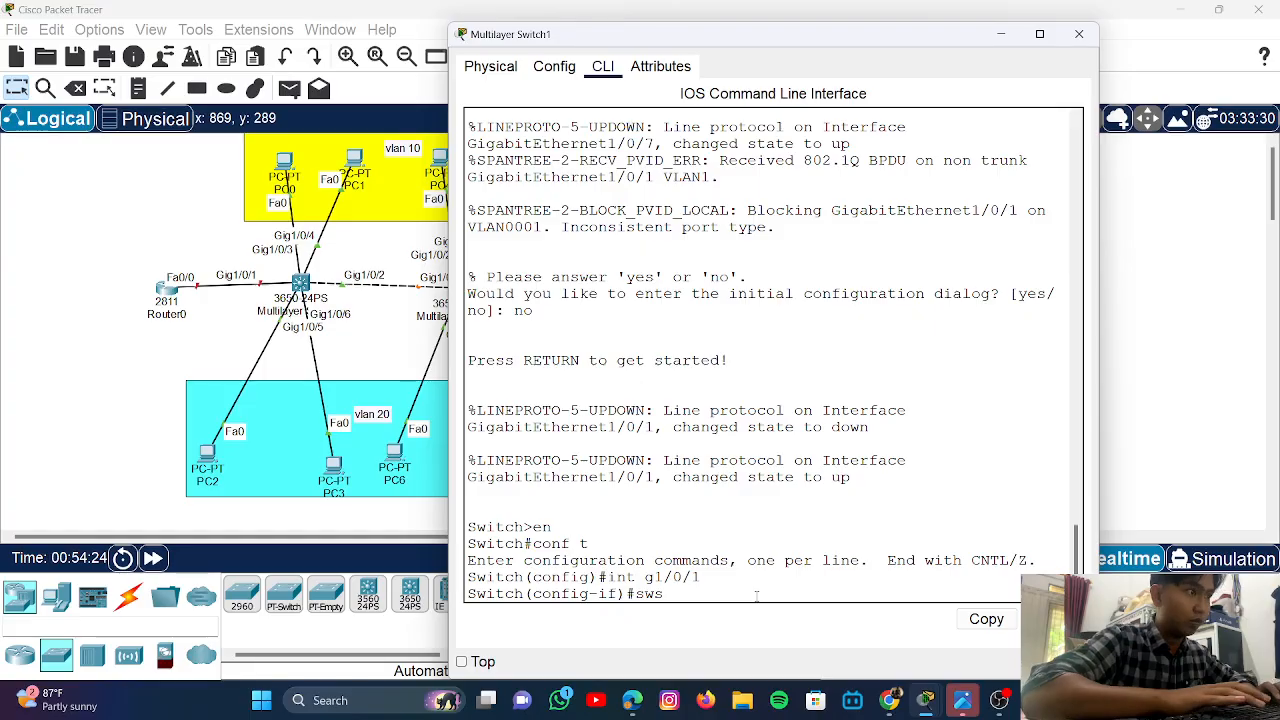
key("BackSpace")
type("itc")
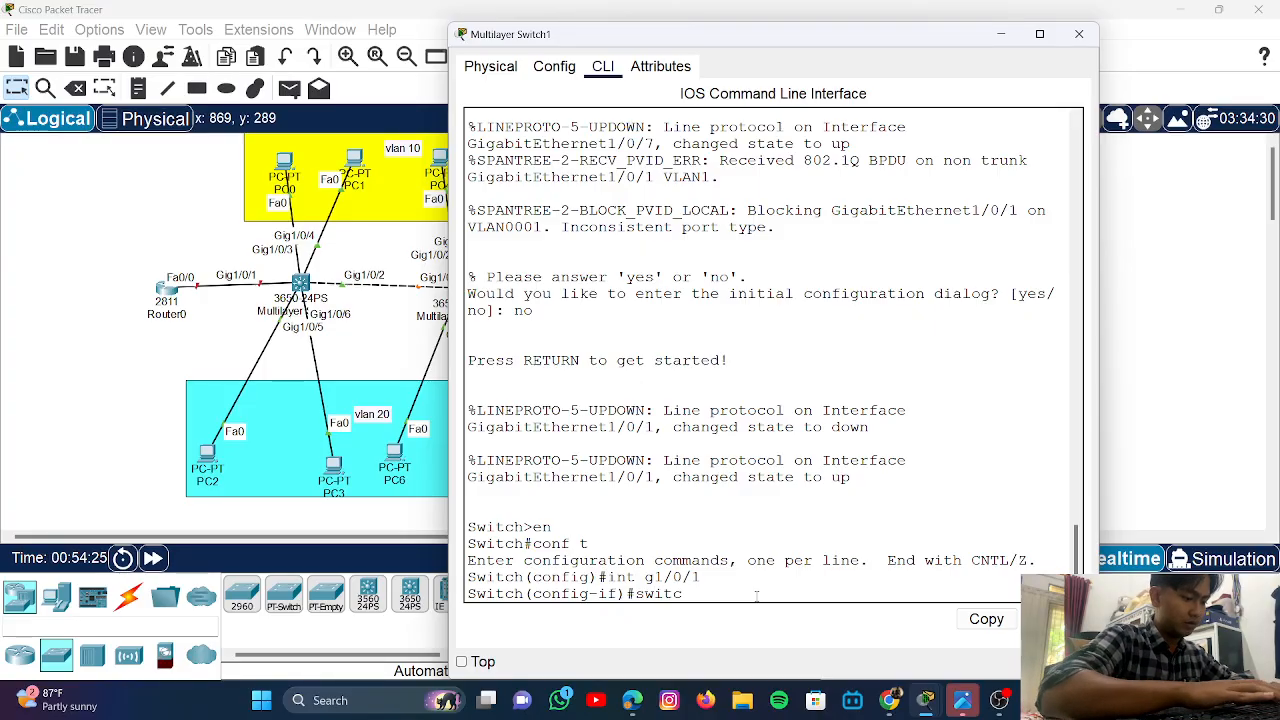
type("h mode")
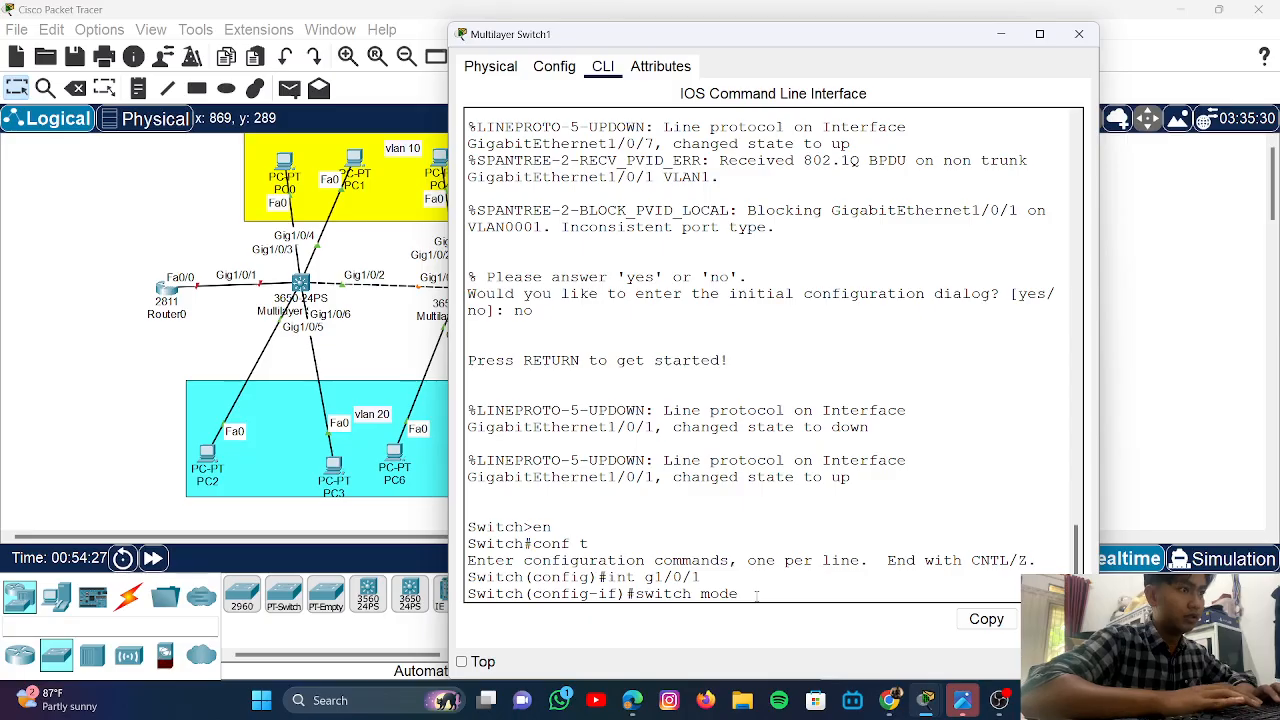
type(" trunk")
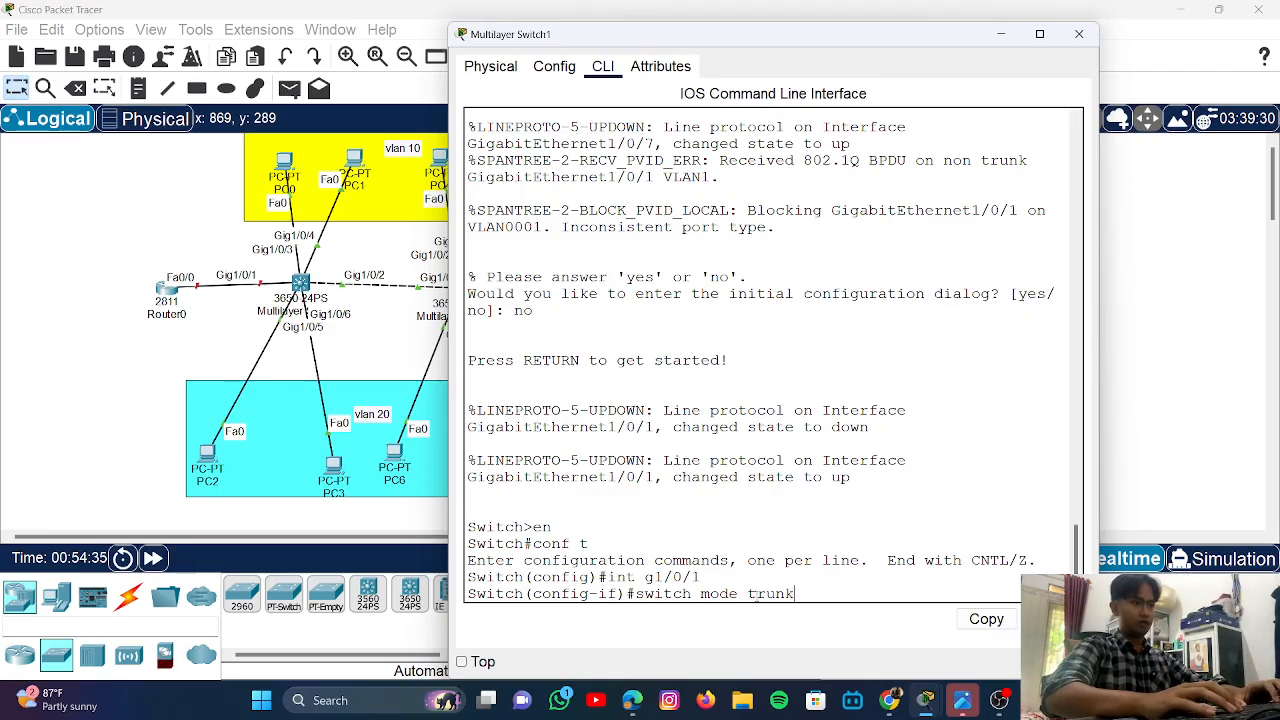
key("Return")
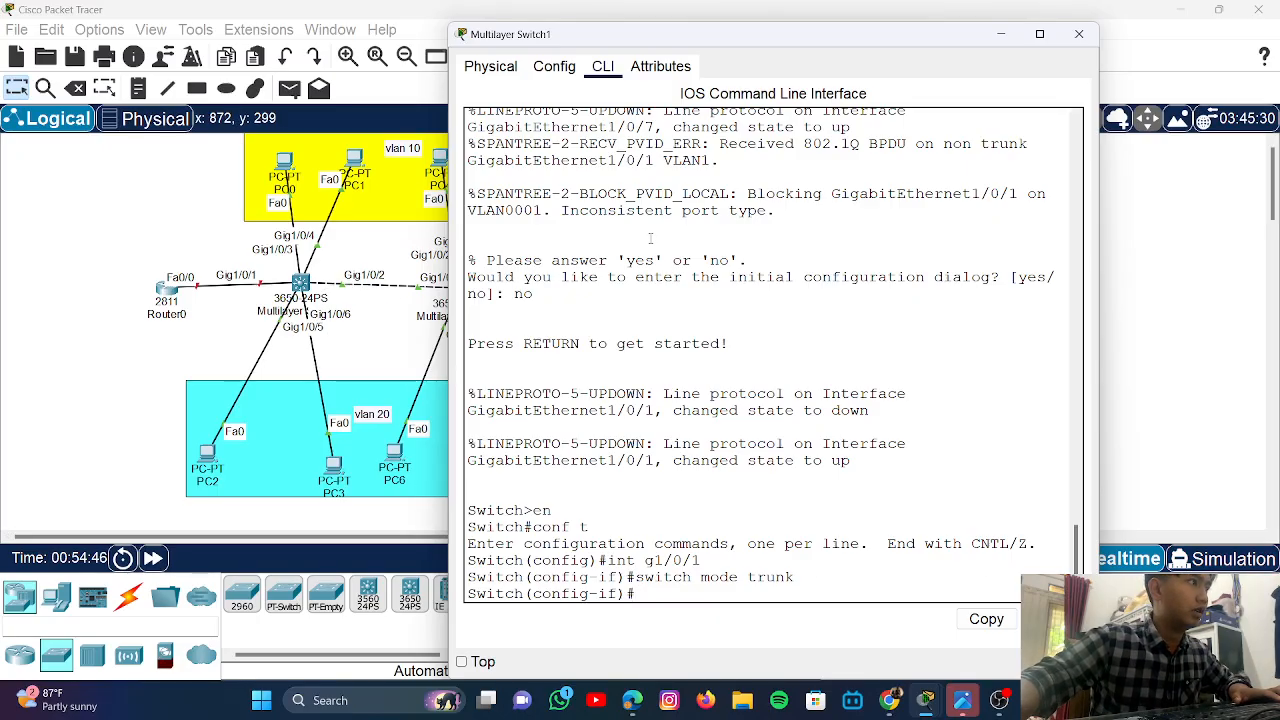
left_click(1079, 33)
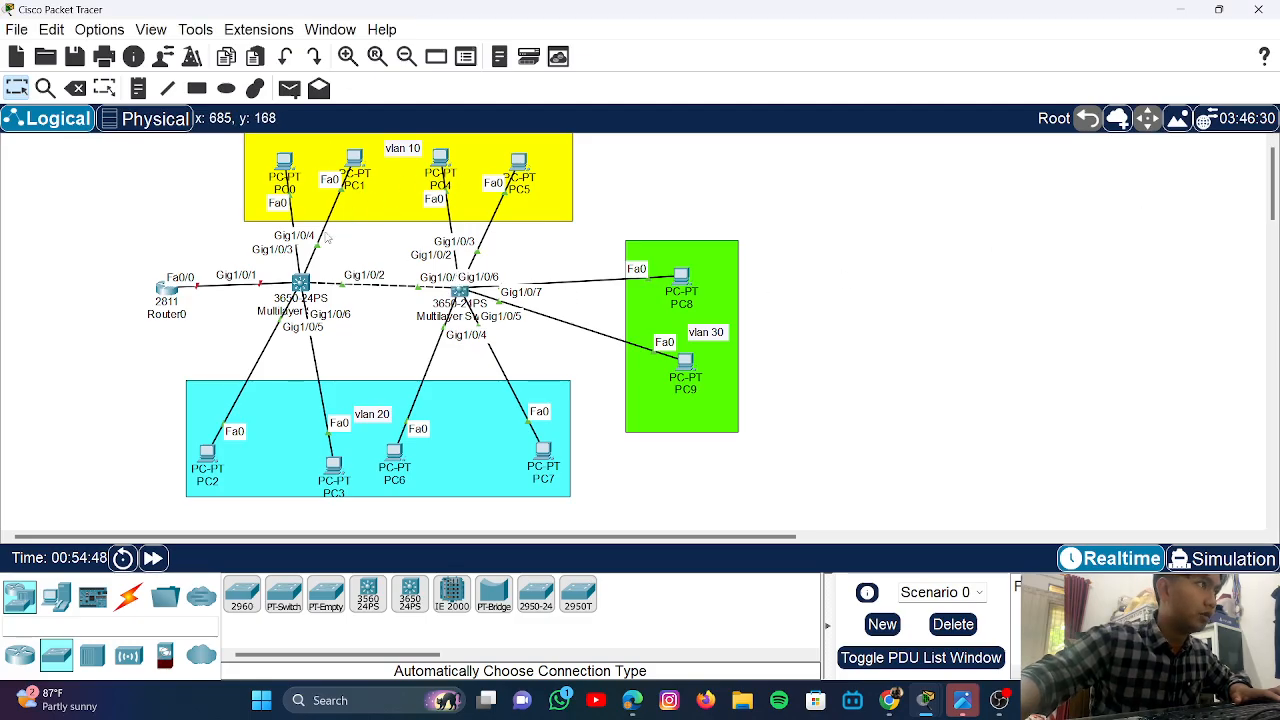
- Open Multilayer Switch0's configuration window, briefly show the desktop, then close a window with Alt+F4
left_click(300, 283)
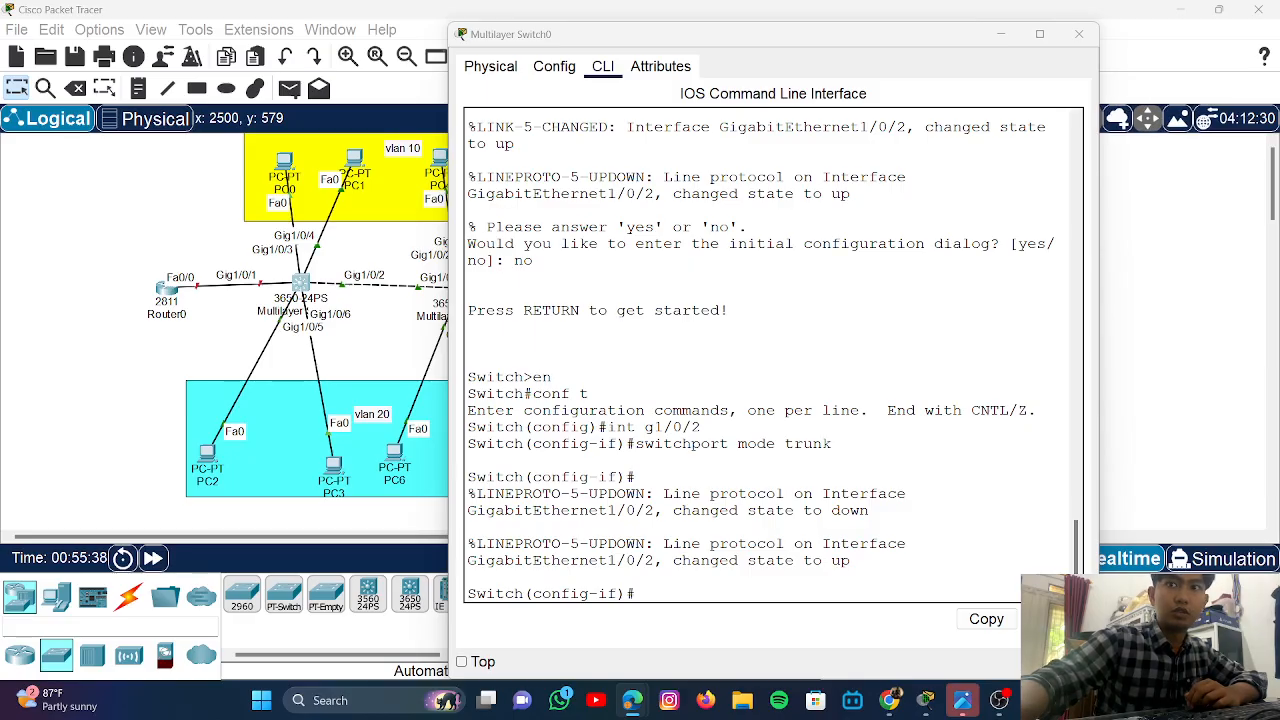
key("super+d")
key("super+d")
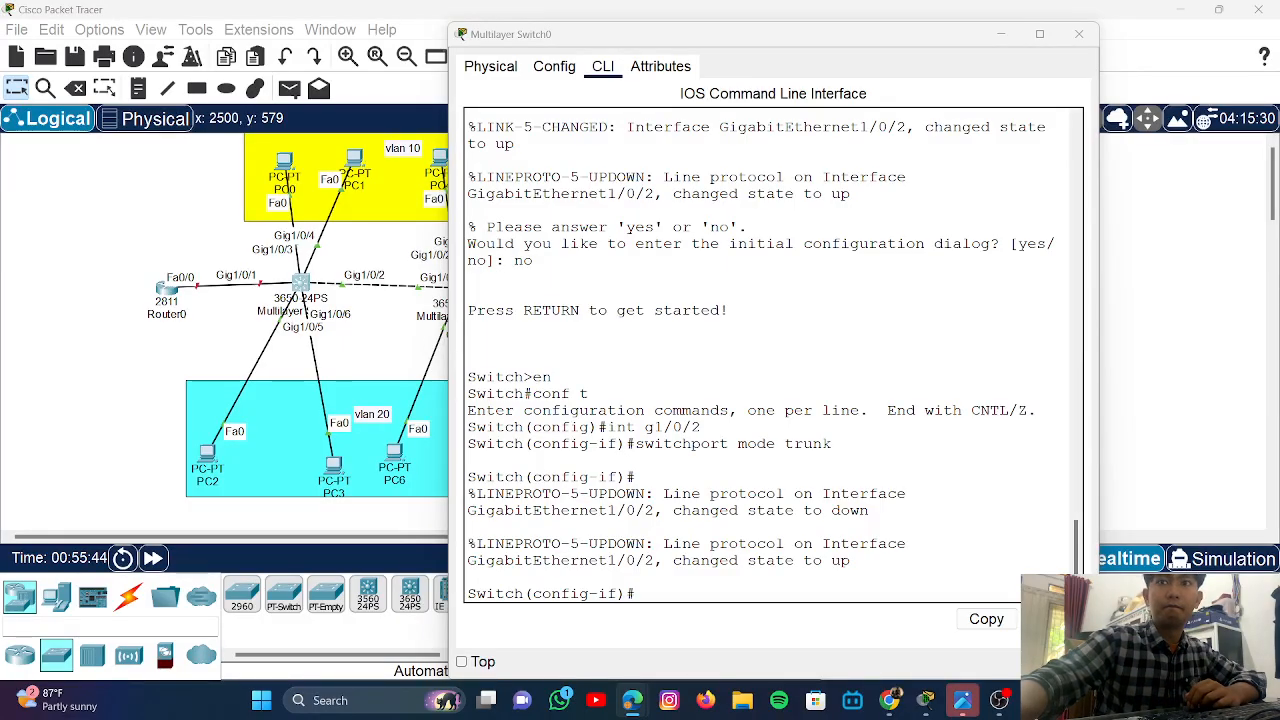
key("alt+F4")
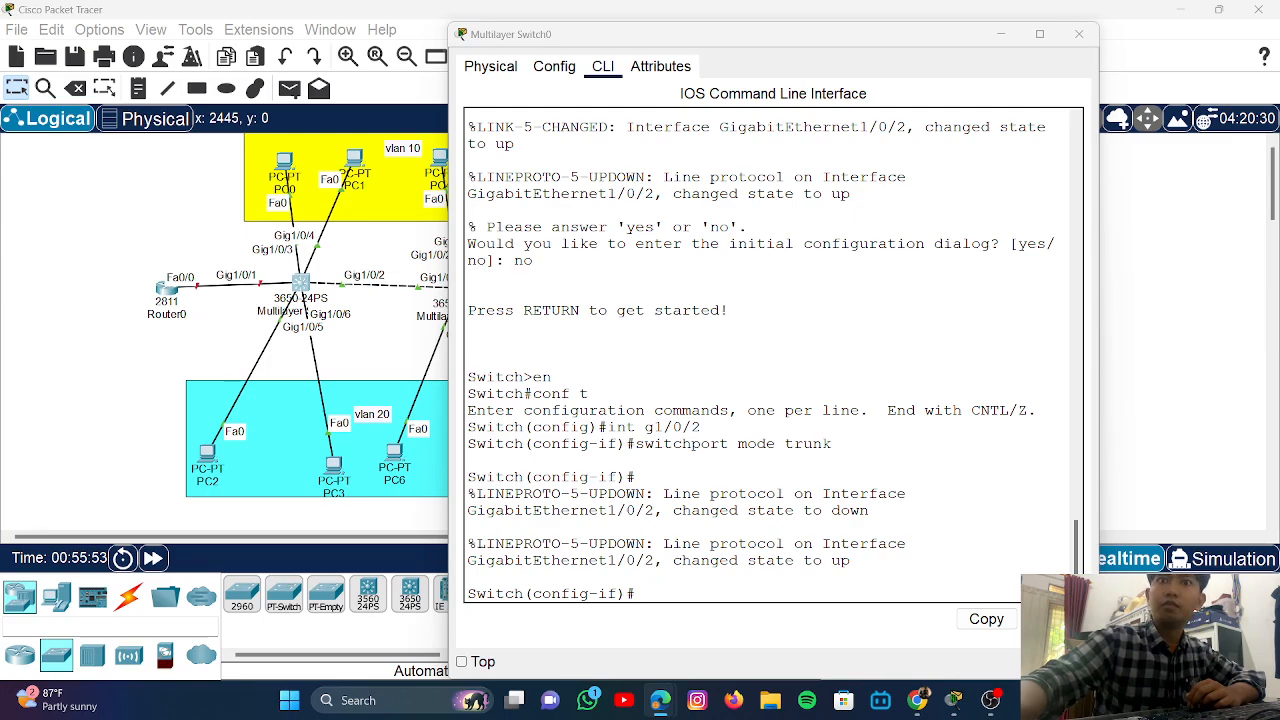
key("super+d")
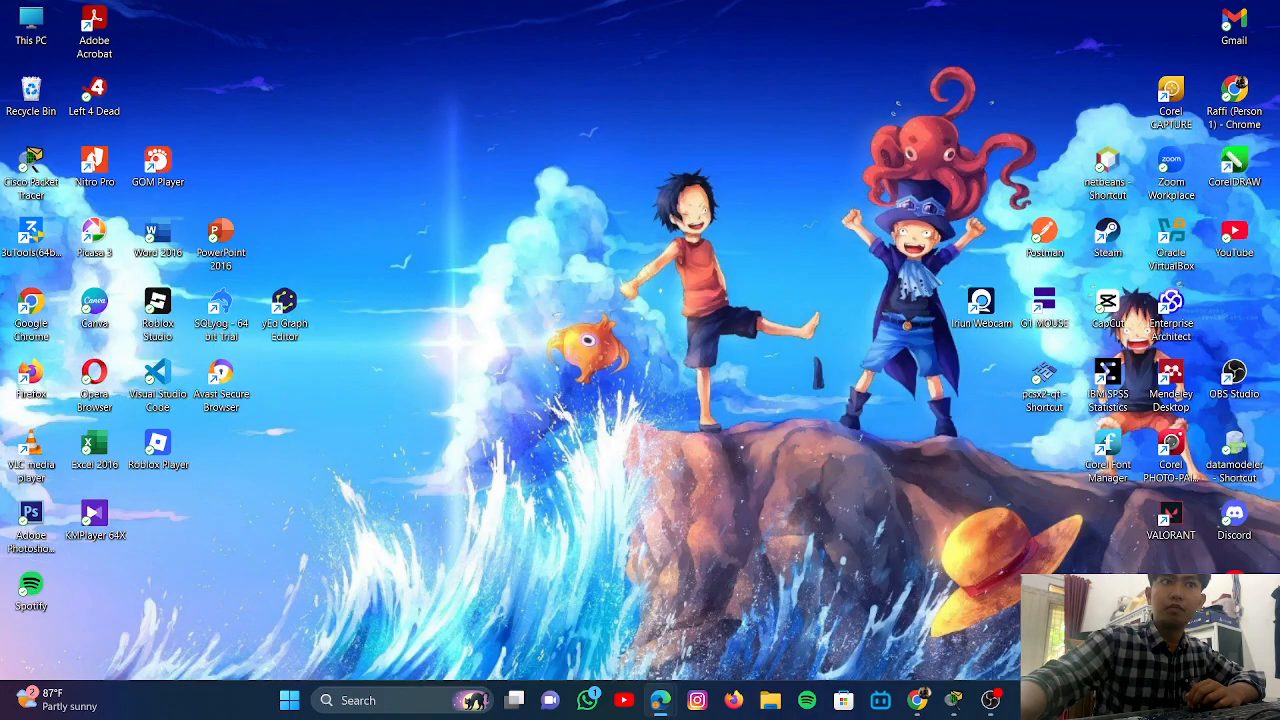
key("super+d")
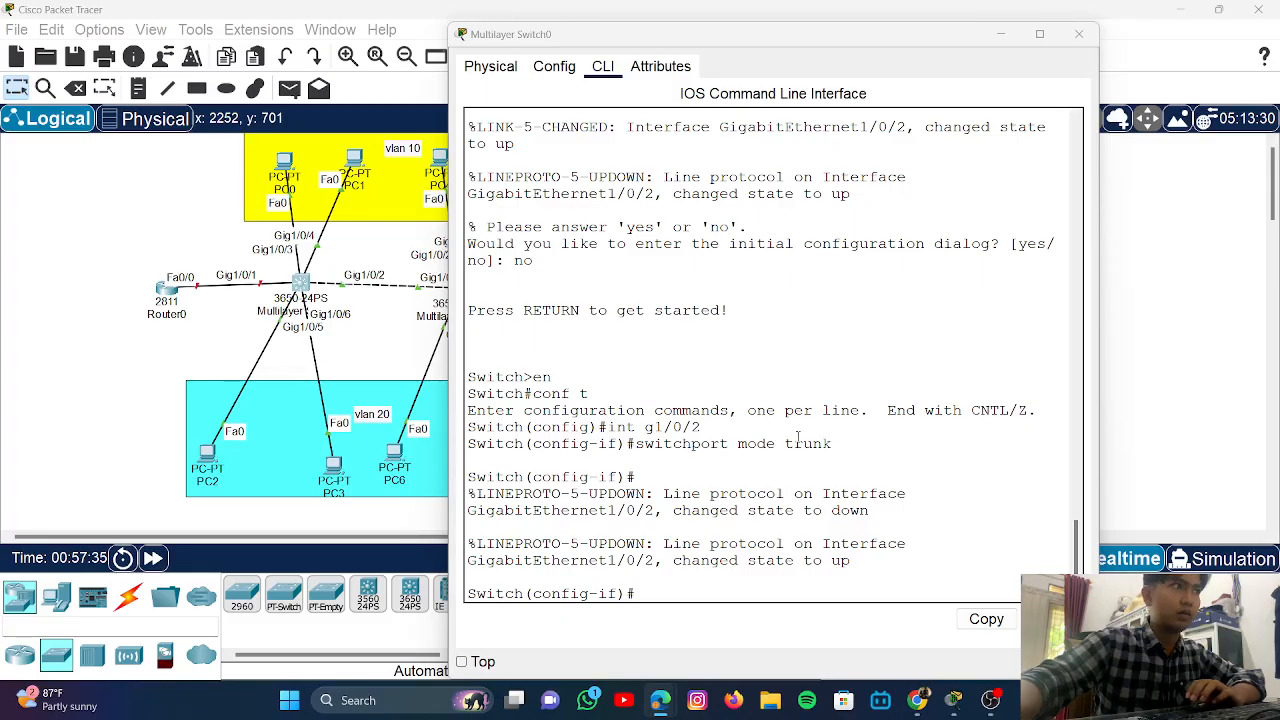
- Close Switch0's window, open Router0's CLI and decline the initial configuration dialog
left_click(1000, 34)
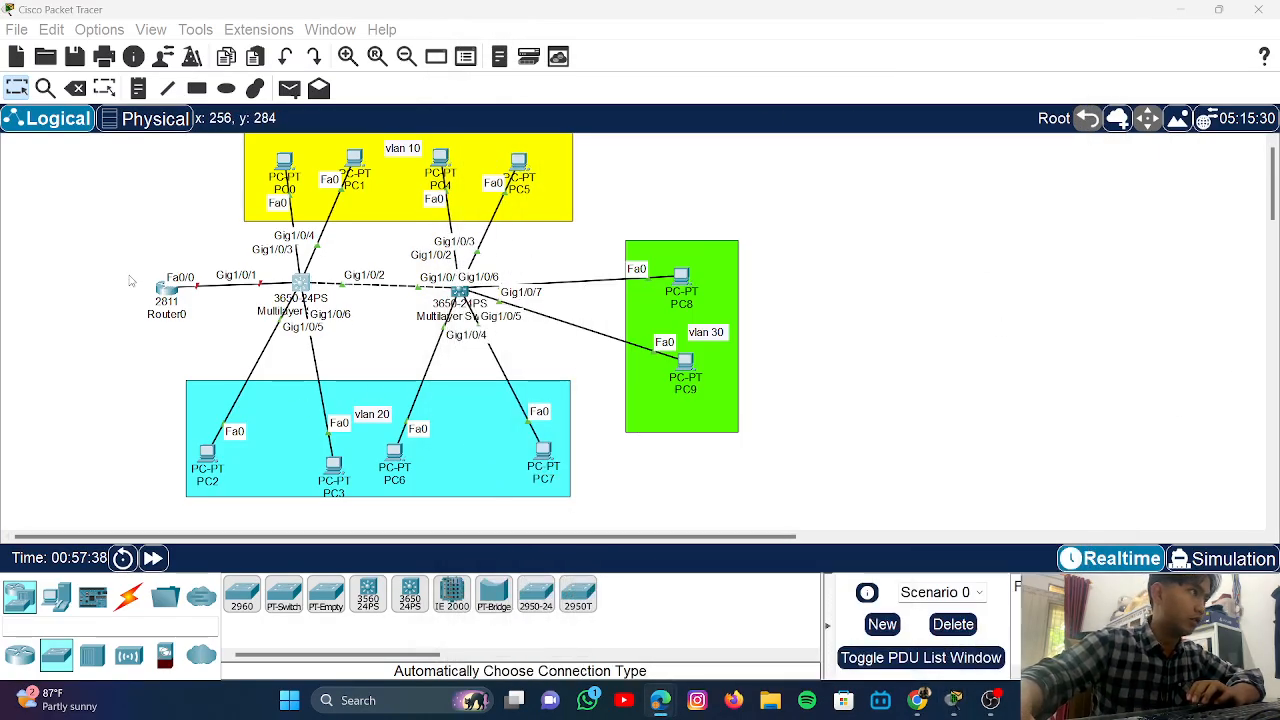
left_click(165, 298)
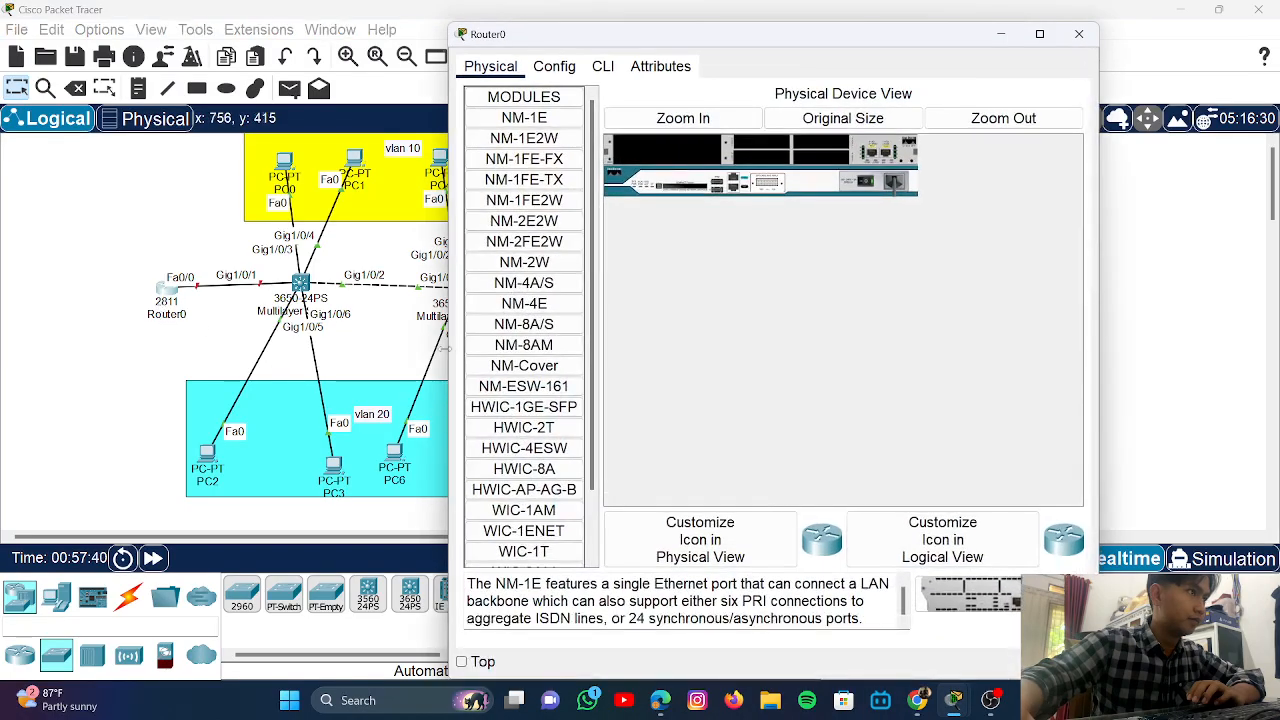
left_click(603, 65)
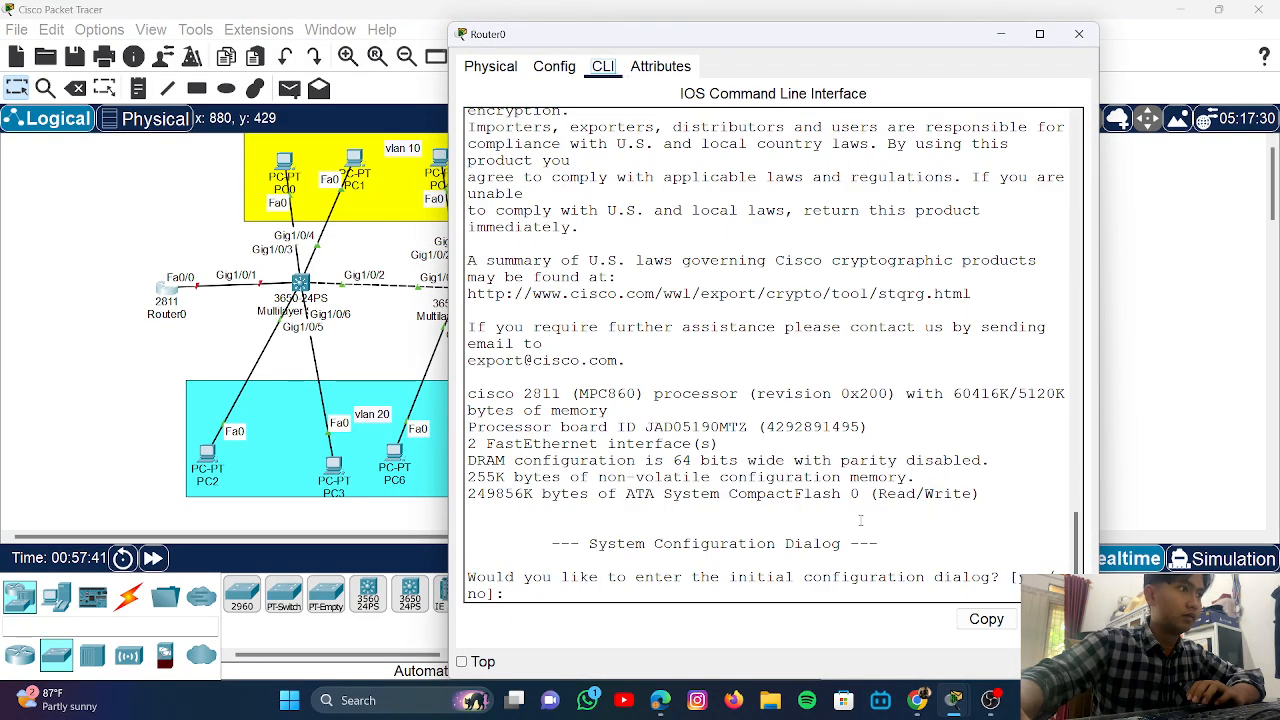
type("no")
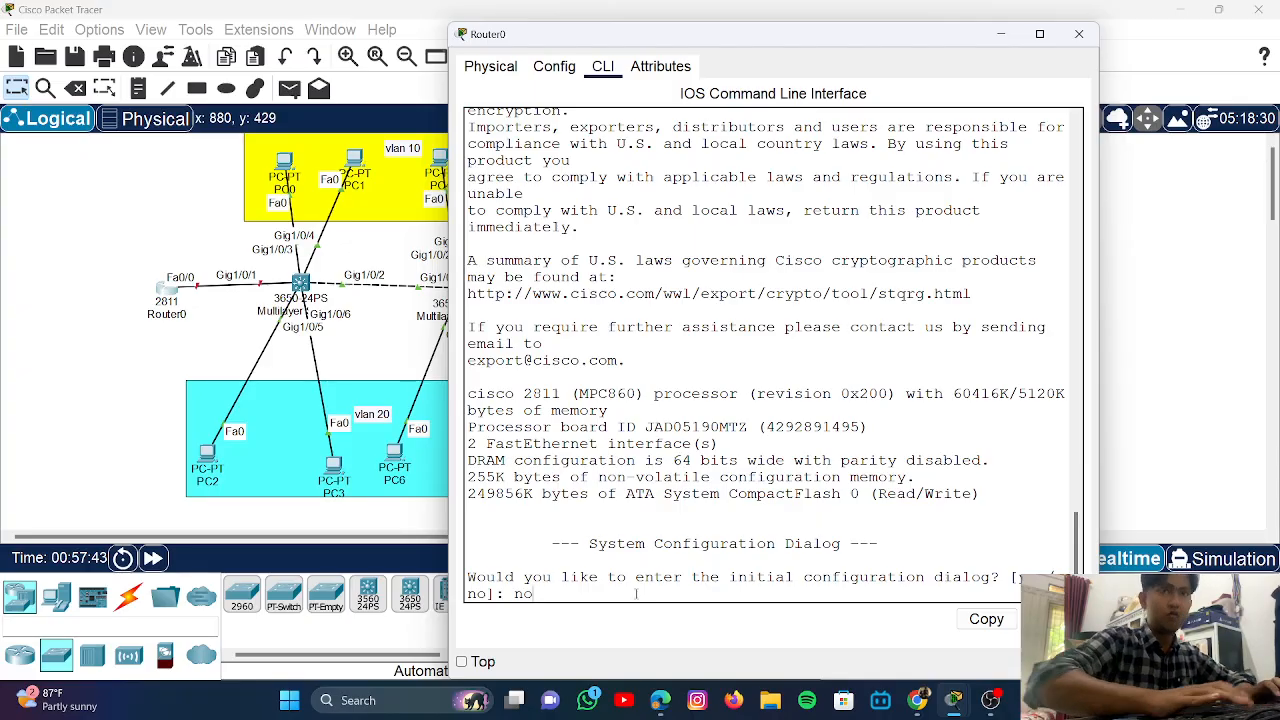
key("Return")
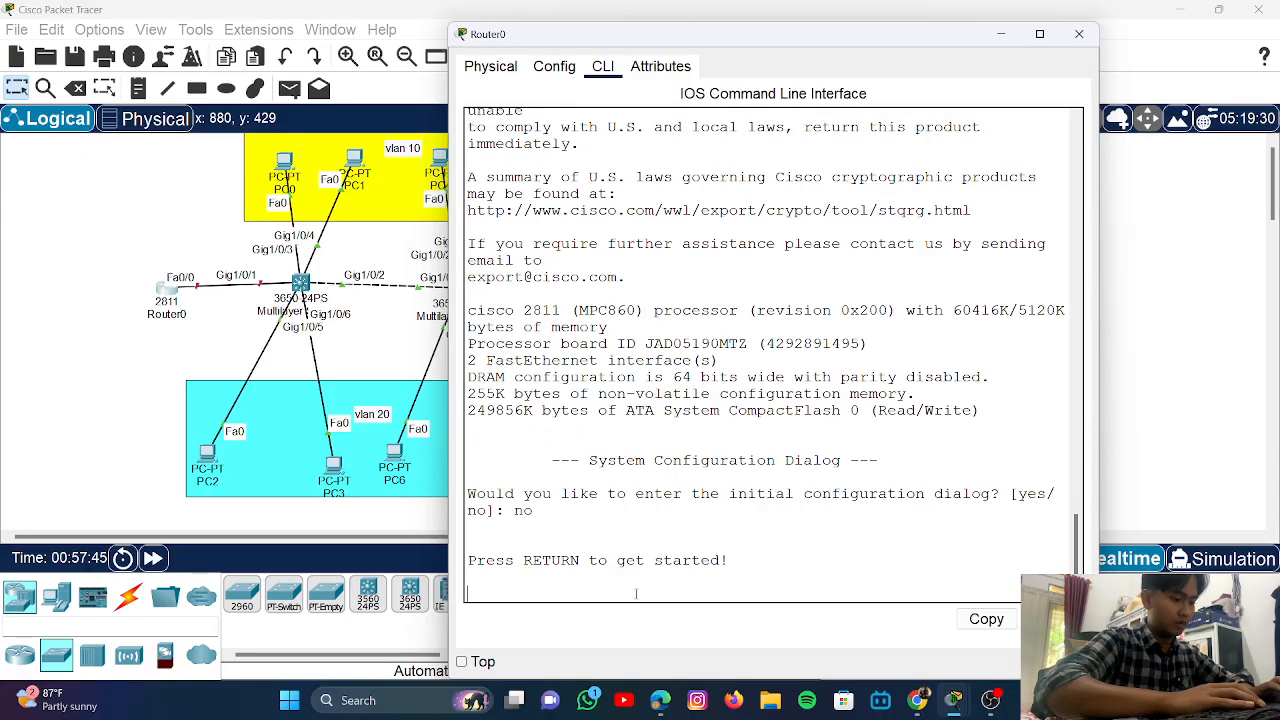
key("Return")
key("Return")
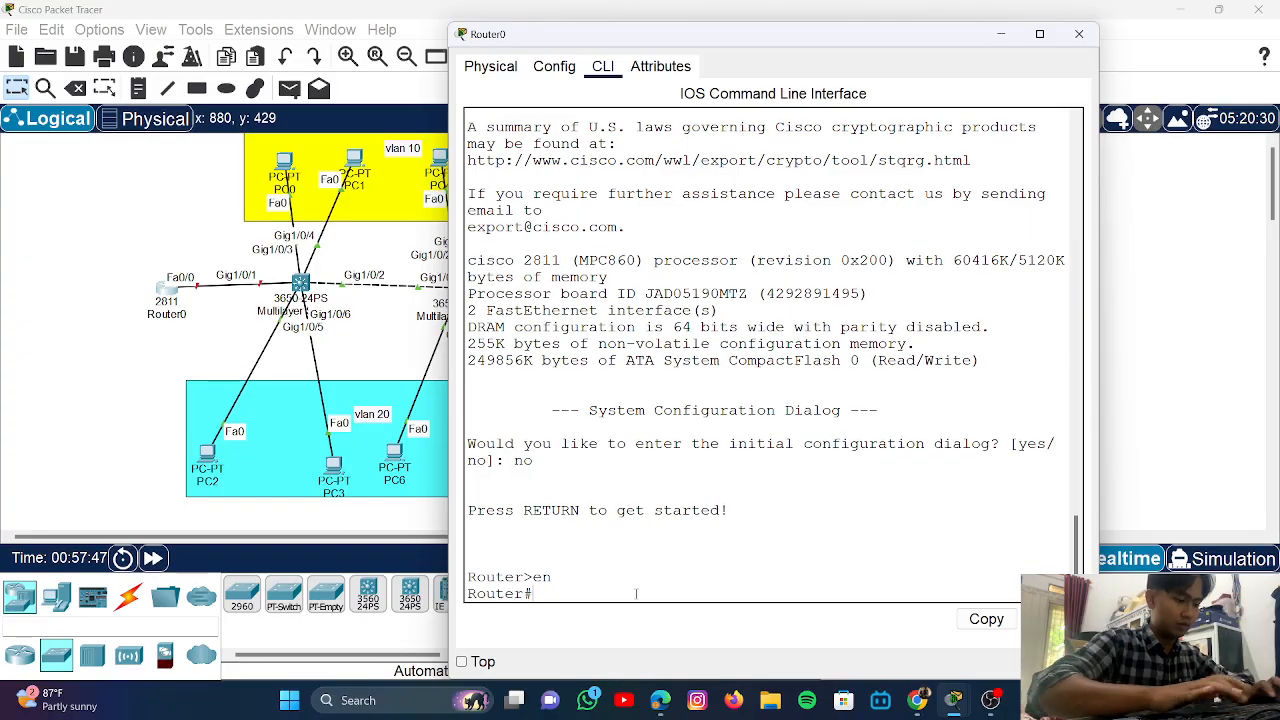
- In global configuration, rename the router Router0, set an enable secret password, and disable domain lookup
type("conf")
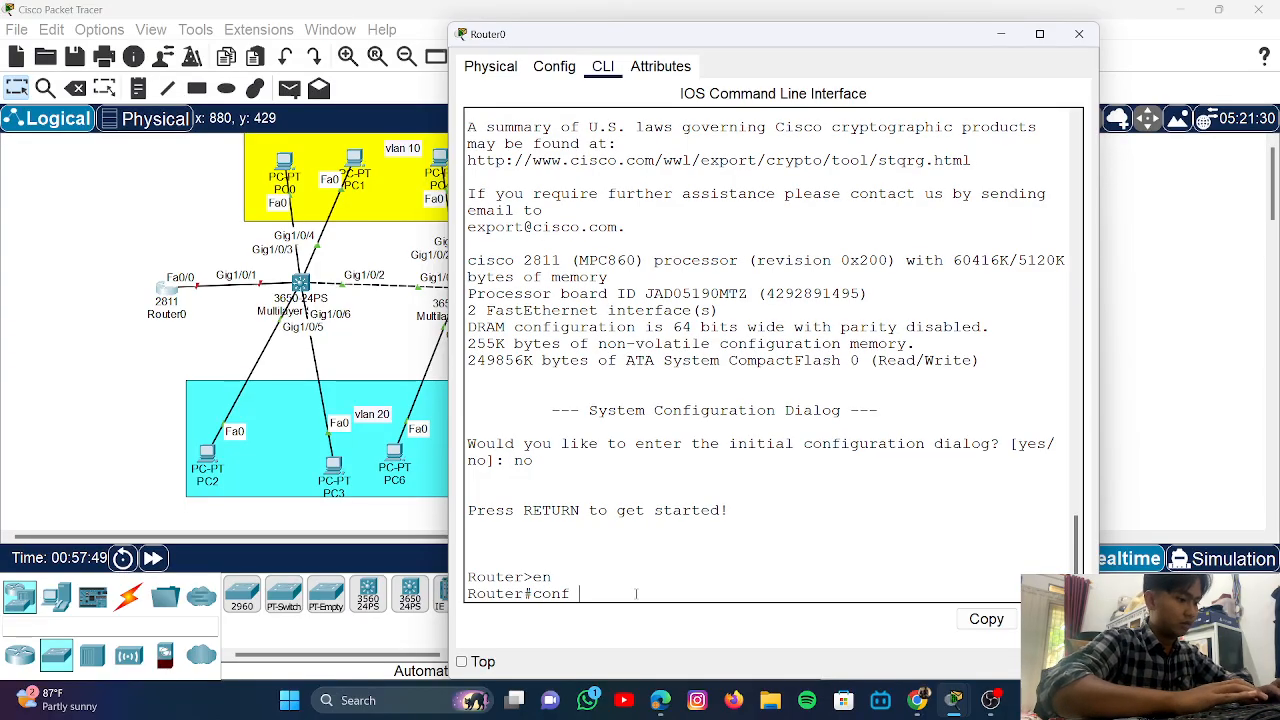
type(" t")
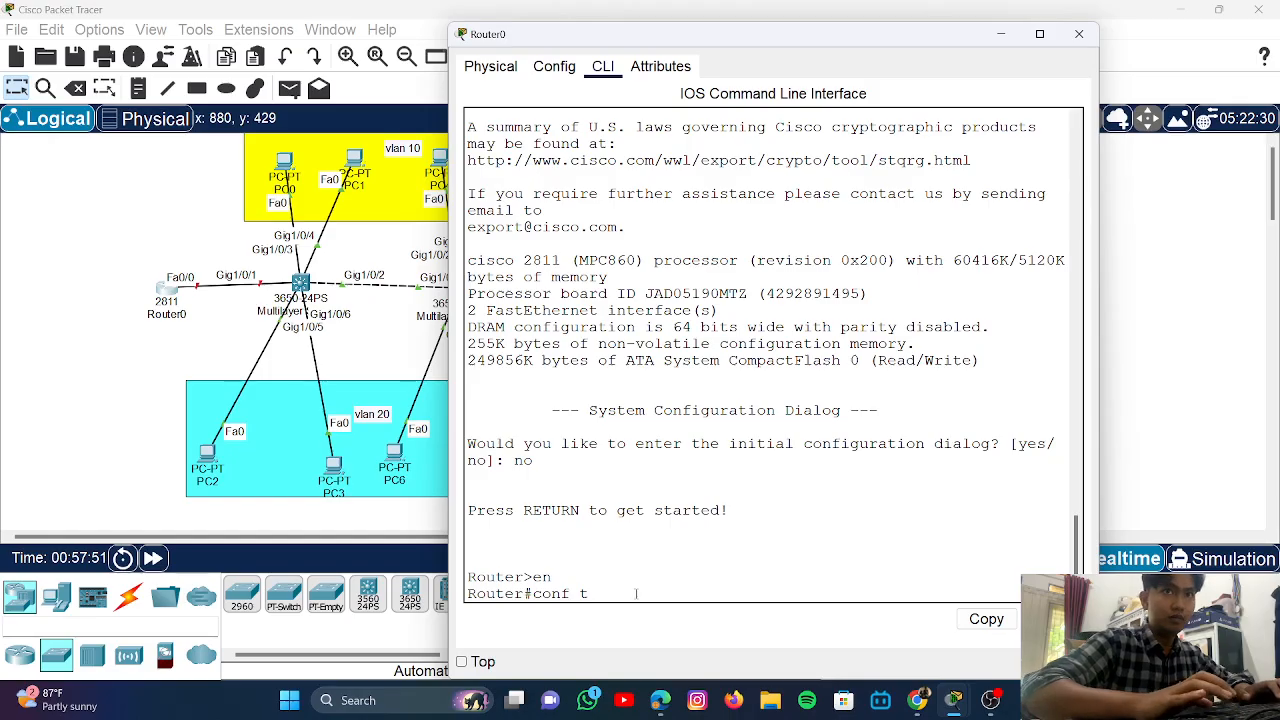
key("Return")
type("ho")
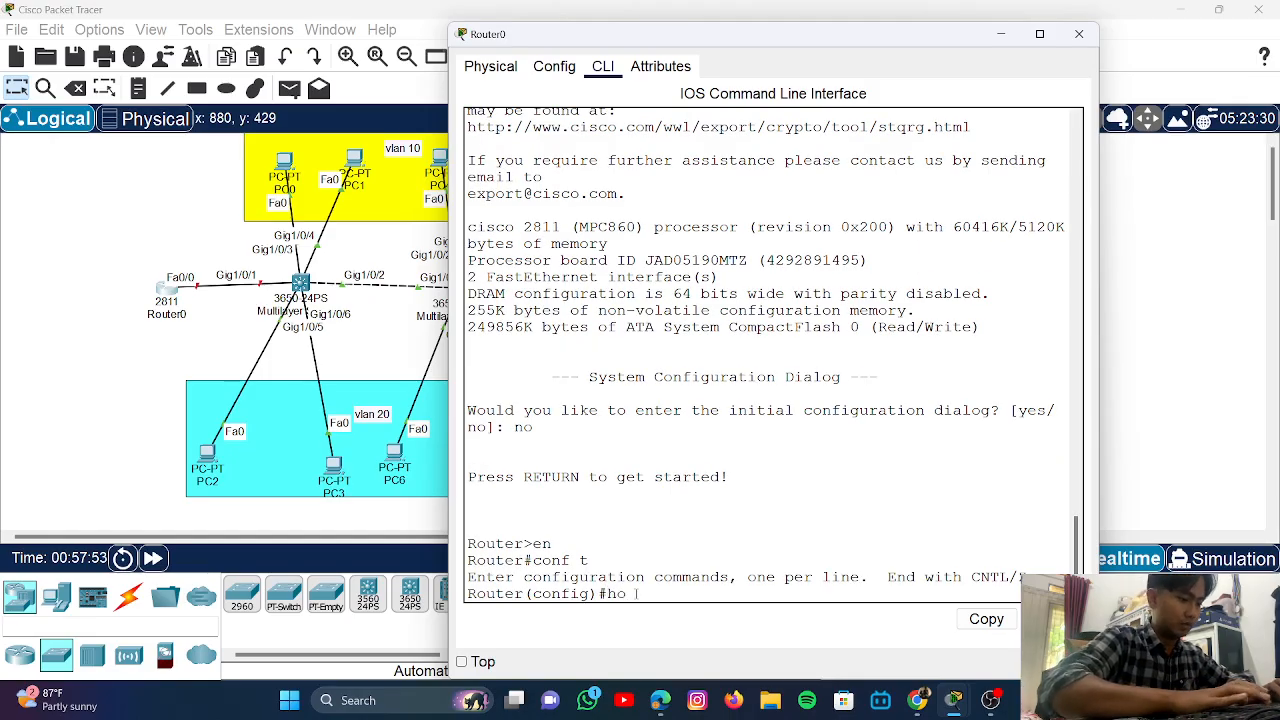
type("stma")
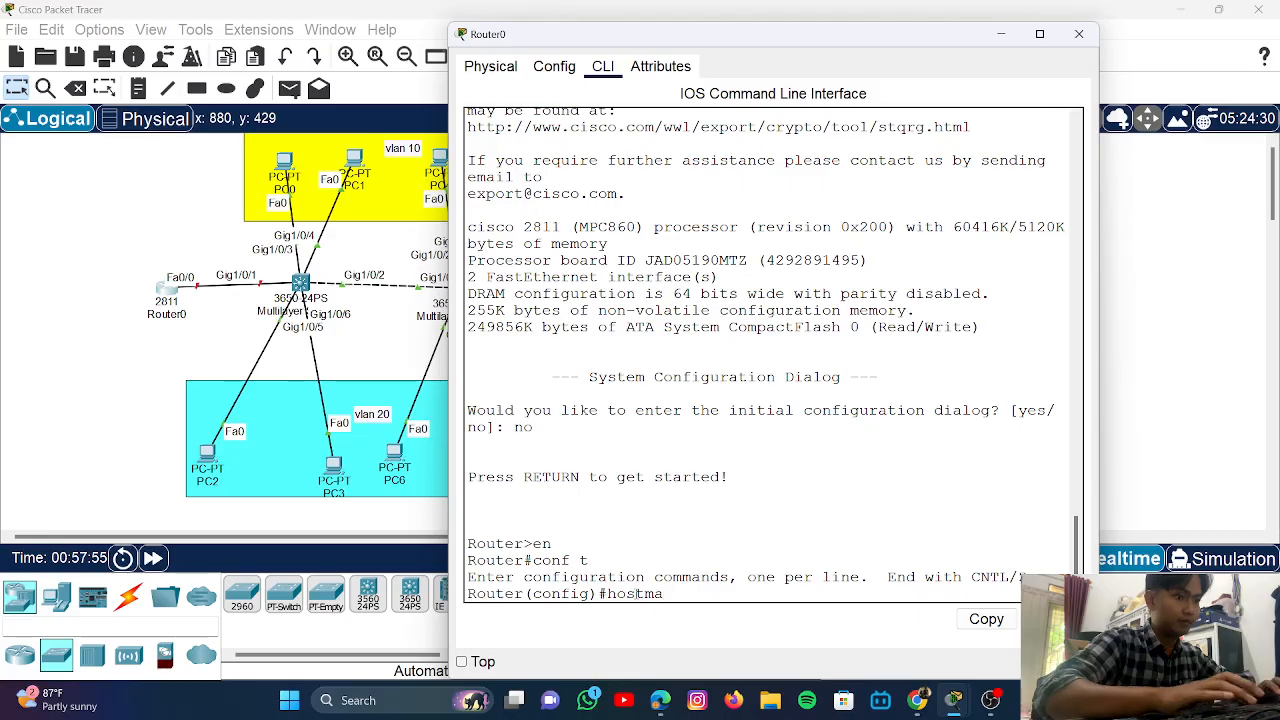
key("BackSpace")
key("BackSpace")
type("name")
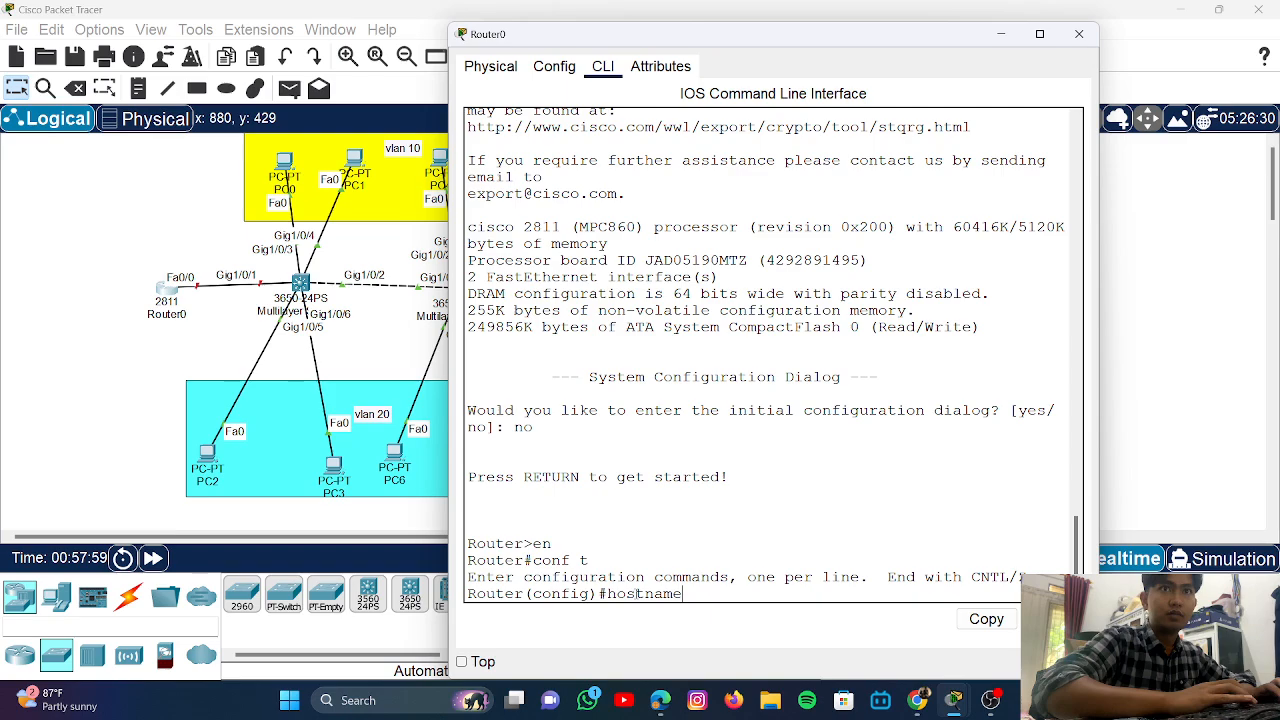
type(" rou")
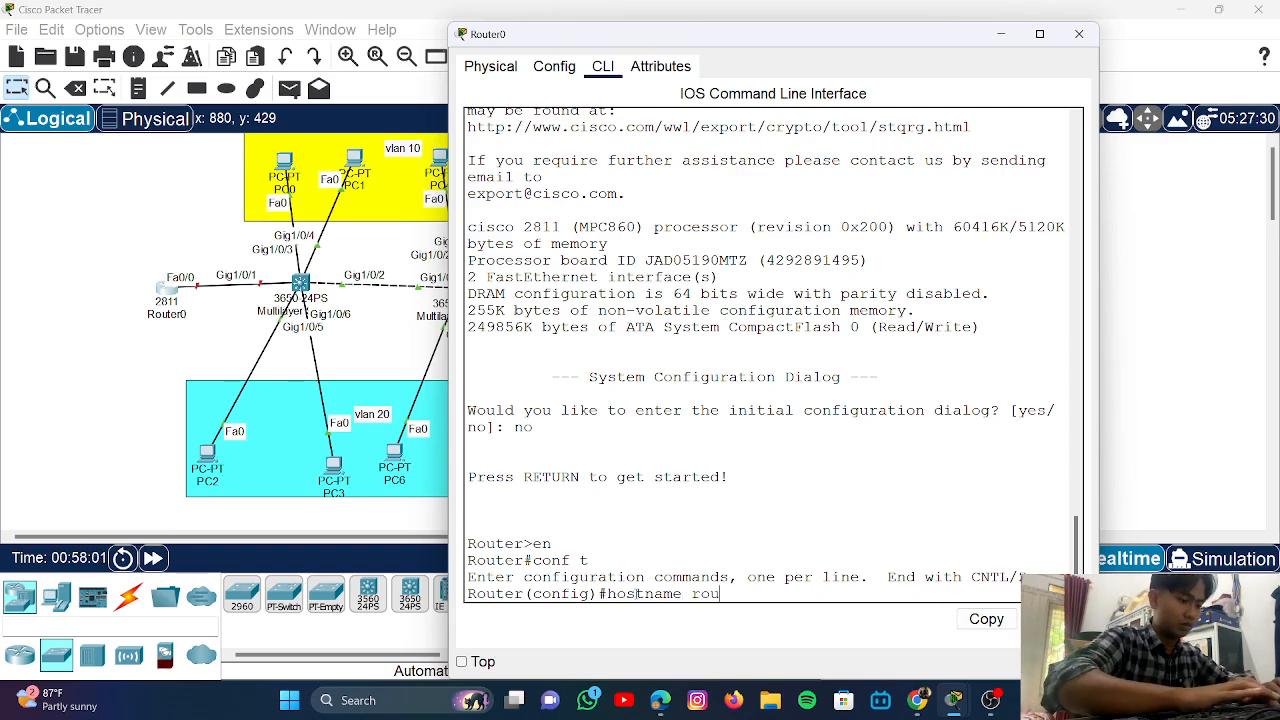
type("ter")
key("BackSpace")
key("BackSpace")
key("BackSpace")
key("BackSpace")
key("BackSpace")
key("BackSpace")
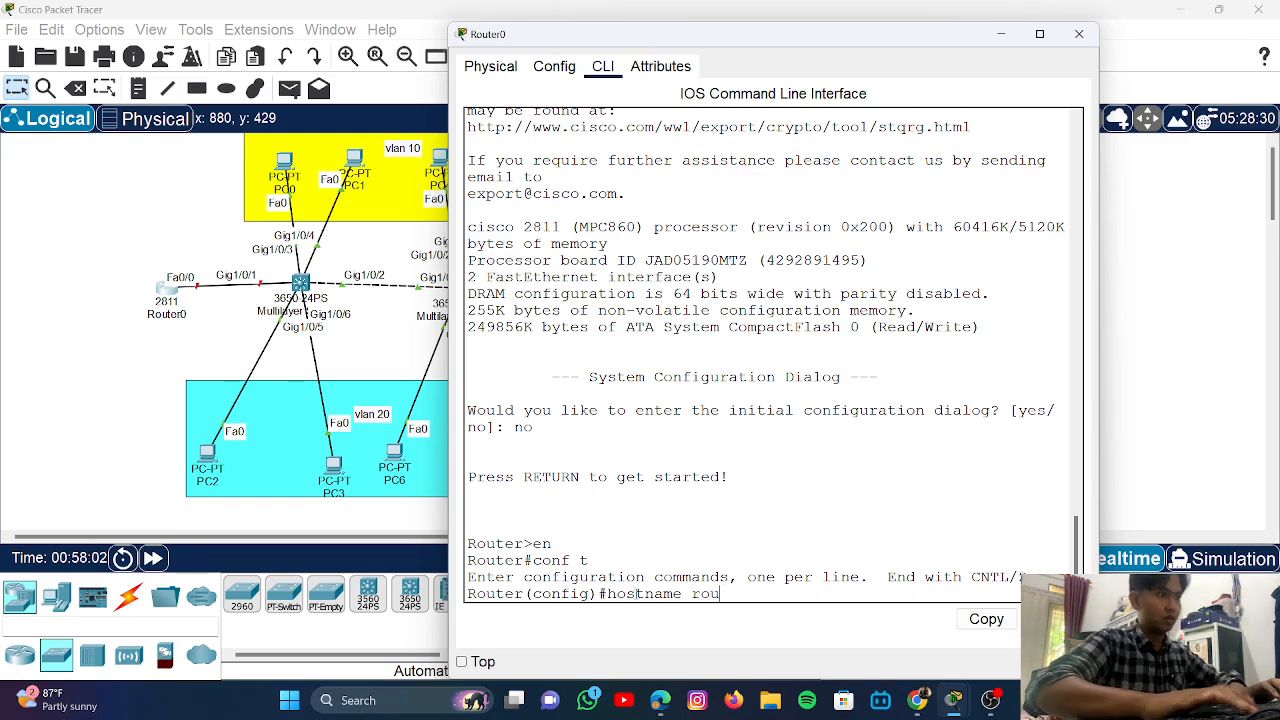
type("Ro")
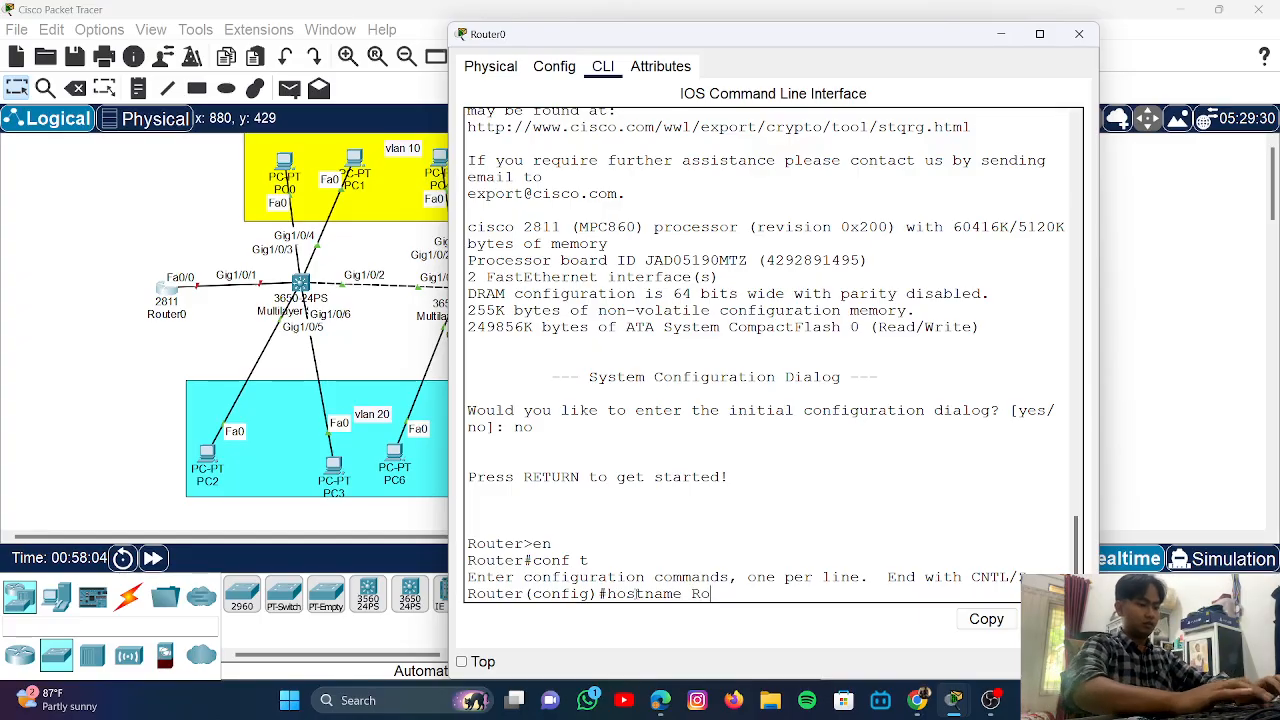
type("uter")
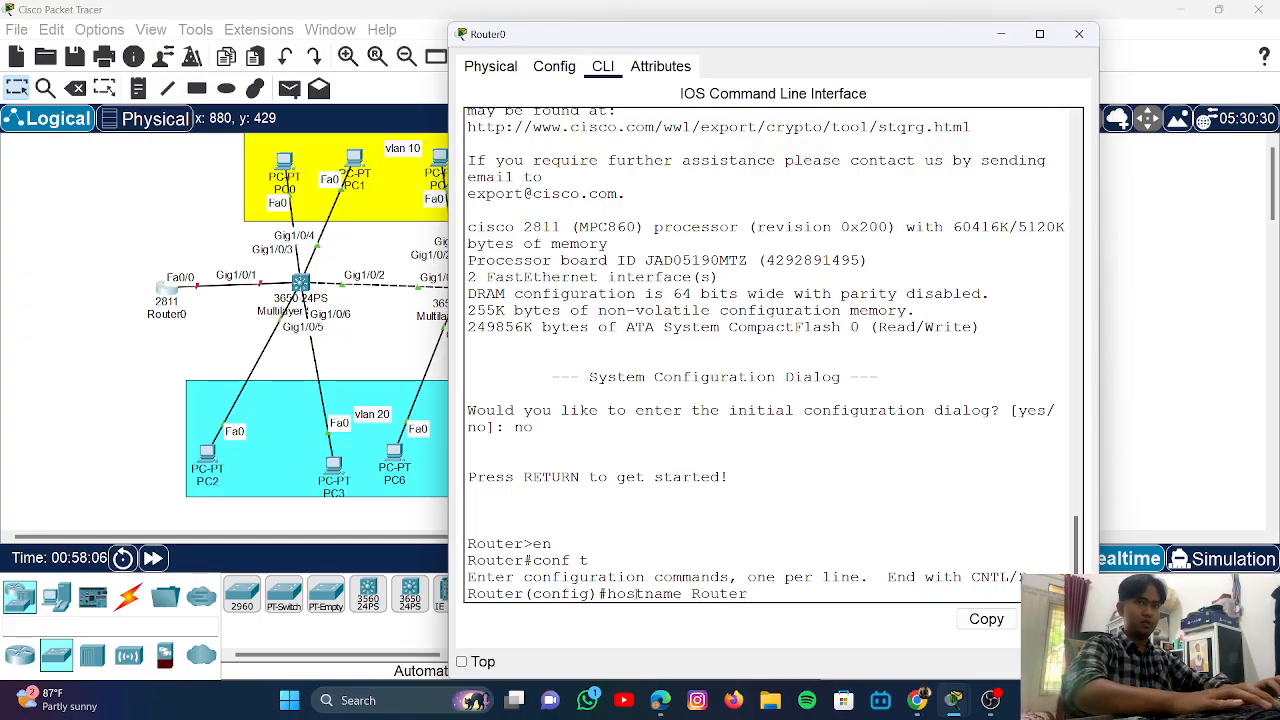
type("0")
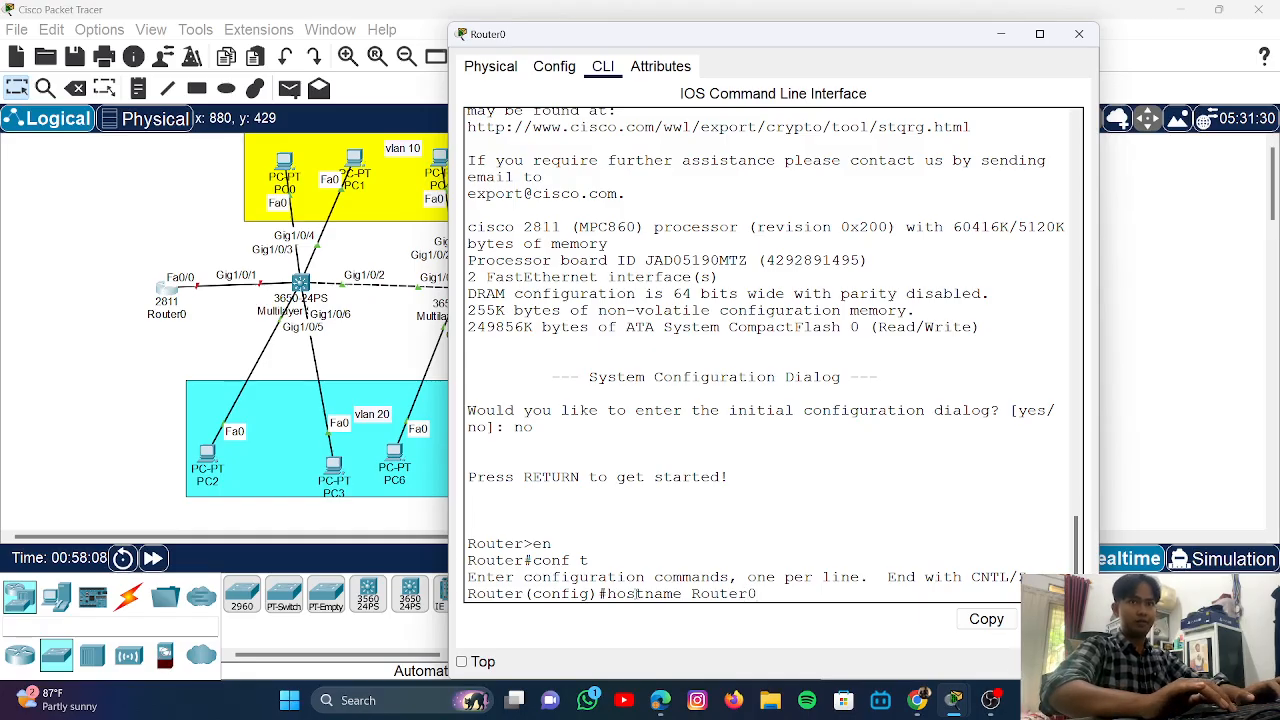
key("Return")
type("ena")
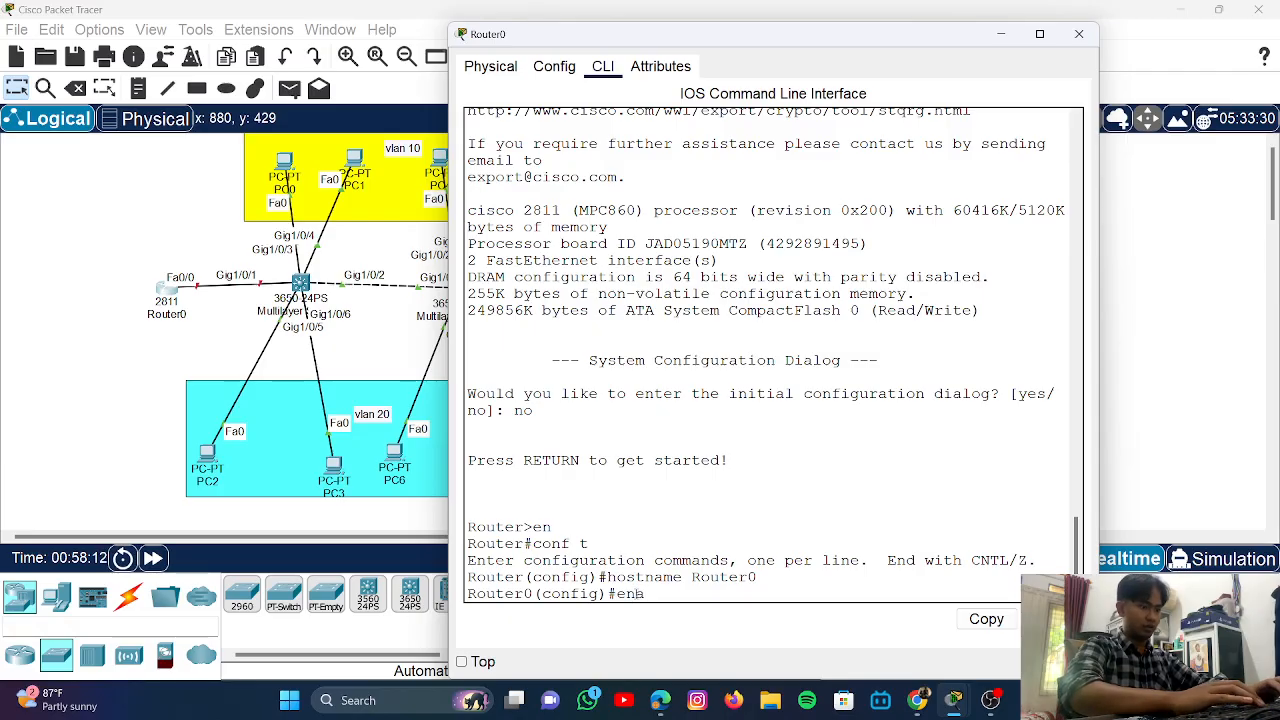
type("ble sec")
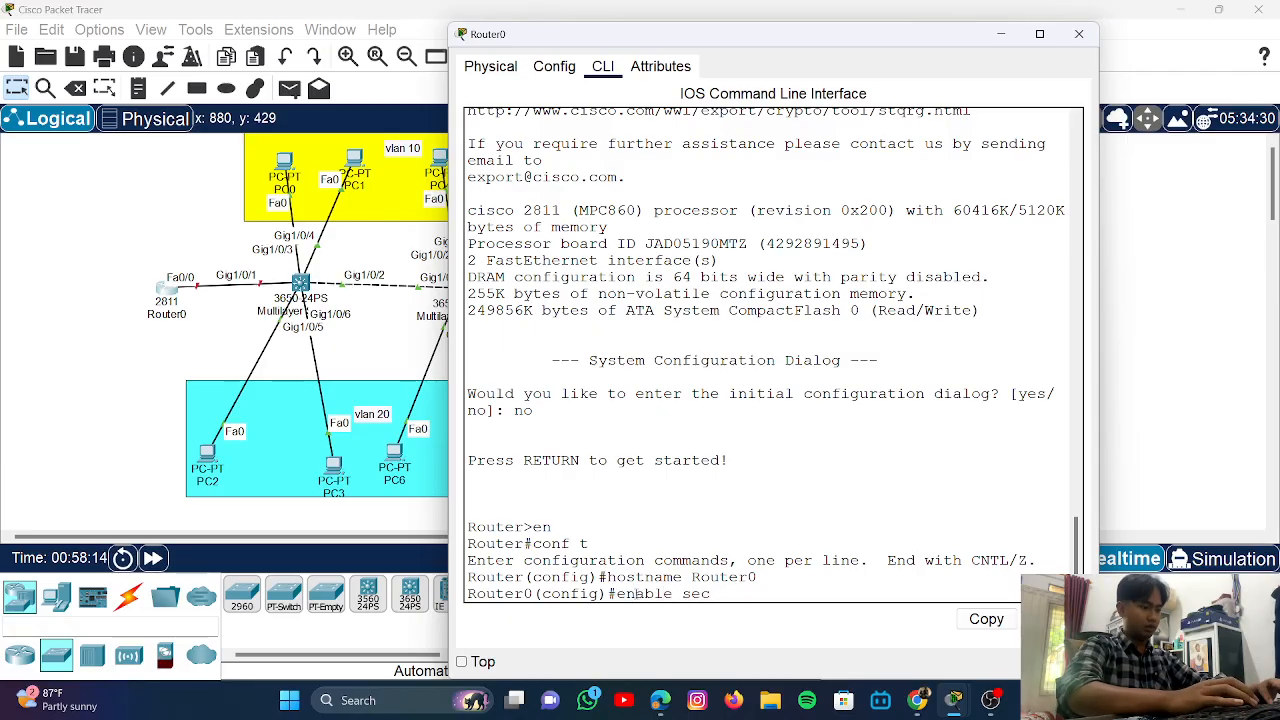
type("ret")
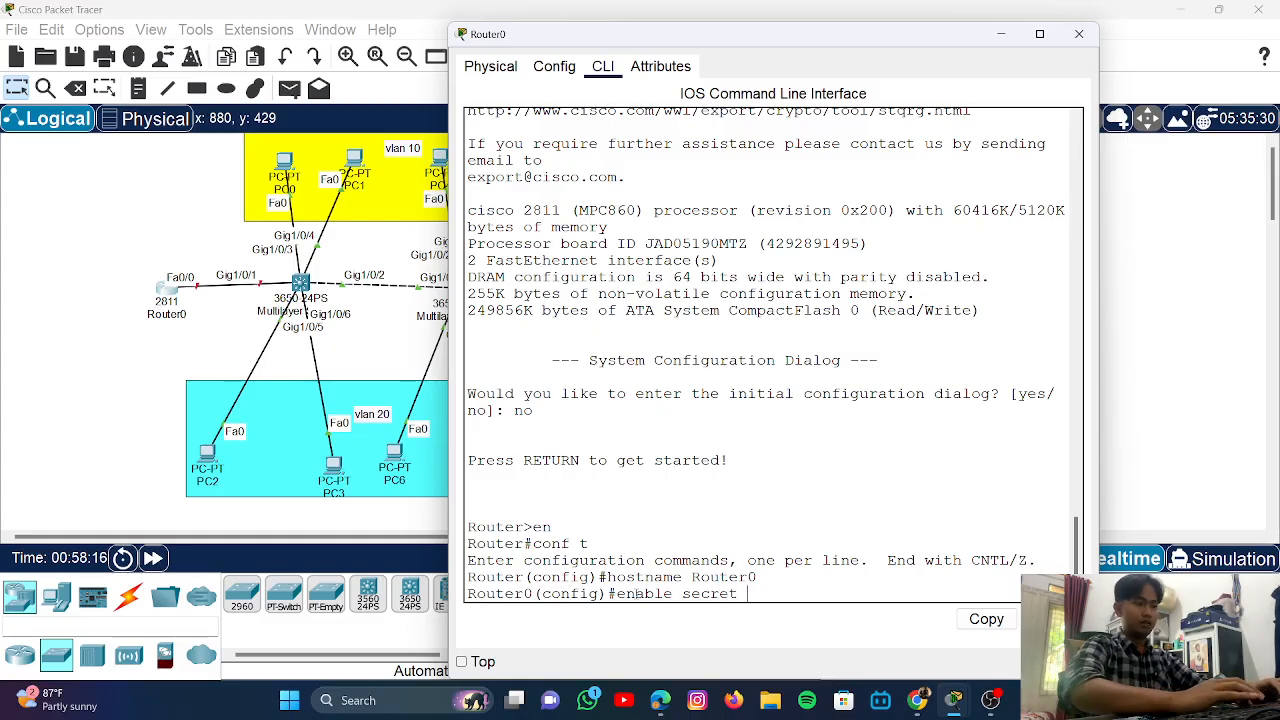
type(" cisco")
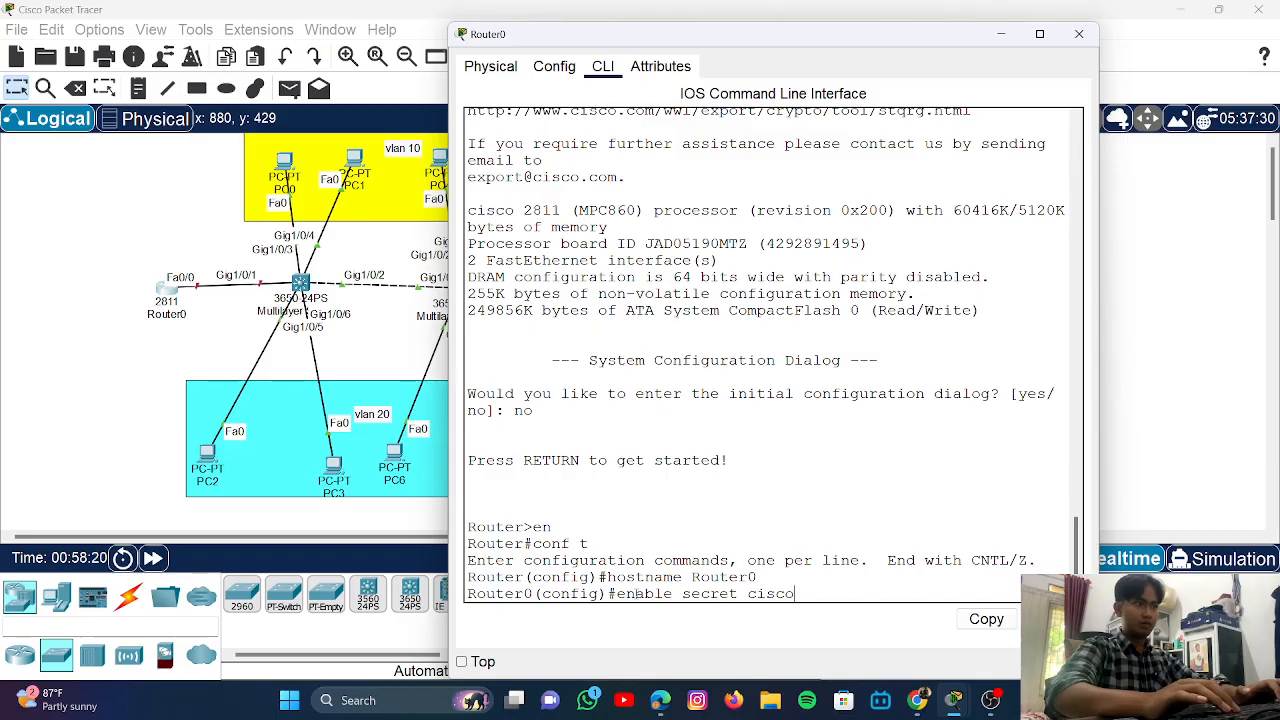
key("Return")
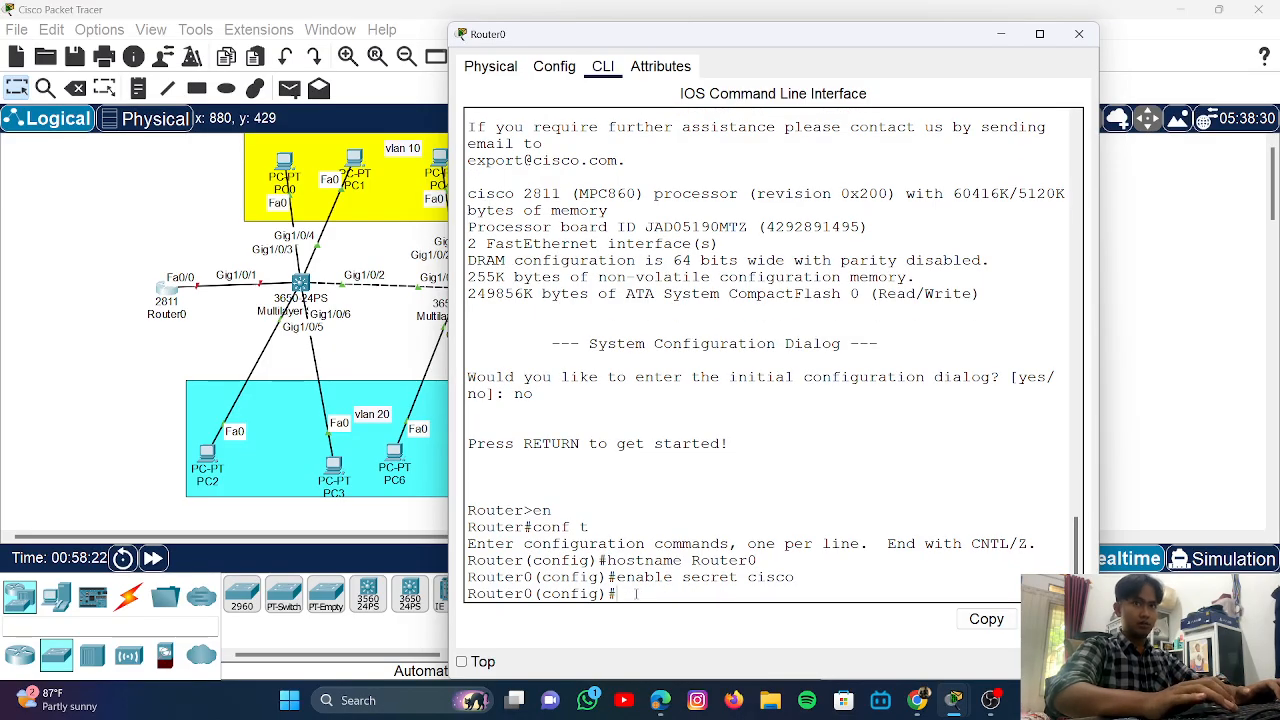
type("no ip ")
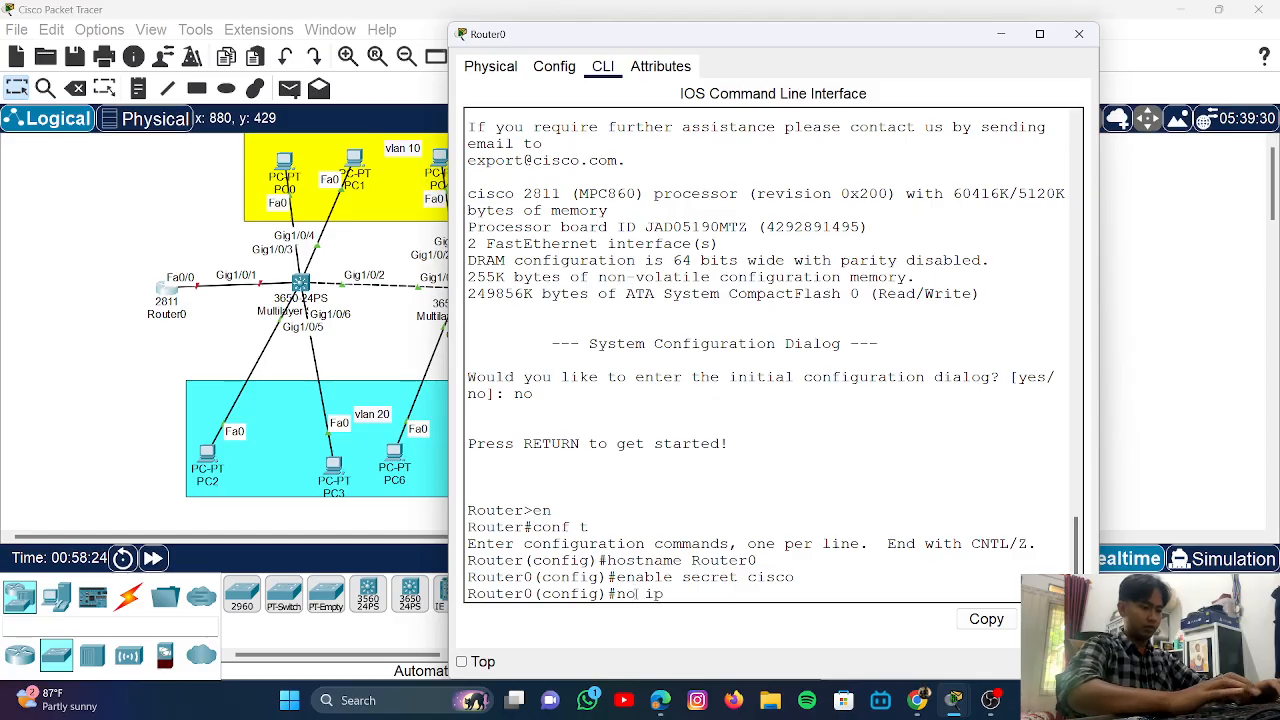
type("domai")
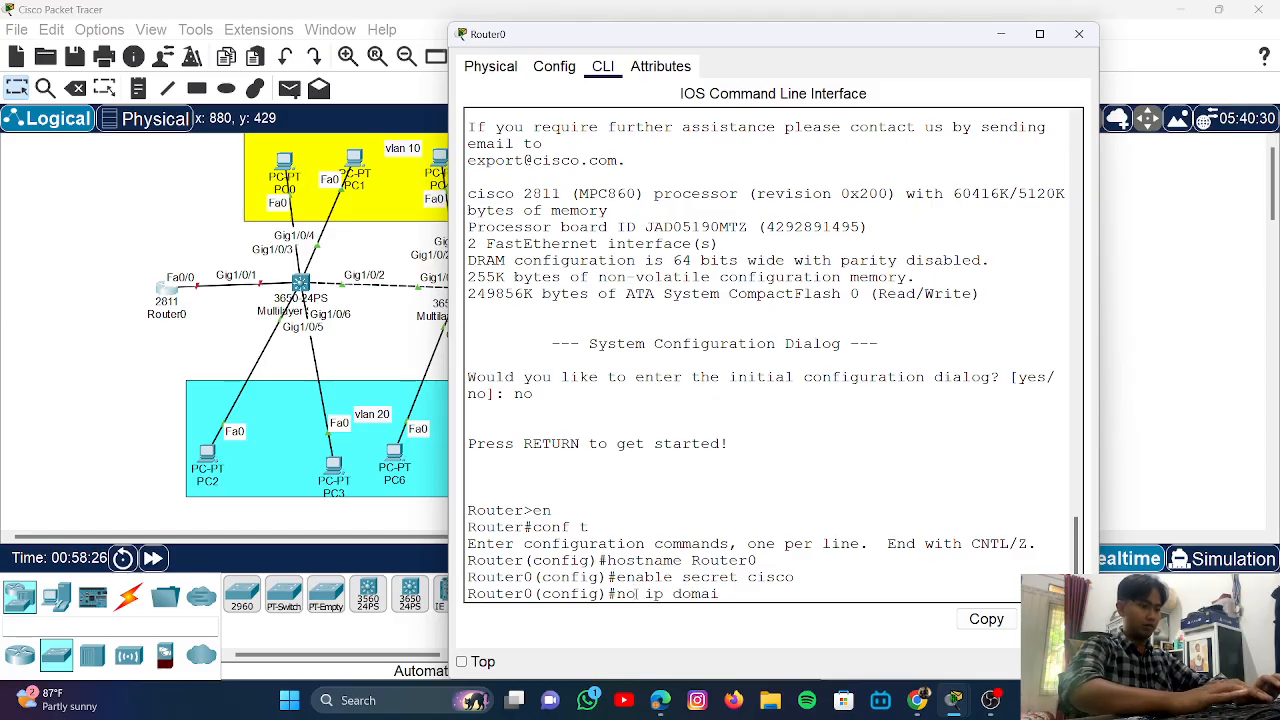
type("n-")
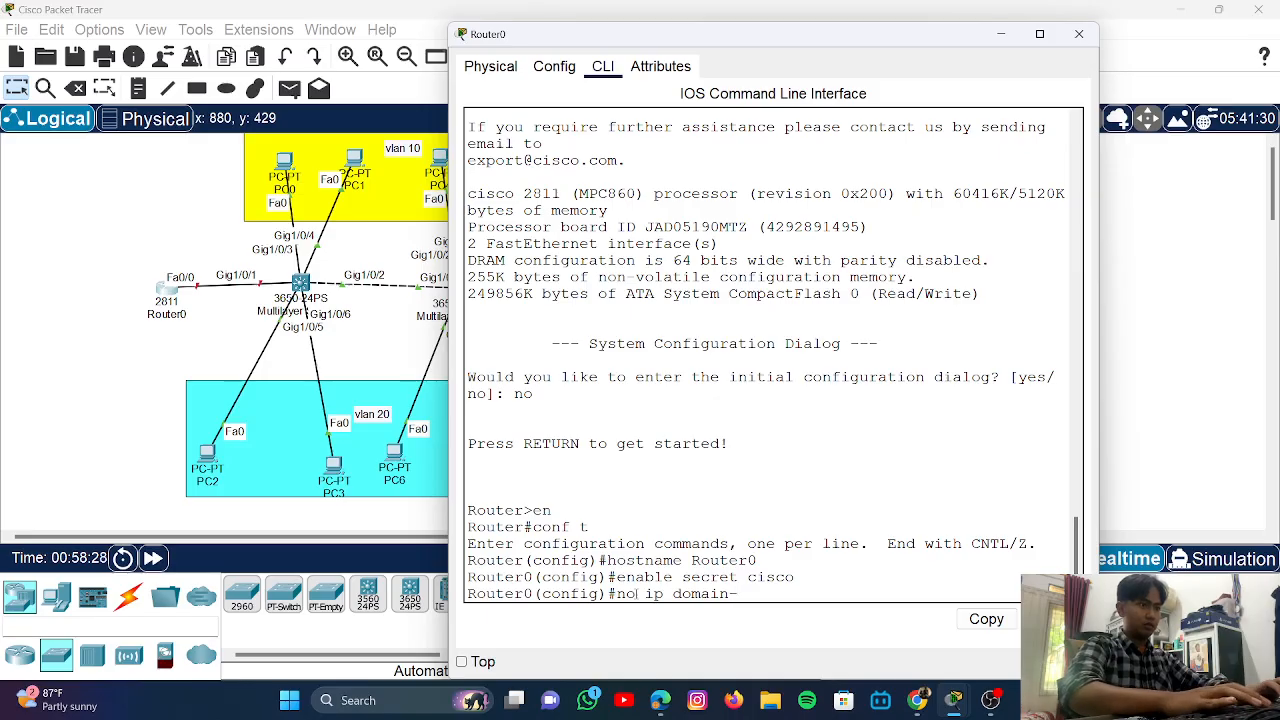
type("loo")
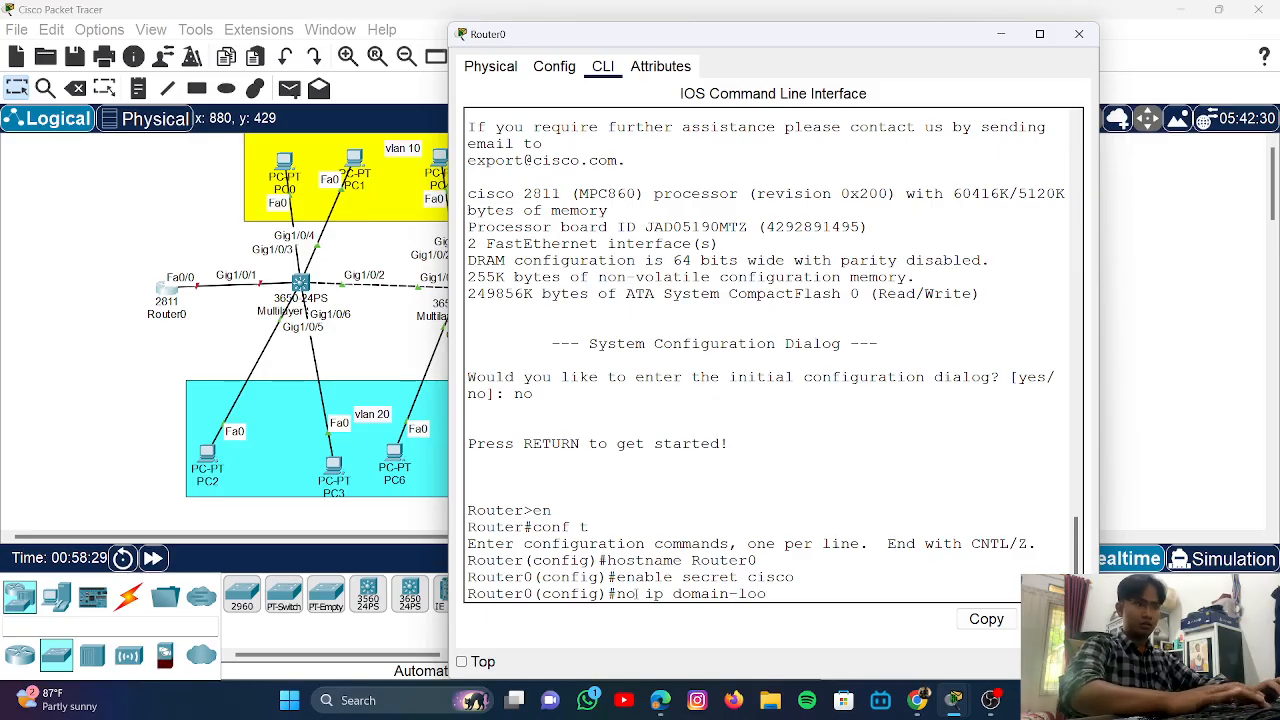
type("kup")
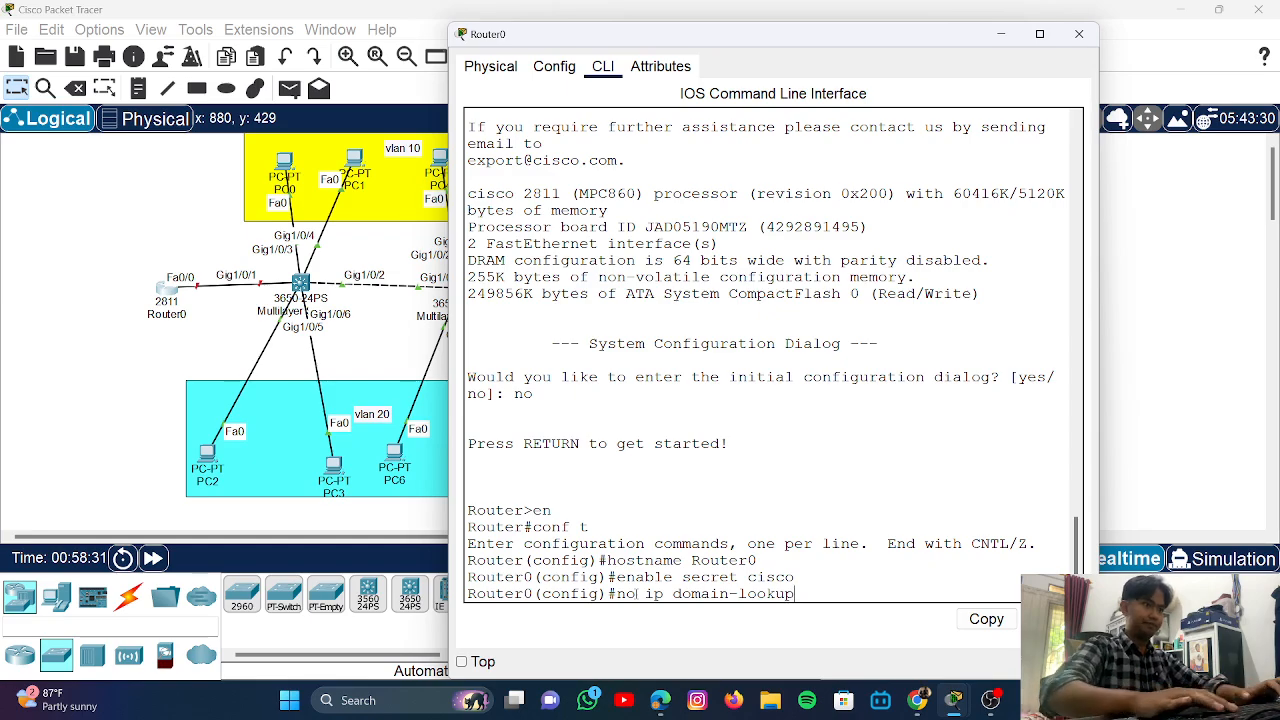
key("Return")
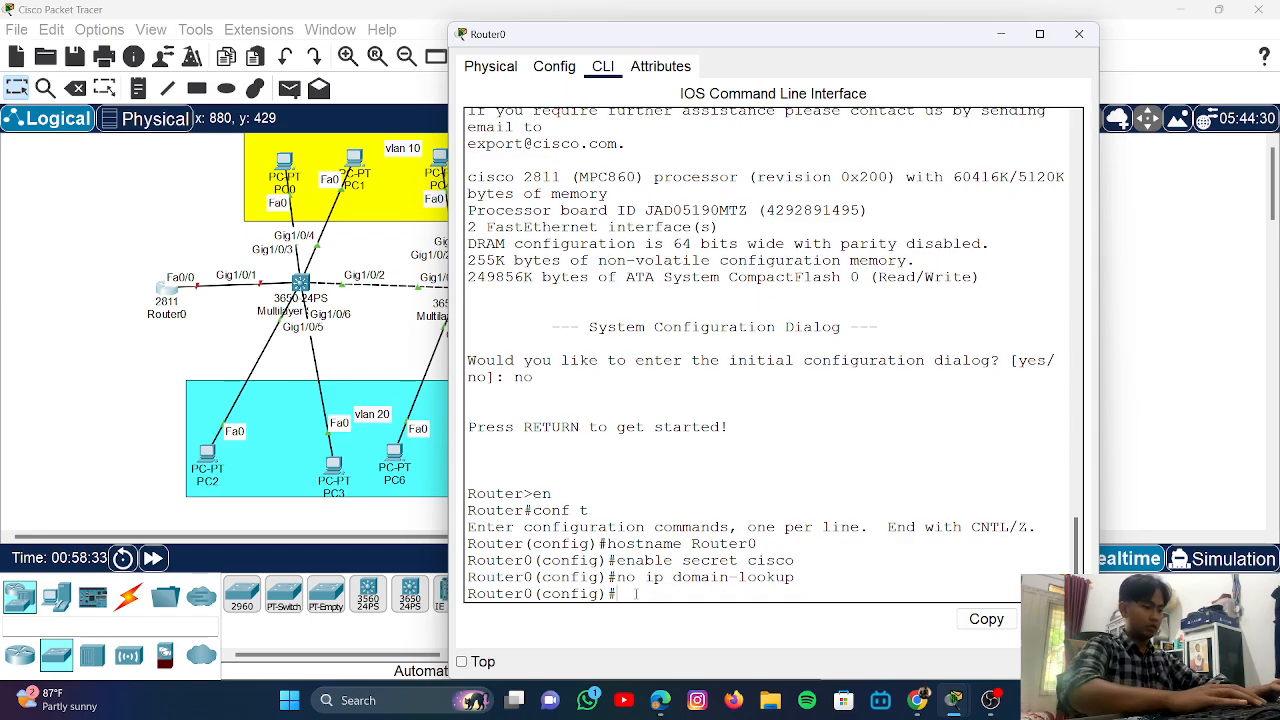
- Exit configuration mode and save Router0's running configuration with write
type("end")
key("Return")
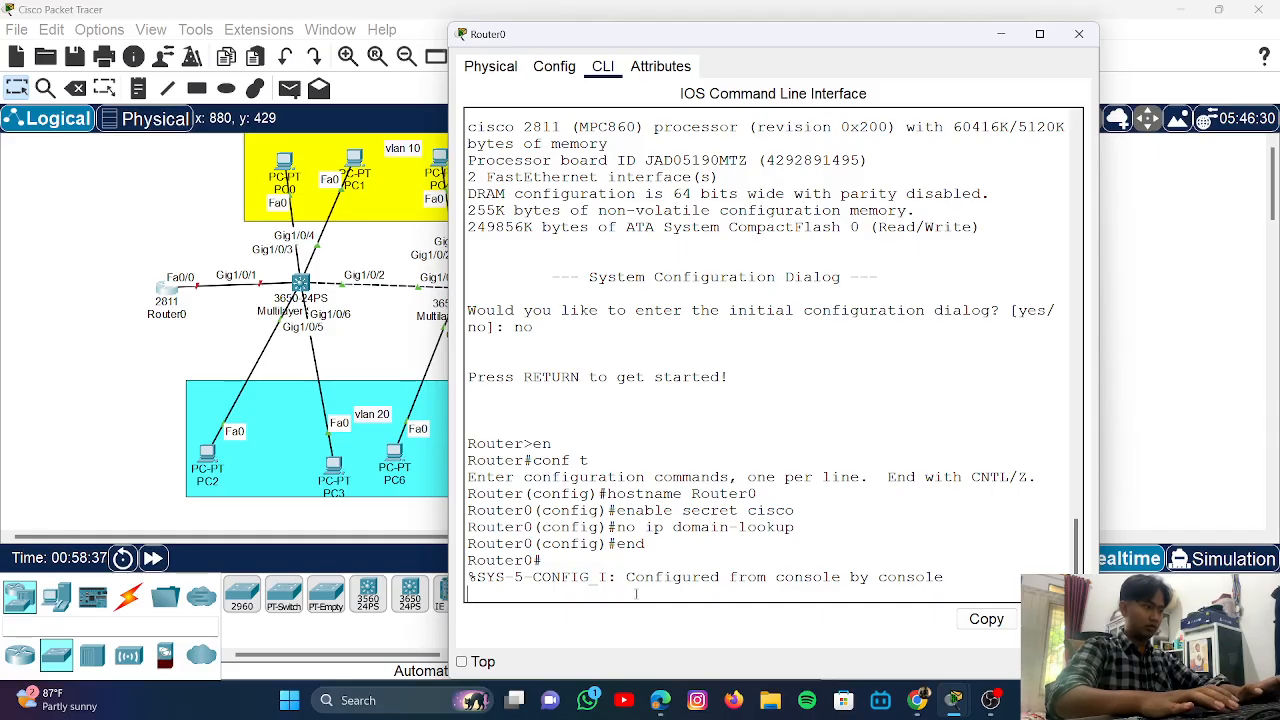
key("Return")
type("wr")
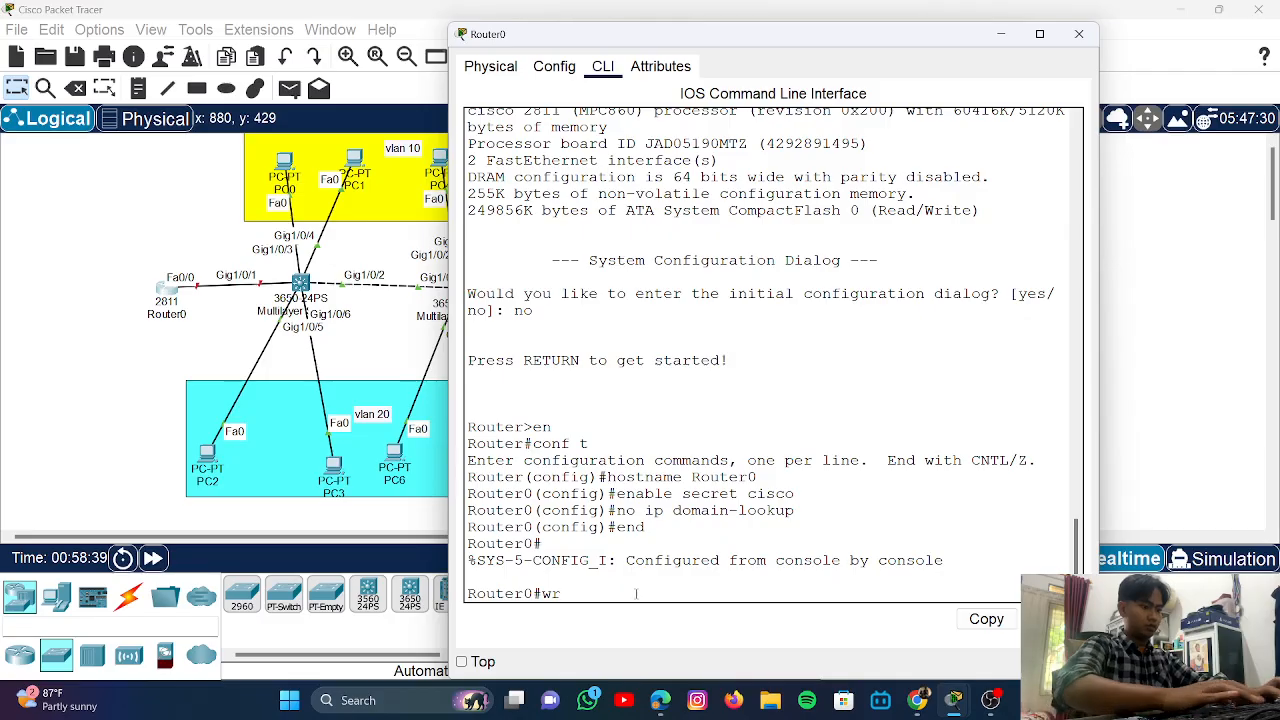
type("ite")
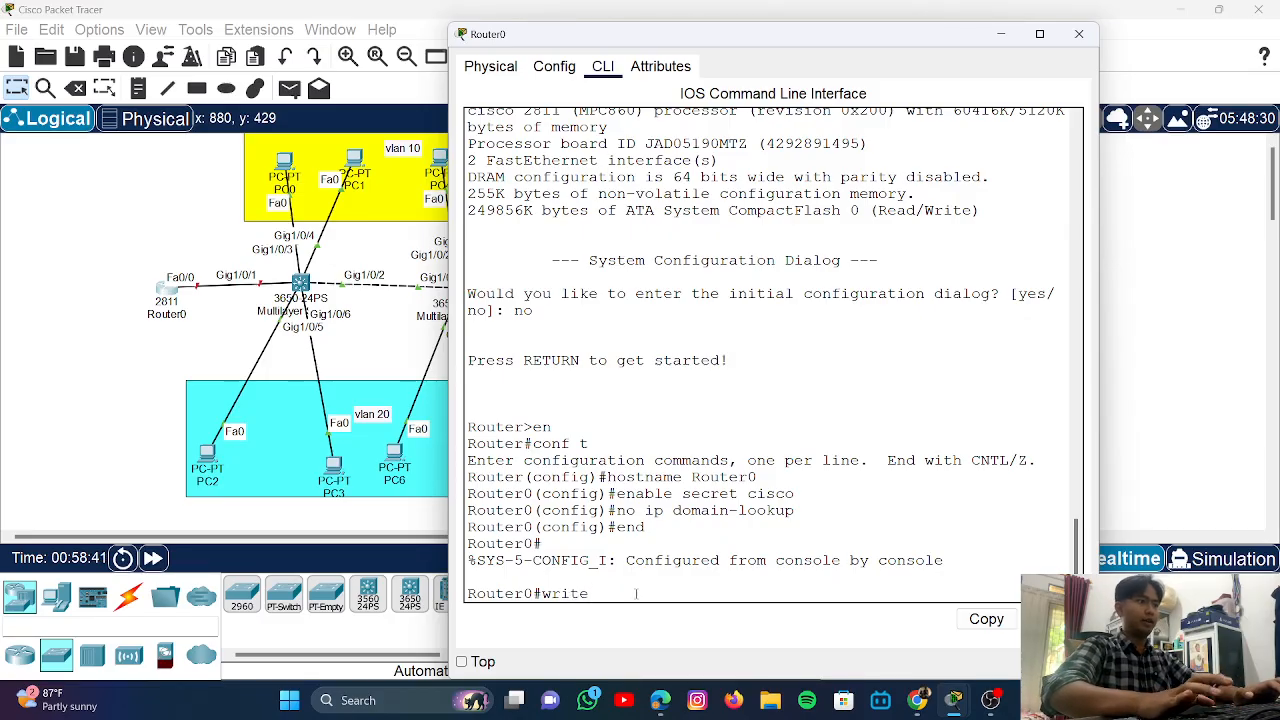
key("Return")
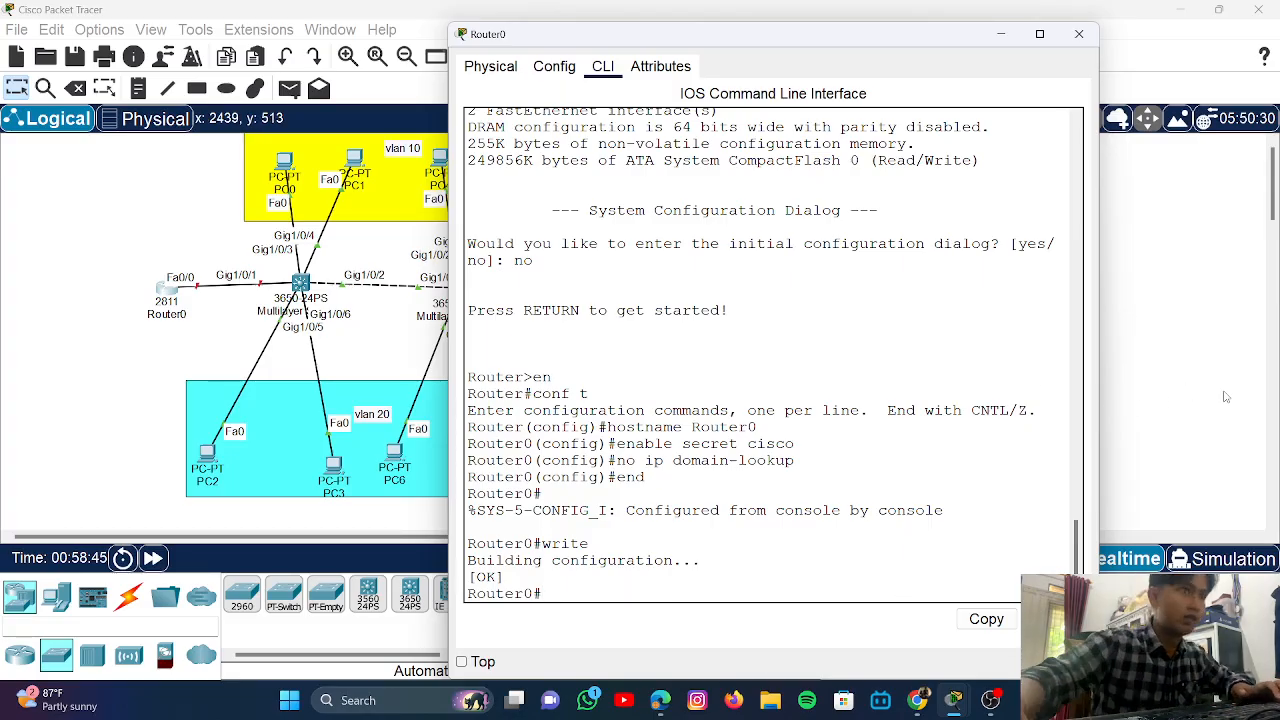
left_click(1210, 348)
- Reopen Multilayer Switch0's console and rename it with hostname SW1
left_click(457, 285)
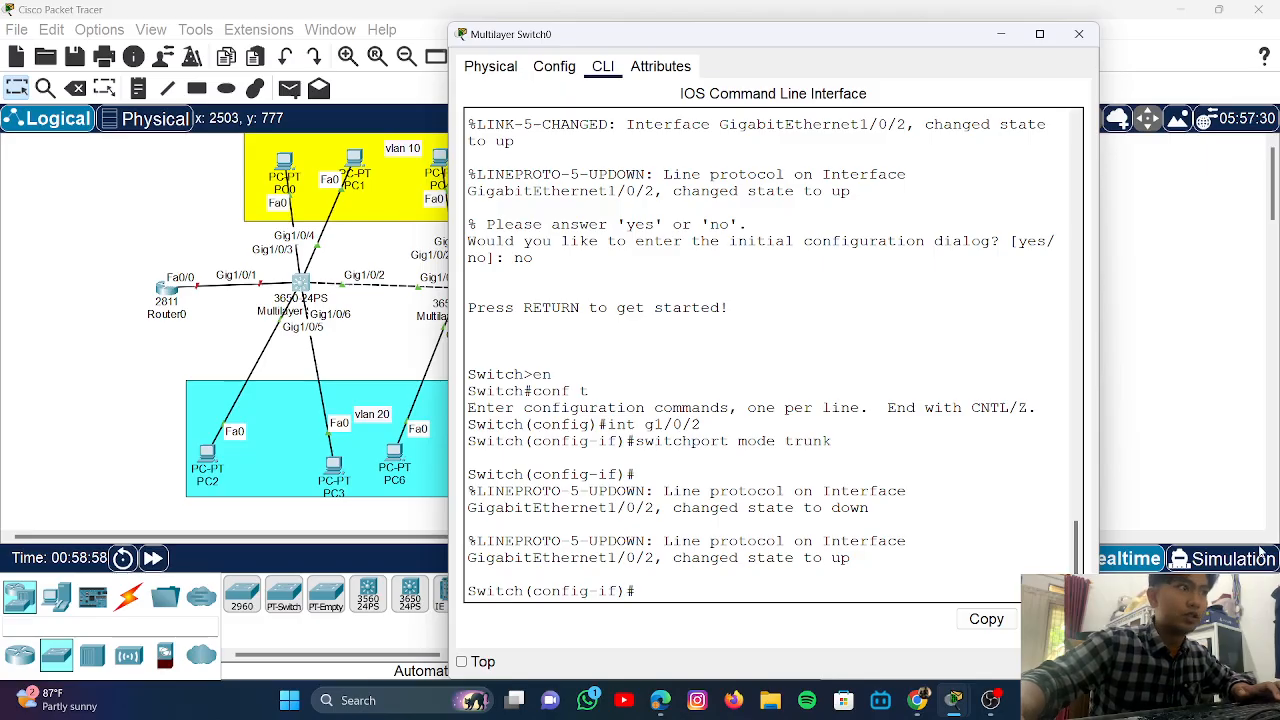
left_click(1177, 479)
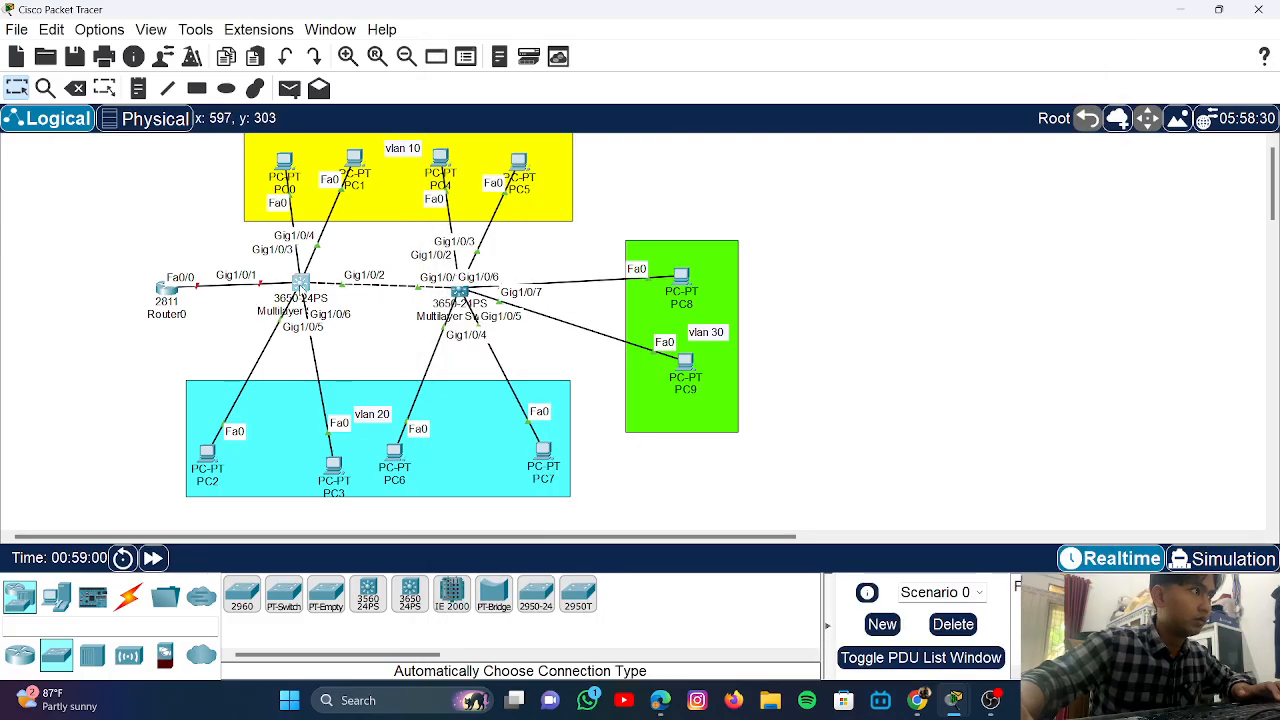
left_click(301, 286)
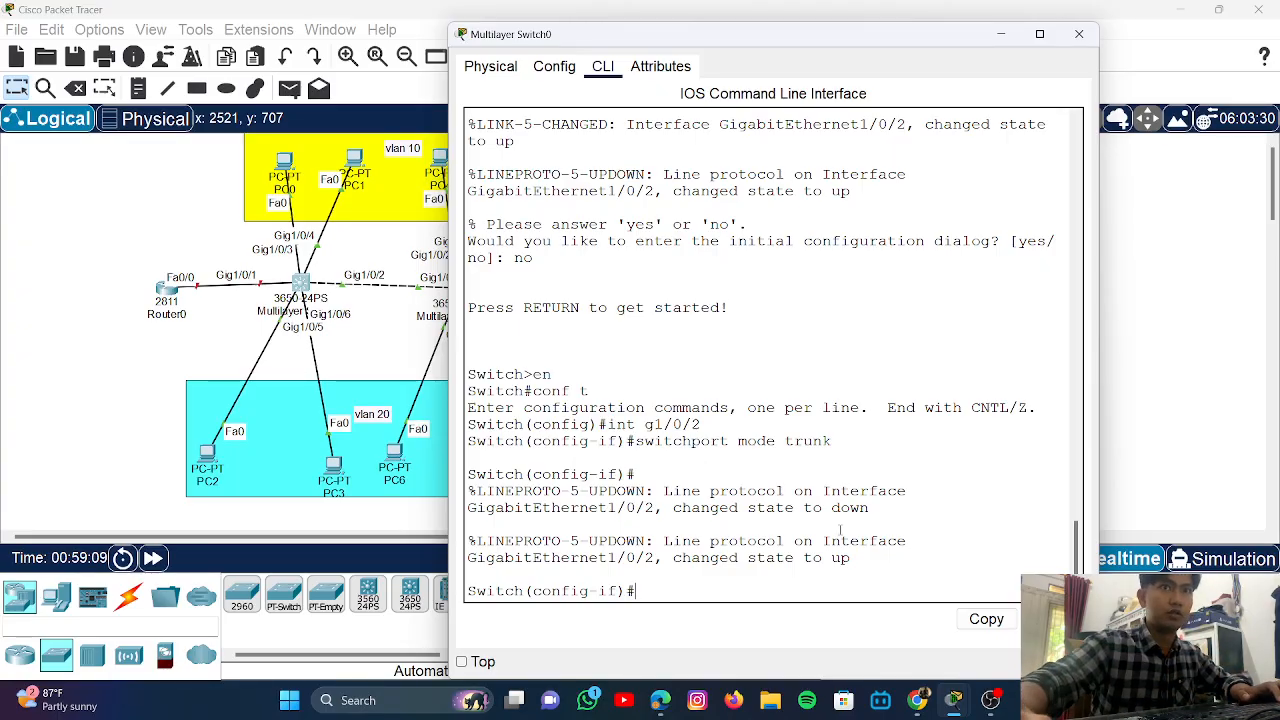
type("hos")
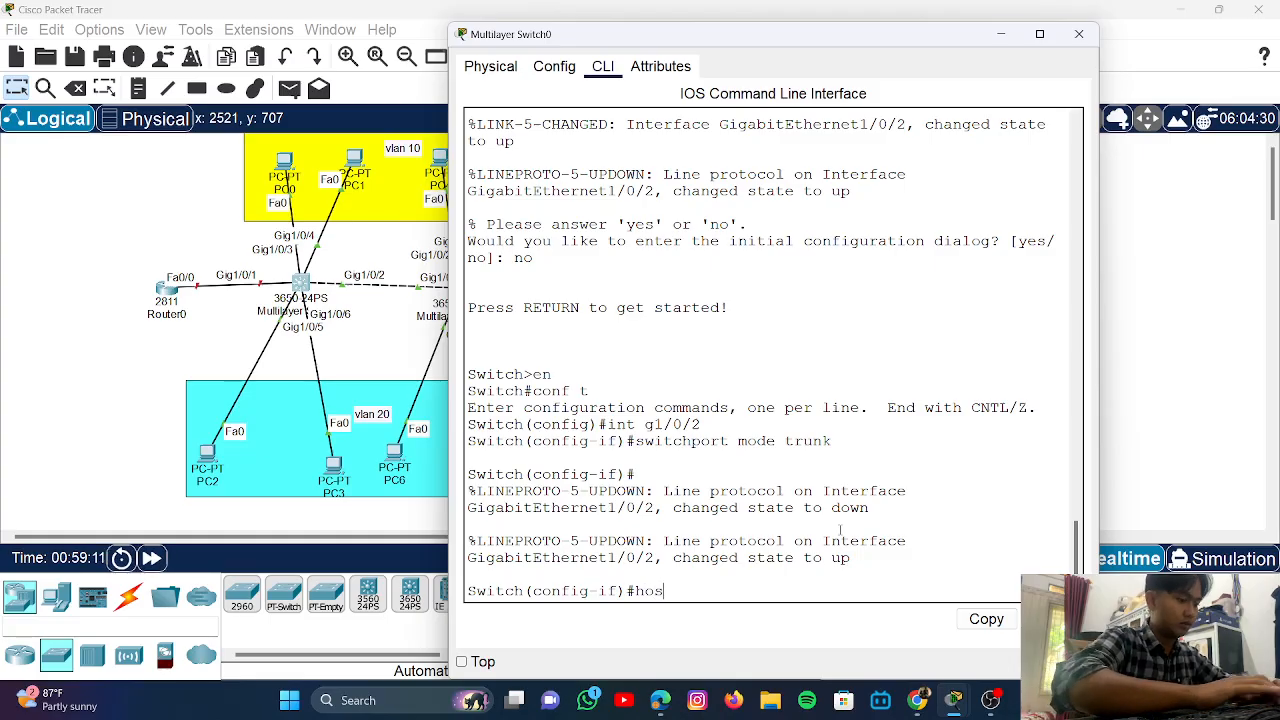
type("tname ")
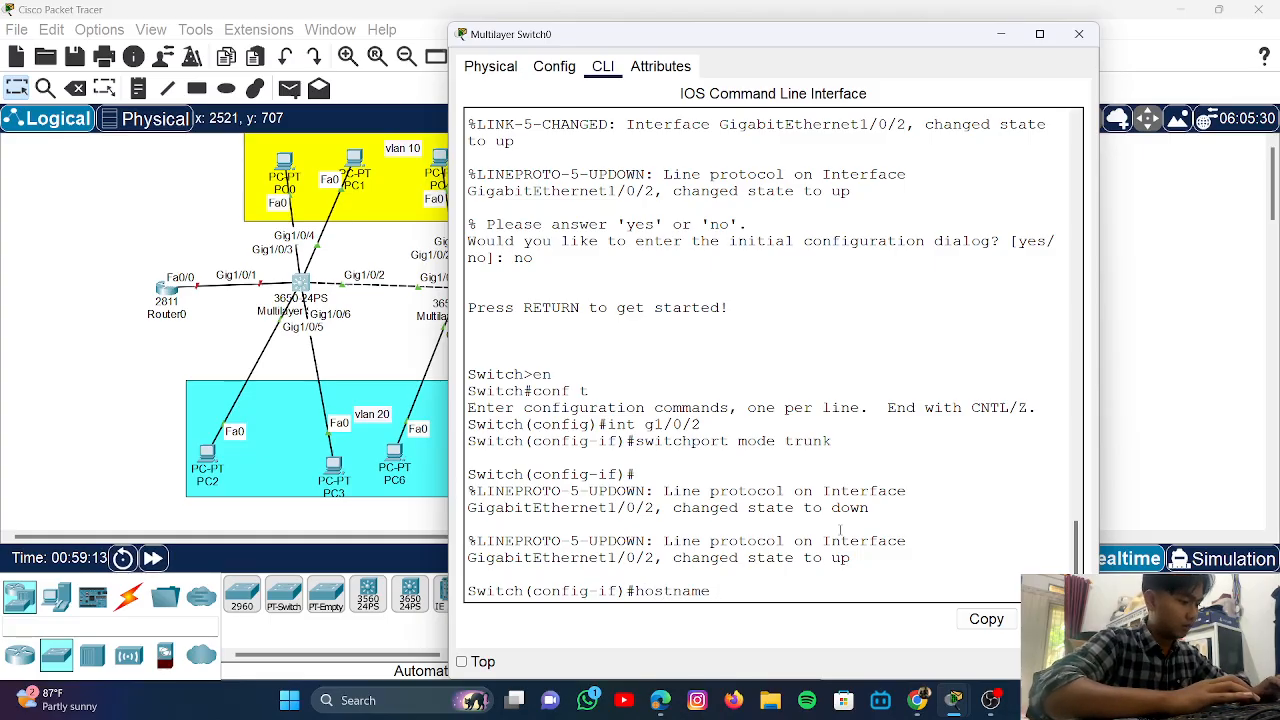
type("SW1")
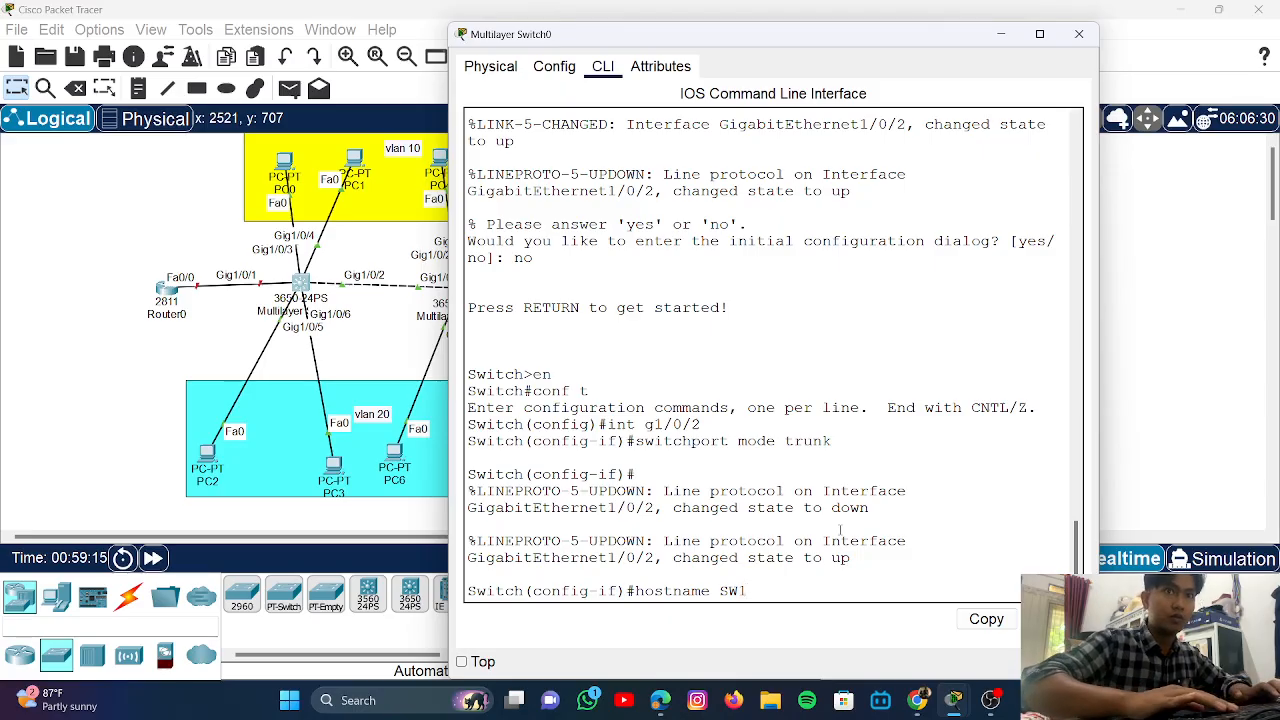
key("Return")
- Set an enable secret password on SW1 and apply no ip domain-lookup
type("enable ")
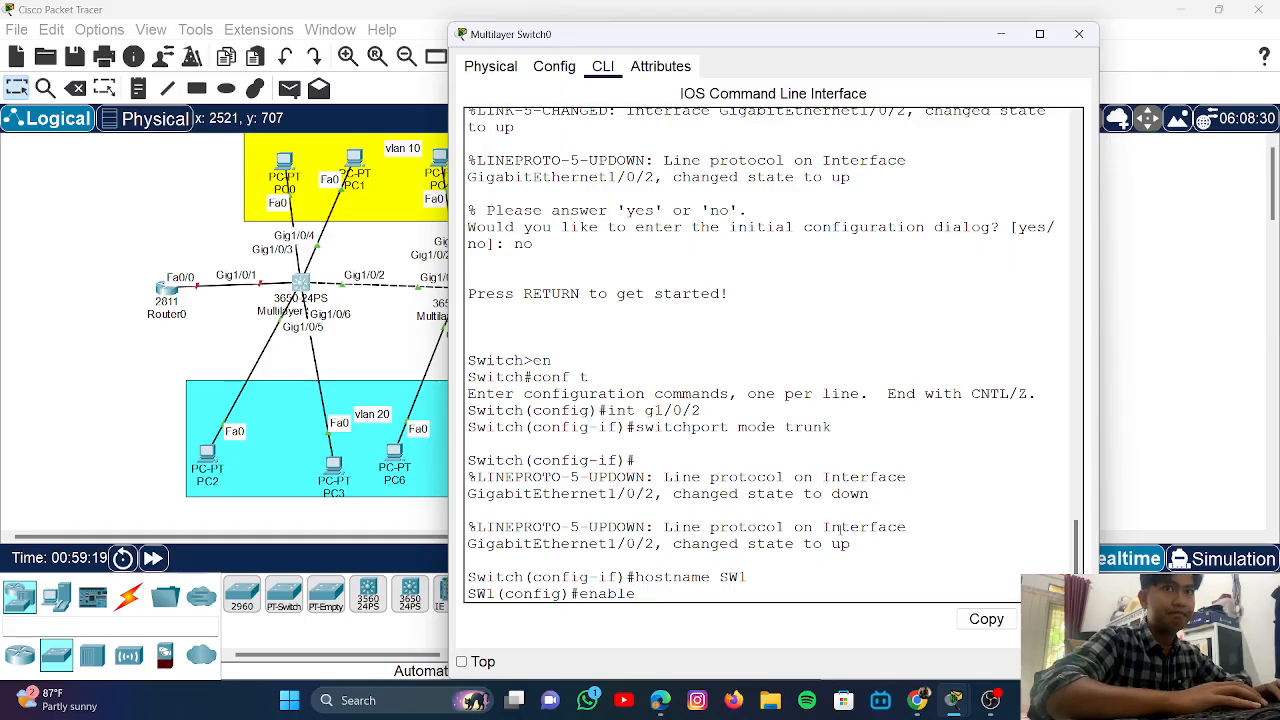
type("secret co")
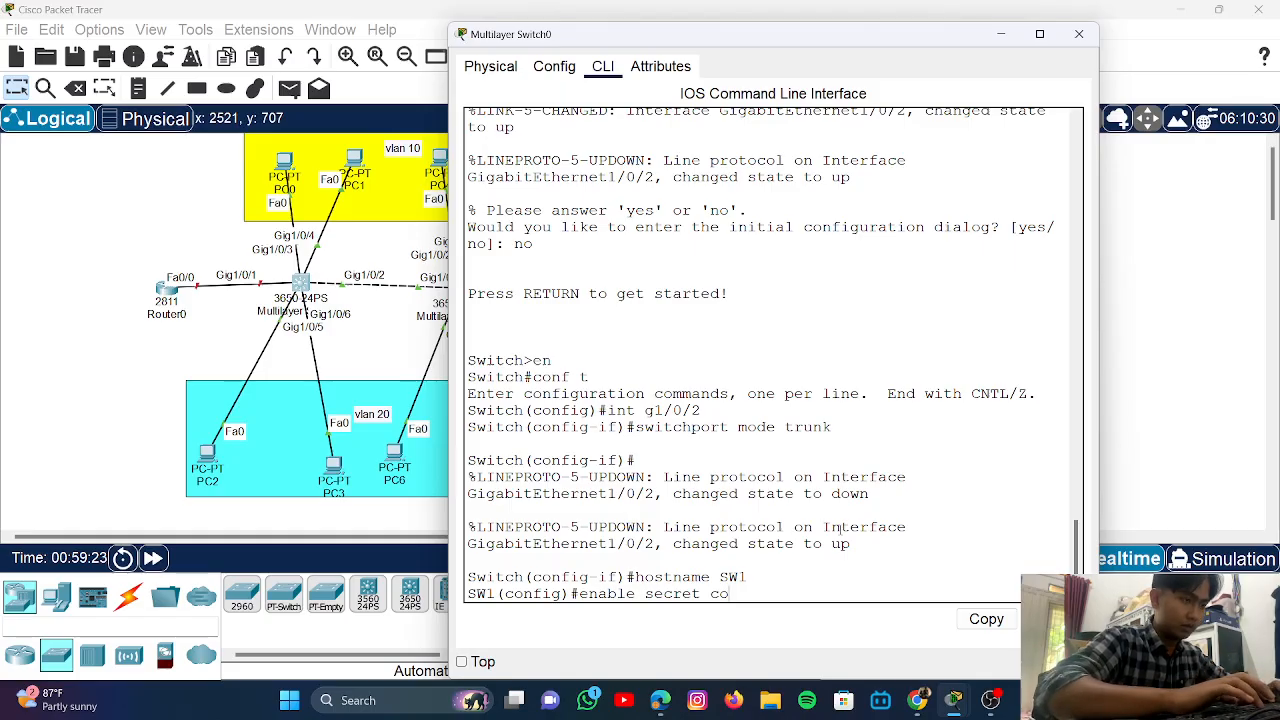
key("BackSpace")
type("isco")
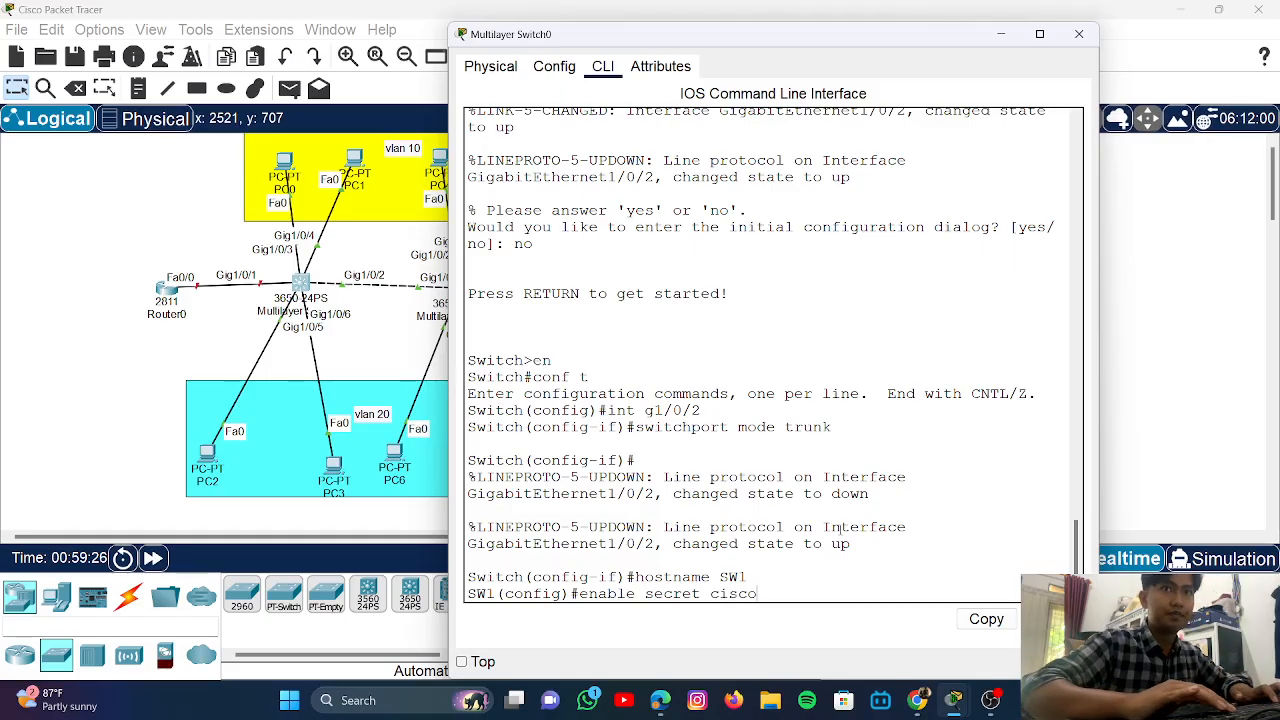
key("Return")
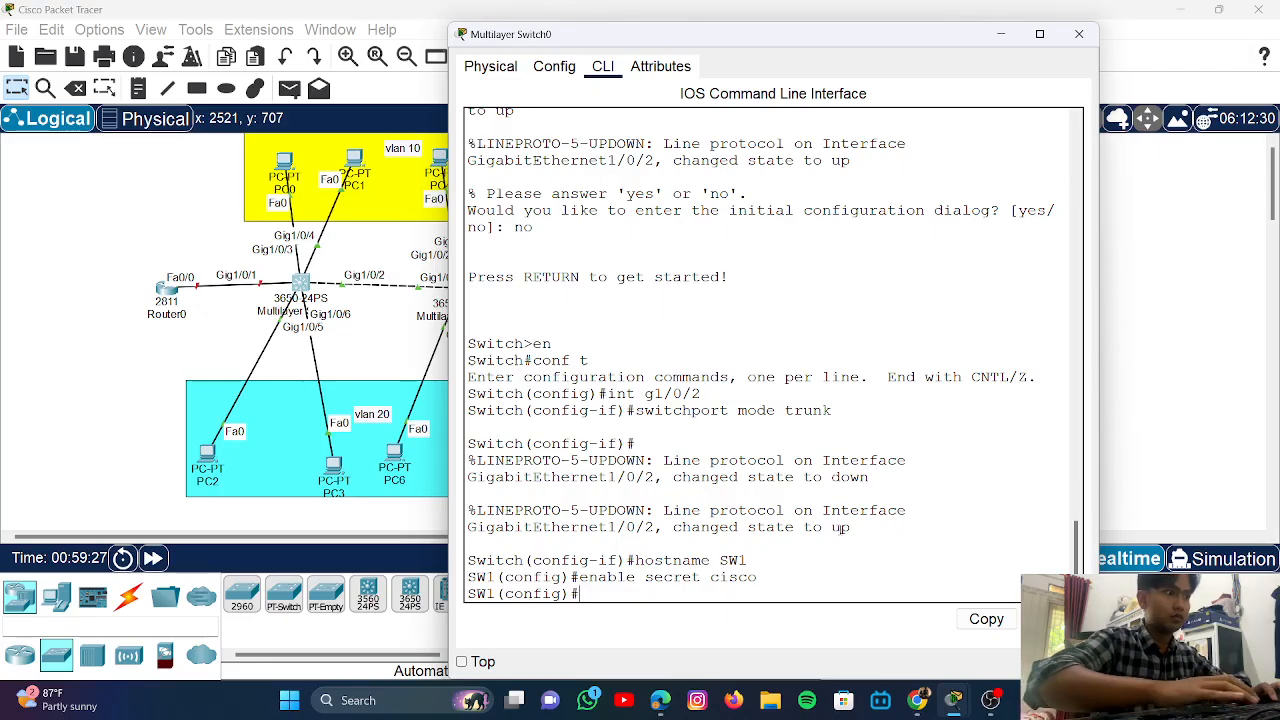
type("no ip")
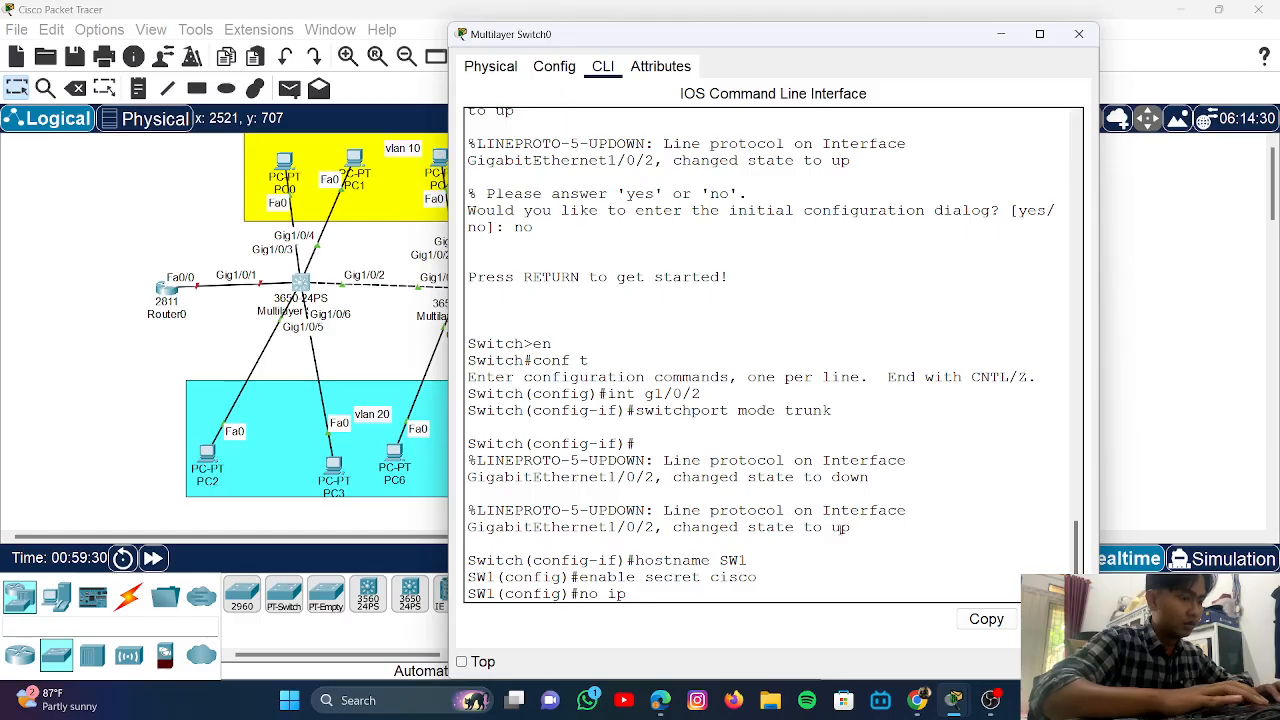
type(" domain l")
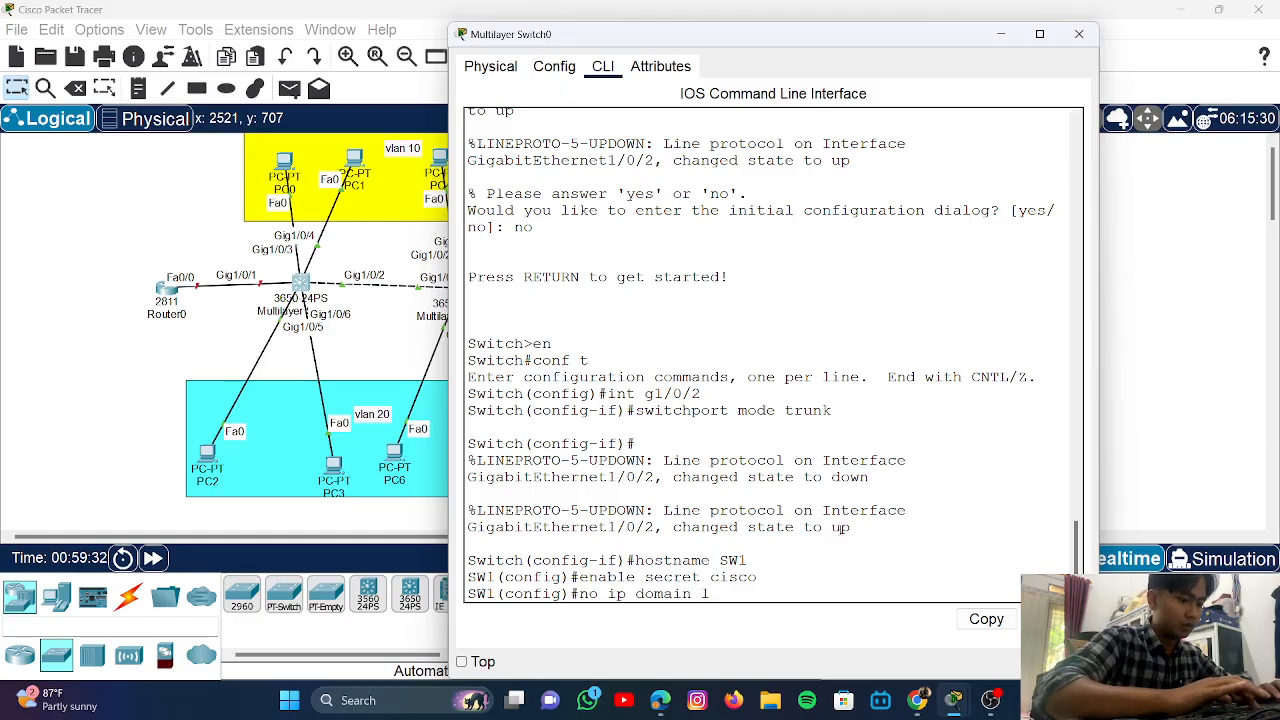
type("ookup")
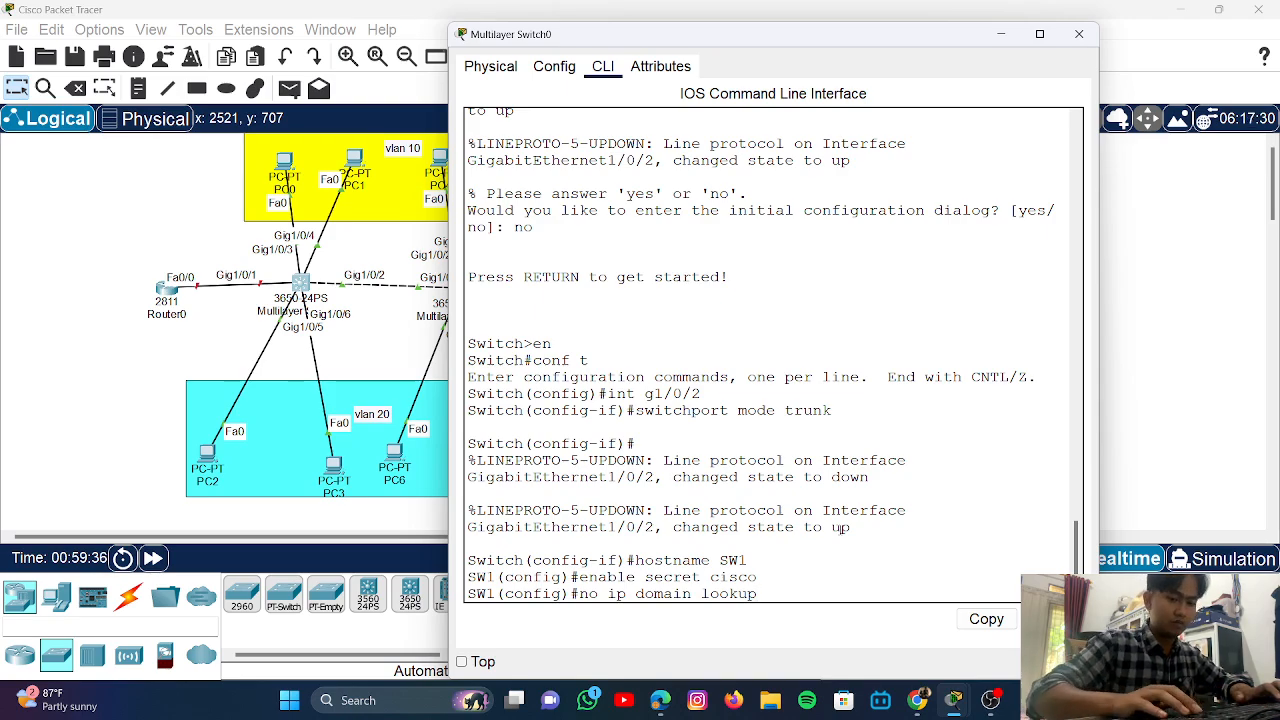
key("BackSpace")
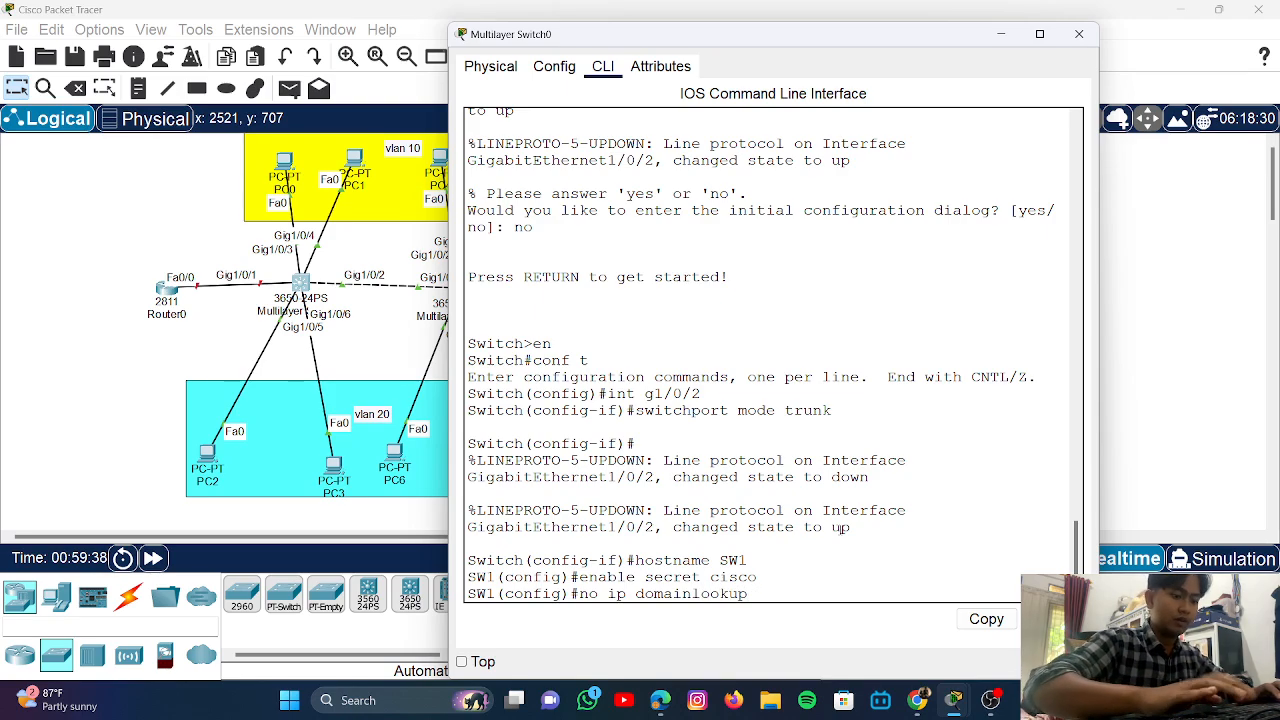
type("-")
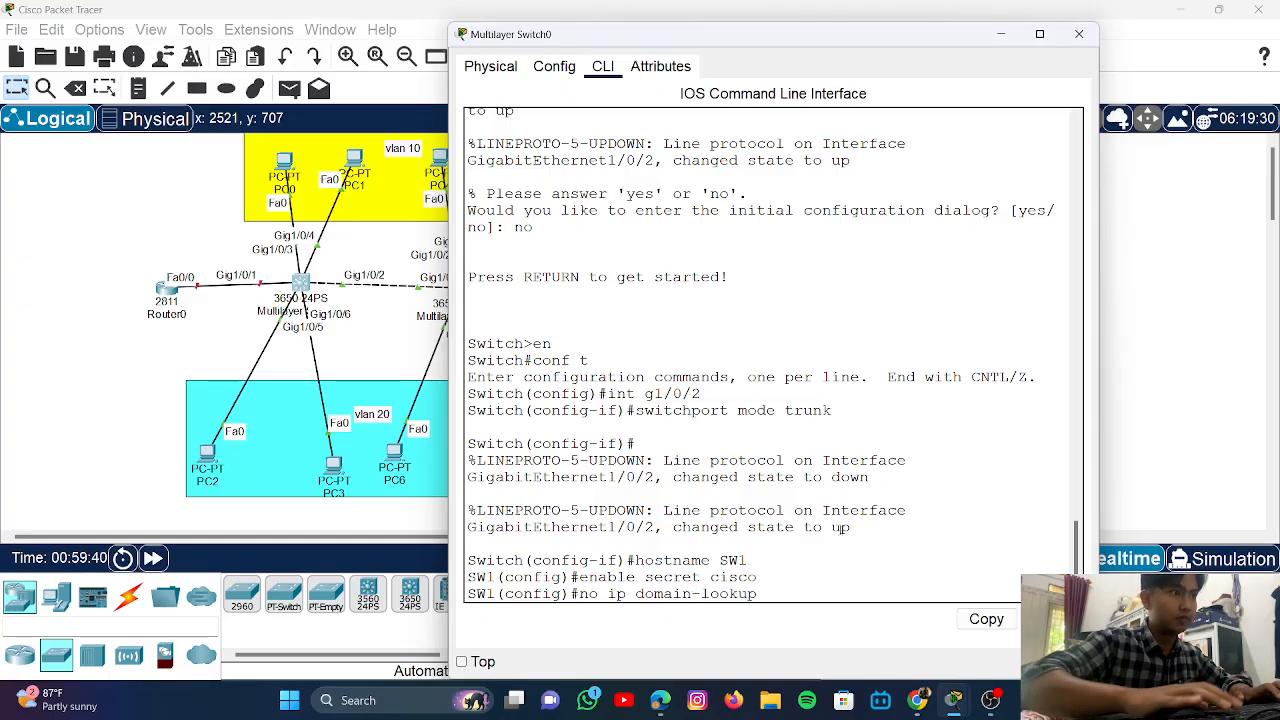
key("Return")
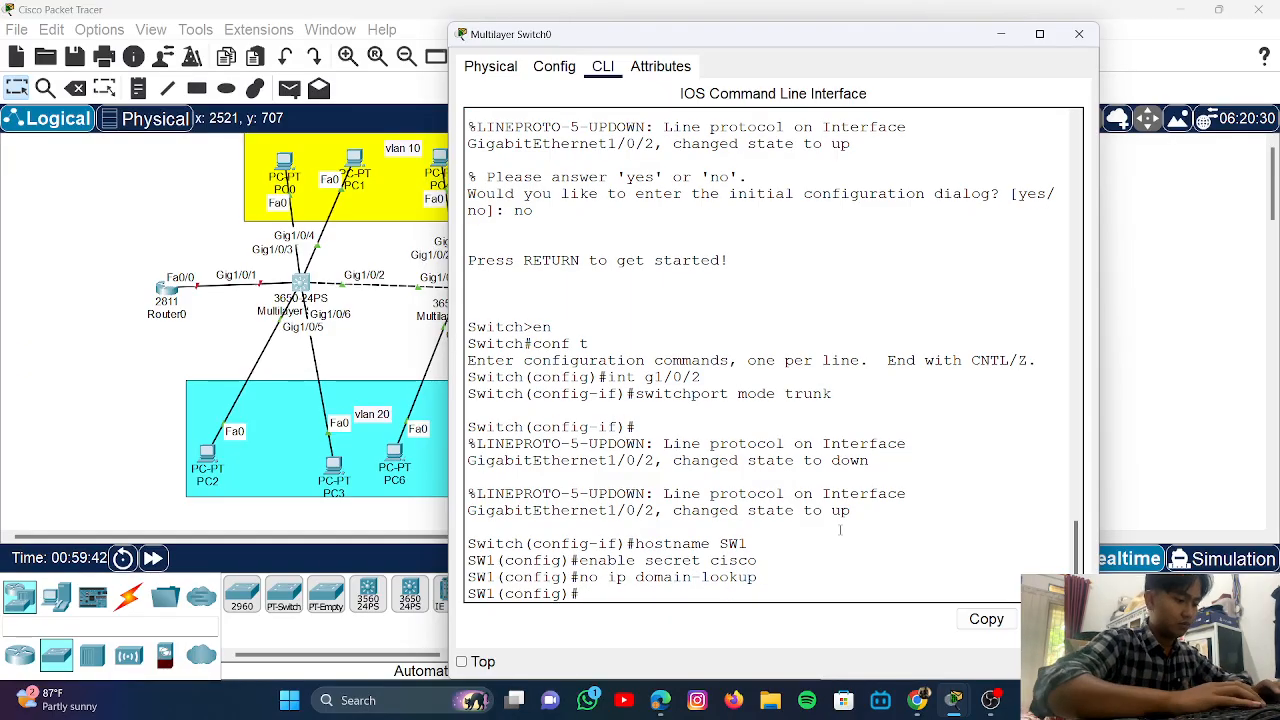
- Exit configuration mode and save SW1's running configuration with write
type("end")
key("Return")
type("wr")
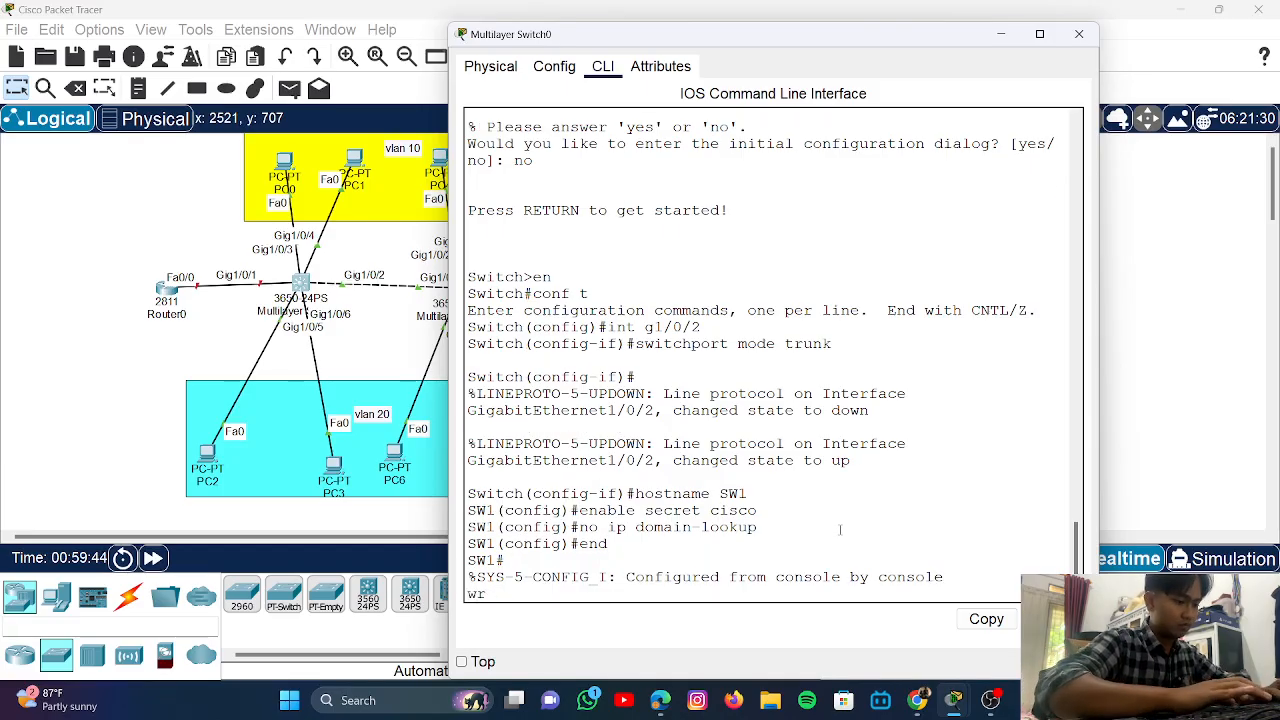
type("ite")
key("BackSpace")
key("BackSpace")
key("BackSpace")
key("BackSpace")
key("BackSpace")
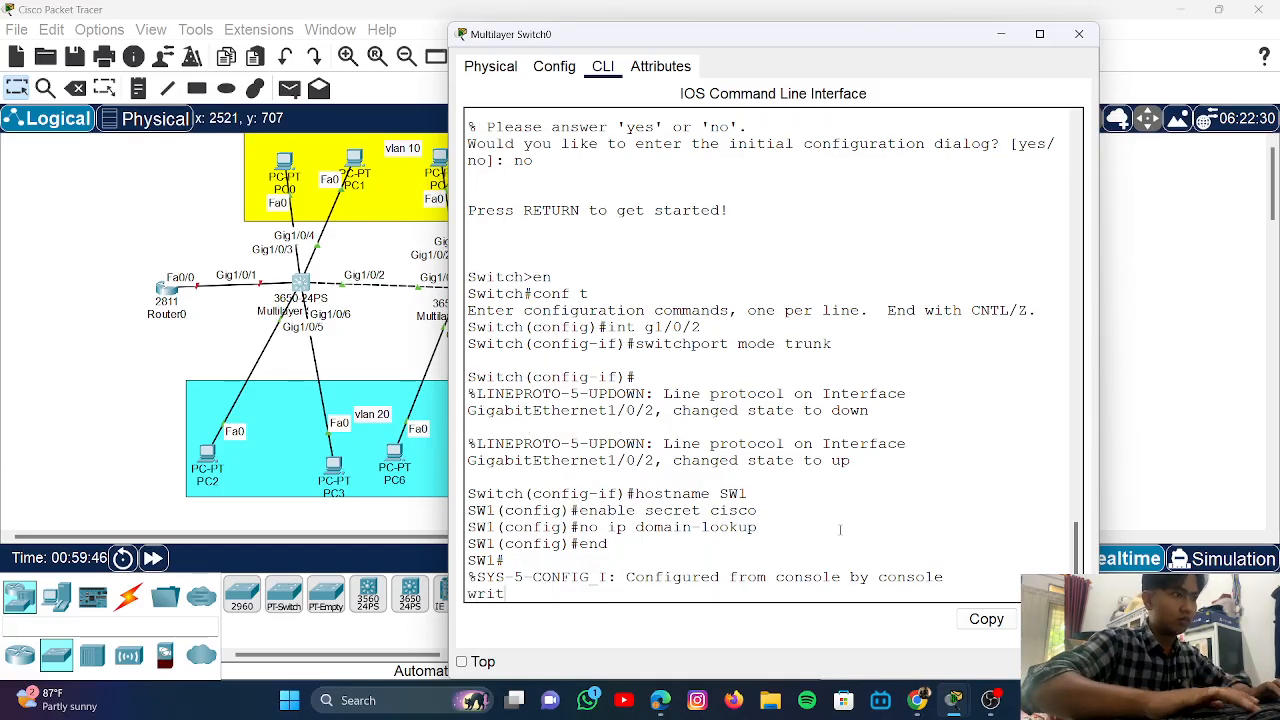
key("Return")
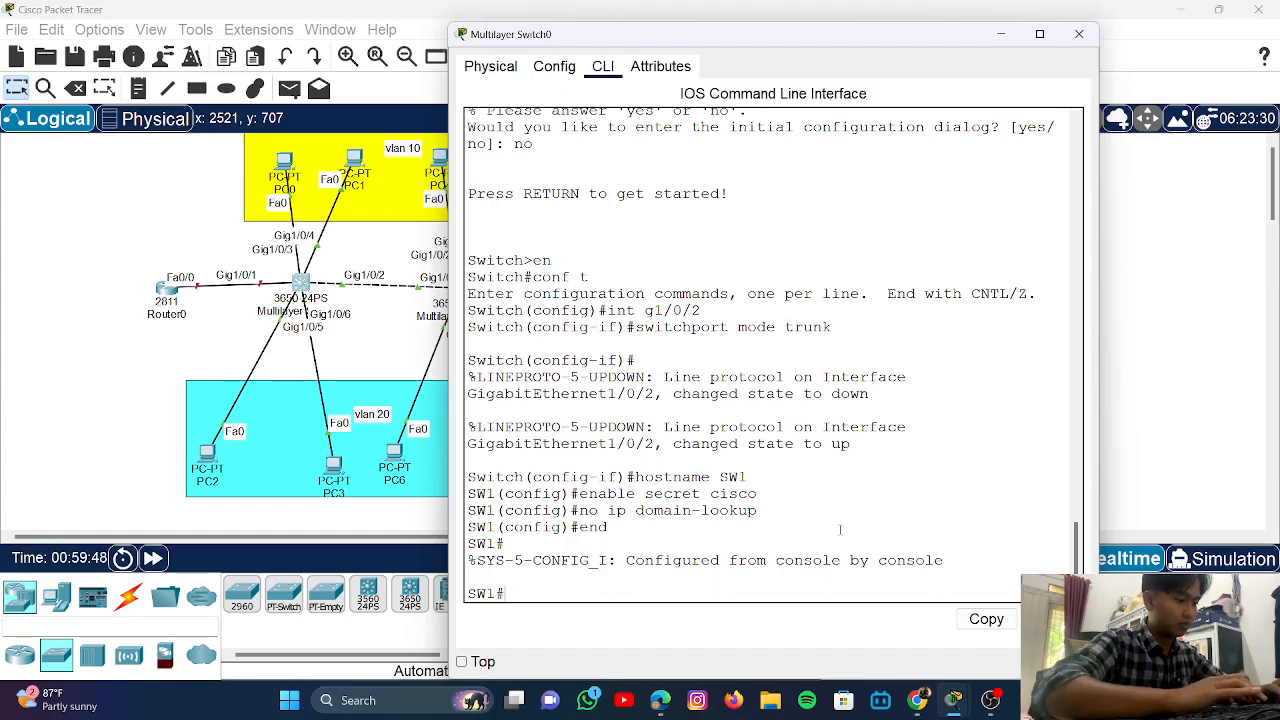
type("write")
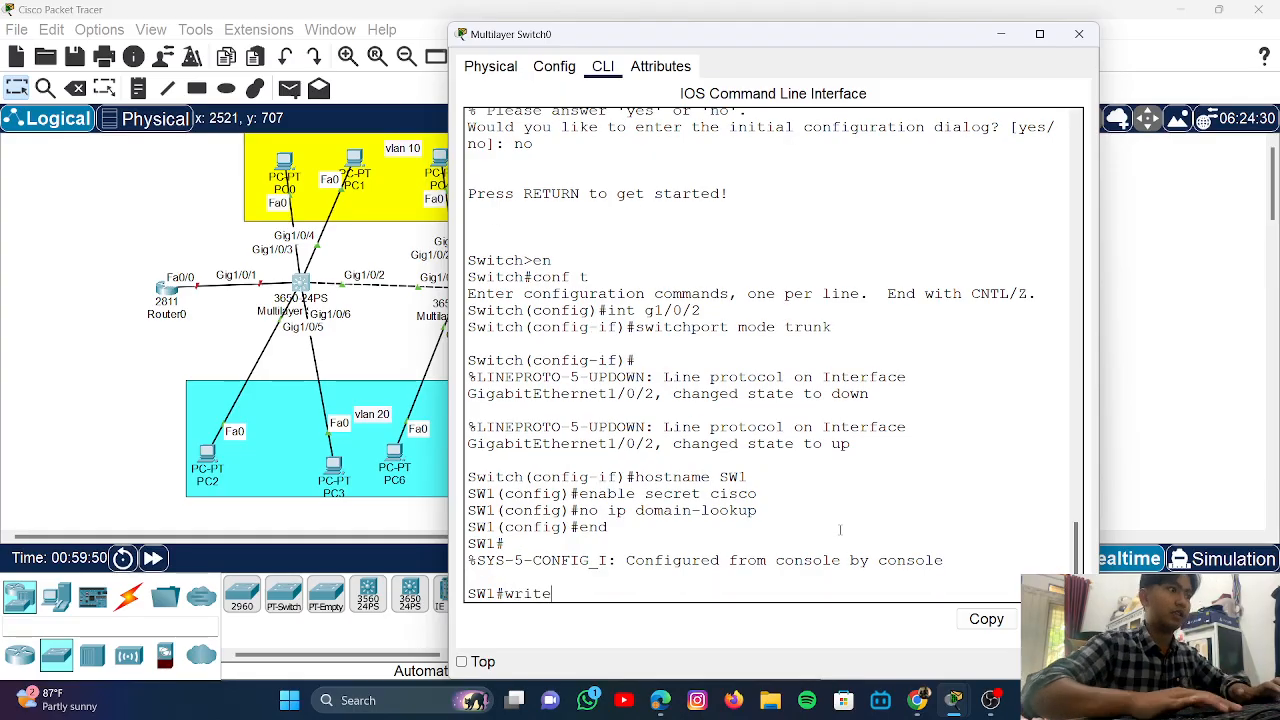
key("Return")
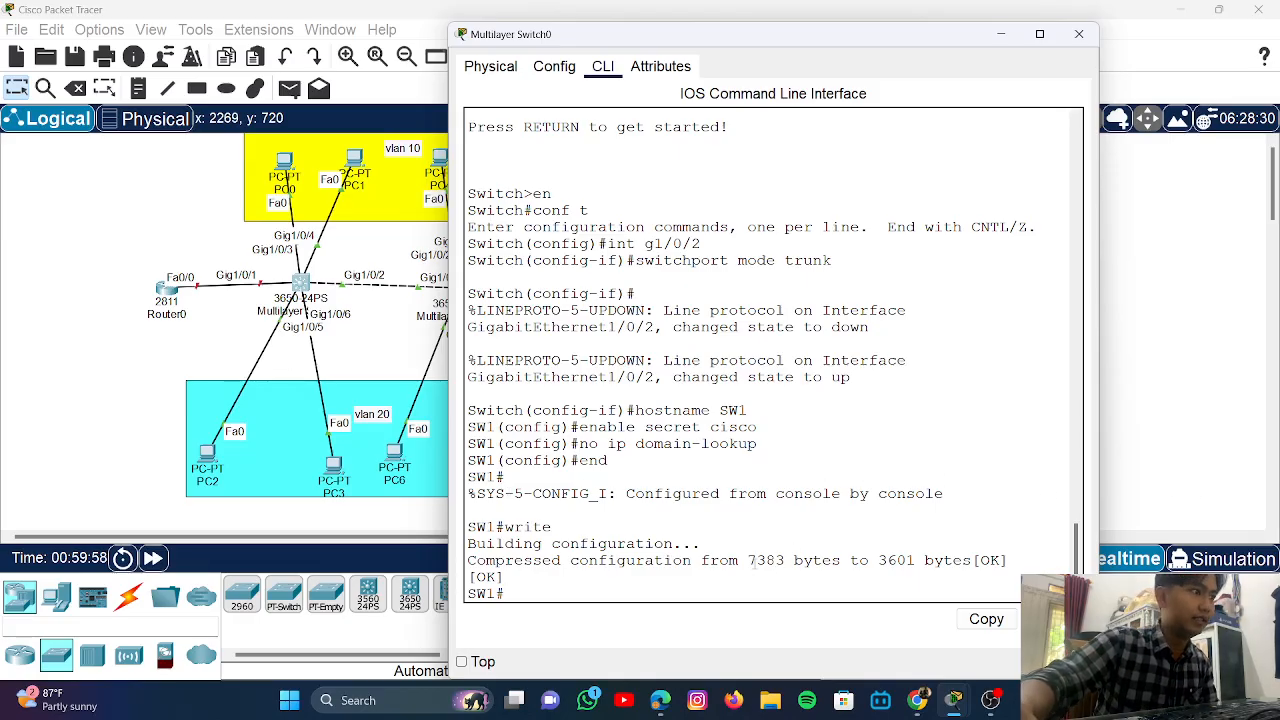
- Open Multilayer Switch1's command line and rename it with hostname SW2
left_click(1186, 434)
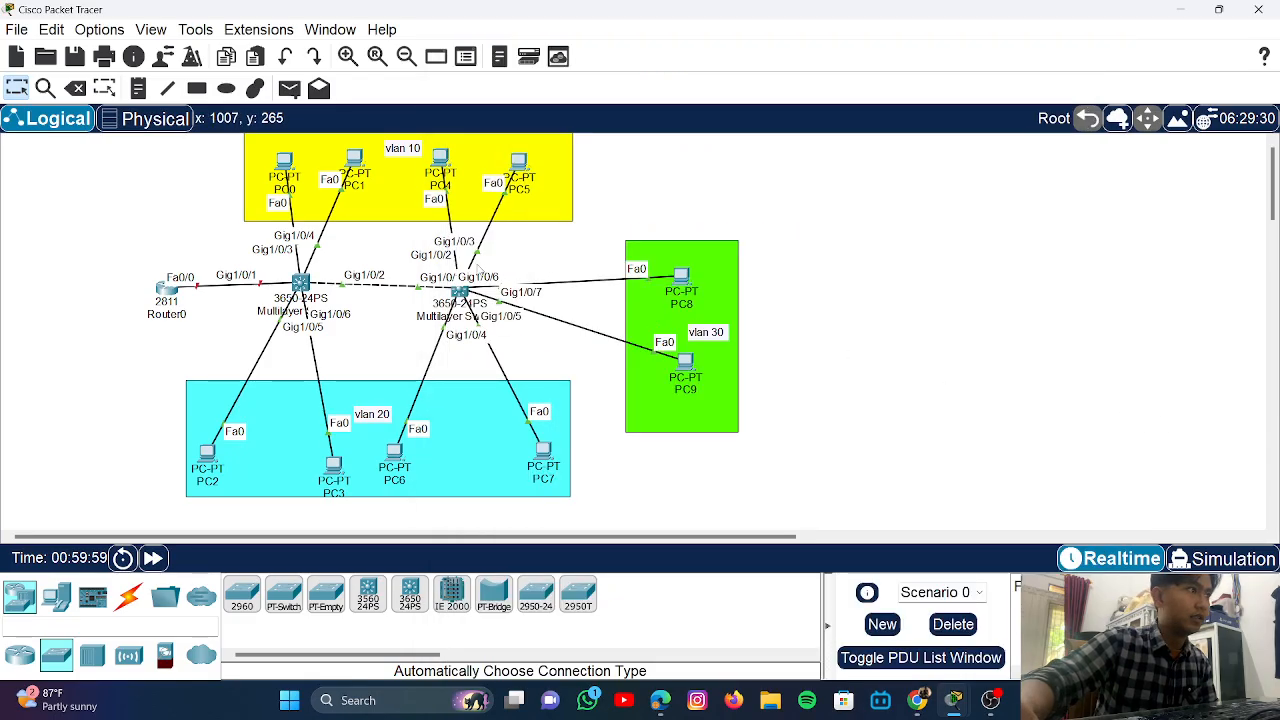
left_click(459, 292)
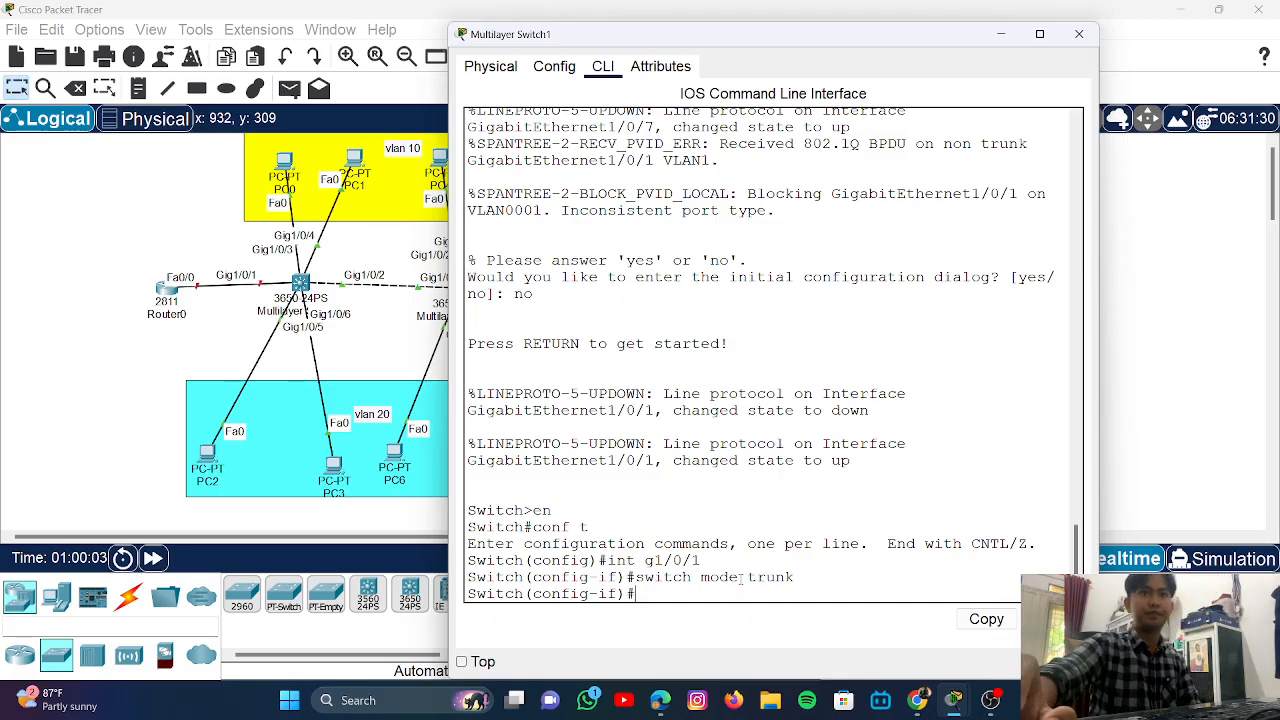
key("alt+Tab")
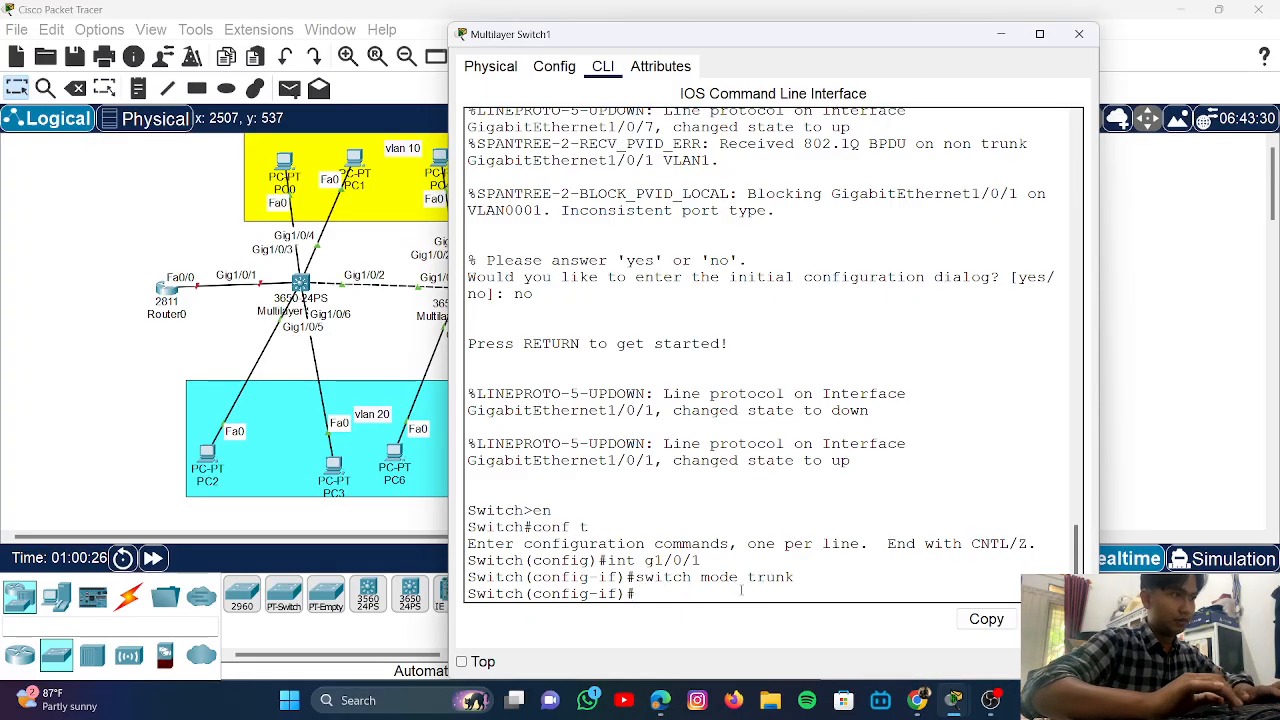
key("Return")
type("en")
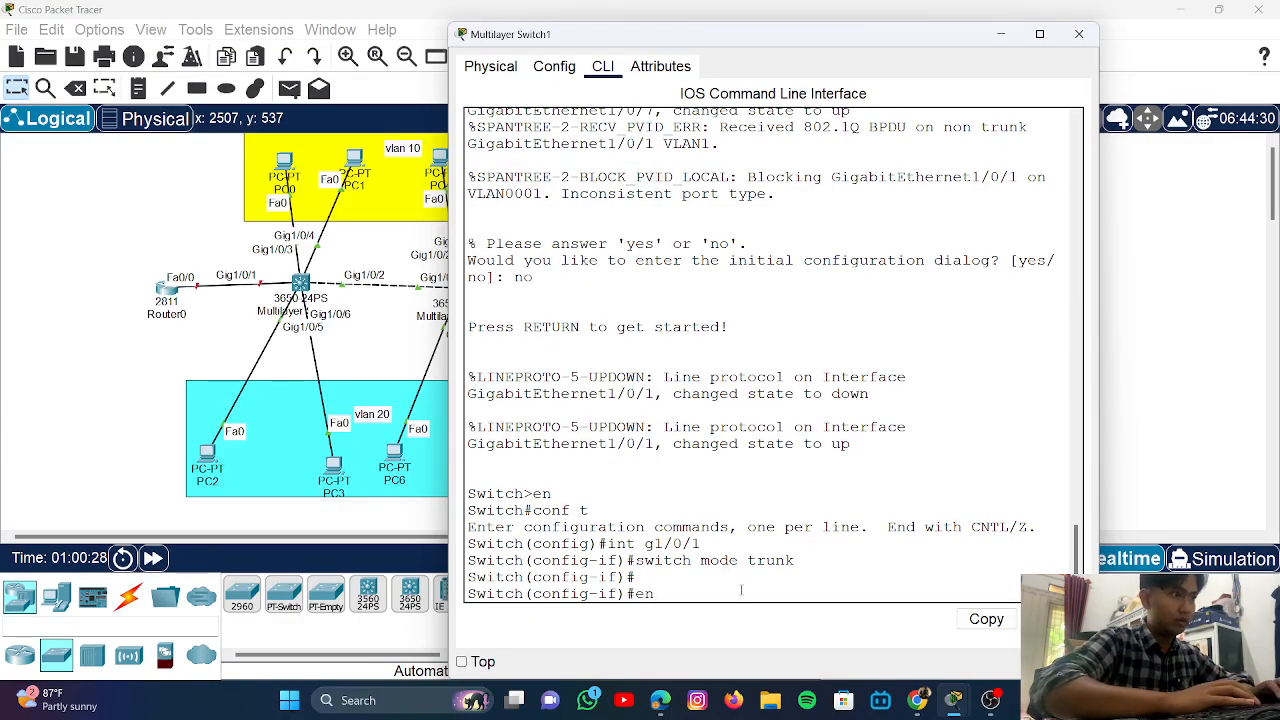
key("BackSpace")
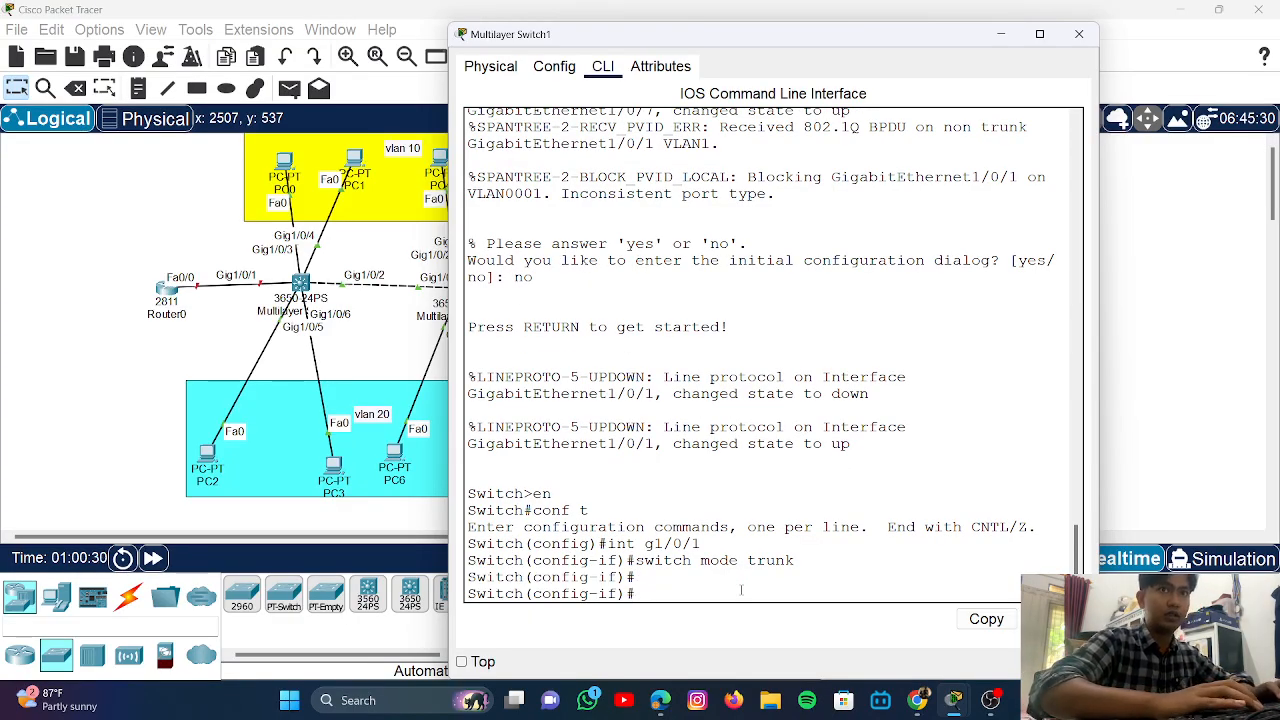
type("hostname")
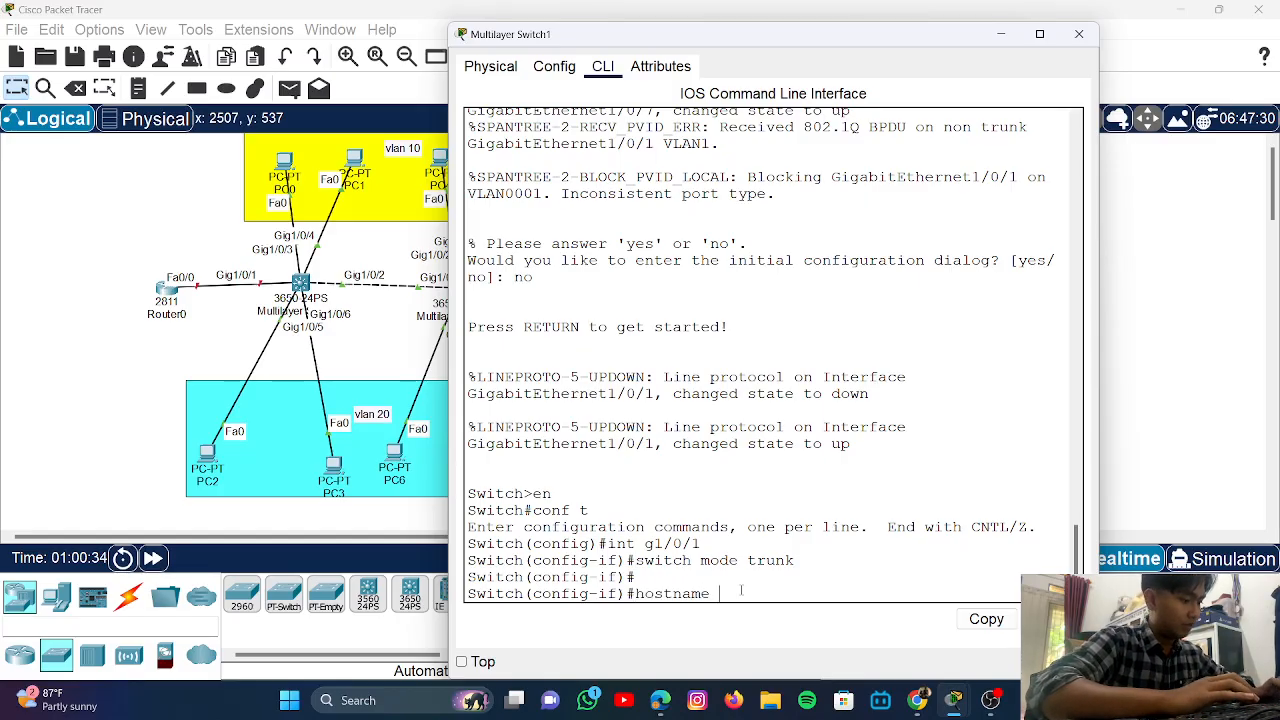
type(" SW2")
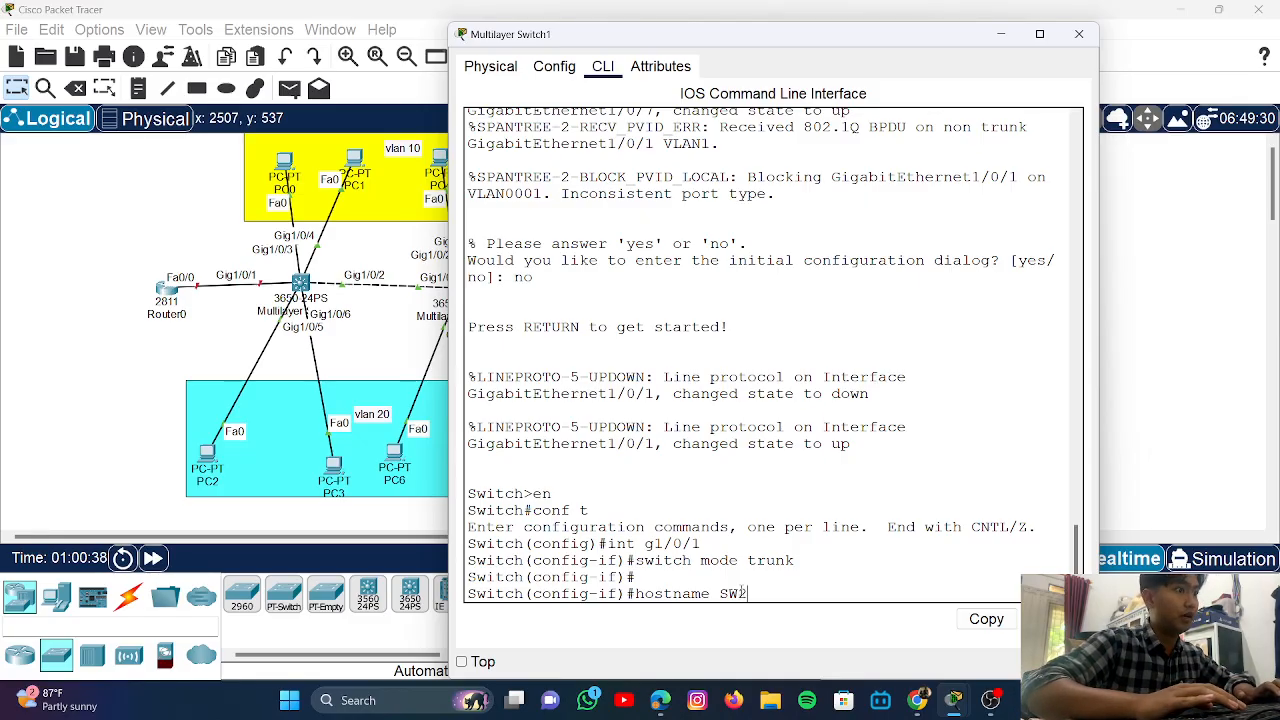
key("Return")
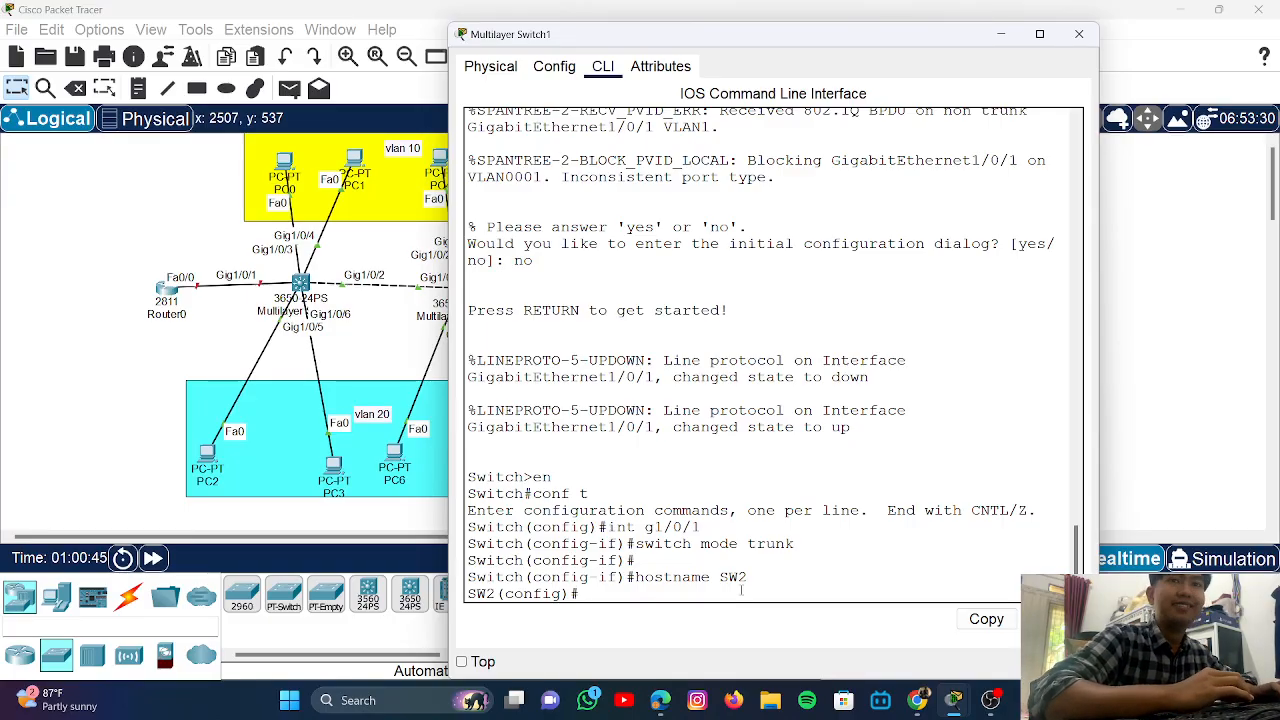
- Set an enable secret password on SW2 and disable domain lookup
type("E")
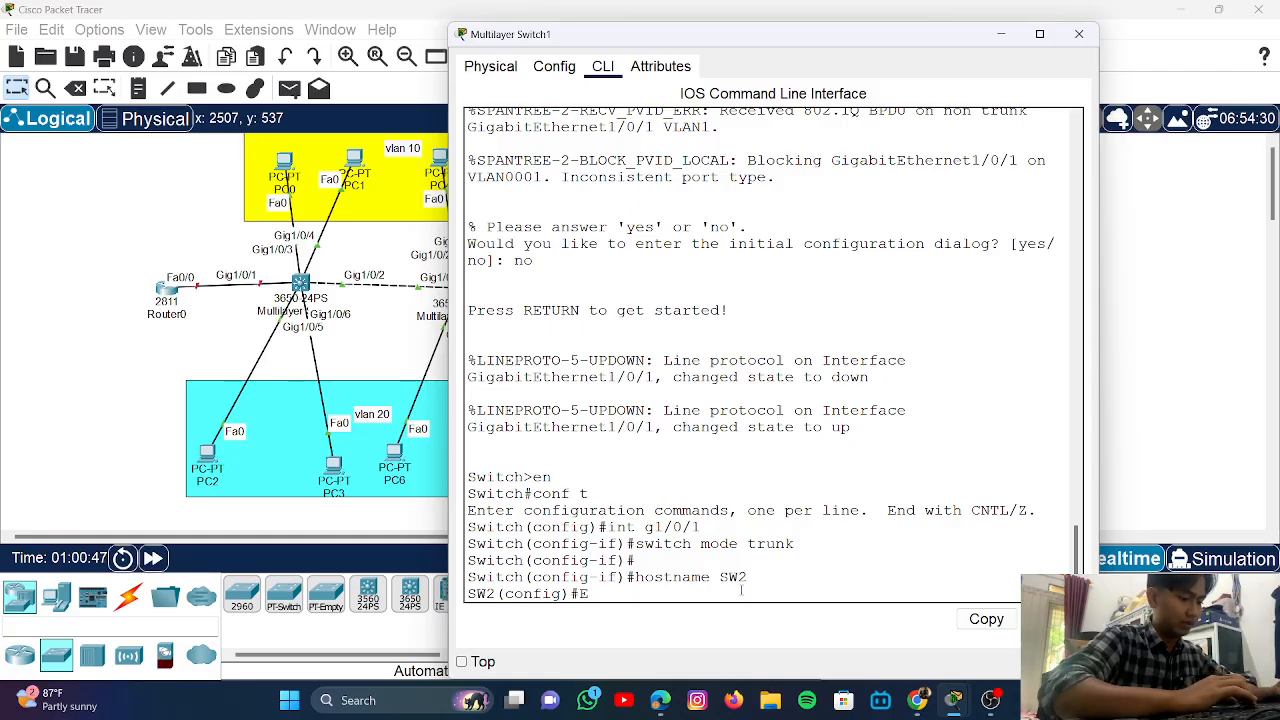
type("N")
key("BackSpace")
key("BackSpace")
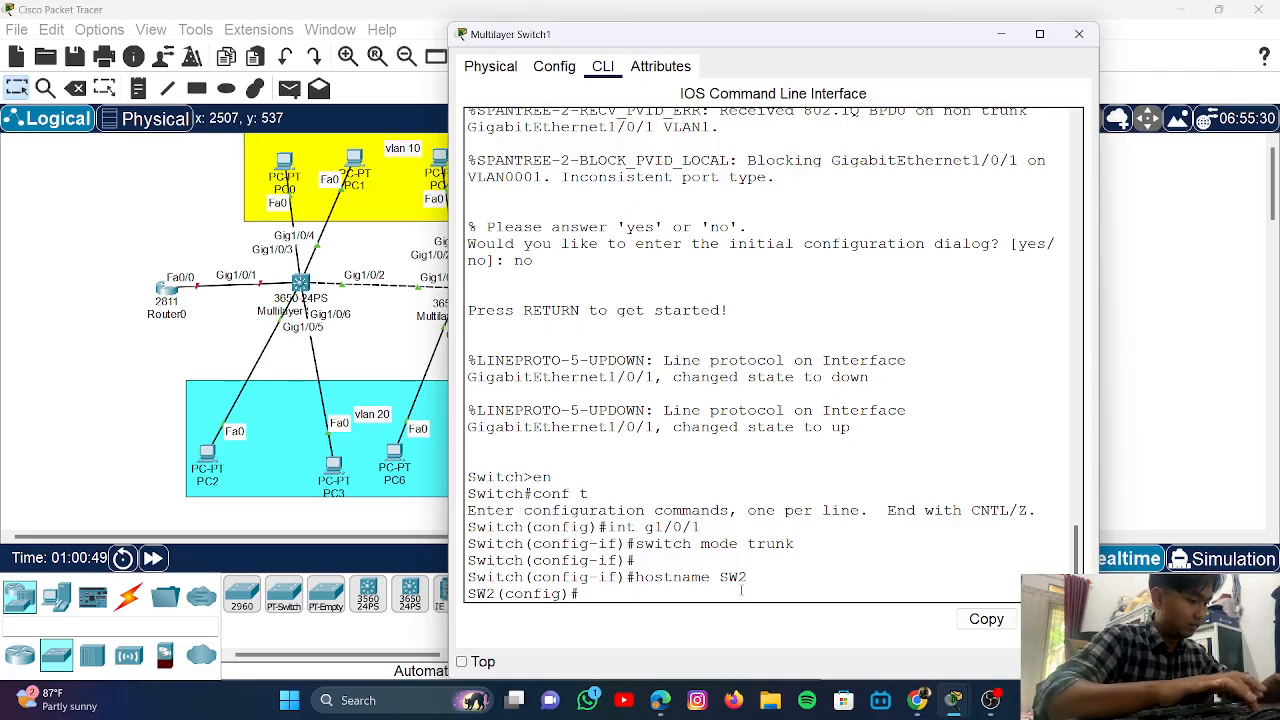
type("enable ")
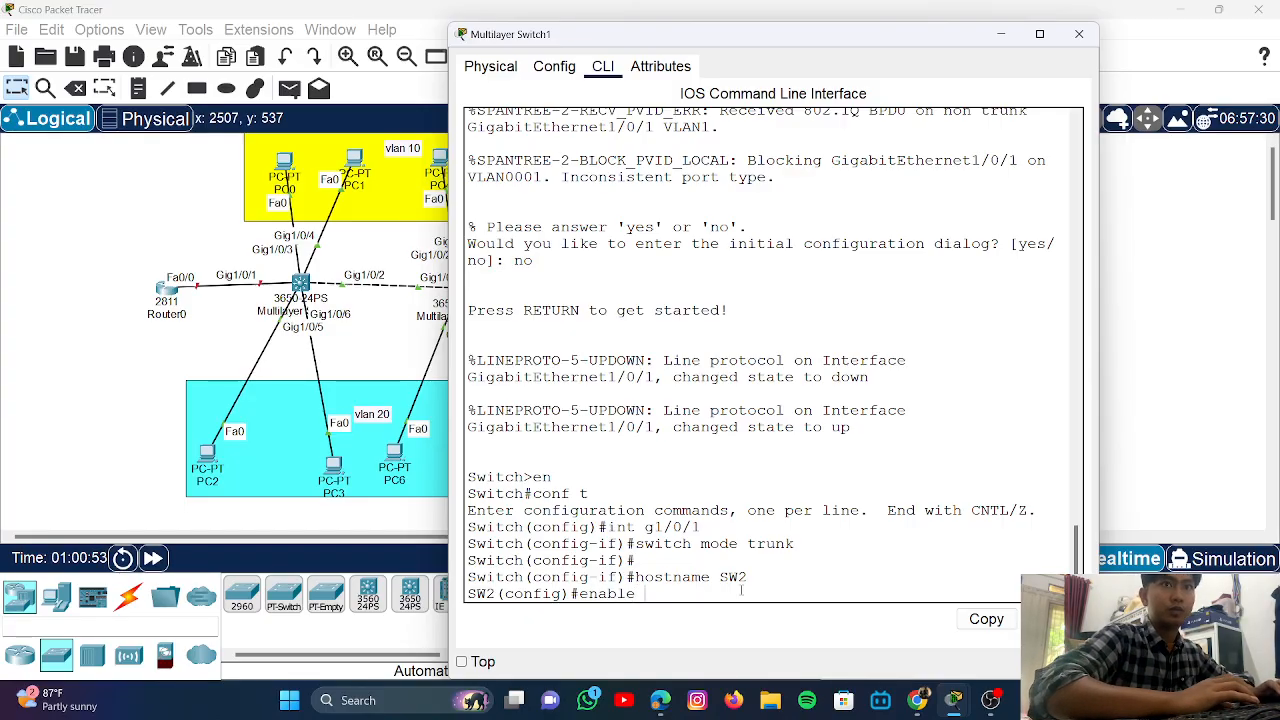
type("secret")
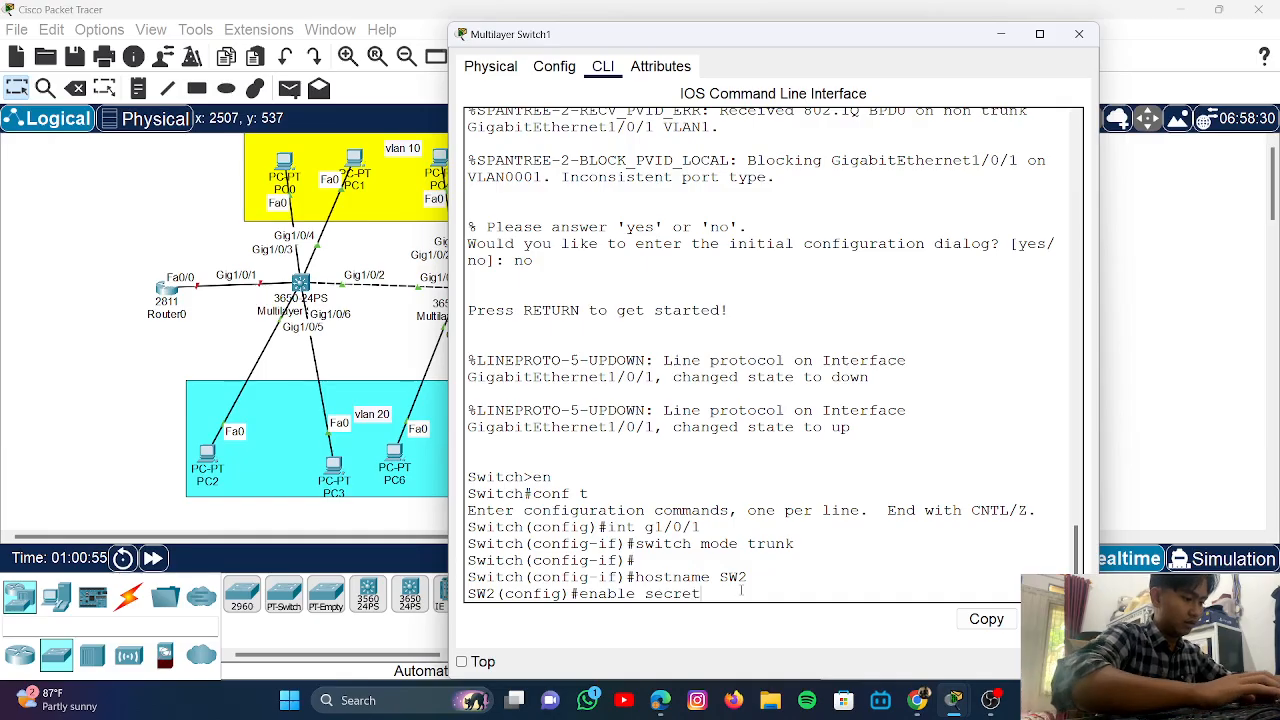
type(" cisco")
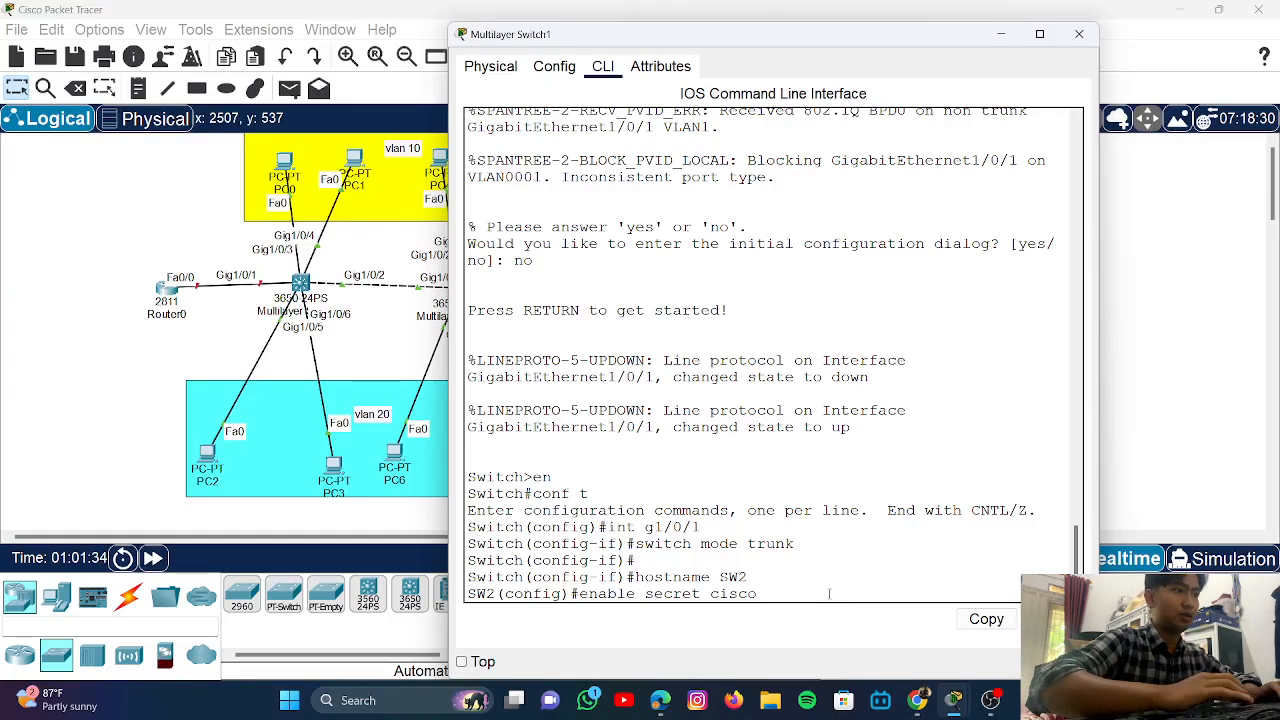
key("Return")
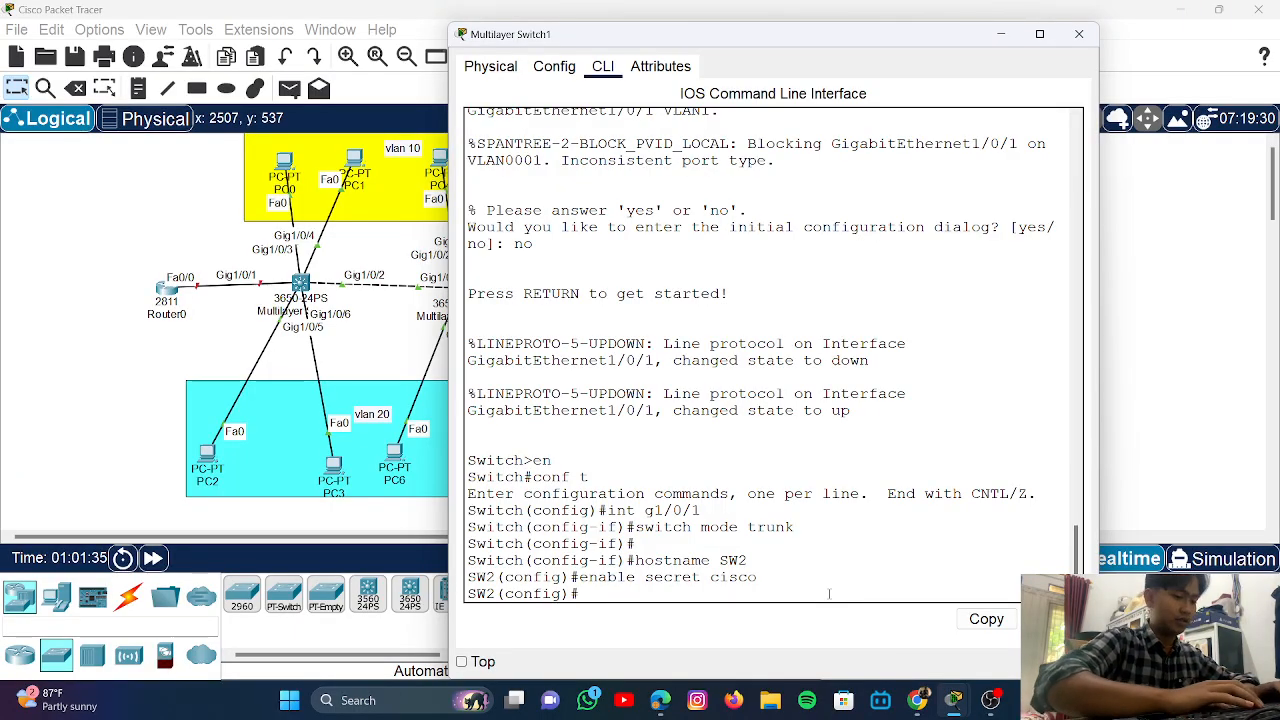
type("no ip domain")
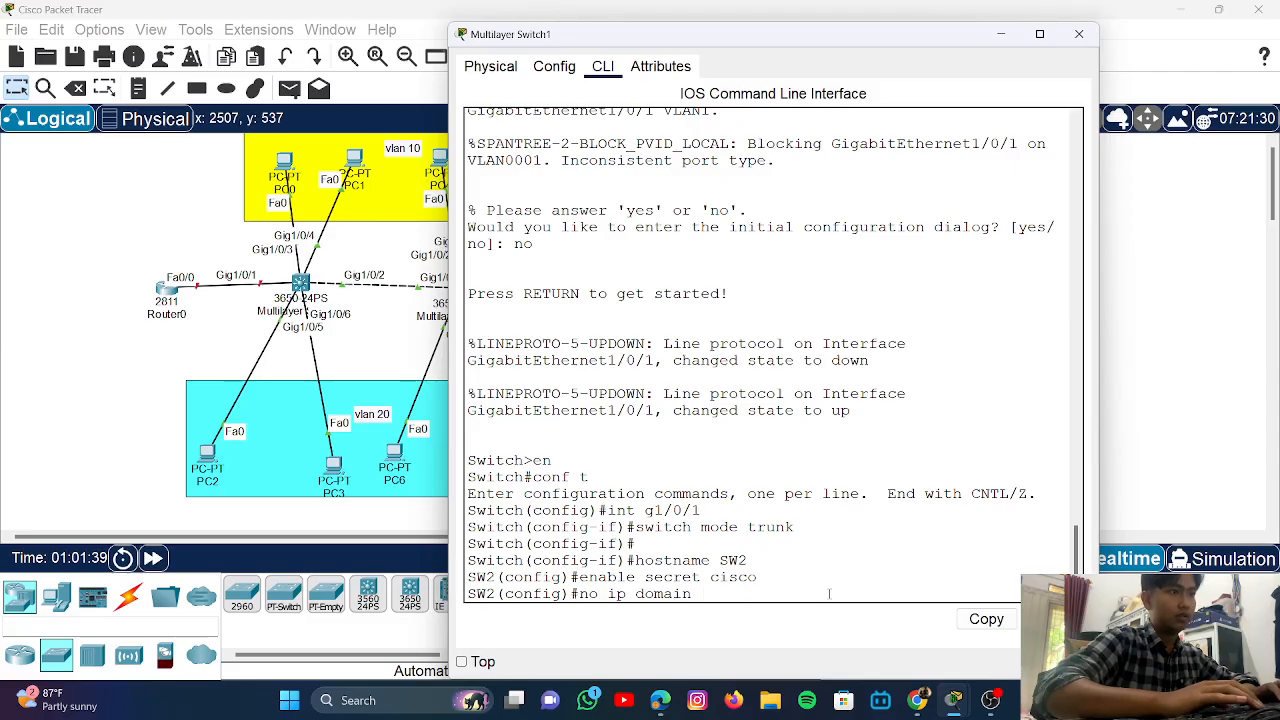
type("-")
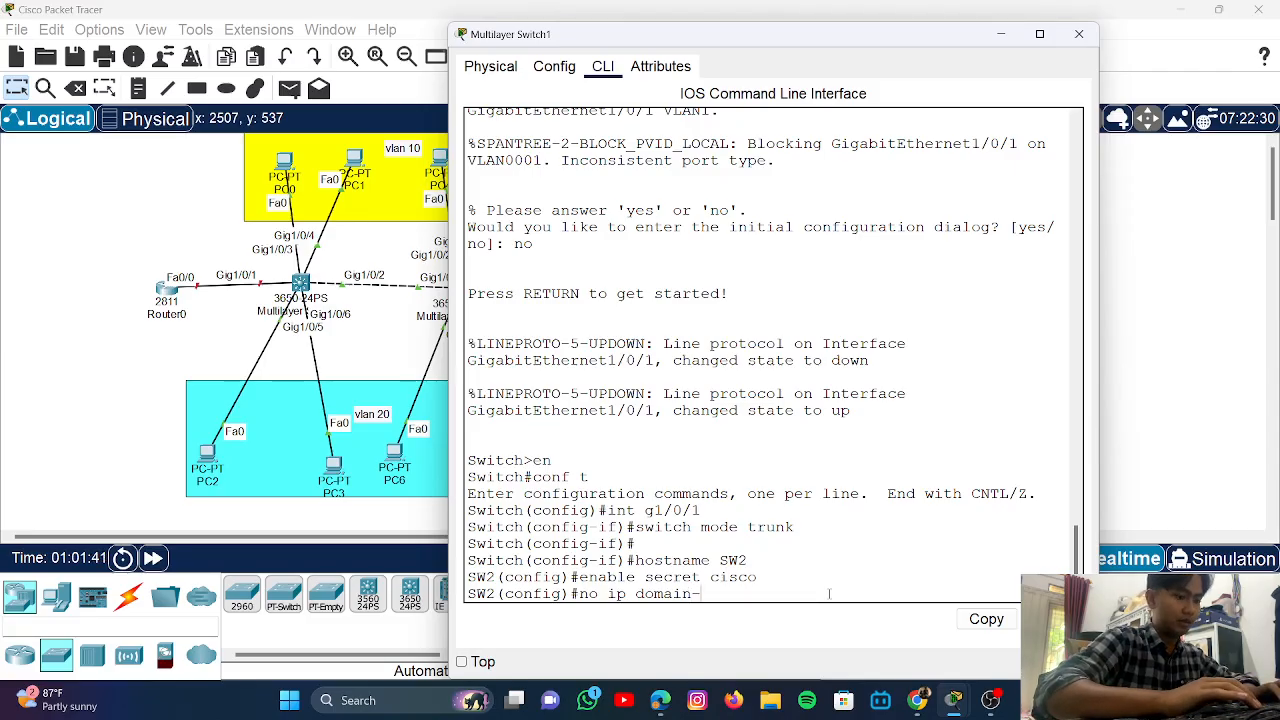
type("lookup")
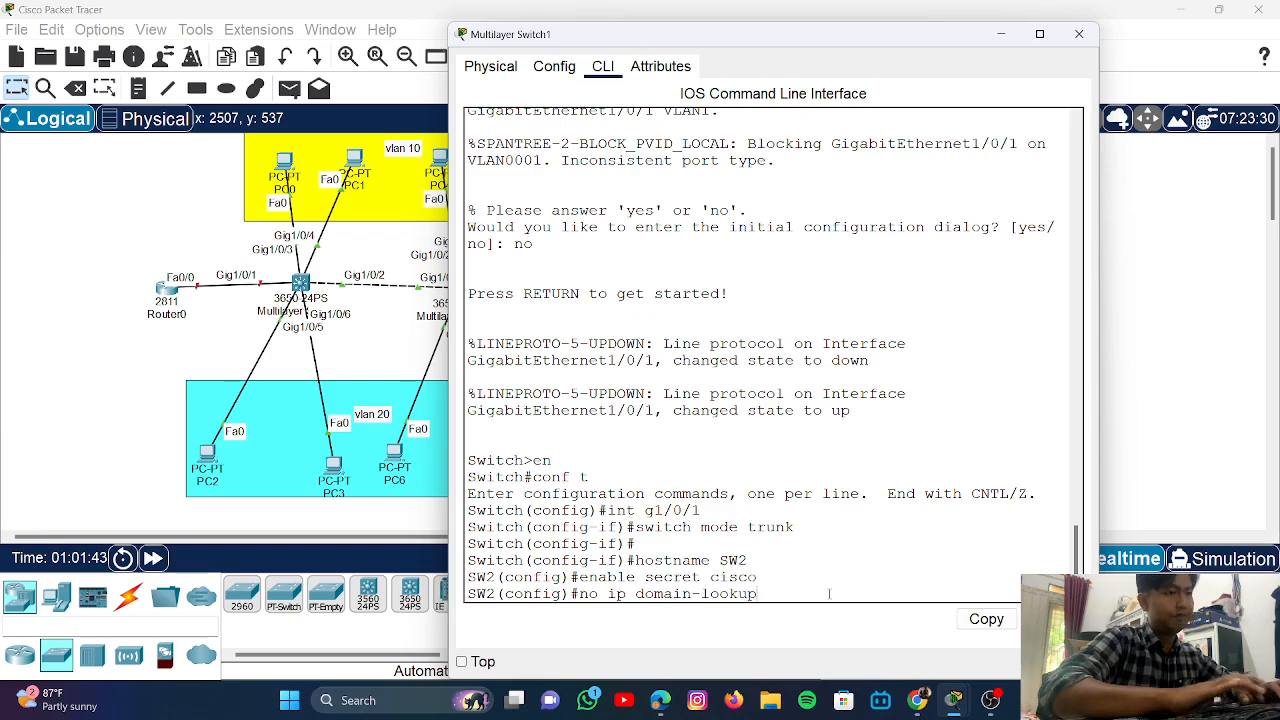
key("Return")
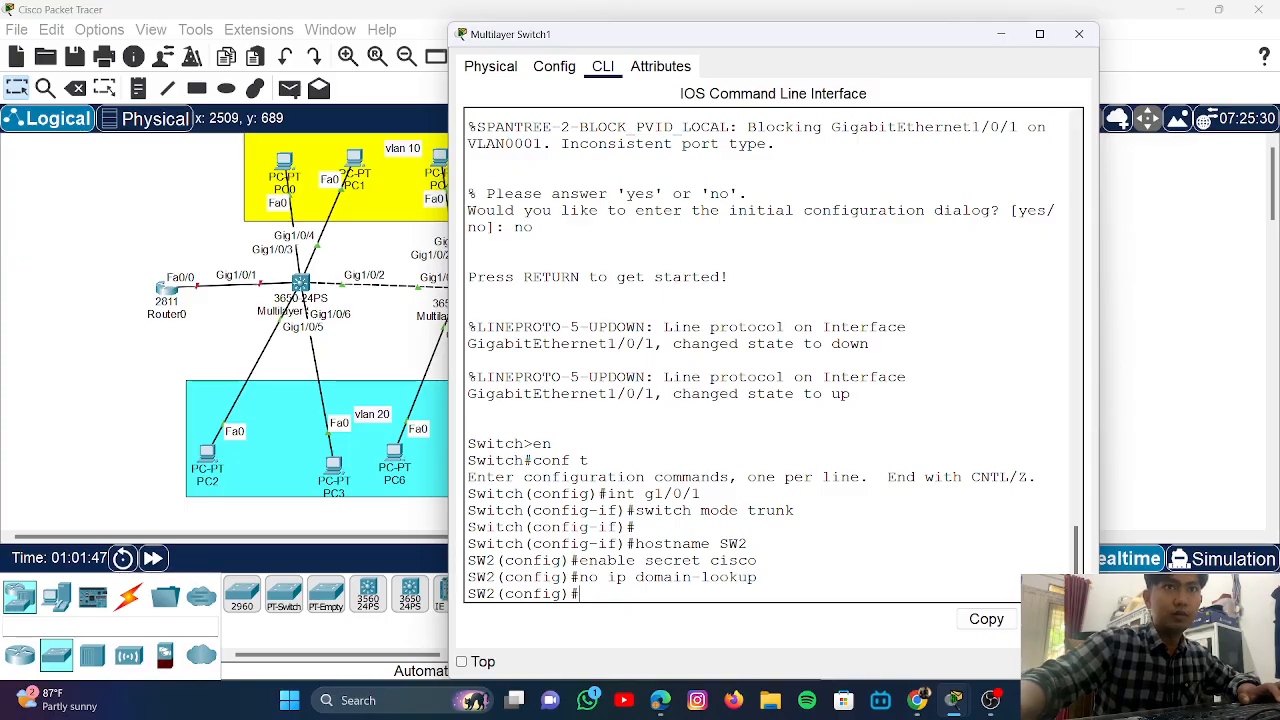
- Exit configuration mode, save SW2's configuration with write, and close its console
type("end")
key("Return")
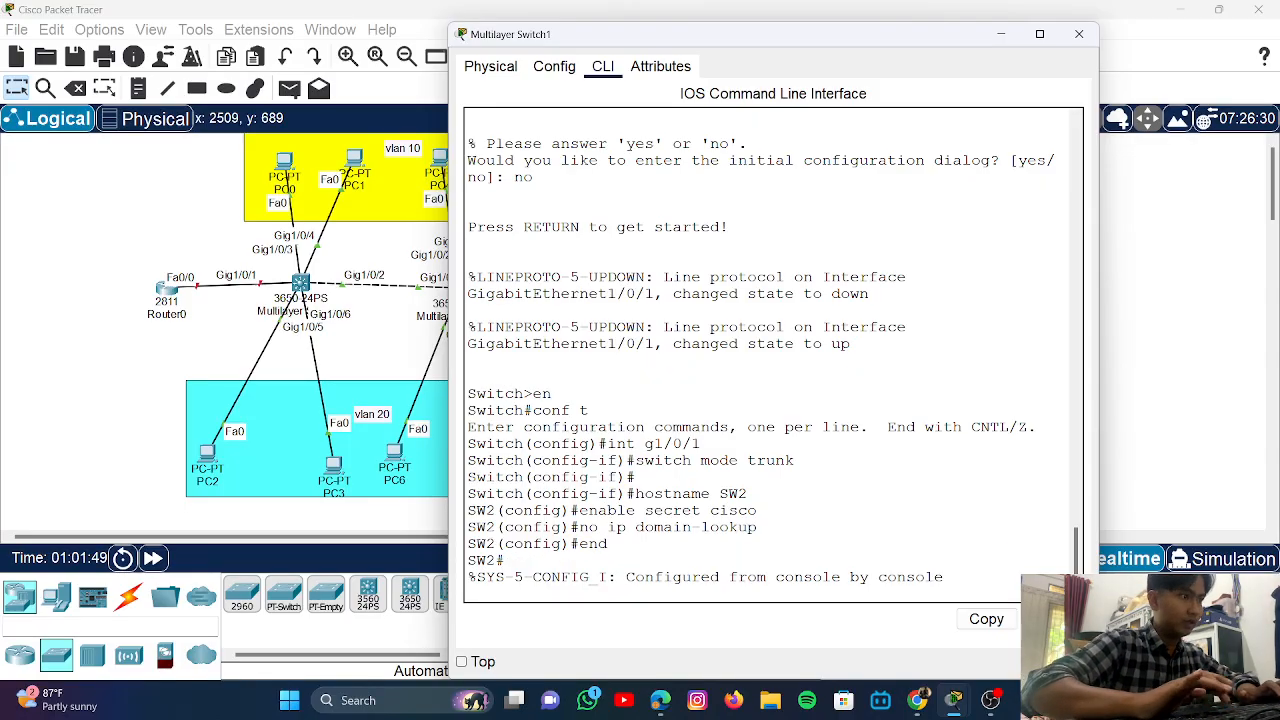
key("Return")
type("write")
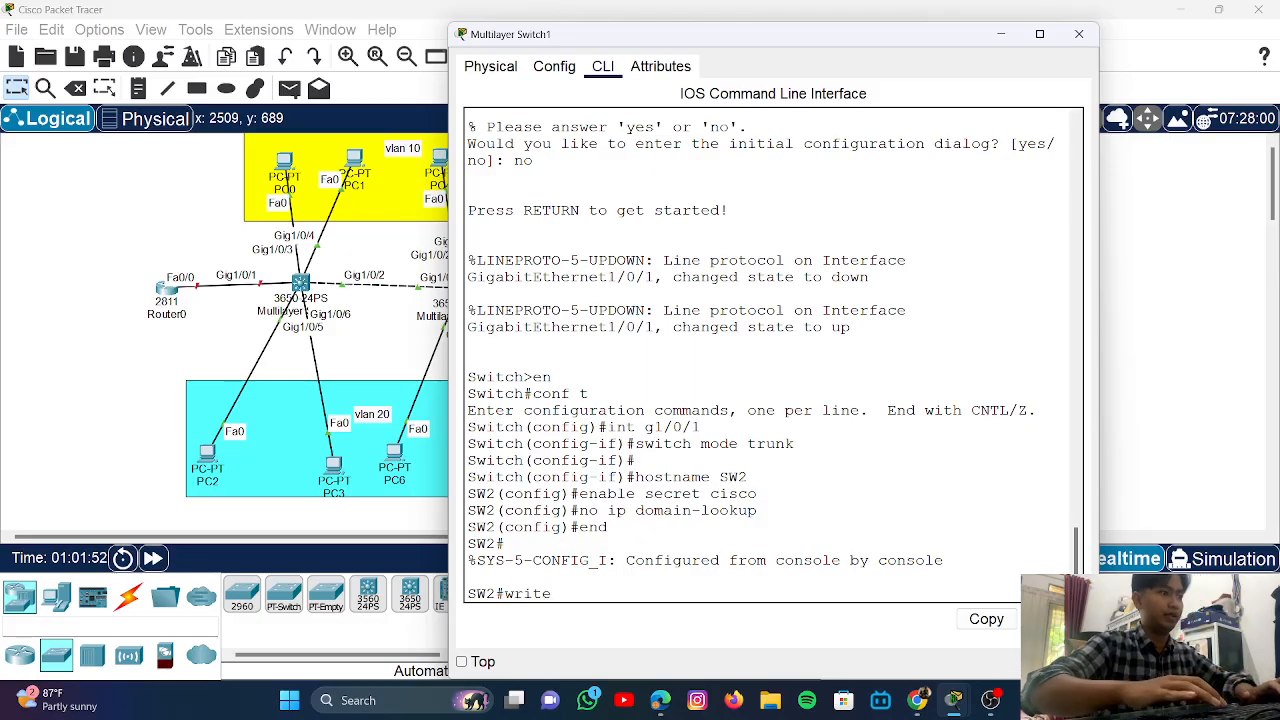
key("Return")
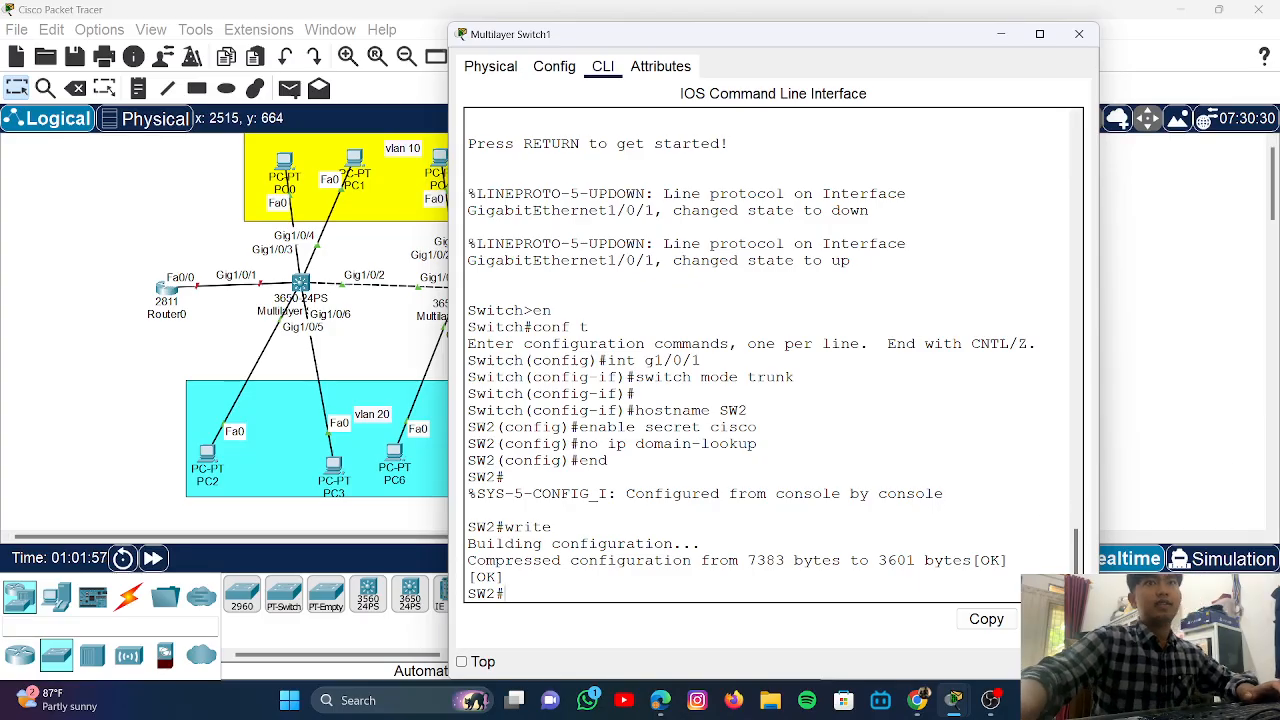
left_click(1146, 432)
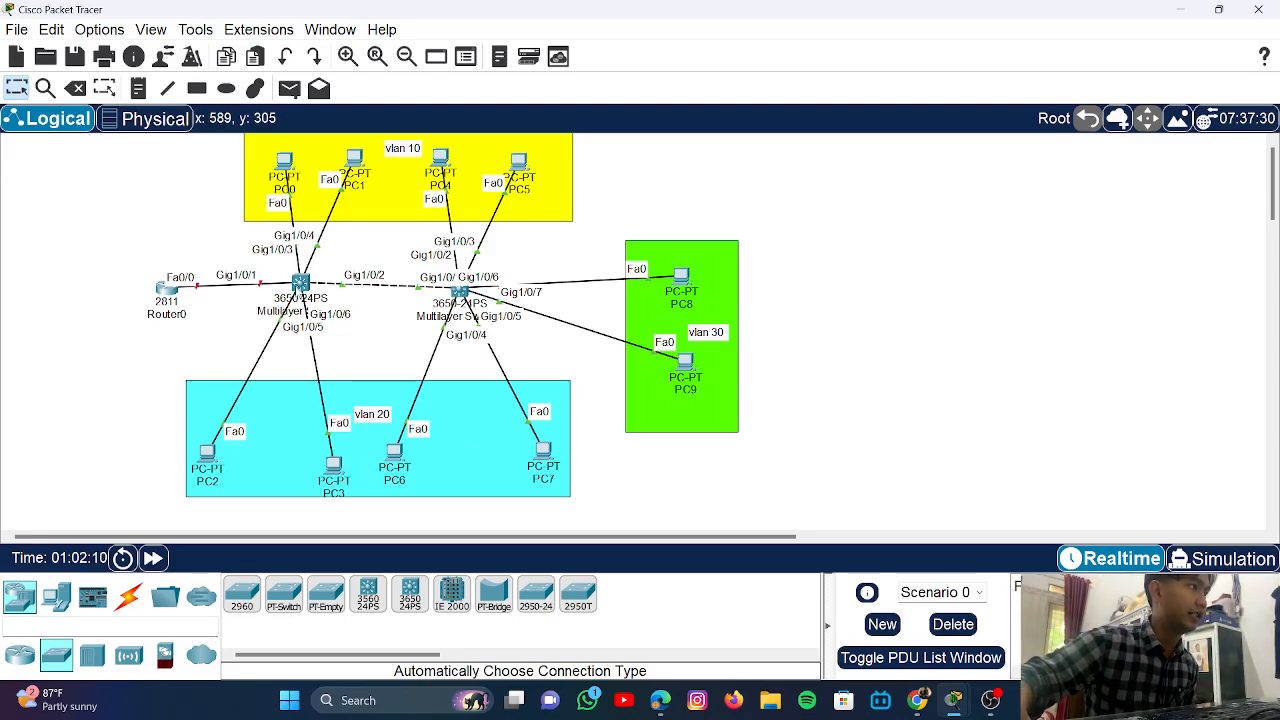
- Open SW1's CLI, enter enable and conf t, and type the vlan 10 command
left_click(301, 286)
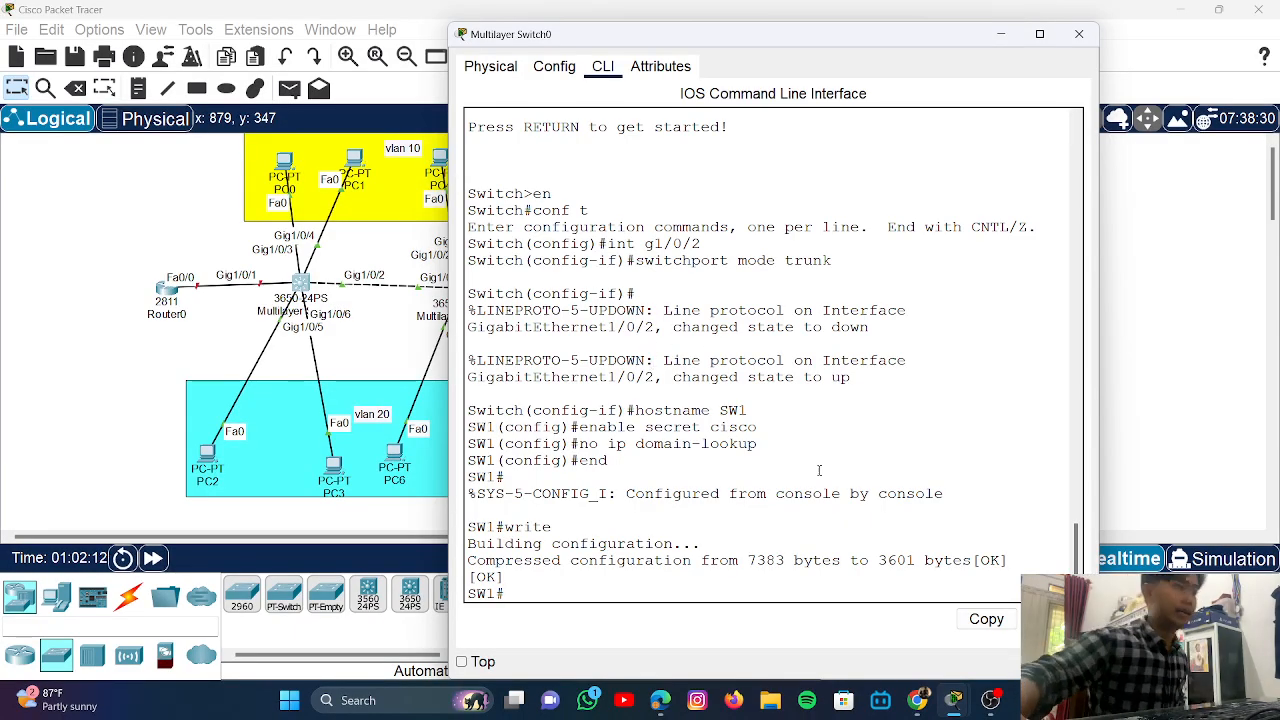
key("Return")
key("Return")
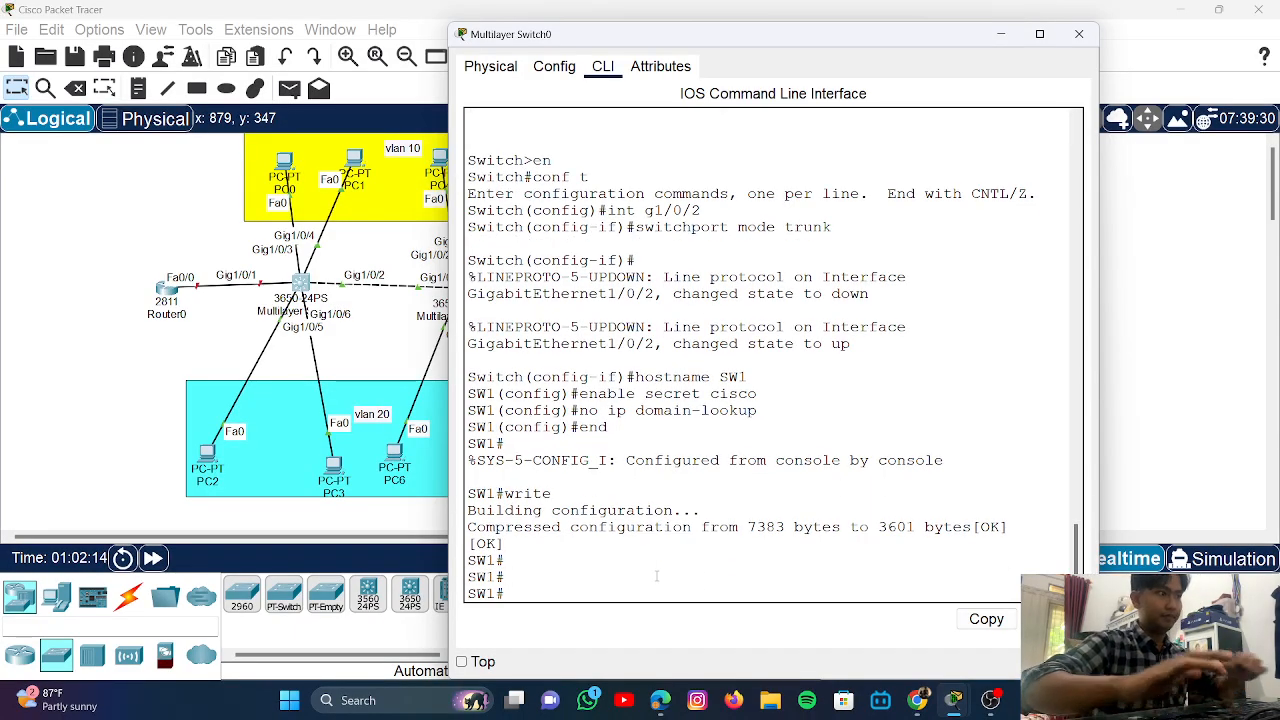
type("en")
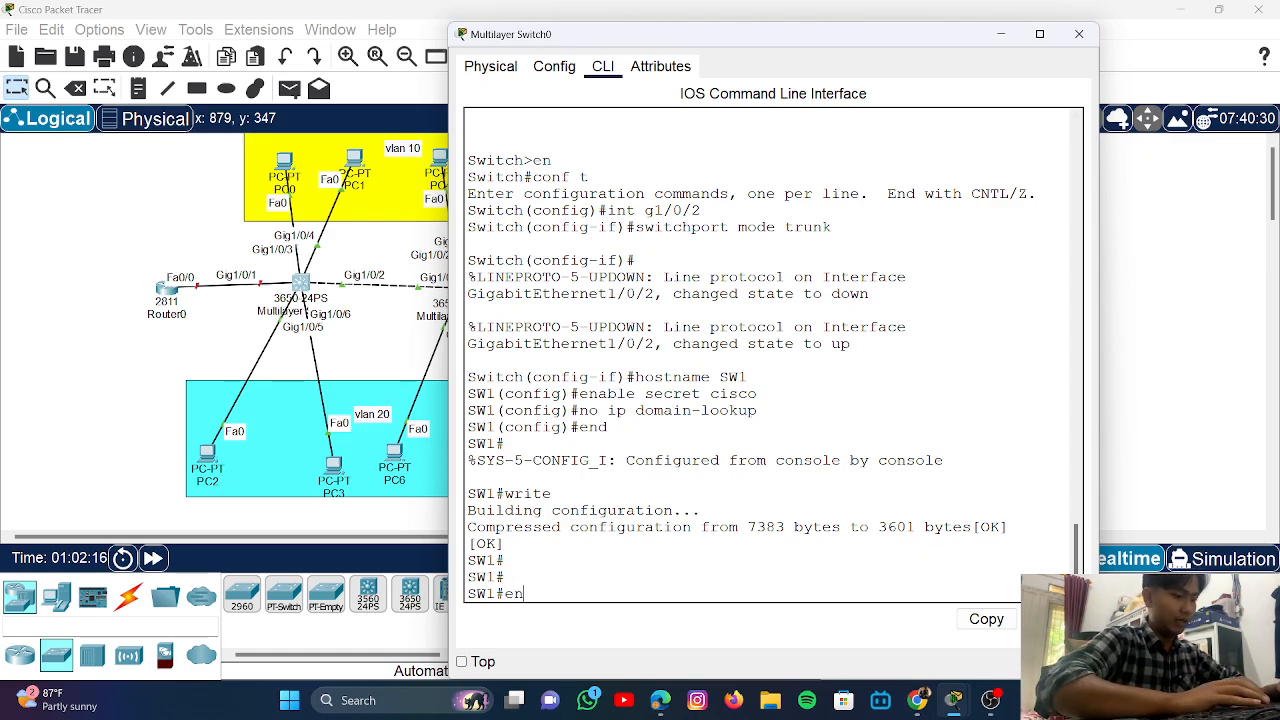
key("Return")
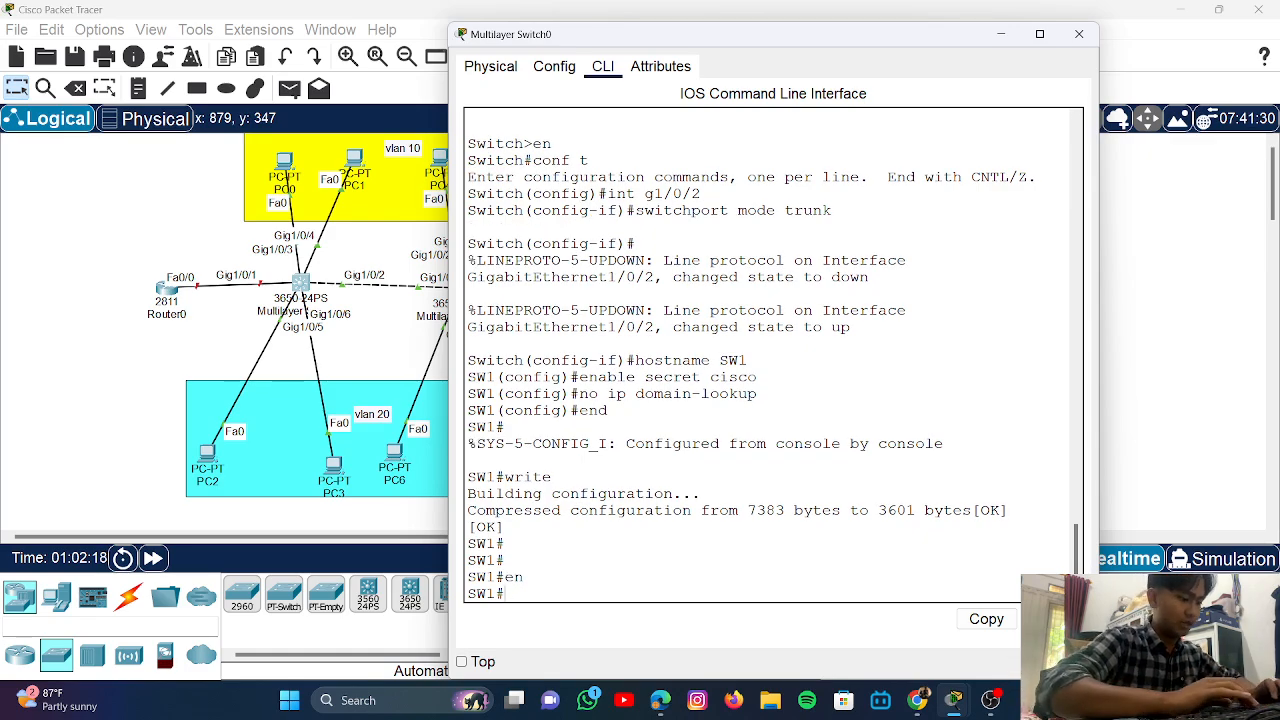
type("conf tr")
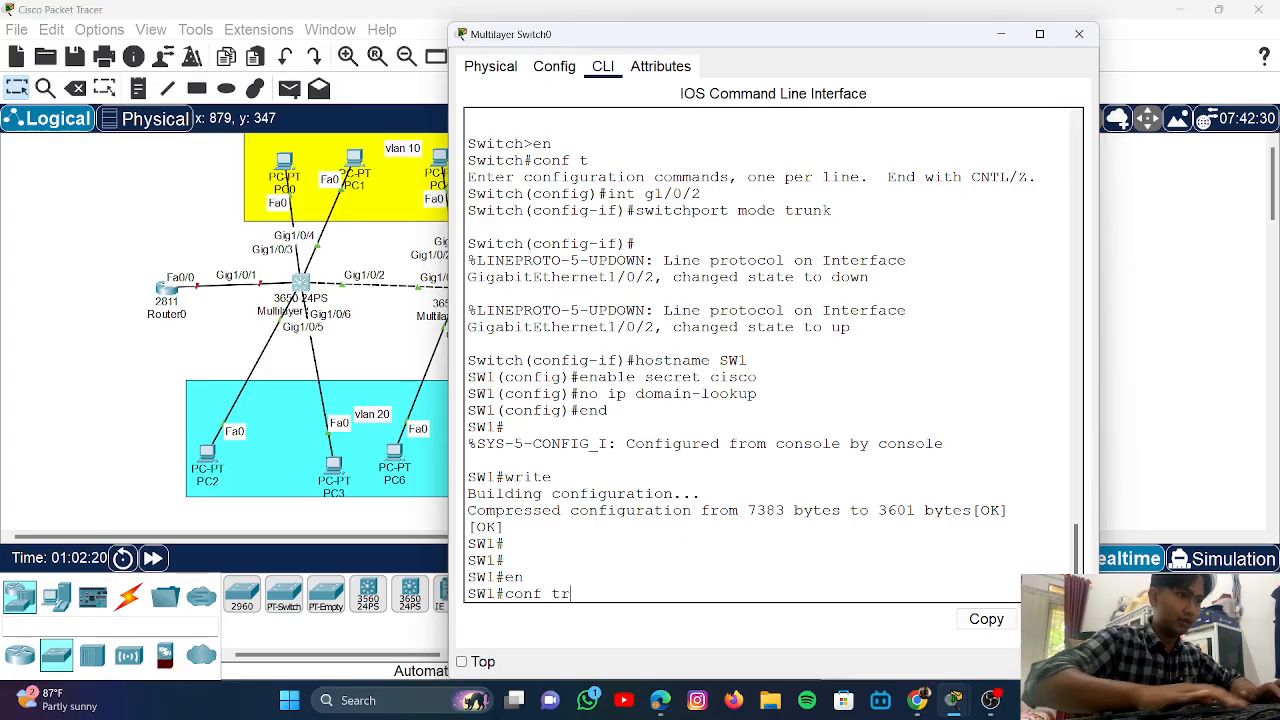
key("Return")
key("Return")
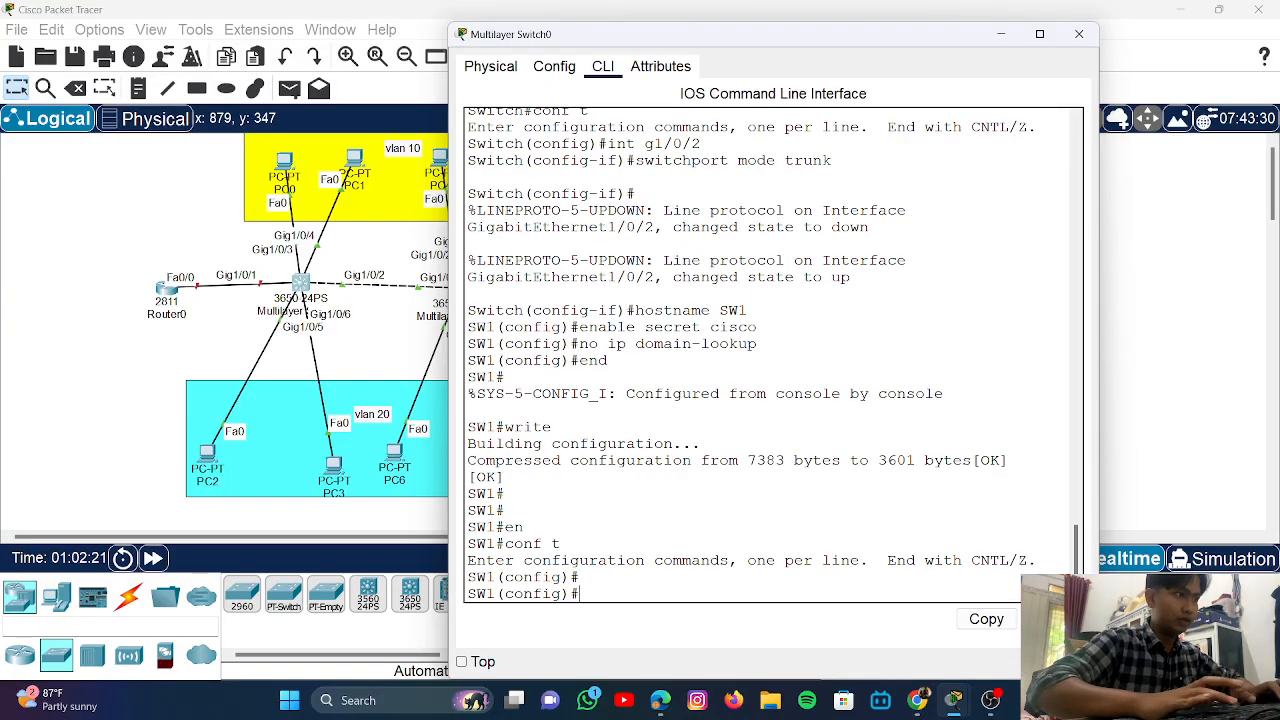
type("vlan 10")
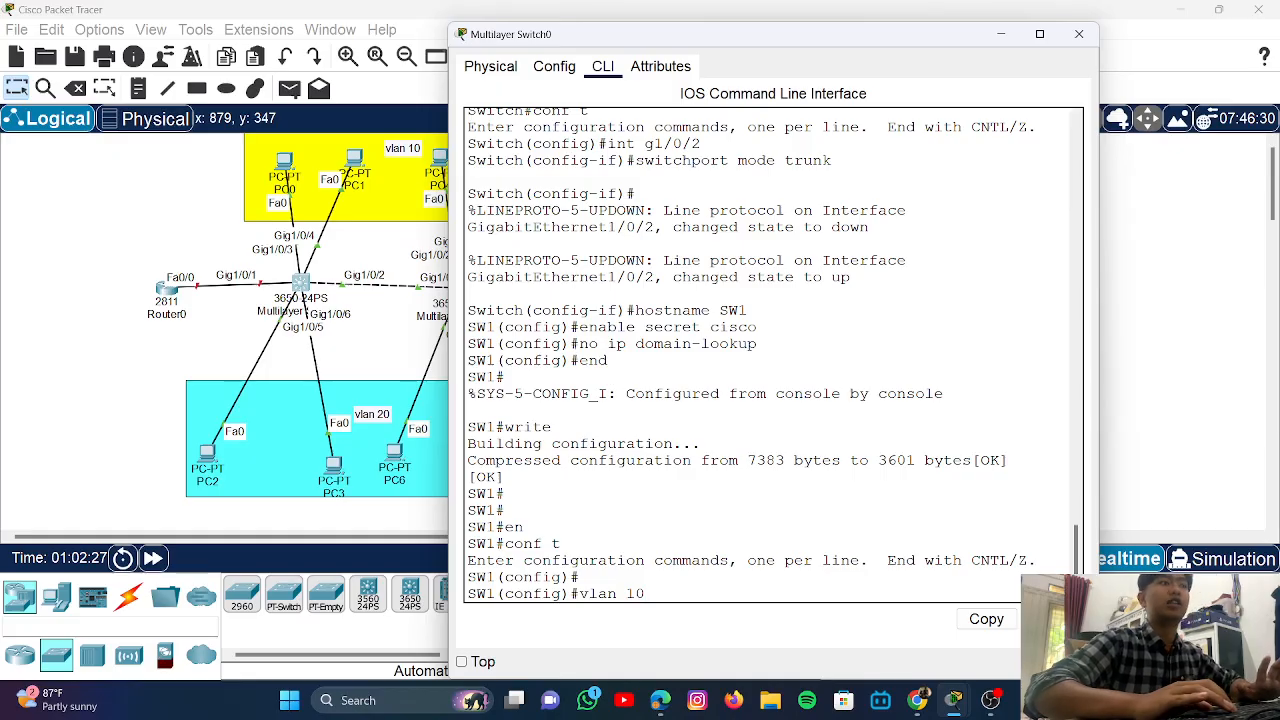
key("Return")
type("VLAN")
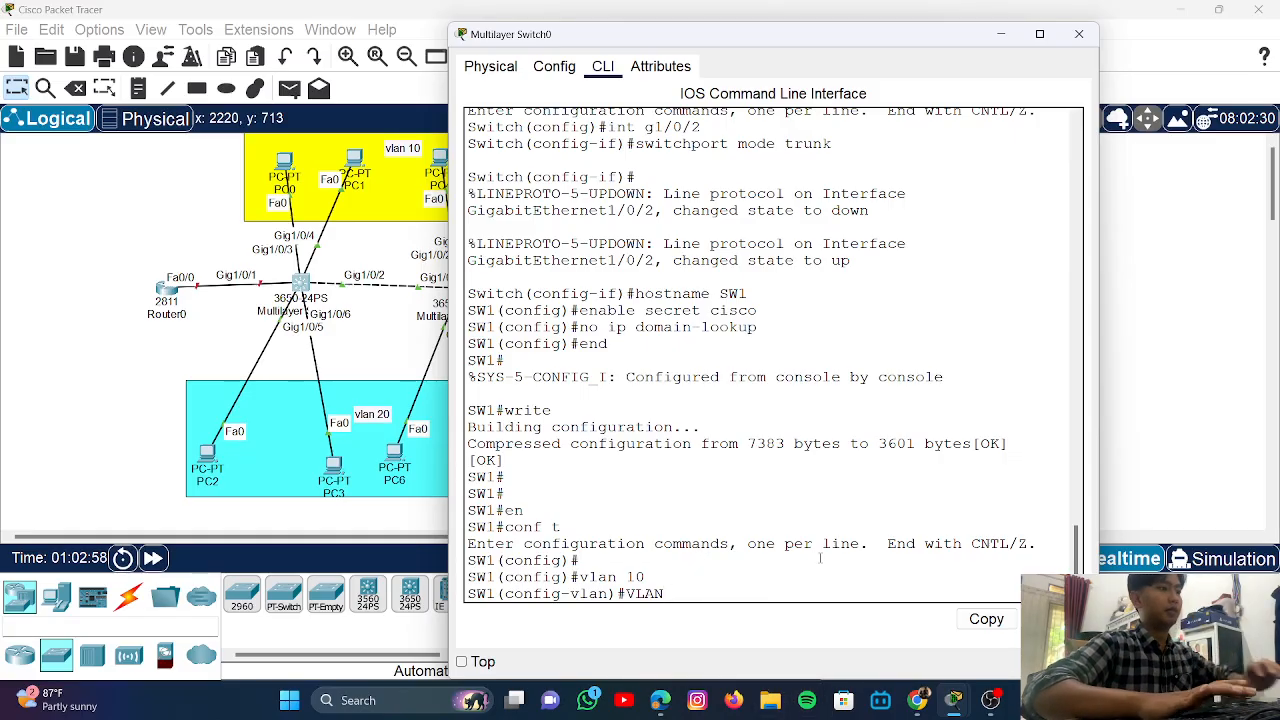
key("BackSpace")
key("BackSpace")
key("BackSpace")
key("BackSpace")
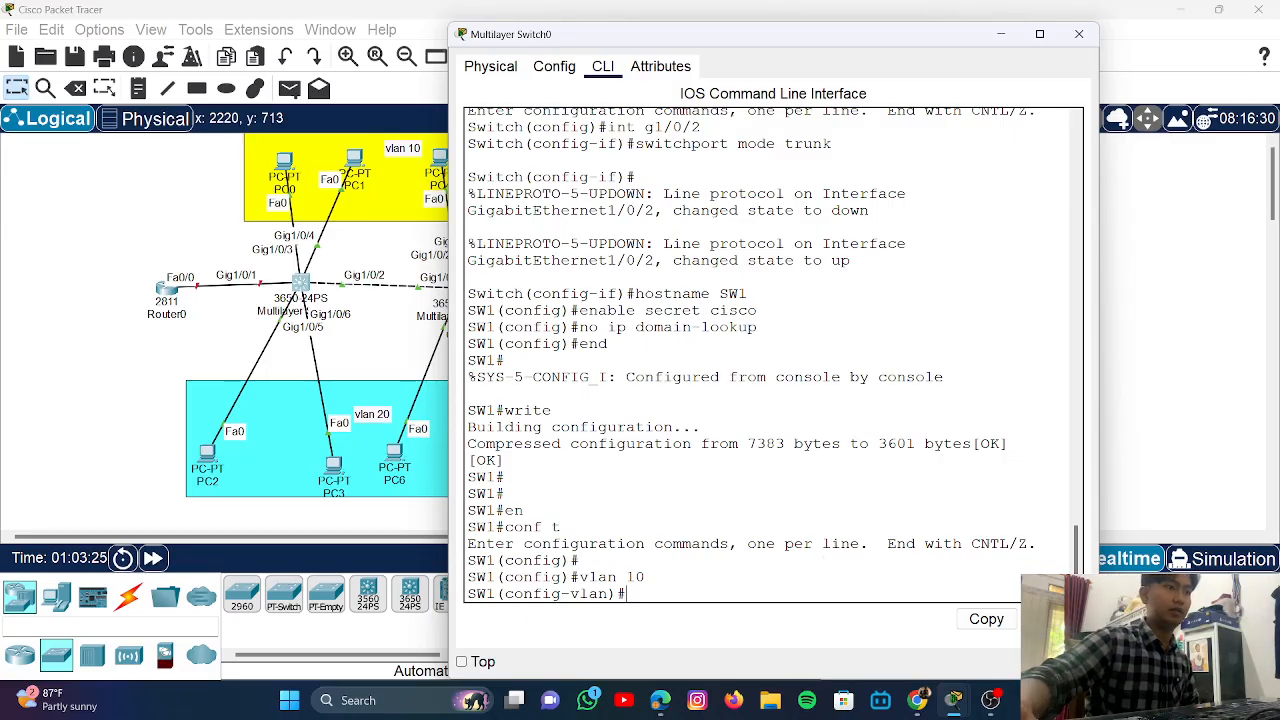
mouse_move(990, 700)
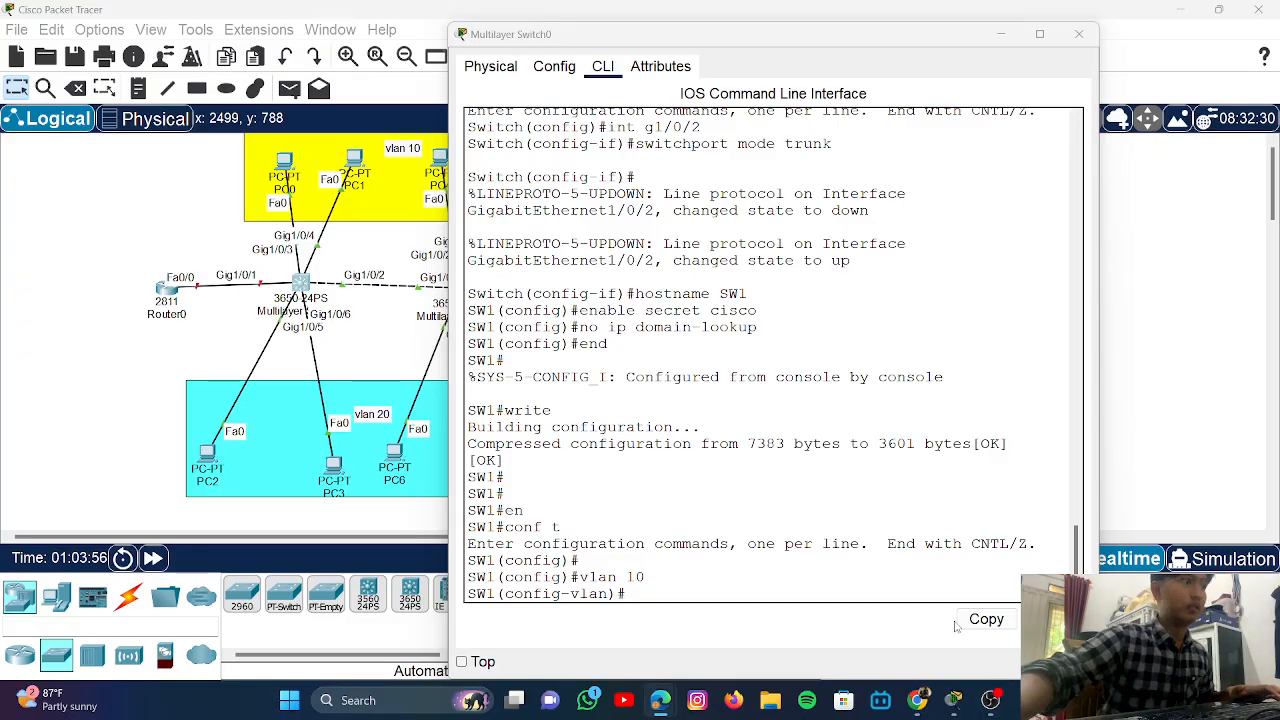
- On SW1, name VLAN 10 'VLAN10' and create VLAN 20
left_click(737, 594)
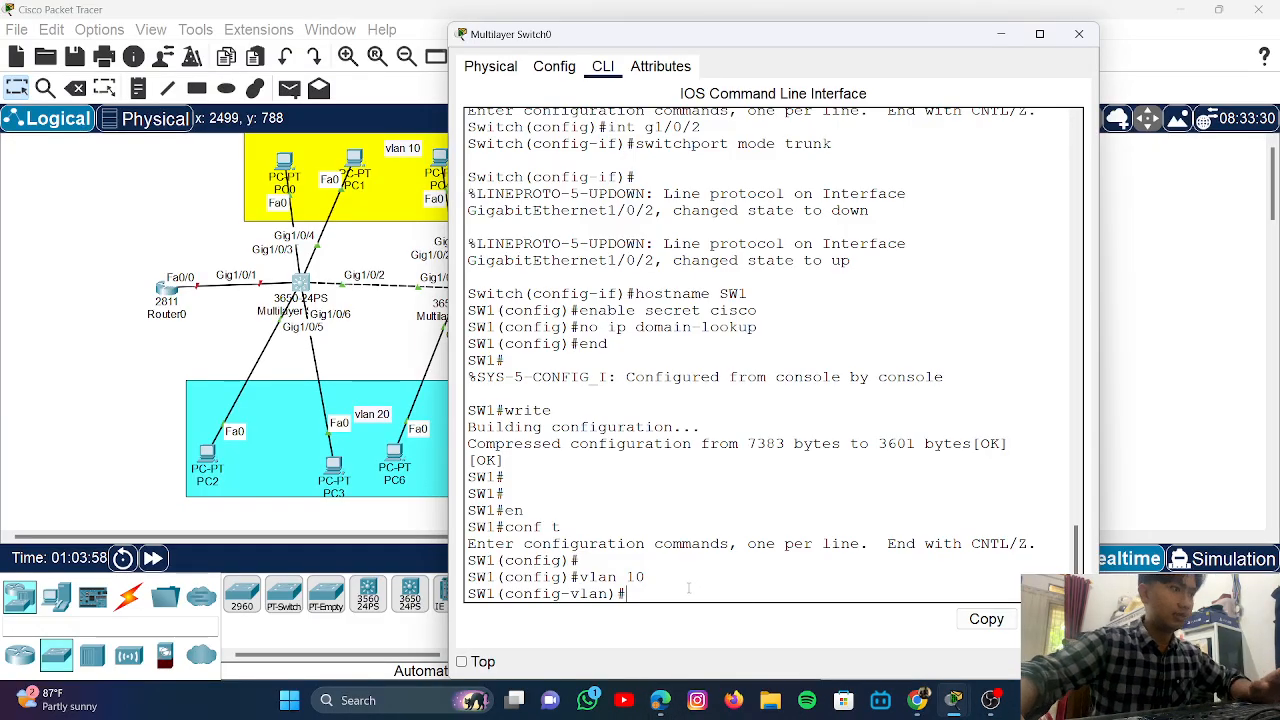
type("name VLAN")
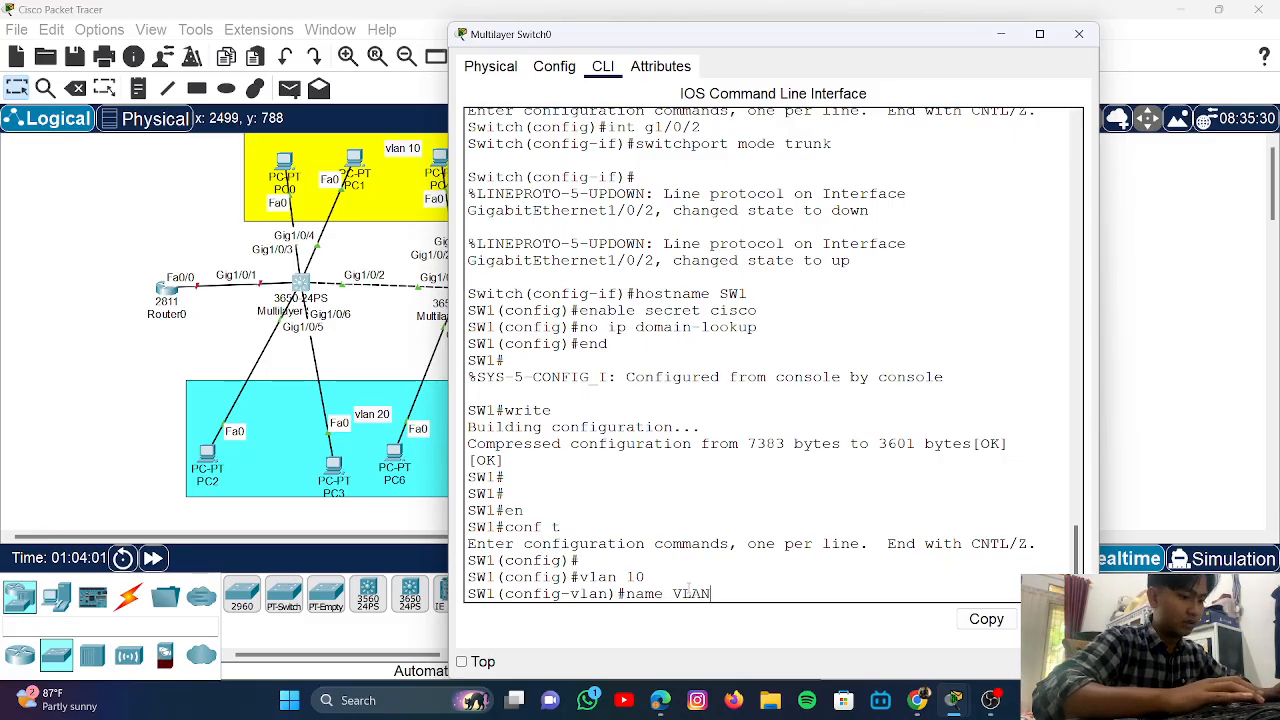
type("10")
key("Return")
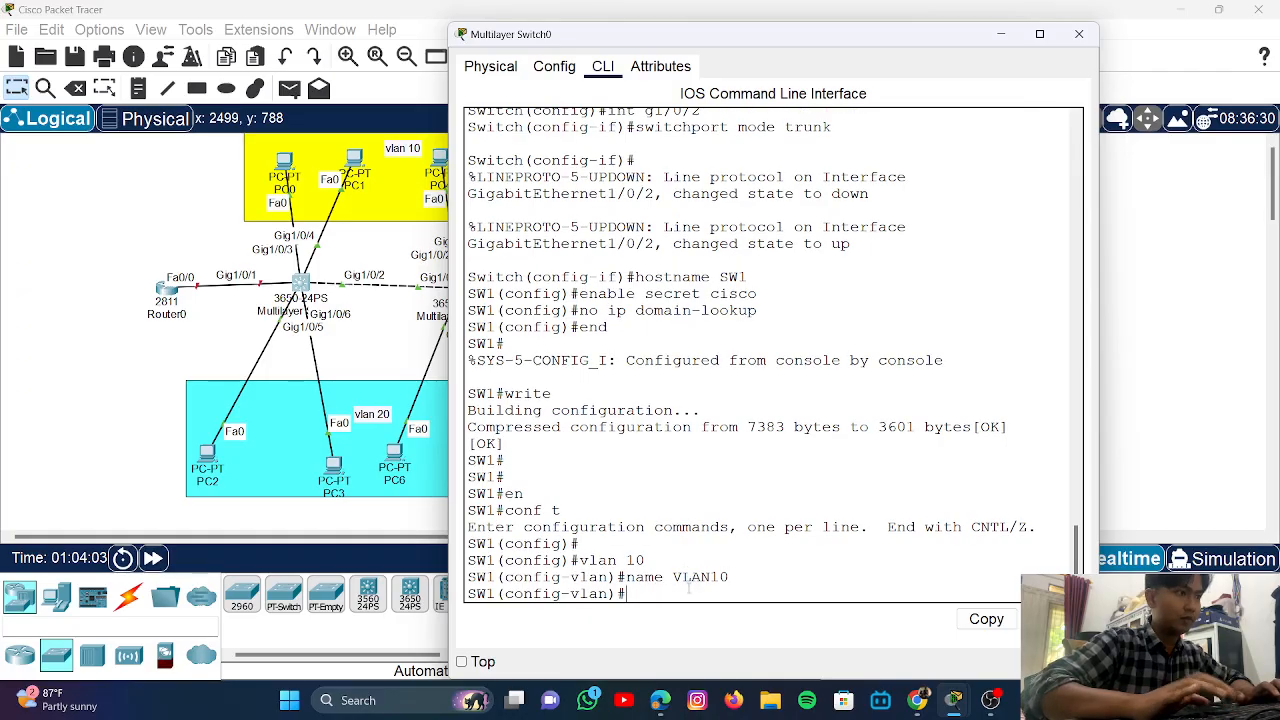
type("vlan 20")
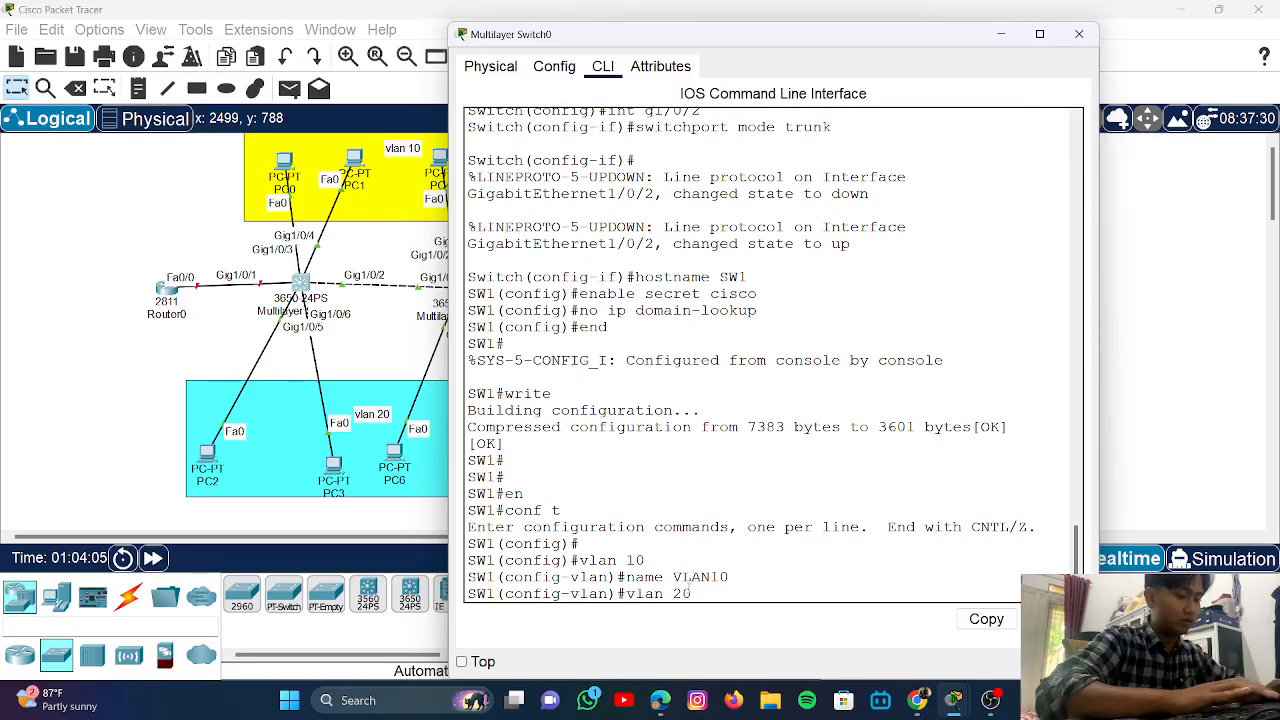
key("Return")
- Give VLAN 20 the name VLAN20
type("\\")
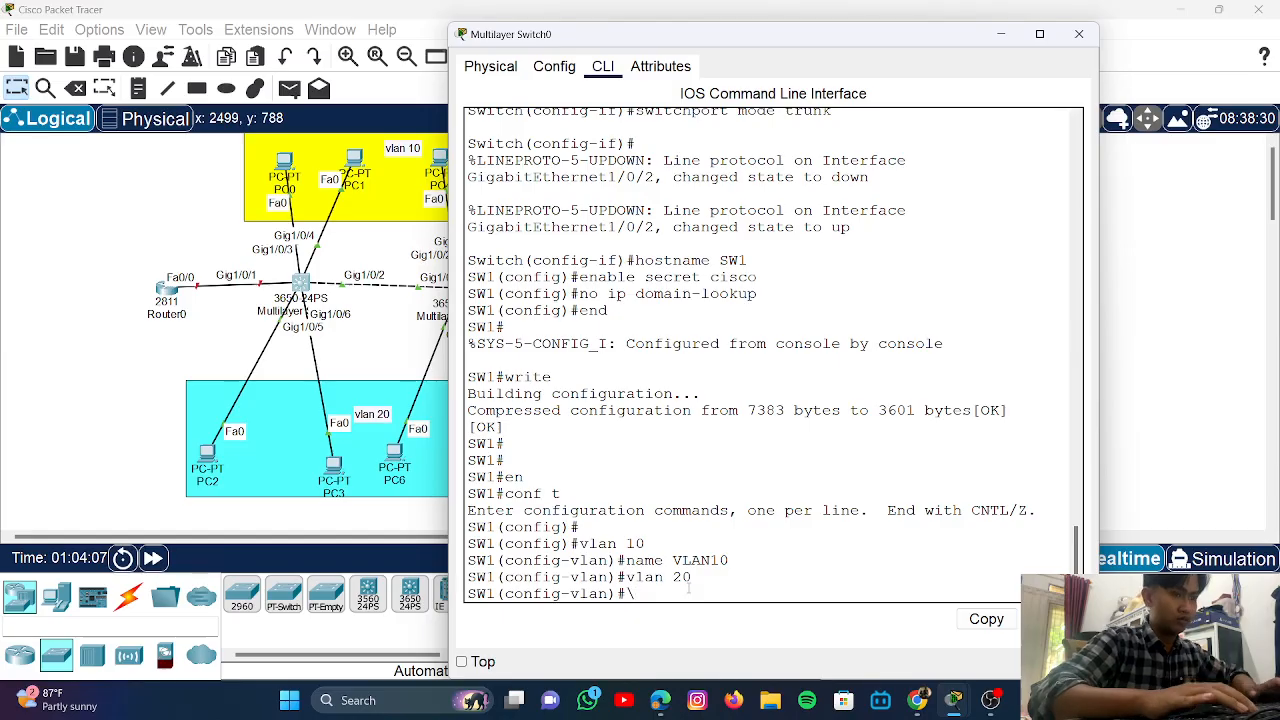
key("BackSpace")
type("nam")
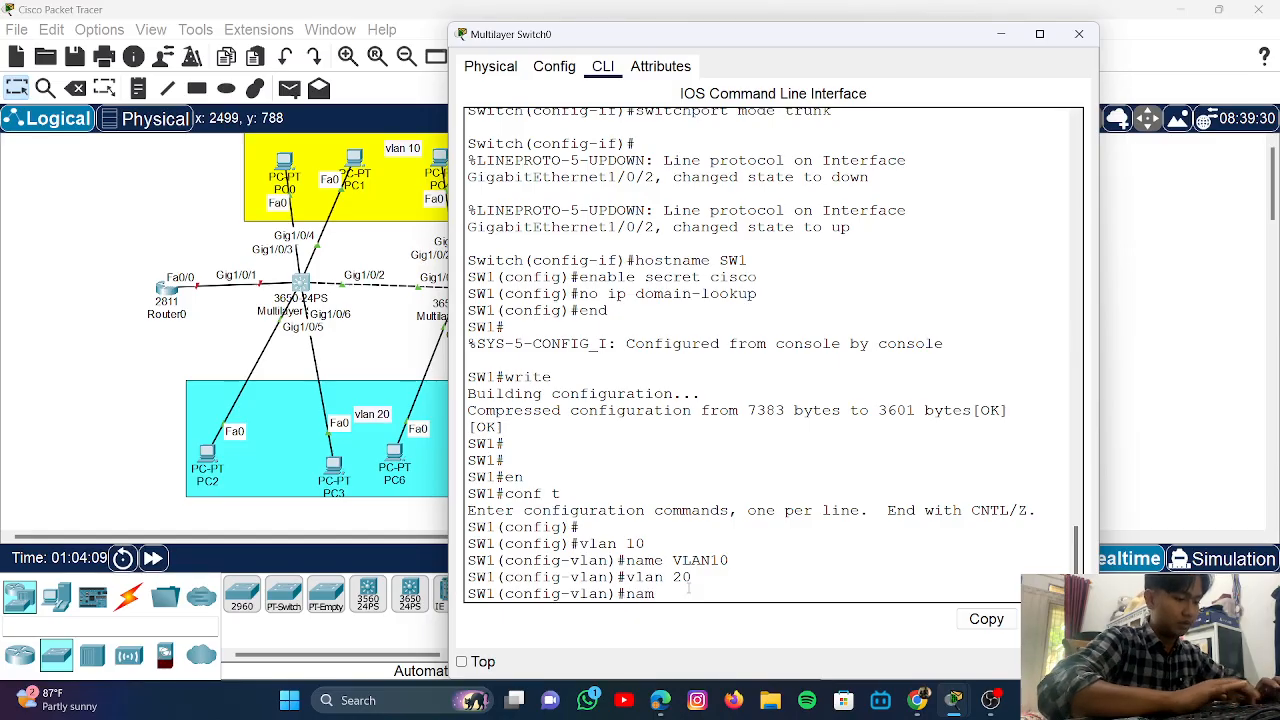
type("e")
type("N 20")
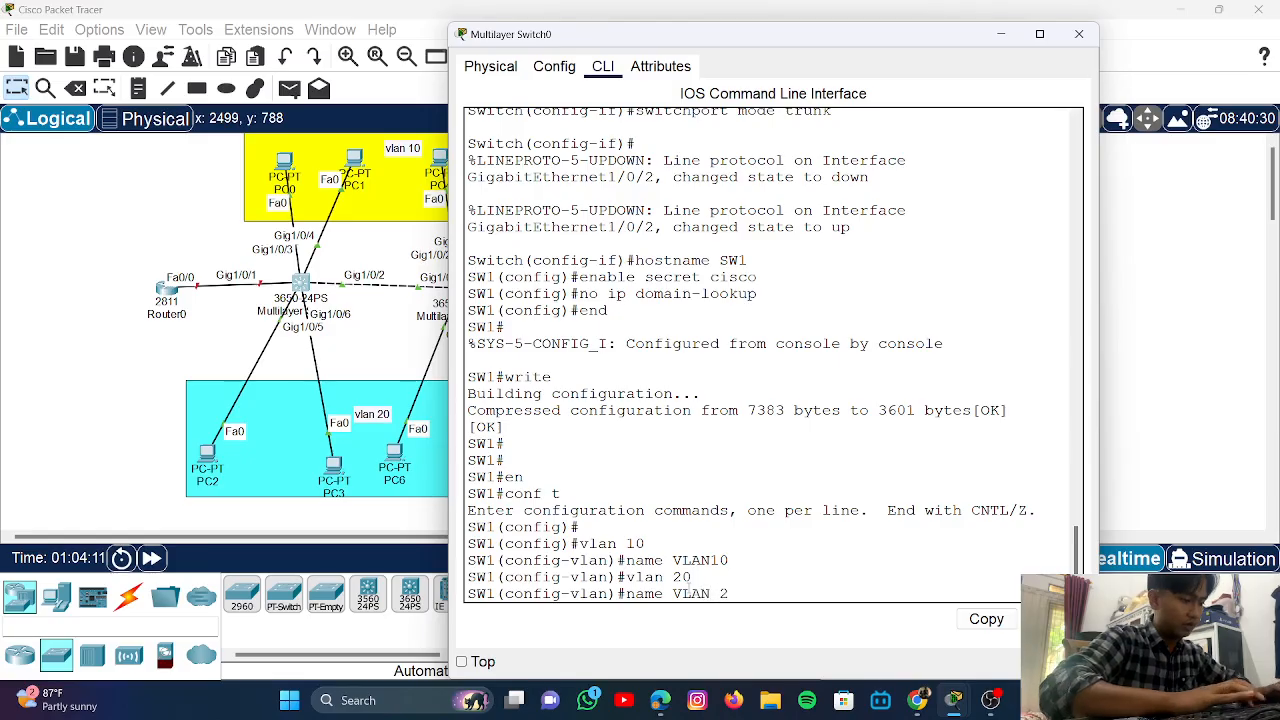
key("BackSpace")
key("BackSpace")
key("BackSpace")
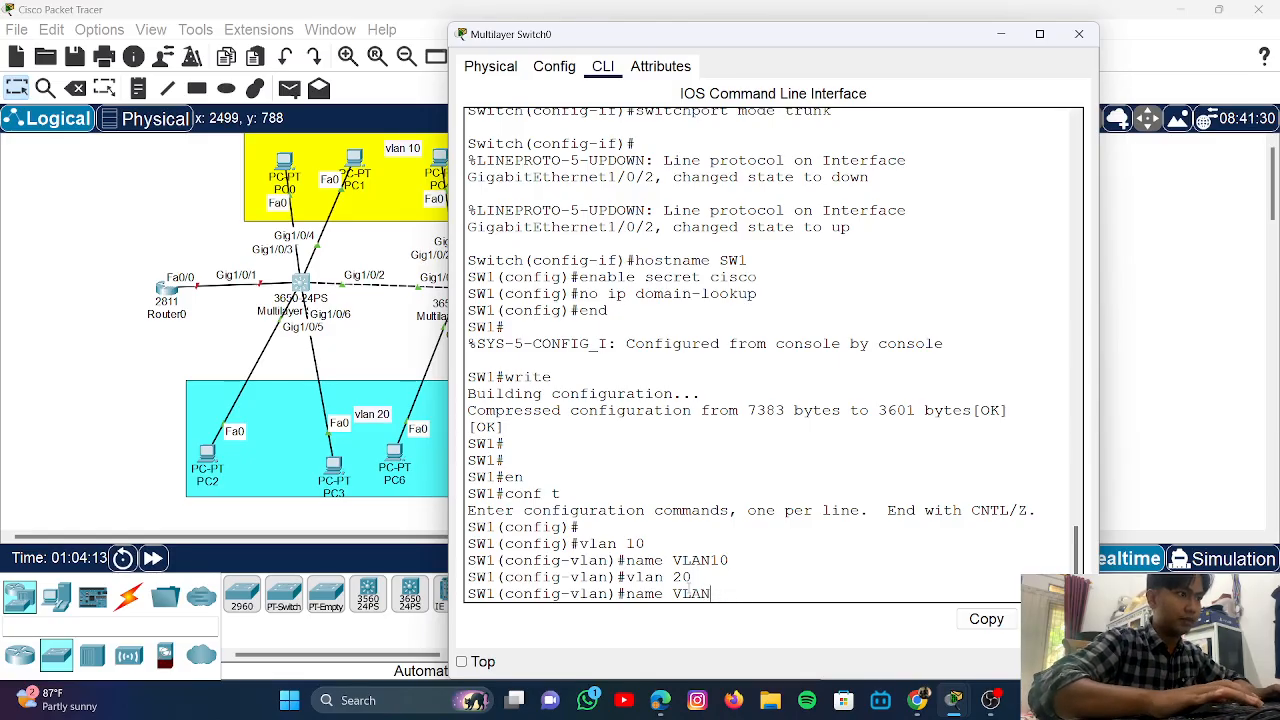
type("20")
key("Return")
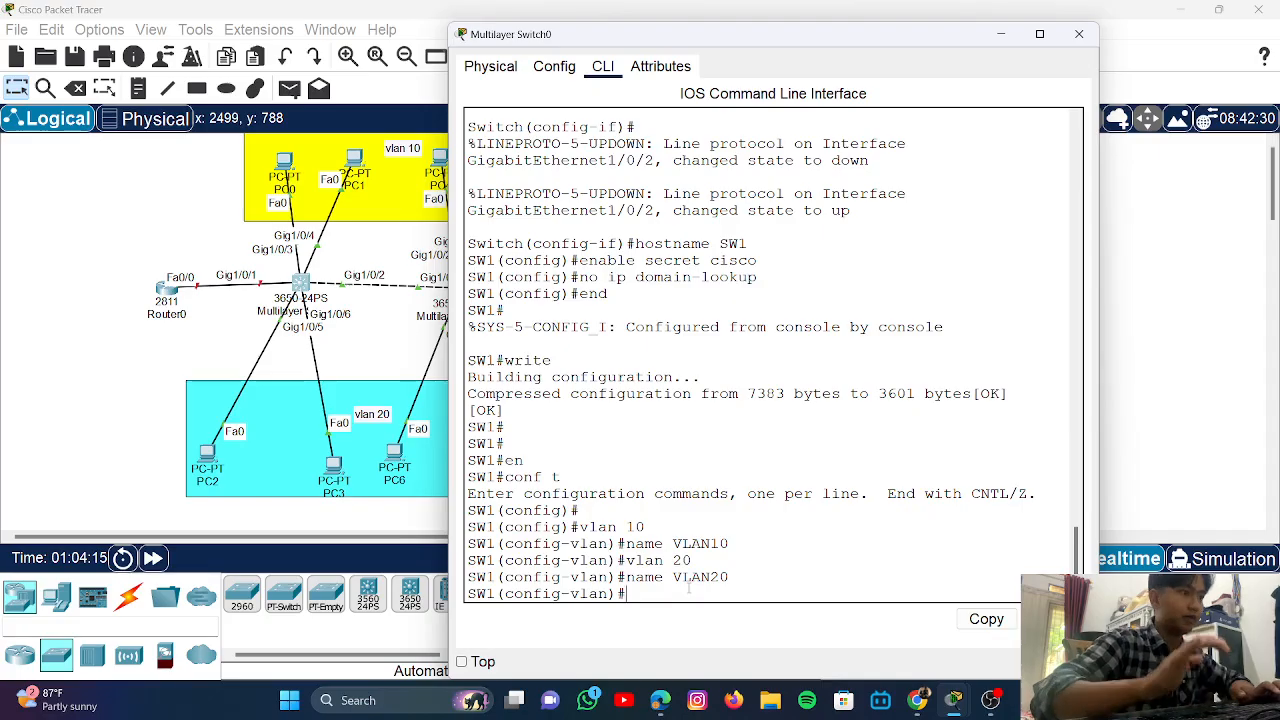
- Create VLAN 30 named VLAN30 and bring the topology back into view
type("vlan")
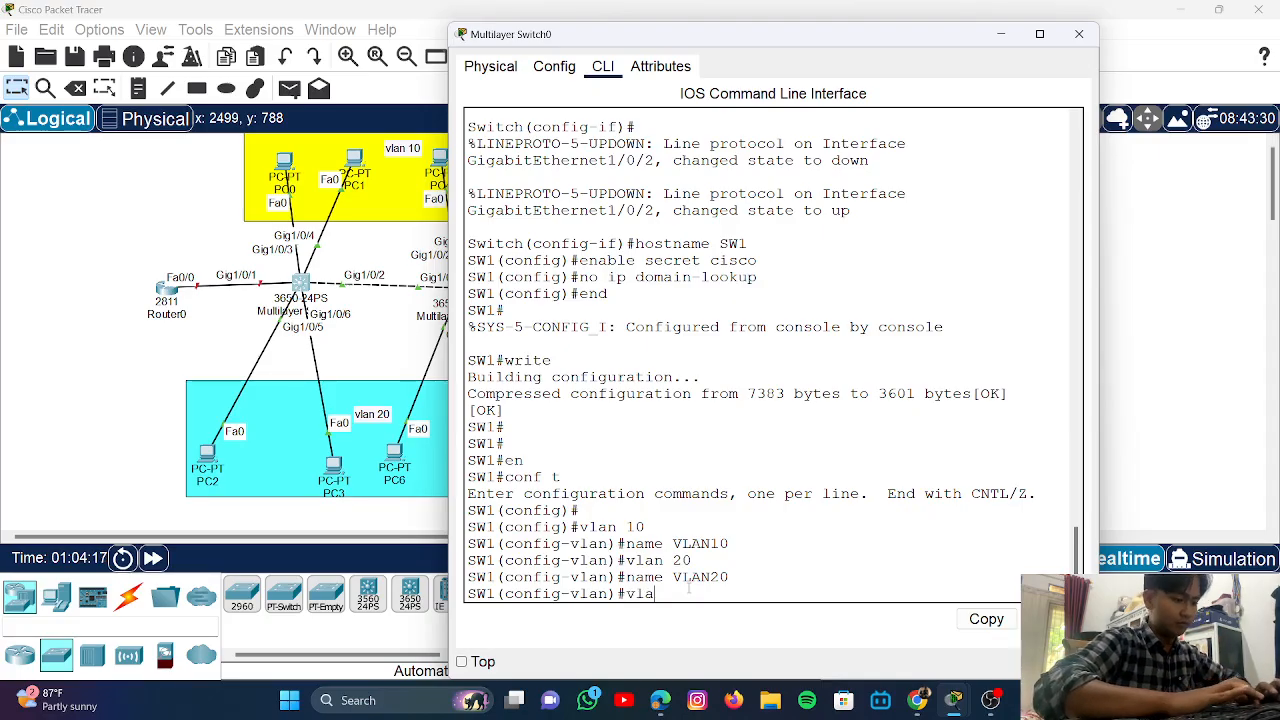
type(" 30")
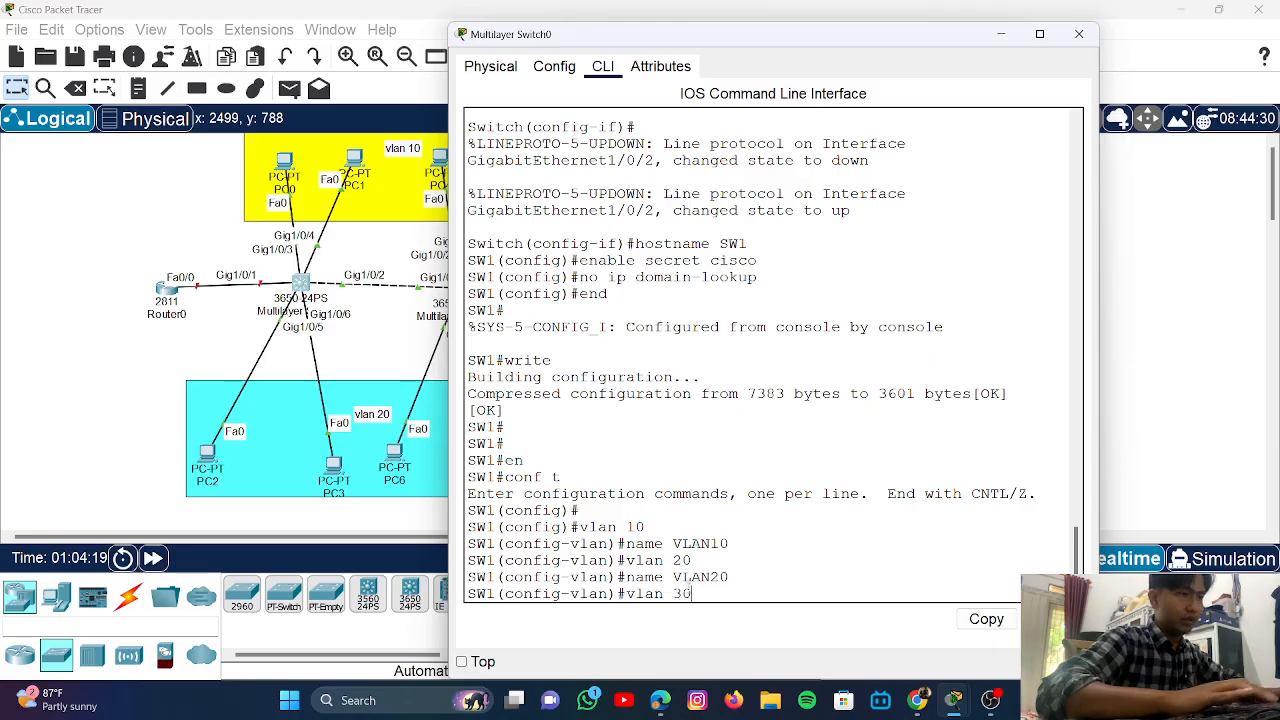
key("Return")
type("name ")
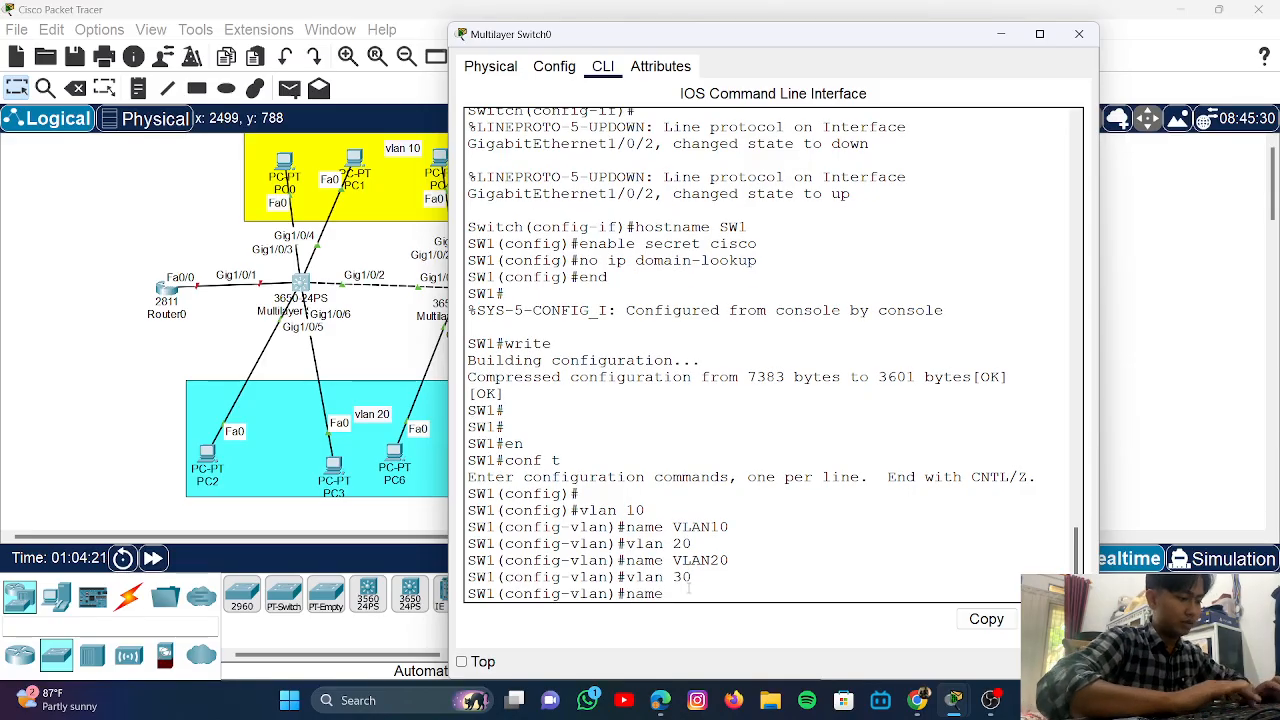
type("VLAN")
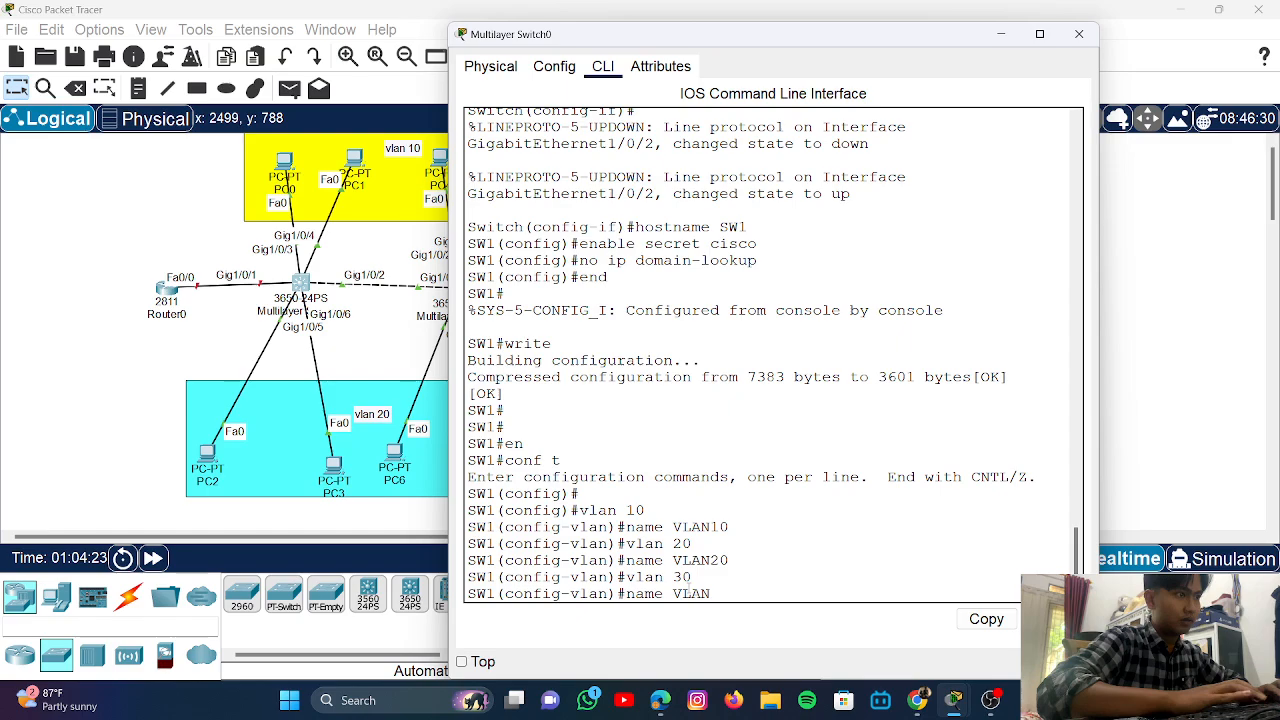
type("3")
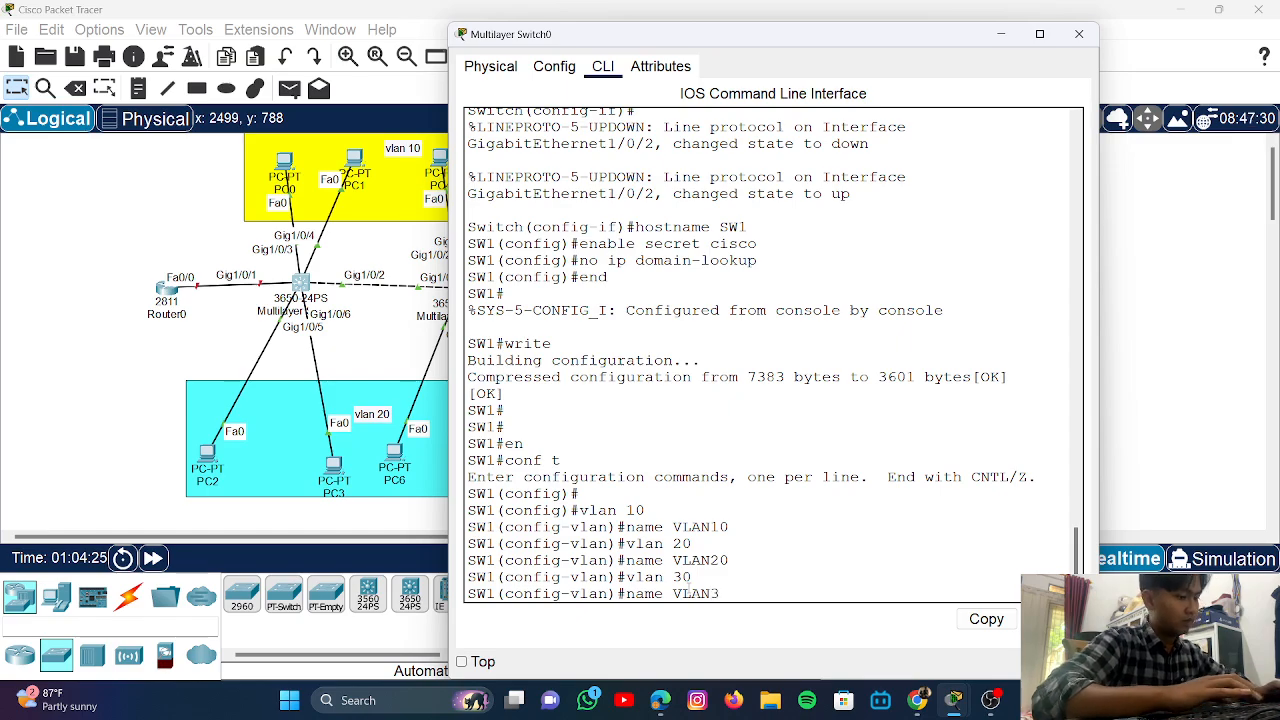
type("0")
key("Return")
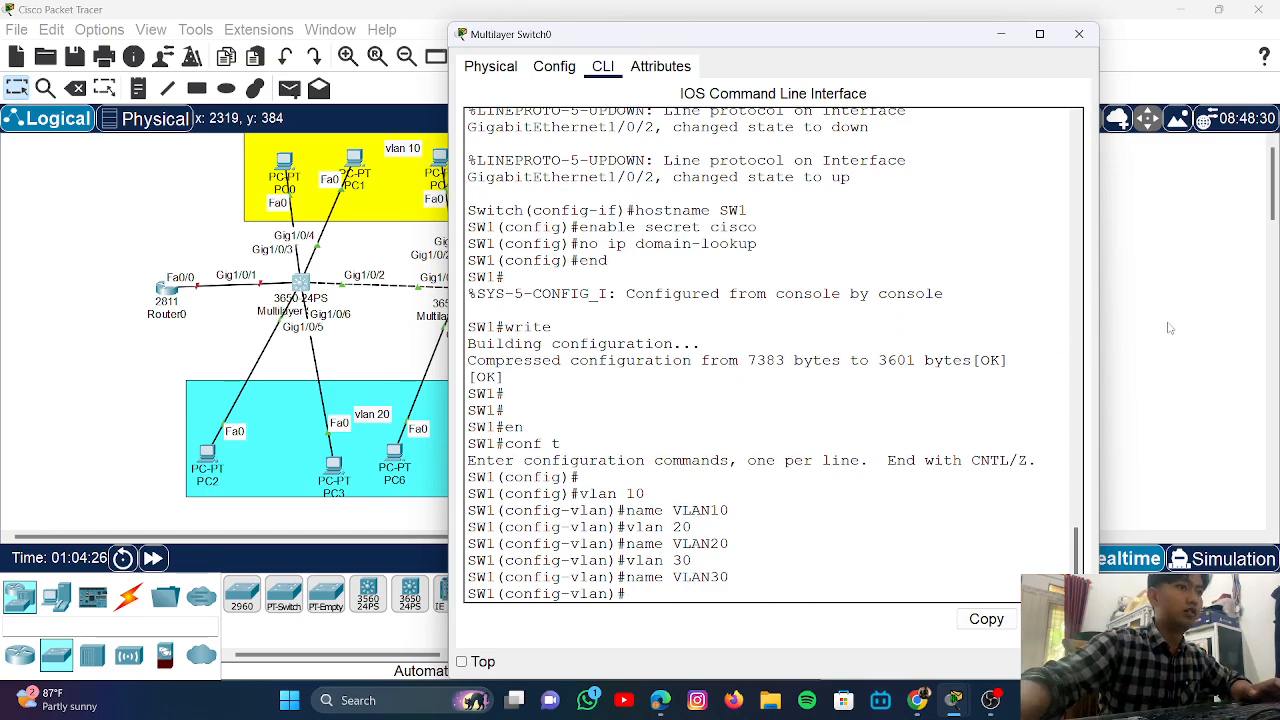
left_click(1160, 335)
- Open Multilayer Switch1's CLI and enter global configuration mode with conf t
left_click(462, 294)
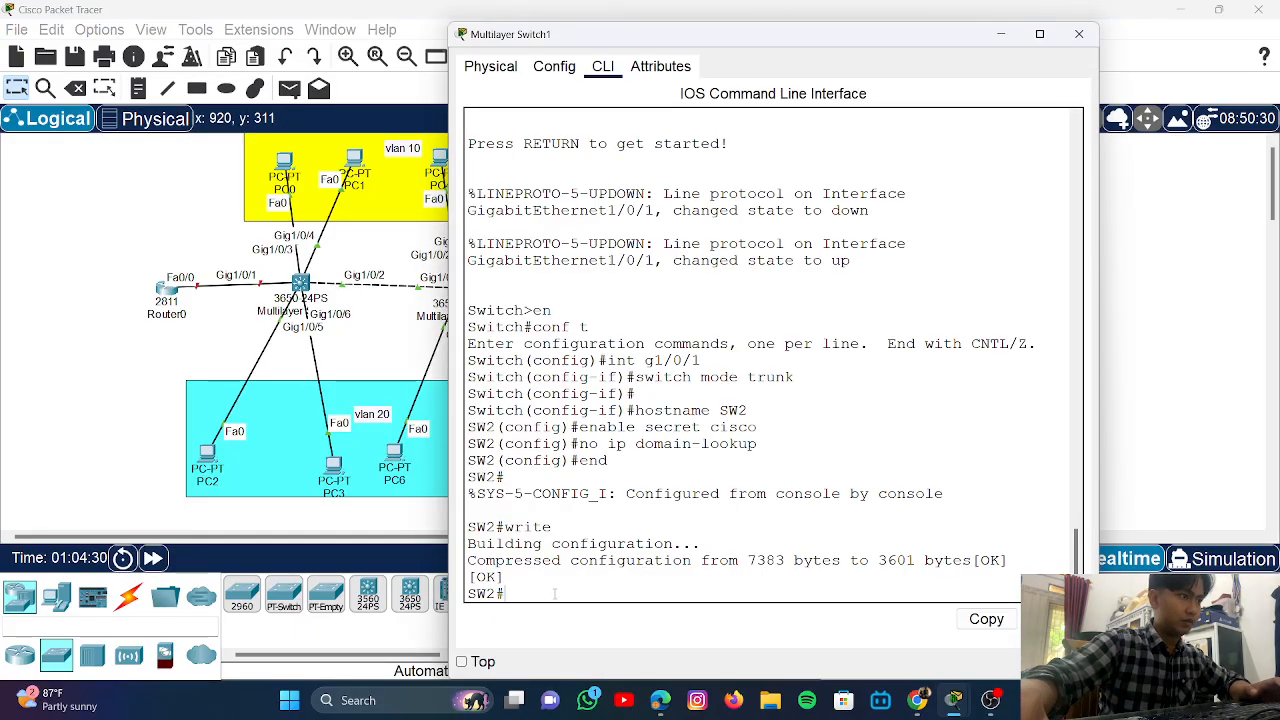
type("conf")
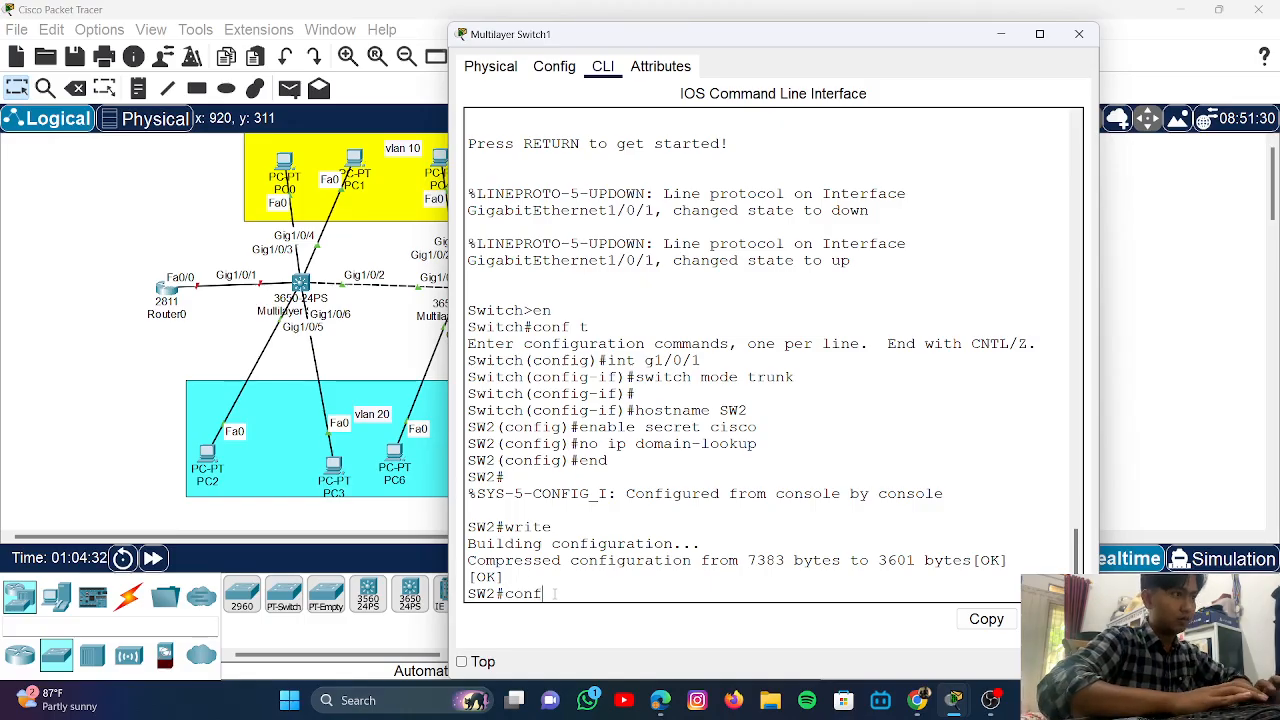
type(" t")
key("Return")
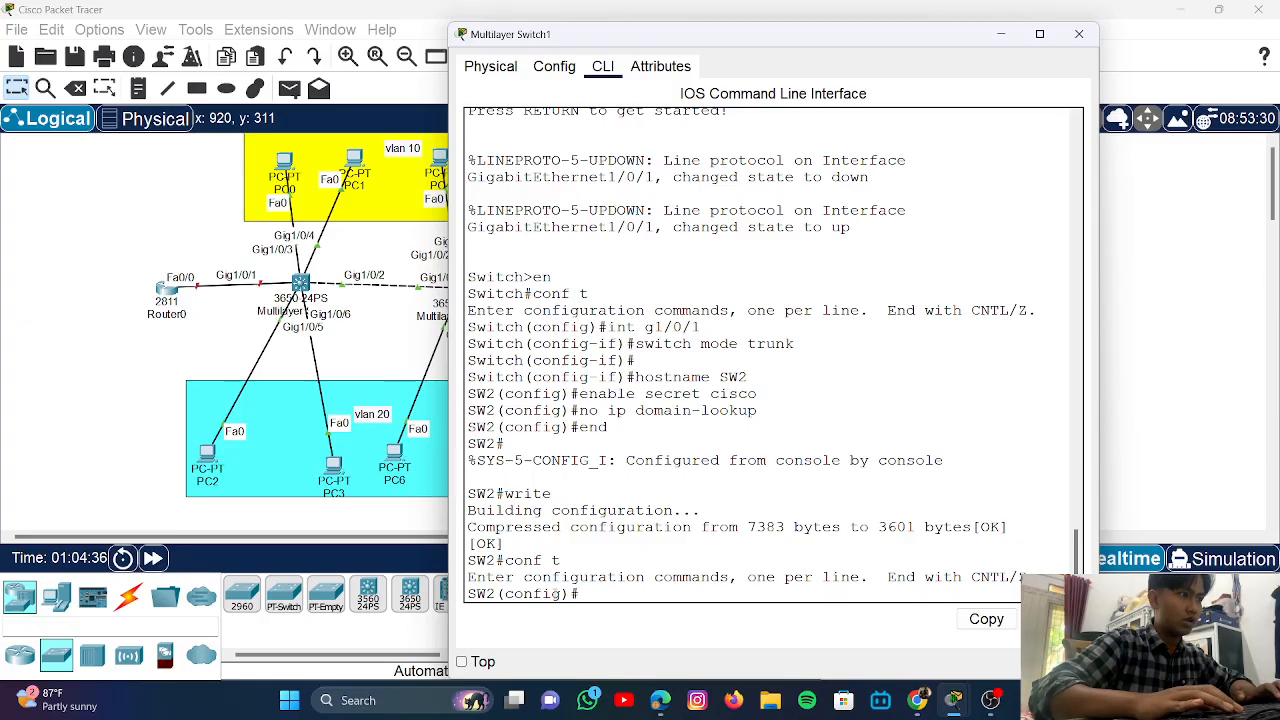
key("Return")
key("Return")
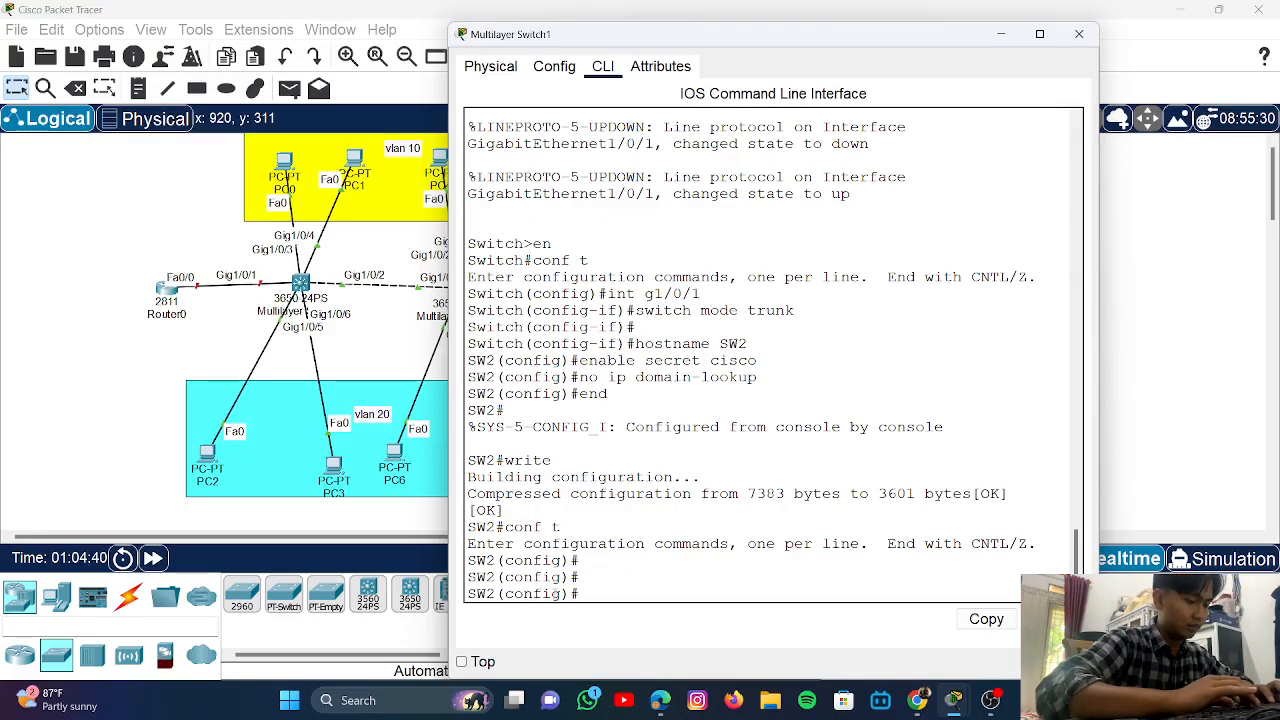
- Create VLAN 10 on SW2 named VLAN10
type("vlan")
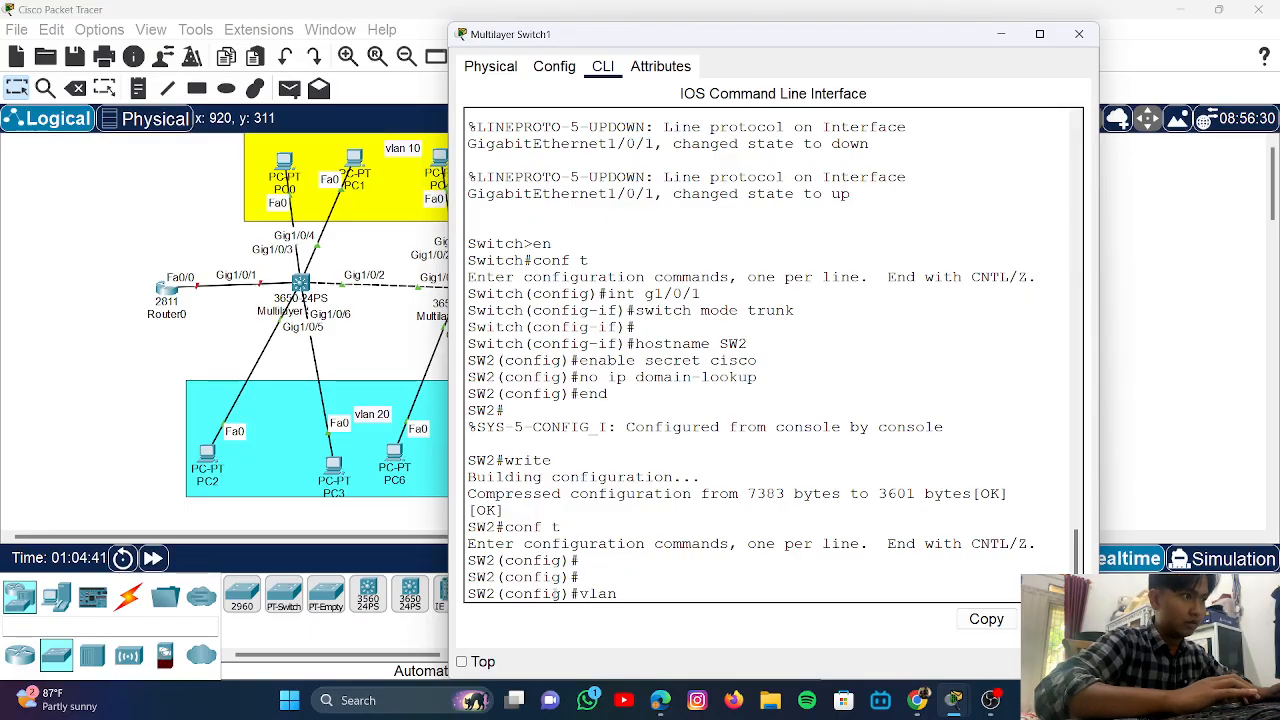
type(" 10")
key("Return")
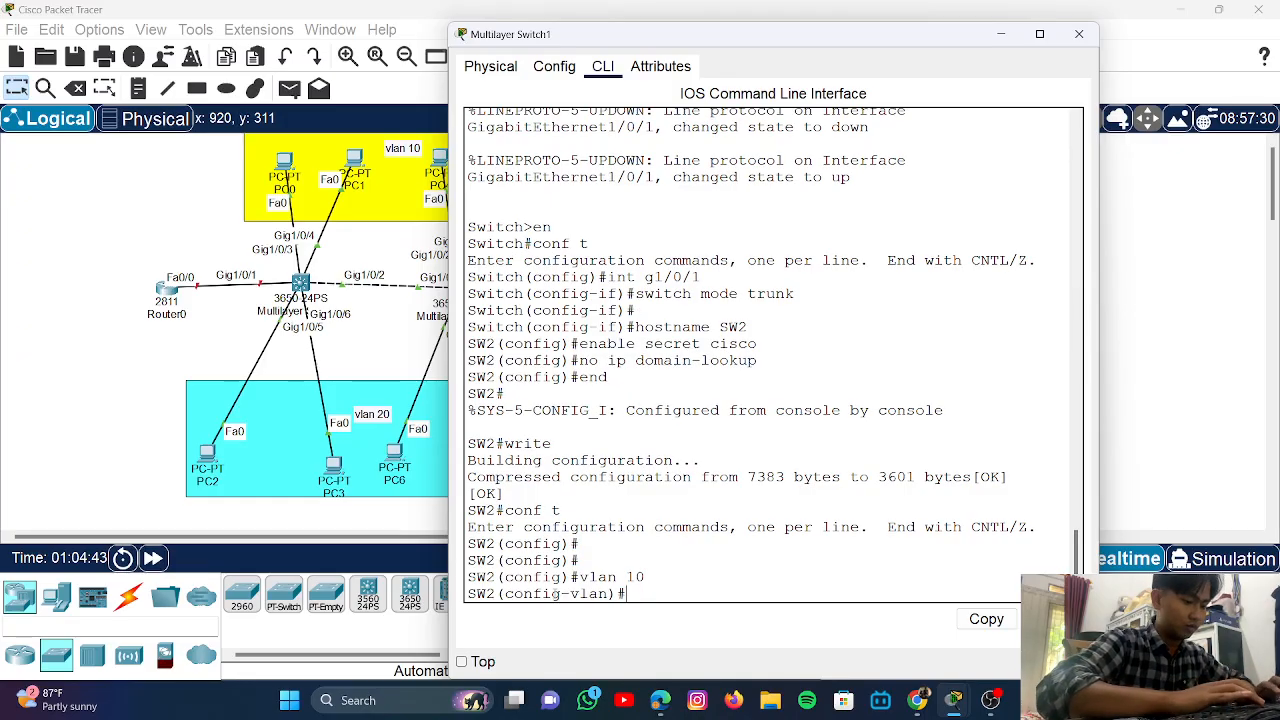
type("nam")
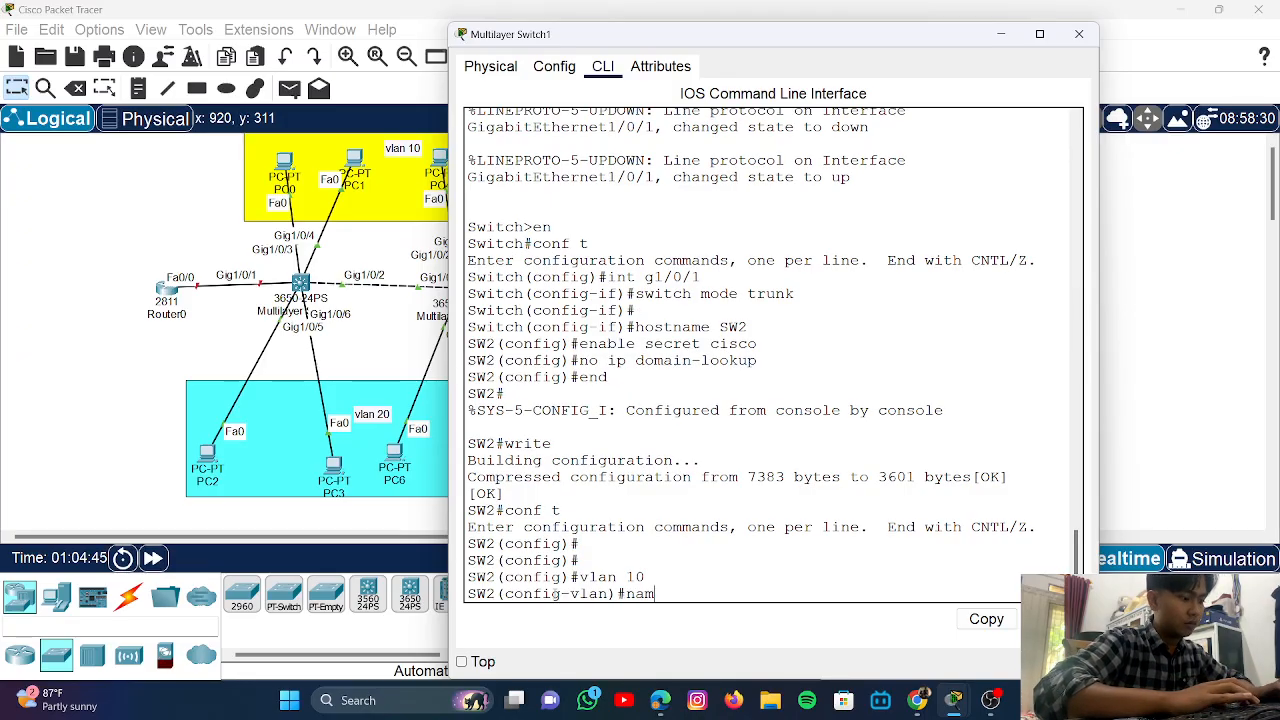
type("e VLA")
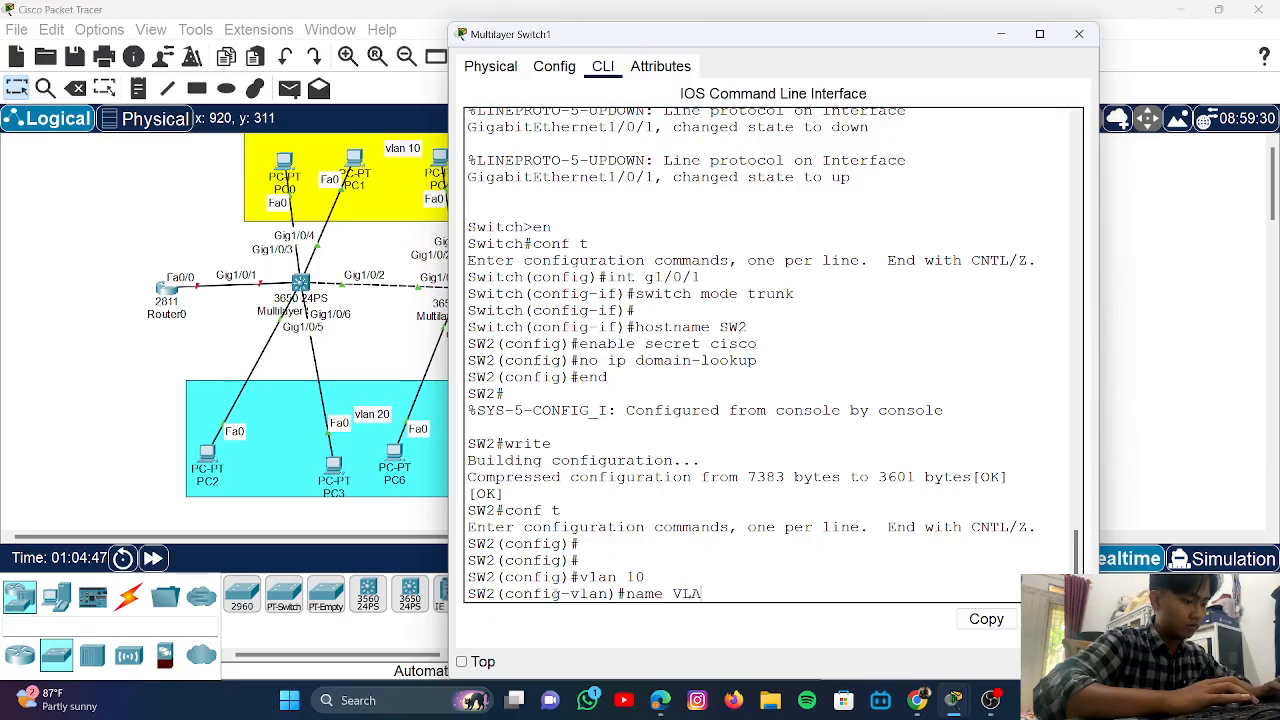
type("N 2")
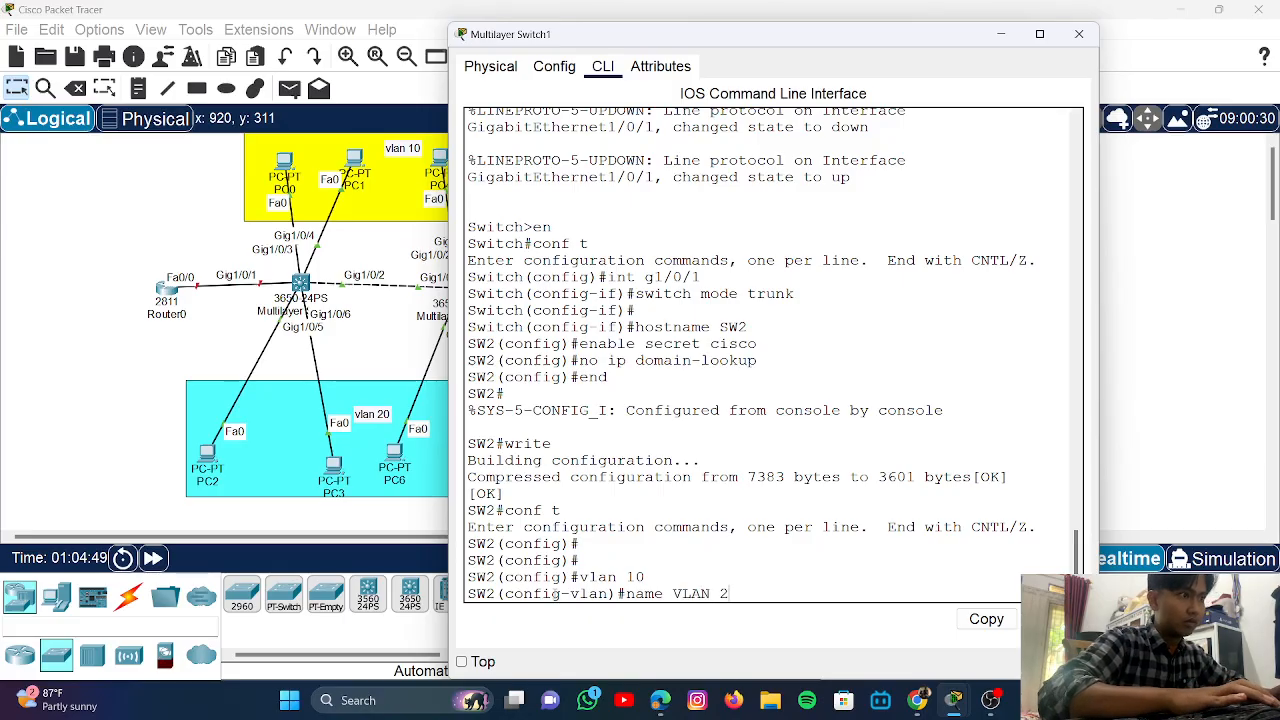
key("BackSpace")
key("BackSpace")
type("10")
key("Return")
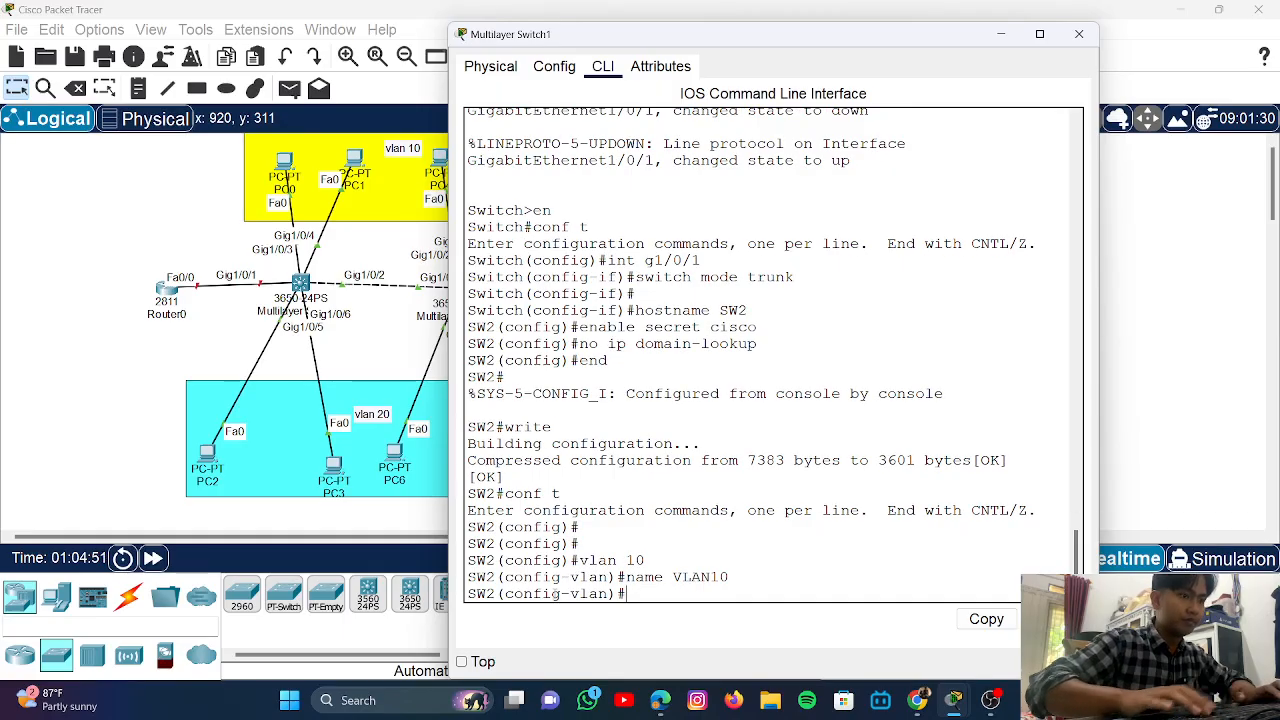
- Create VLAN 20 named VLAN20
type("vlan 10")
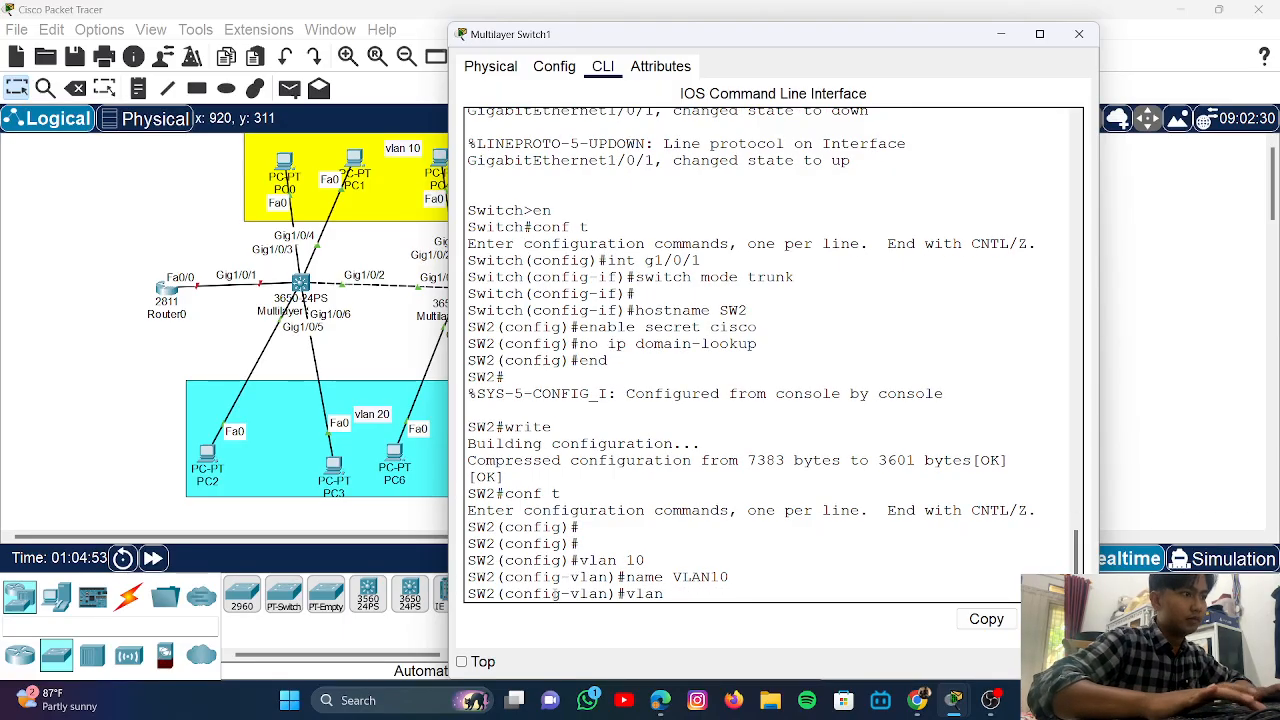
key("BackSpace")
key("BackSpace")
type("20")
key("Return")
key("Up")
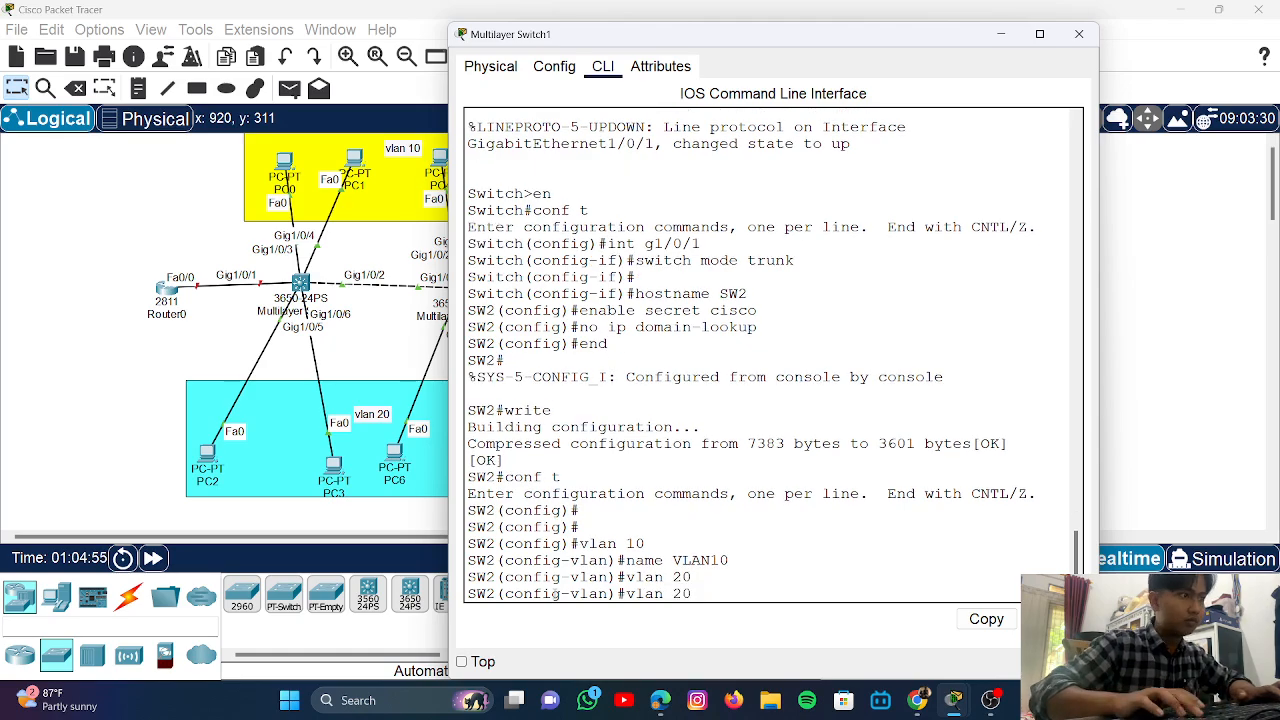
key("Up")
key("BackSpace")
key("BackSpace")
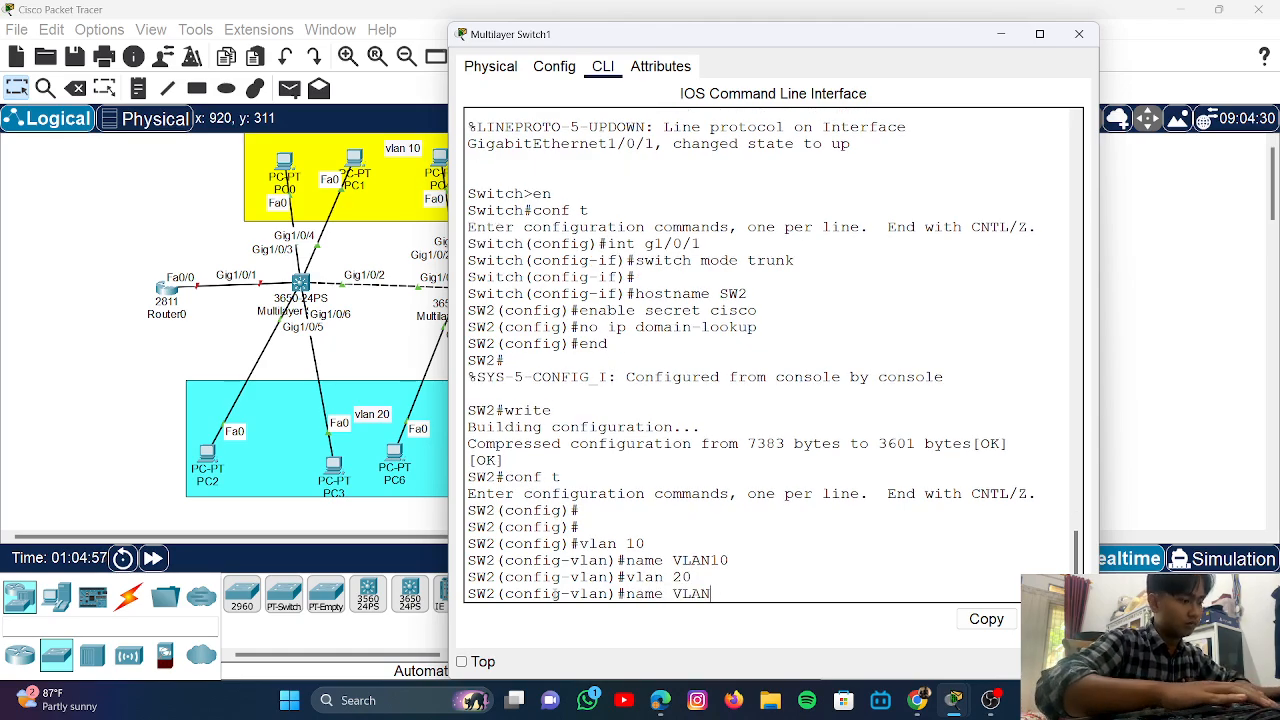
type("20")
key("Return")
- Create VLAN 30 named VLAN30
key("Up")
key("Up")
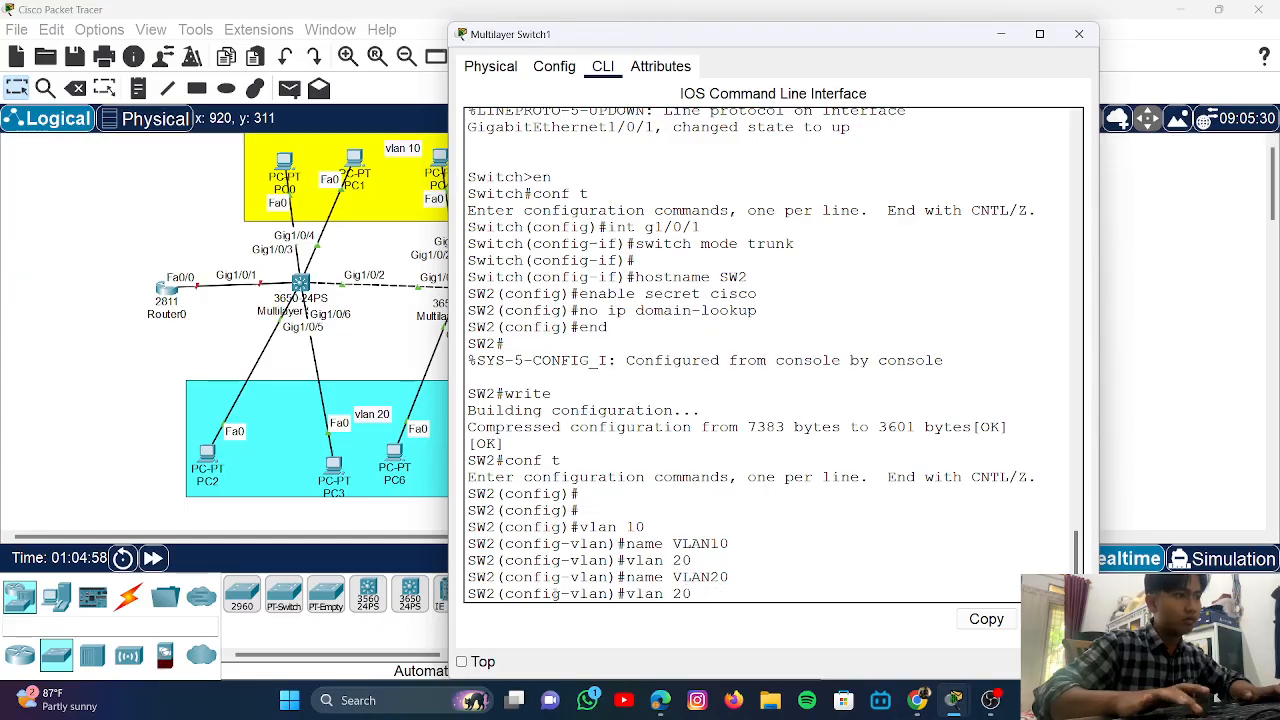
key("BackSpace")
key("BackSpace")
type("3")
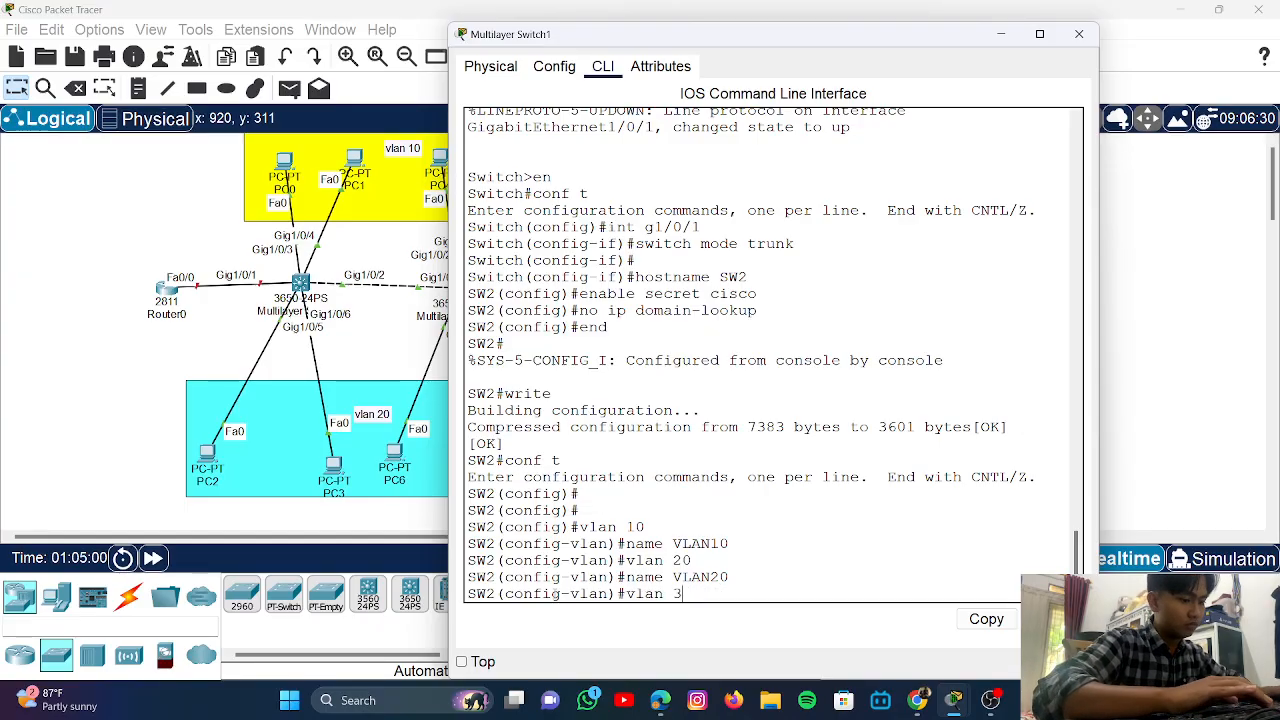
type("0")
key("Return")
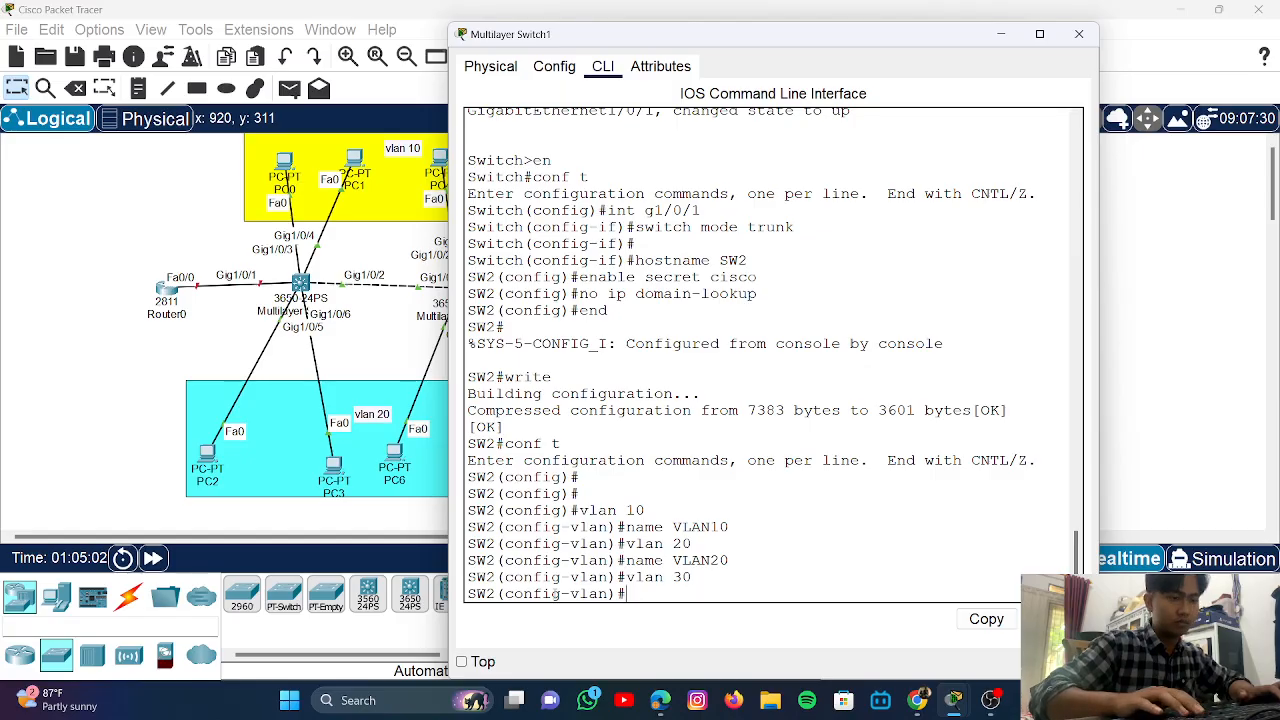
key("Up")
key("Up")
key("BackSpace")
key("BackSpace")
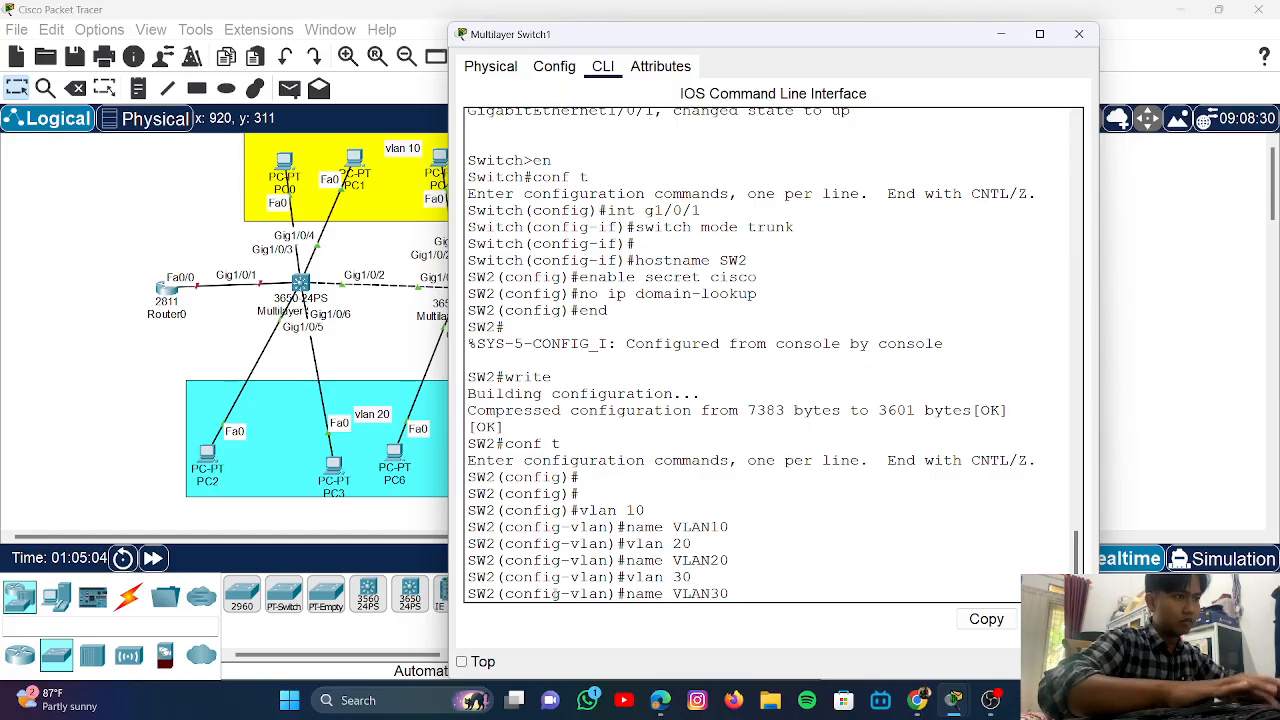
key("Return")
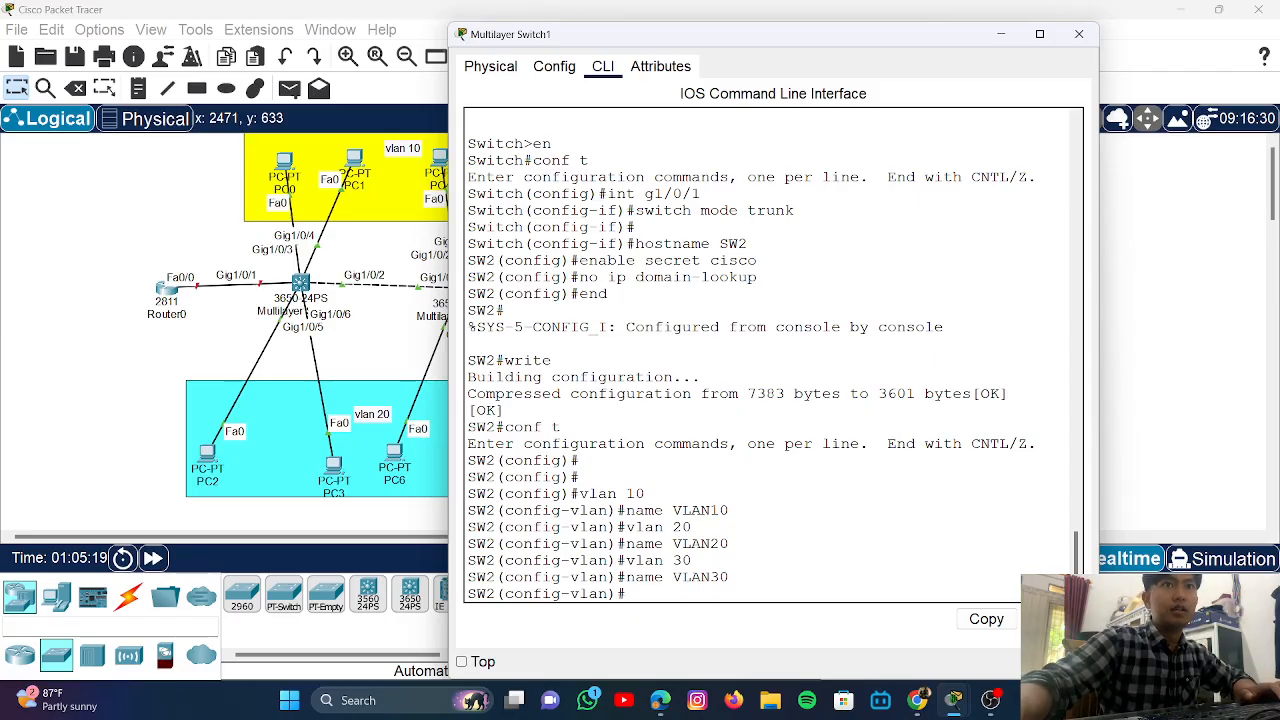
- Open Multilayer Switch0's CLI and try conf t on SW1
left_click(1166, 398)
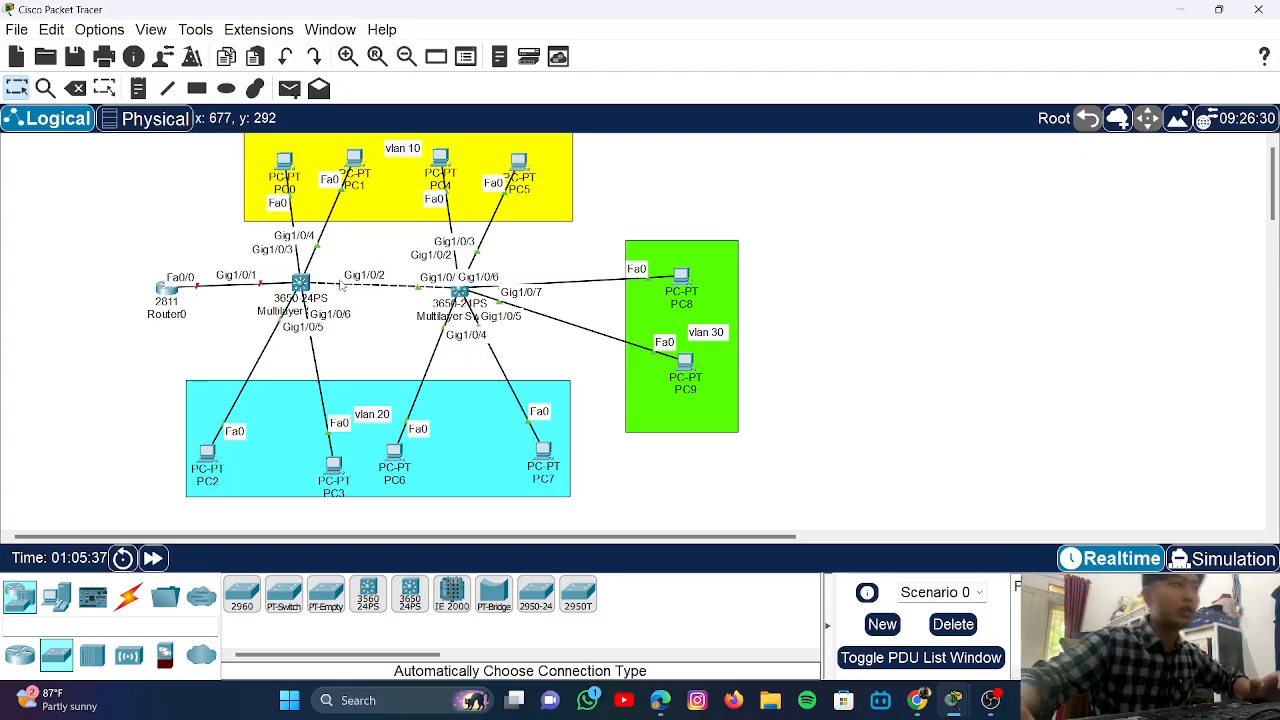
left_click(300, 285)
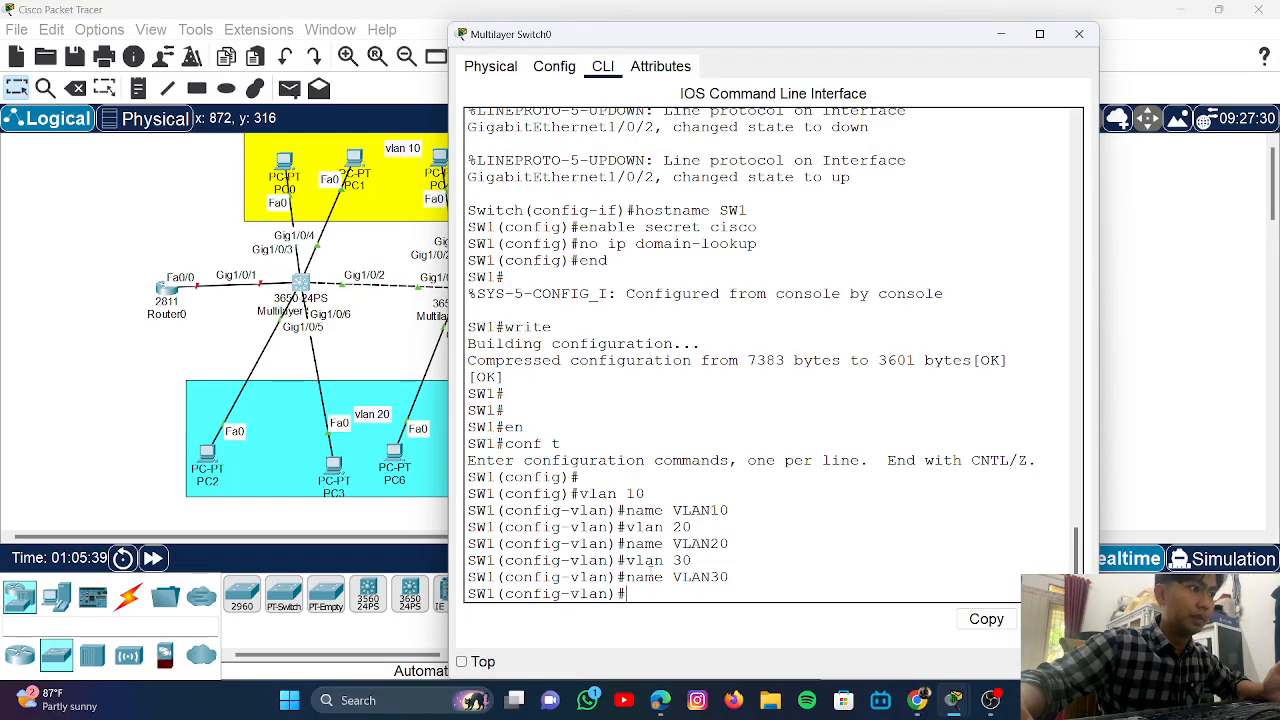
key("Return")
key("Return")
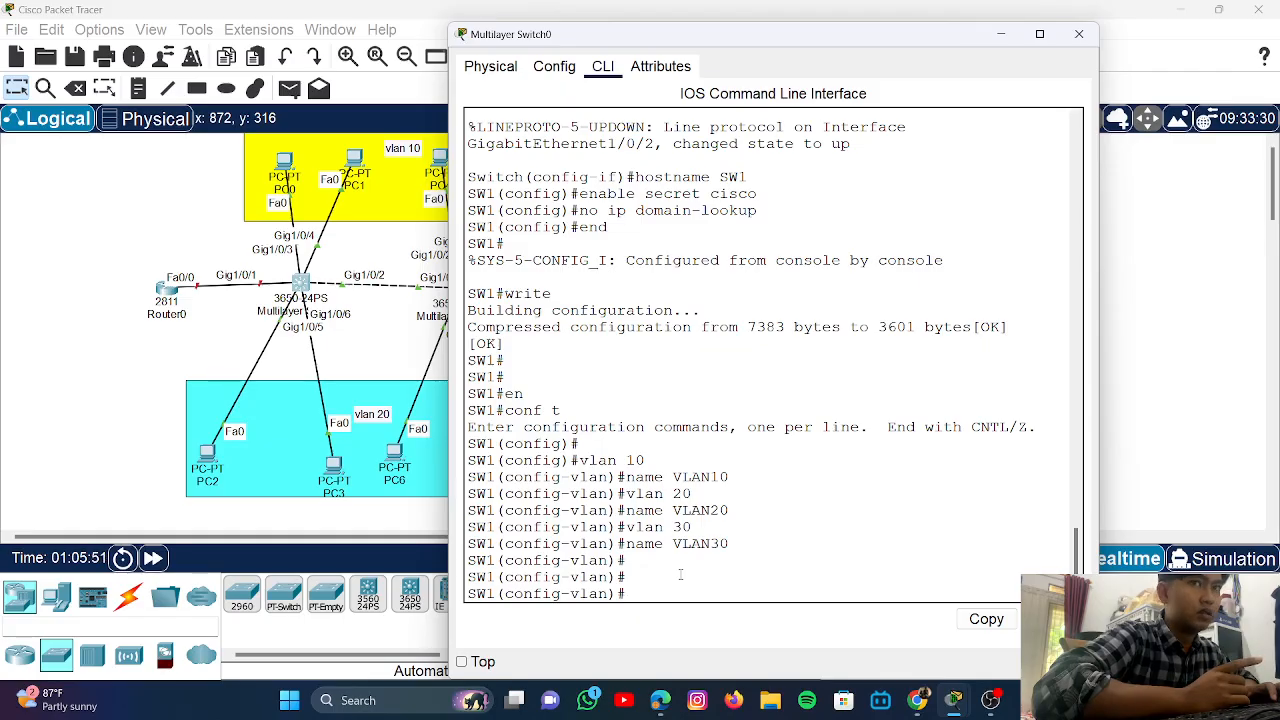
type("COP")
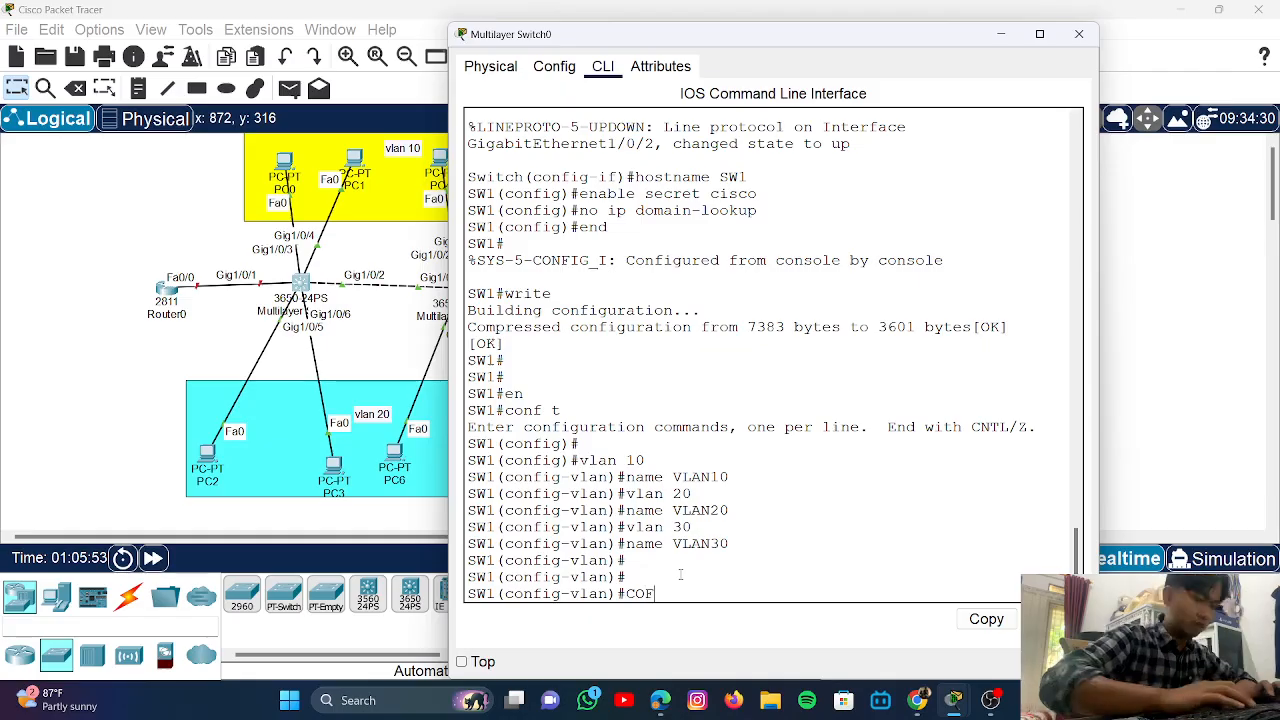
key("BackSpace")
key("BackSpace")
key("BackSpace")
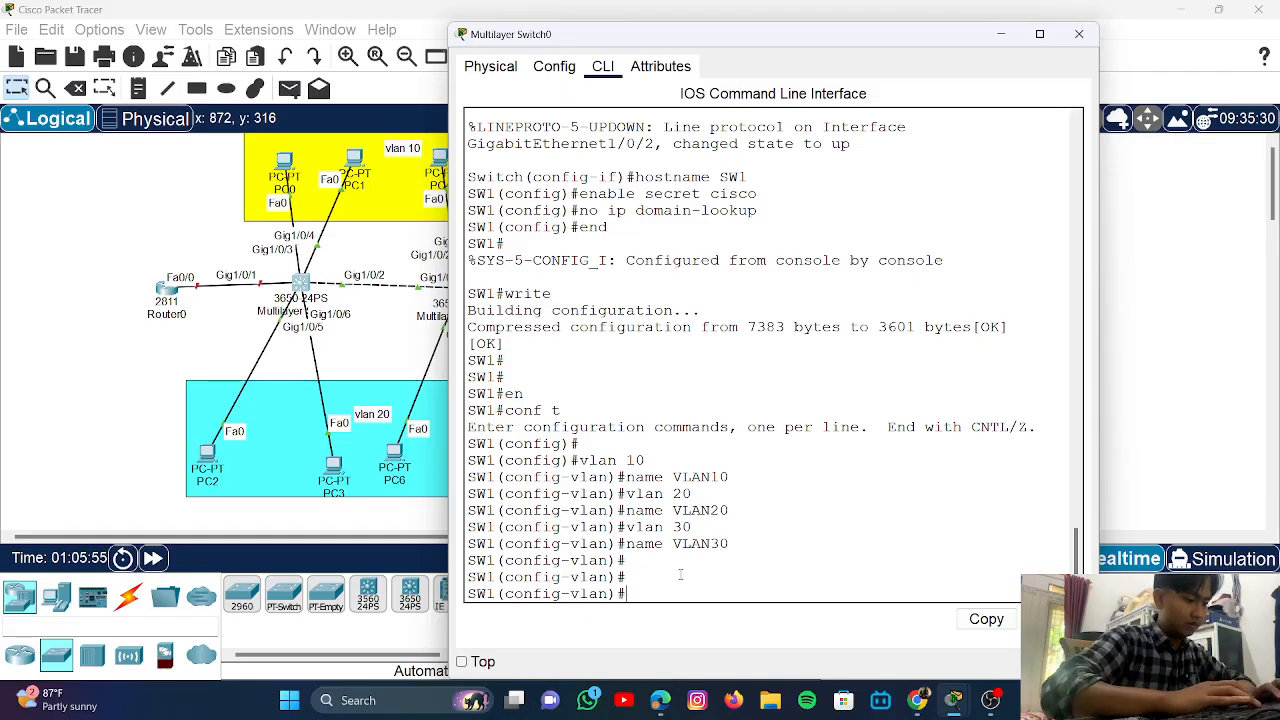
type("conf t")
key("Return")
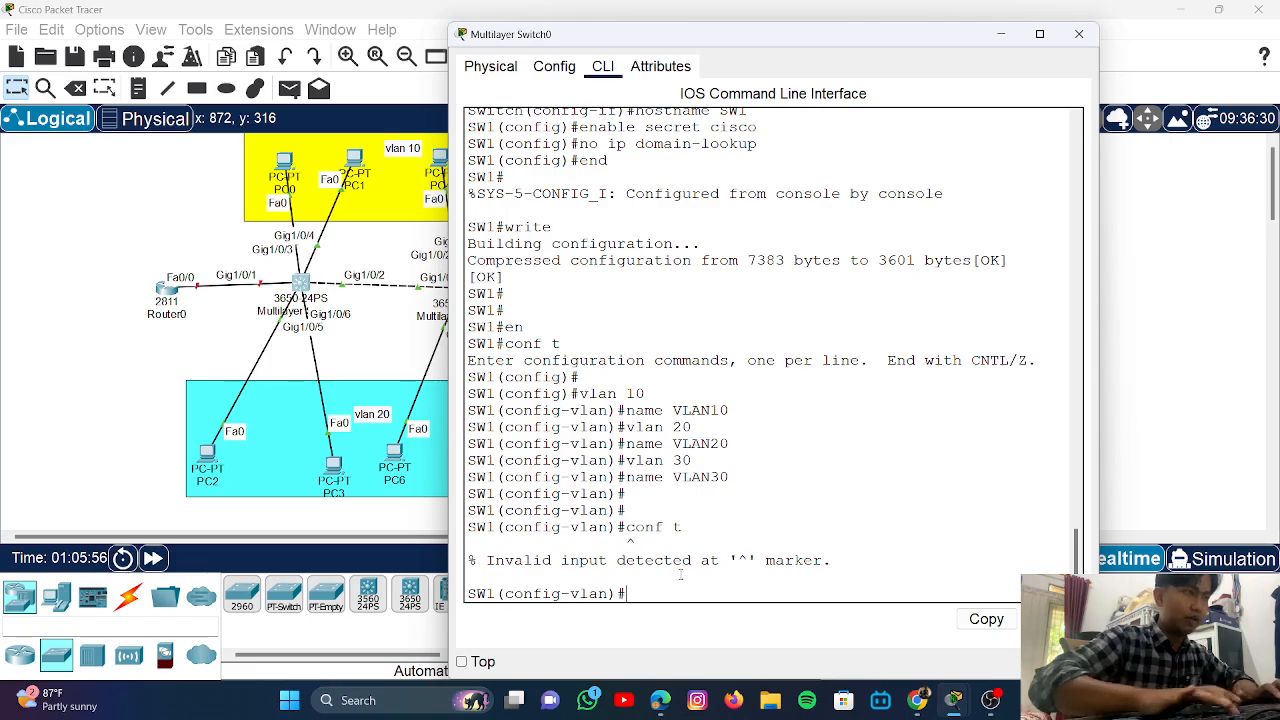
key("Return")
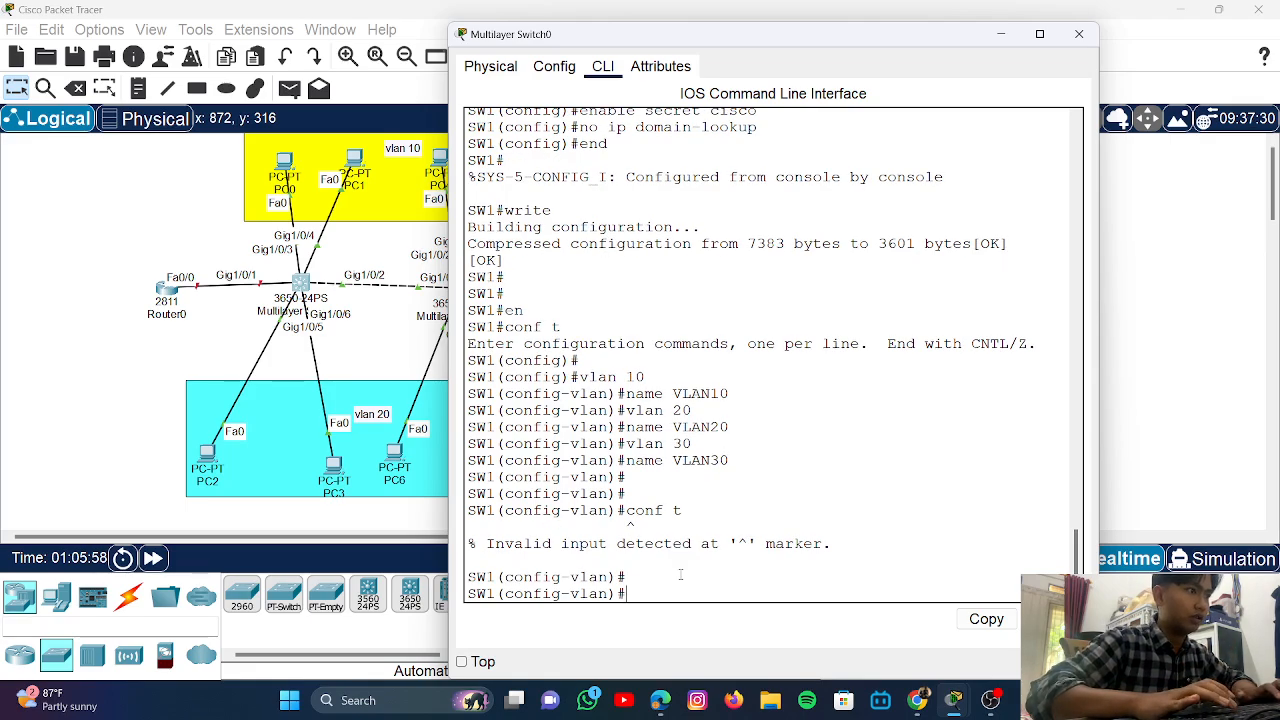
- Exit VLAN and global configuration, then re-enter global configuration with en and conf t
type("exit")
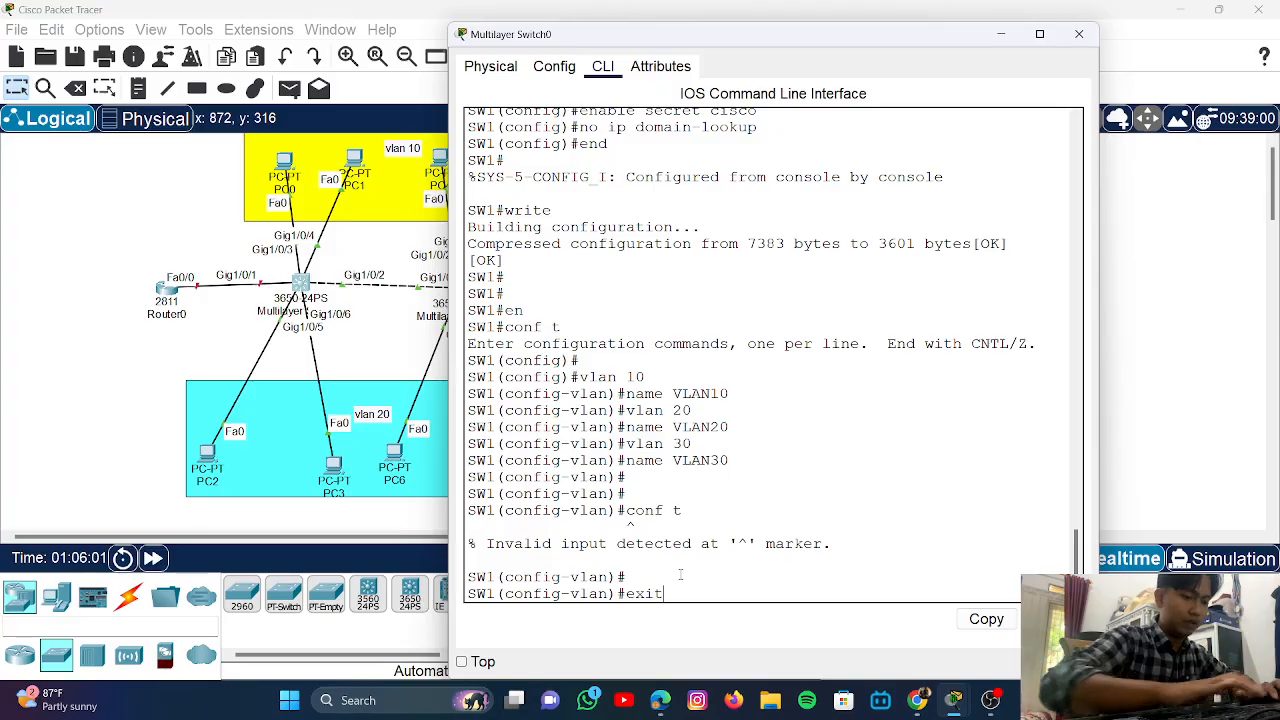
key("Return")
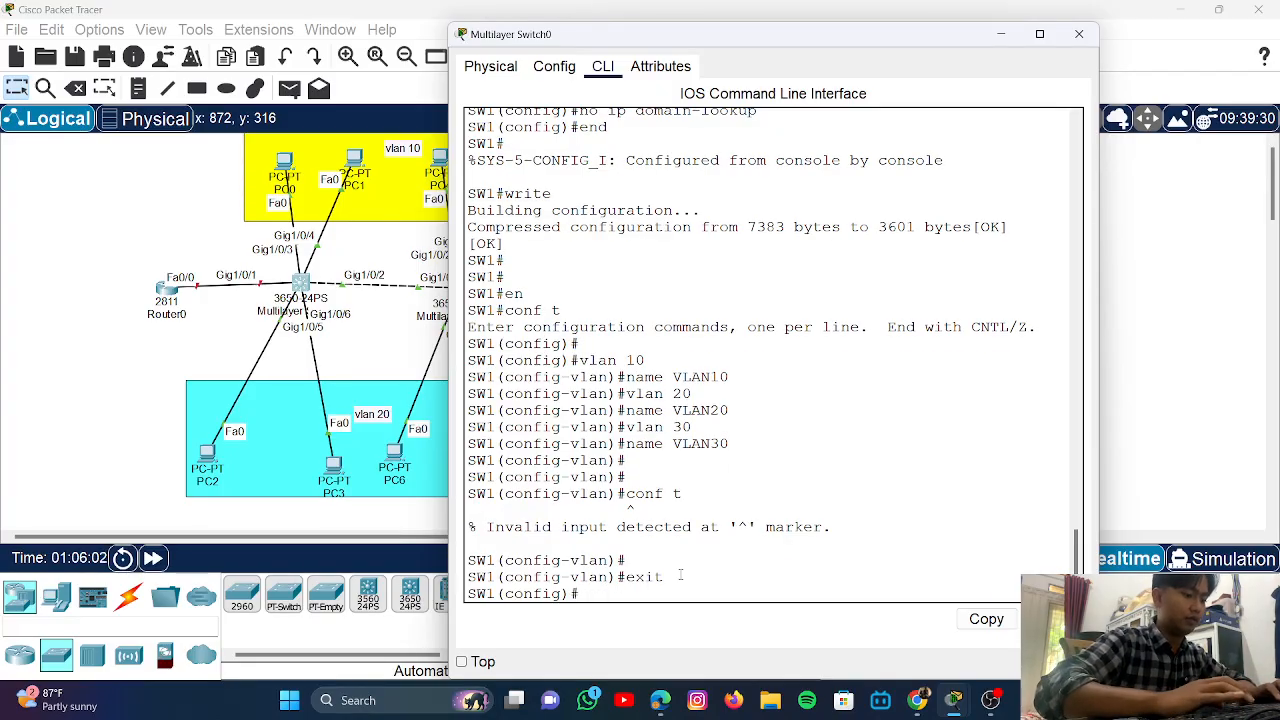
type("exu")
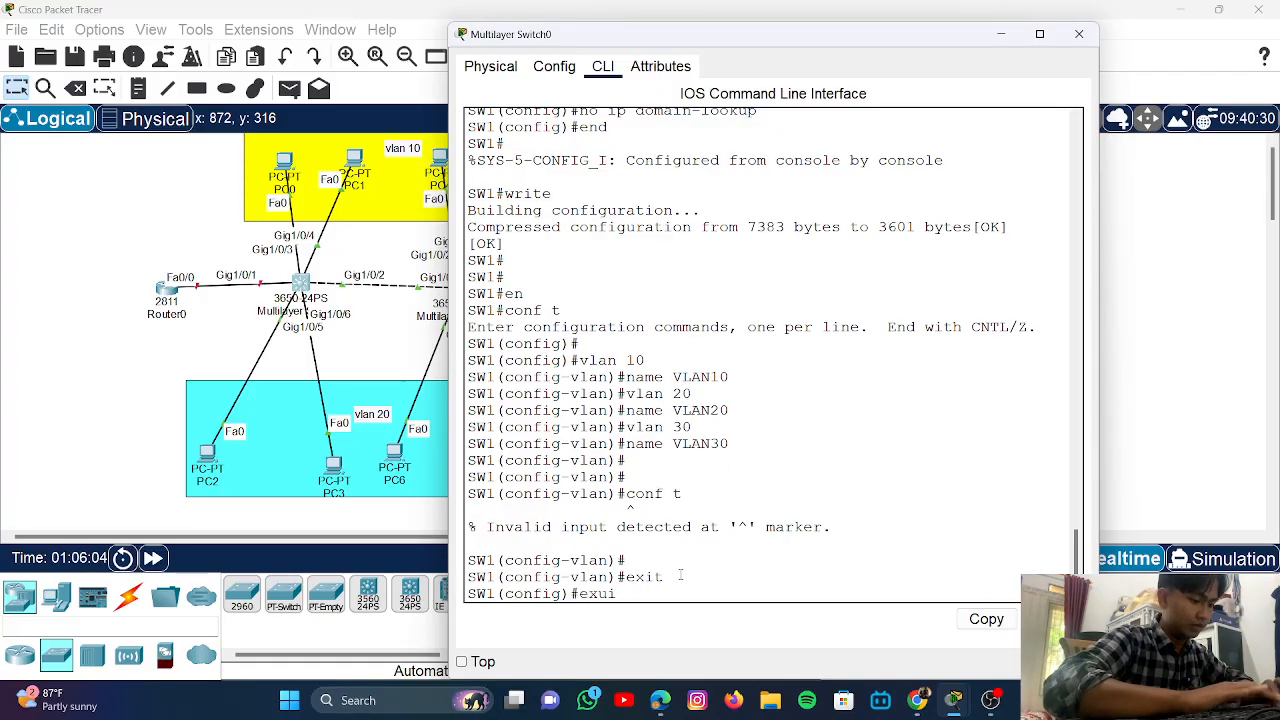
key("BackSpace")
type("i")
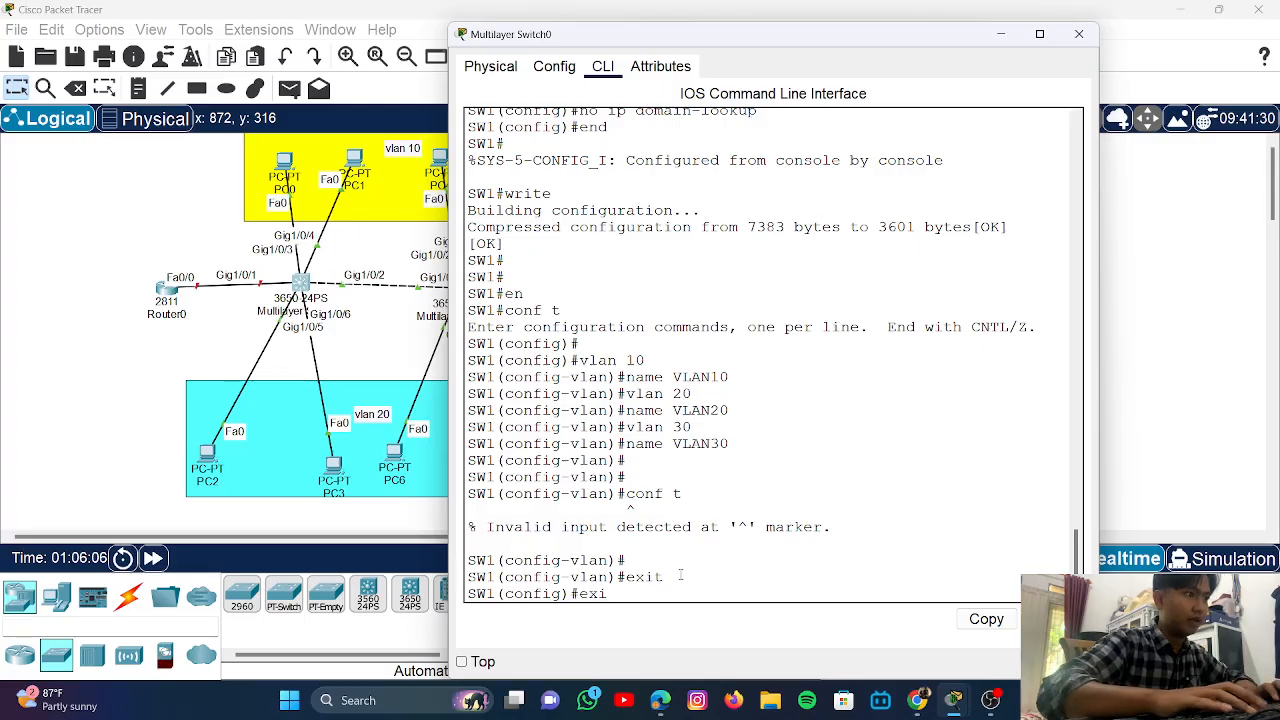
type("t")
key("Return")
key("Return")
key("Return")
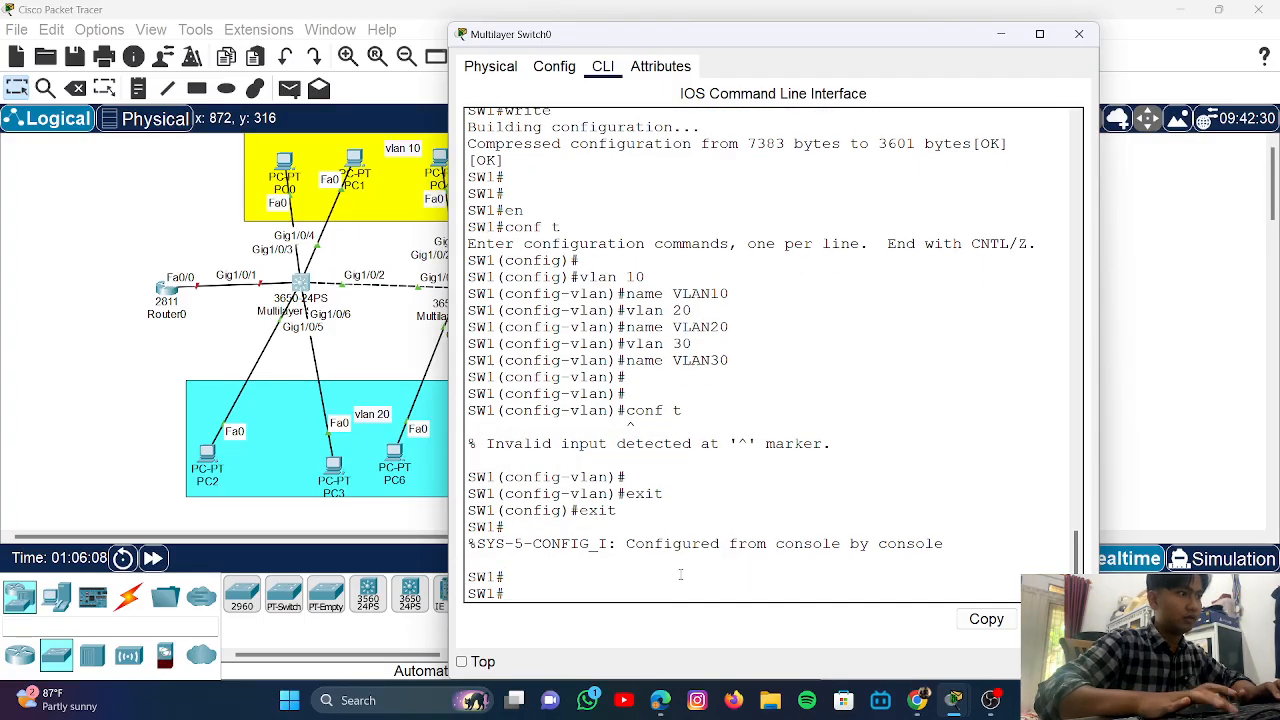
type("en")
key("Return")
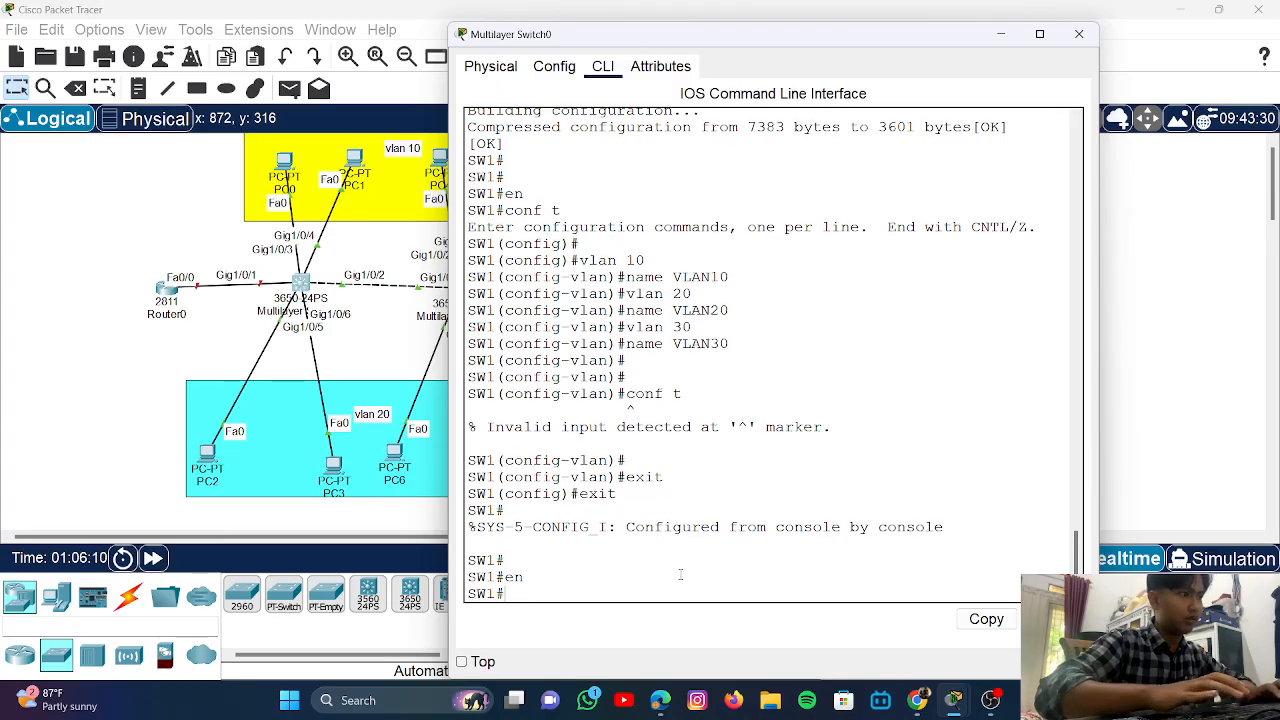
type("conf")
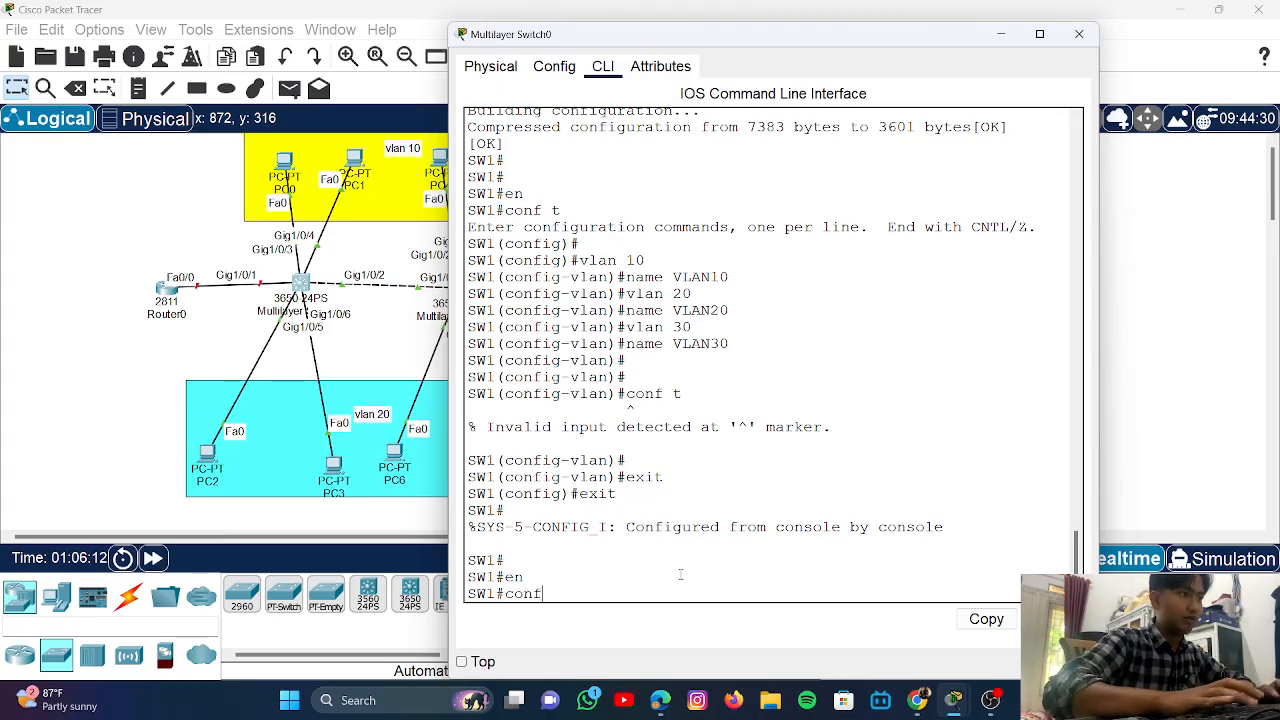
type(" t")
key("Return")
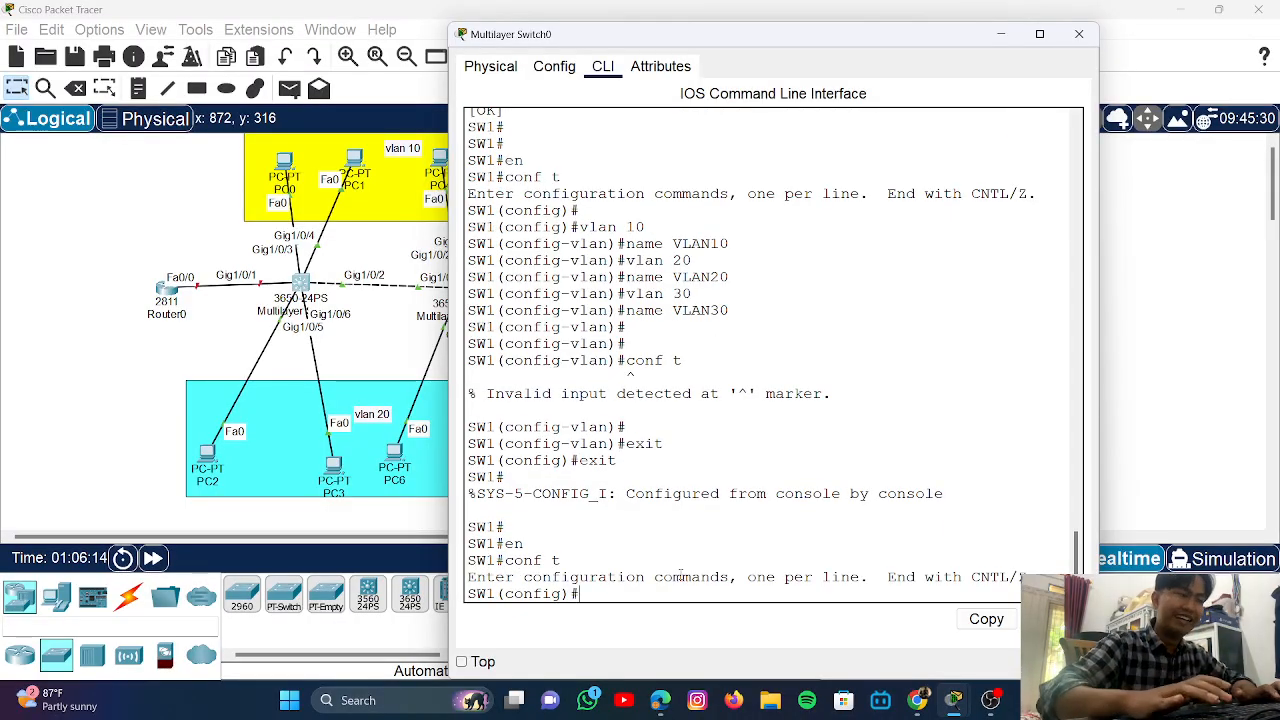
key("Return")
key("Return")
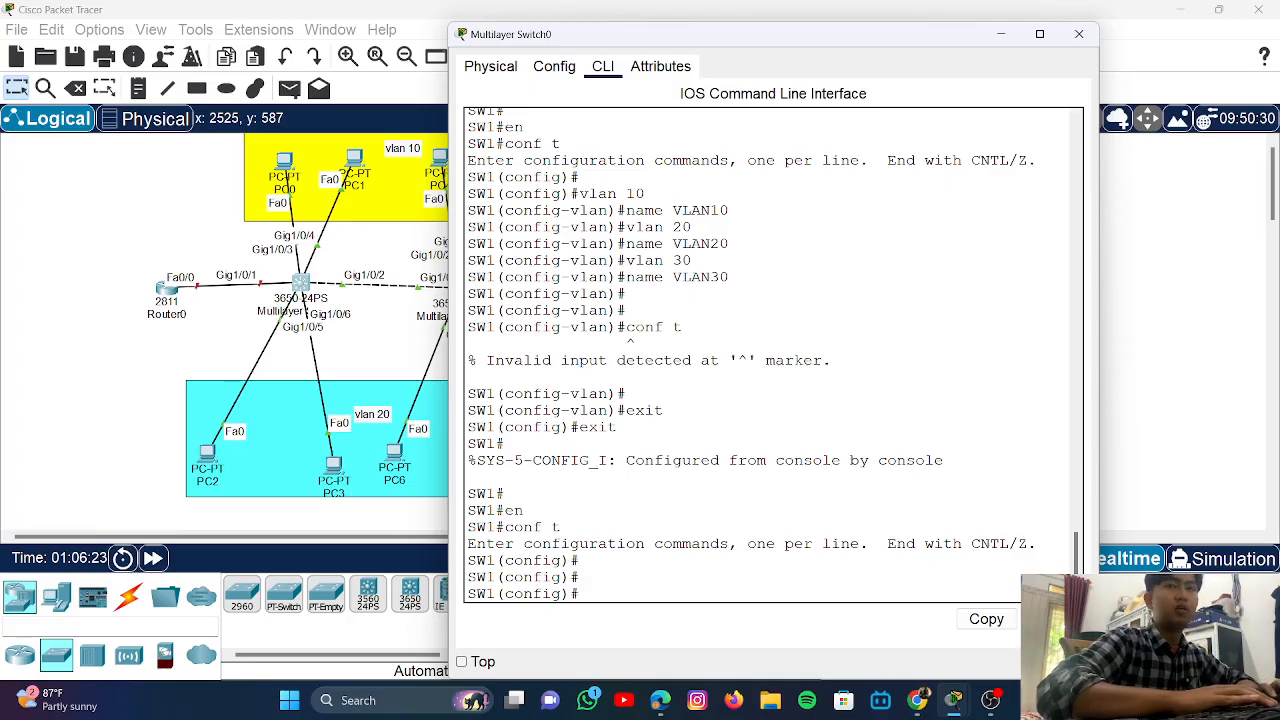
- Select SW1 ports Gi1/0/3-4 with int range and make them access ports
type("intr")
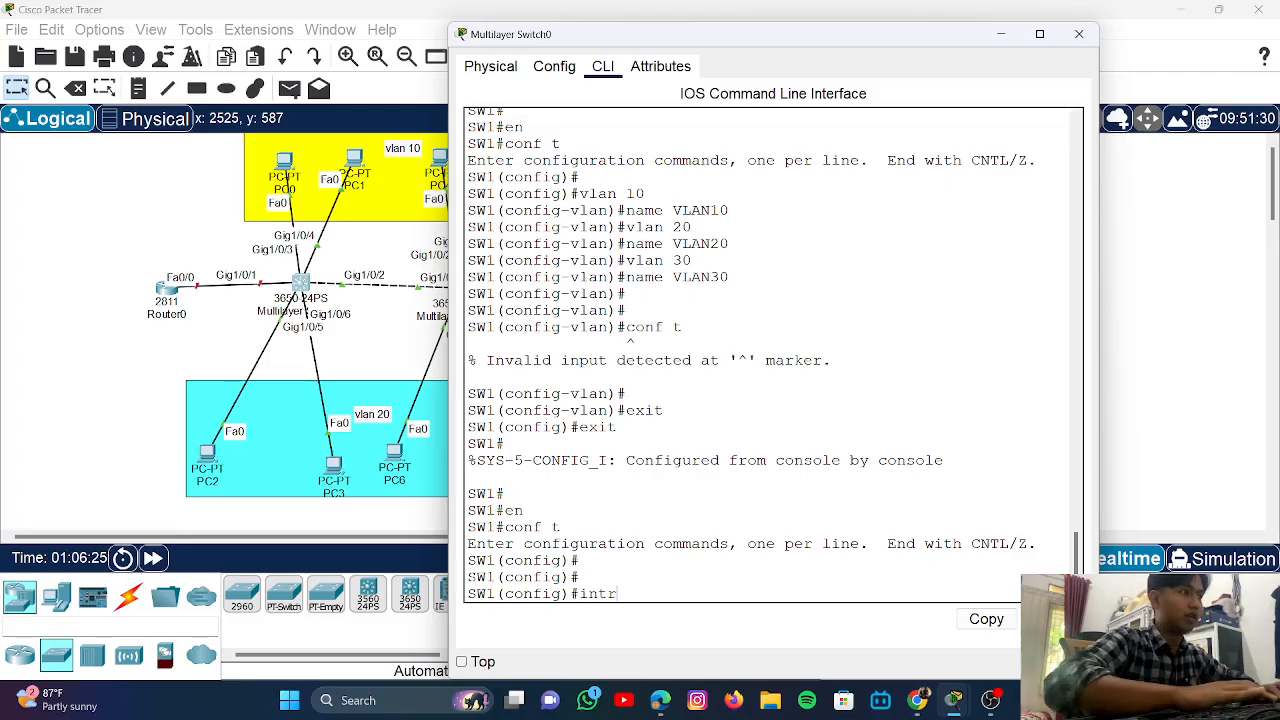
key("BackSpace")
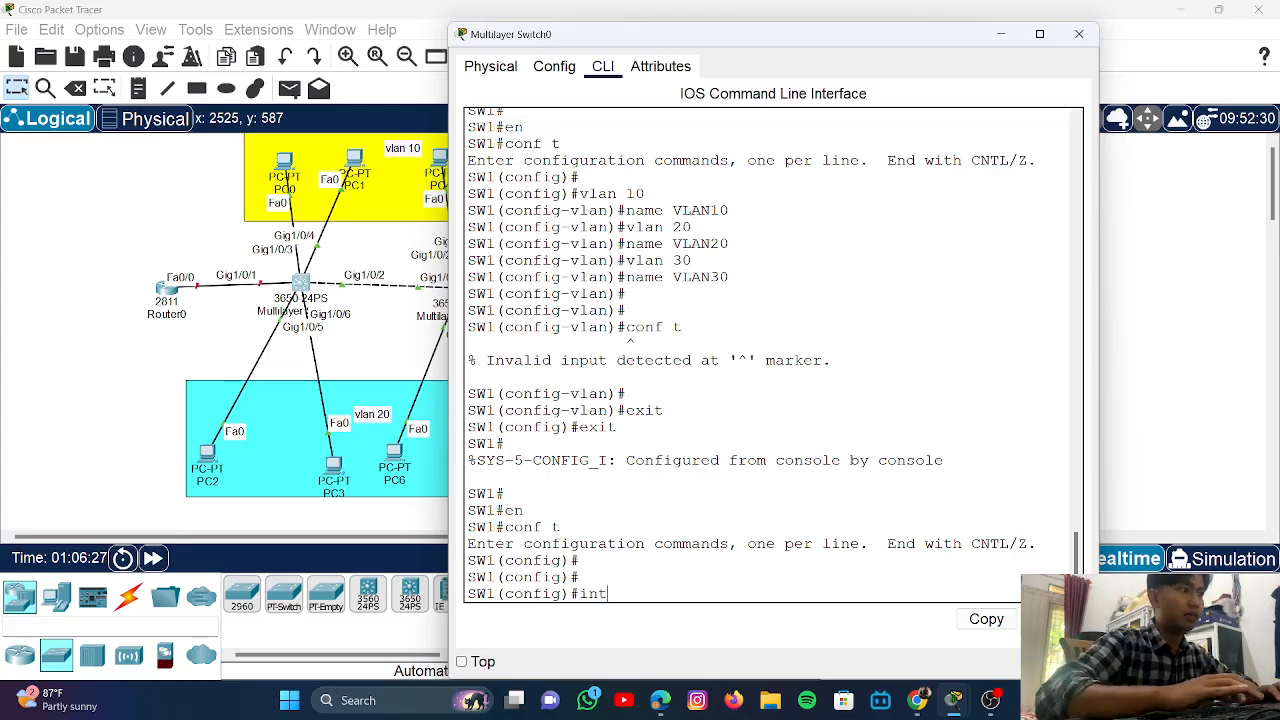
type("ra")
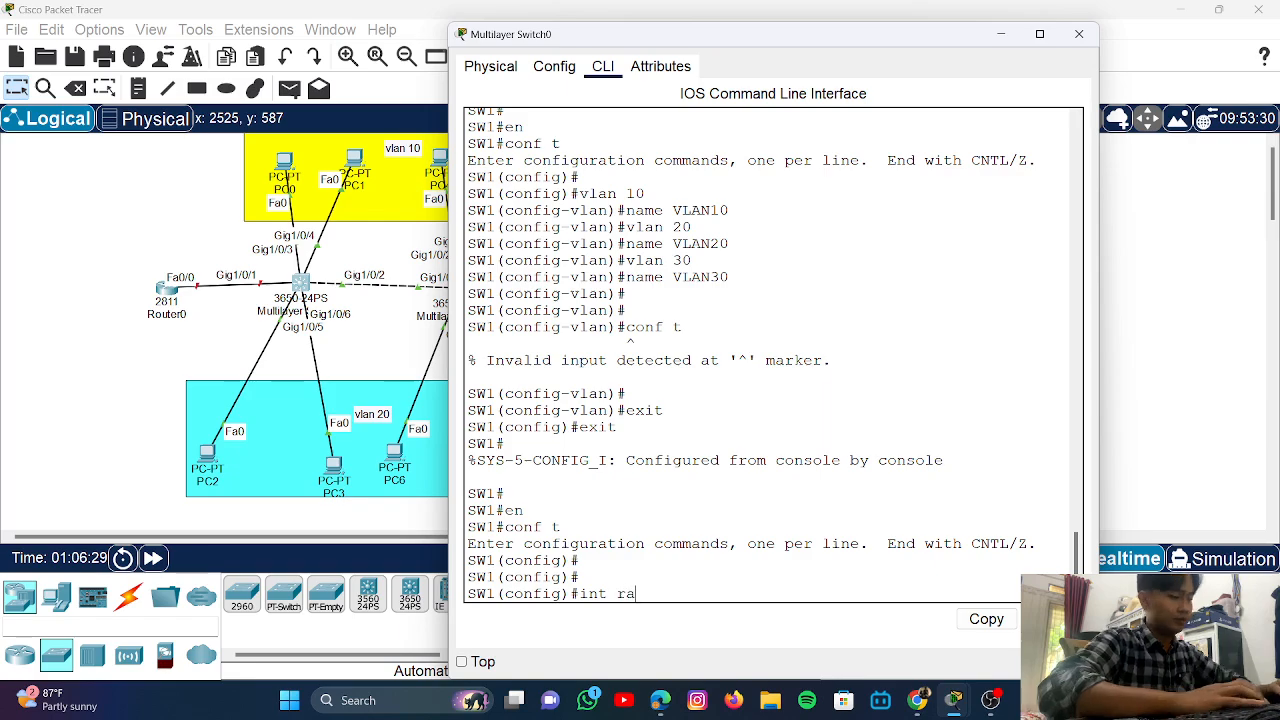
type("nge g1")
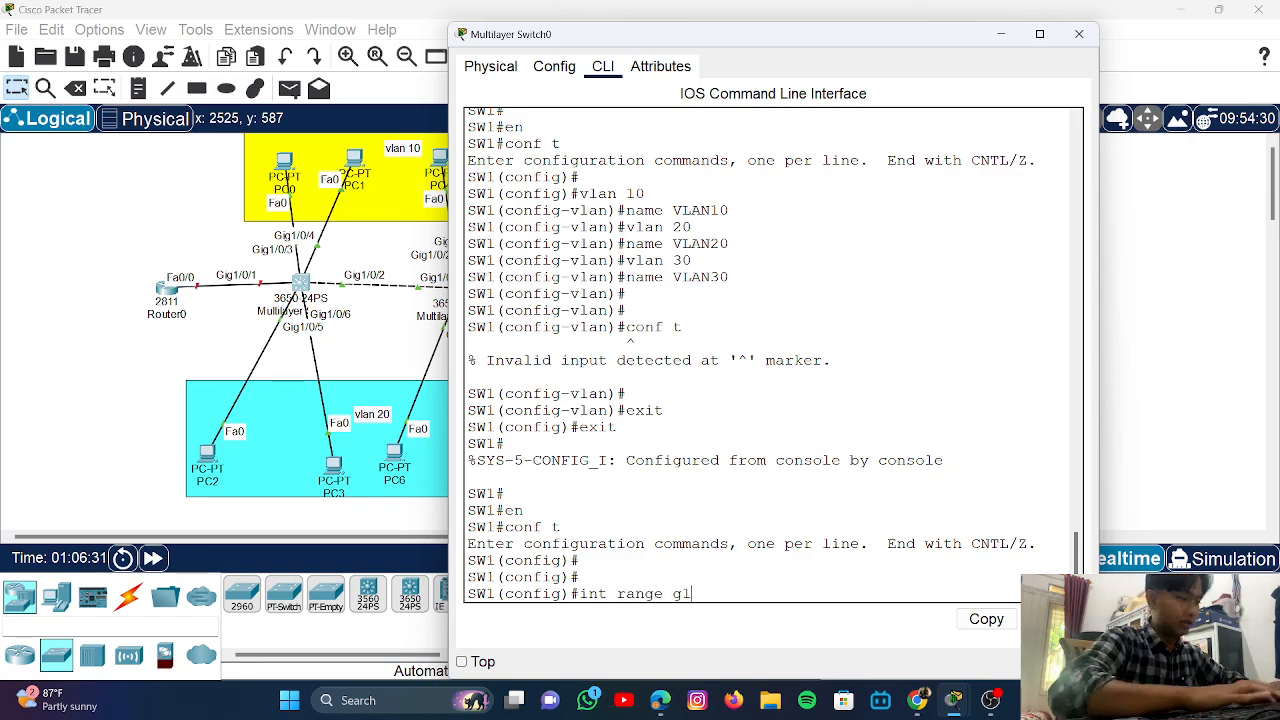
type("/0/")
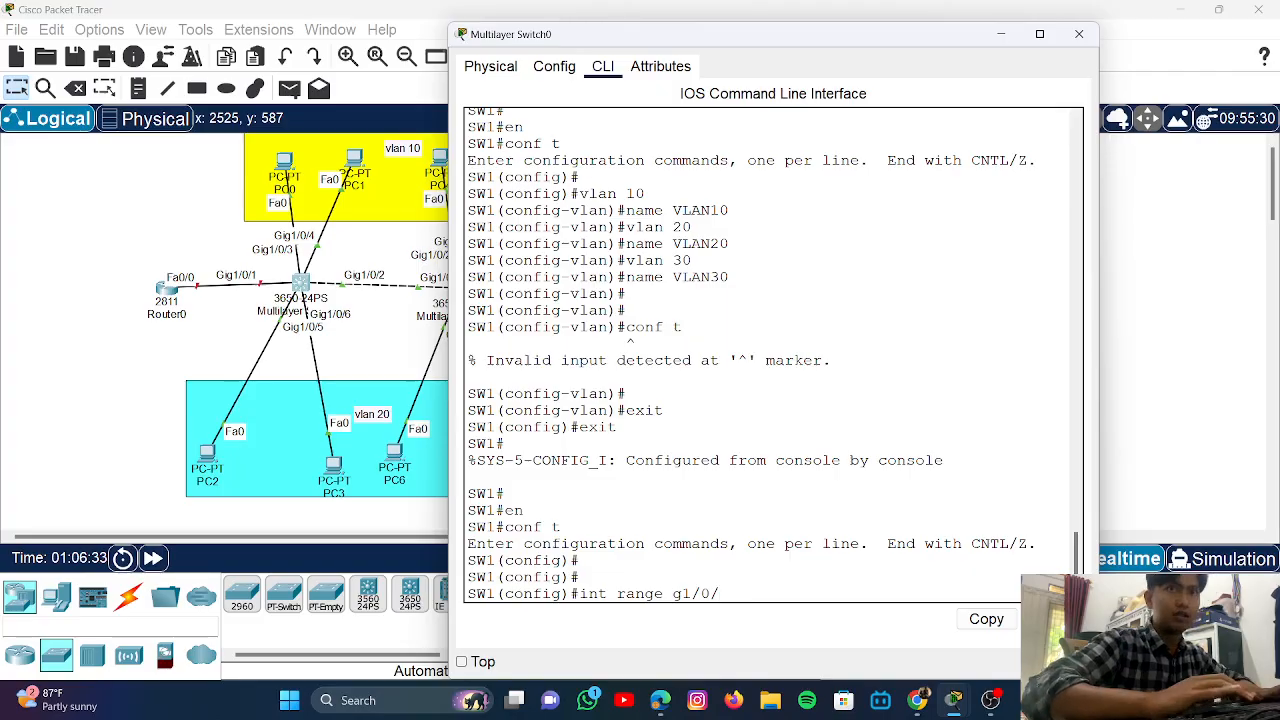
type("3-")
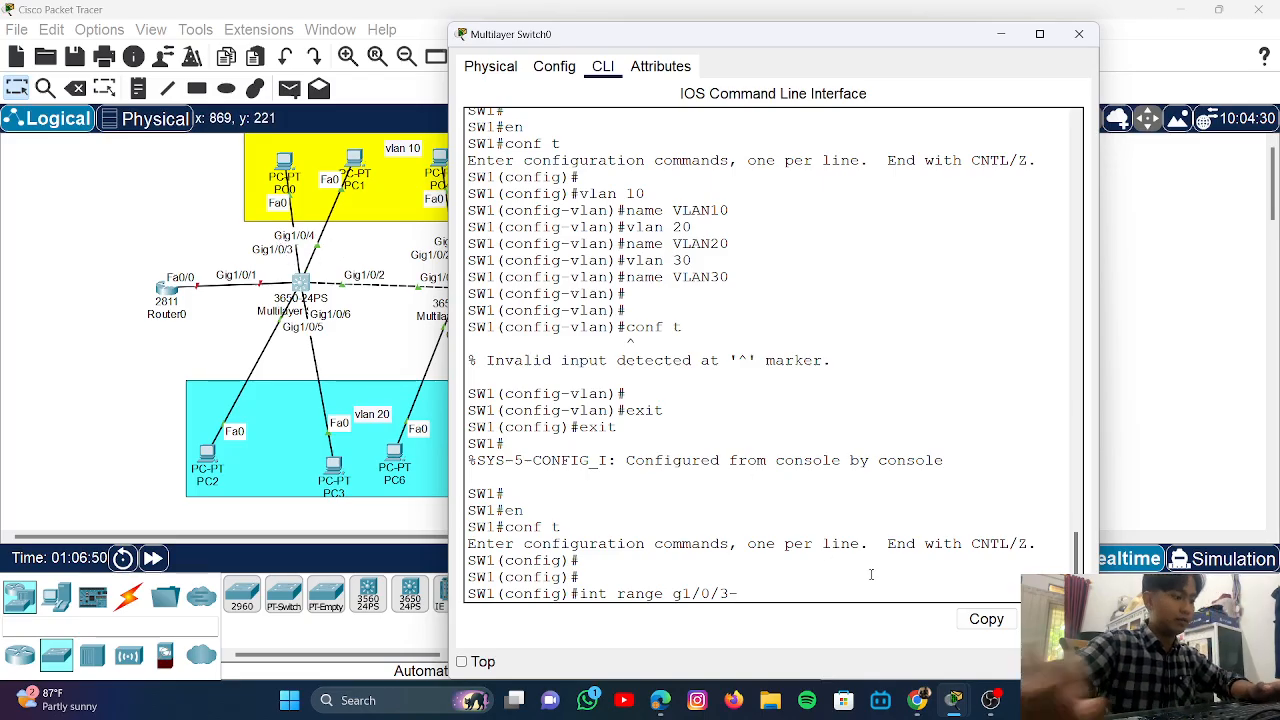
type("4")
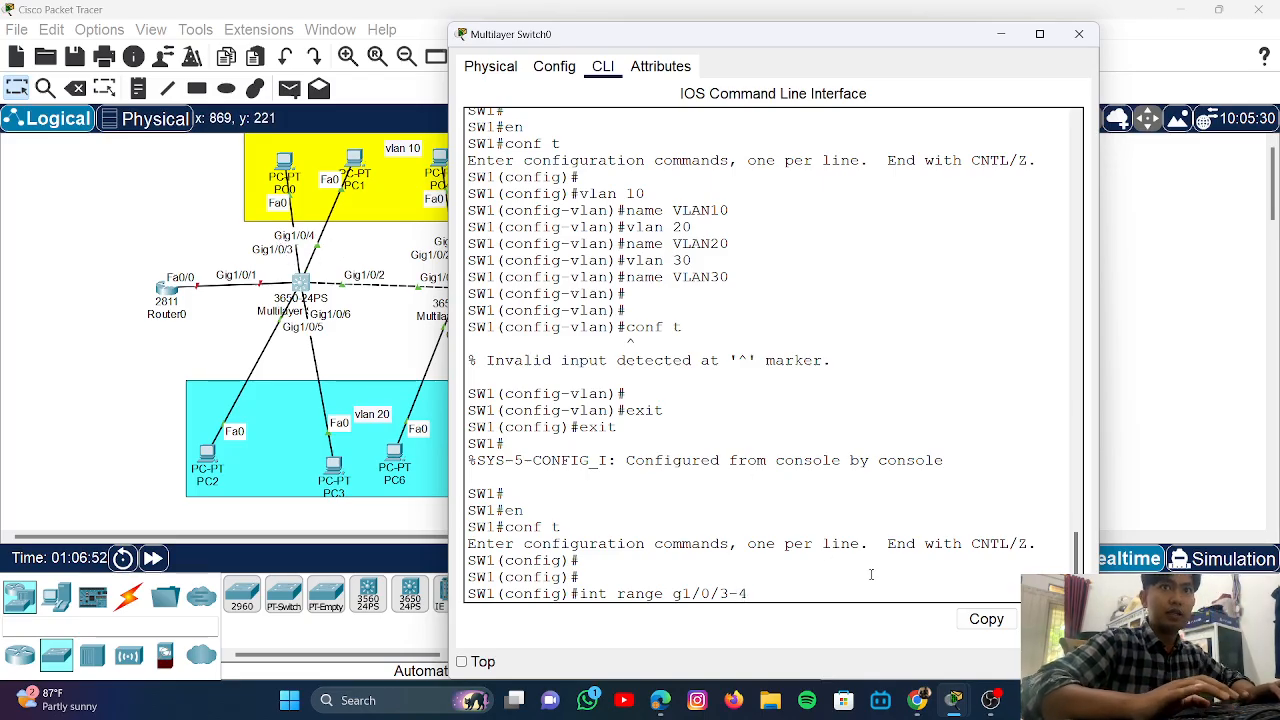
key("Return")
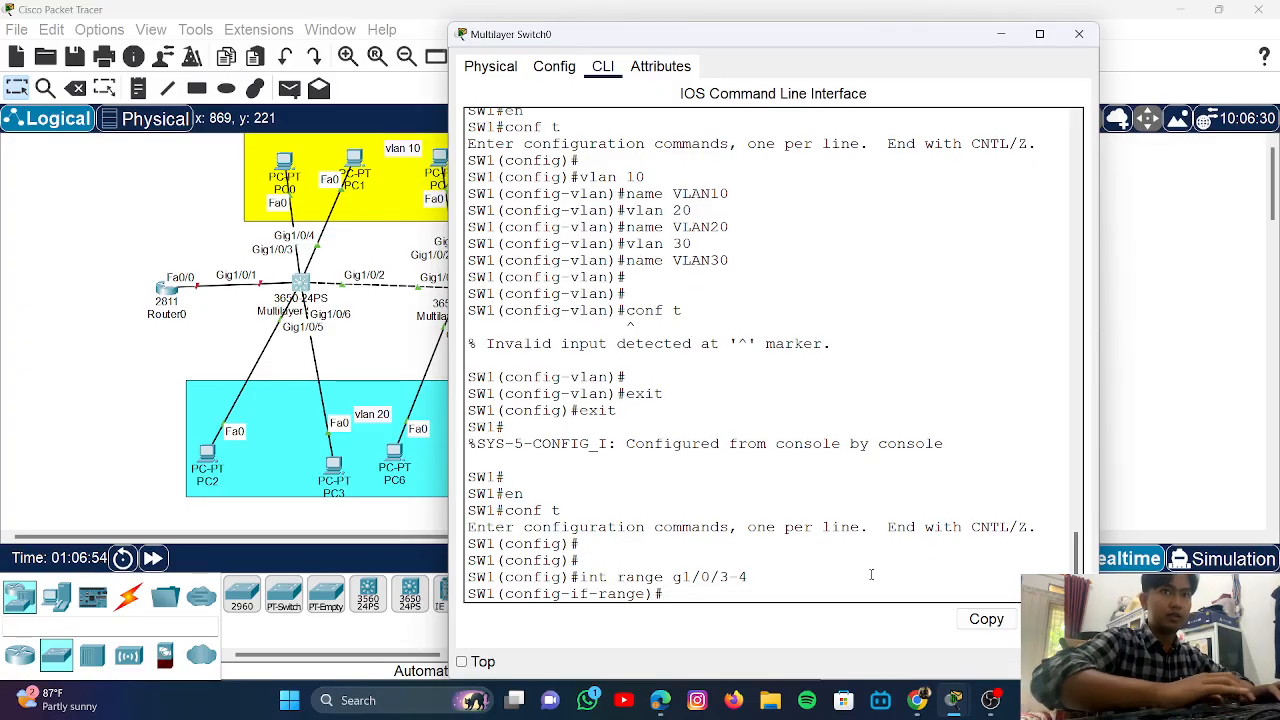
type("switc")
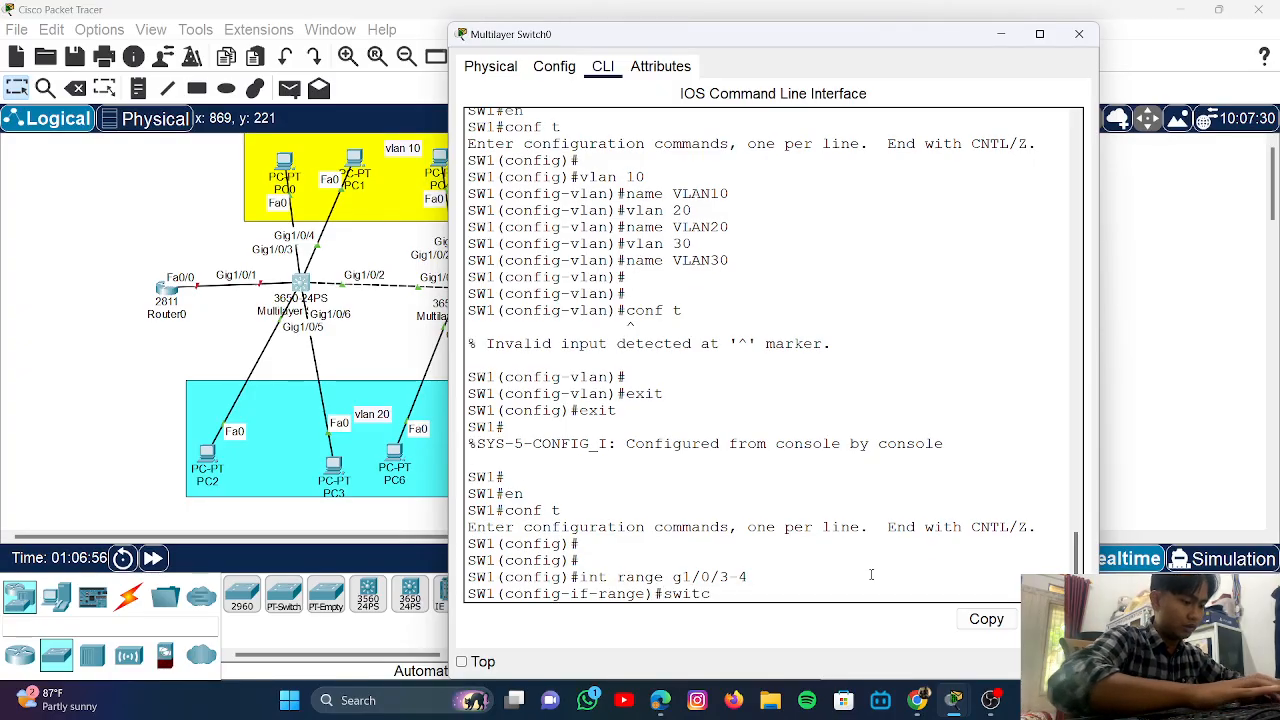
type("hport mo")
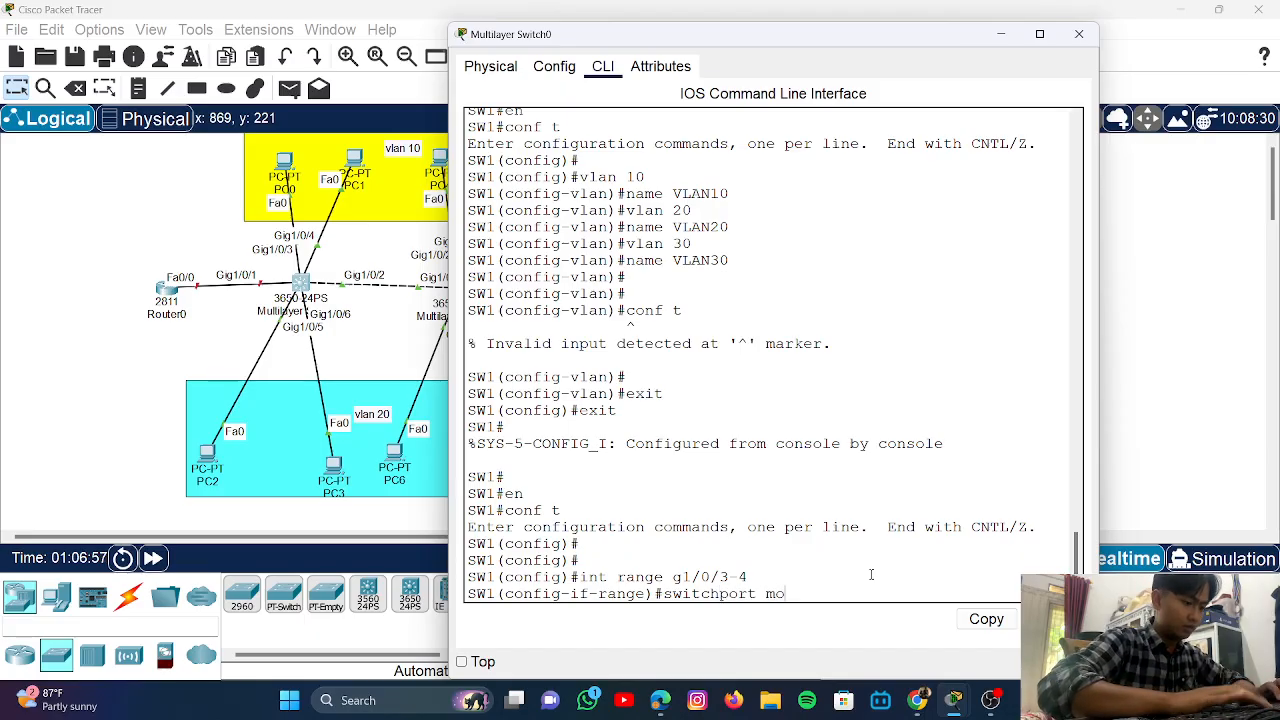
type("de access")
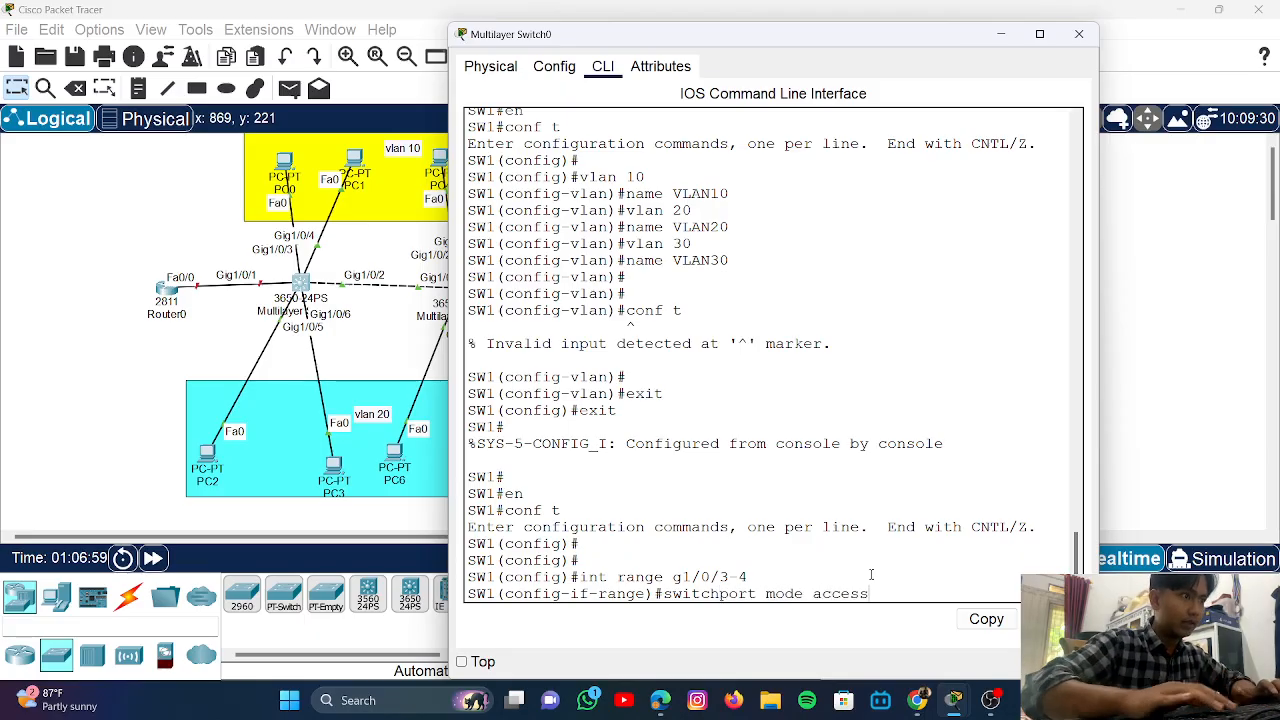
key("Return")
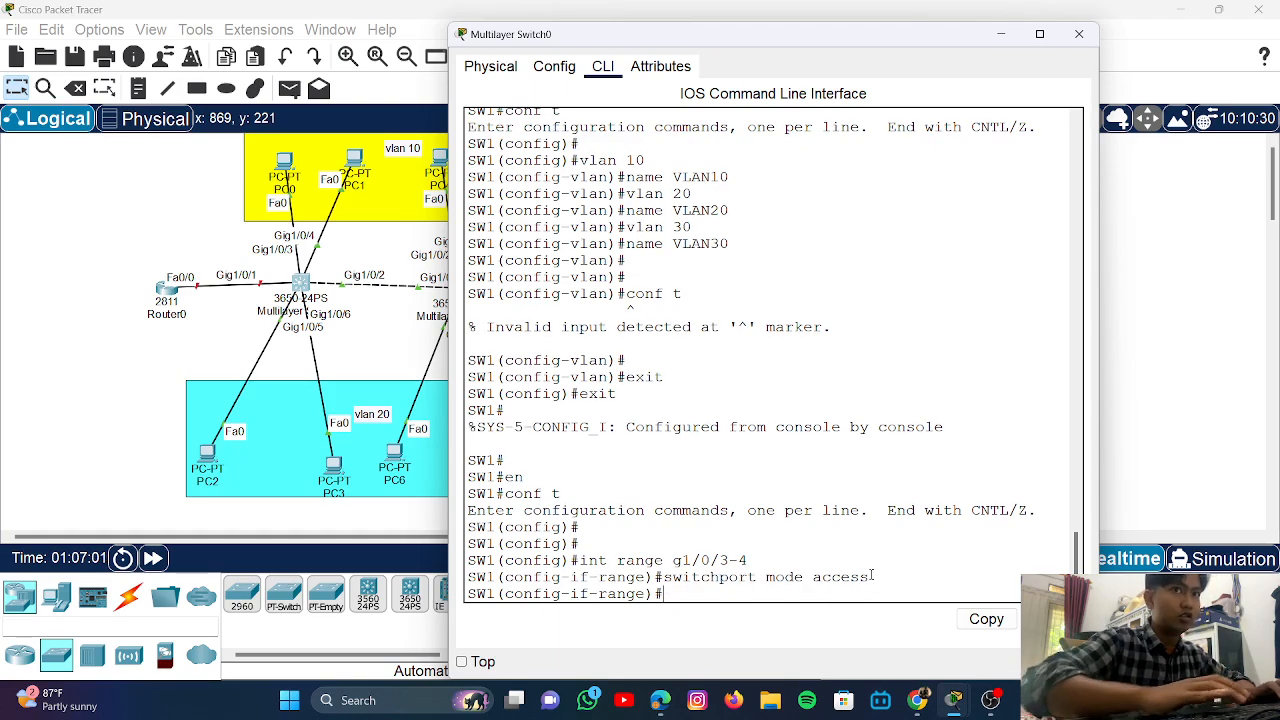
- Assign the Gi1/0/3-4 ports to access VLAN 10
type("switch")
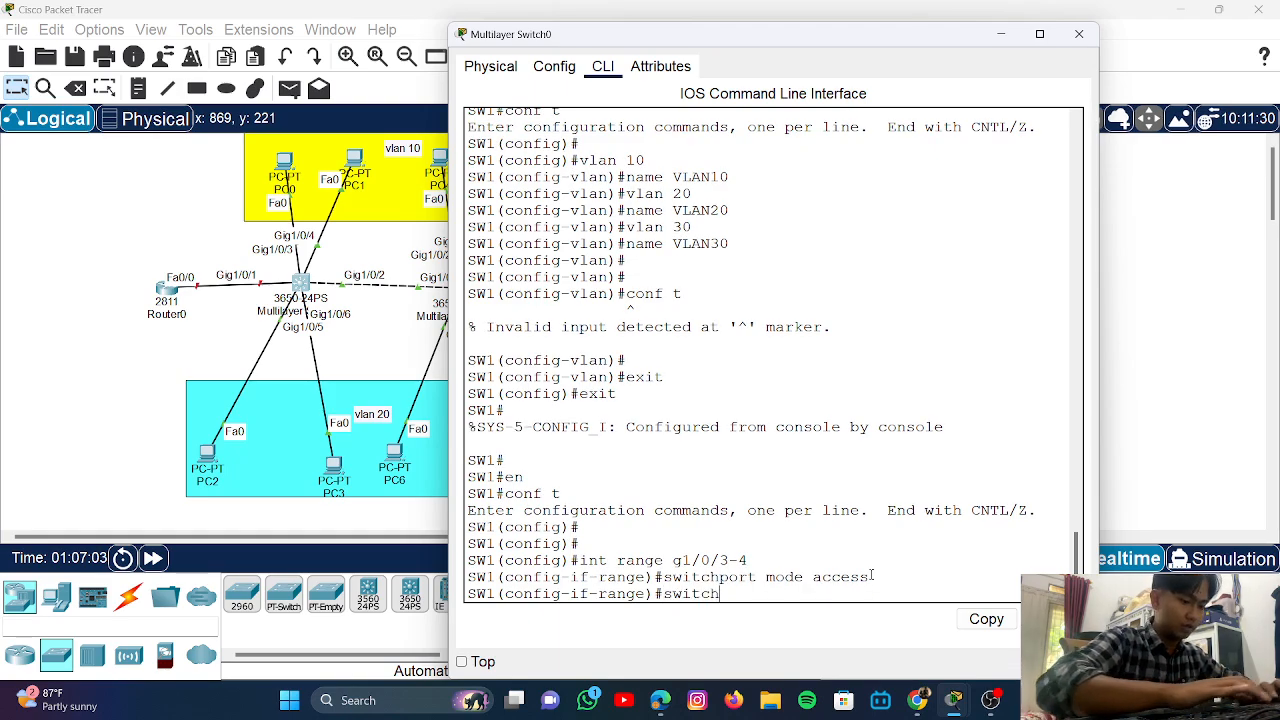
type("por")
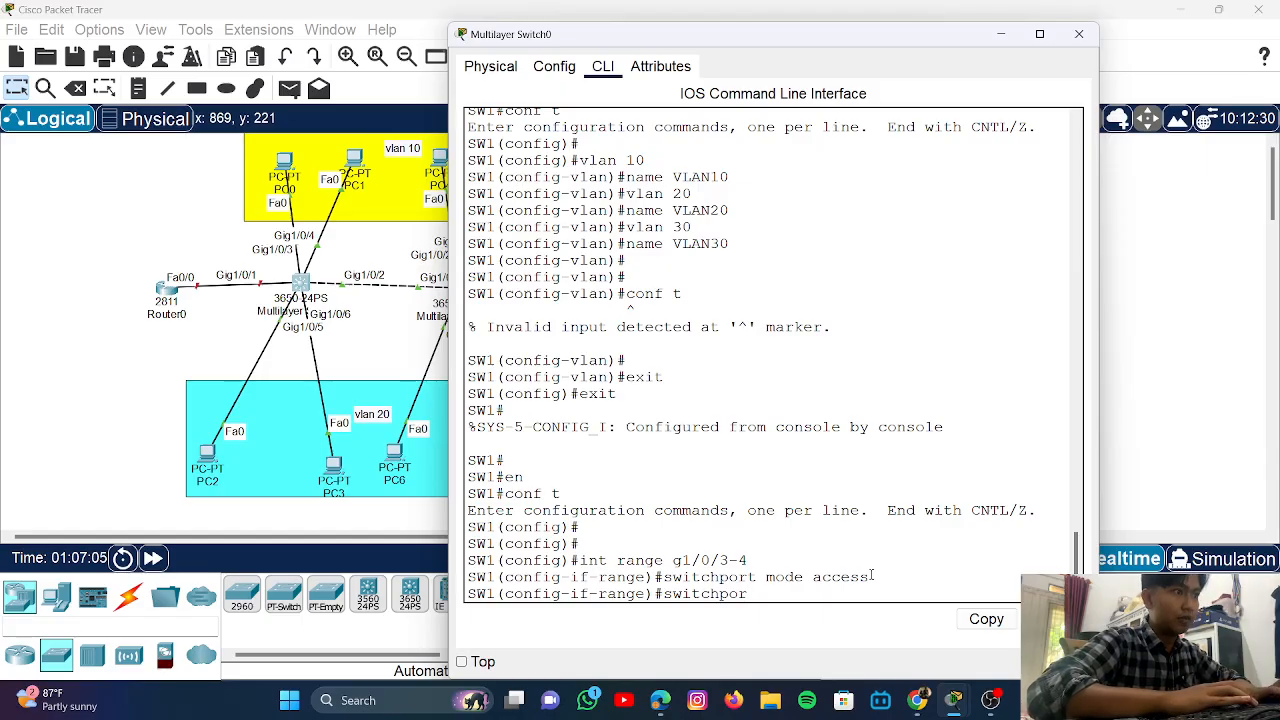
type("t")
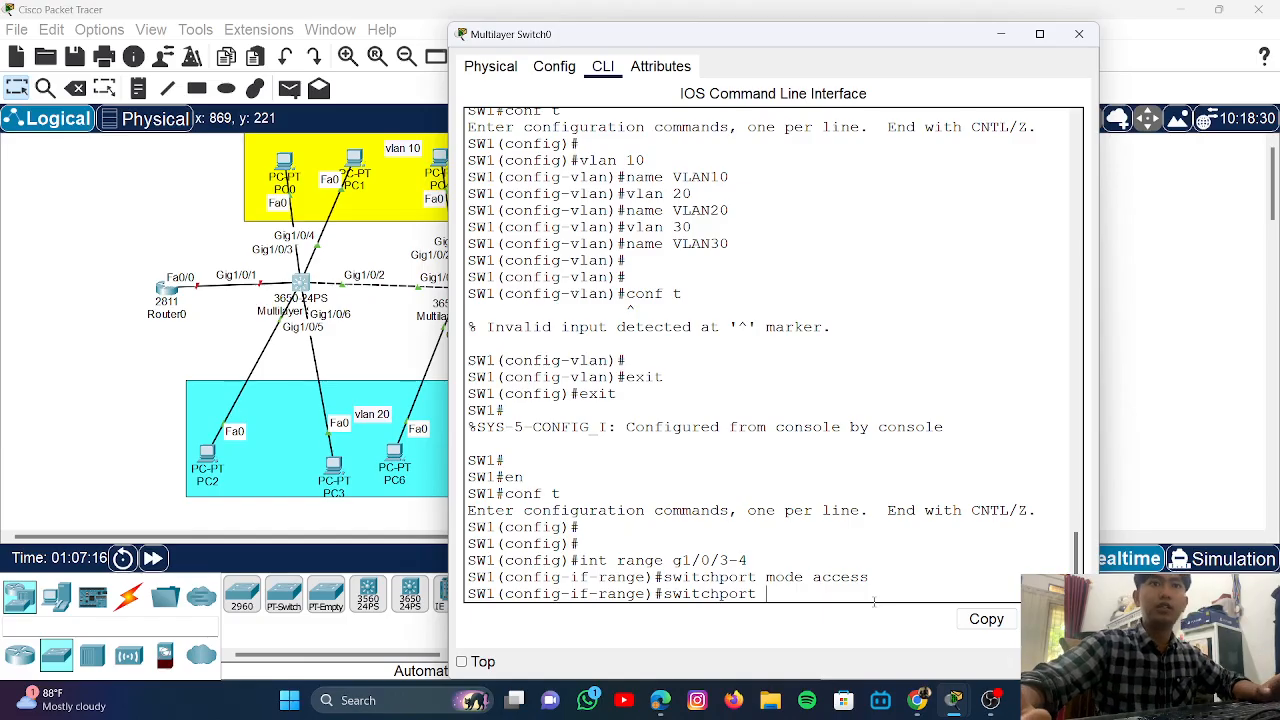
type("acce")
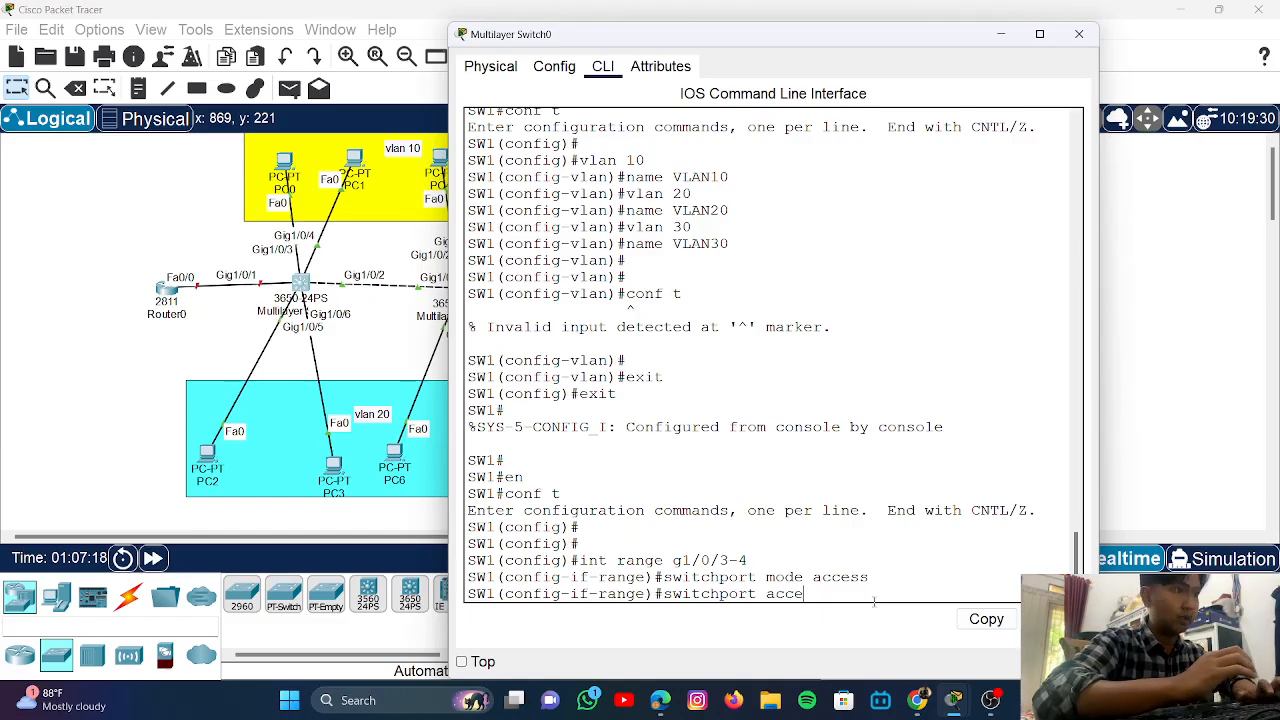
type("sas")
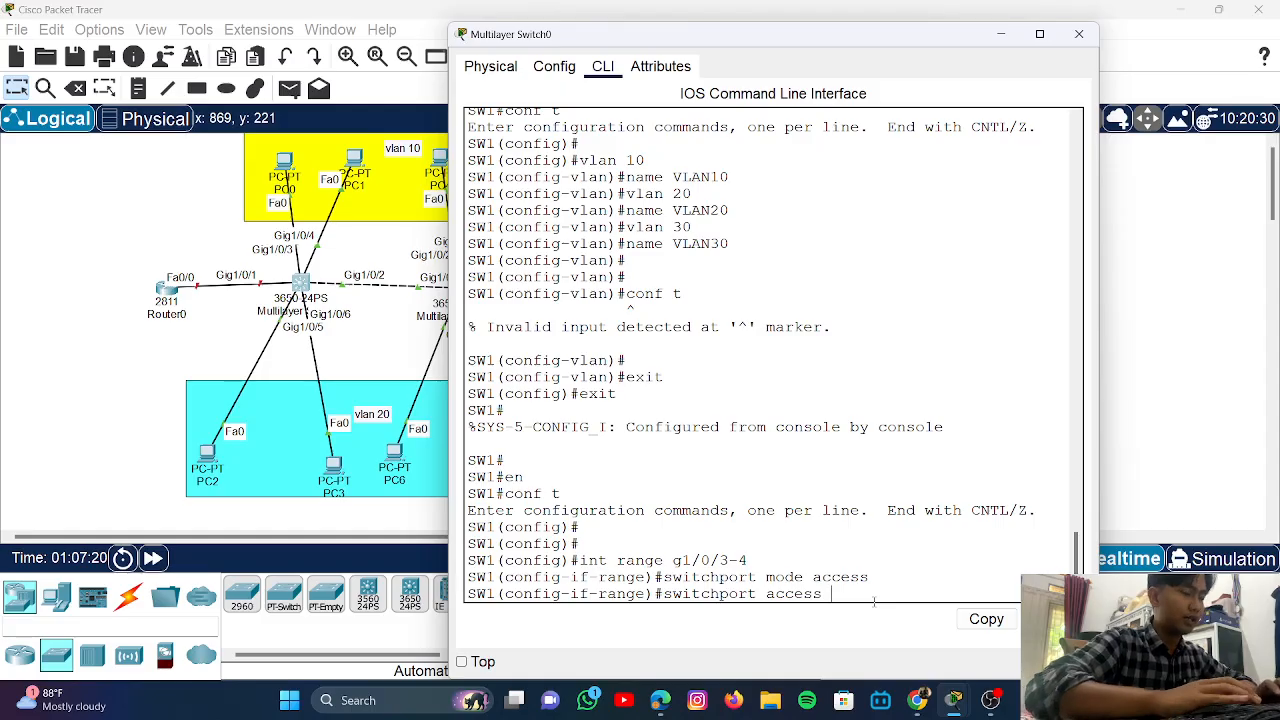
type("1")
key("BackSpace")
key("BackSpace")
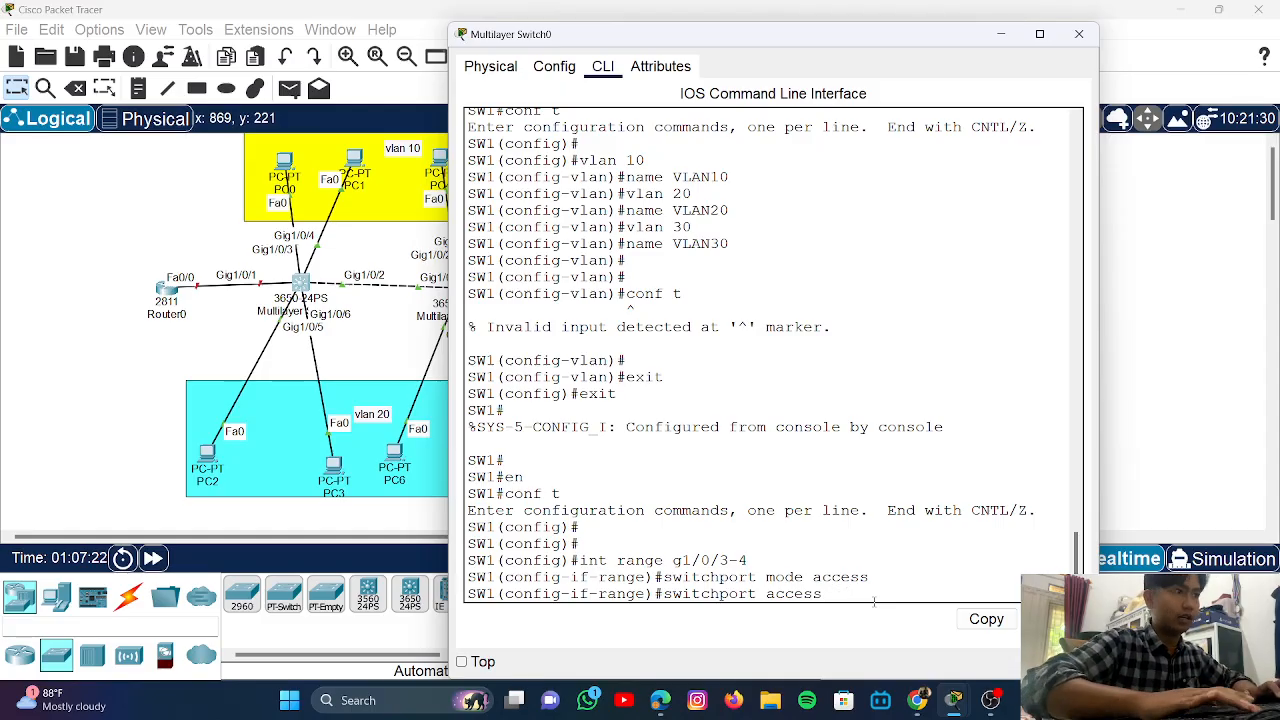
type("va")
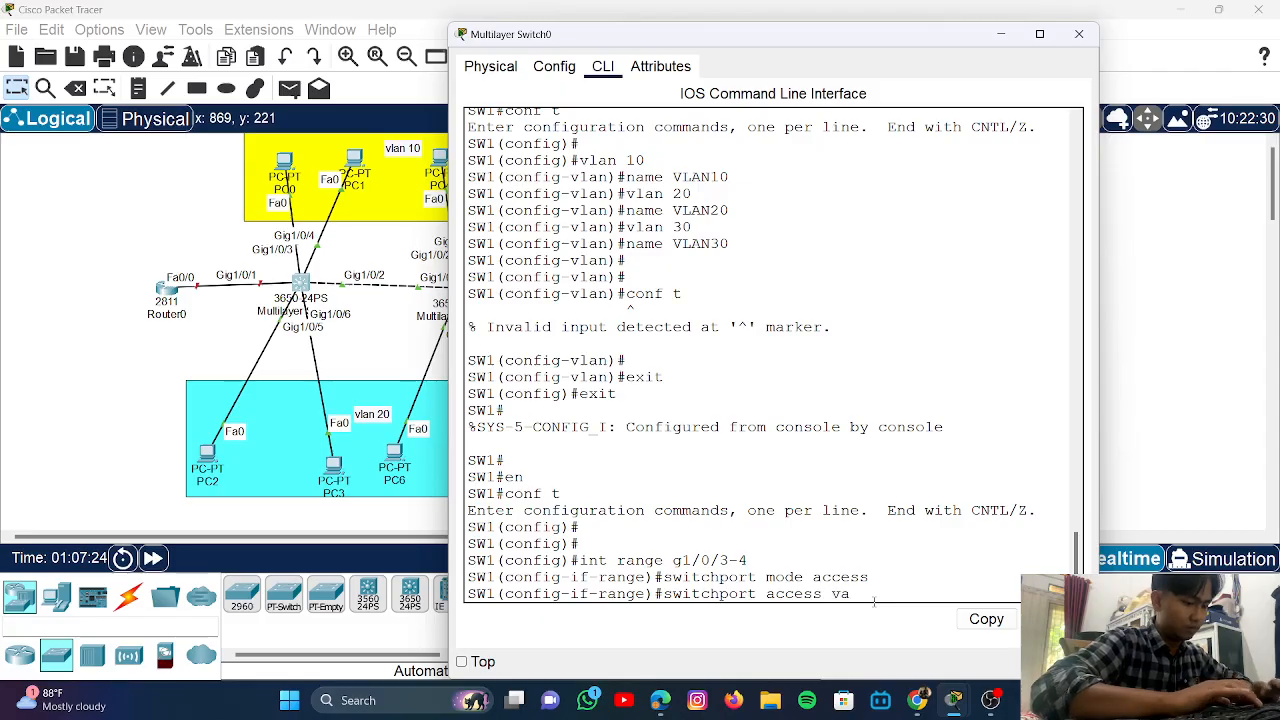
key("BackSpace")
type("lan 10")
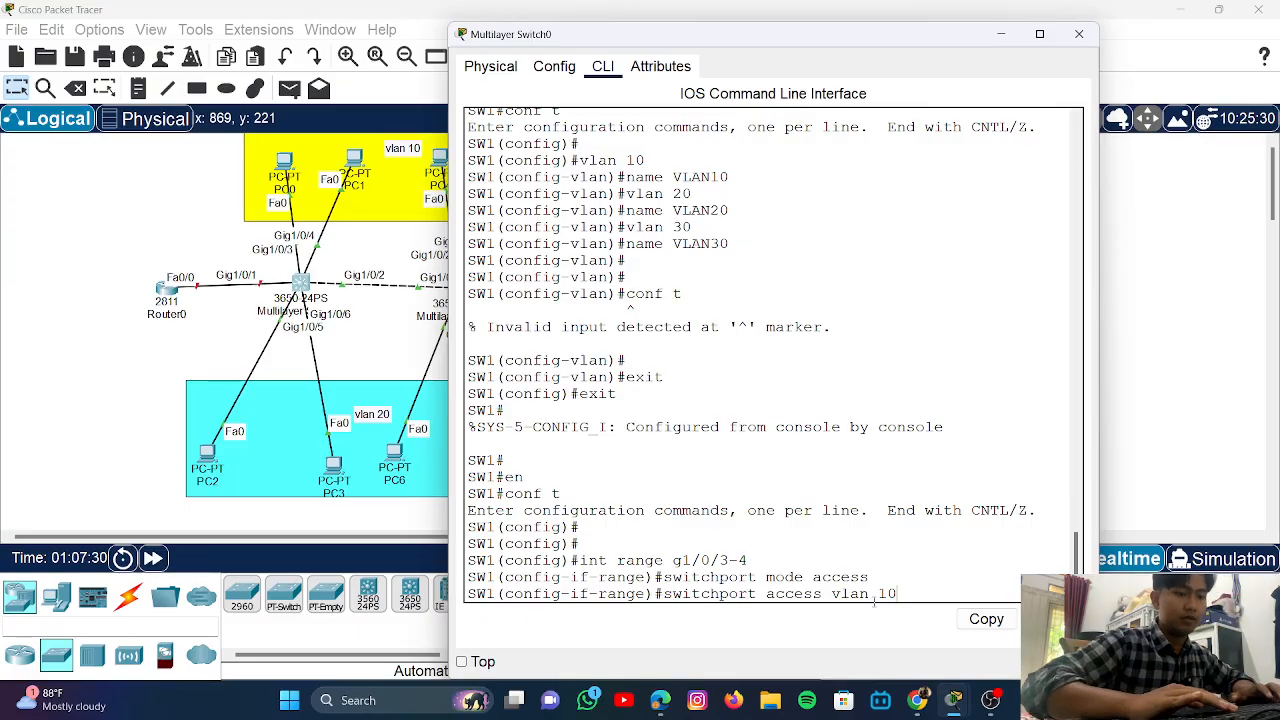
key("Return")
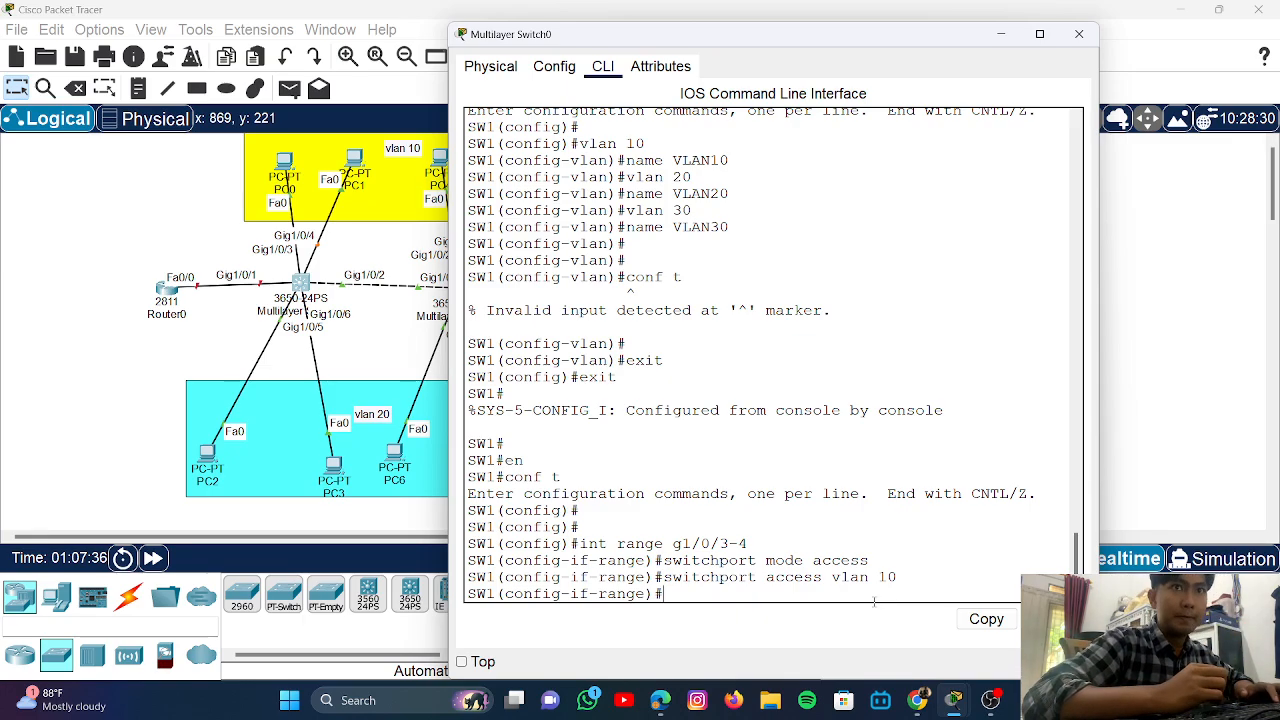
- Enable spanning-tree portfast on the range and copy the command's warning output
type("spanni")
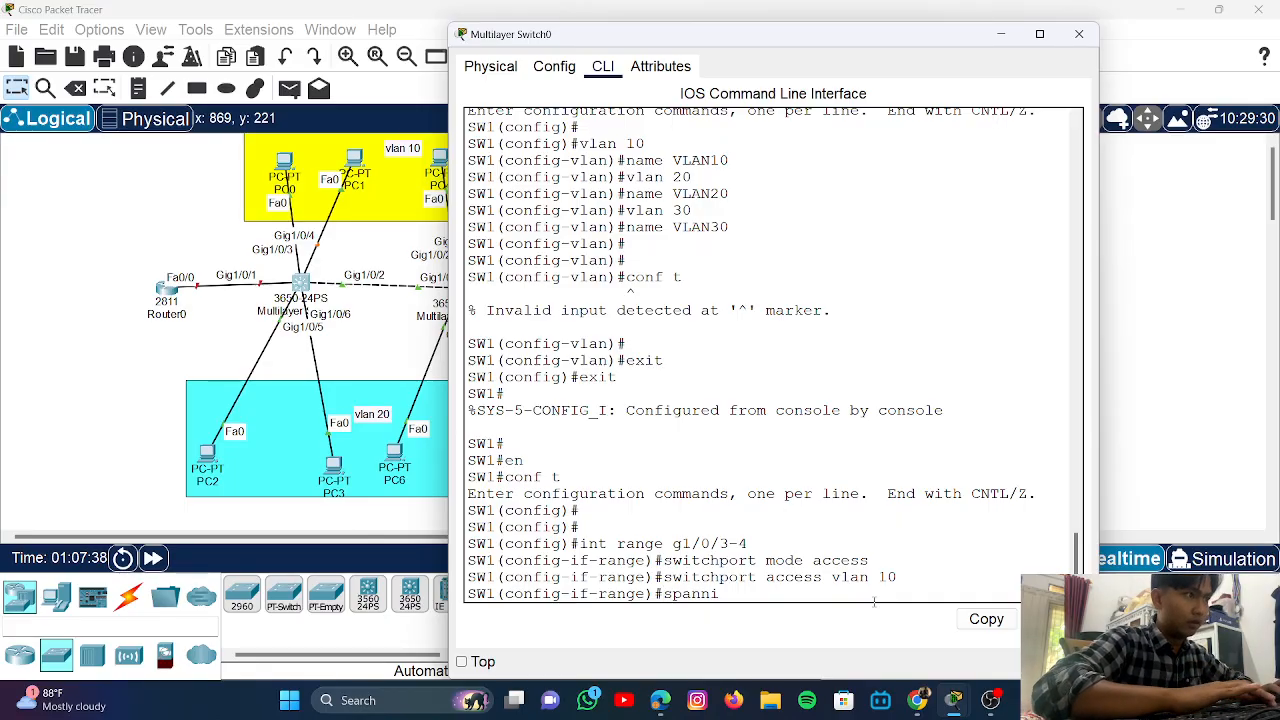
type("ng")
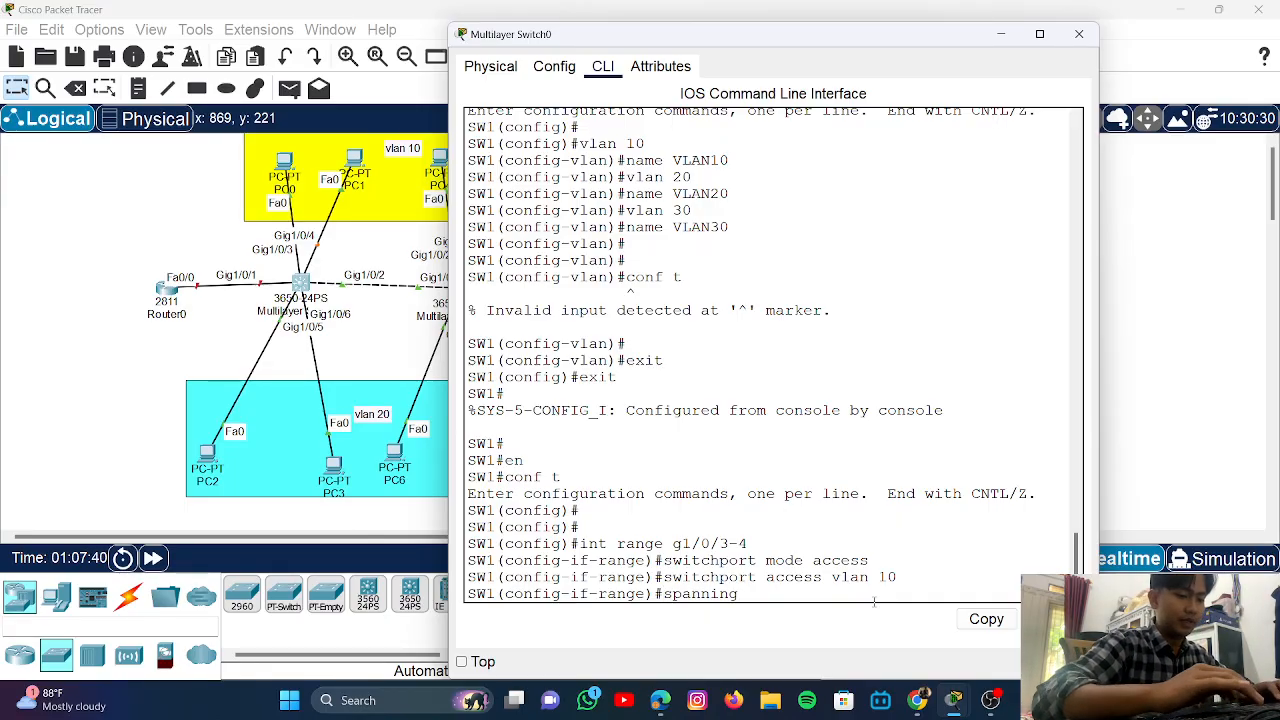
type("-")
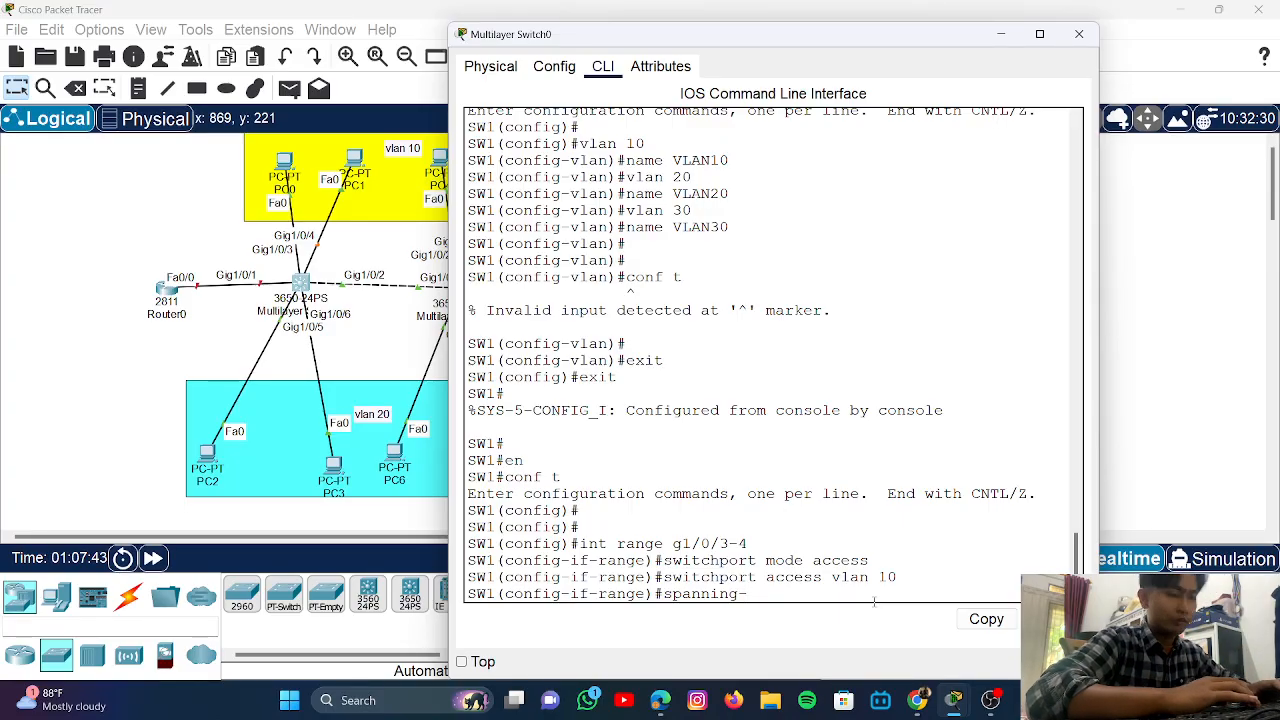
type("tree")
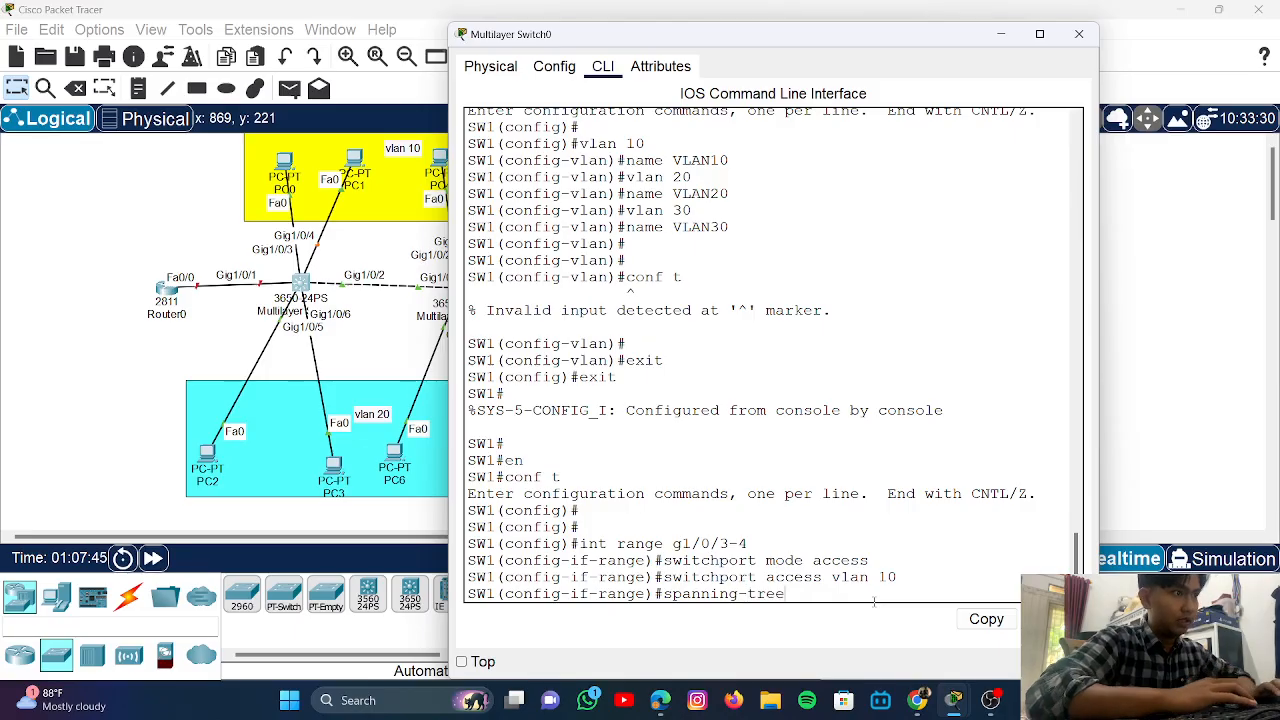
type(" po")
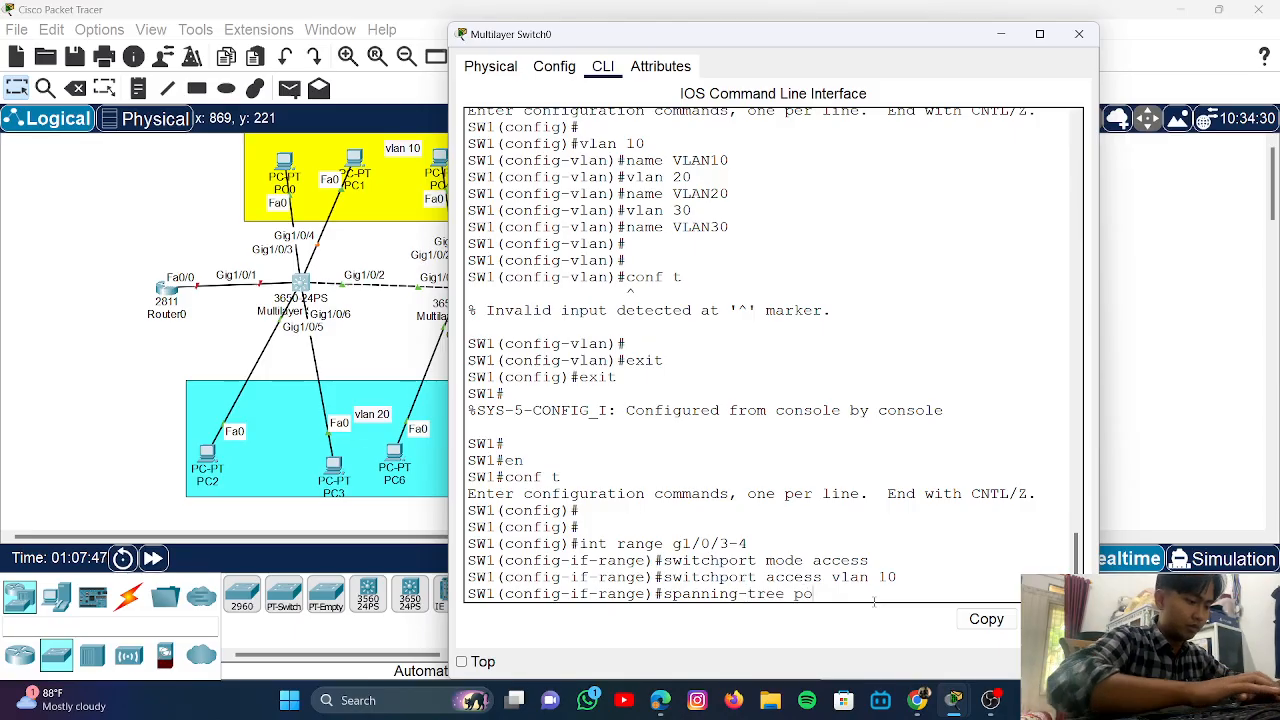
type("rtfast")
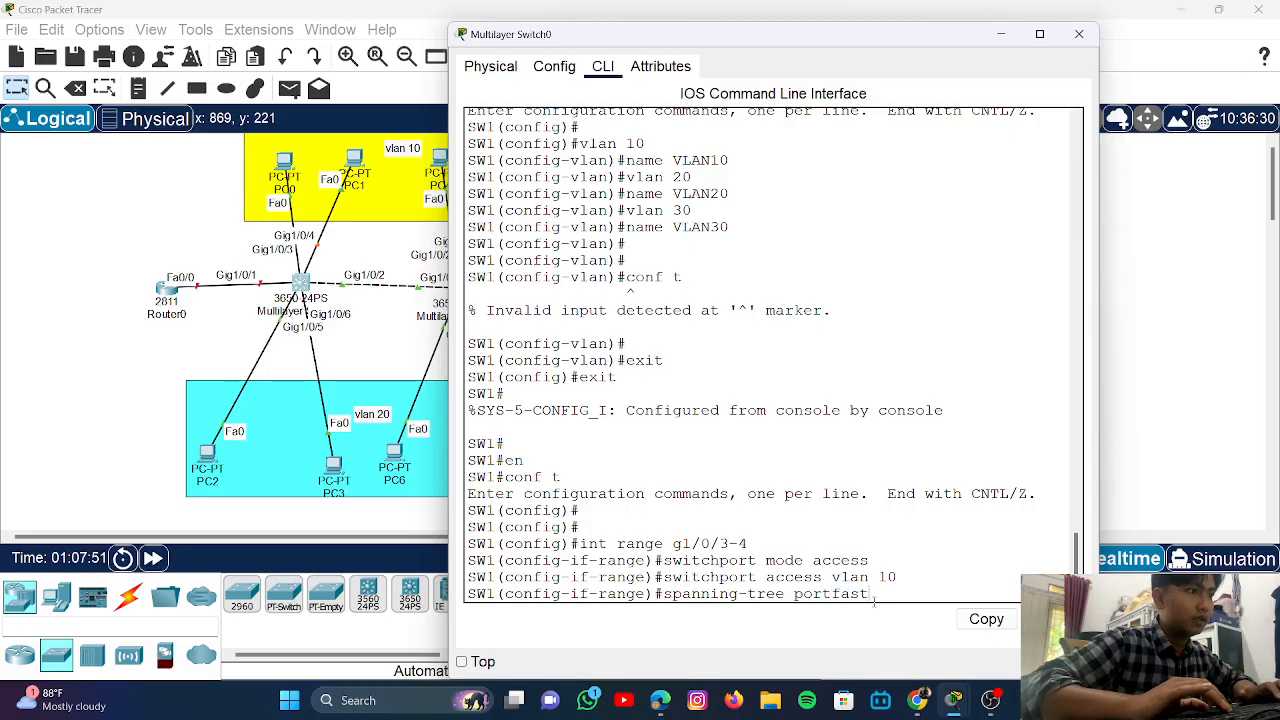
key("Return")
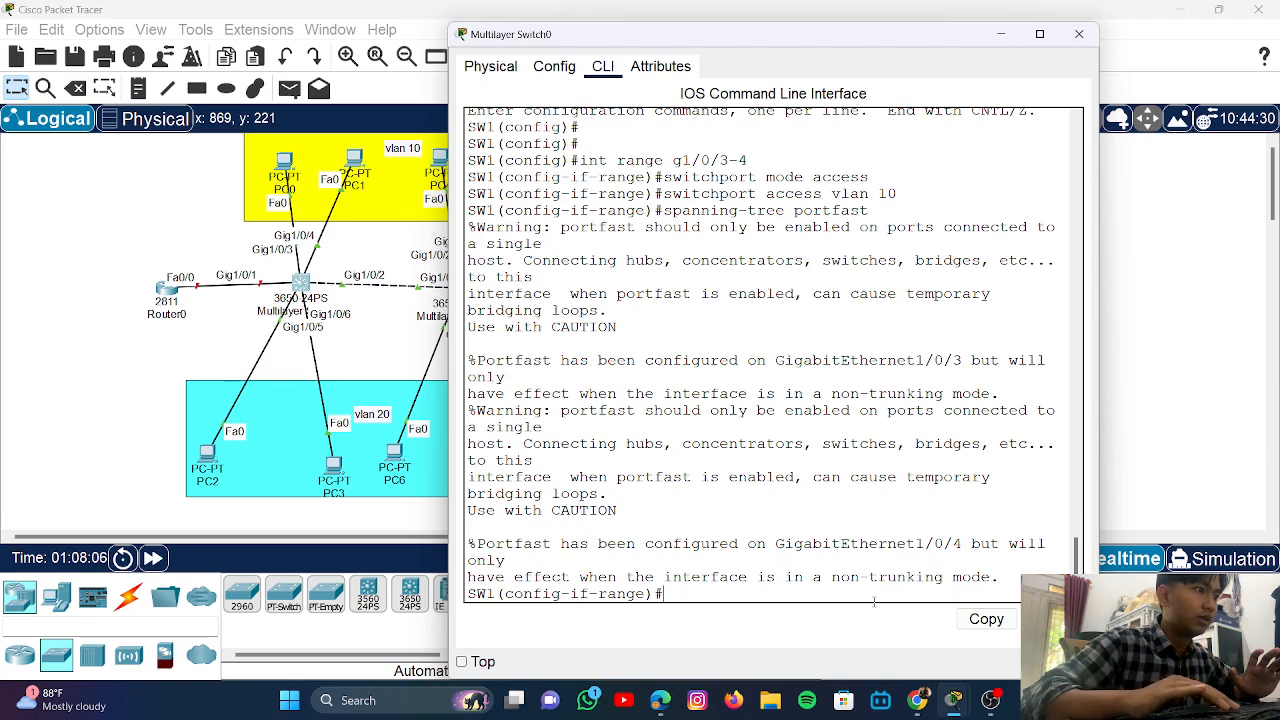
key("Return")
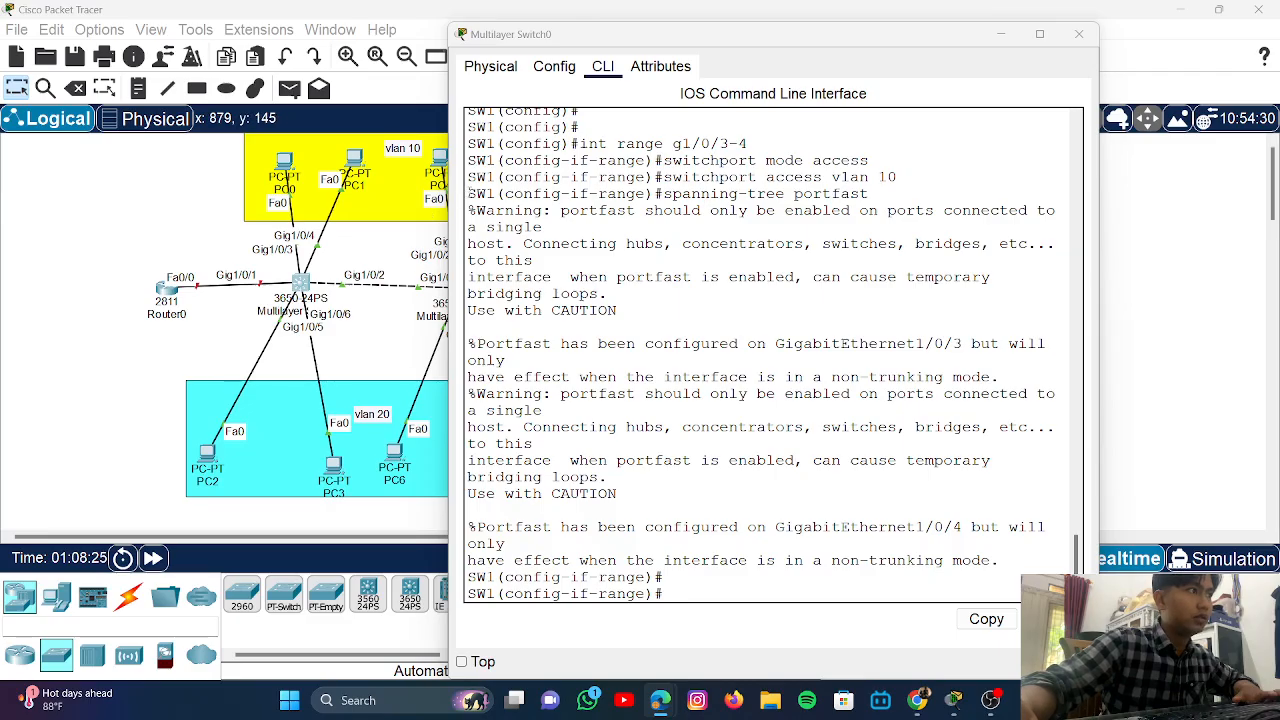
left_click_drag(468, 193, 1015, 567)
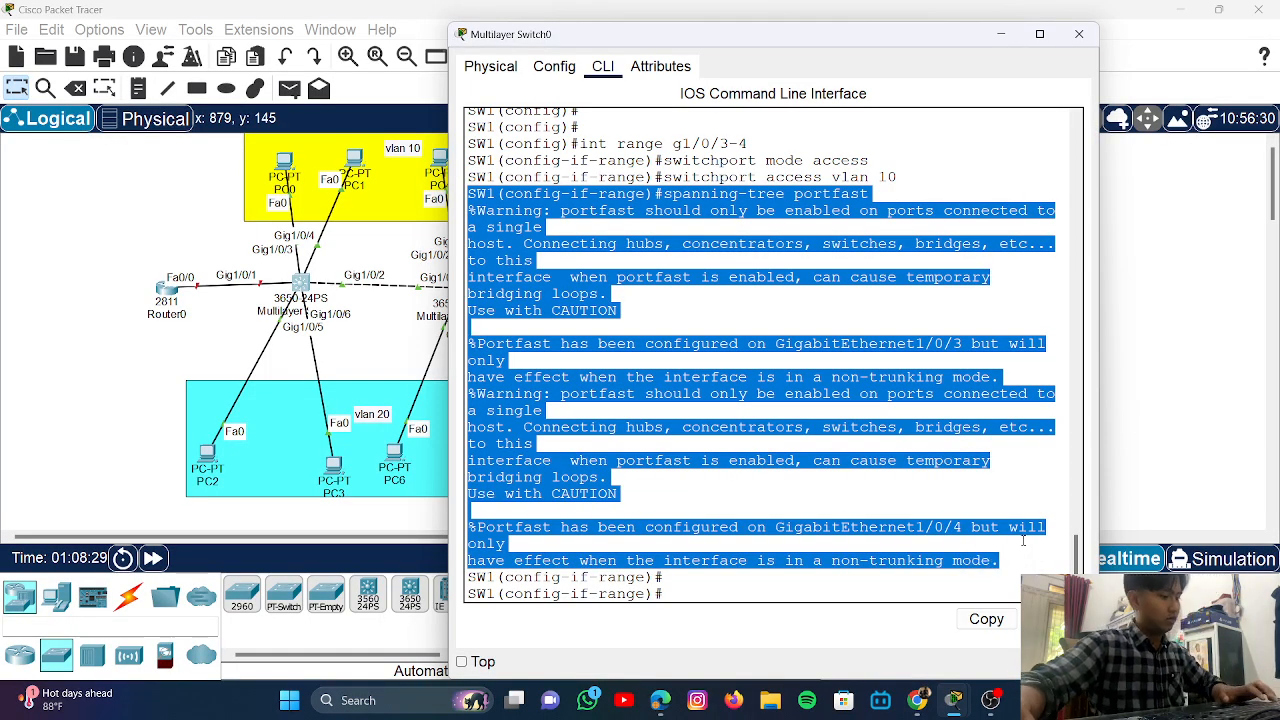
key("ctrl+c")
key("alt+Tab")
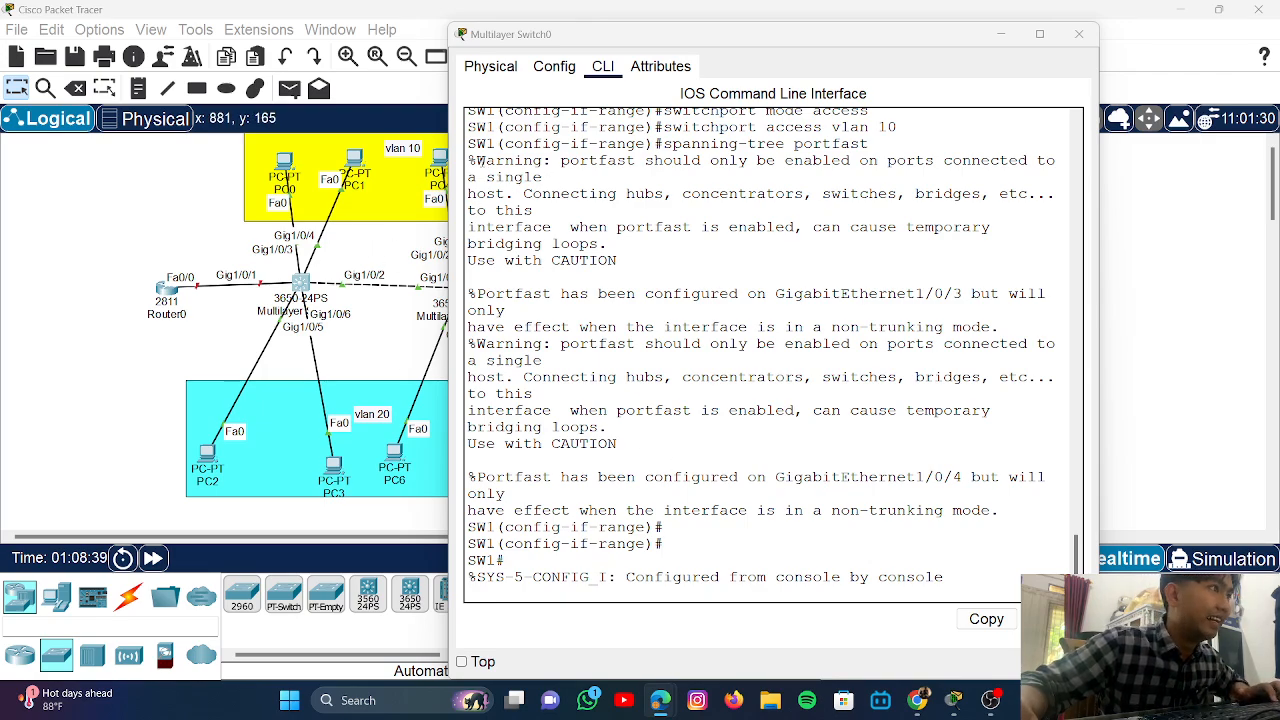
left_click_drag(476, 143, 665, 528)
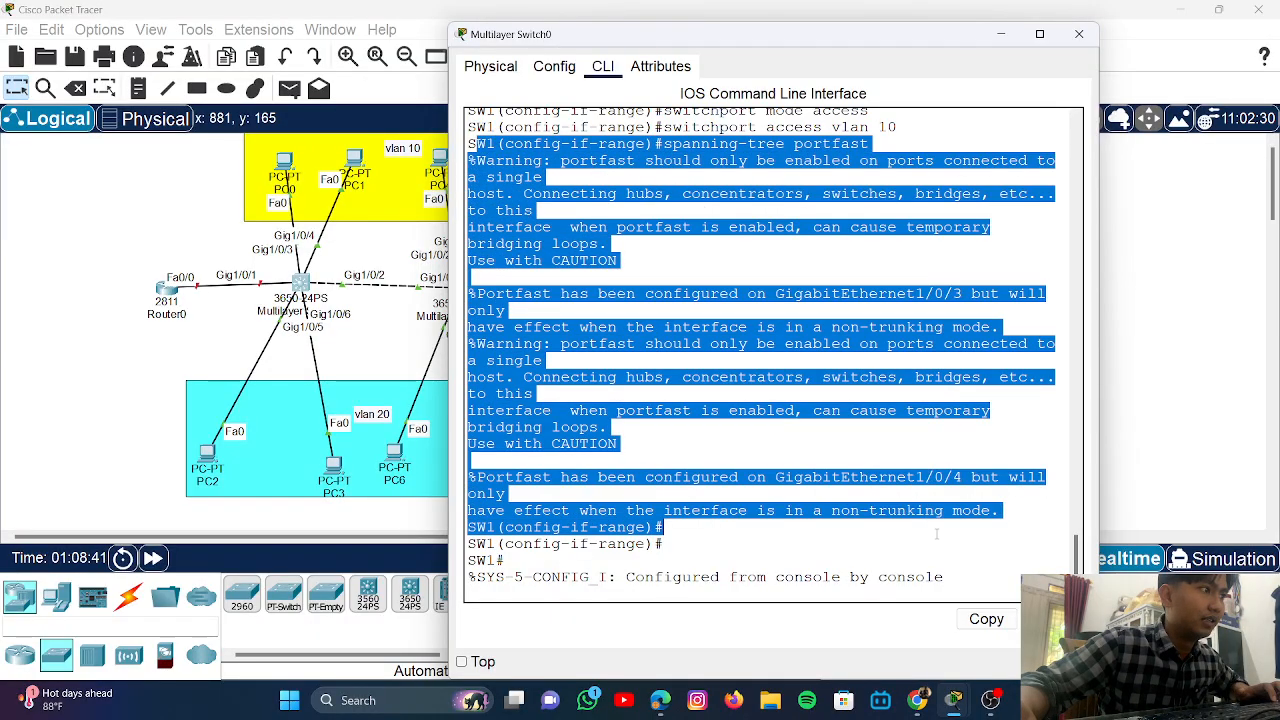
- Copy the selected portfast output and return to SW1's terminal at a fresh prompt
left_click(1001, 614)
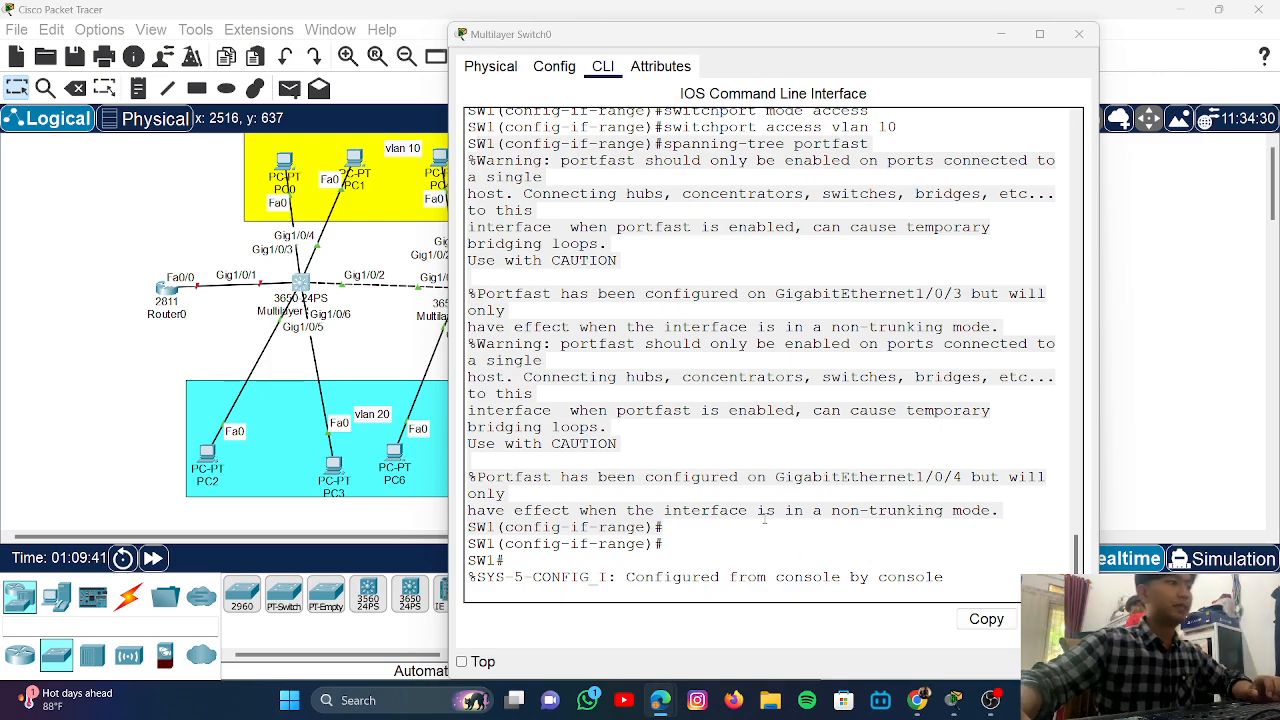
scroll(883, 492, "down", 1)
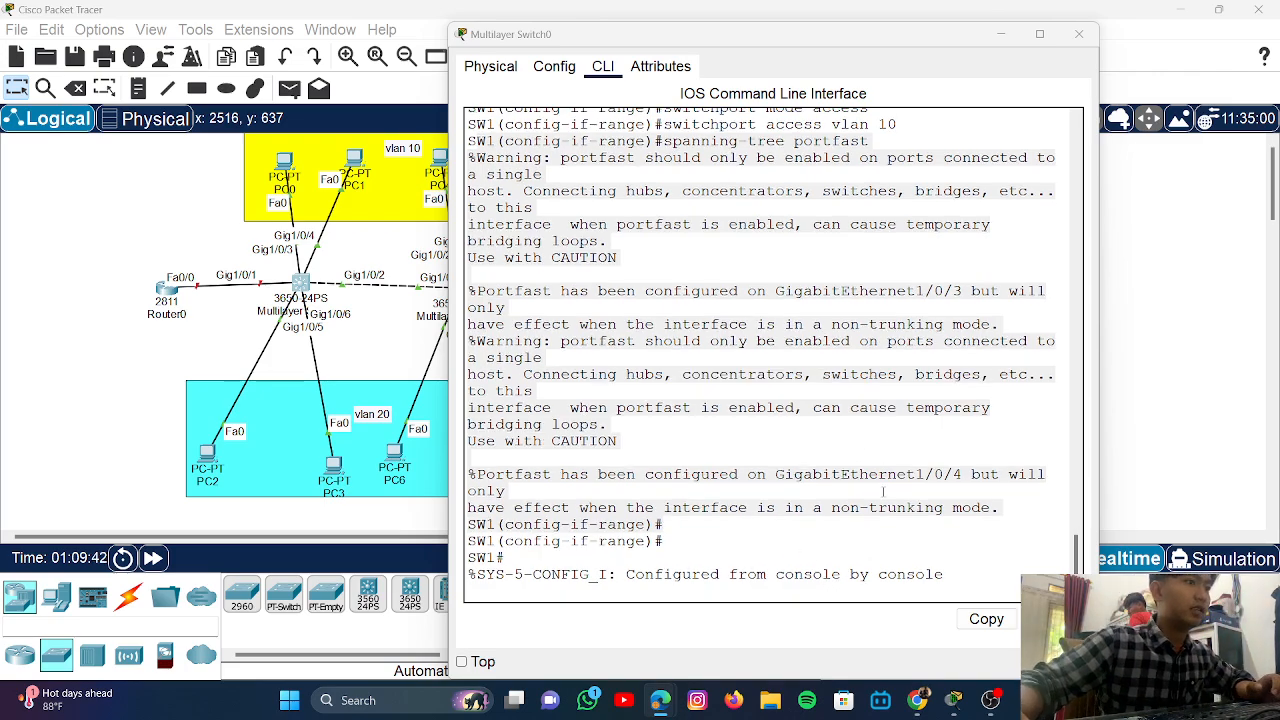
left_click(962, 583)
key("Return")
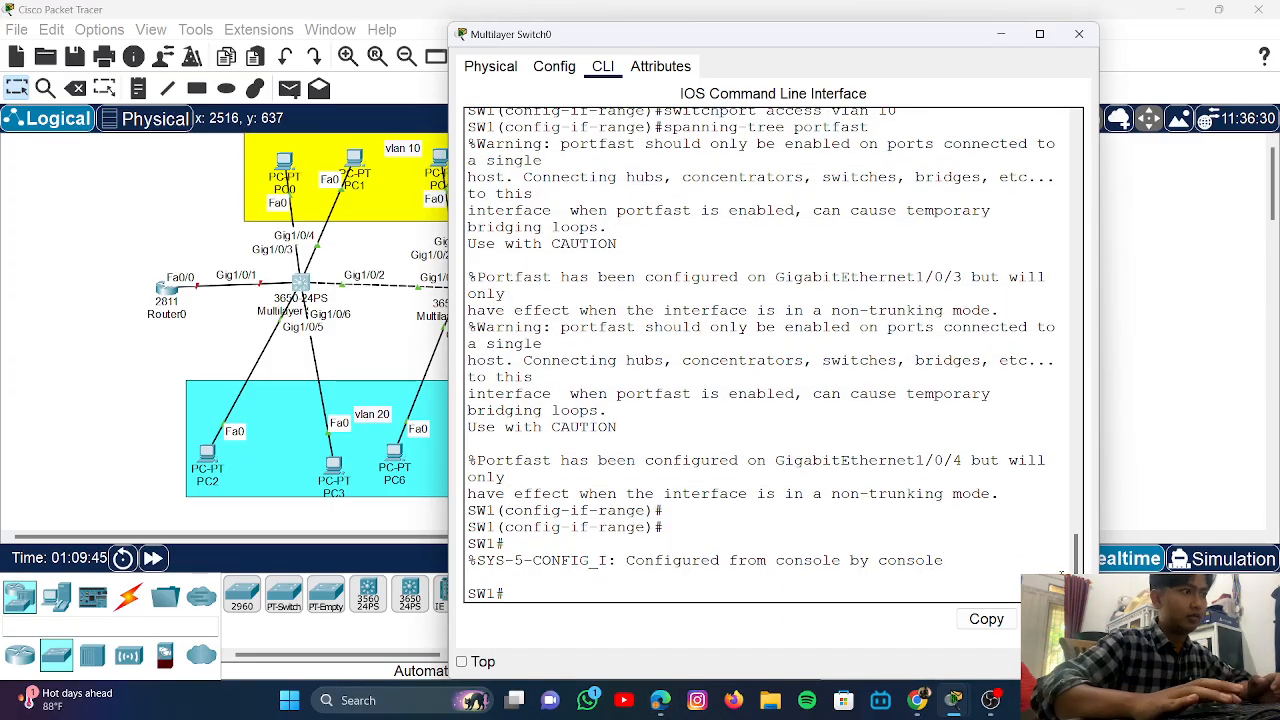
key("Return")
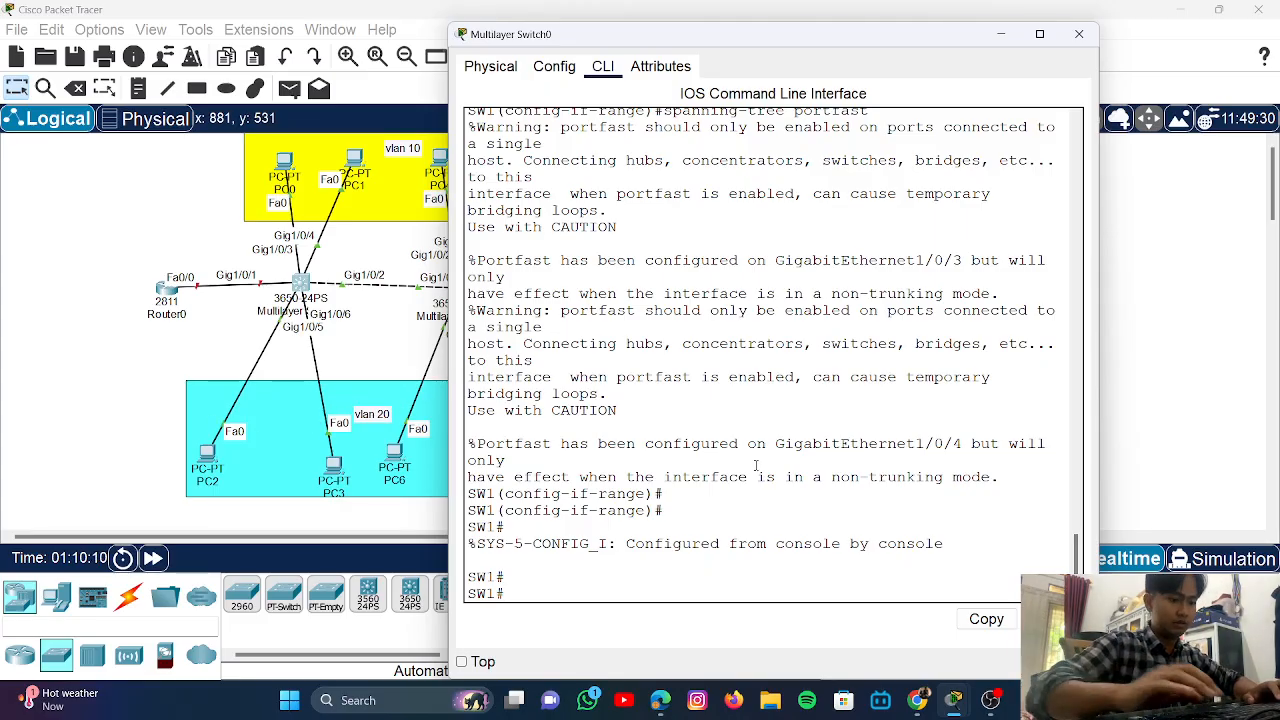
- Enter global configuration on SW1 and select port range Gi1/0/5-6
type("write")
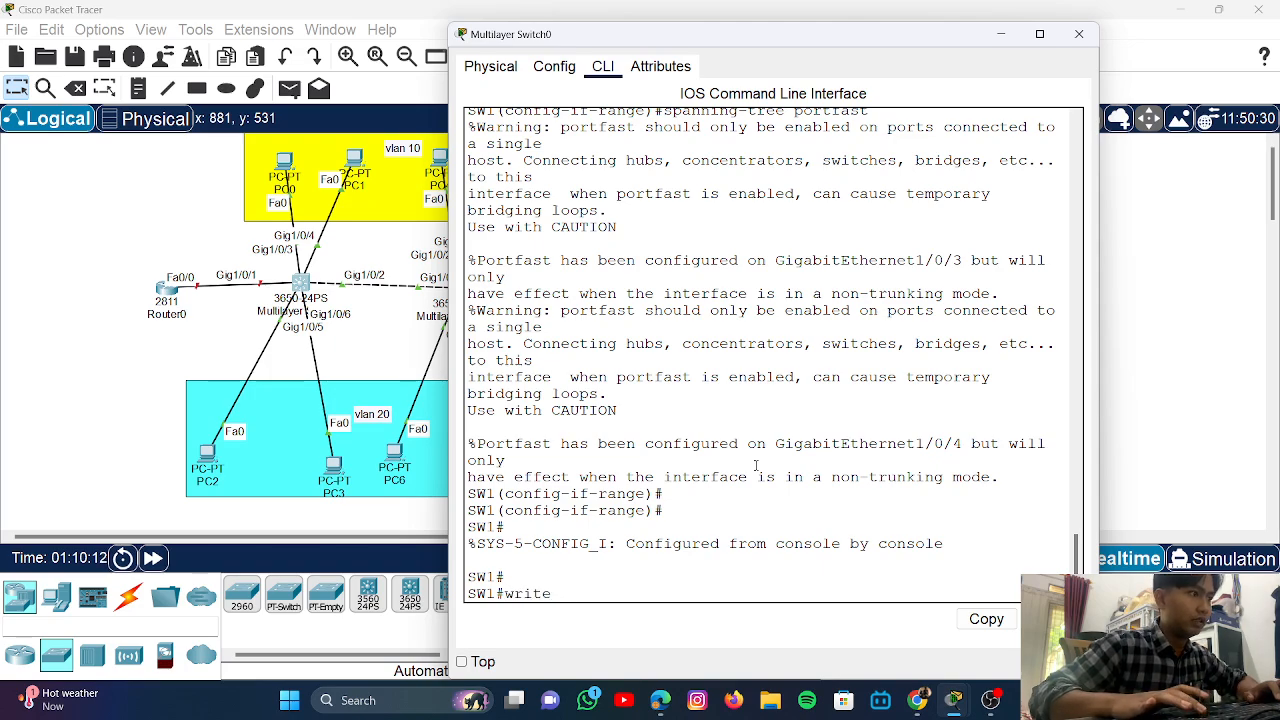
key("BackSpace")
key("BackSpace")
key("BackSpace")
key("BackSpace")
key("BackSpace")
type("en")
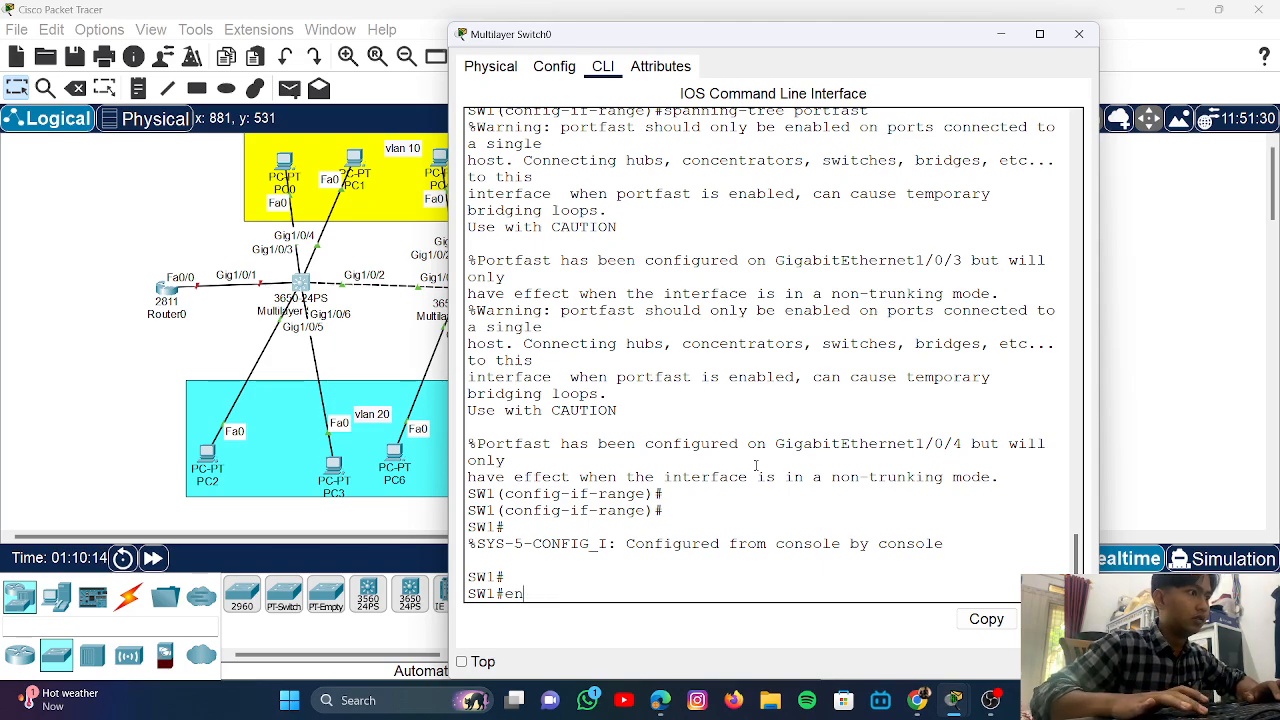
key("BackSpace")
key("BackSpace")
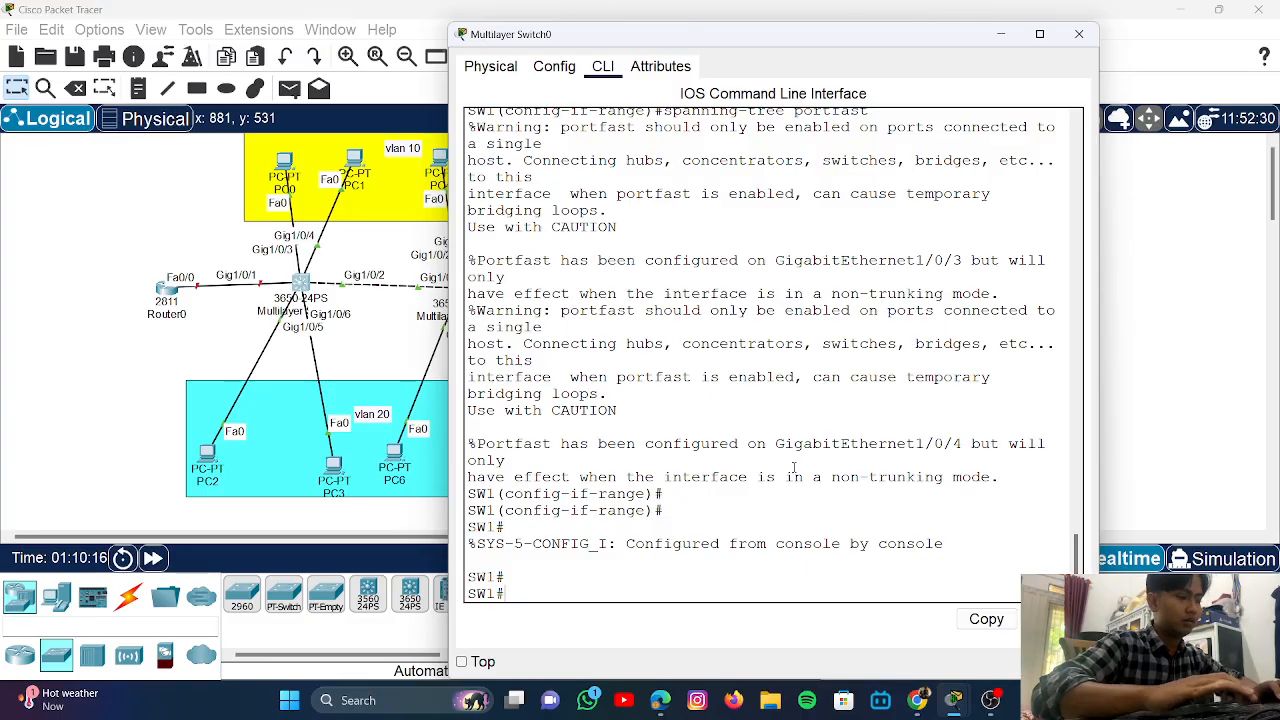
type("in")
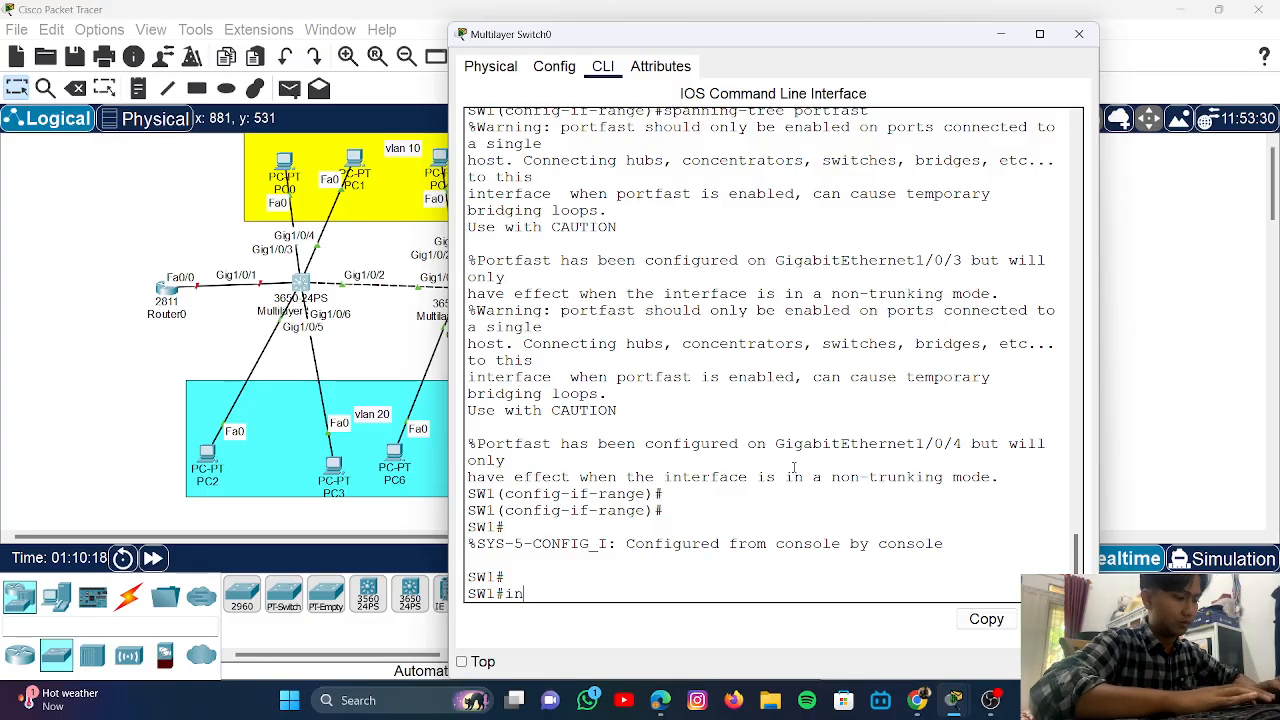
key("BackSpace")
key("BackSpace")
type("con")
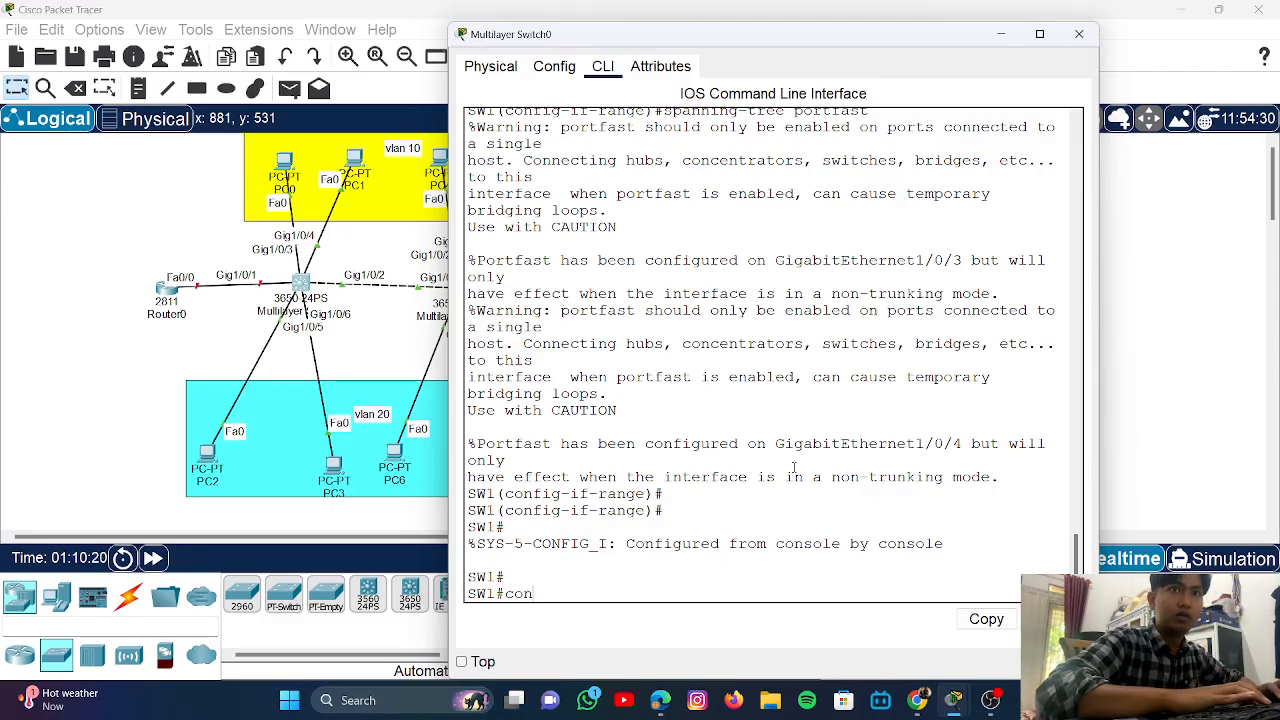
type("f t")
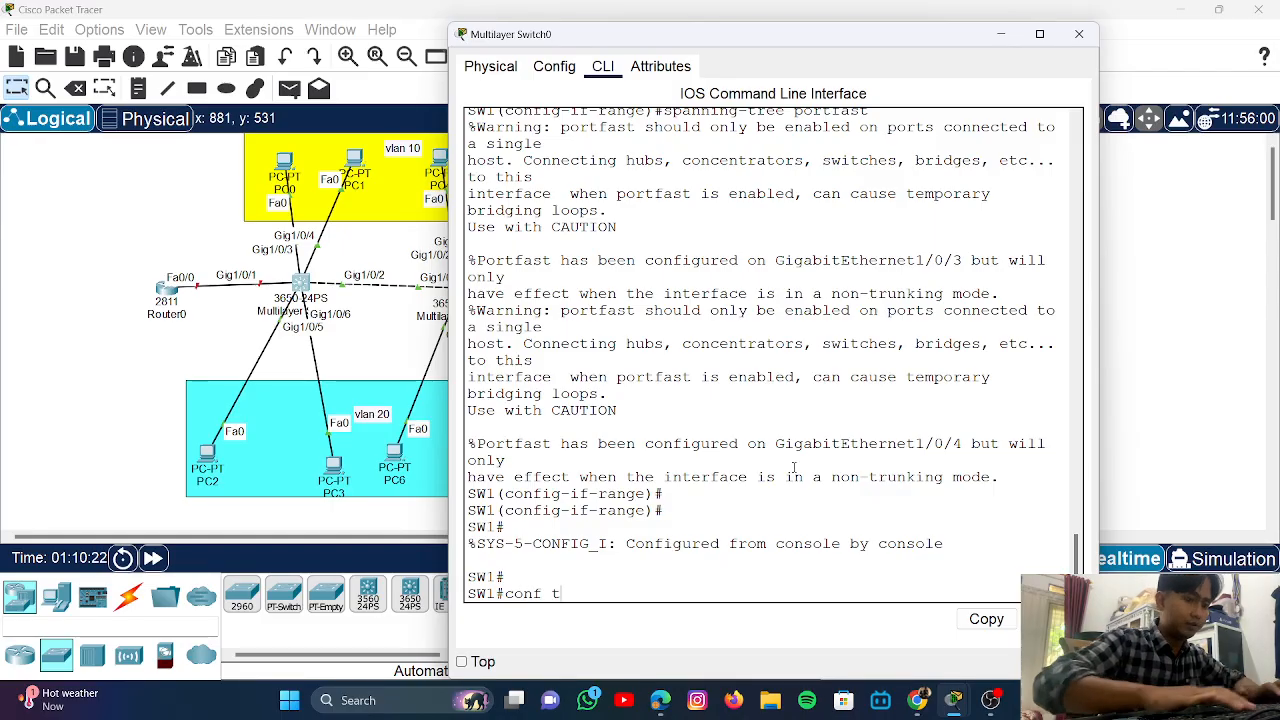
key("Return")
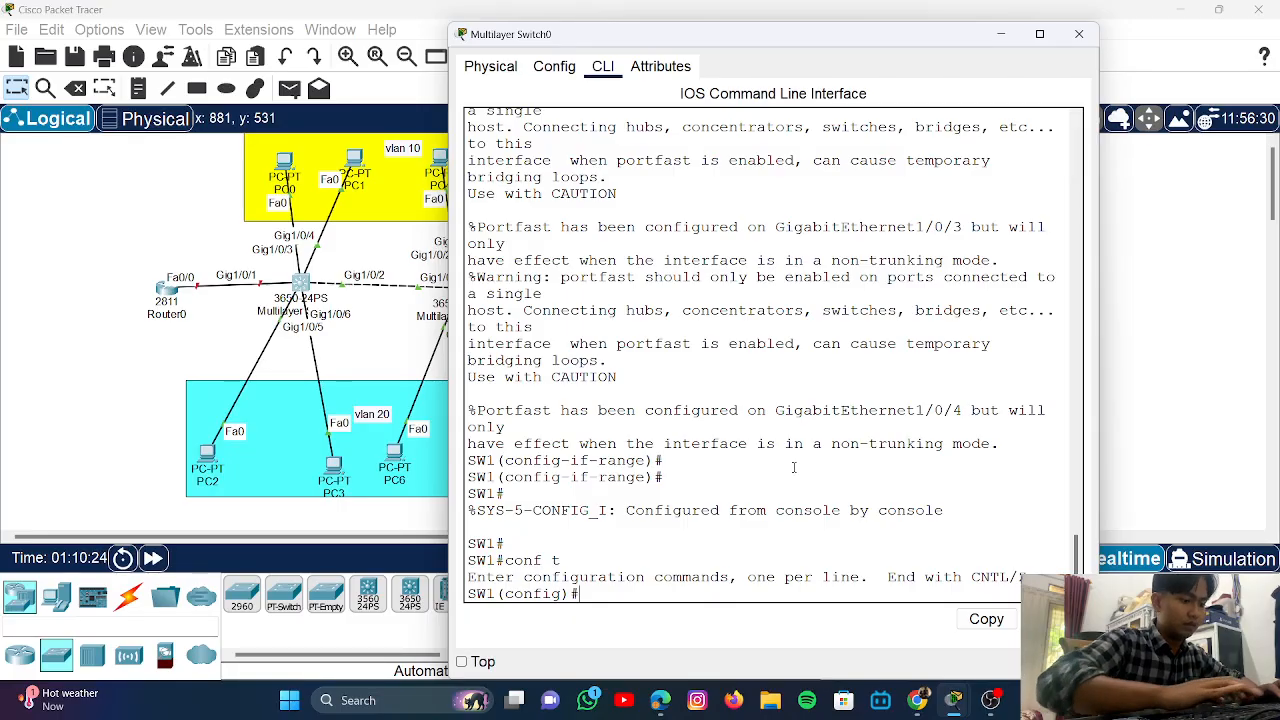
type("int")
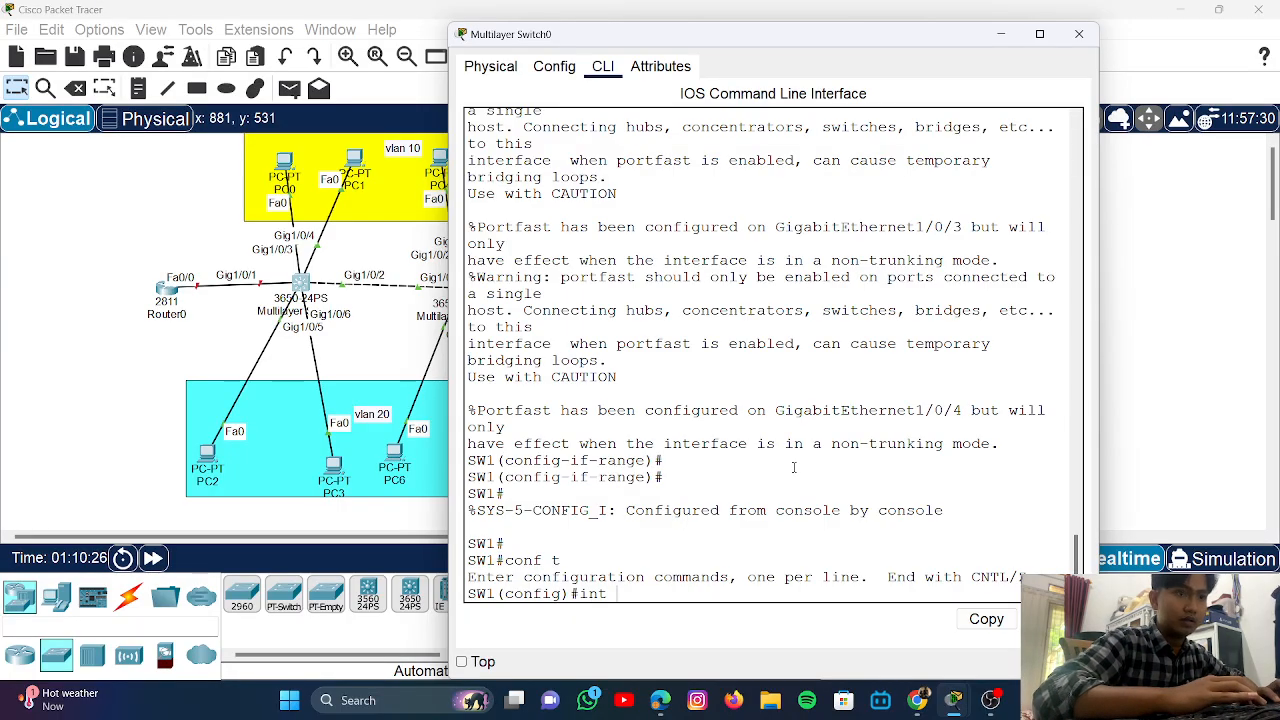
type(" range")
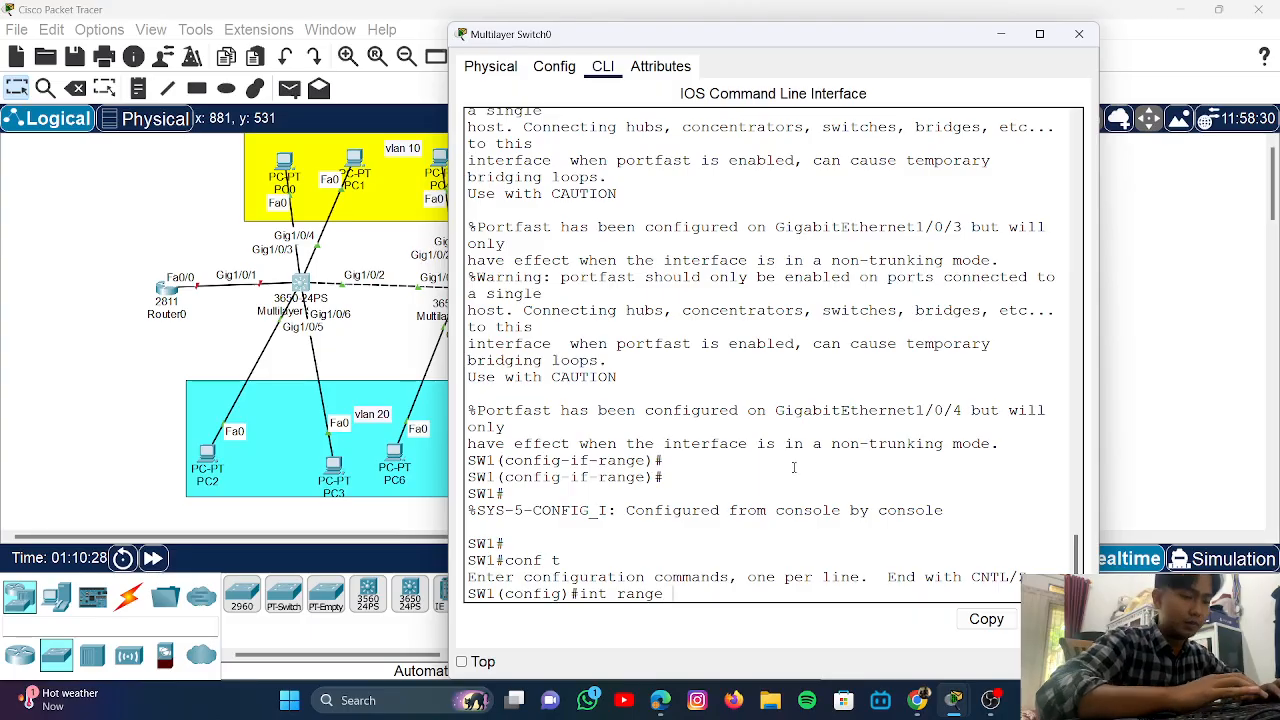
type(" gi/0/")
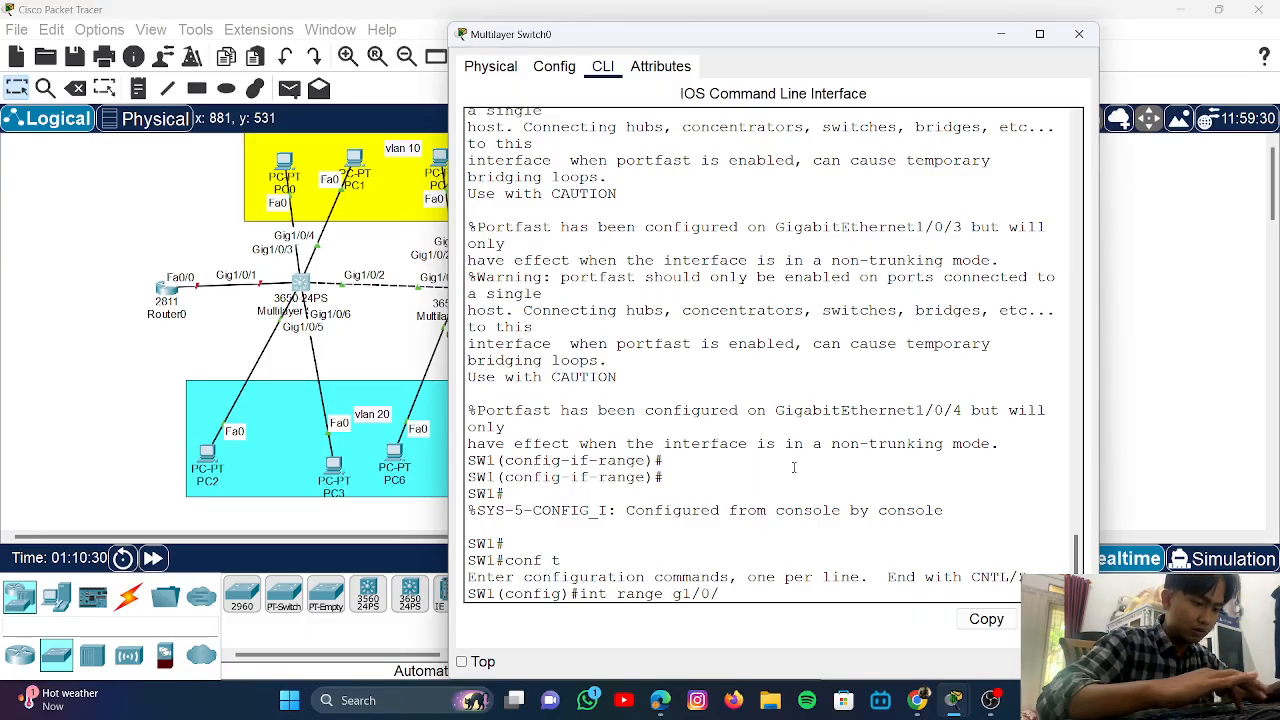
type("5")
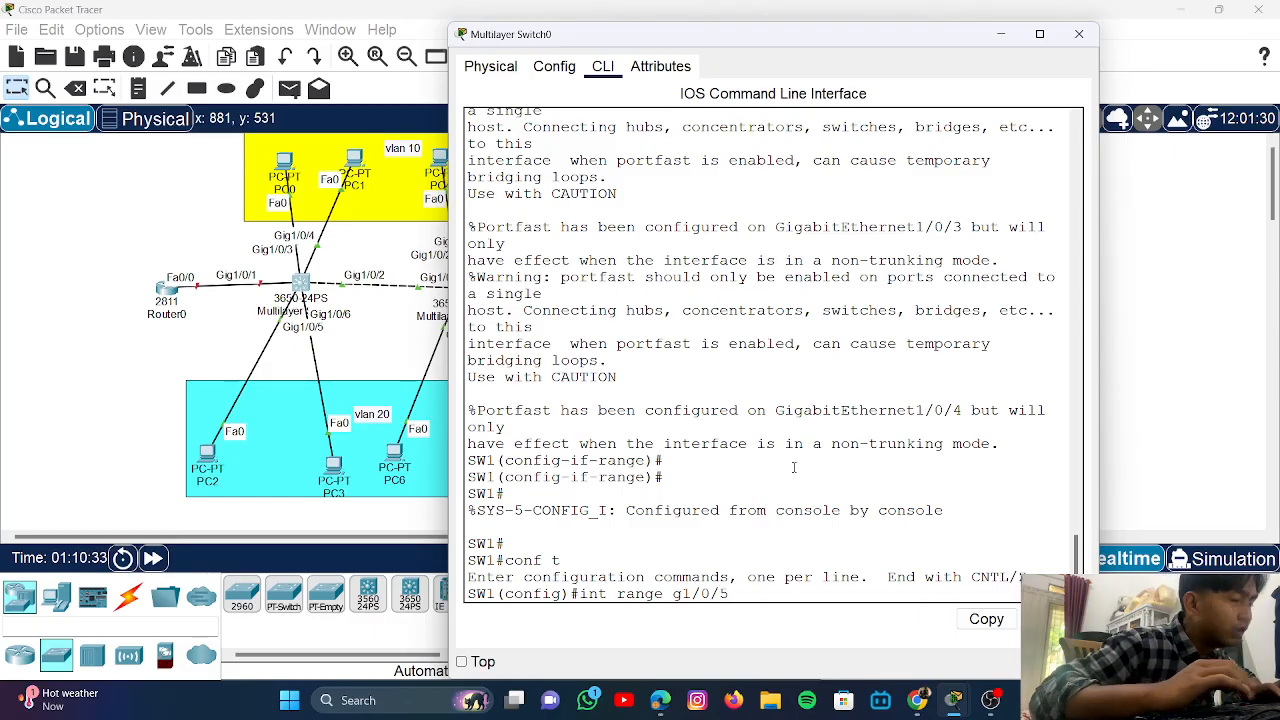
type("-6")
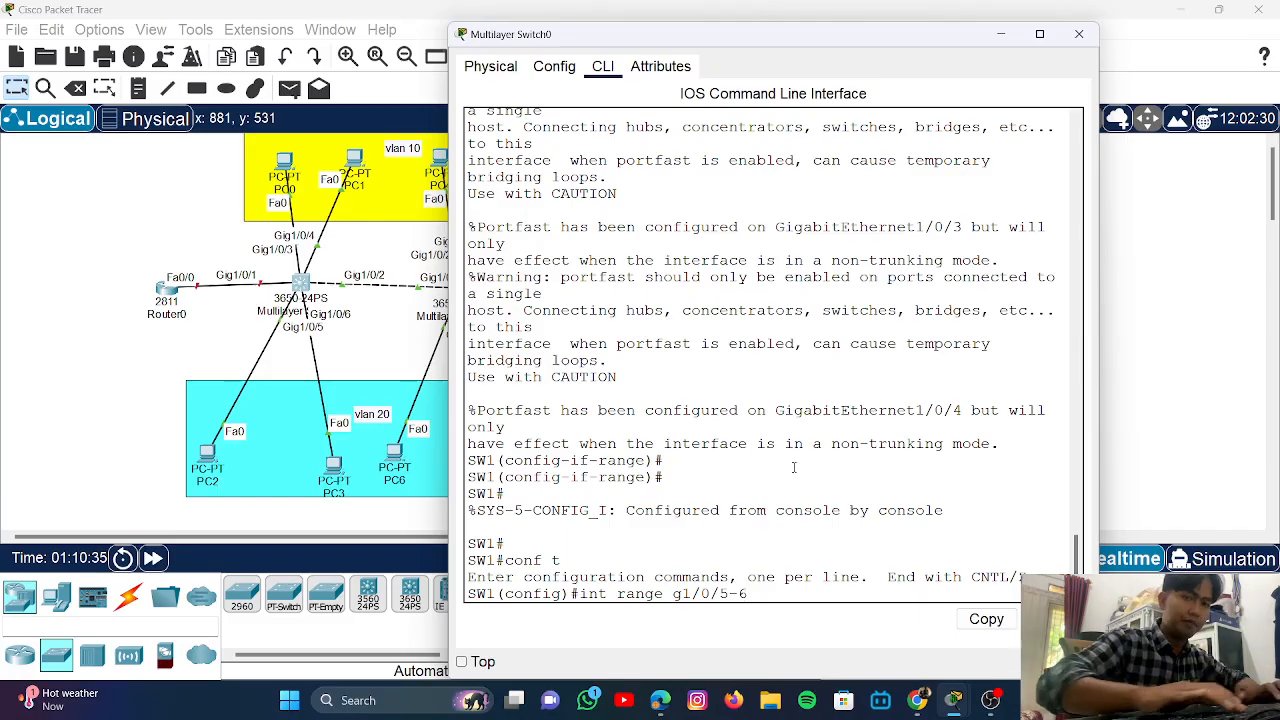
key("Return")
- Make Gi1/0/5-6 access ports in VLAN 20 with spanning-tree portfast enabled
type("swi")
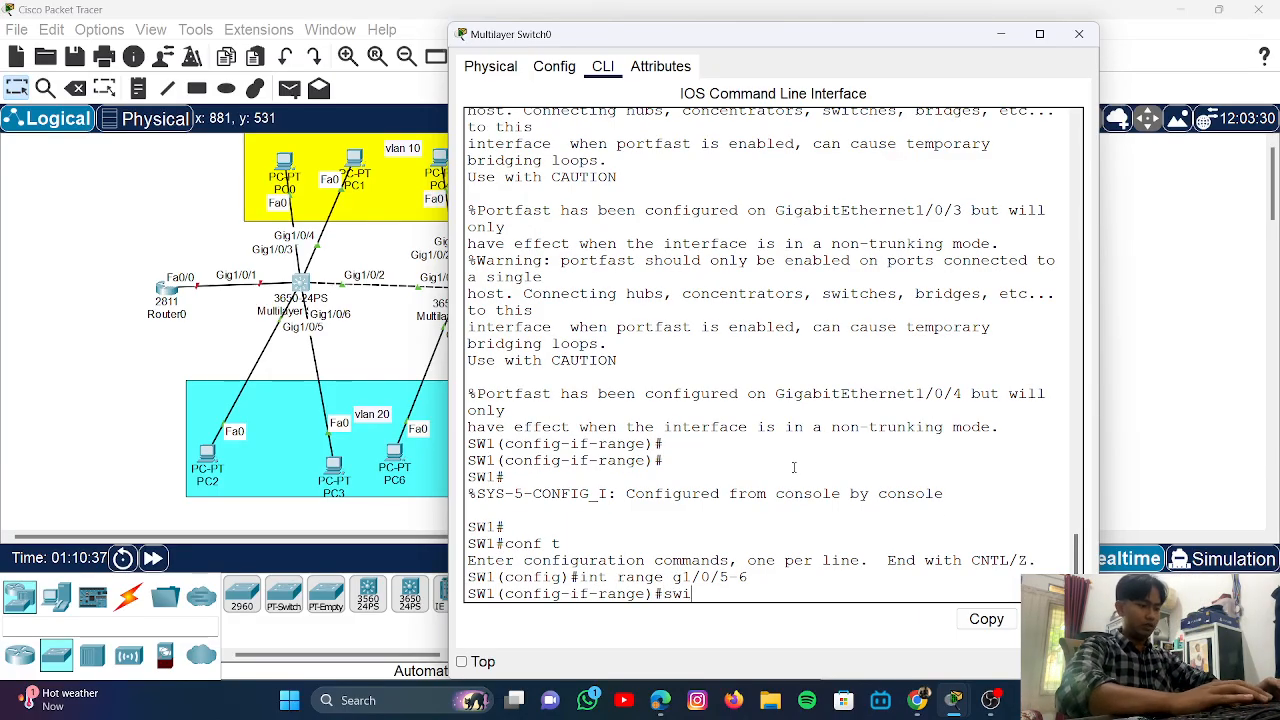
type("tchport")
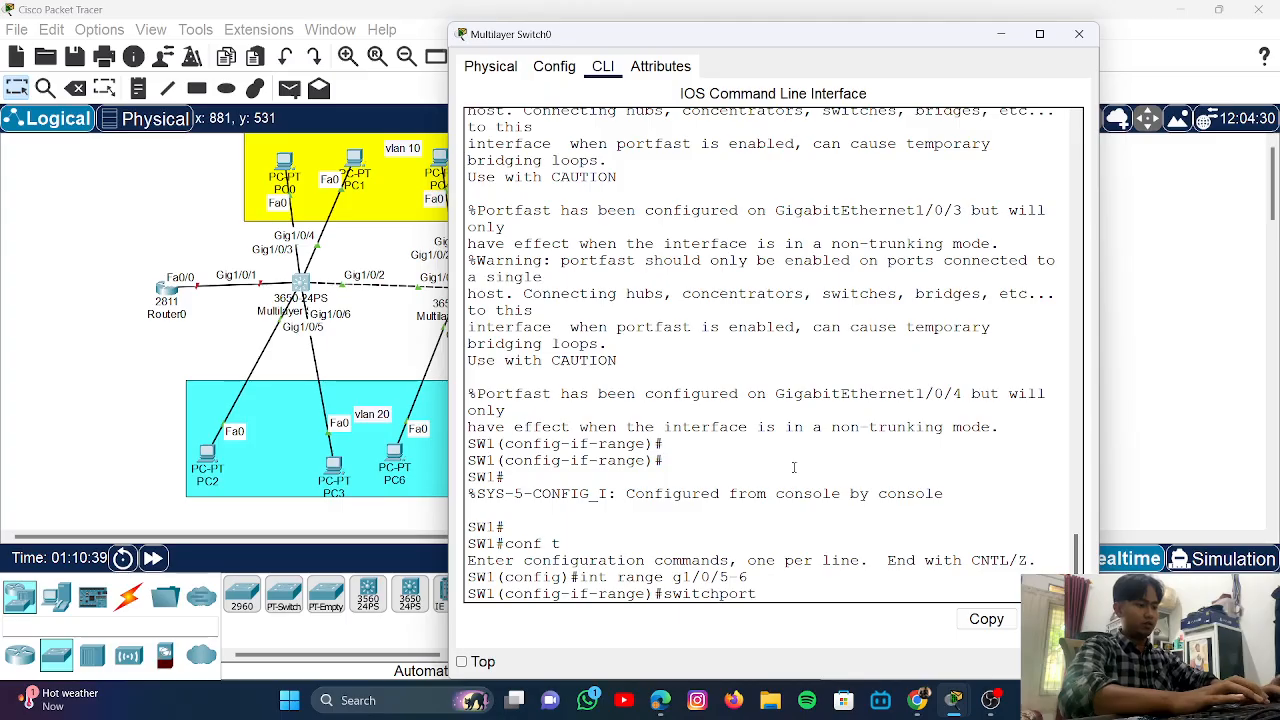
type(" mode acc")
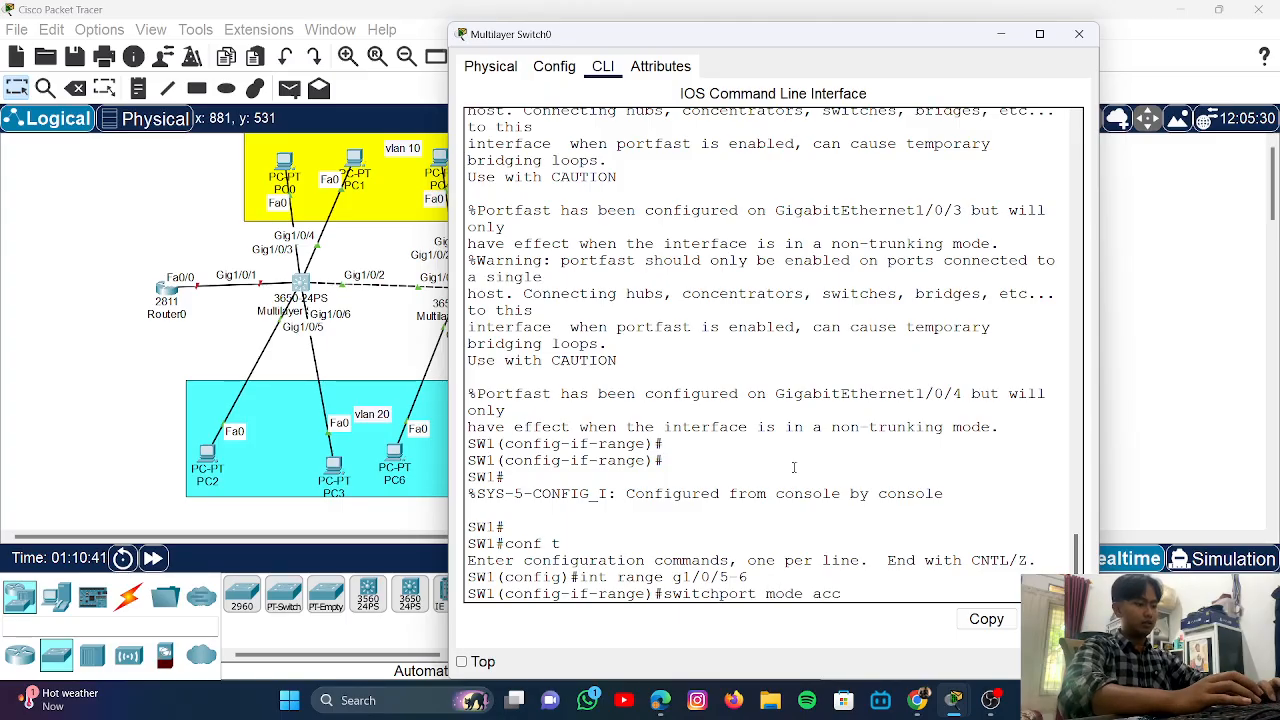
type("ess")
key("Return")
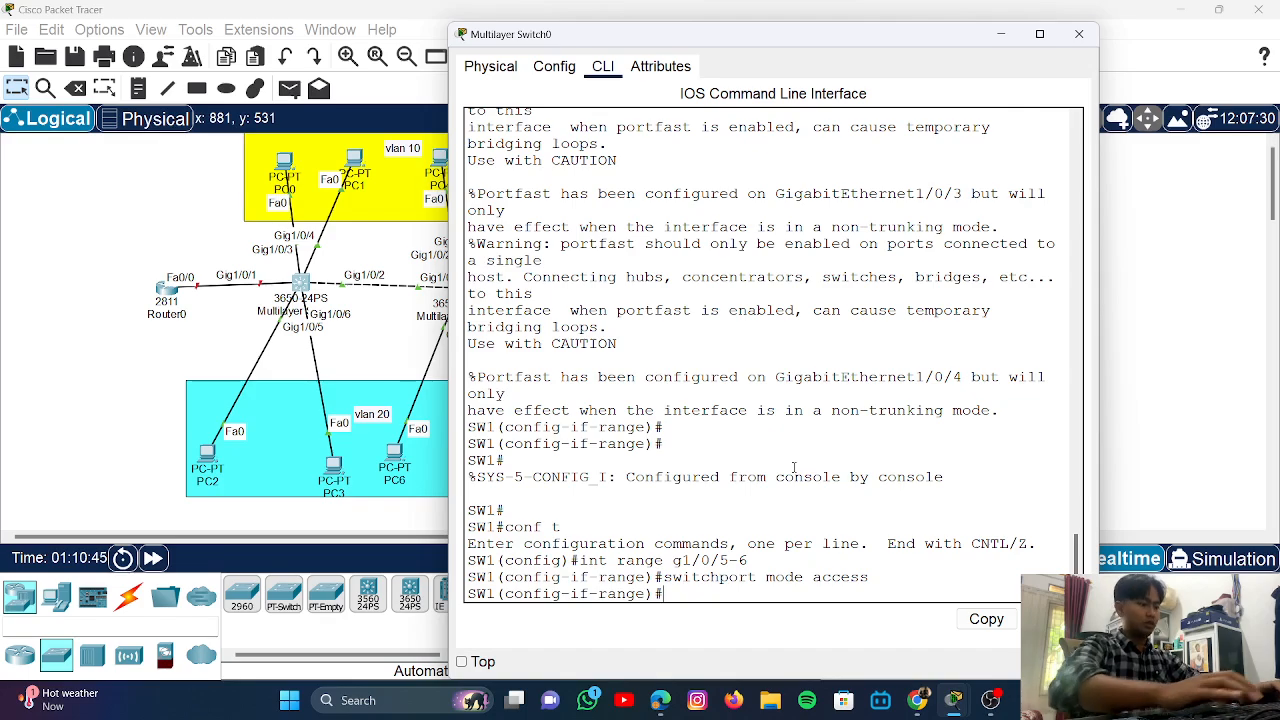
type("switchpor")
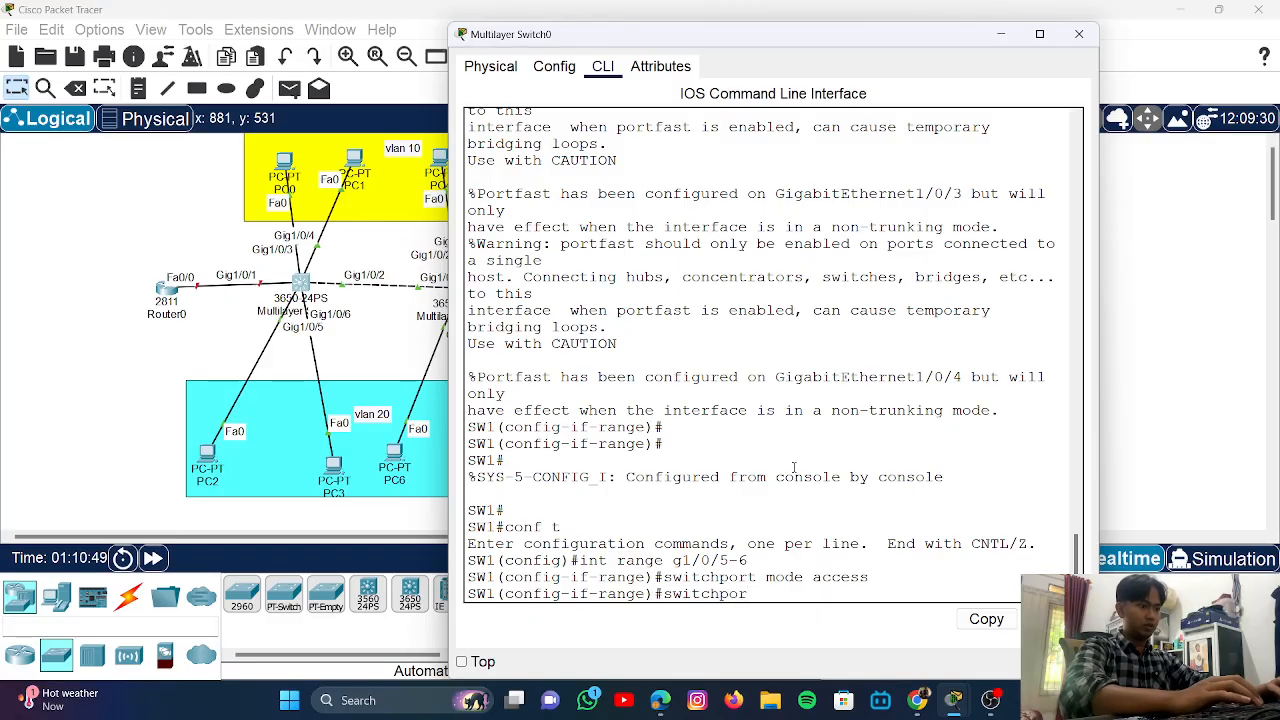
type("t")
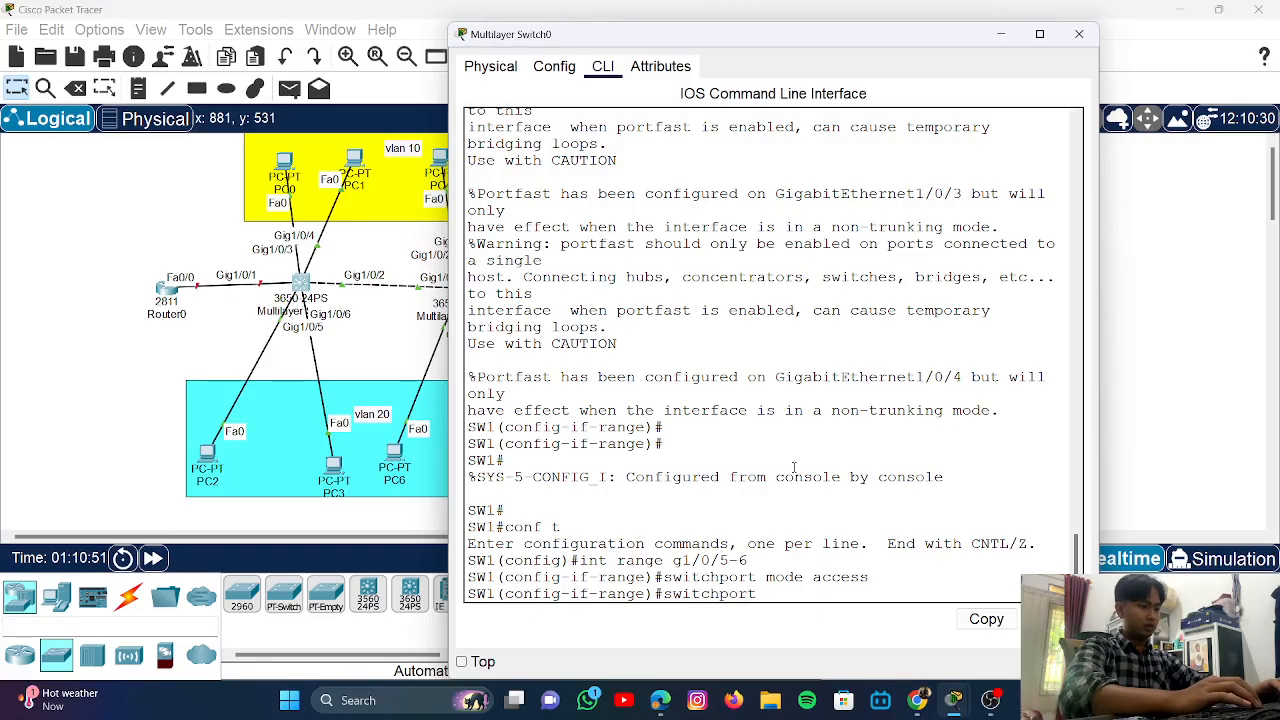
type(" access vlan 20")
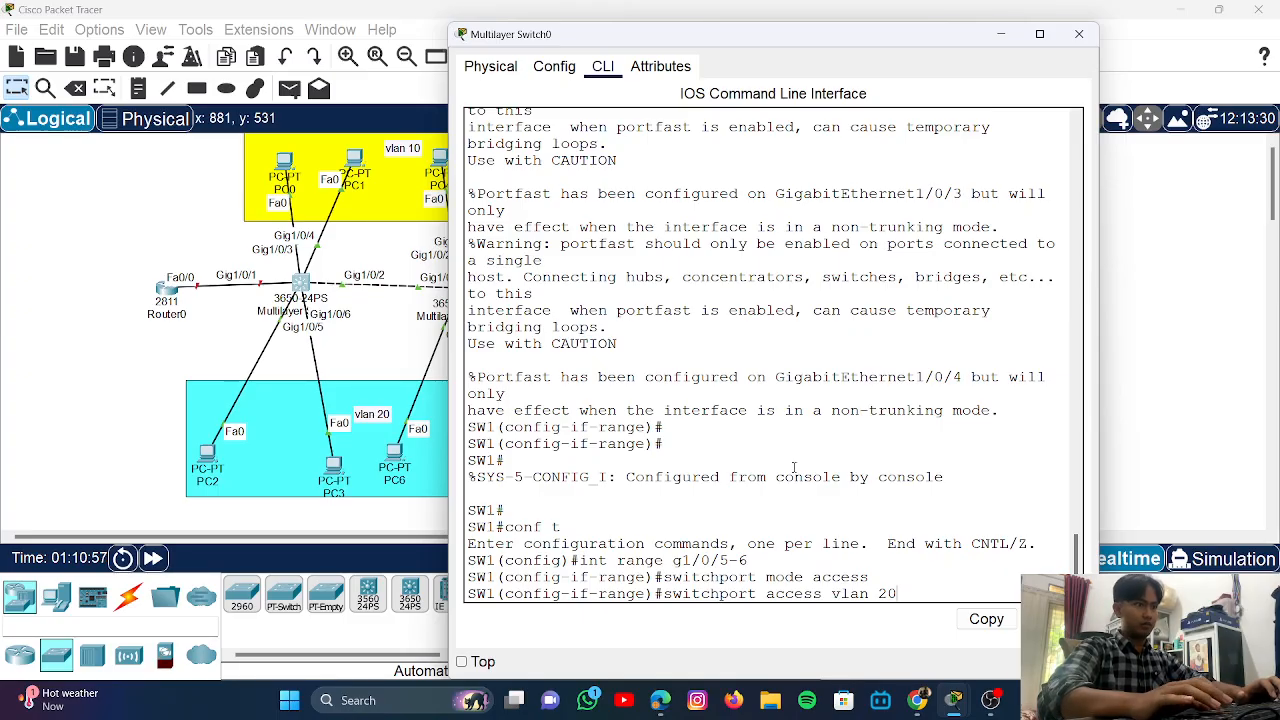
key("Return")
type("spa")
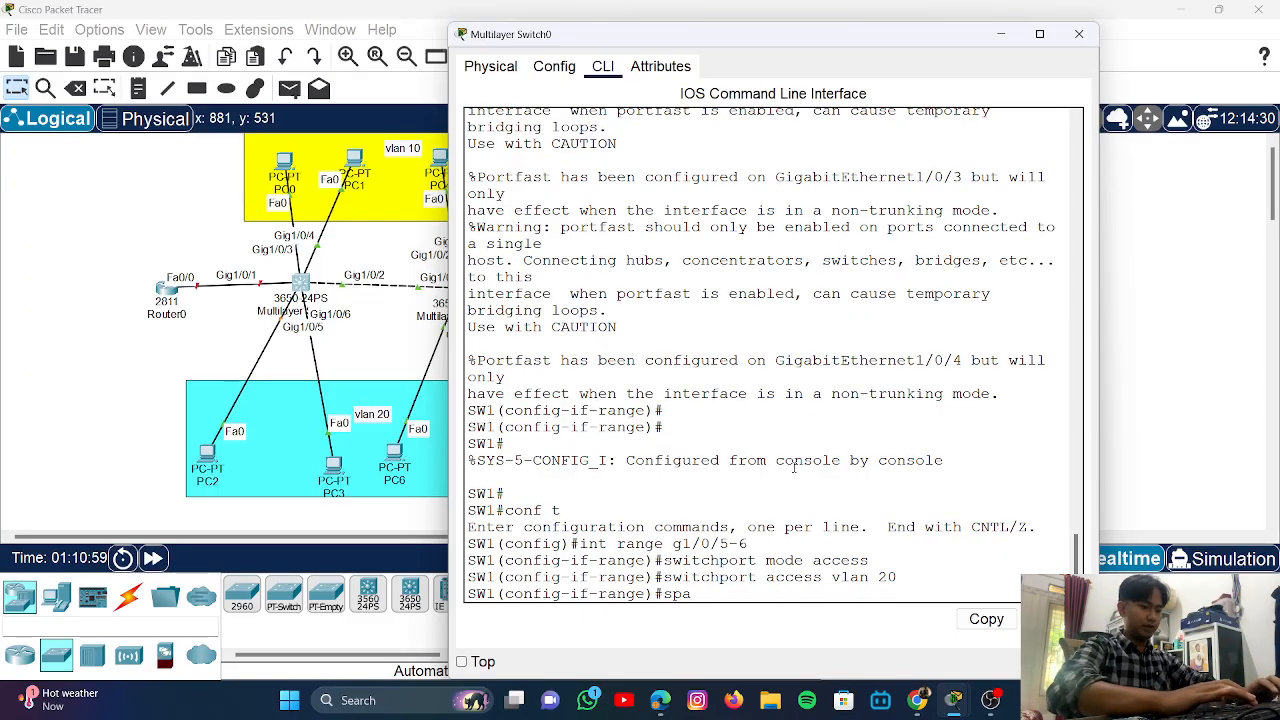
type("nning-tr")
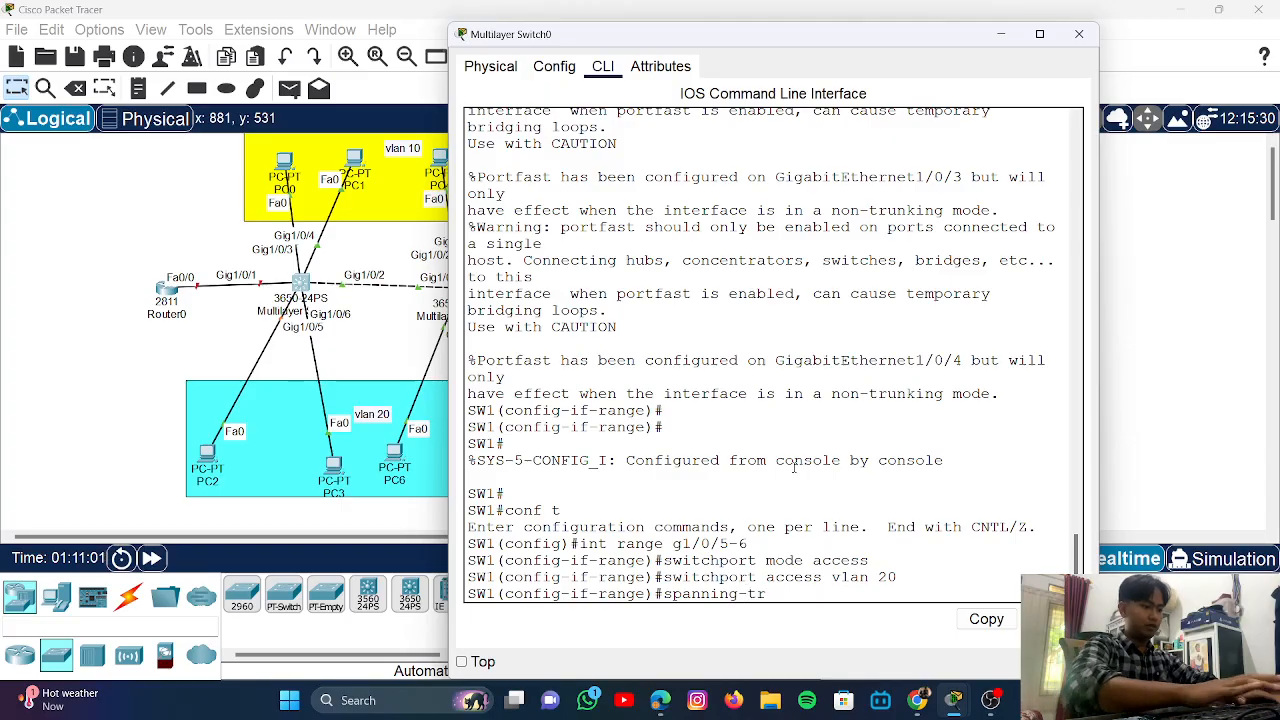
type("ee")
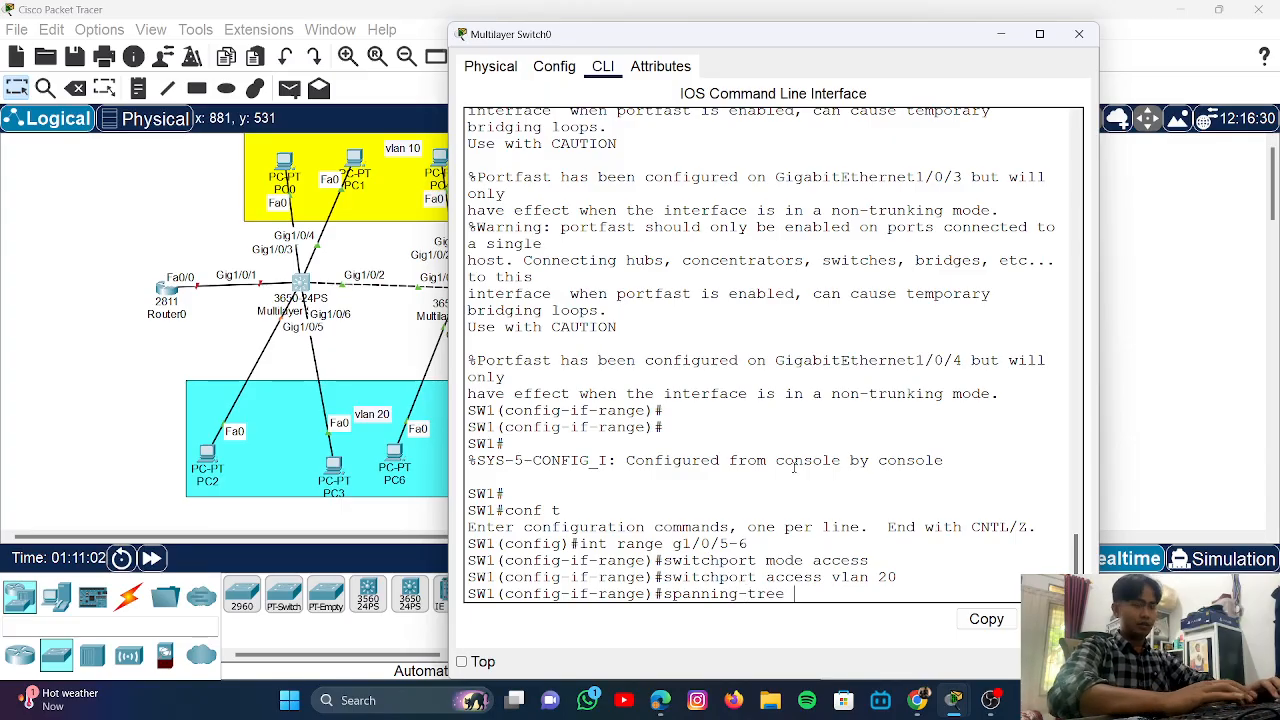
type(" port")
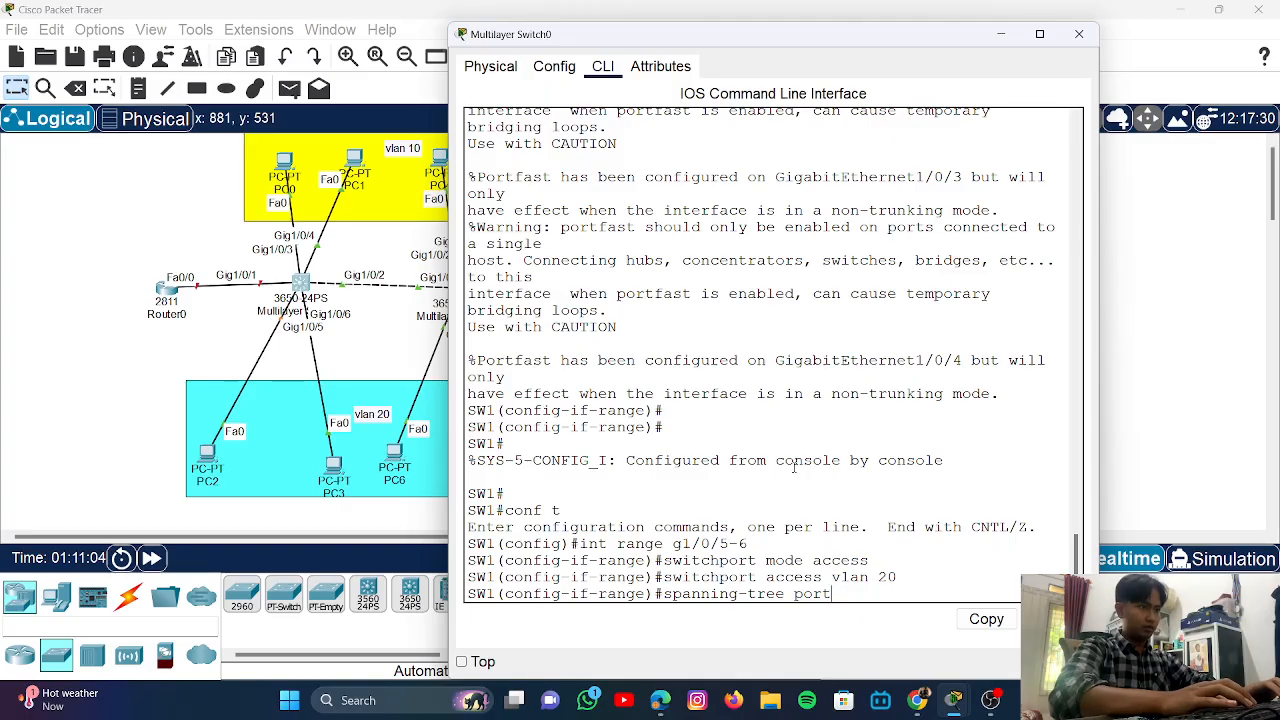
type("f")
key("BackSpace")
type("as")
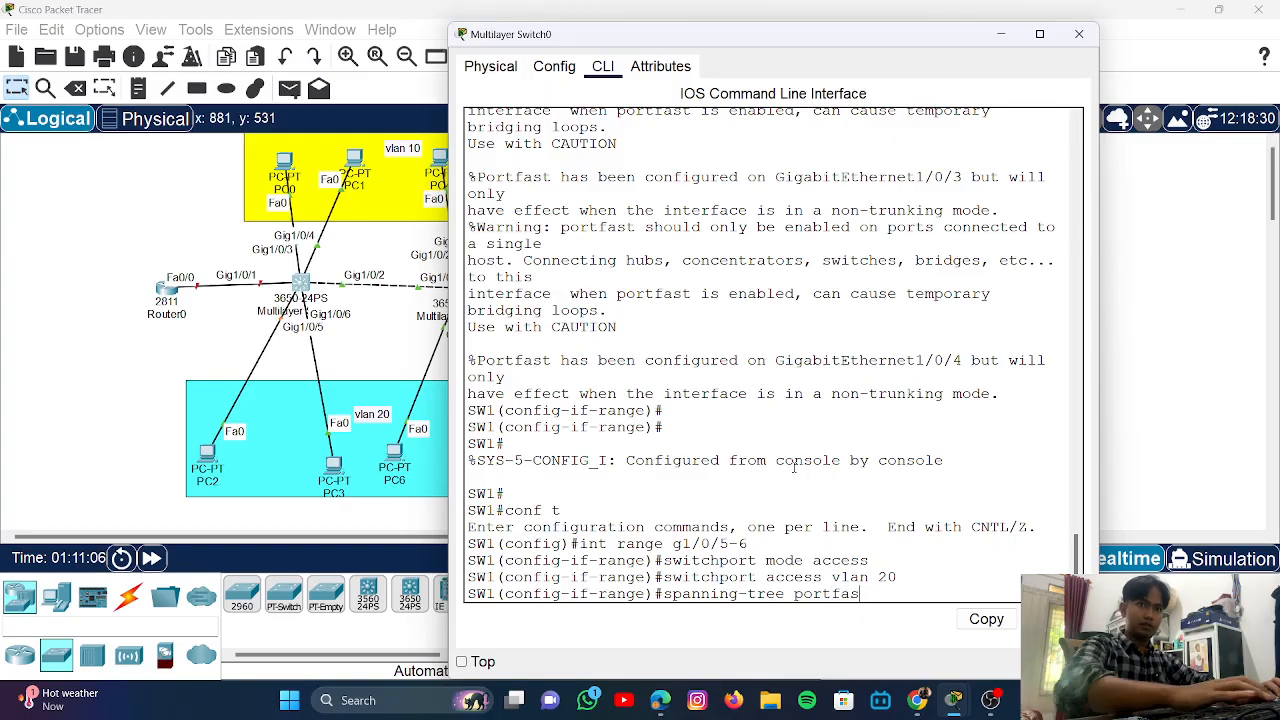
type("t")
key("Return")
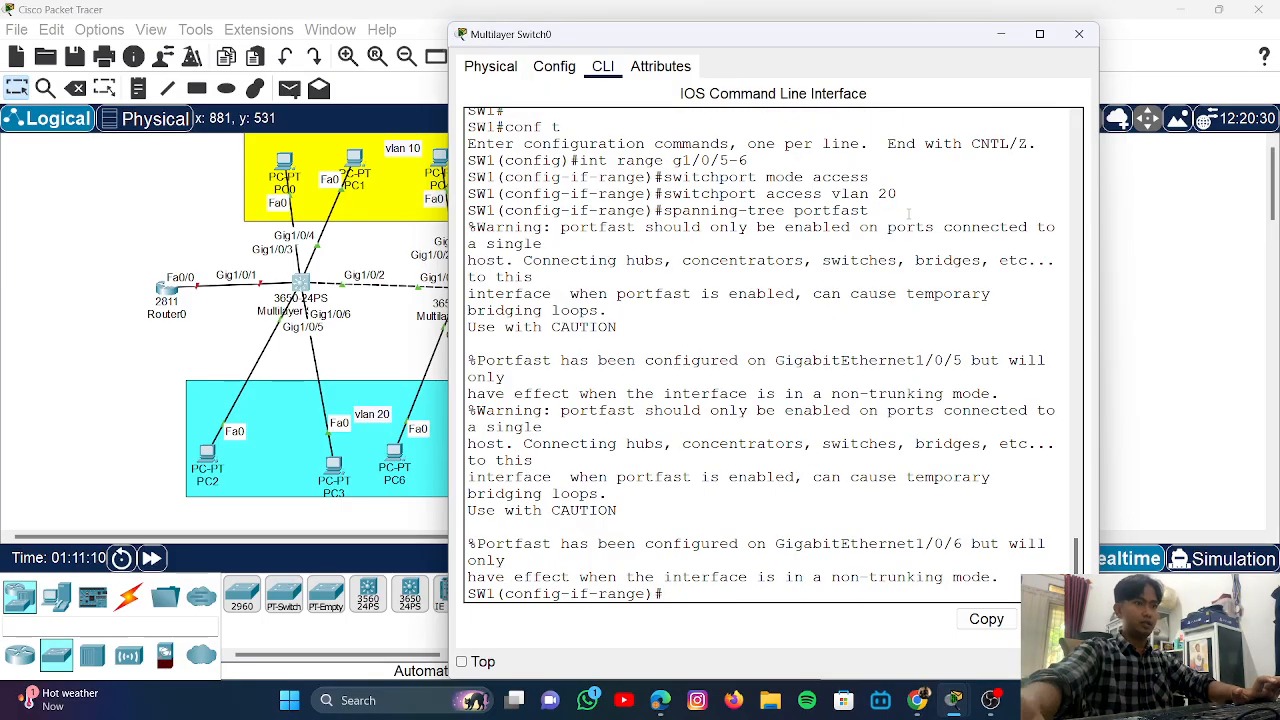
left_click(1168, 320)
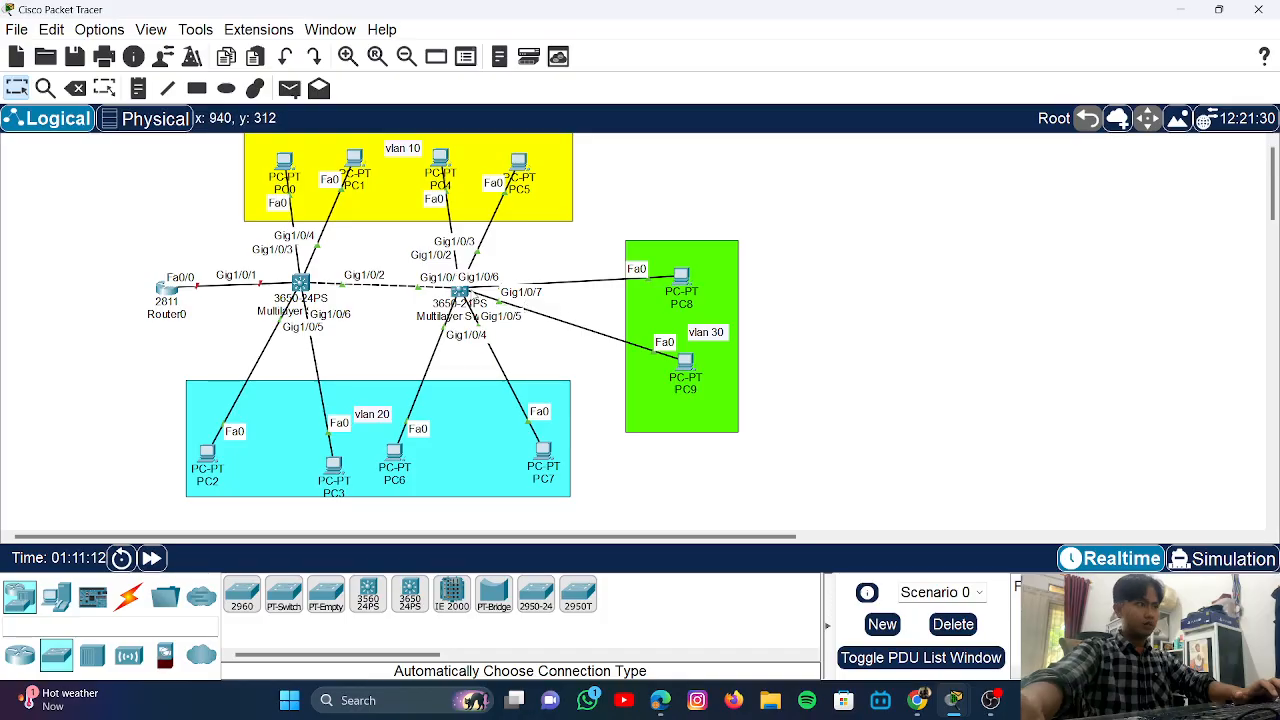
- Exit SW2 from VLAN configuration to global config and move its console window to the lower right
left_click(460, 291)
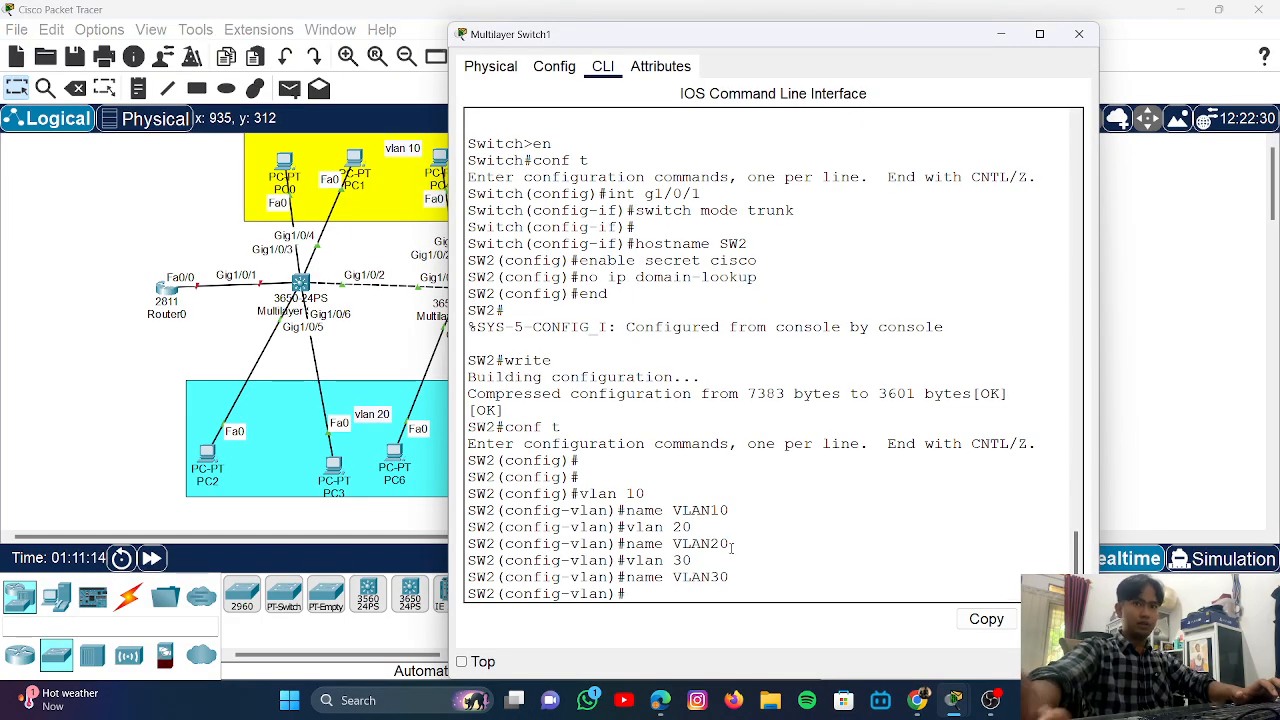
key("Return")
type("exi")
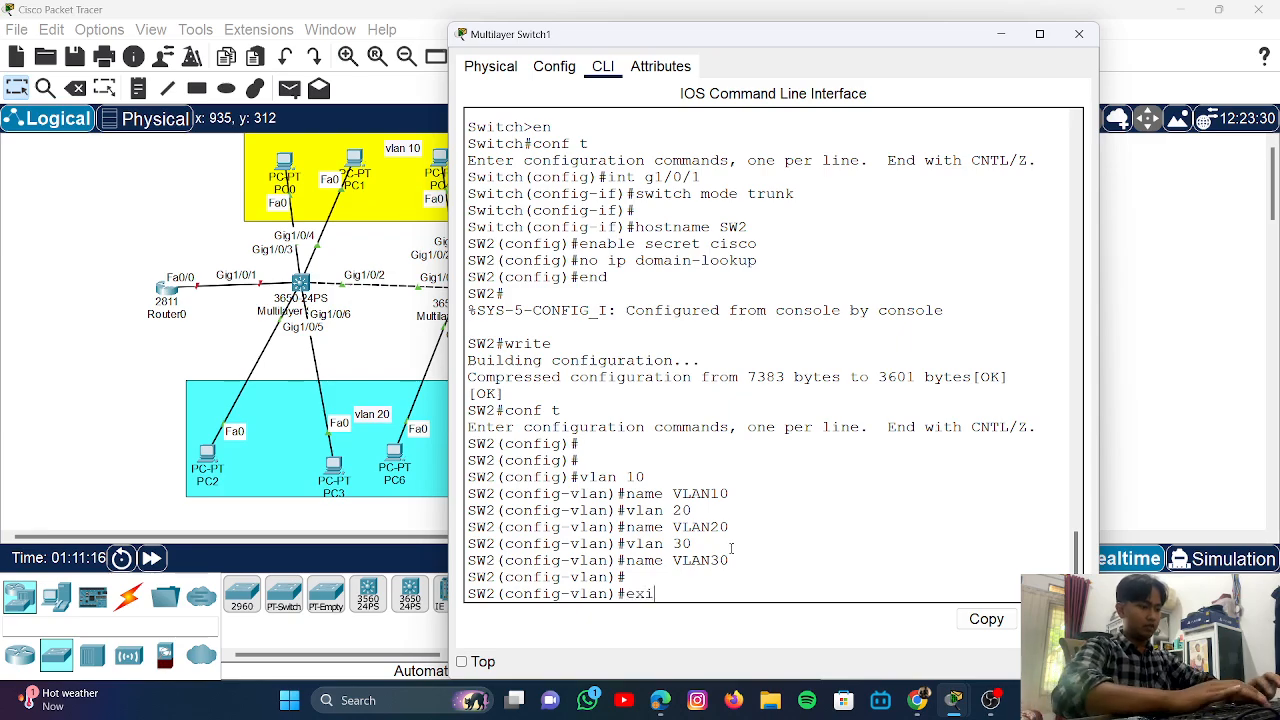
type("t")
key("Return")
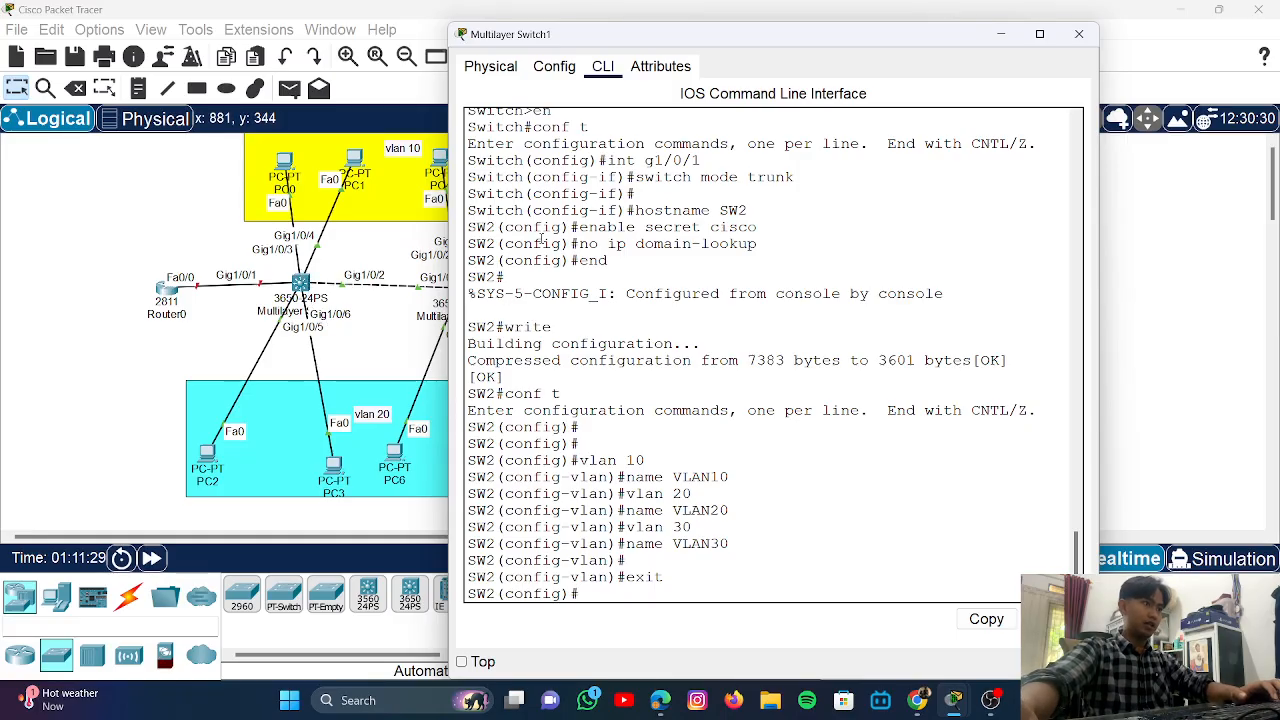
left_click_drag(836, 34, 1098, 208)
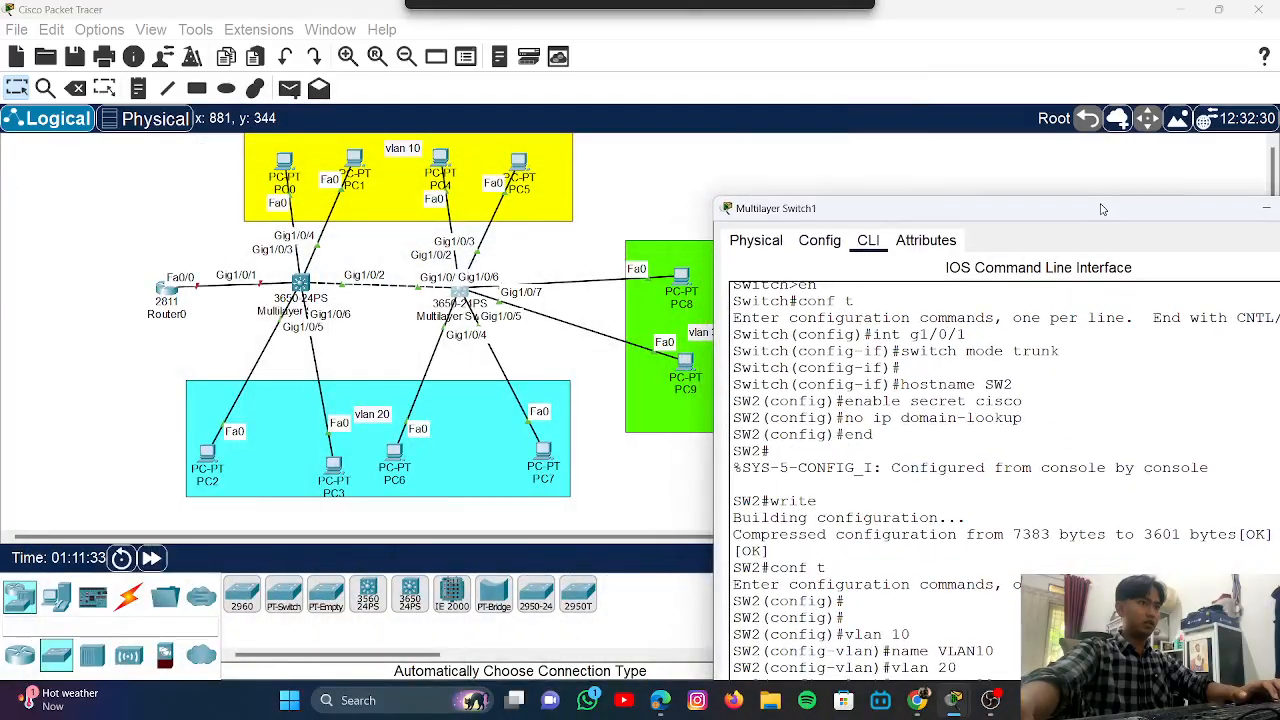
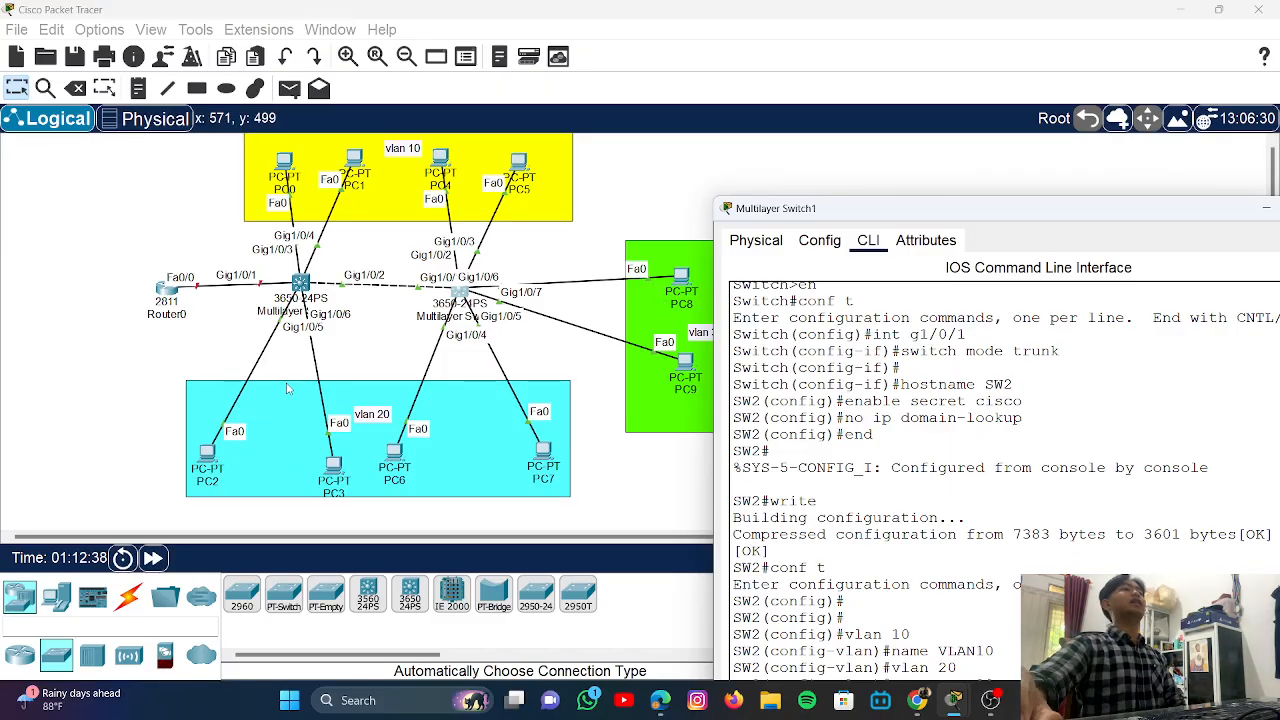
- Move SW2's console window to the top-left and exit back to global configuration
left_click_drag(889, 225, 720, 175)
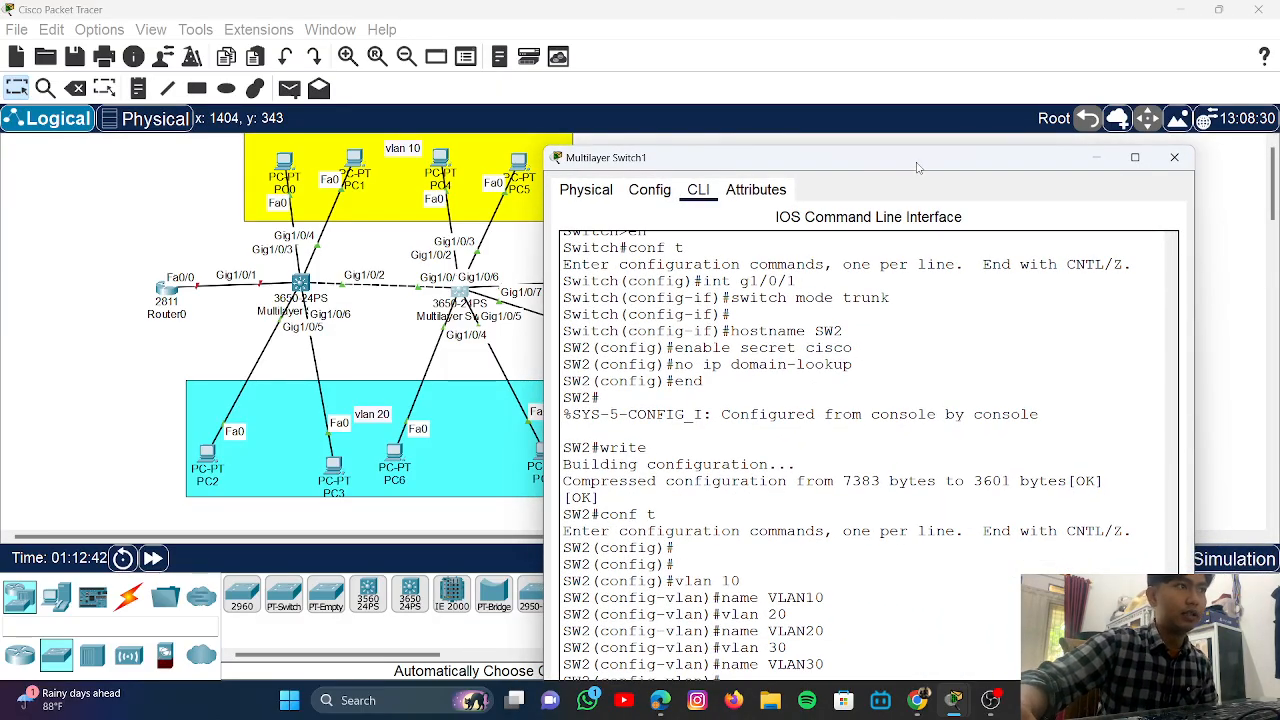
left_click_drag(918, 167, 724, 31)
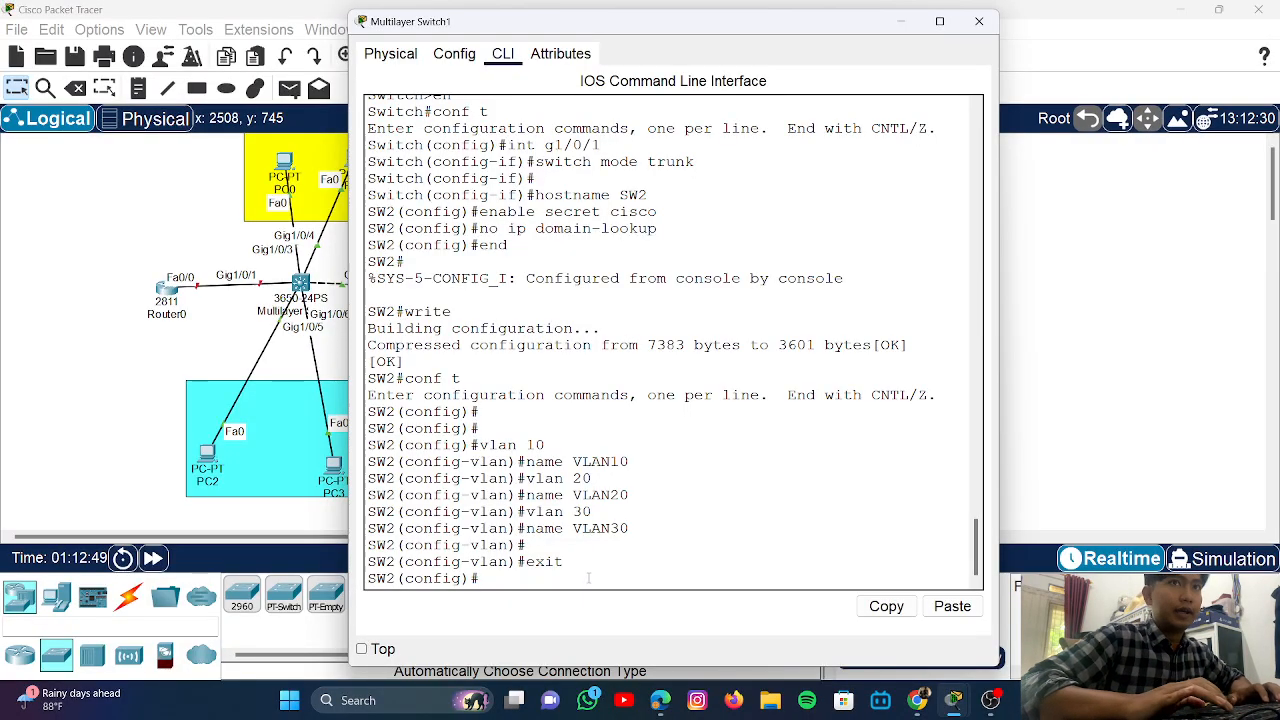
key("Return")
- Begin the 'int range g1/0/' interface range command on SW2
type("int ")
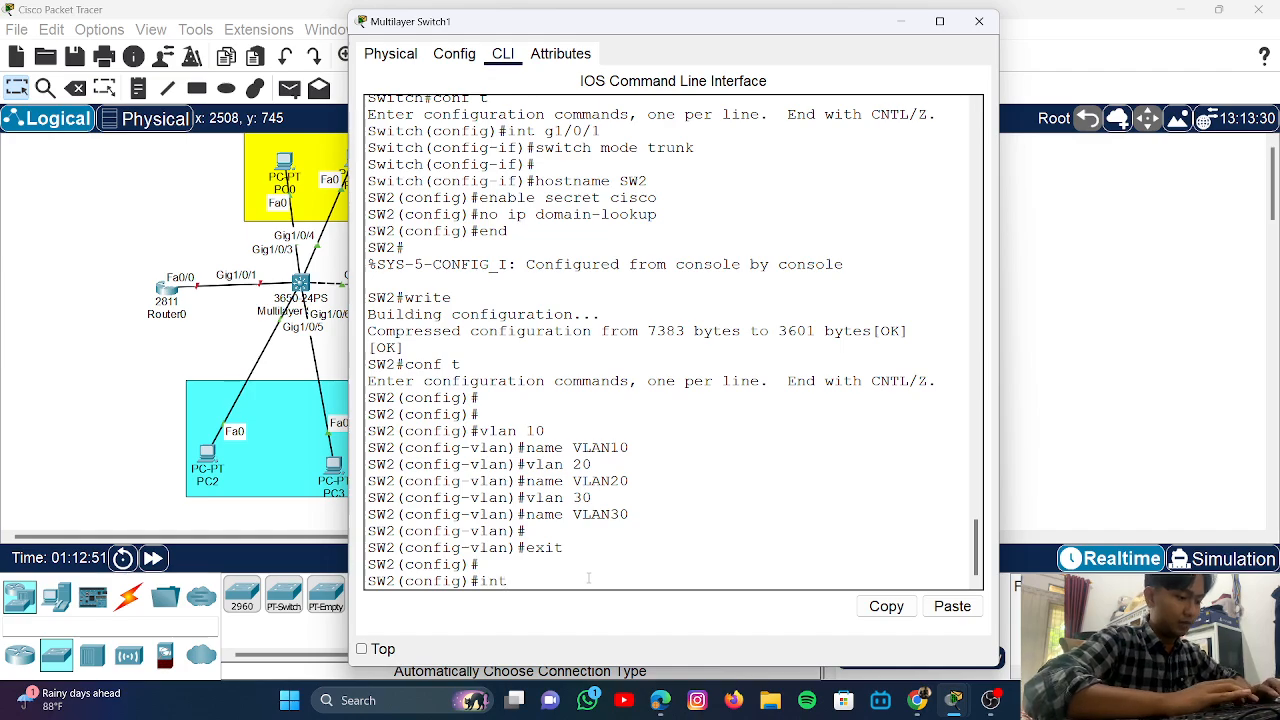
type("range ")
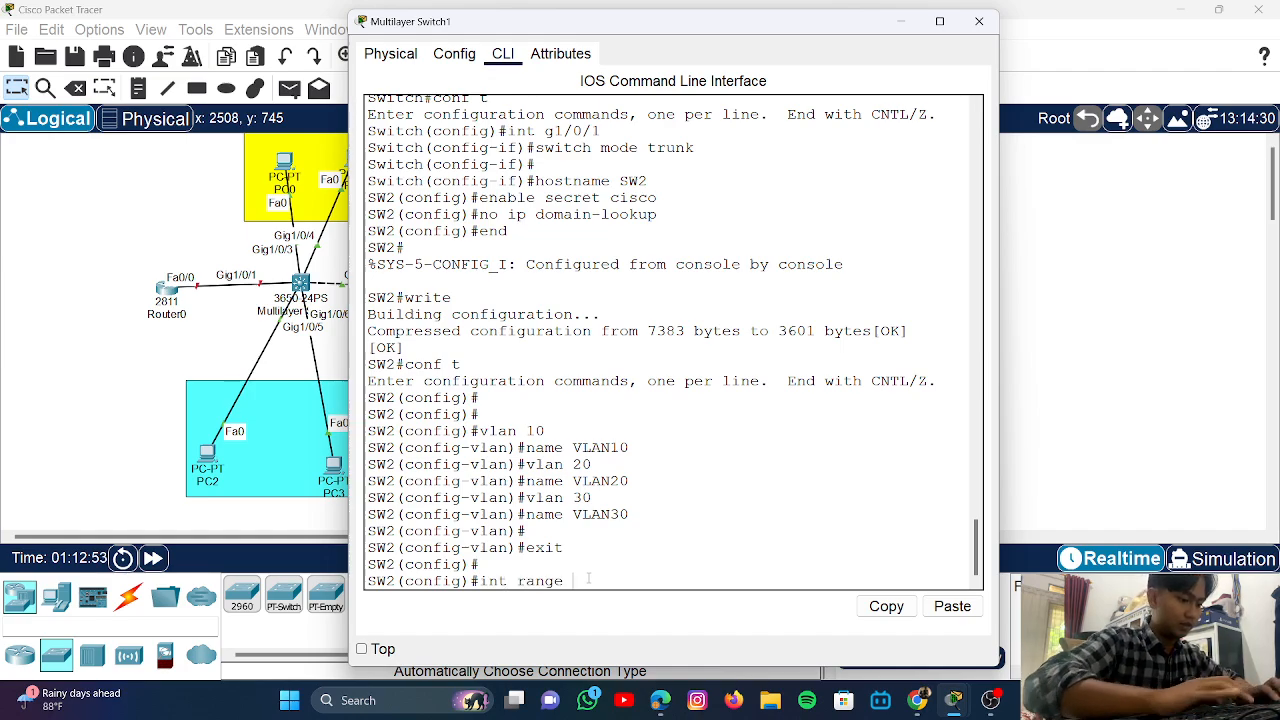
type("g10")
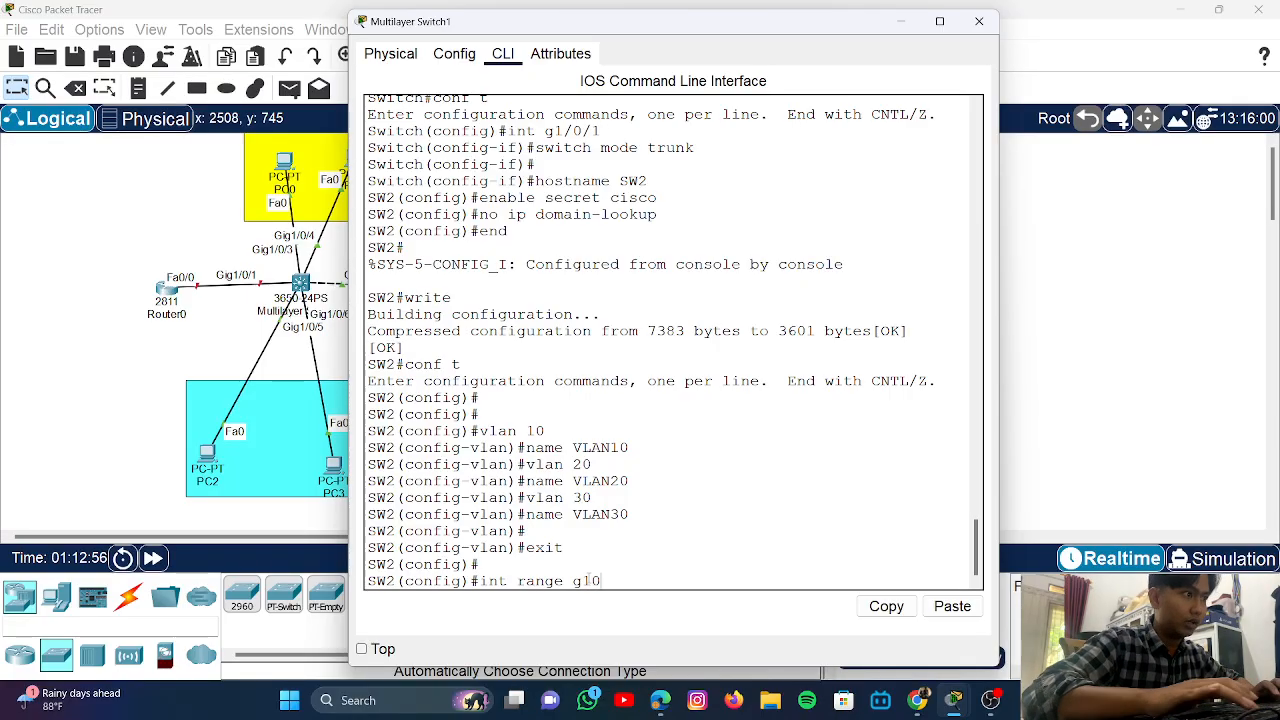
key("BackSpace")
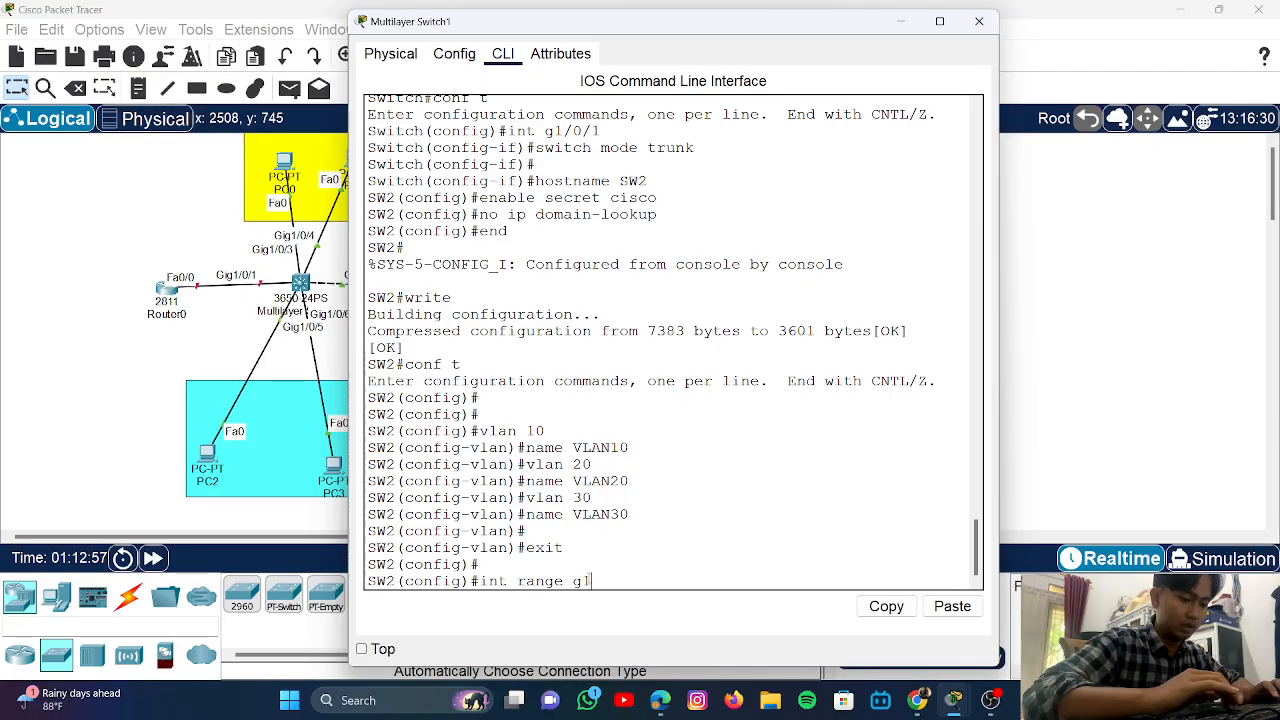
key("BackSpace")
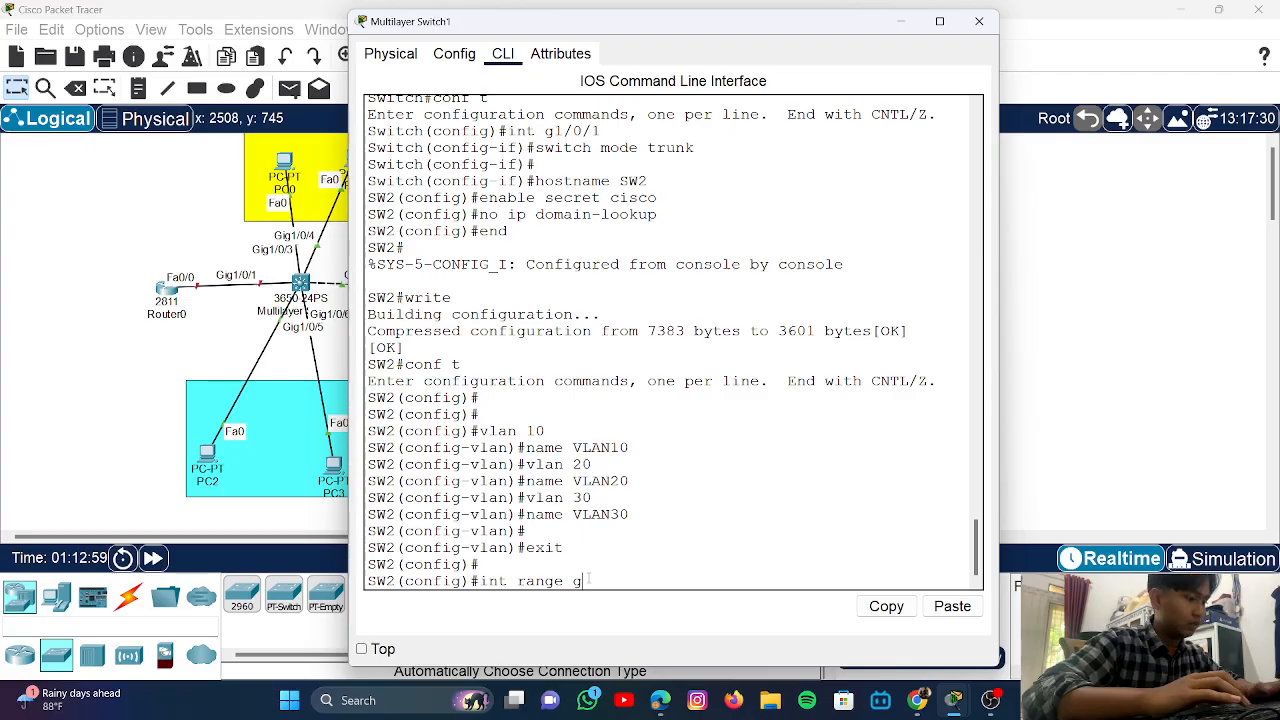
type("1/0/")
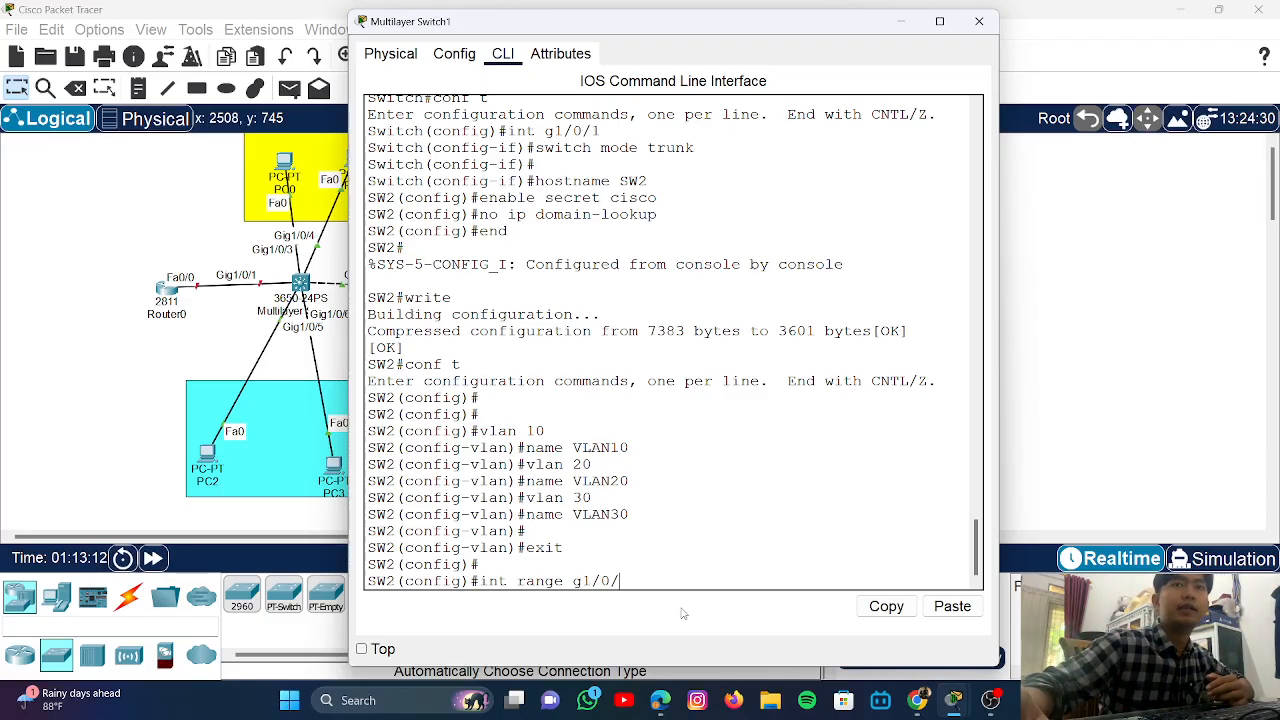
- Drag SW2's console window down and aside so the full three-VLAN topology is visible
left_click_drag(732, 29, 722, 438)
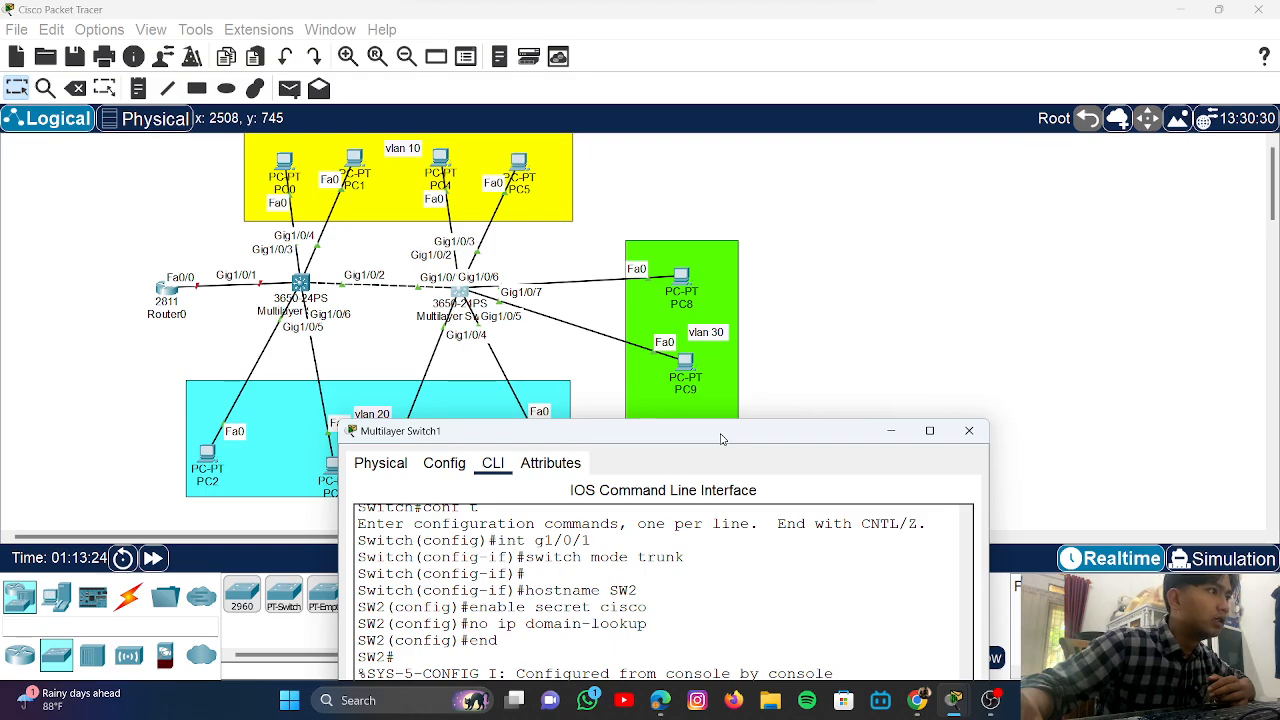
left_click_drag(722, 438, 725, 437)
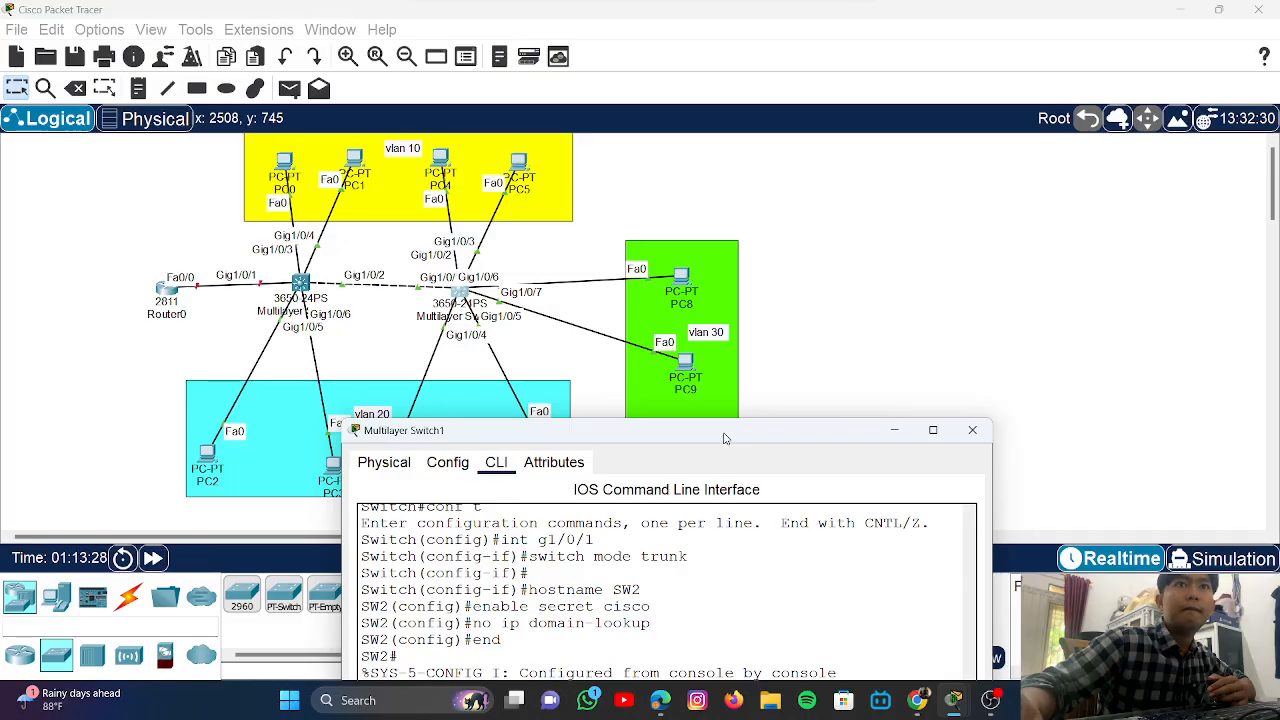
left_click_drag(725, 438, 729, 436)
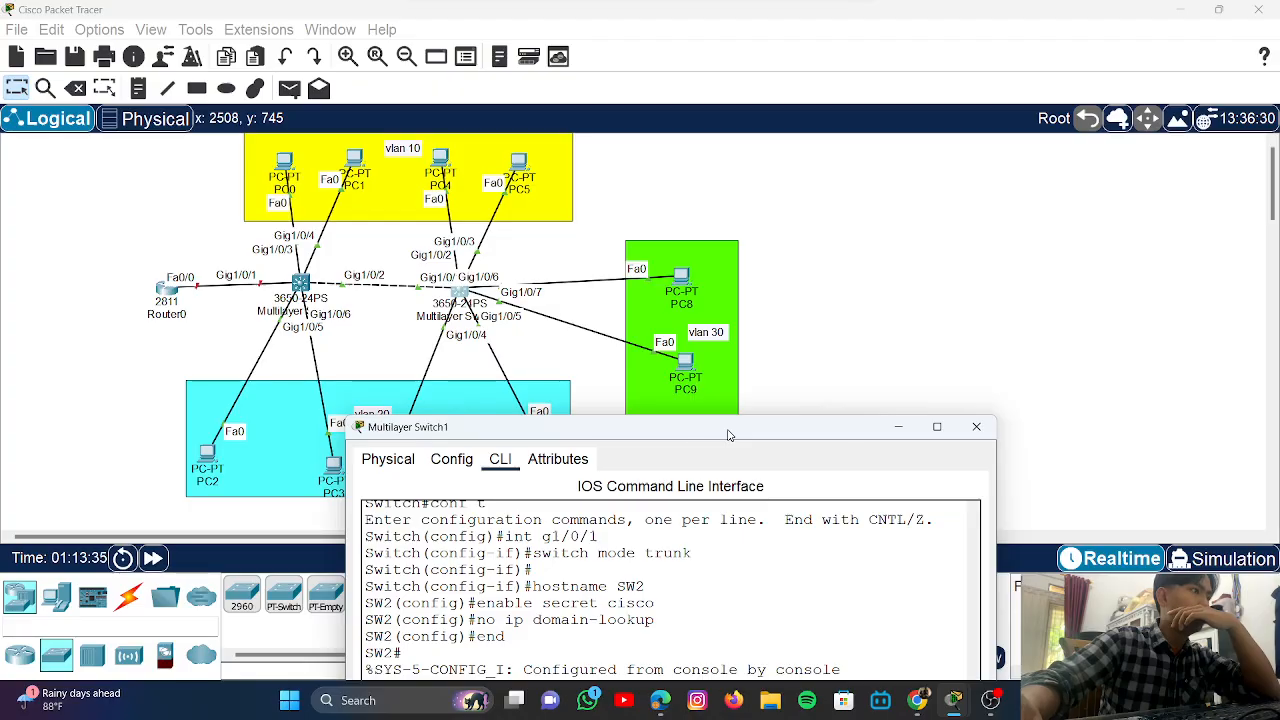
left_click_drag(728, 435, 778, 437)
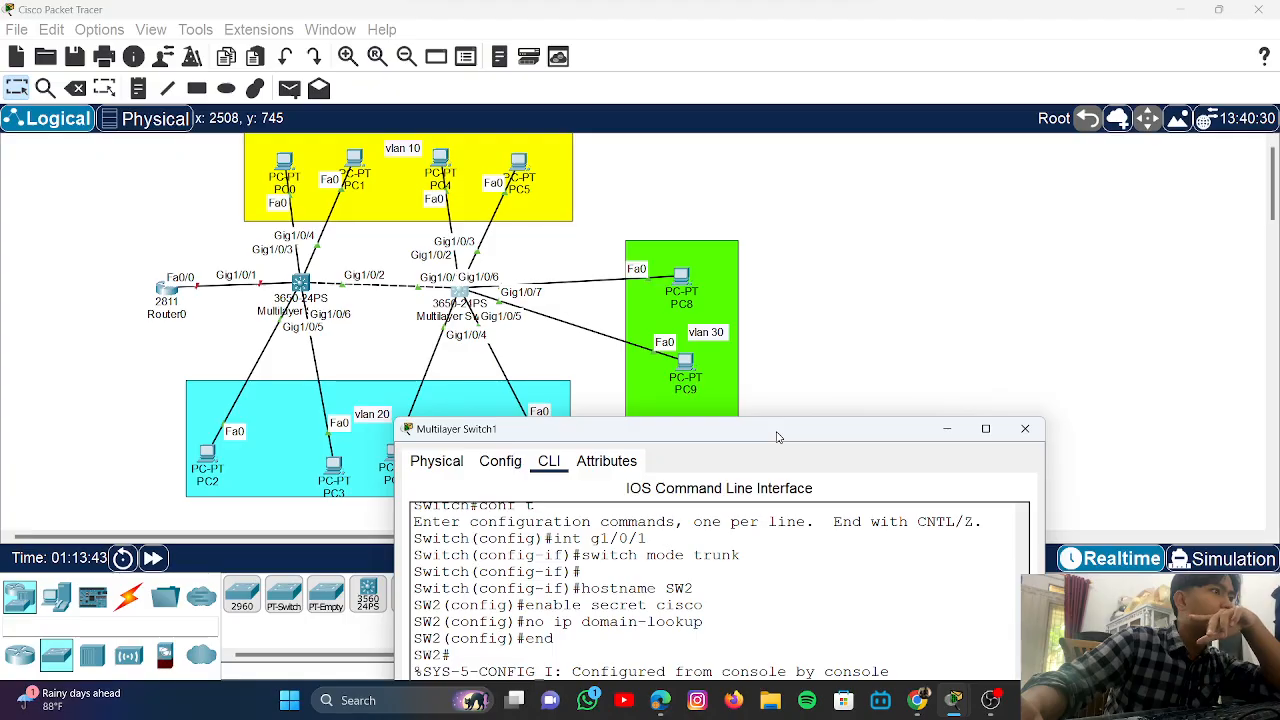
left_click_drag(778, 436, 669, 469)
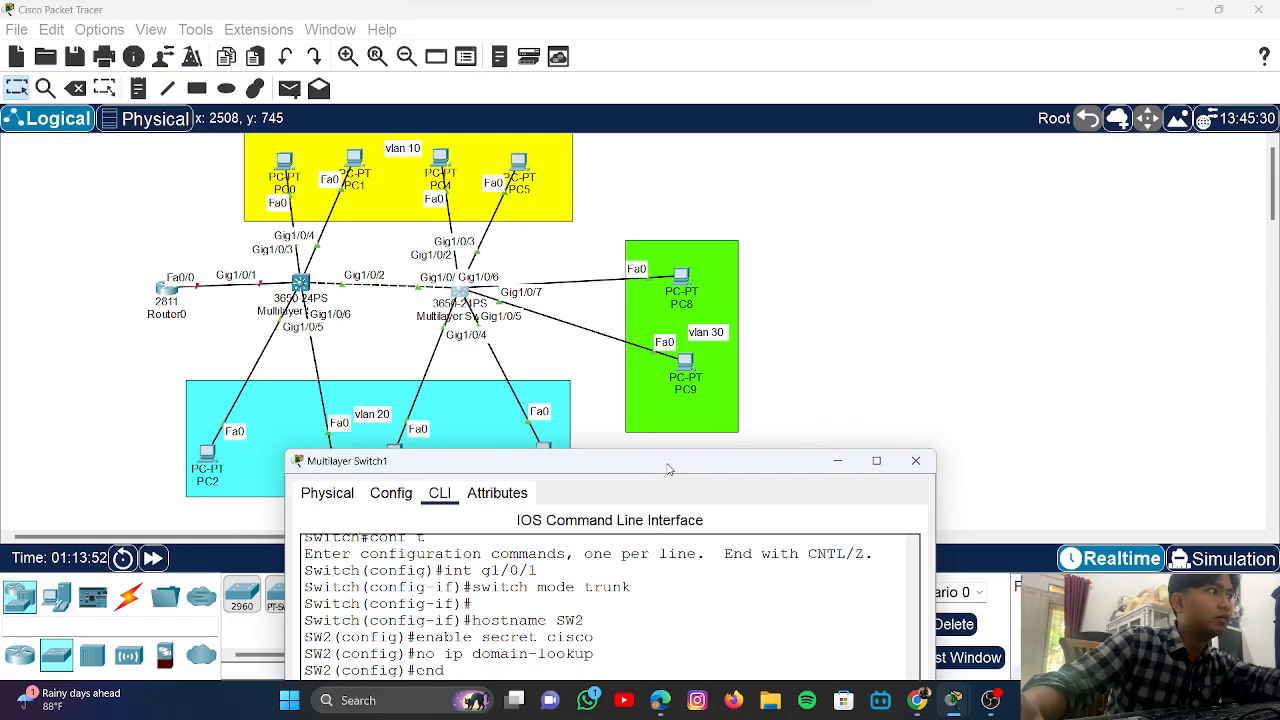
left_click_drag(667, 464, 671, 462)
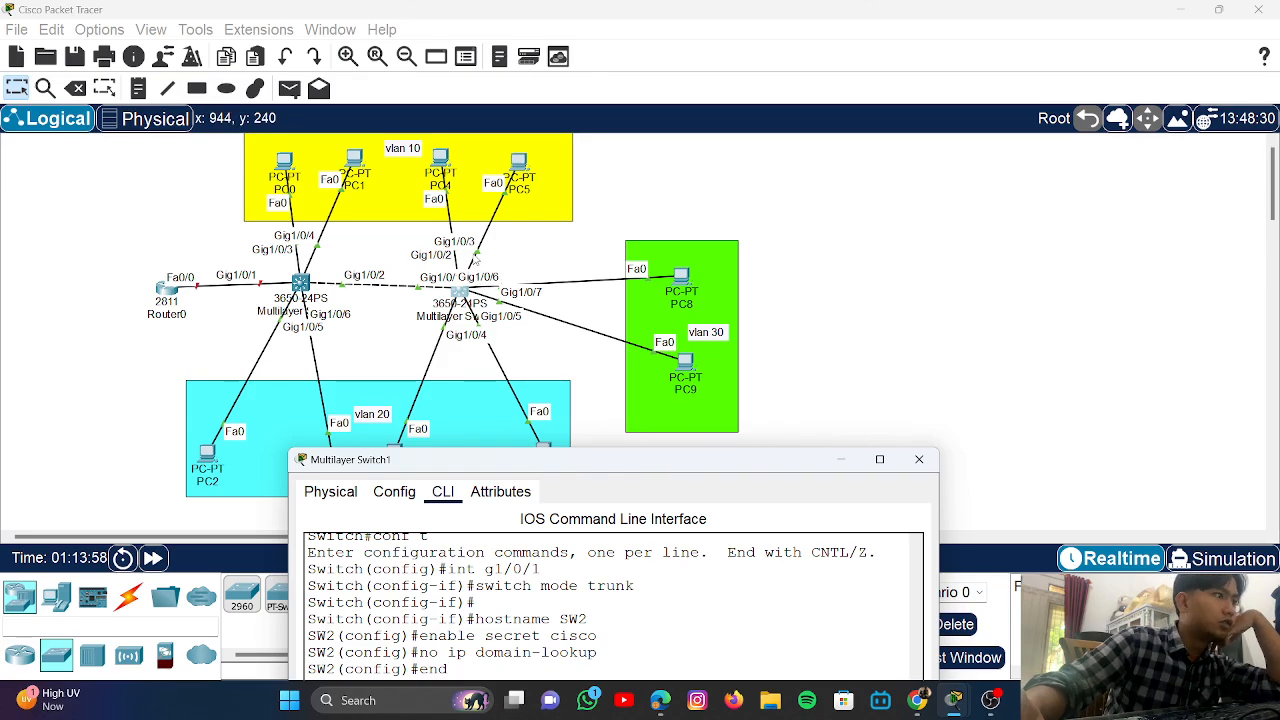
mouse_move(443, 158)
left_mouse_down()
mouse_move(433, 148)
mouse_move(440, 162)
left_mouse_up()
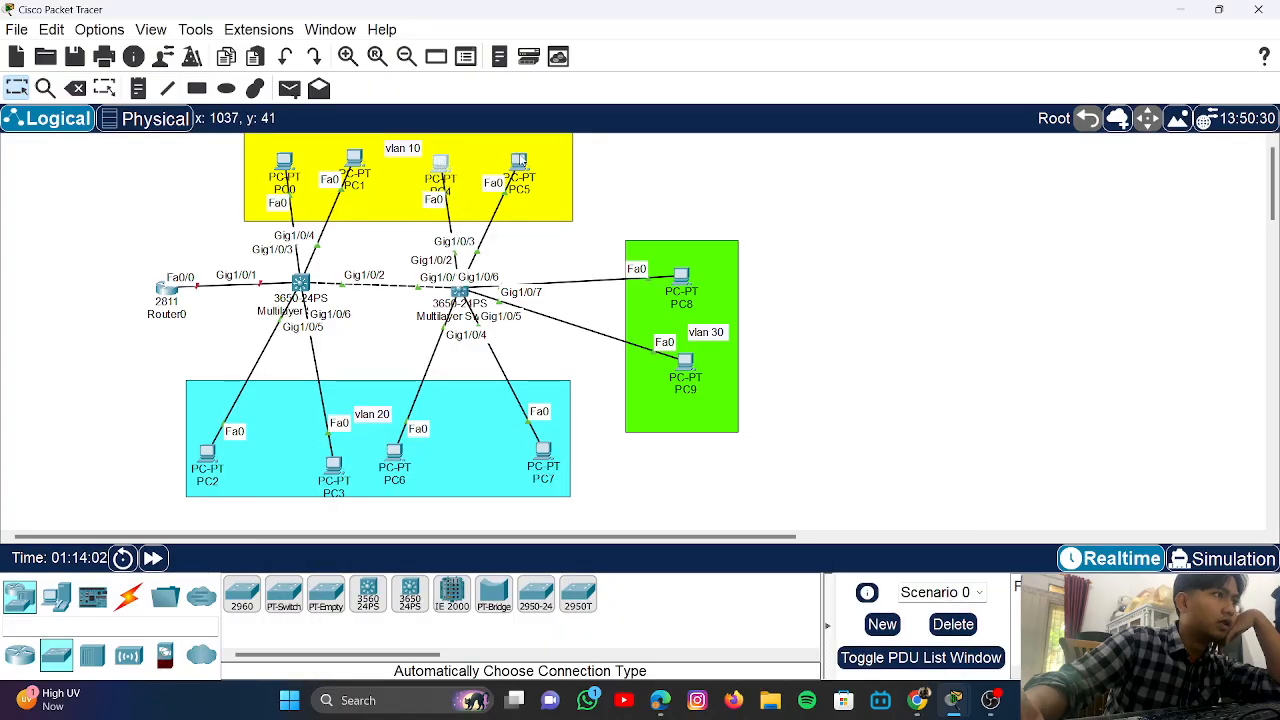
- Reposition PC5, PC6, PC7 and PC8 into neater spots on the topology
left_click_drag(520, 160, 537, 152)
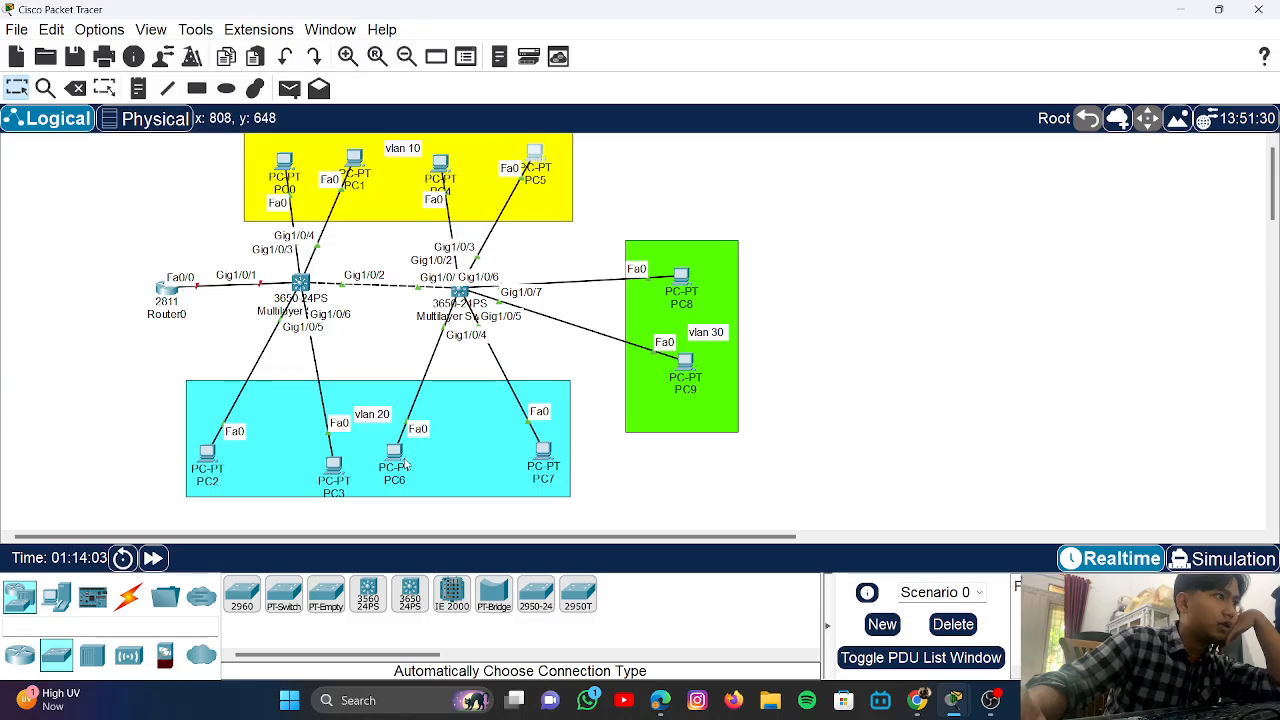
mouse_move(406, 463)
left_mouse_down()
mouse_move(382, 462)
mouse_move(432, 477)
mouse_move(396, 464)
left_mouse_up()
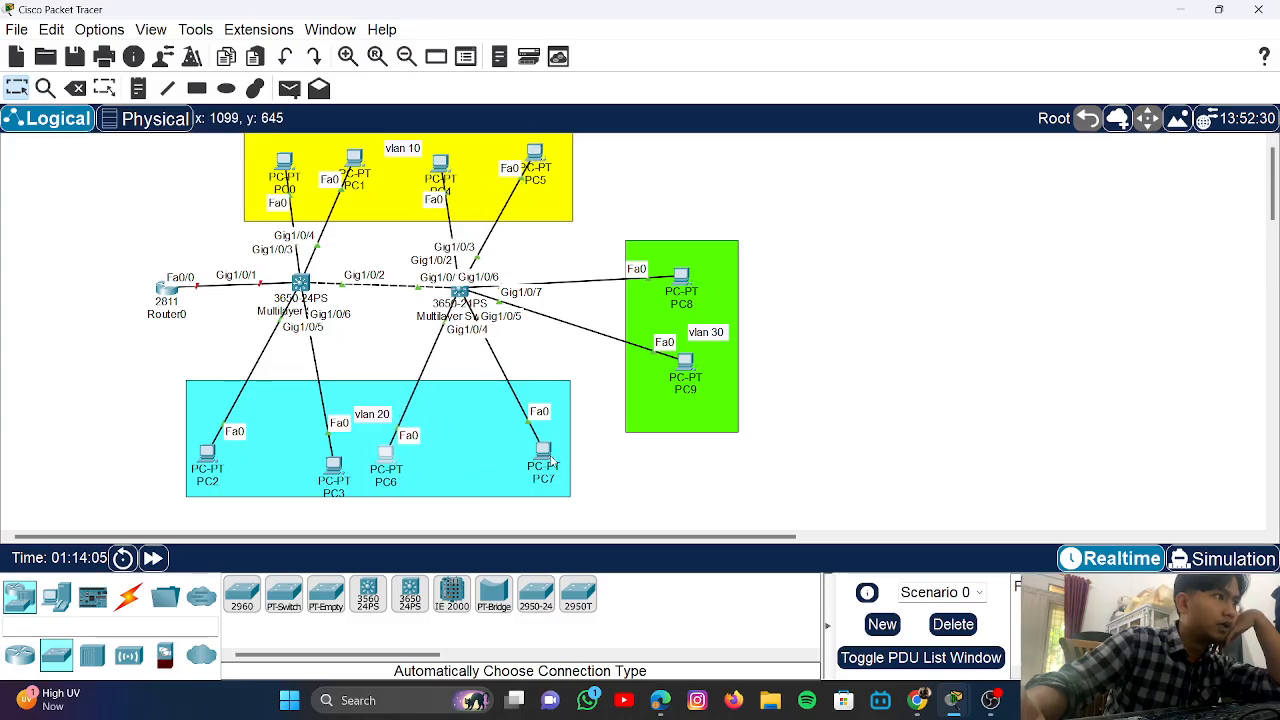
mouse_move(552, 460)
left_mouse_down()
mouse_move(532, 459)
mouse_move(540, 469)
left_mouse_up()
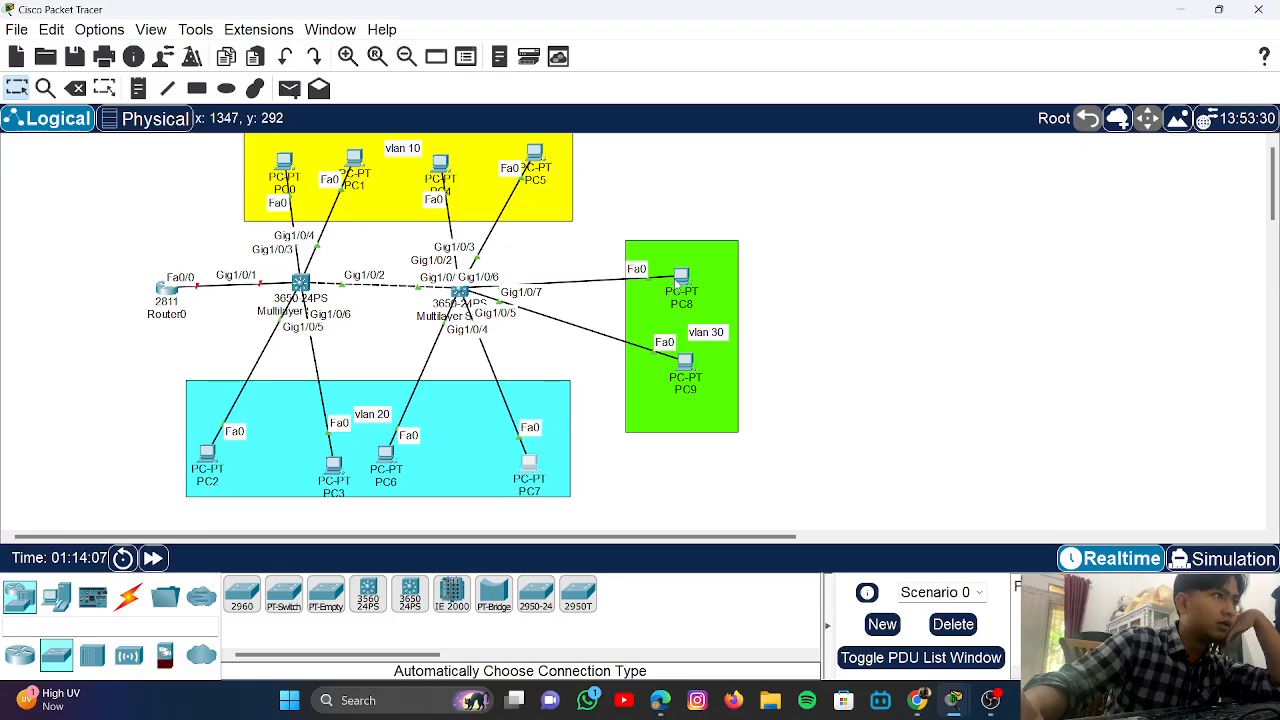
left_click_drag(678, 285, 686, 289)
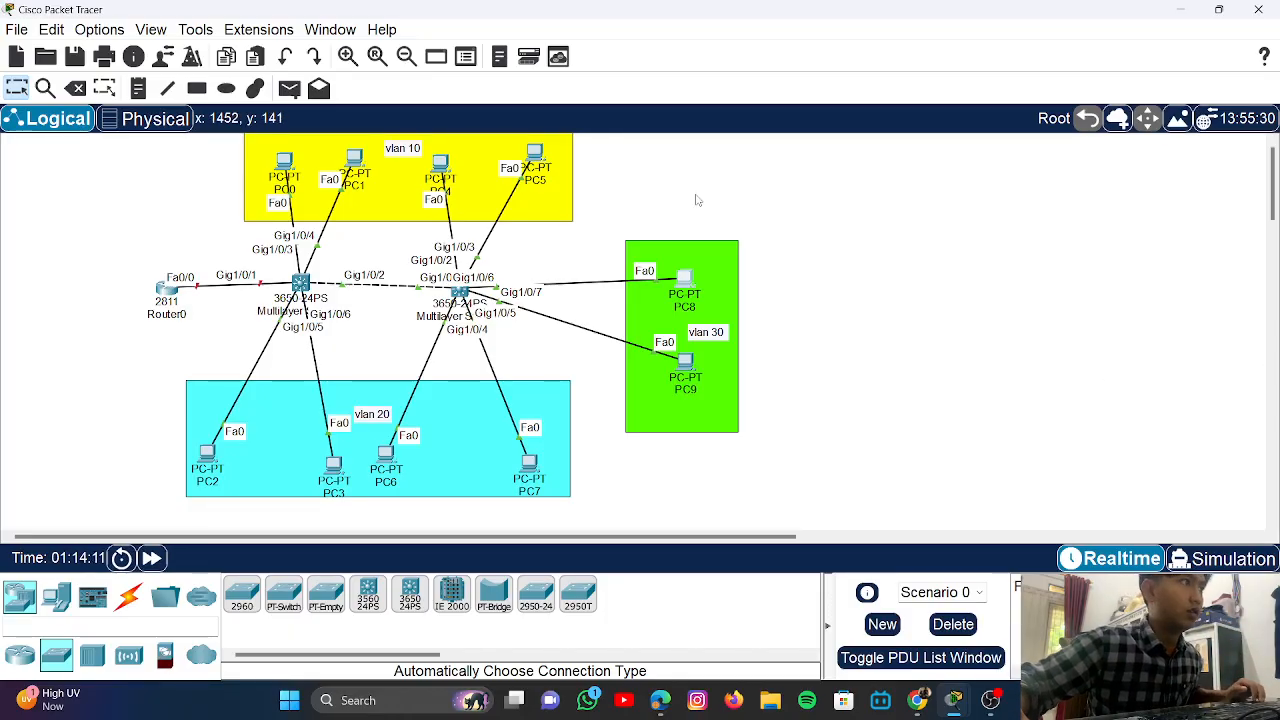
- Bring SW2's console window back and place it at the top-right beside the topology
mouse_move(954, 706)
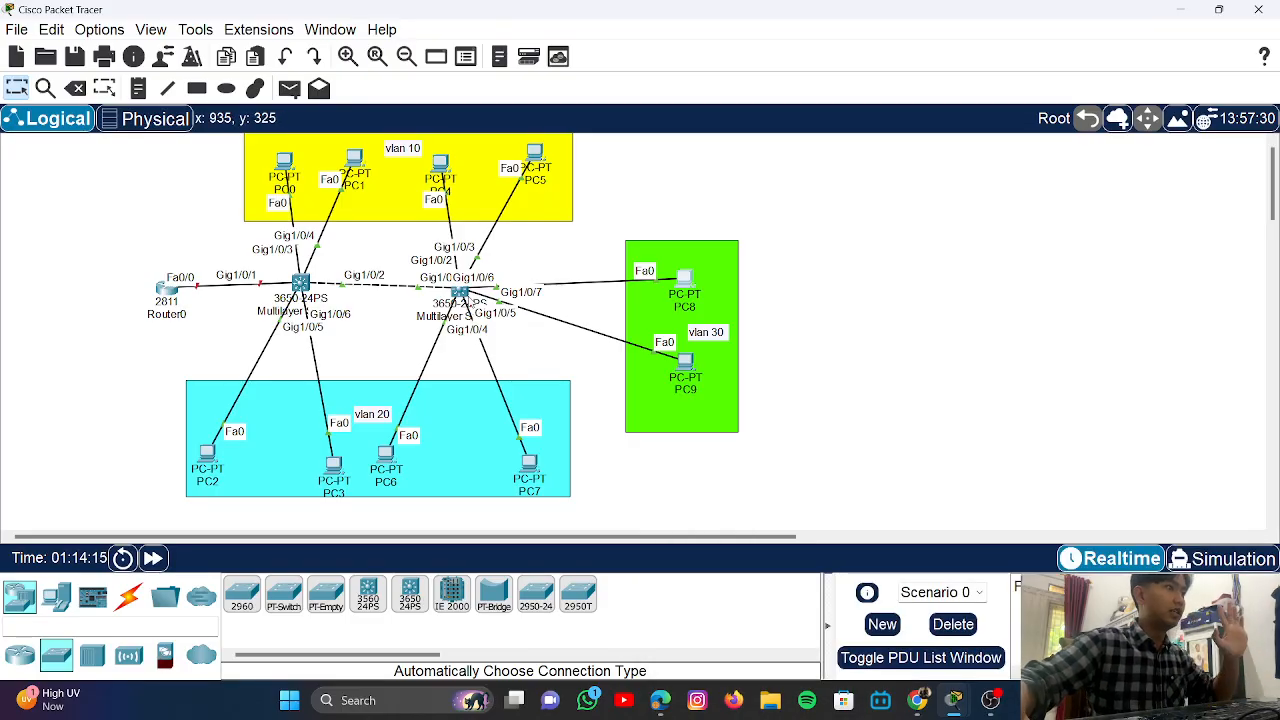
left_click(458, 292)
left_click_drag(731, 465, 1035, 69)
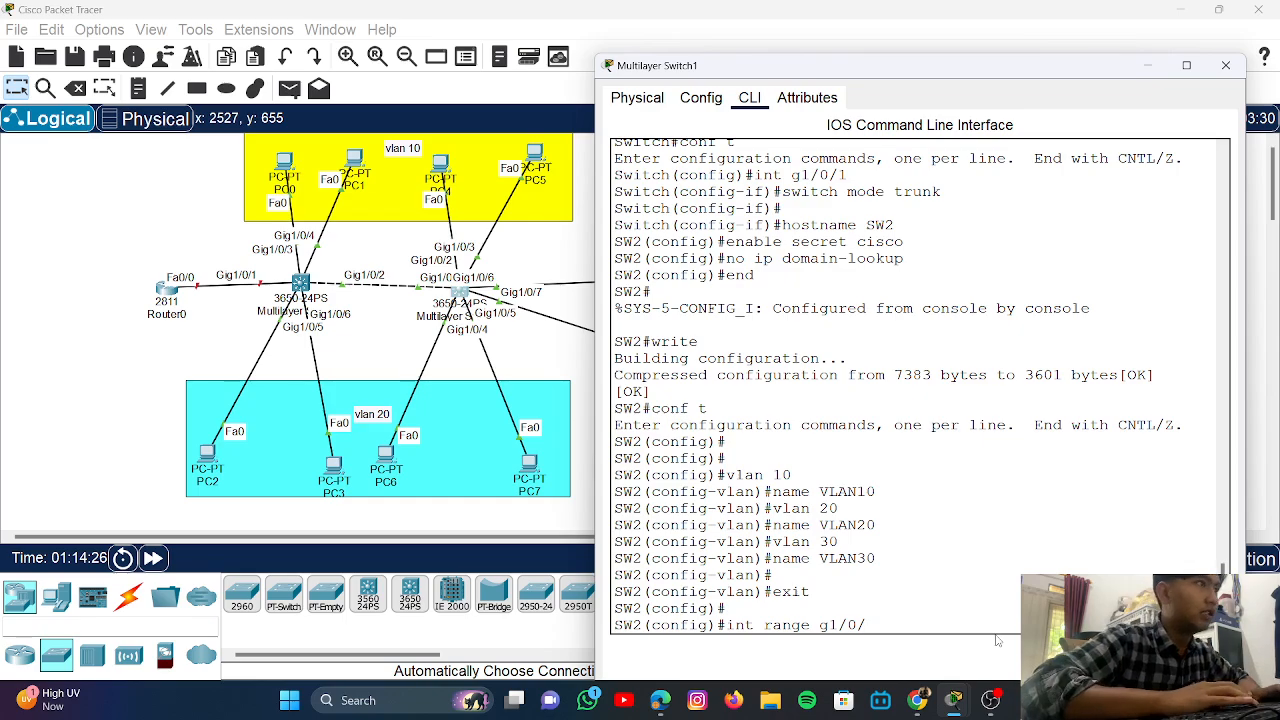
- Select port range Gi1/0/2-3 on SW2 and set it to access mode
type("2")
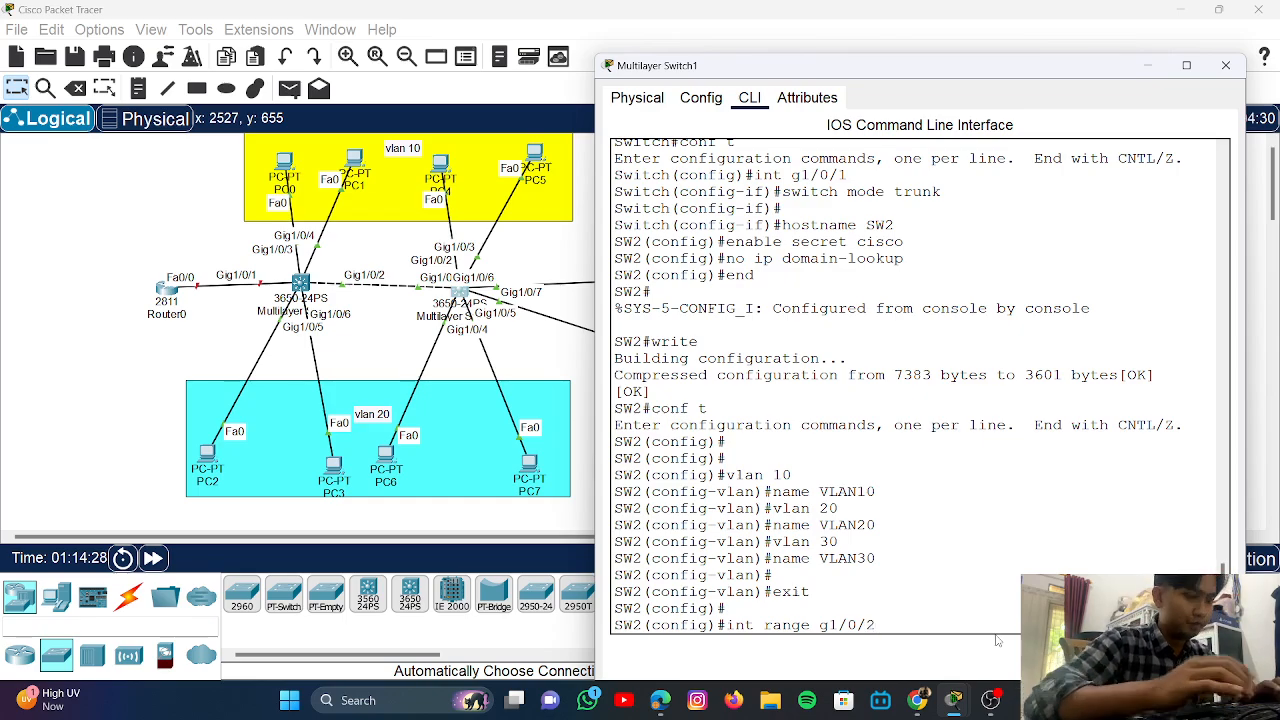
type("-3")
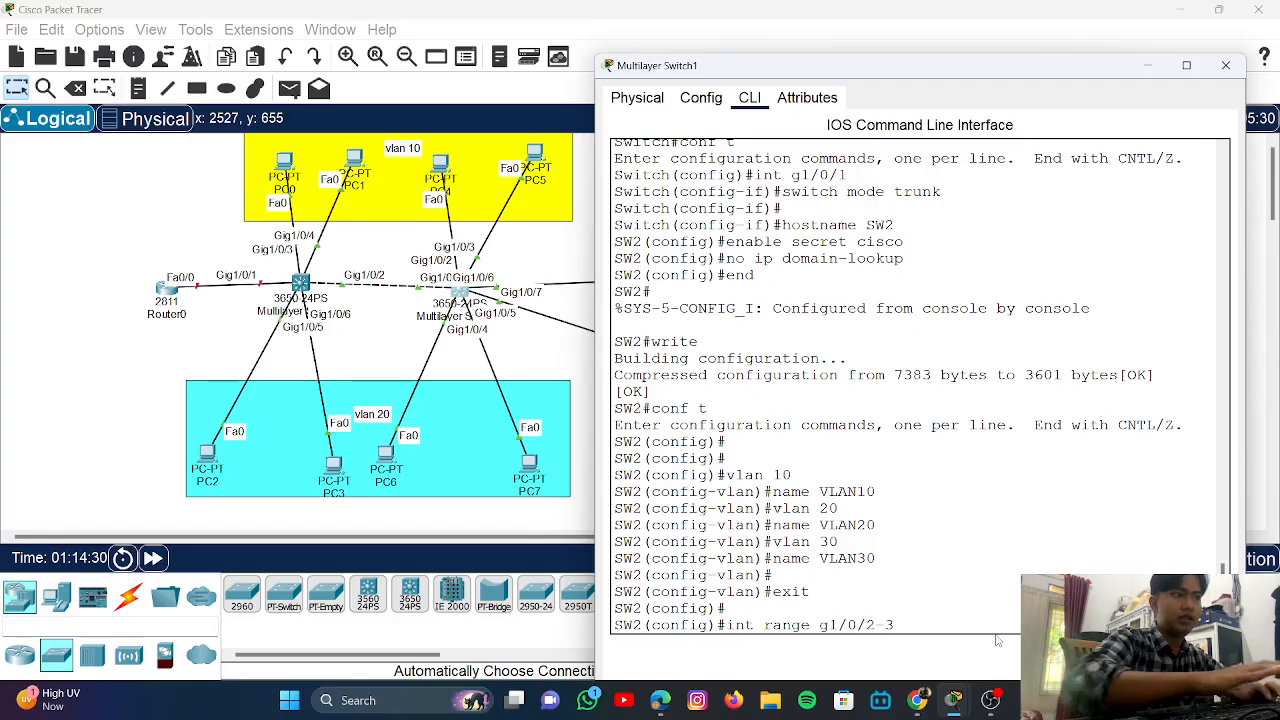
key("Return")
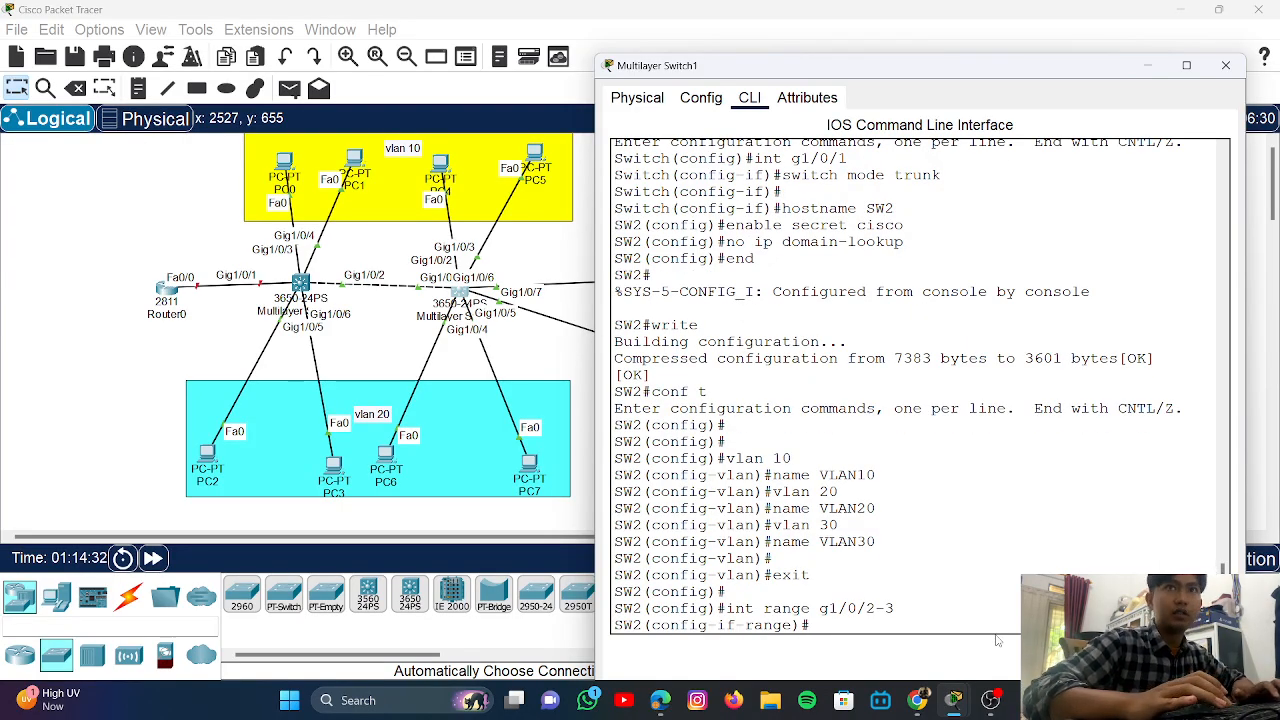
type("switchpor mode")
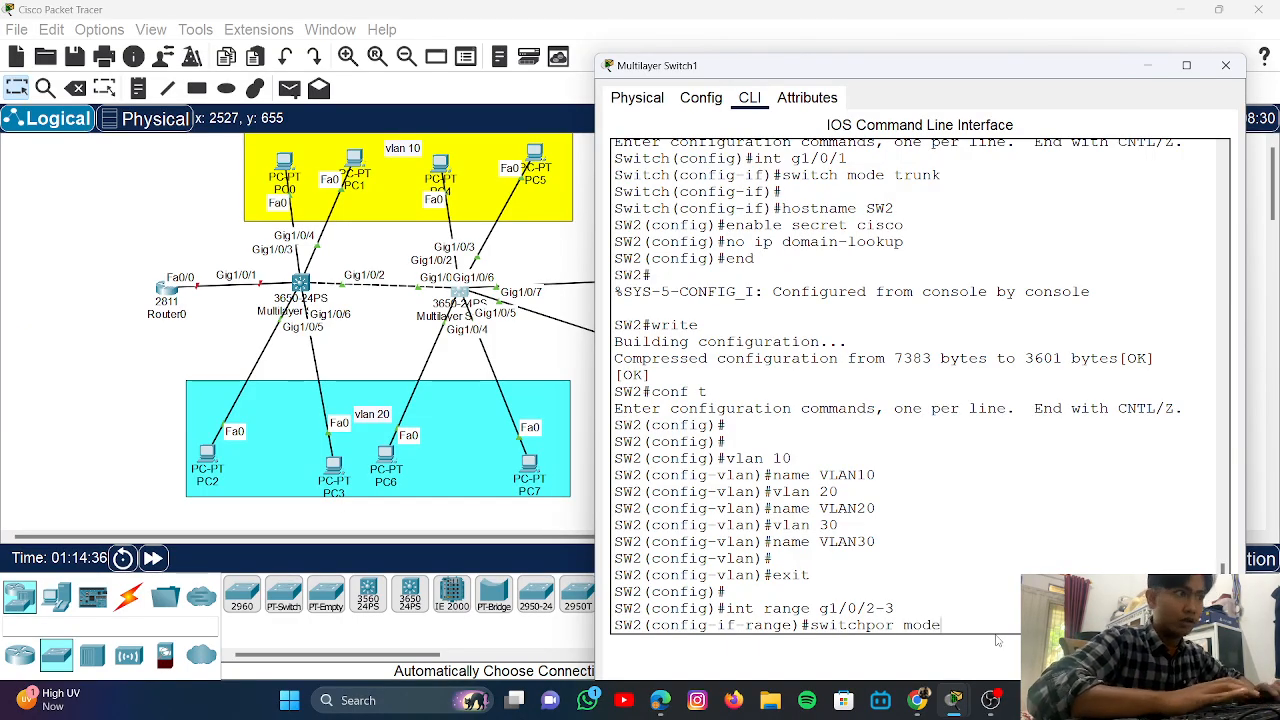
type(" access")
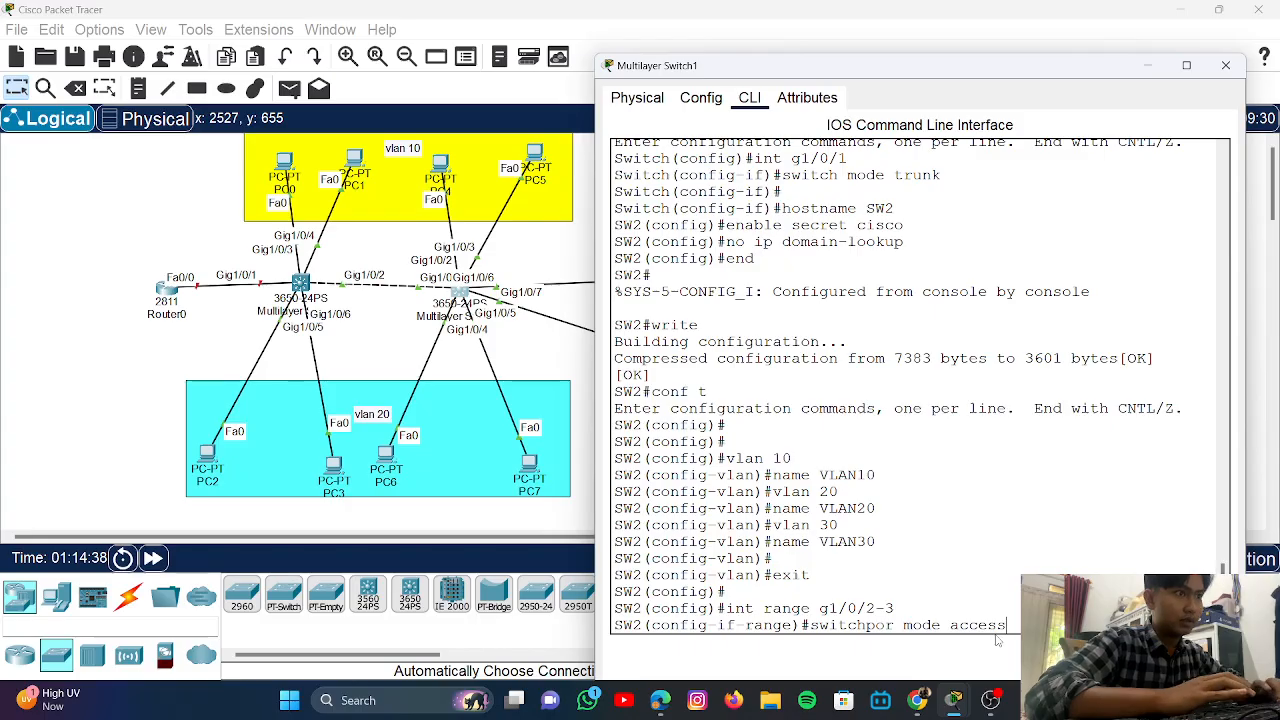
key("Return")
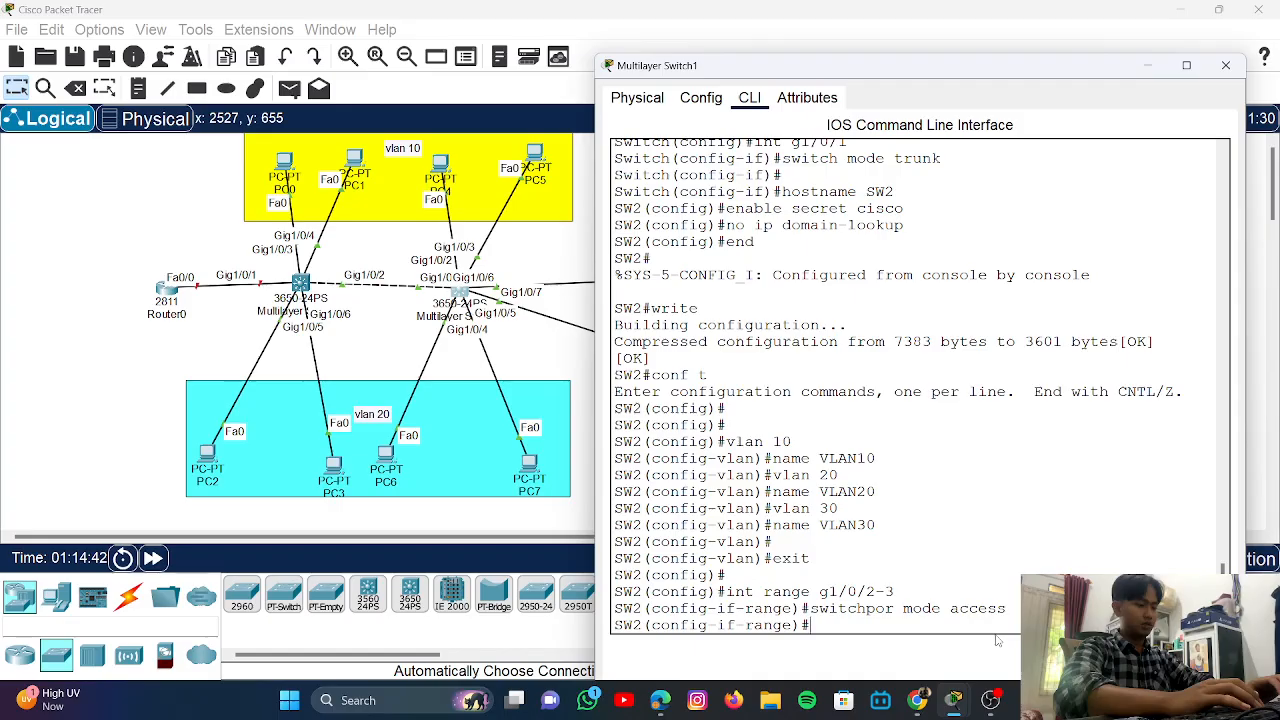
- Assign Gi1/0/2-3 to access VLAN 10, correcting the misspelled switchport command
type("sw")
type("ichpor")
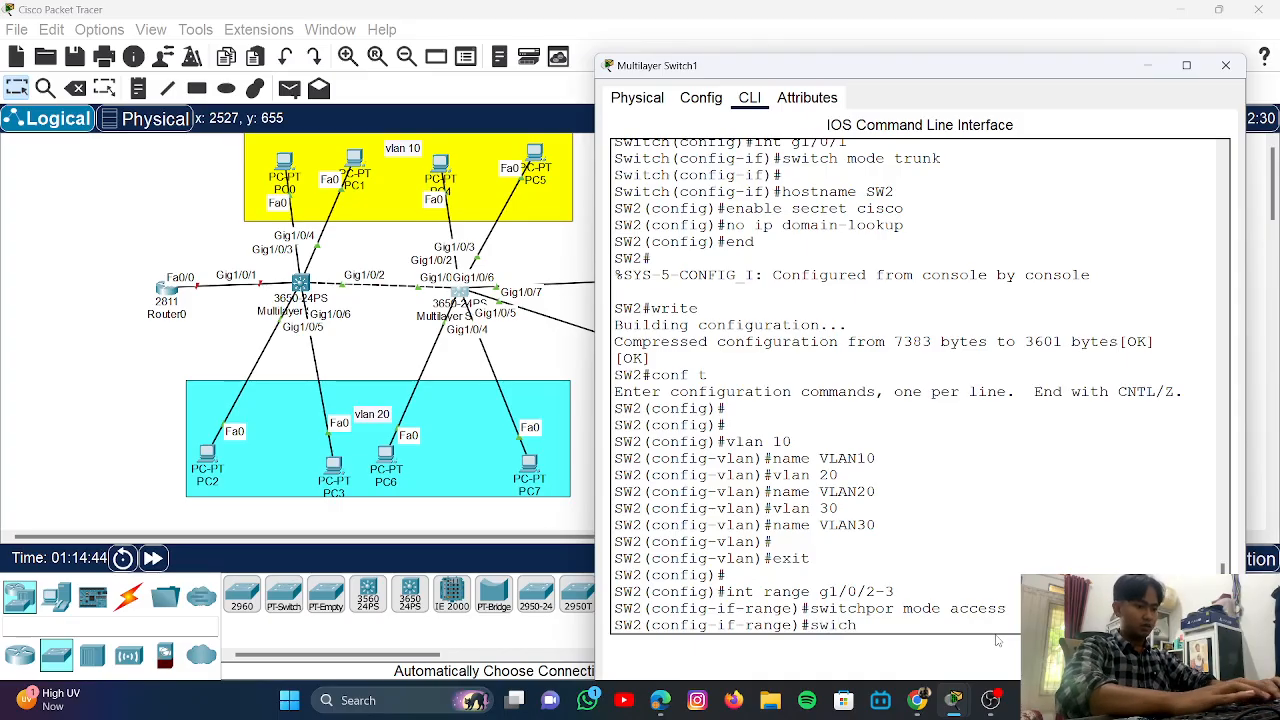
type("t ")
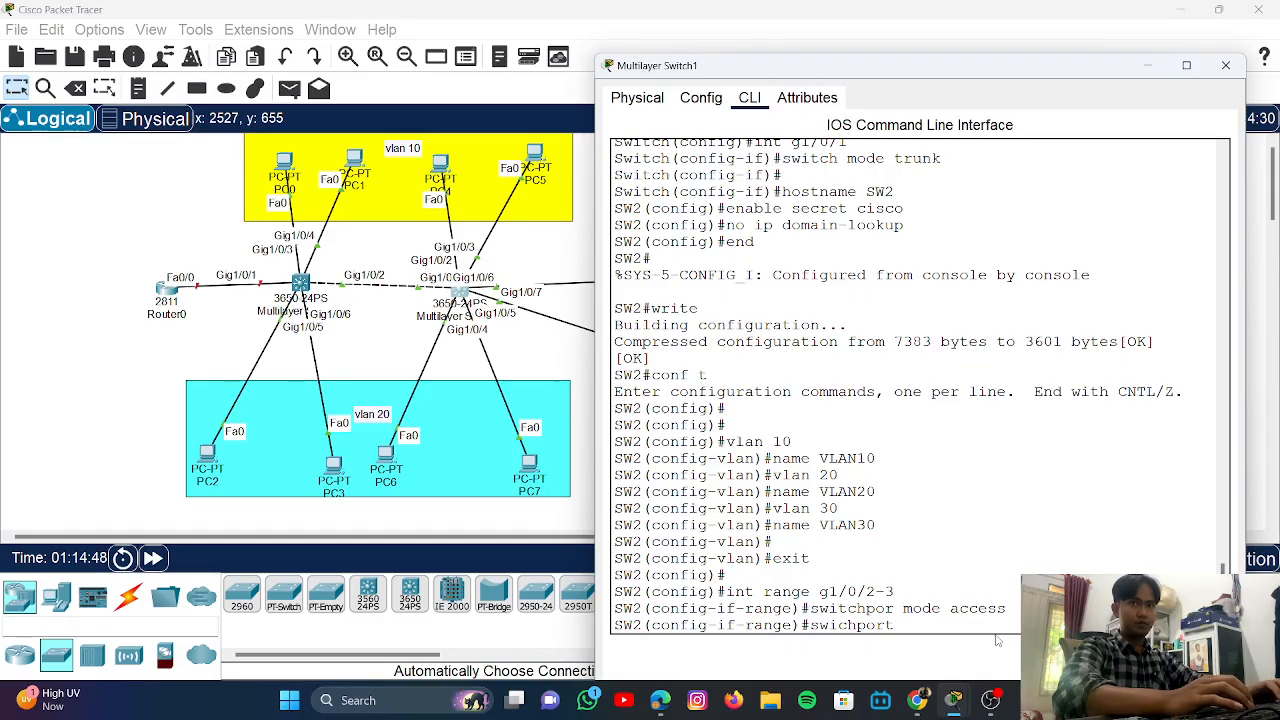
type("access")
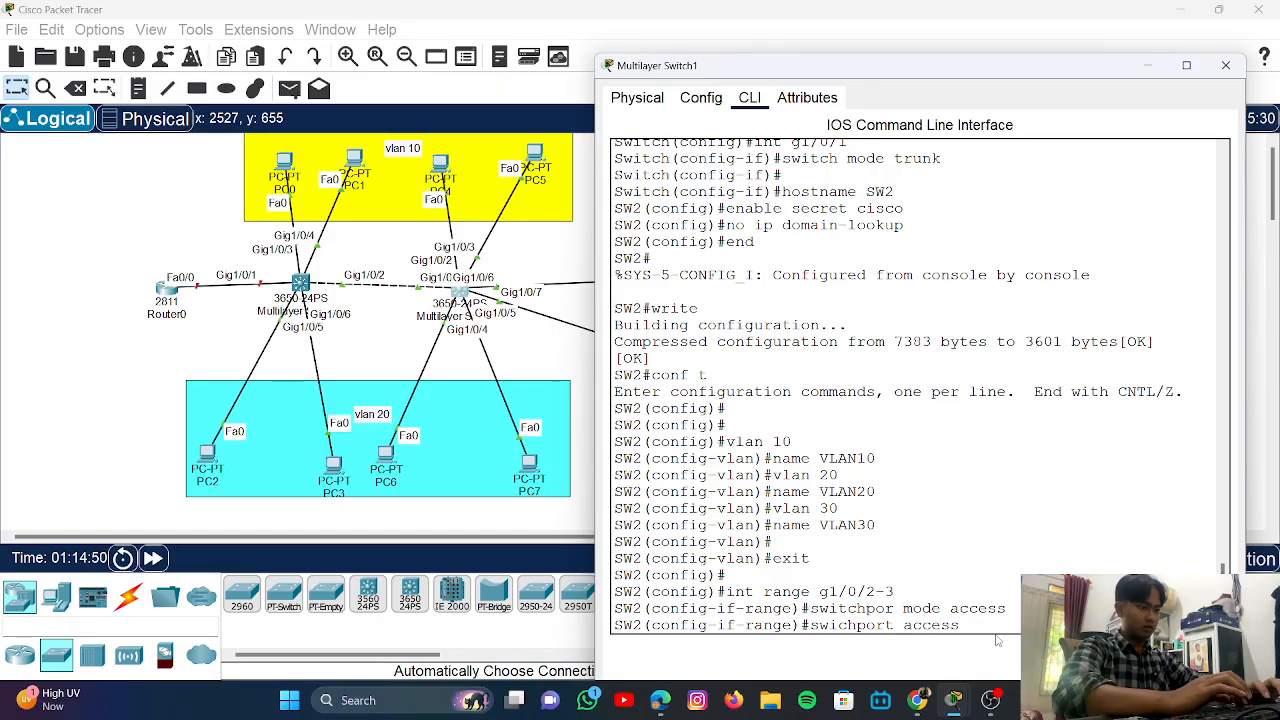
type(" valan")
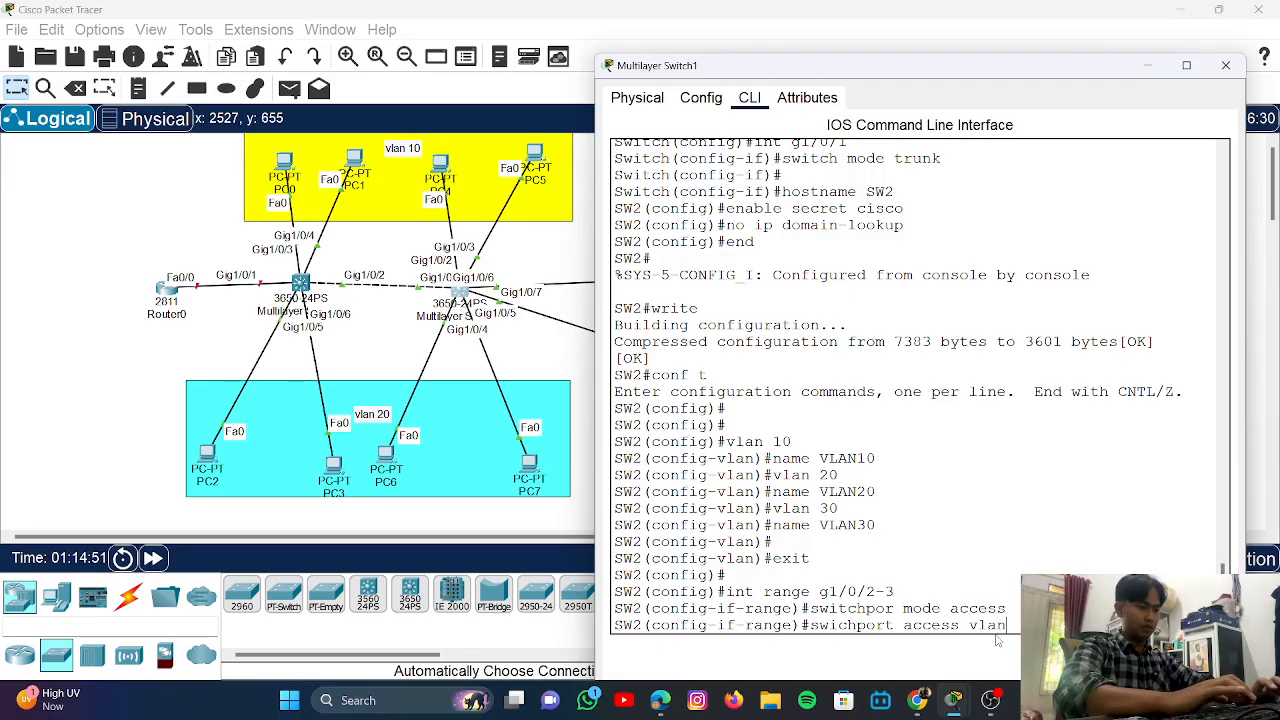
type(" 10")
key("Return")
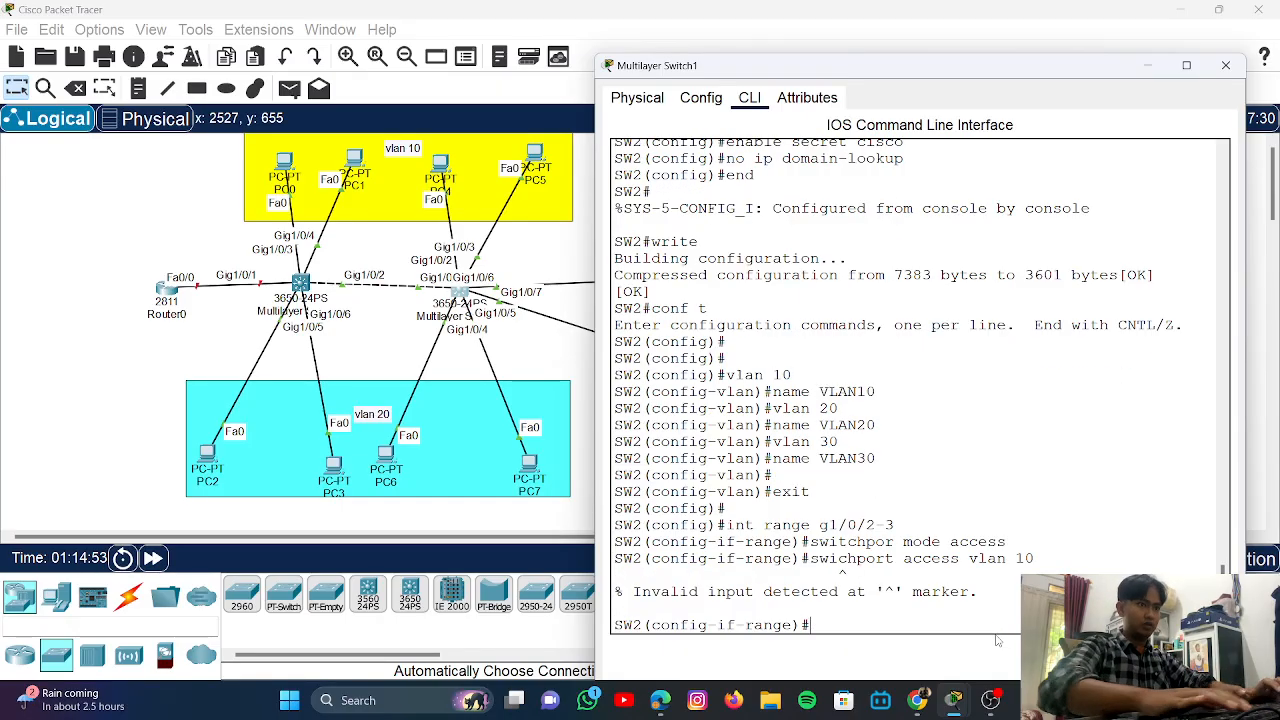
key("Up")
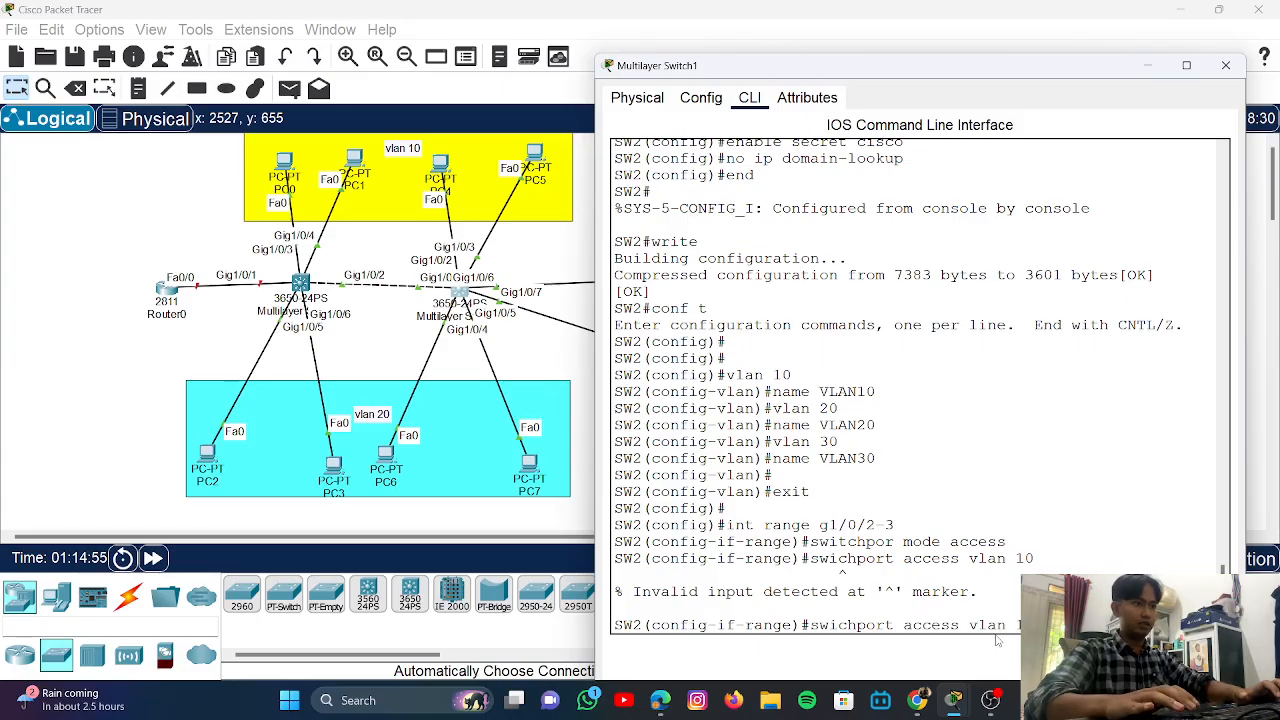
key("Left")
key("Left")
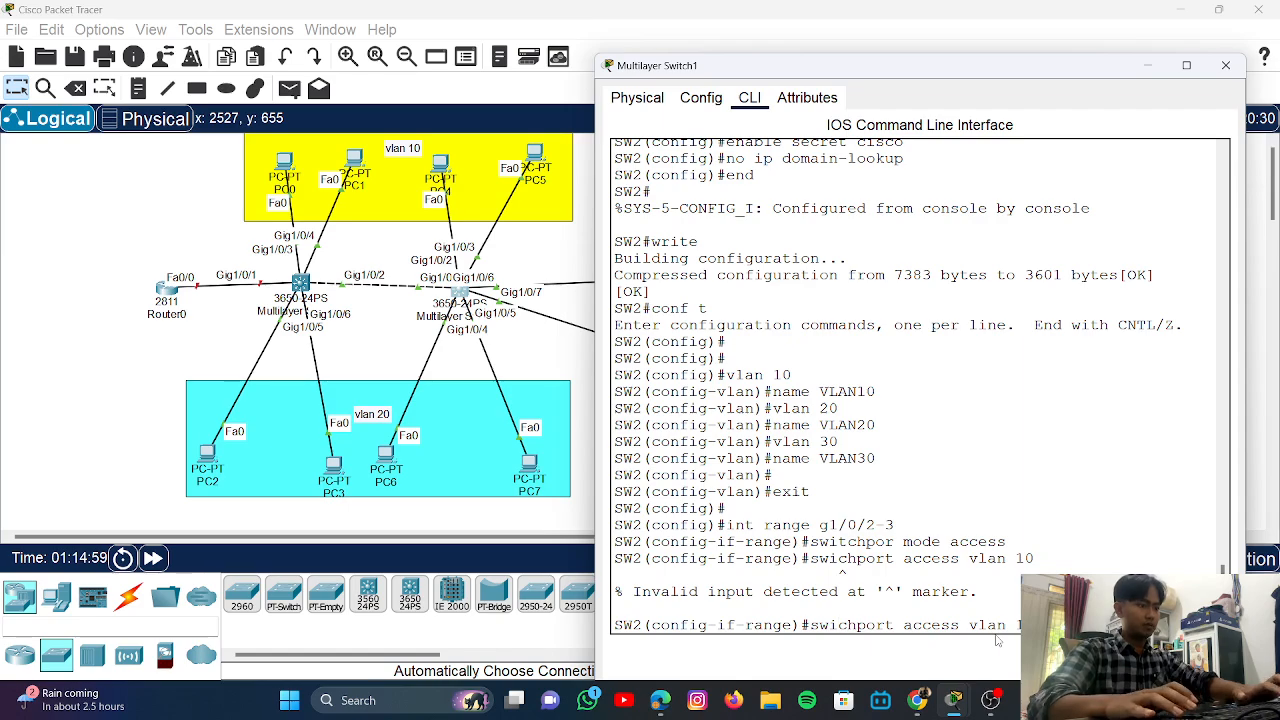
key("Left")
key("Left")
key("Left")
key("Left")
type("t")
key("Return")
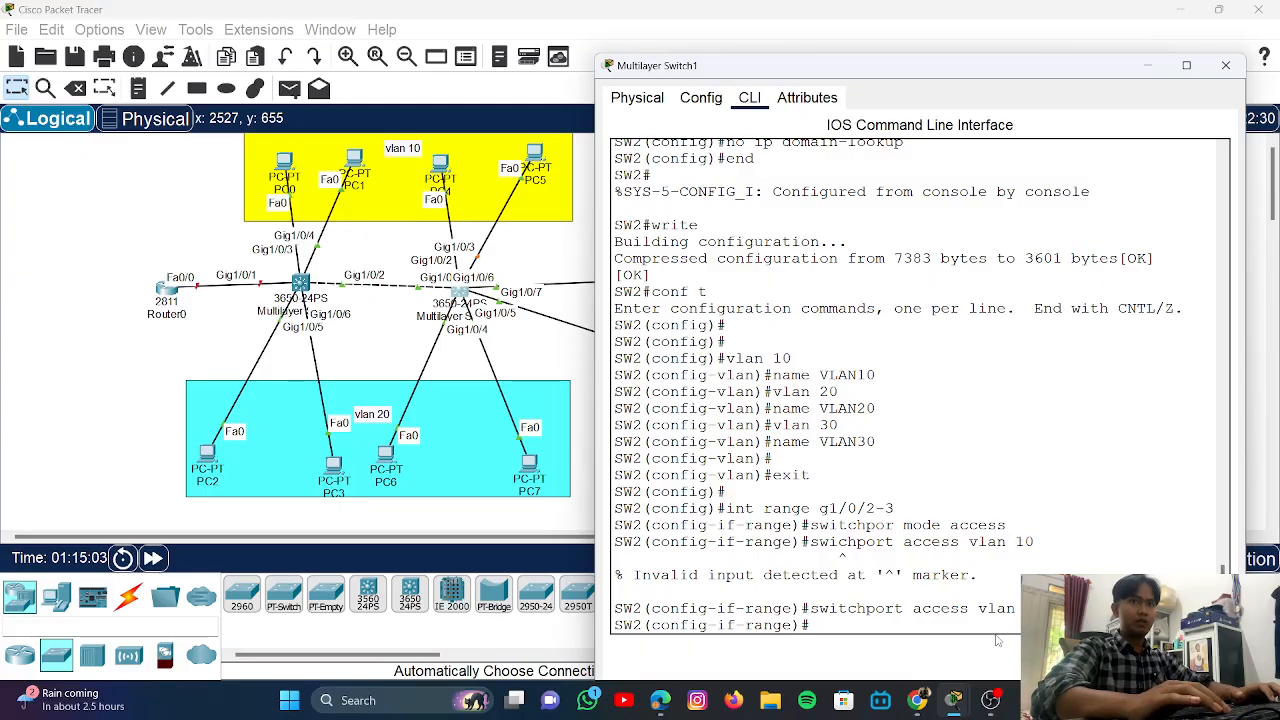
key("Return")
- Enable spanning-tree portfast on Gi1/0/2-3
type("sp")
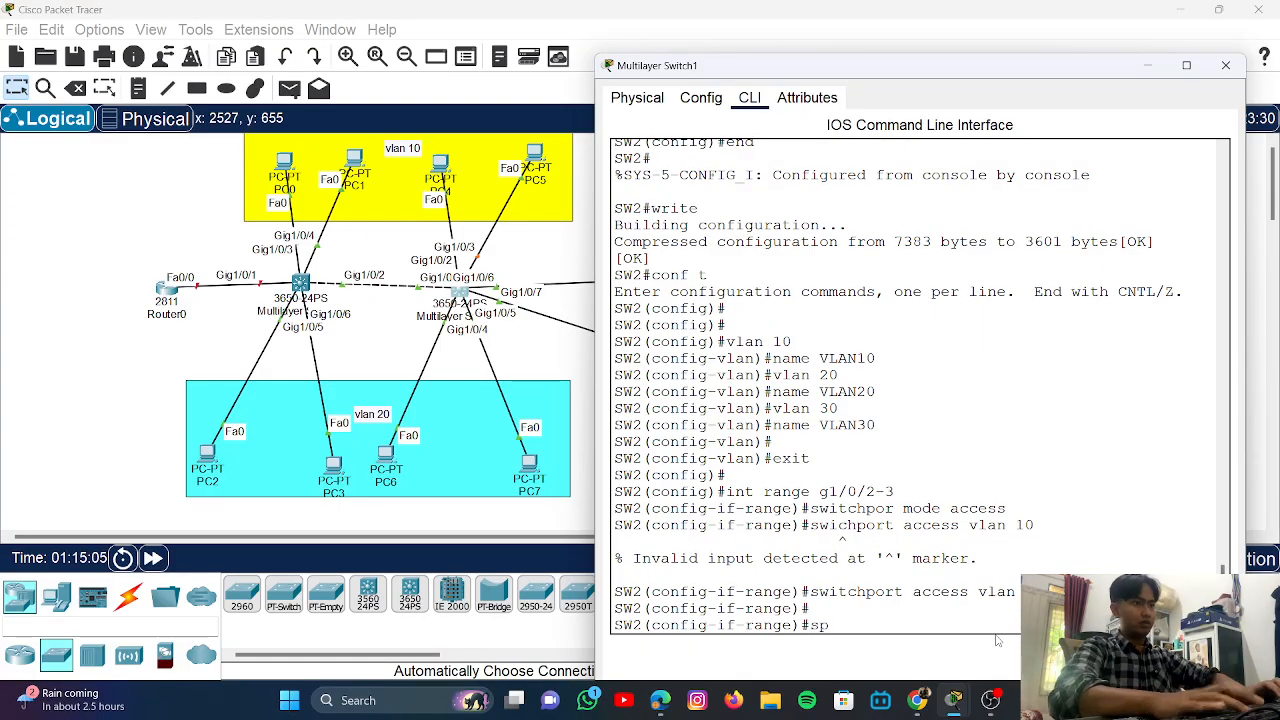
type("anning0")
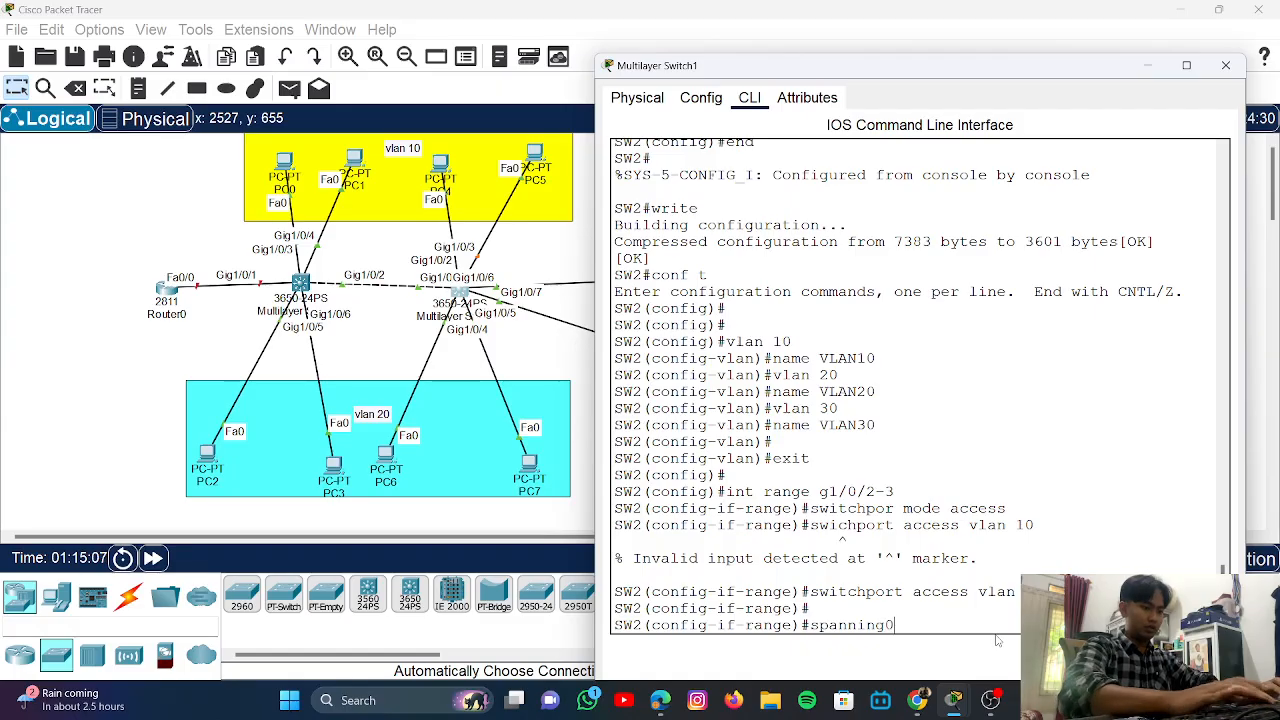
key("BackSpace")
type("-tree")
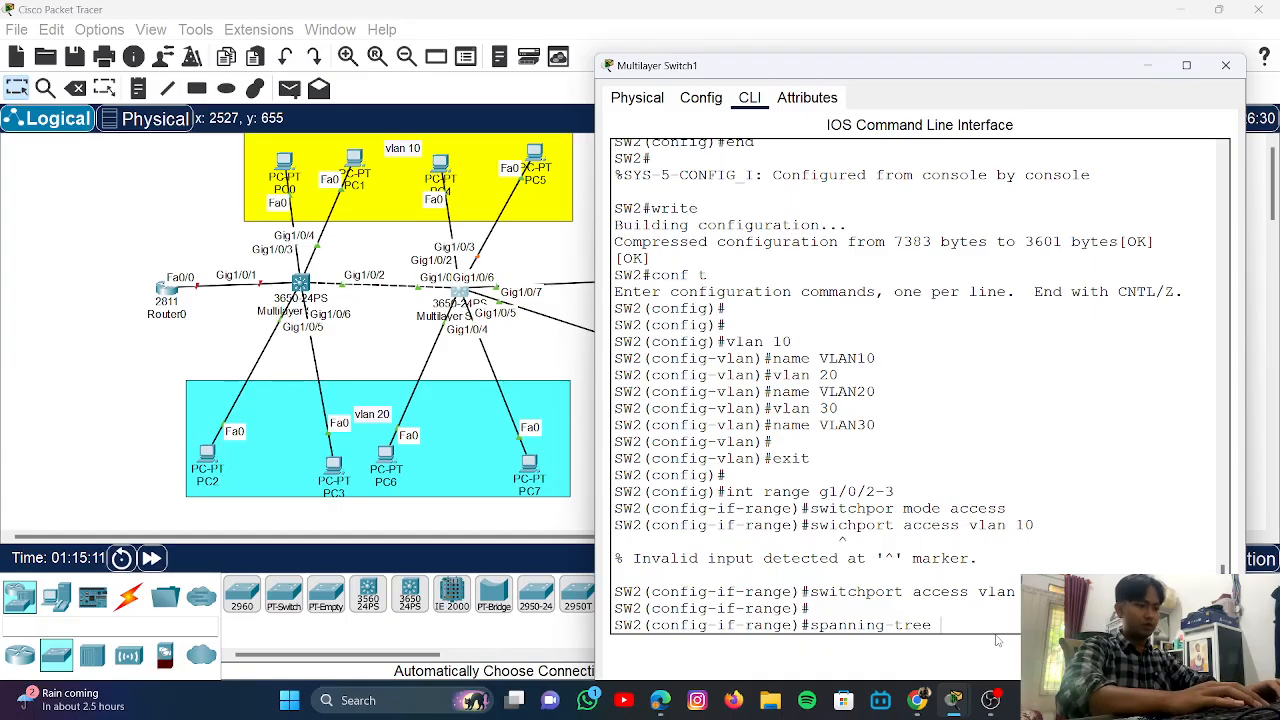
type(" port")
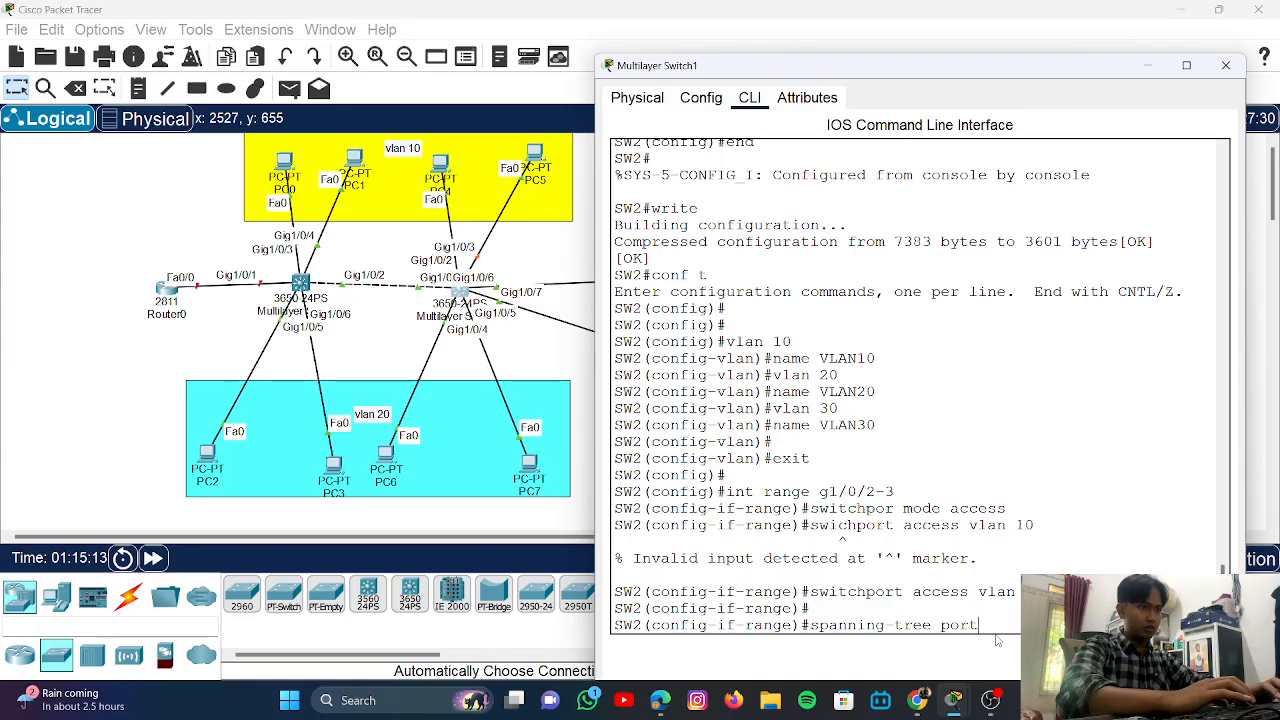
type(" f")
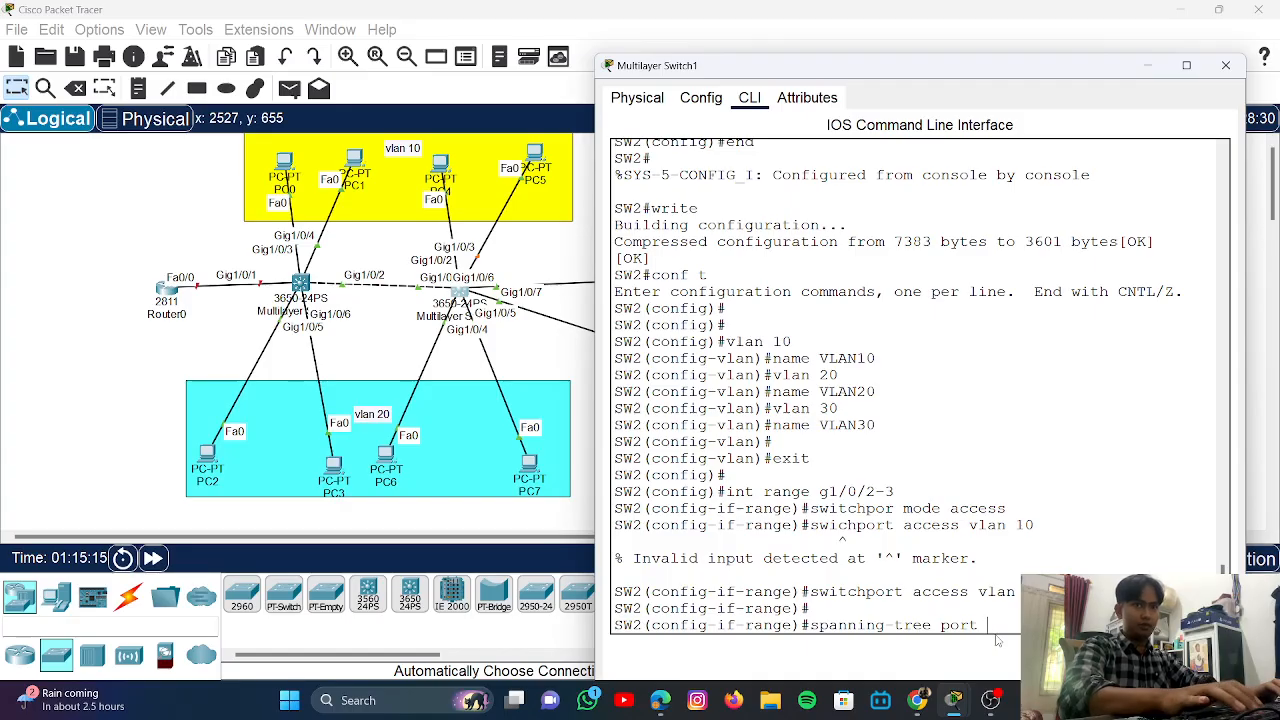
key("BackSpace")
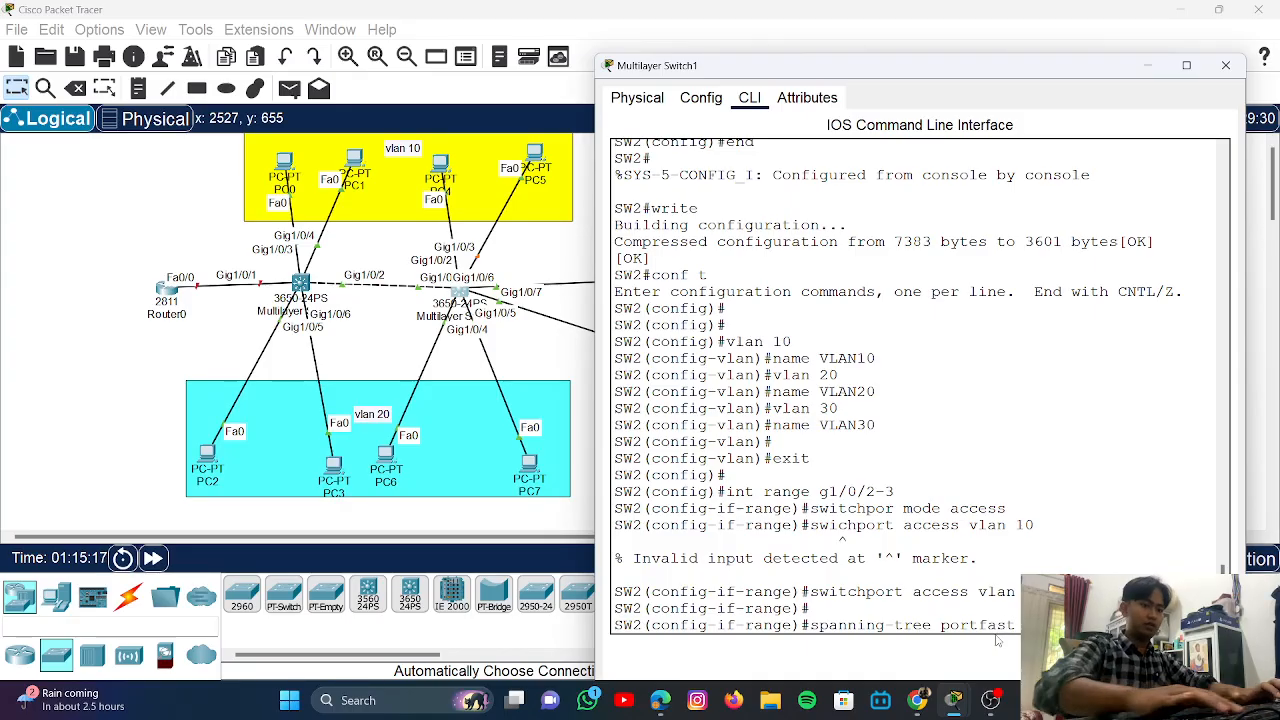
type("fast")
key("Return")
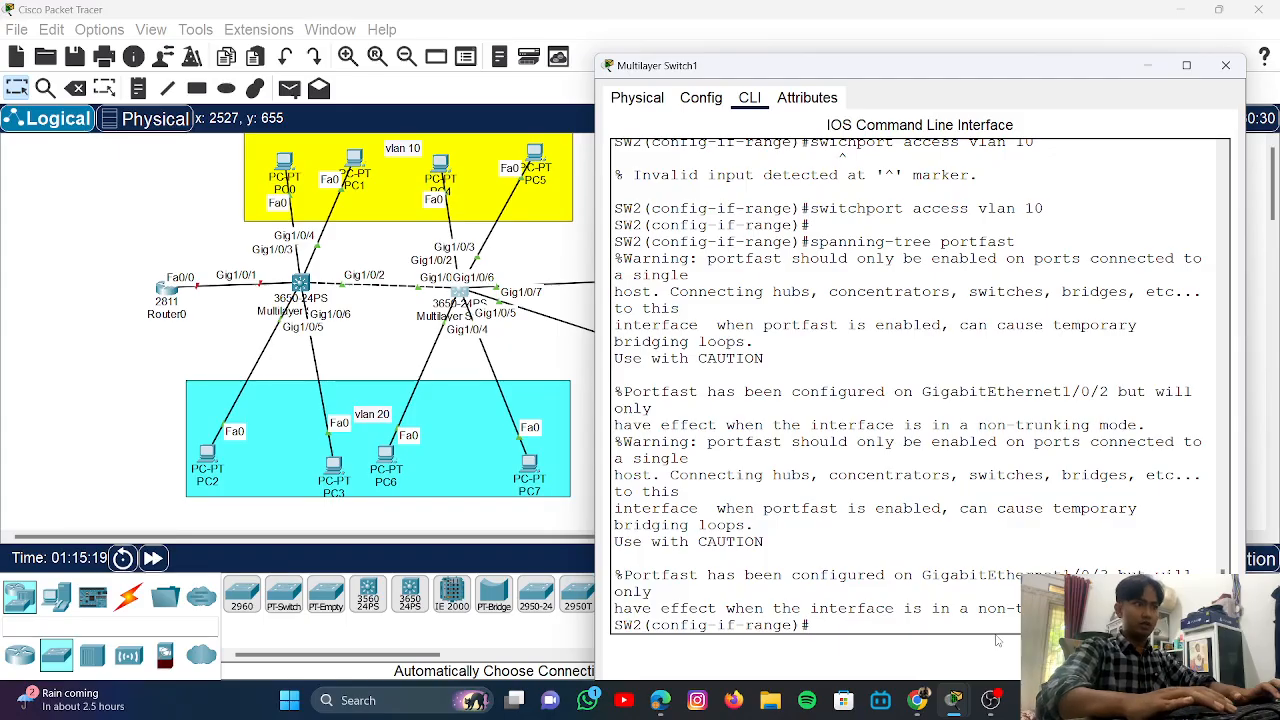
key("Return")
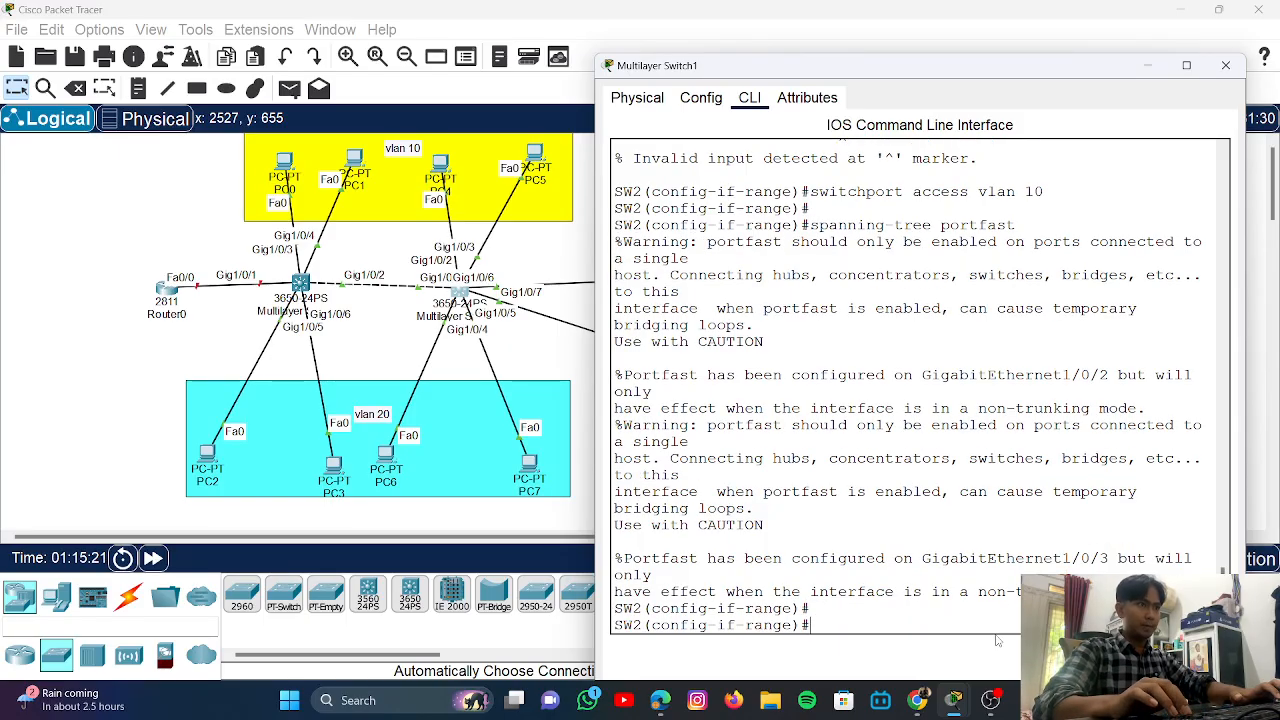
key("Up")
key("Up")
key("Up")
key("Up")
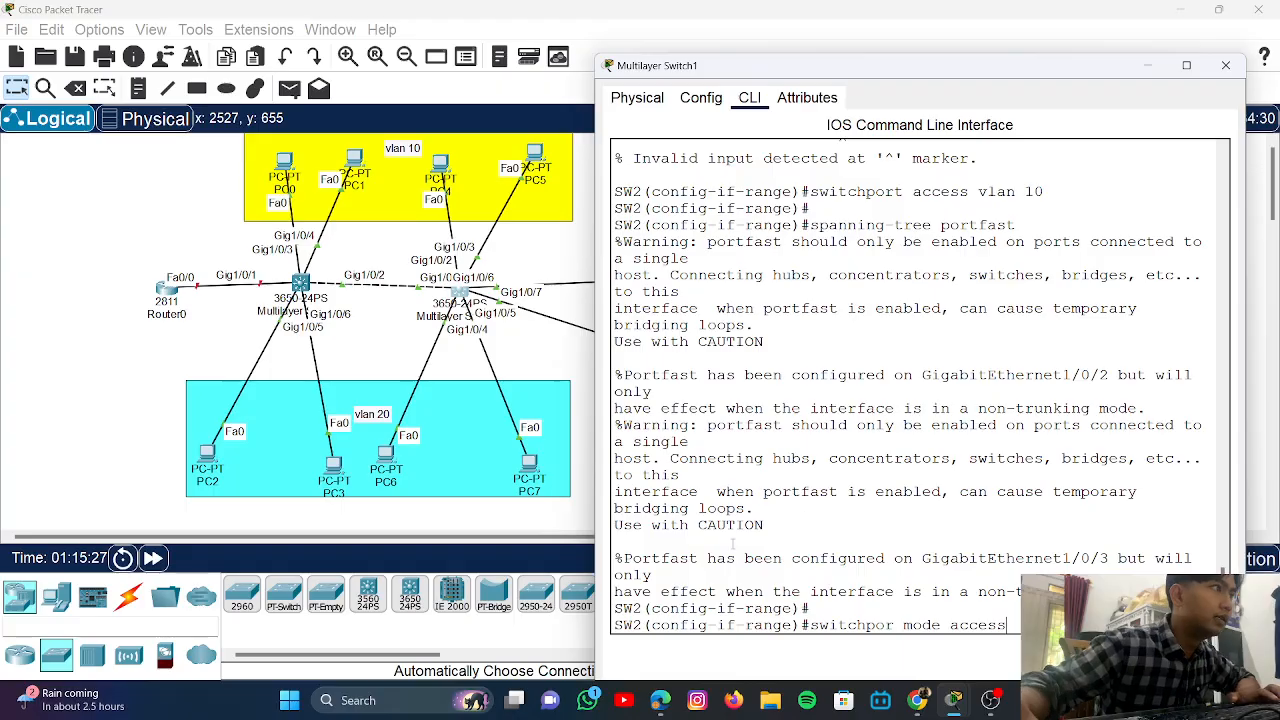
- Drop the VLAN 20 area back in place and reopen SW2's console window
mouse_move(393, 465)
left_mouse_down()
mouse_move(440, 471)
mouse_move(397, 461)
left_mouse_up()
left_click(390, 461)
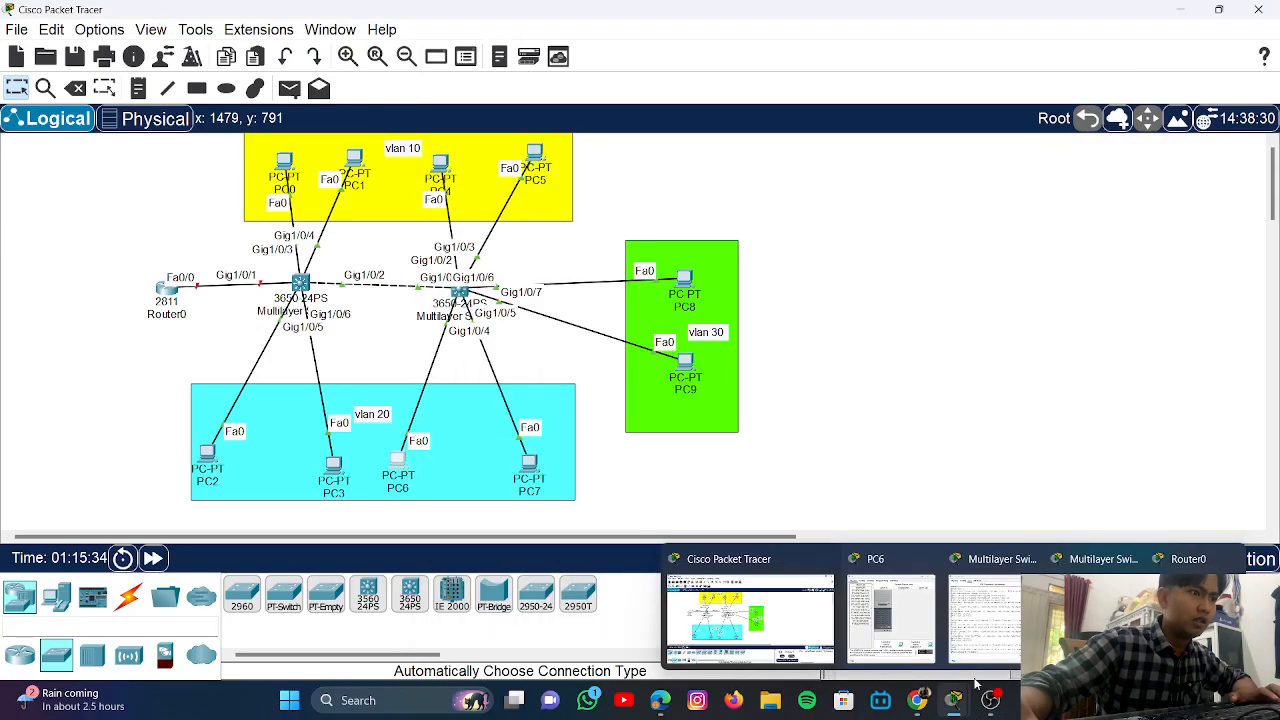
left_click(460, 292)
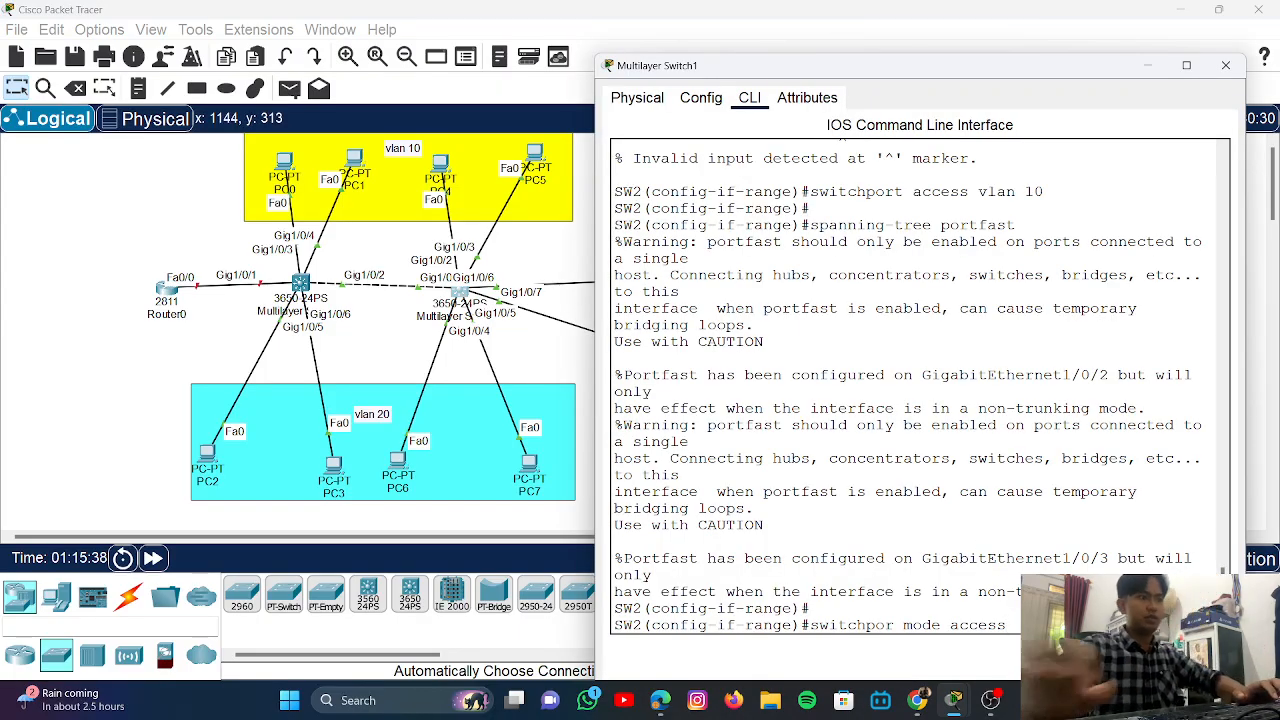
- Make Gi1/0/4-5 access ports in VLAN 20 with portfast, reusing commands from history
key("Up")
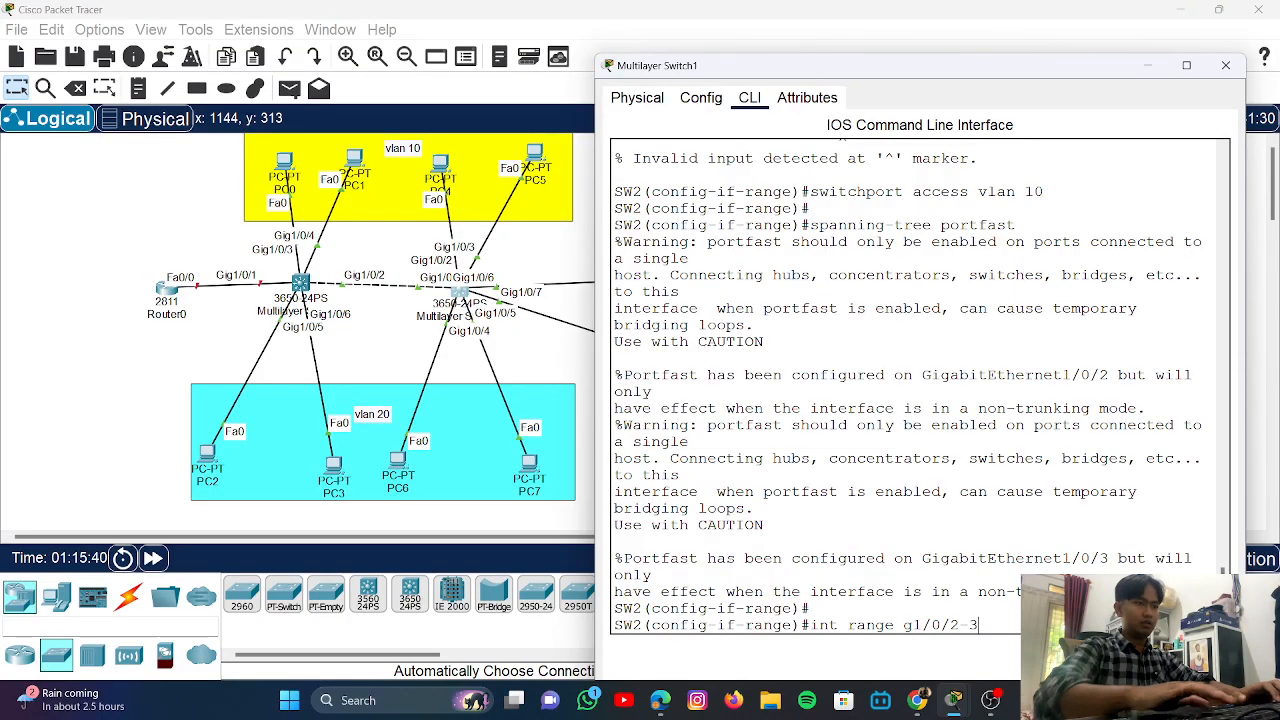
key("BackSpace")
key("BackSpace")
key("BackSpace")
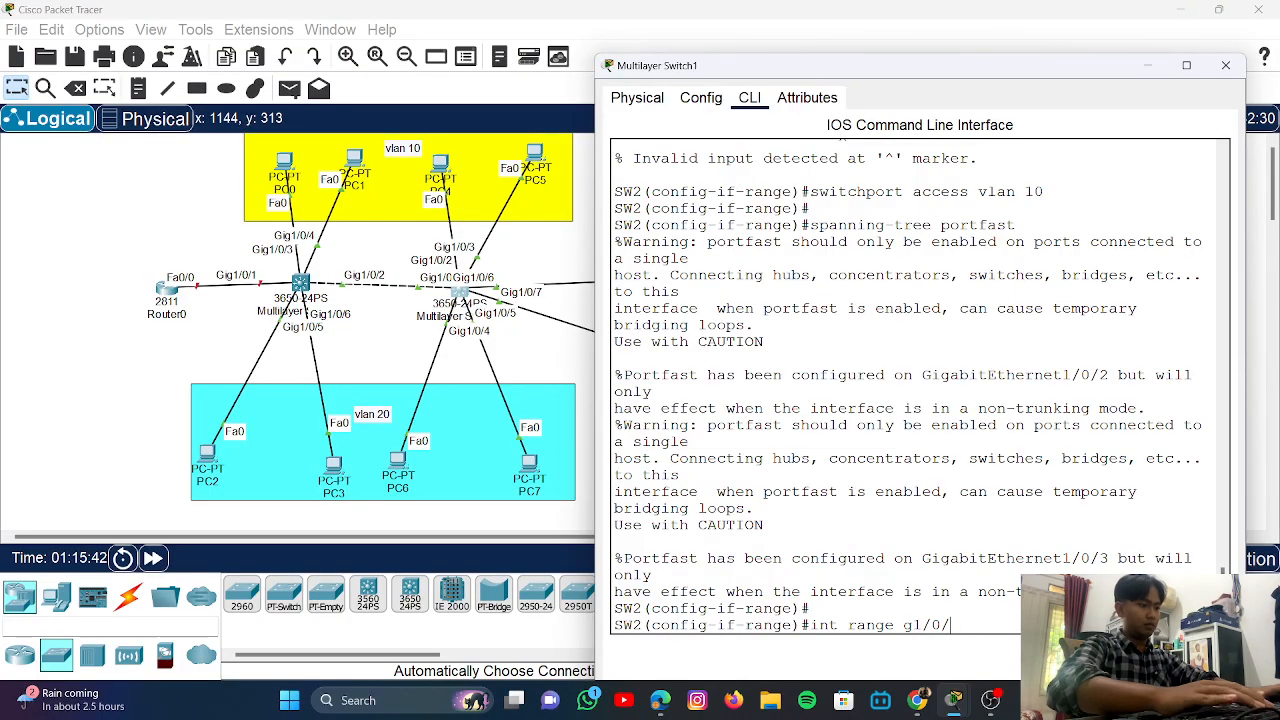
type("4")
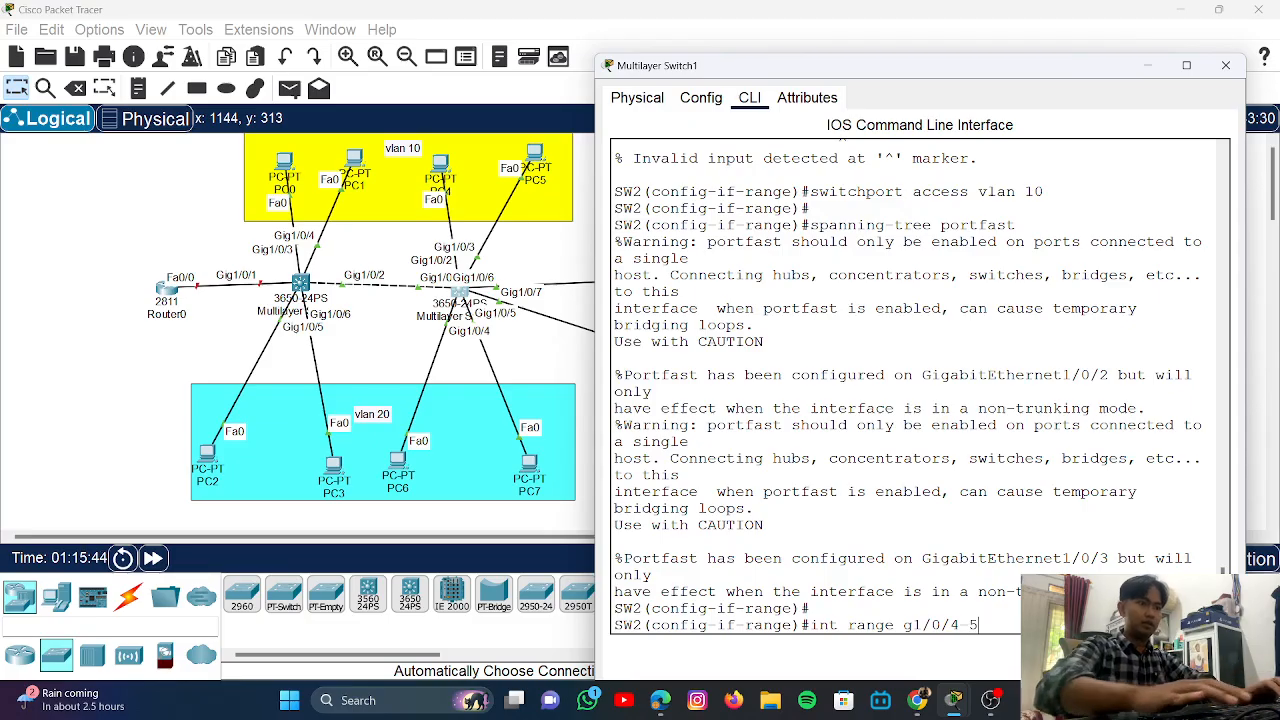
type("-5")
key("Return")
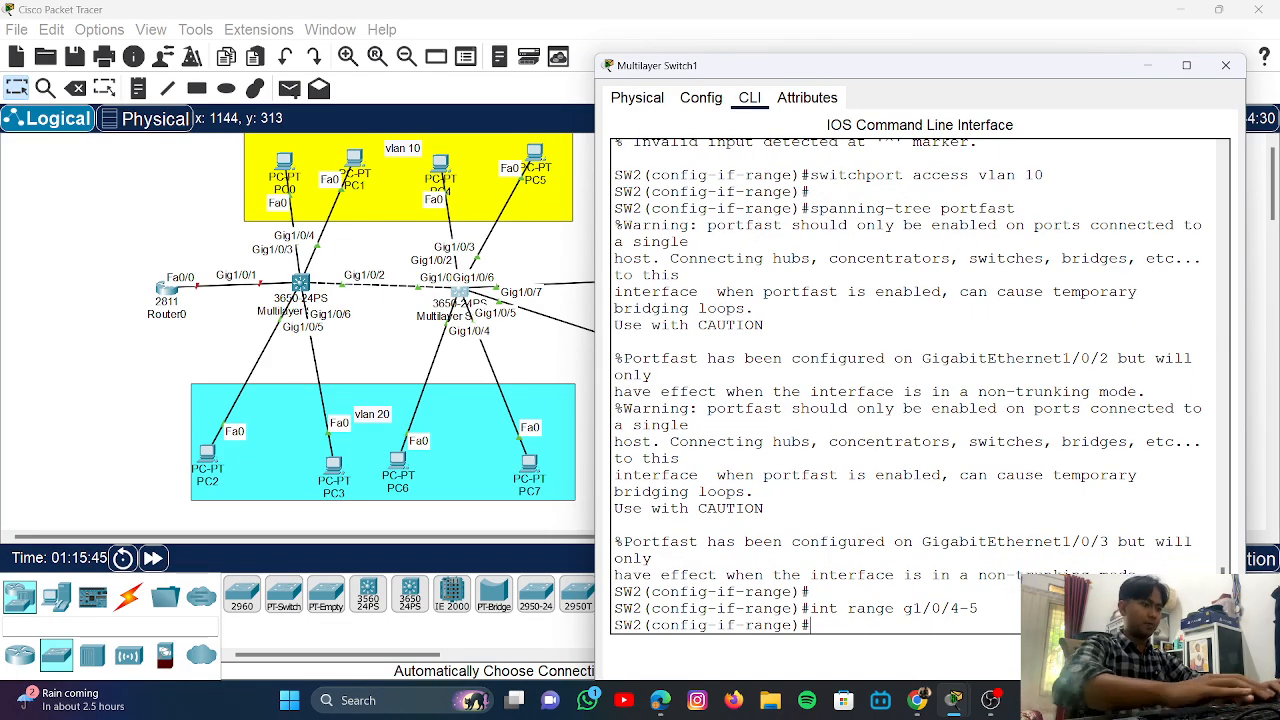
key("Up")
key("Up")
key("Up")
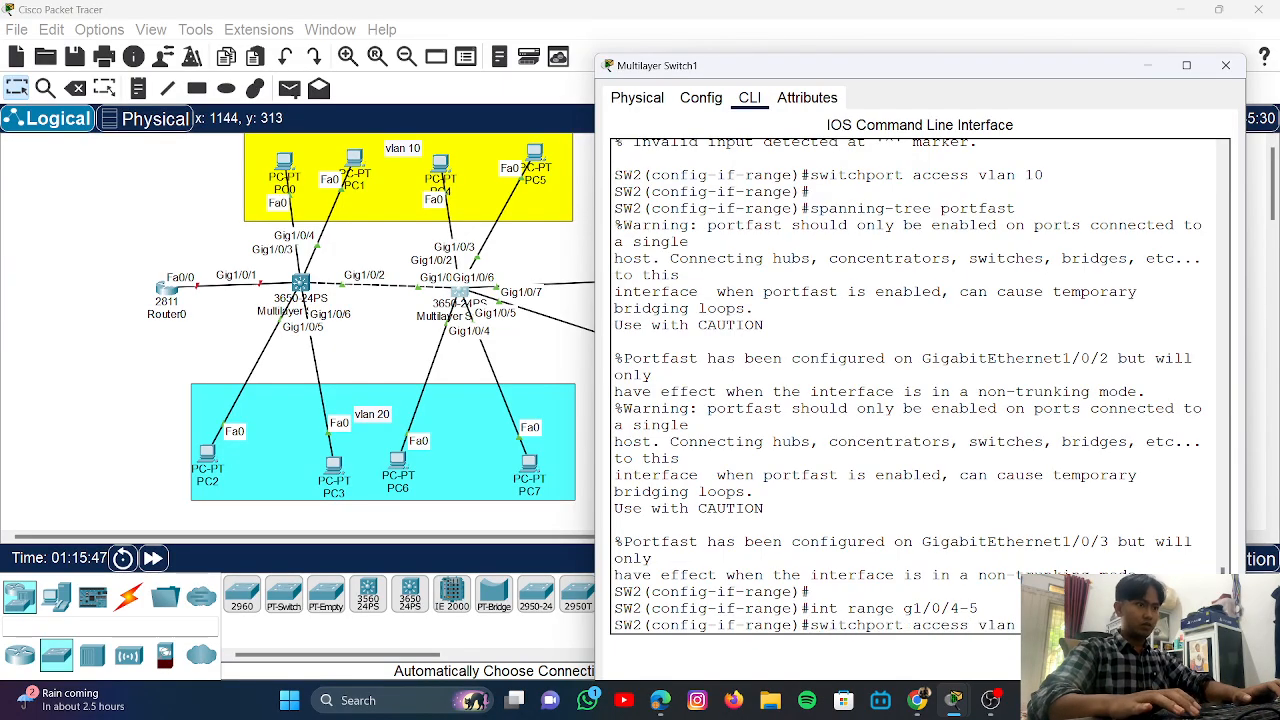
key("Up")
key("Up")
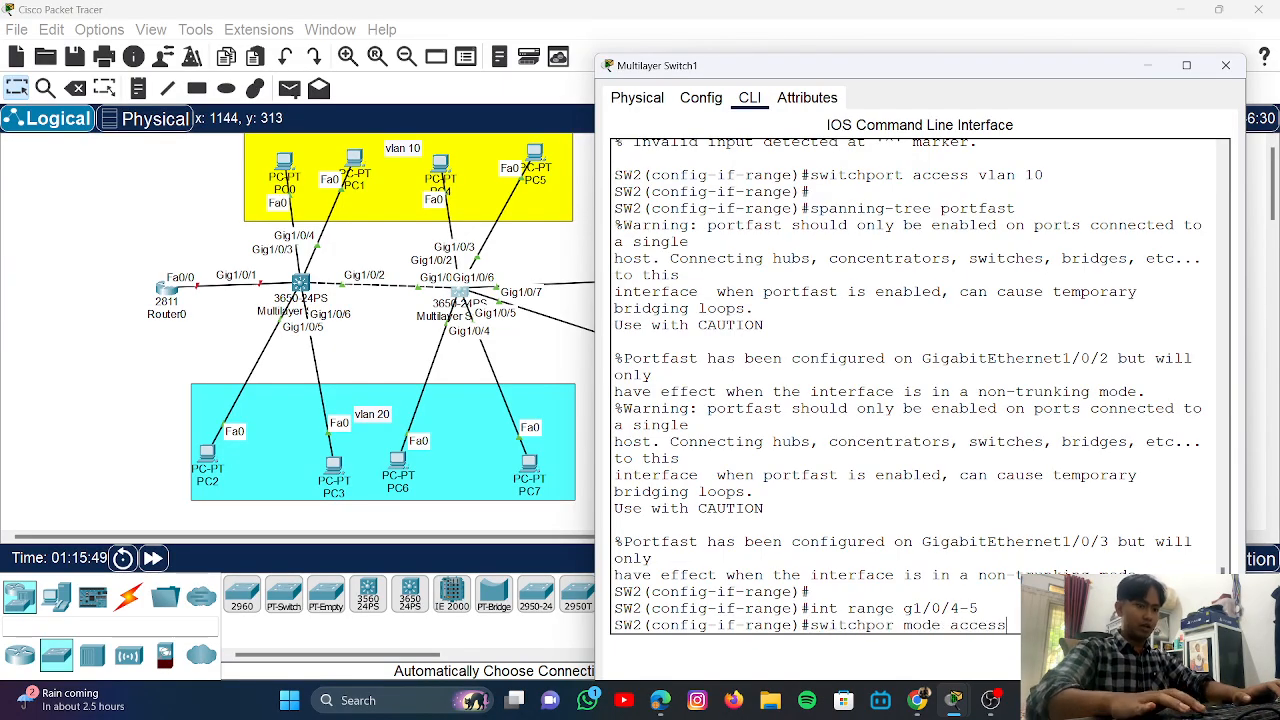
key("Return")
key("Up")
key("Up")
key("Up")
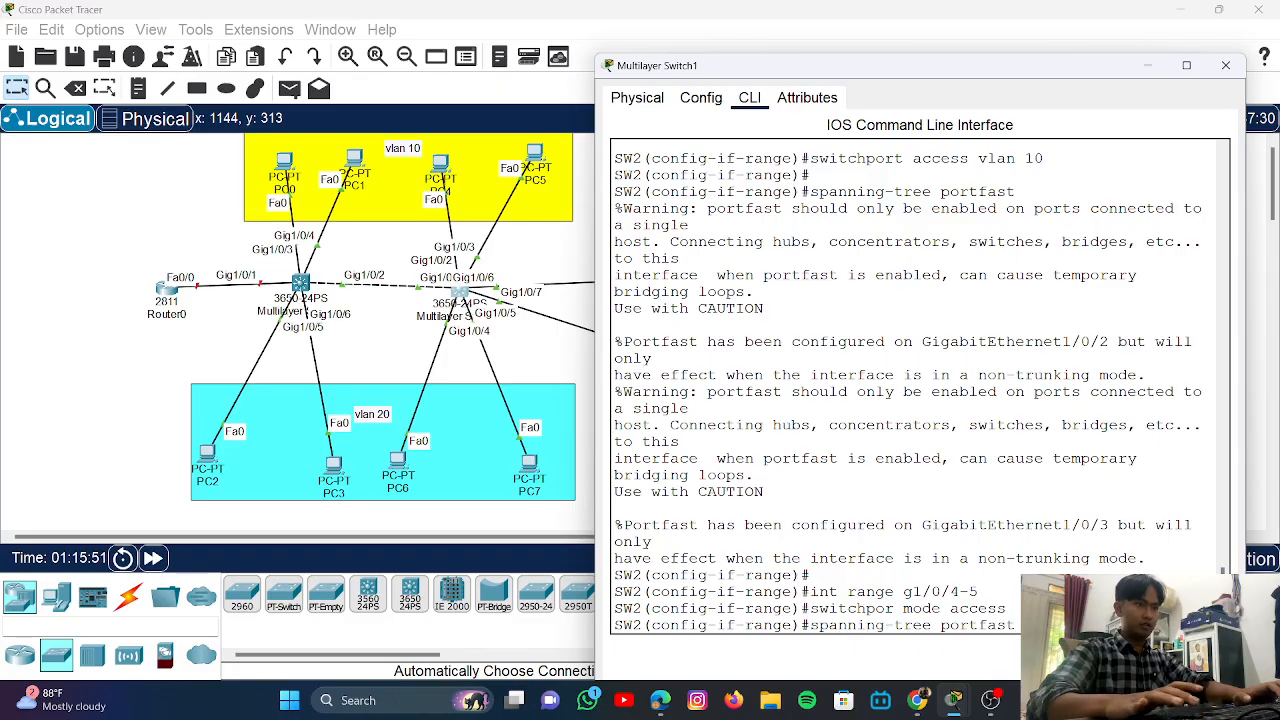
key("Up")
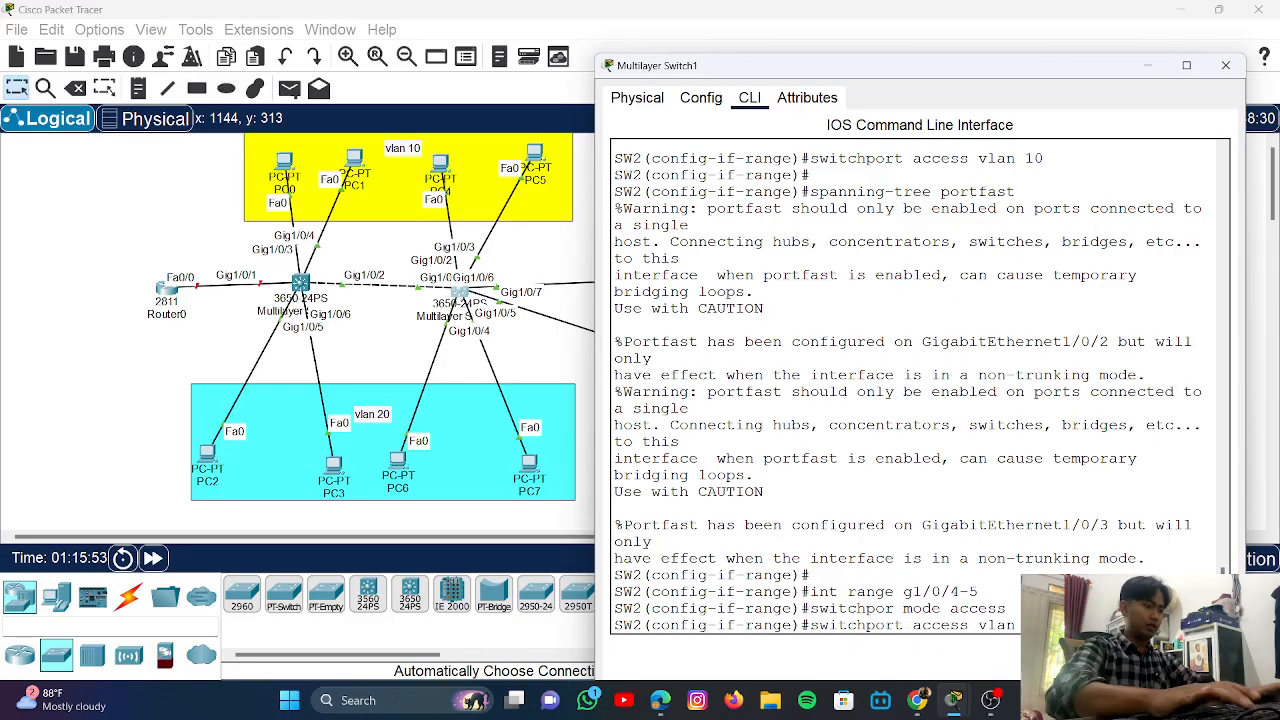
key("Return")
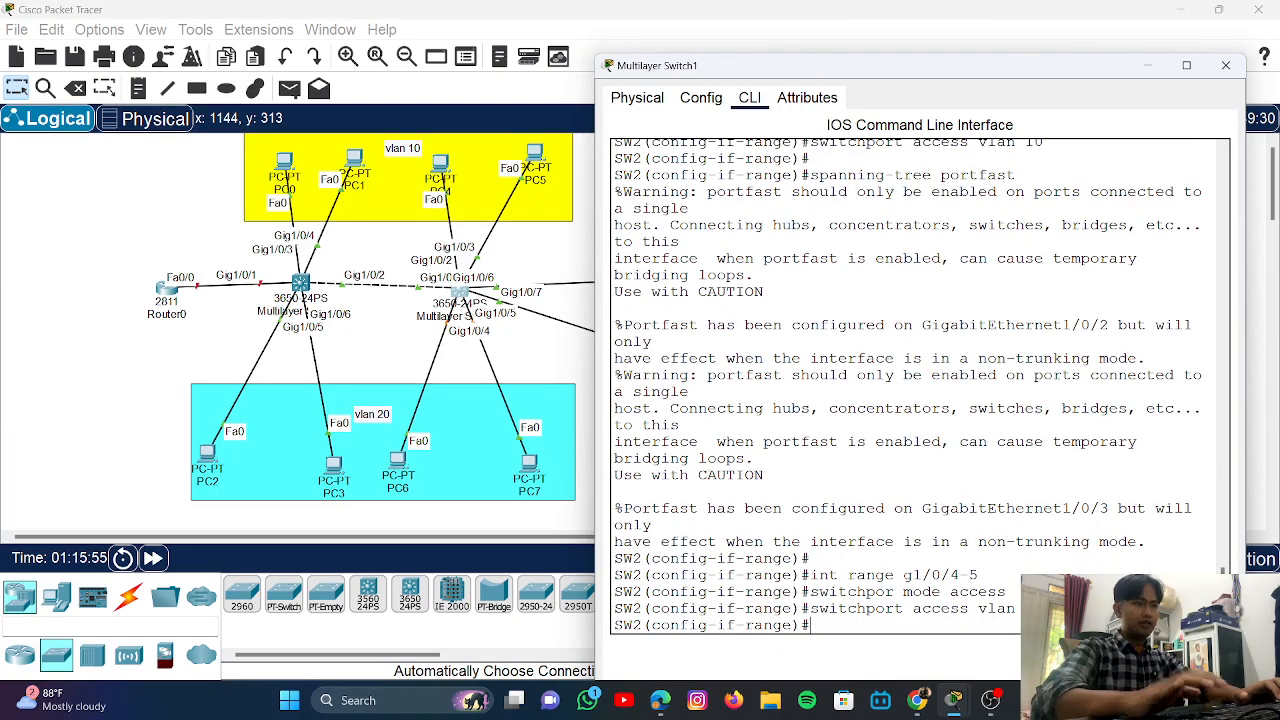
key("Up")
key("Up")
key("Up")
key("Up")
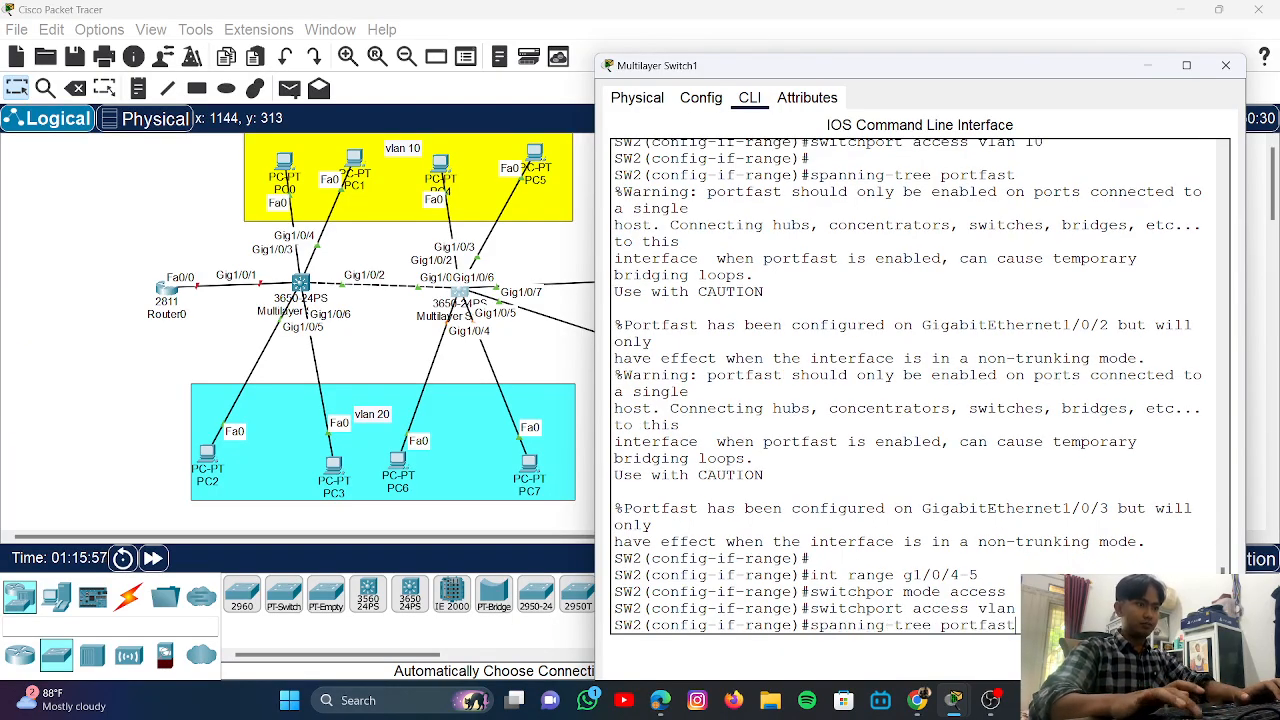
key("Return")
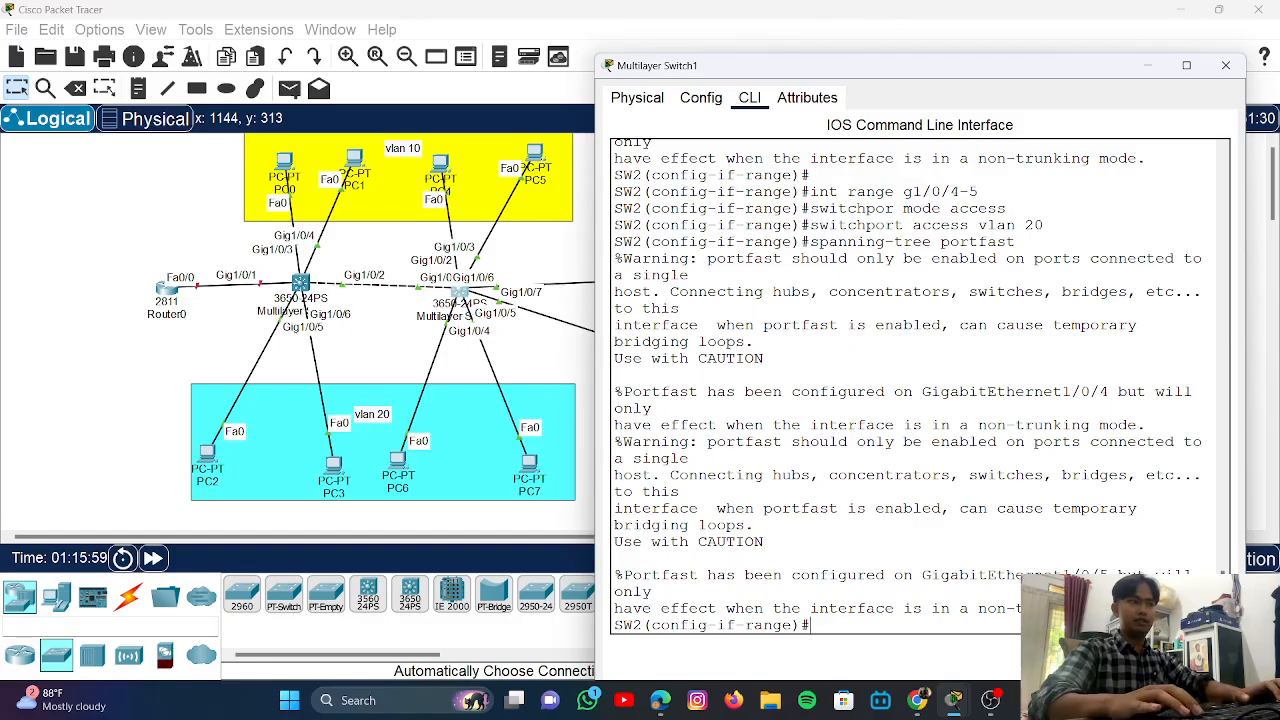
- Select port range Gi1/0/6-7 on SW2
key("Up")
key("Up")
key("Up")
key("Up")
key("Up")
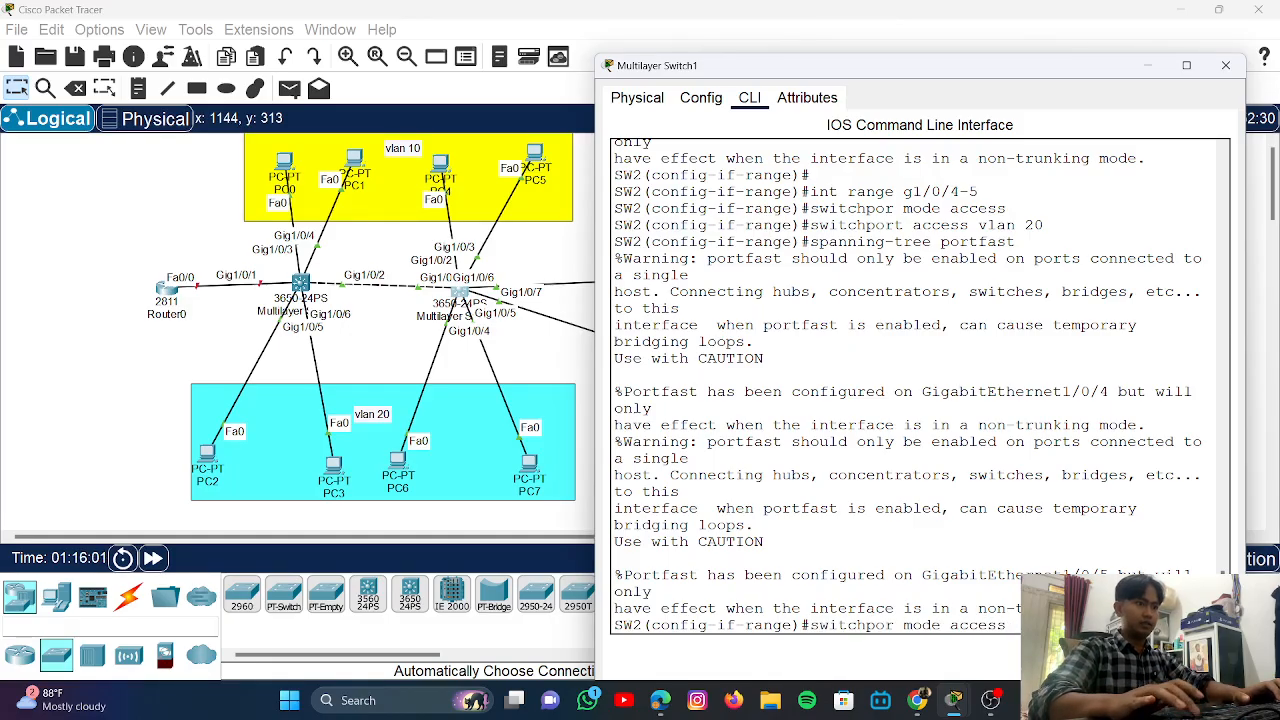
key("Up")
key("Up")
key("Up")
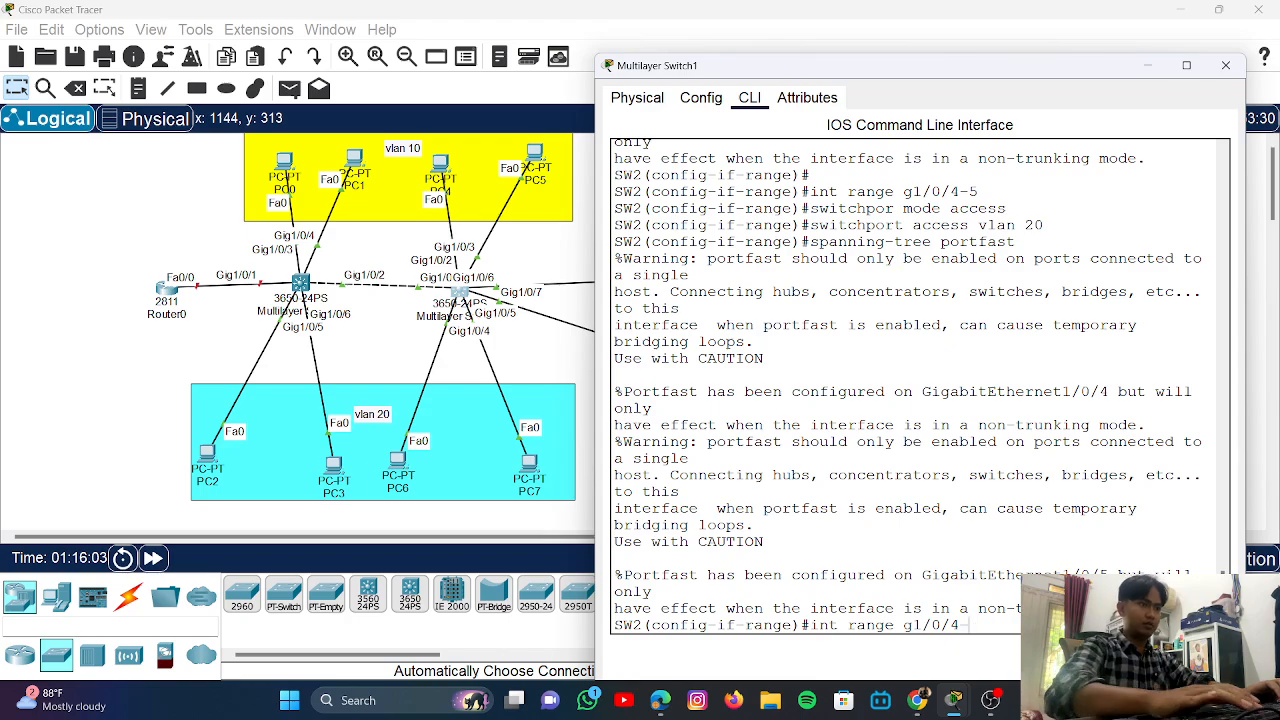
key("BackSpace")
key("BackSpace")
type("6")
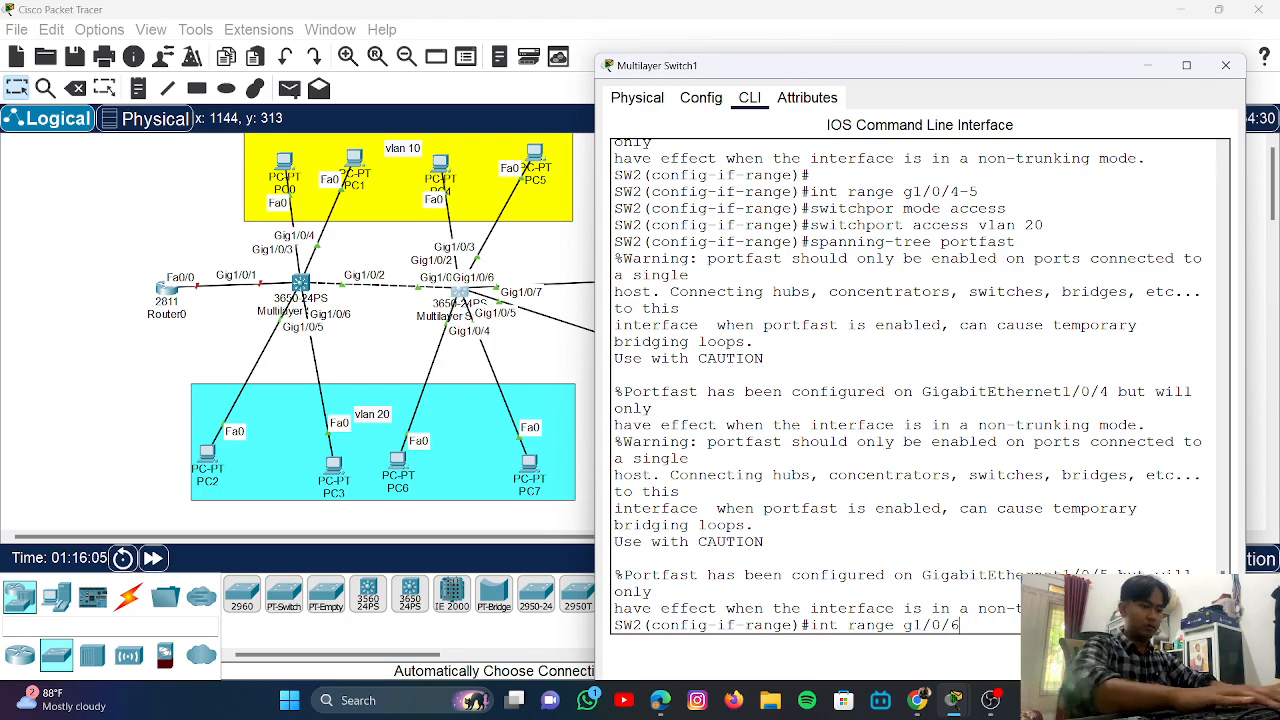
type("-0")
key("BackSpace")
key("BackSpace")
key("BackSpace")
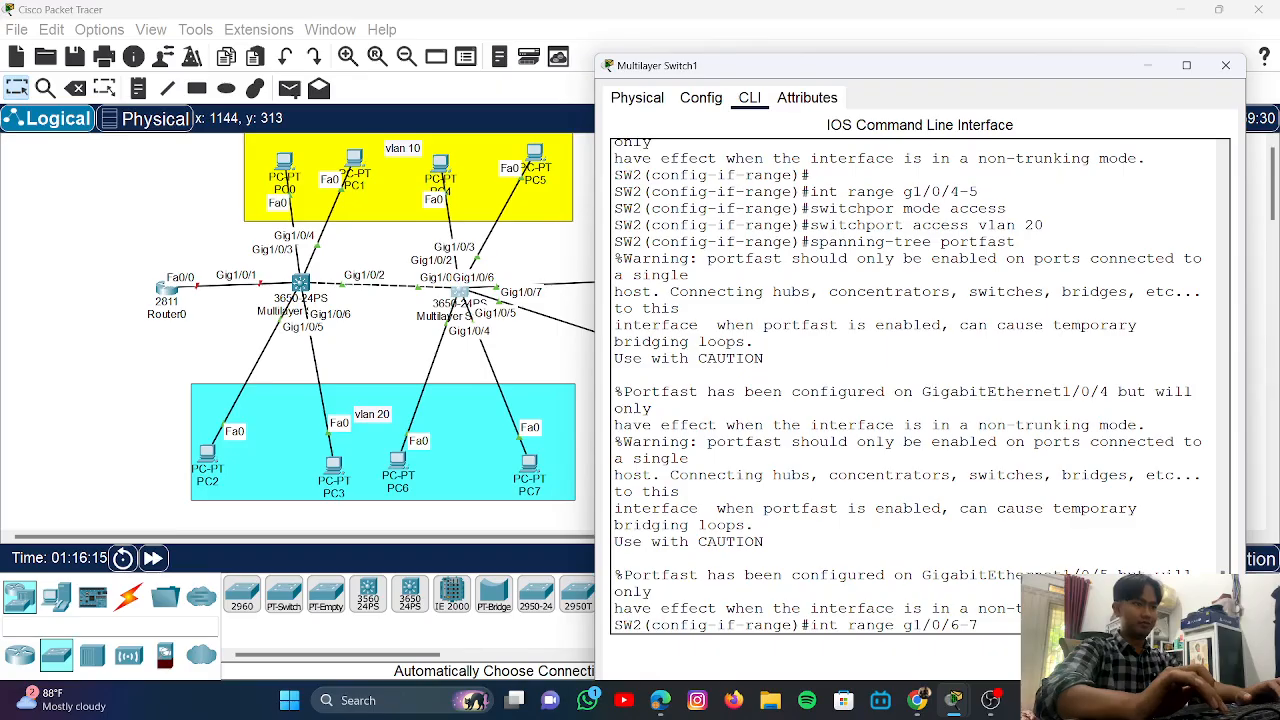
key("Return")
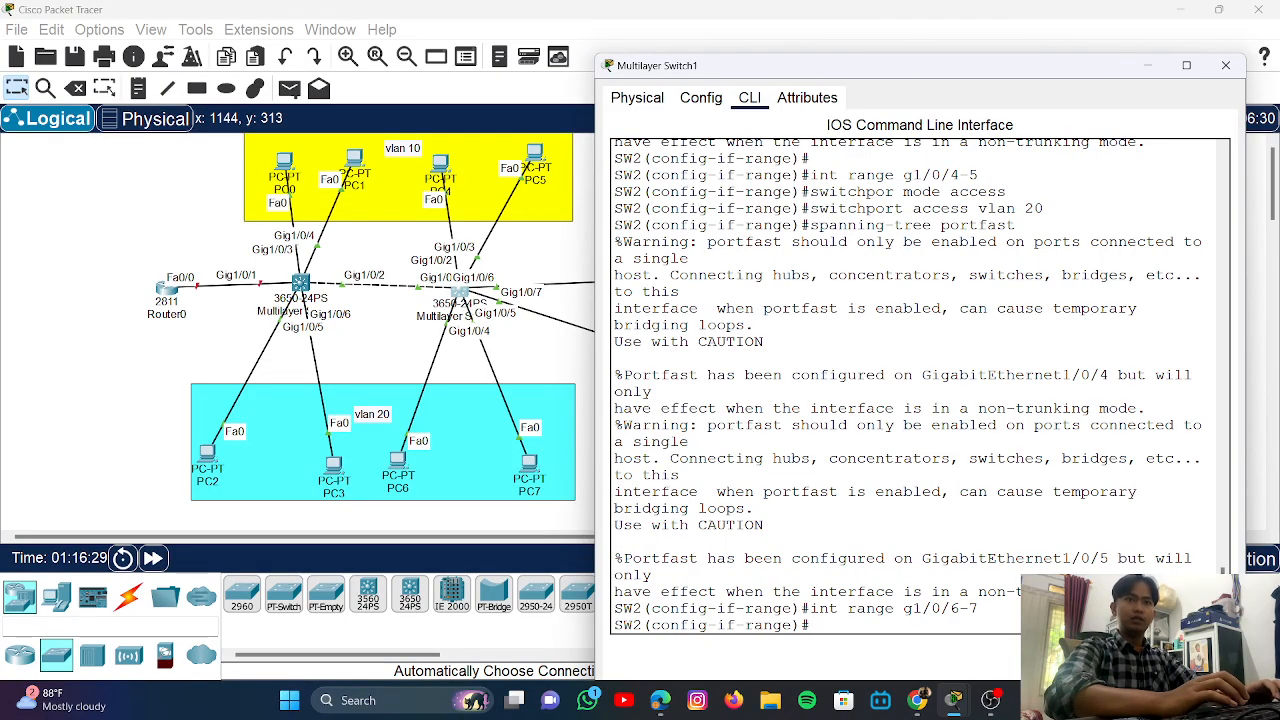
- Set Gi1/0/6-7 to access mode in VLAN 30 and enable PortFast
type("swit")
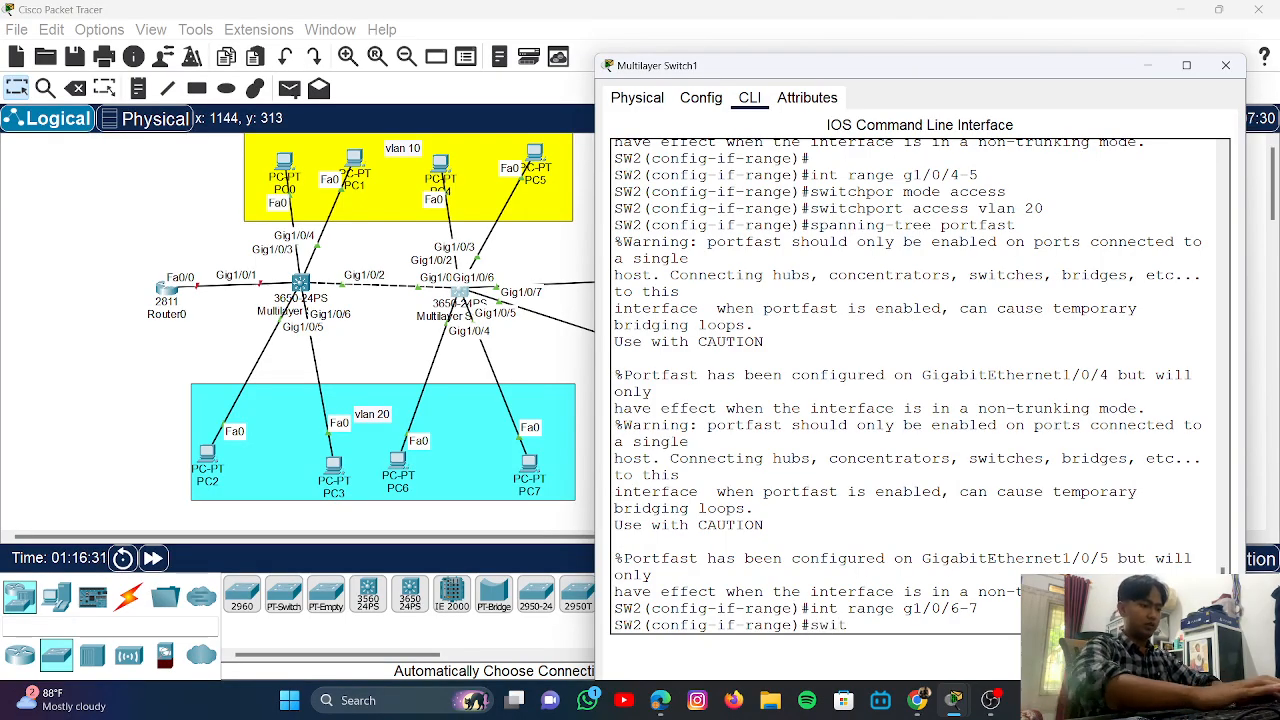
type("chport")
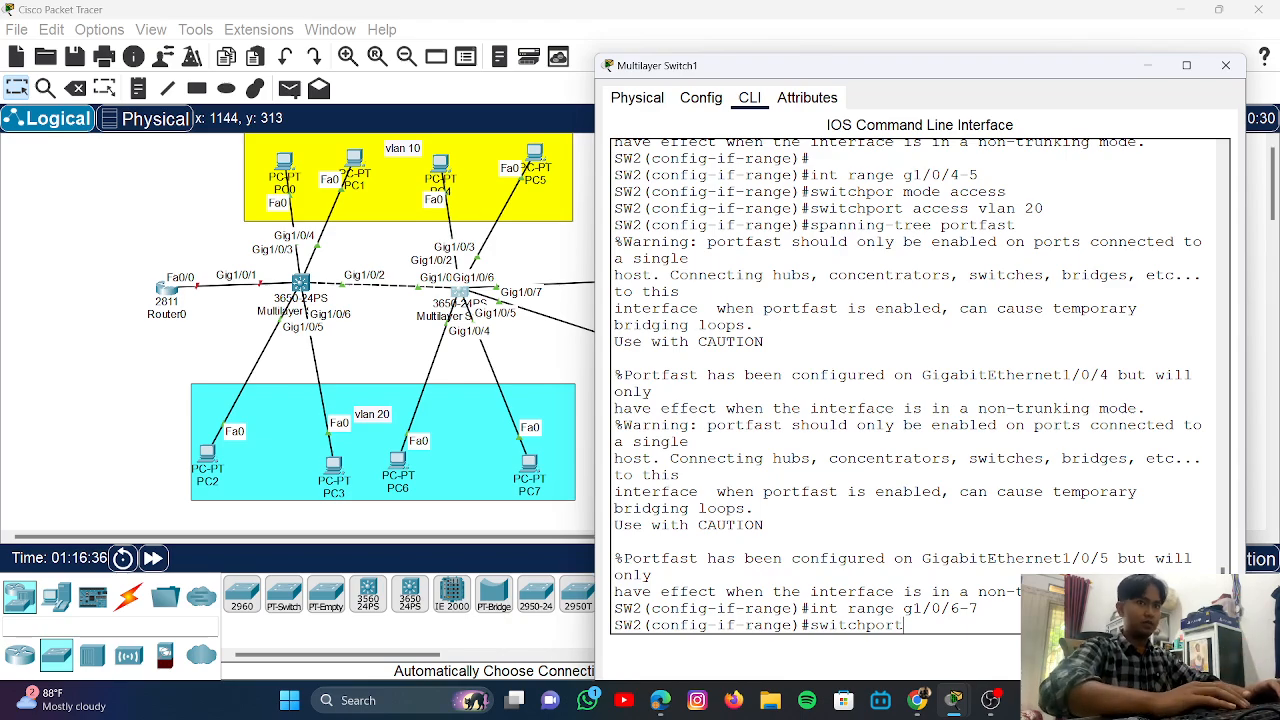
type("mode access")
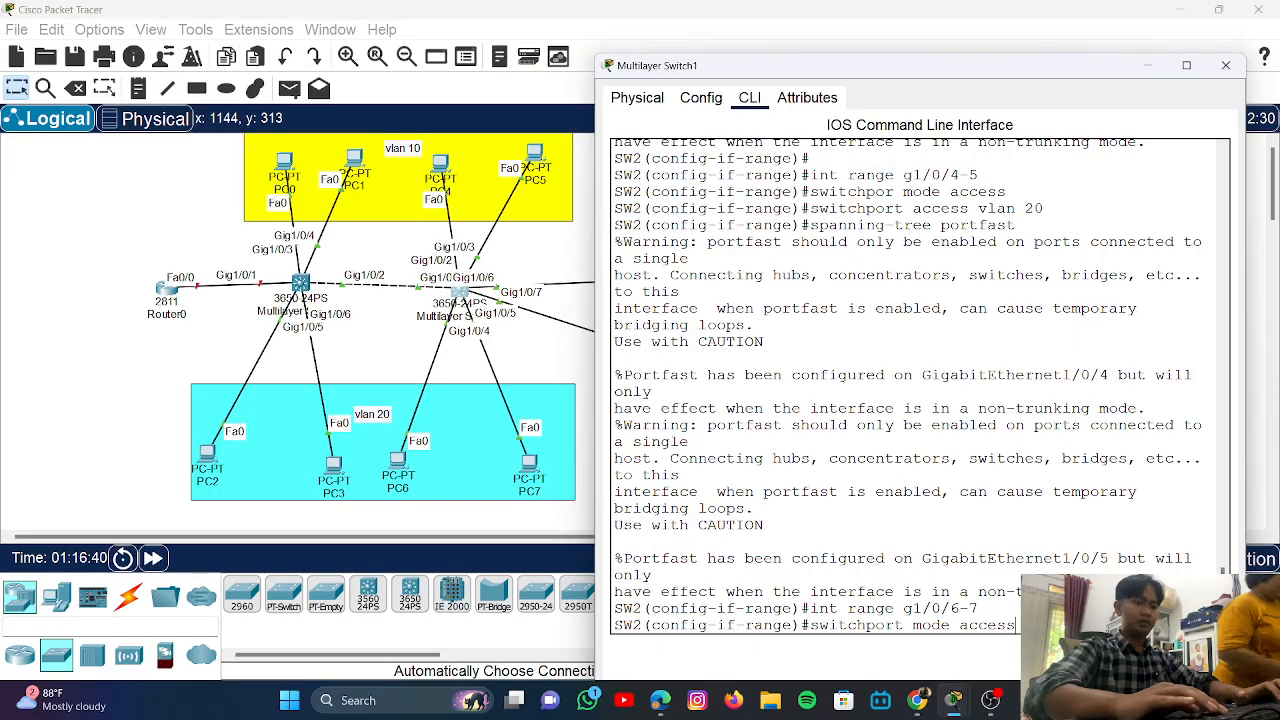
key("Return")
type("switchport access vlan")
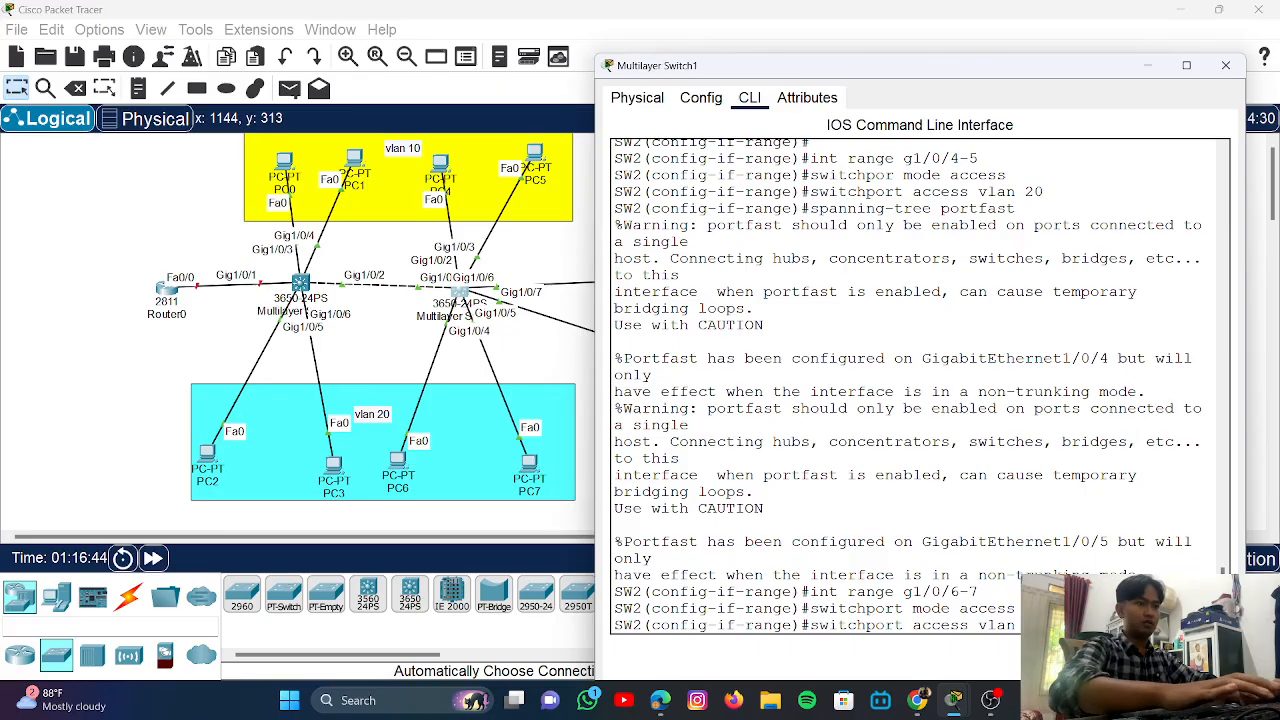
key("Return")
type("switchport mode access")
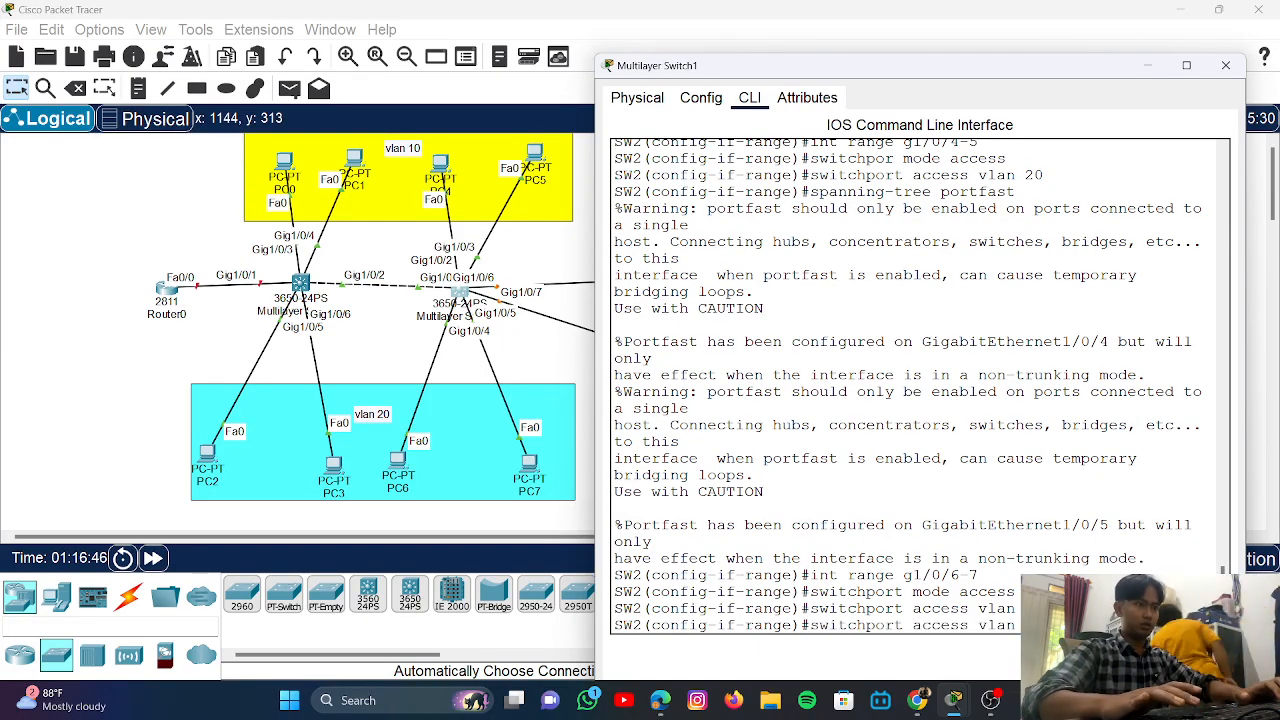
key("Up")
key("Up")
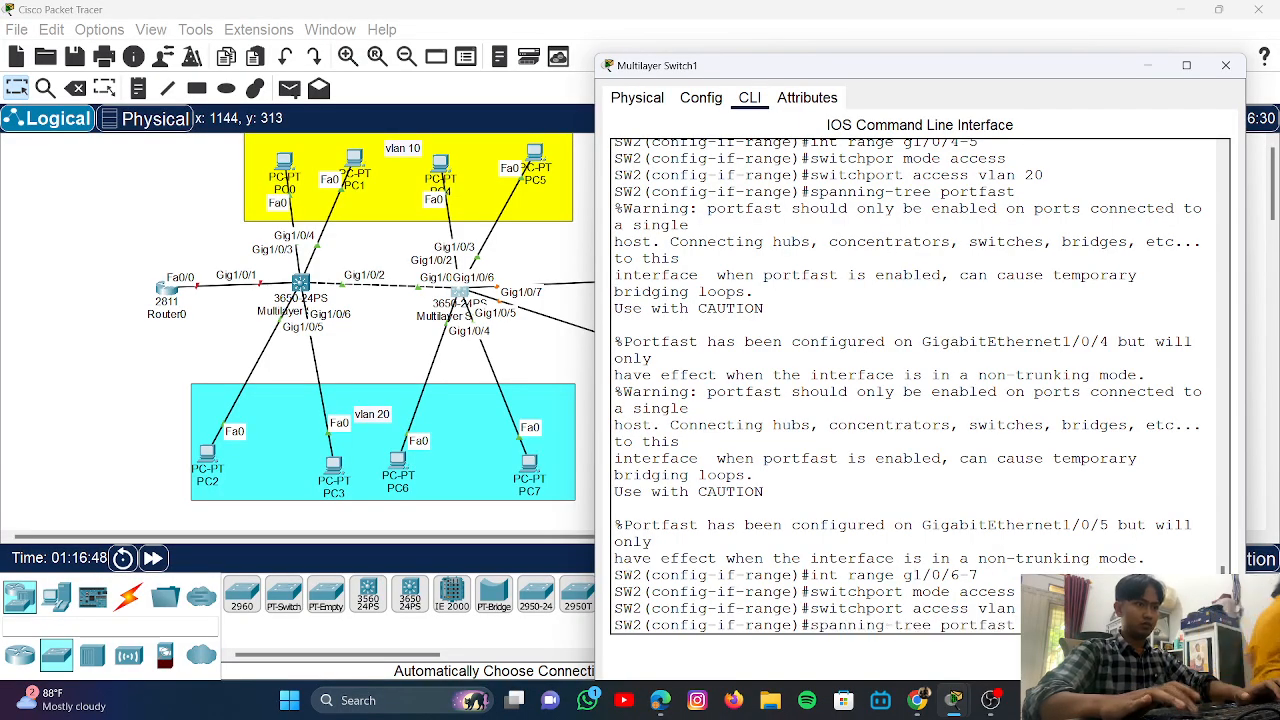
key("Return")
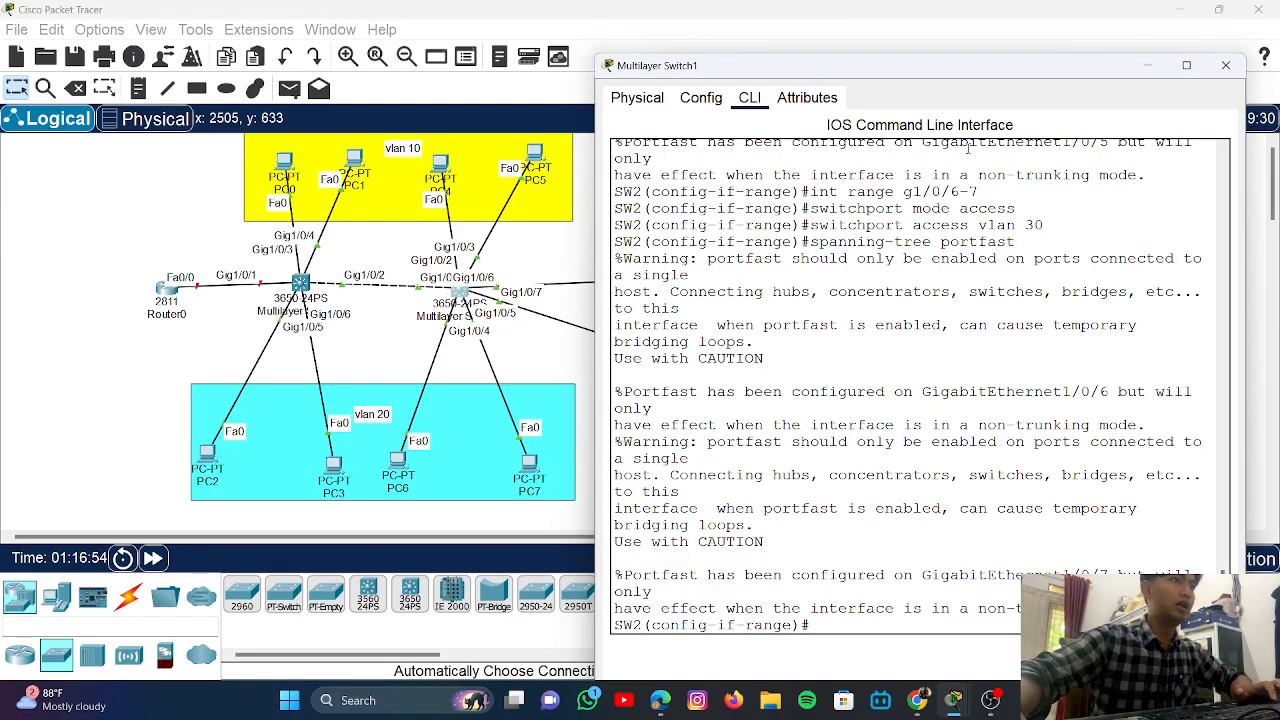
left_click_drag(945, 80, 905, 95)
left_click_drag(784, 421, 944, 63)
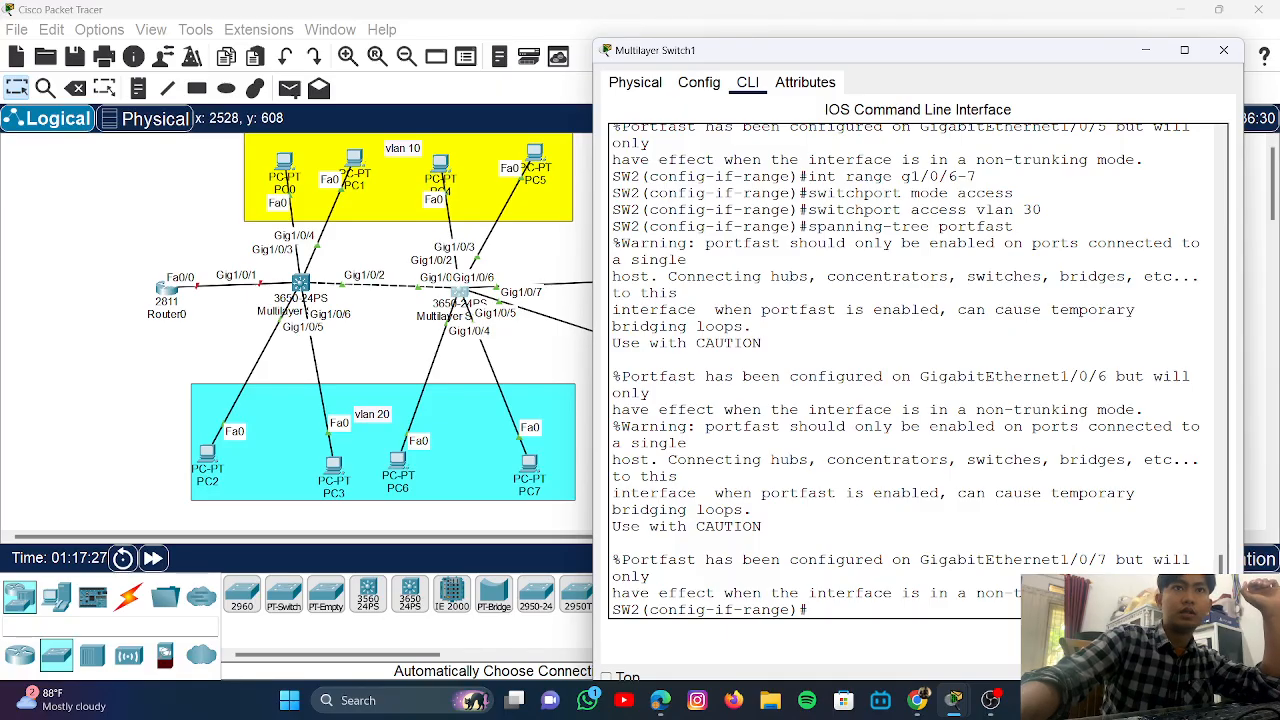
left_click(407, 329)
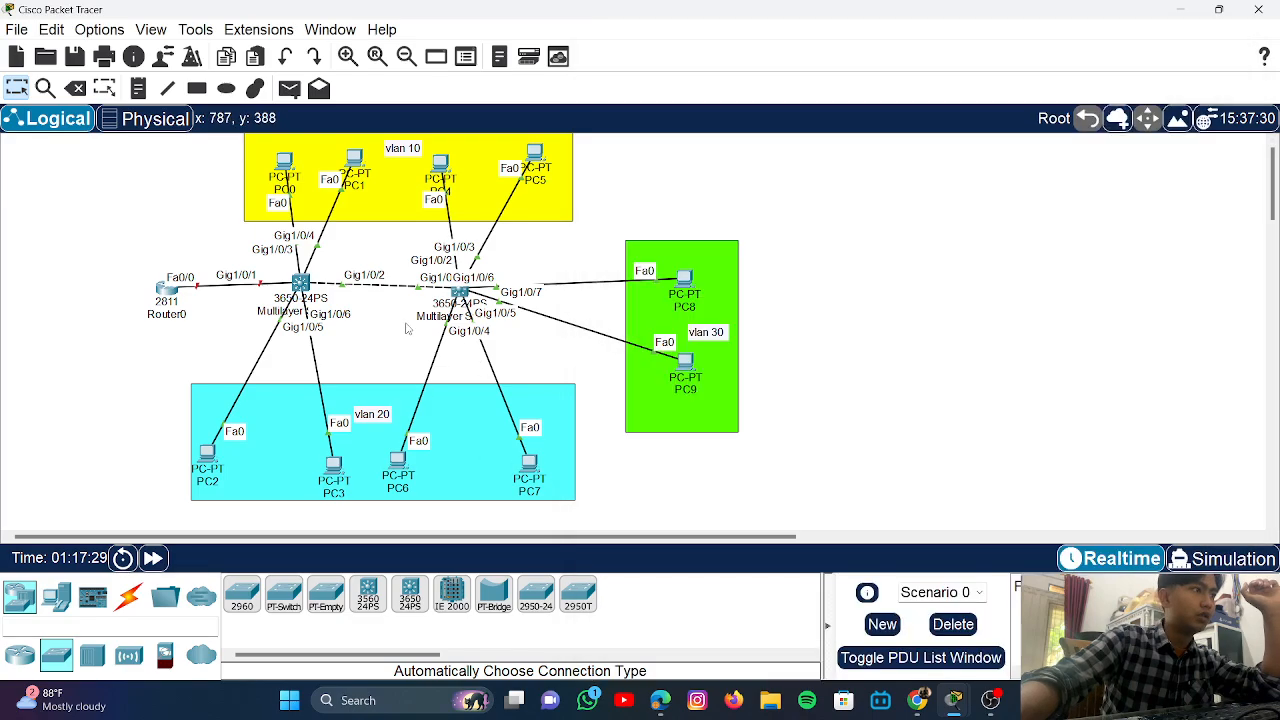
left_click(460, 291)
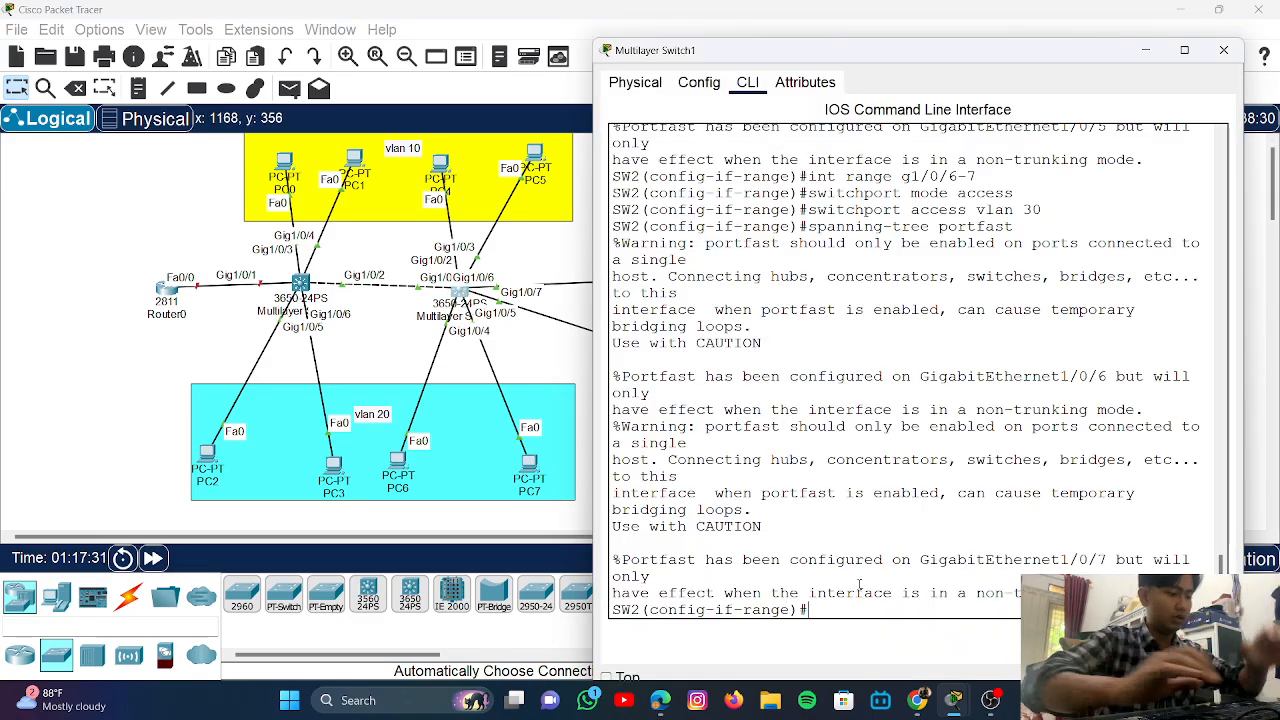
type("exit")
- Return to global configuration and enable 'ip routing' on SW2
key("Return")
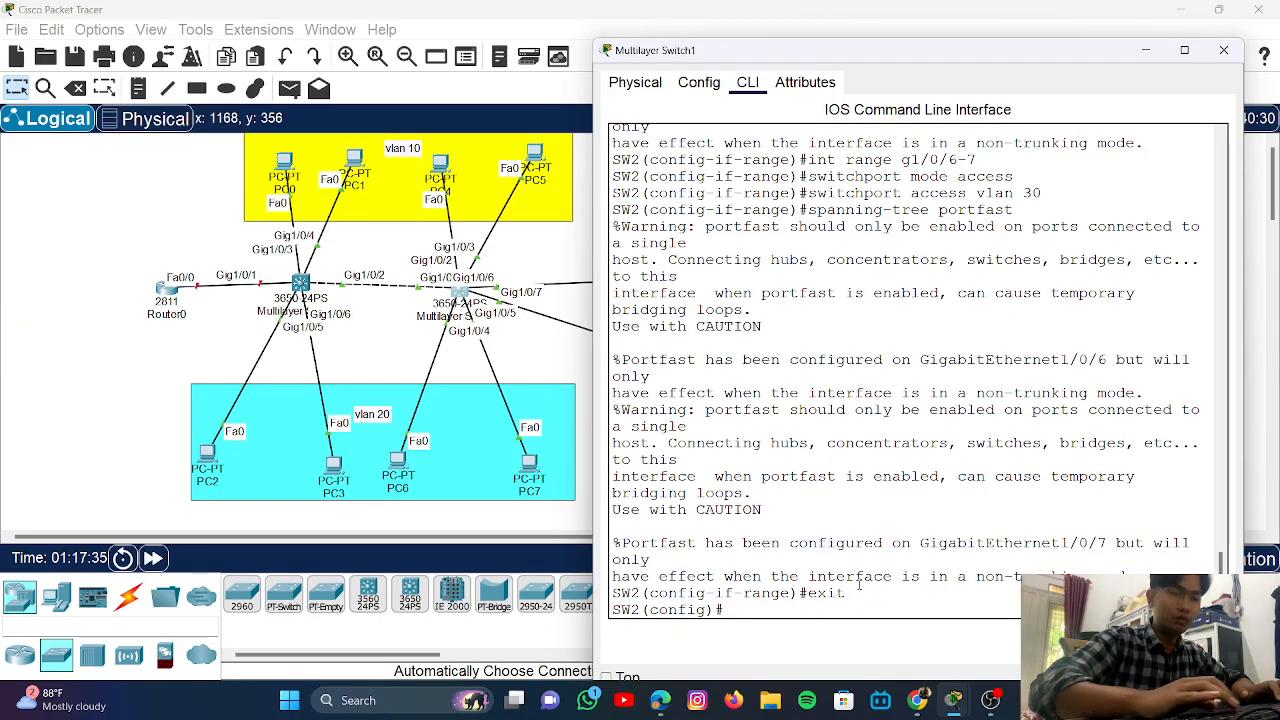
type("ip ")
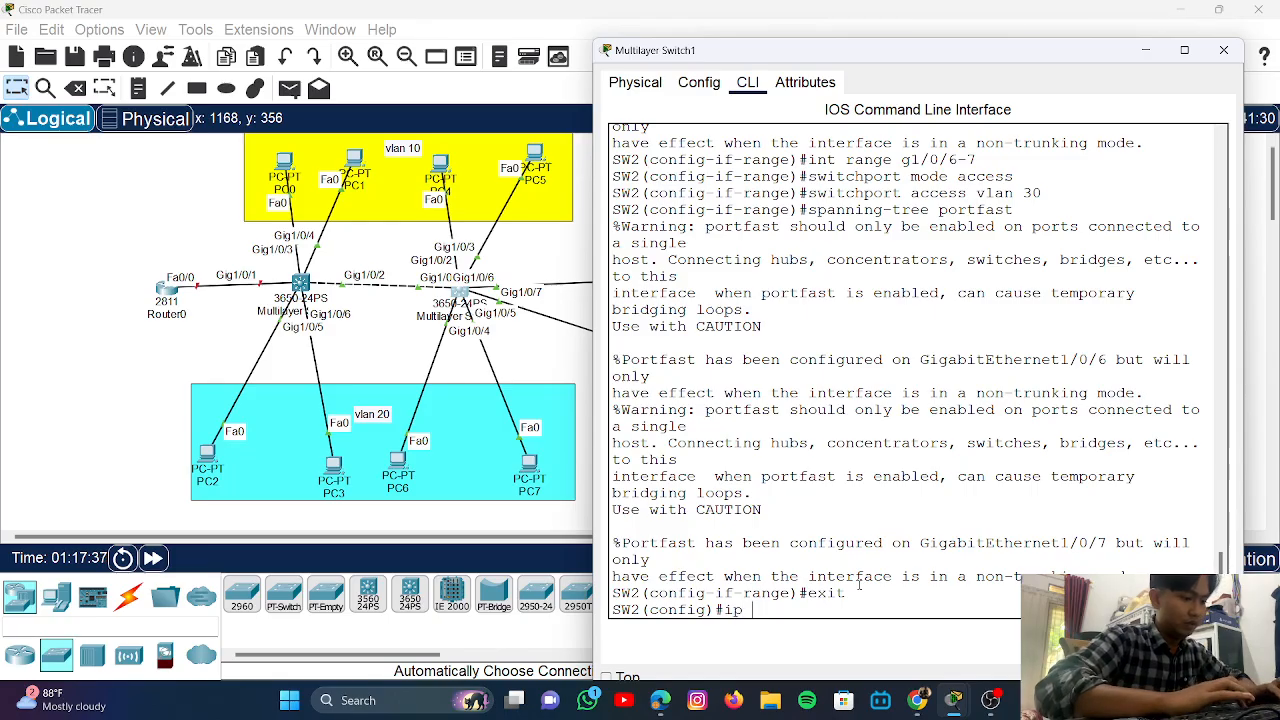
type("routing")
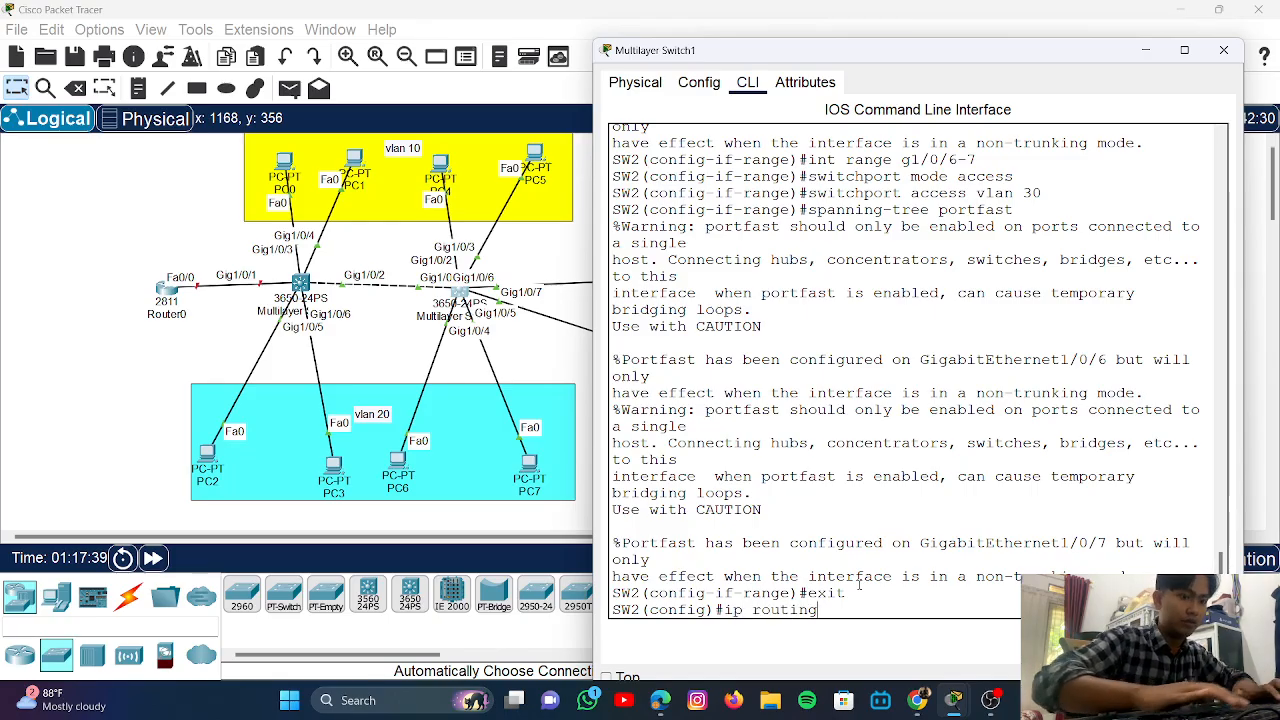
key("Return")
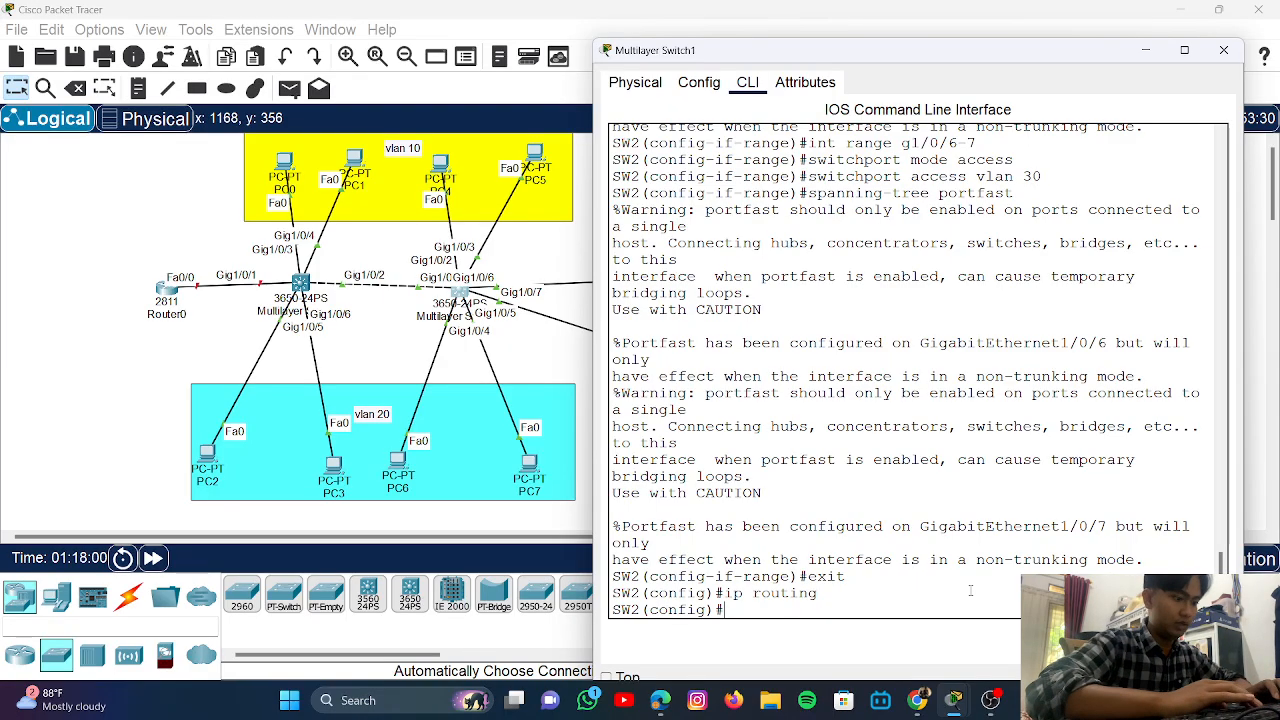
- Enter configuration of SW2's VLAN 10 interface with 'int vlan 10'
type("int vla")
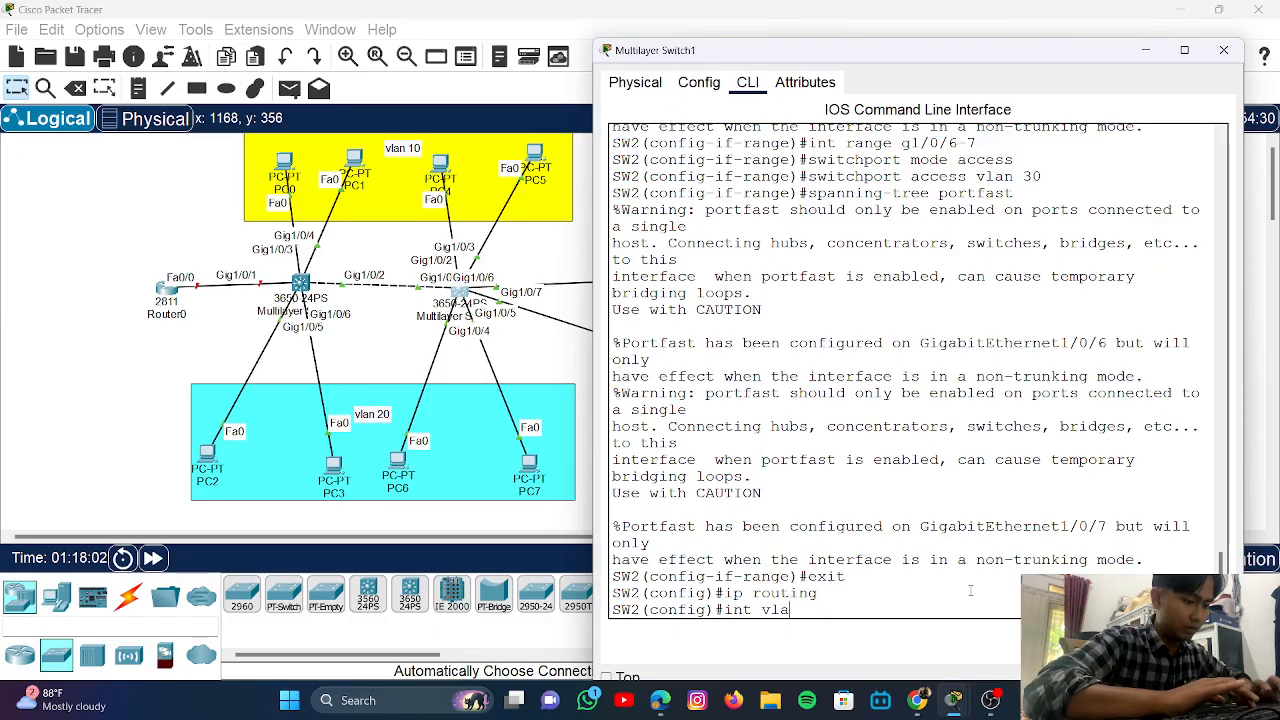
type("n 10")
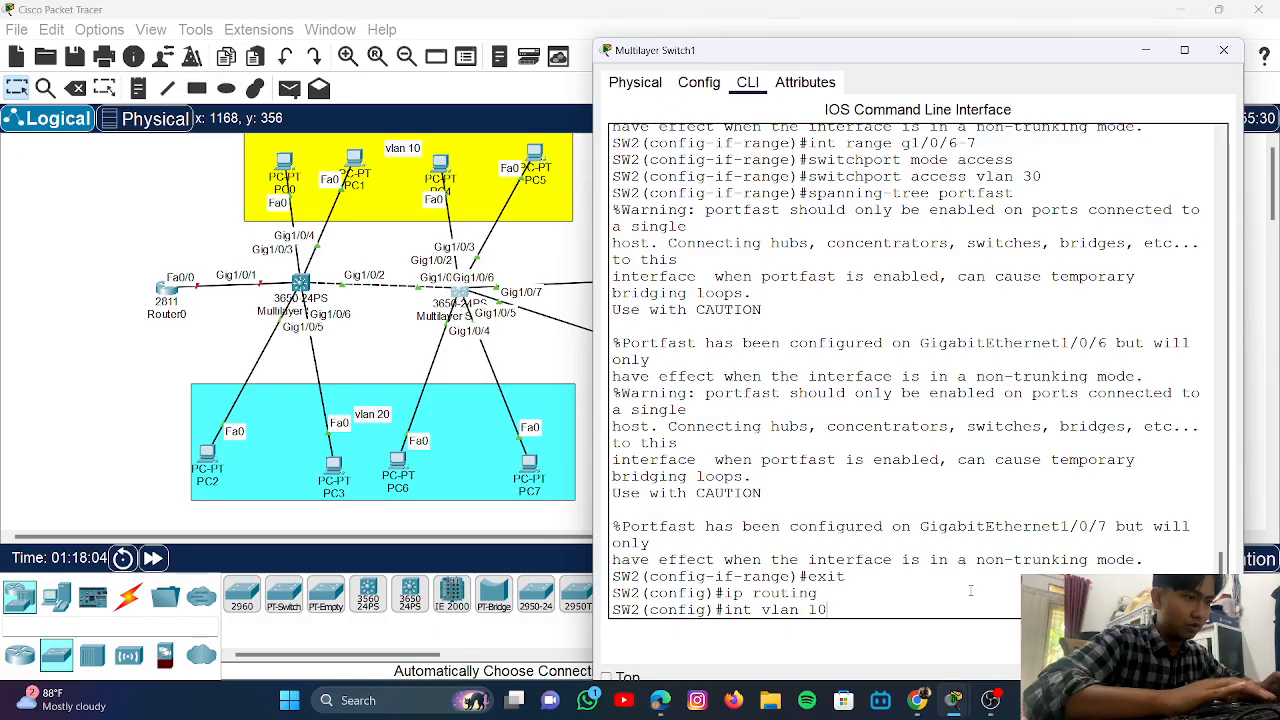
key("Return")
key("Return")
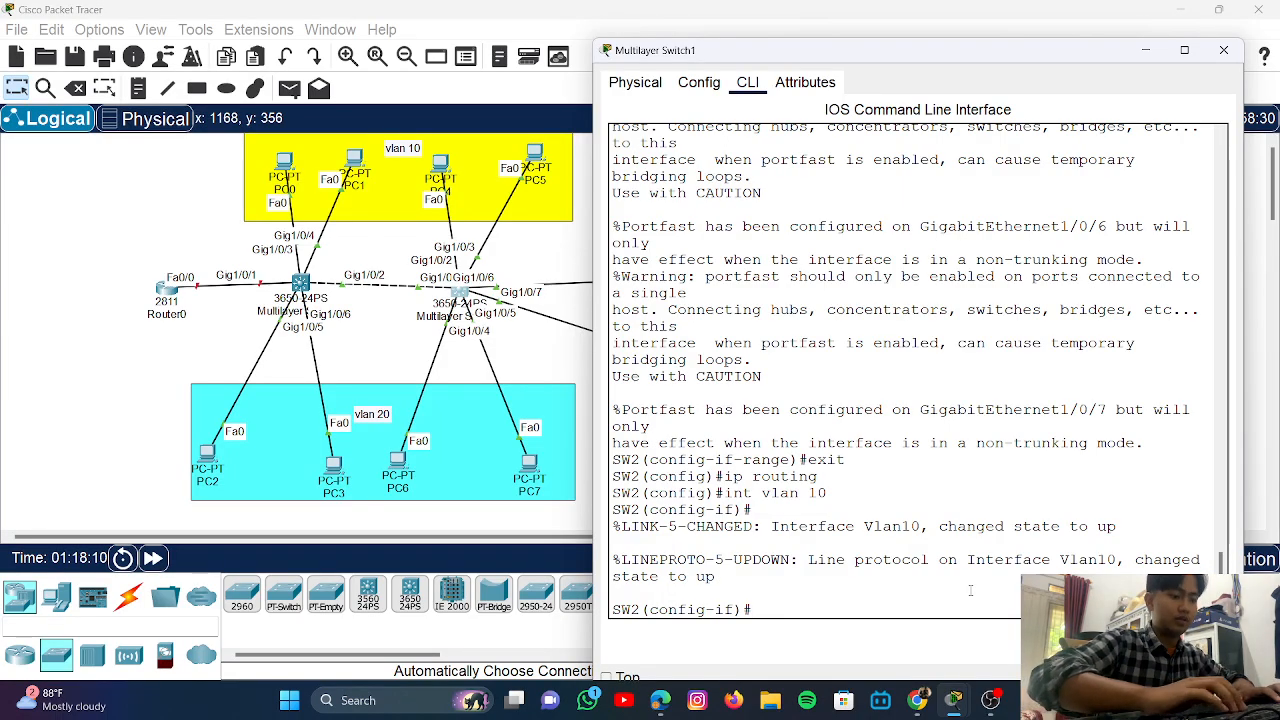
type("p")
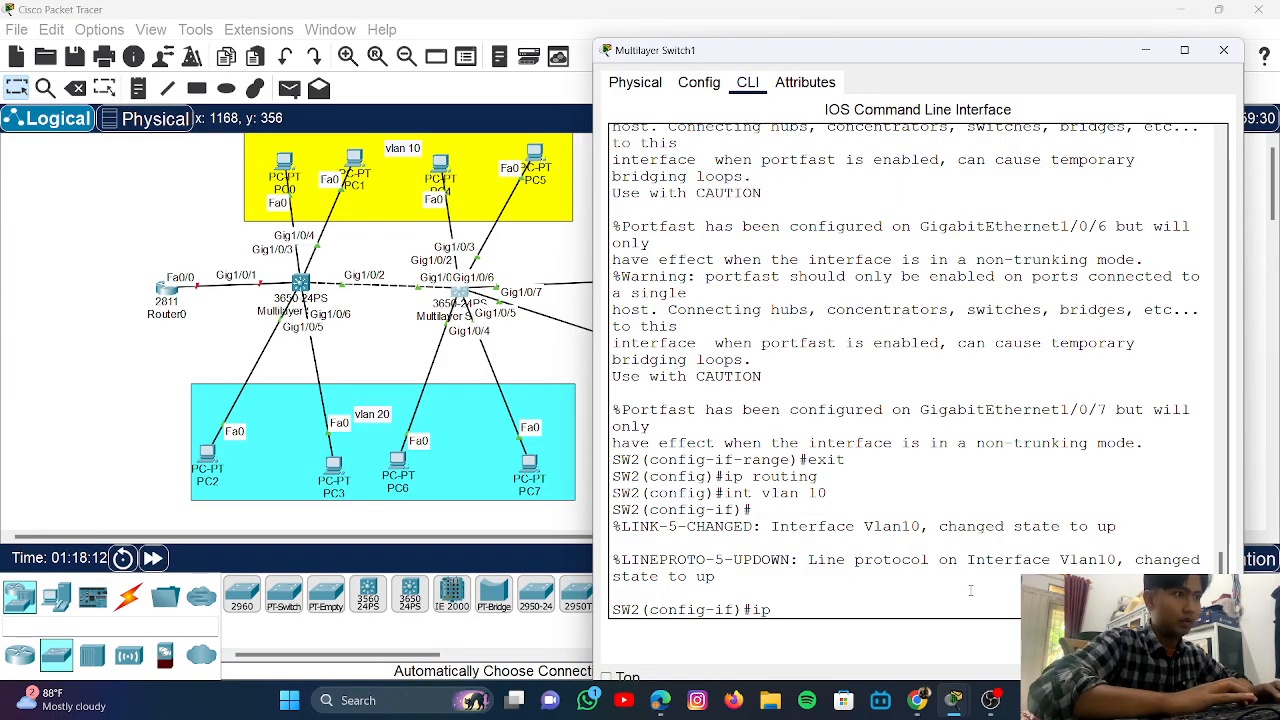
type(" address")
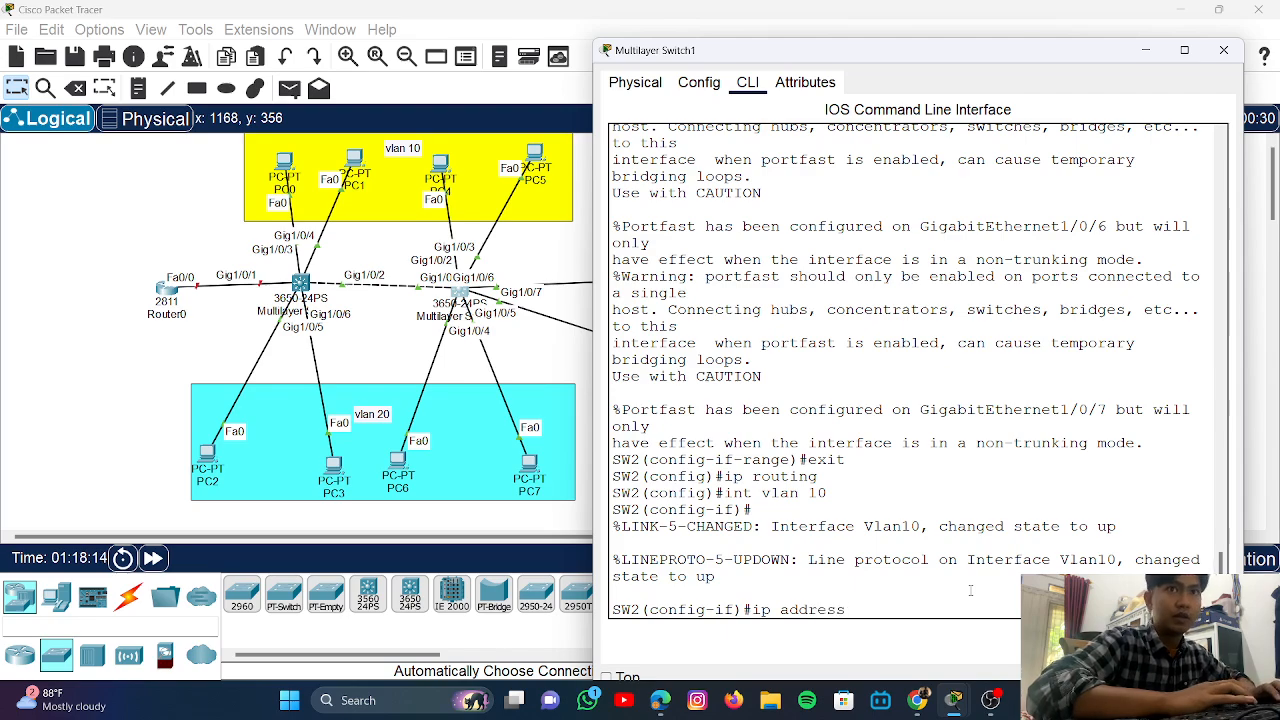
type(" 19")
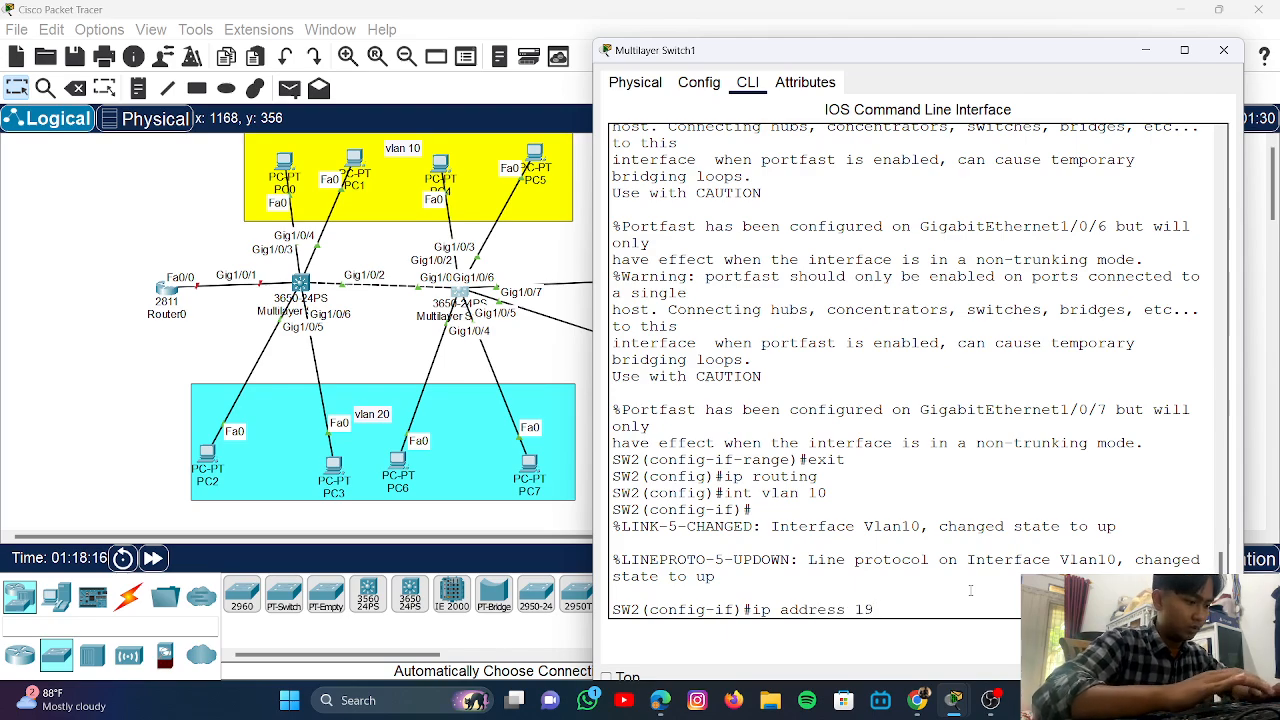
type("2.168")
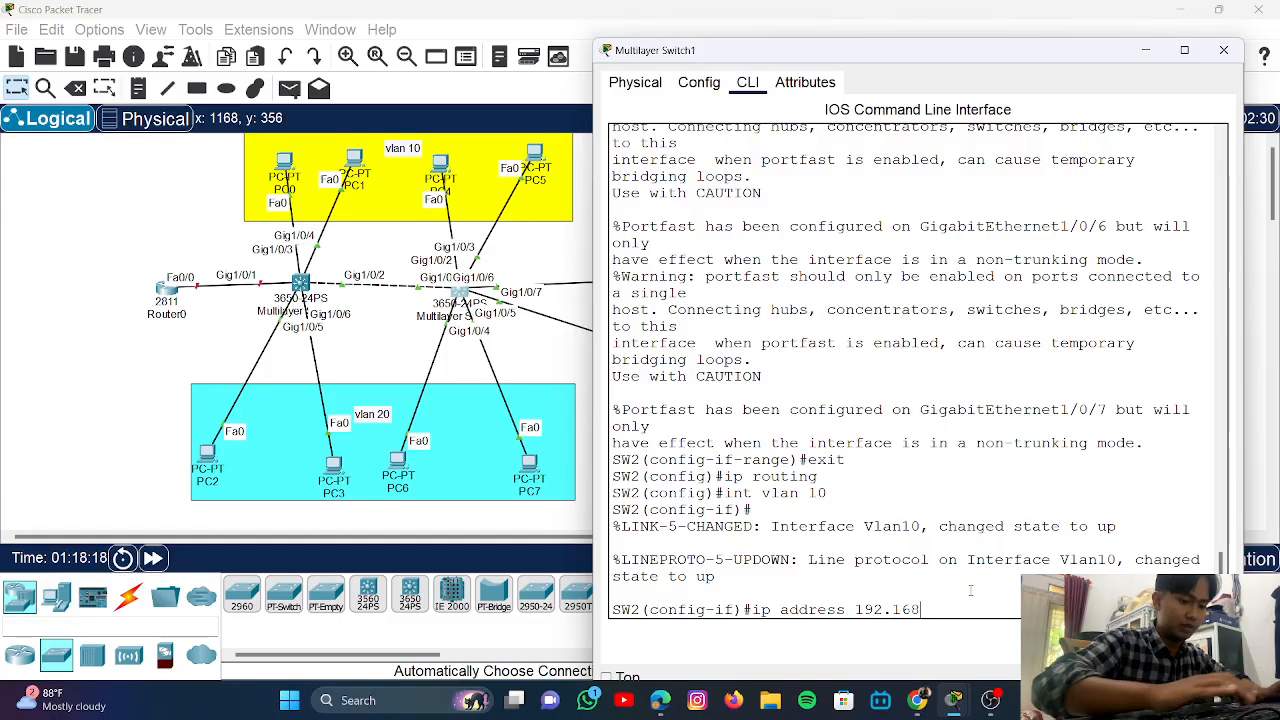
type(".")
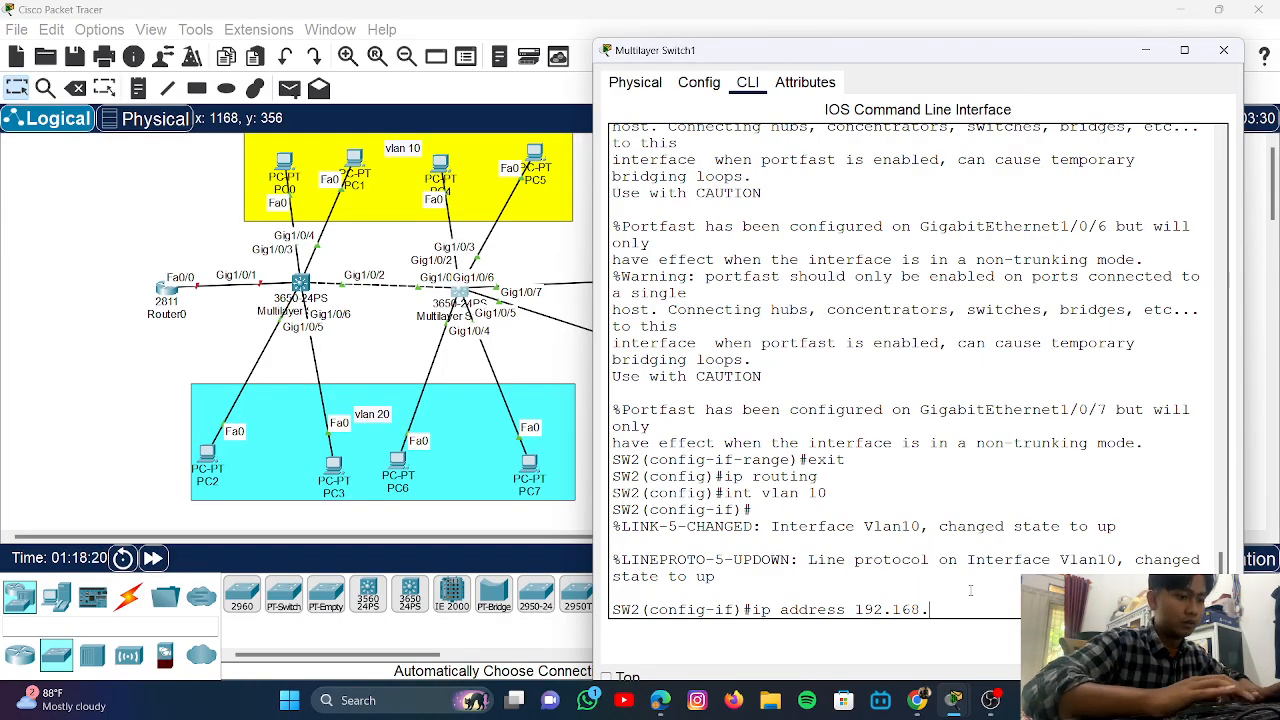
type("10.1")
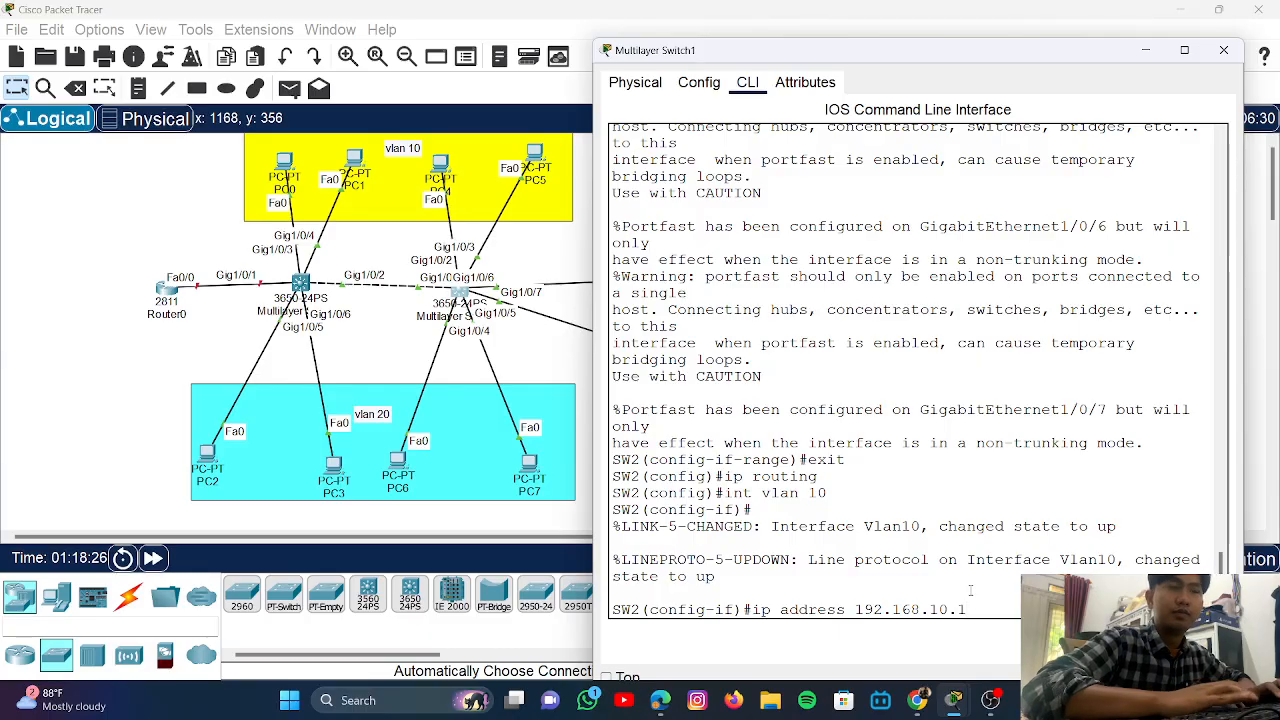
key("BackSpace")
key("BackSpace")
key("BackSpace")
key("BackSpace")
key("BackSpace")
key("BackSpace")
key("BackSpace")
key("BackSpace")
key("BackSpace")
key("BackSpace")
key("BackSpace")
key("BackSpace")
key("BackSpace")
key("BackSpace")
key("BackSpace")
key("BackSpace")
key("BackSpace")
key("BackSpace")
key("BackSpace")
key("BackSpace")
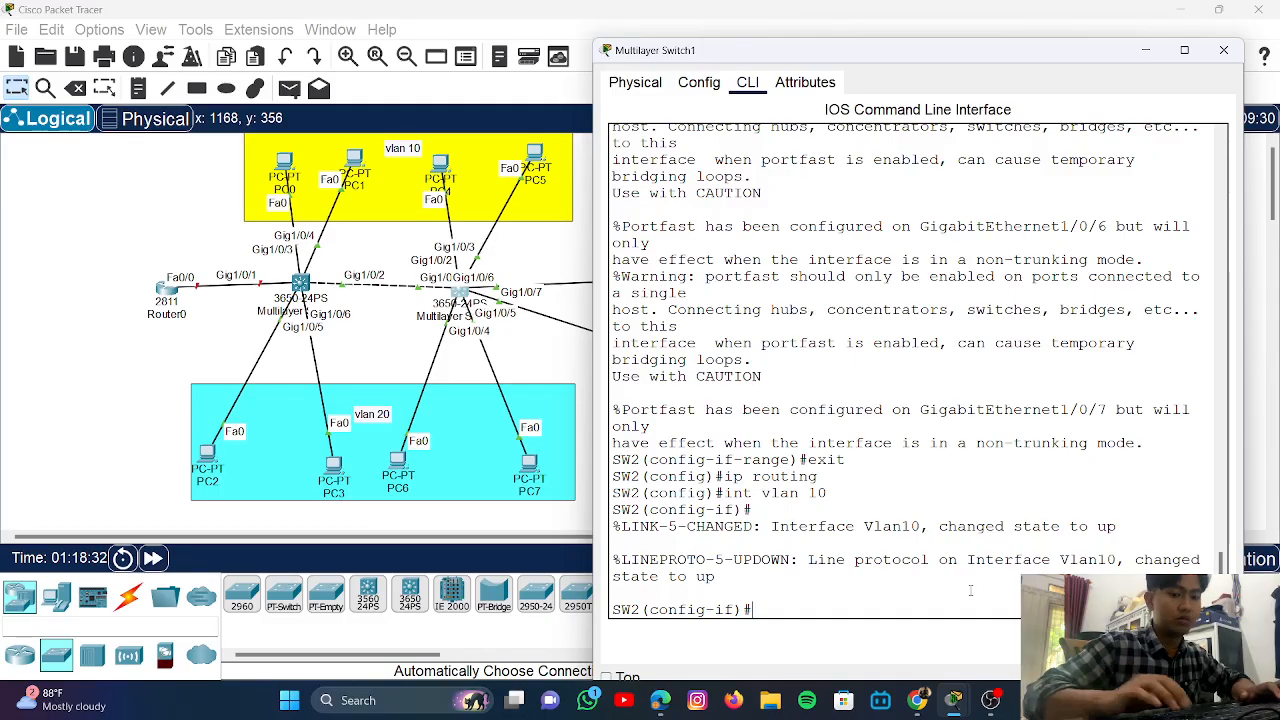
key("Up")
key("Down")
key("Up")
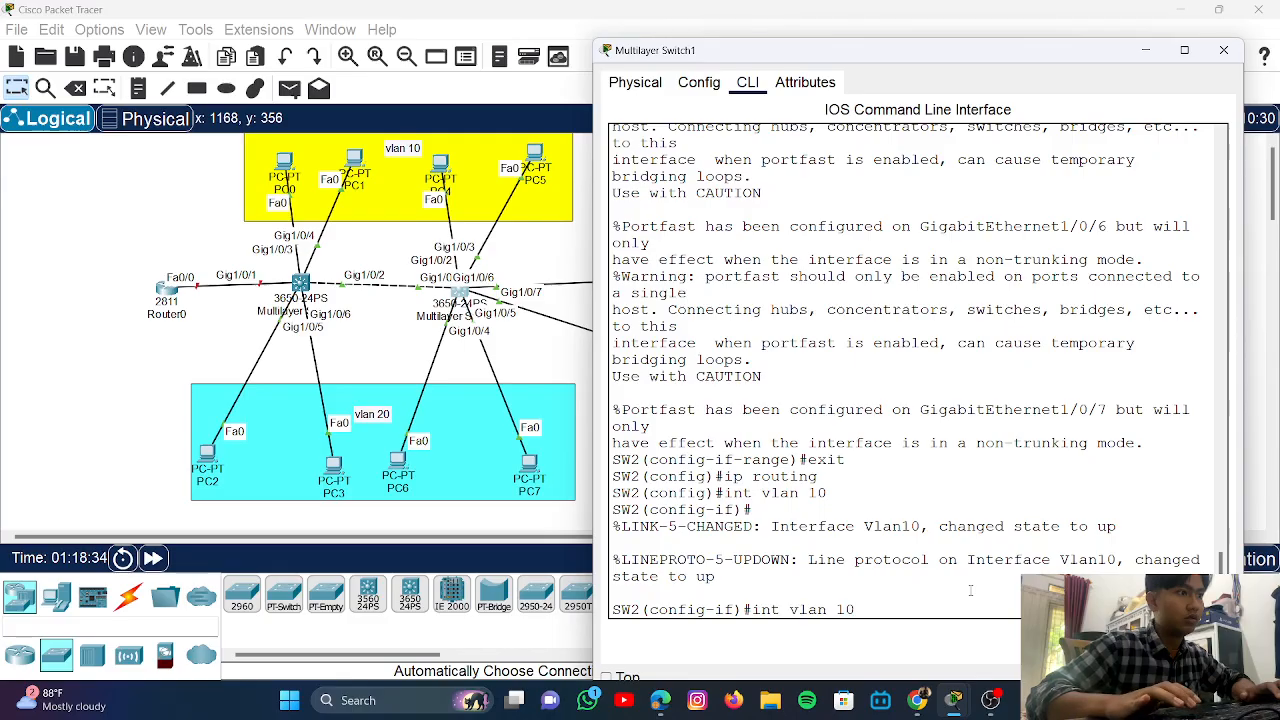
key("Up")
key("Down")
key("Down")
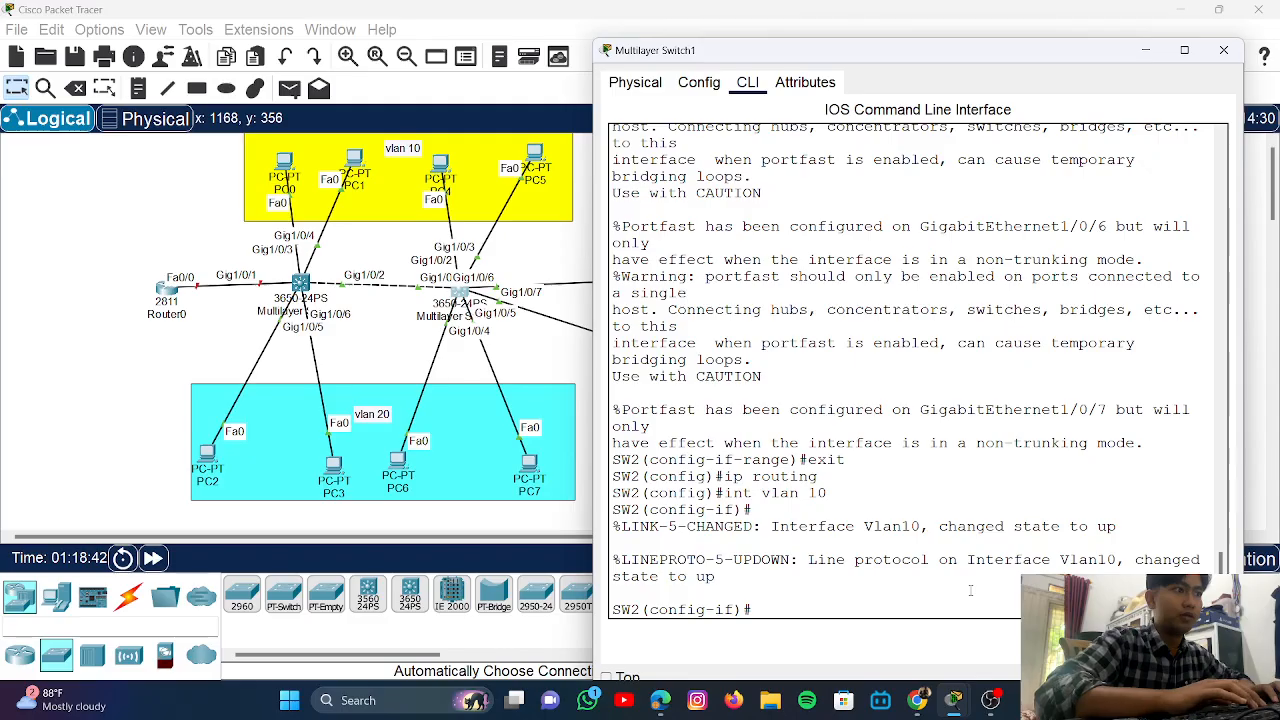
- Assign Vlan10 address 192.168.10.1 255.255.255.0 and bring it up with no shutdown
type("p ")
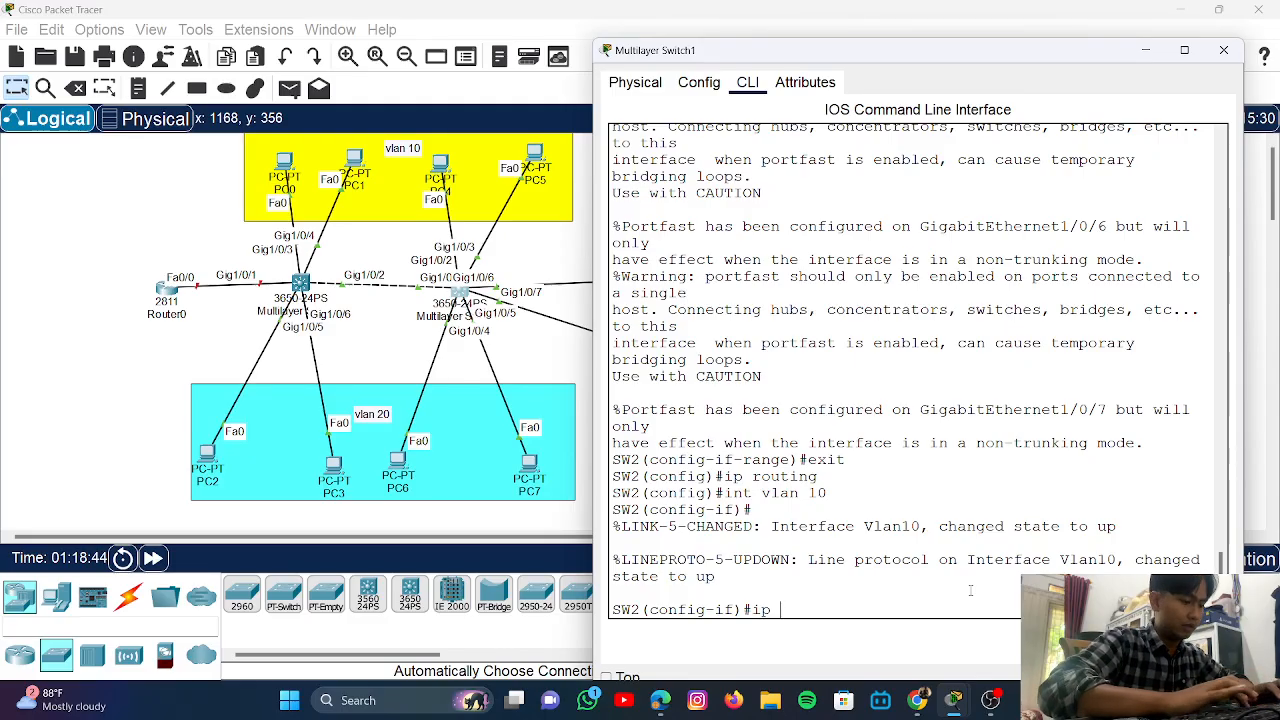
type("adddress")
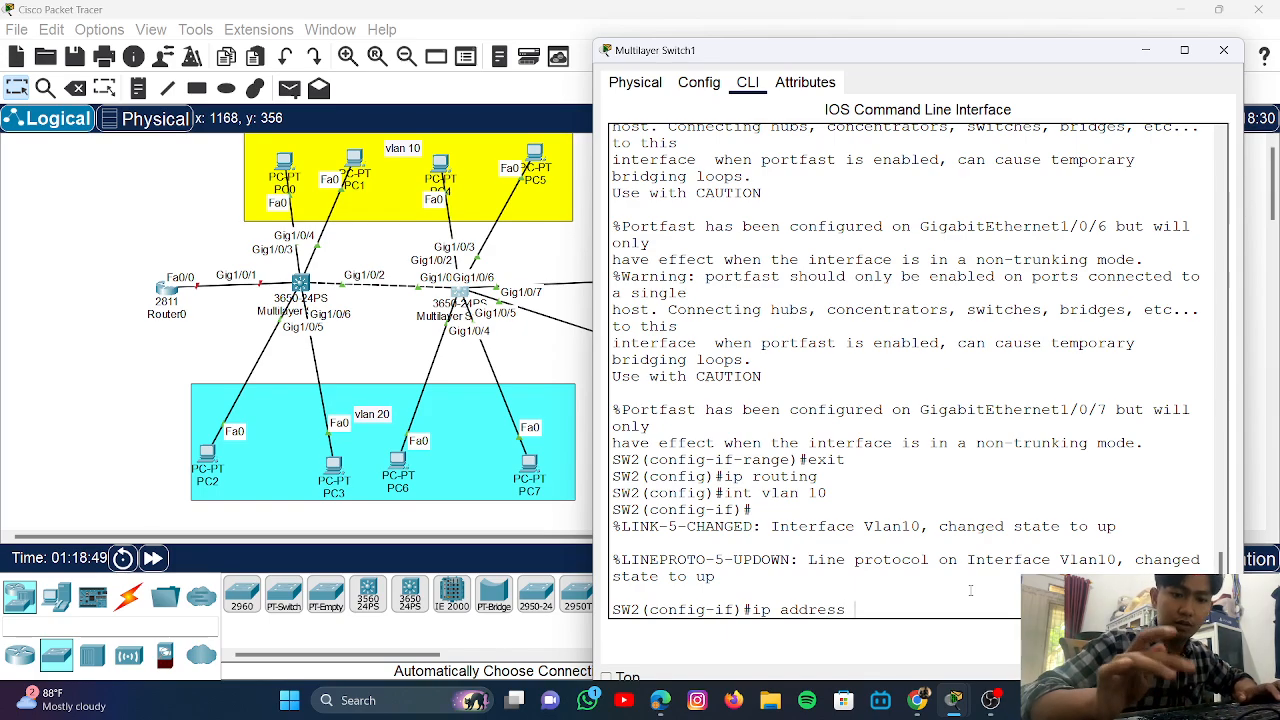
type(" 1")
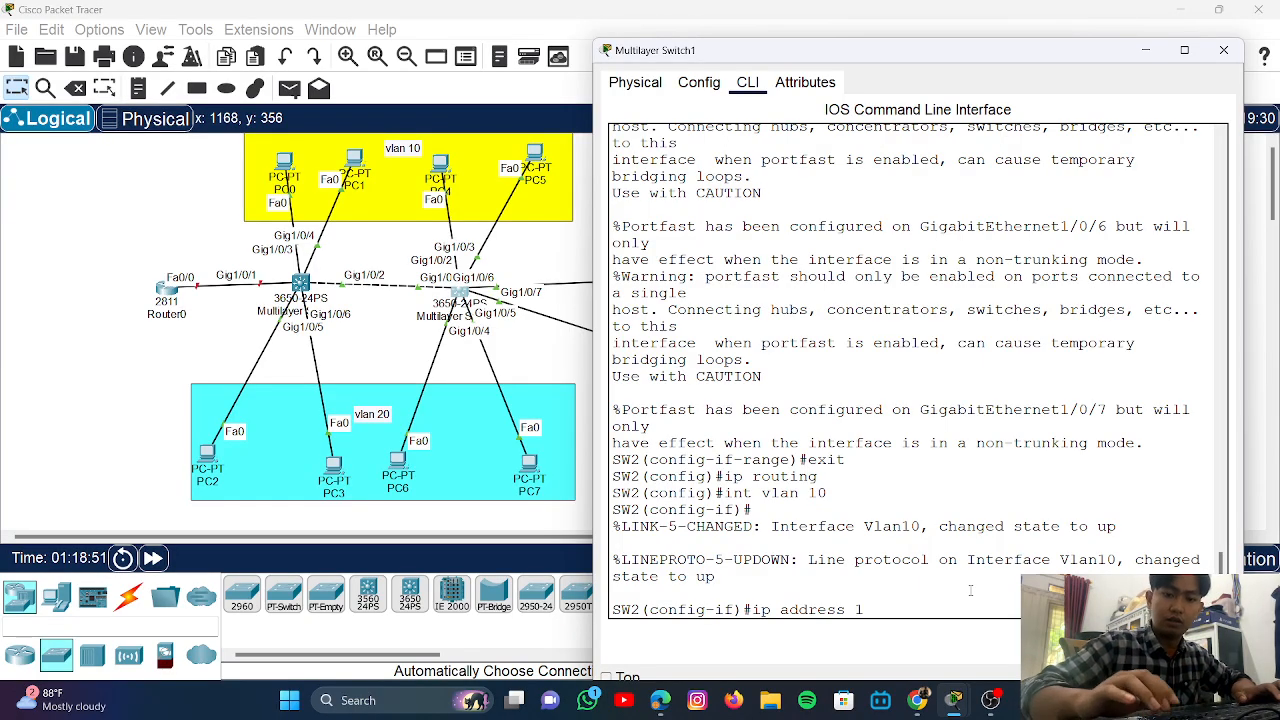
type("92.168")
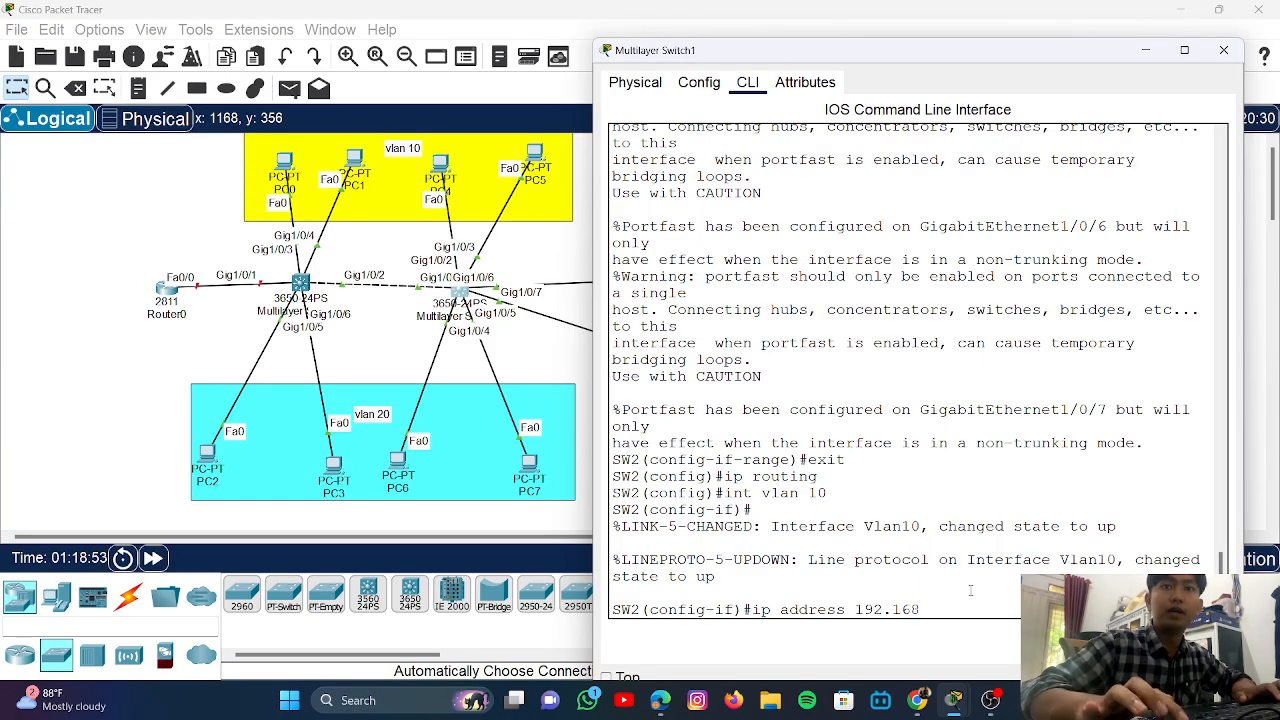
type(".10.12")
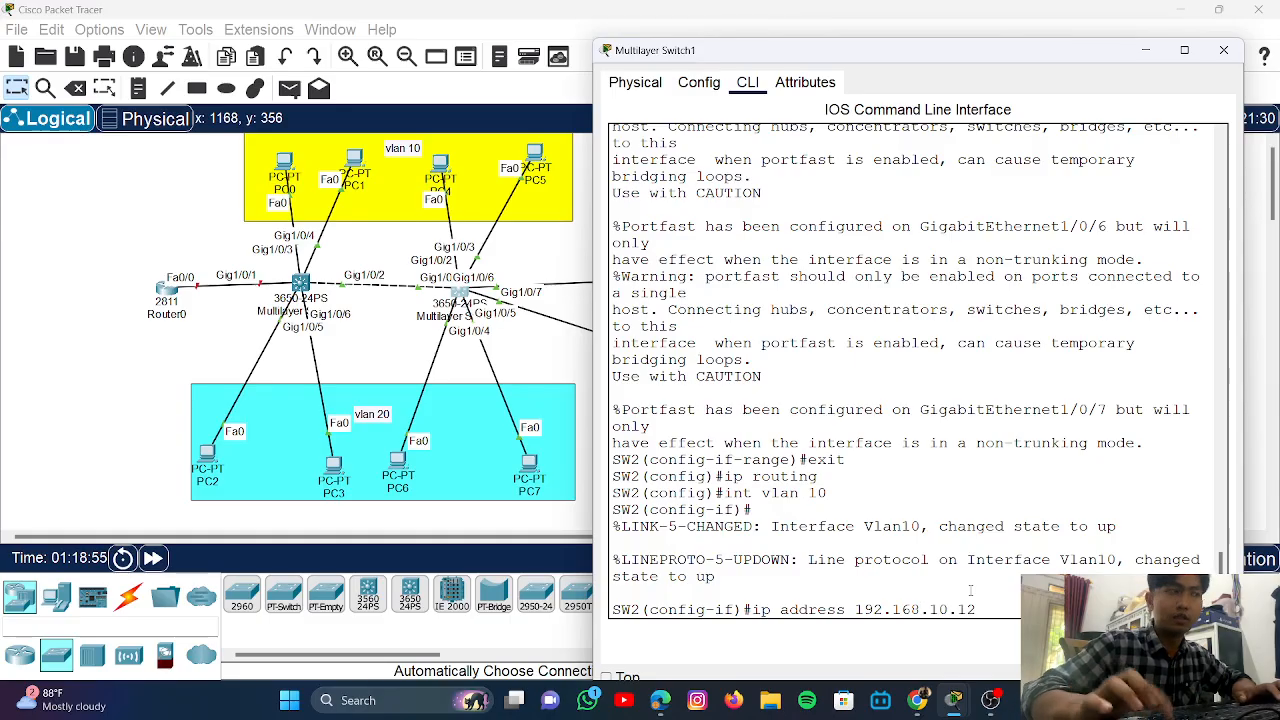
key("BackSpace")
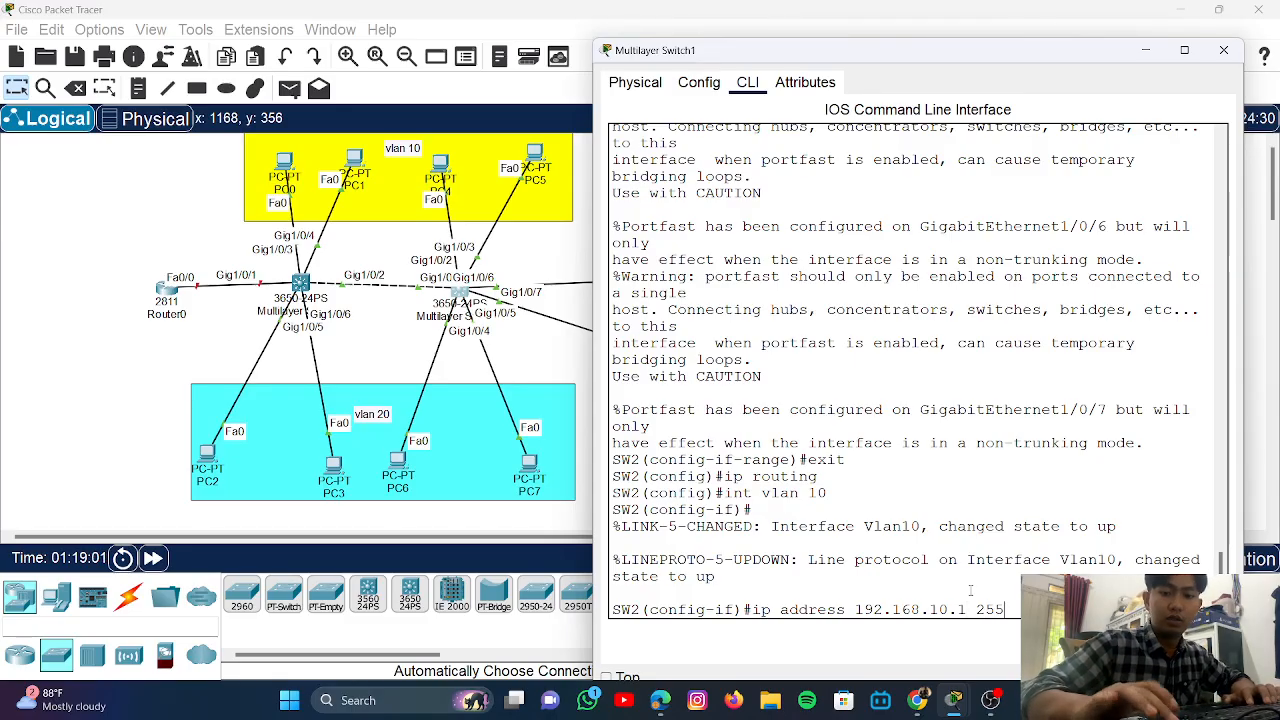
type(".2")
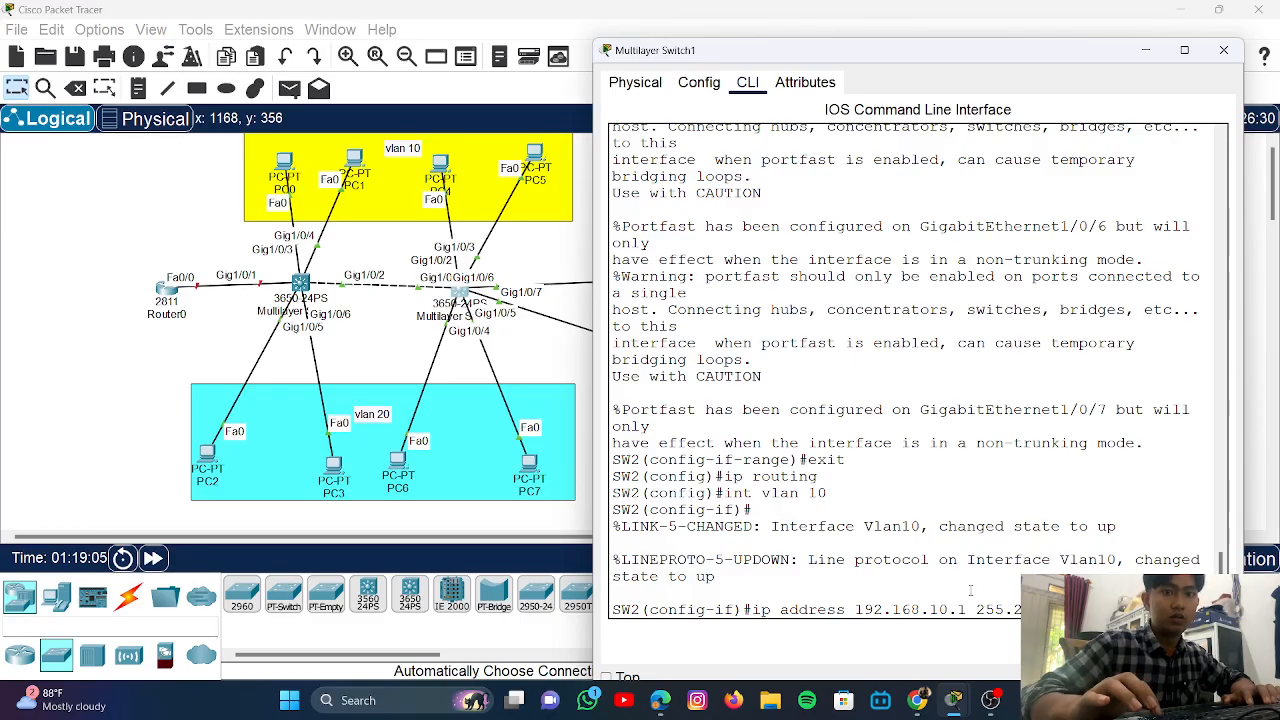
key("Return")
type("no")
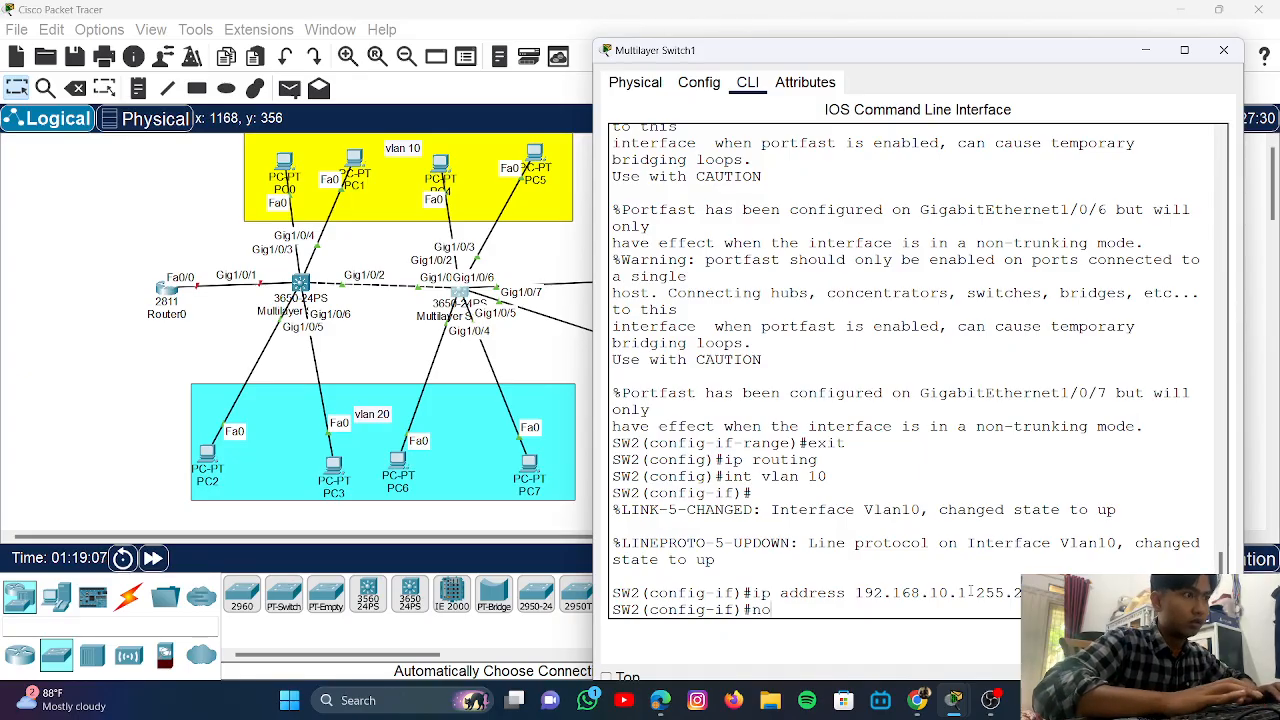
type(" shut")
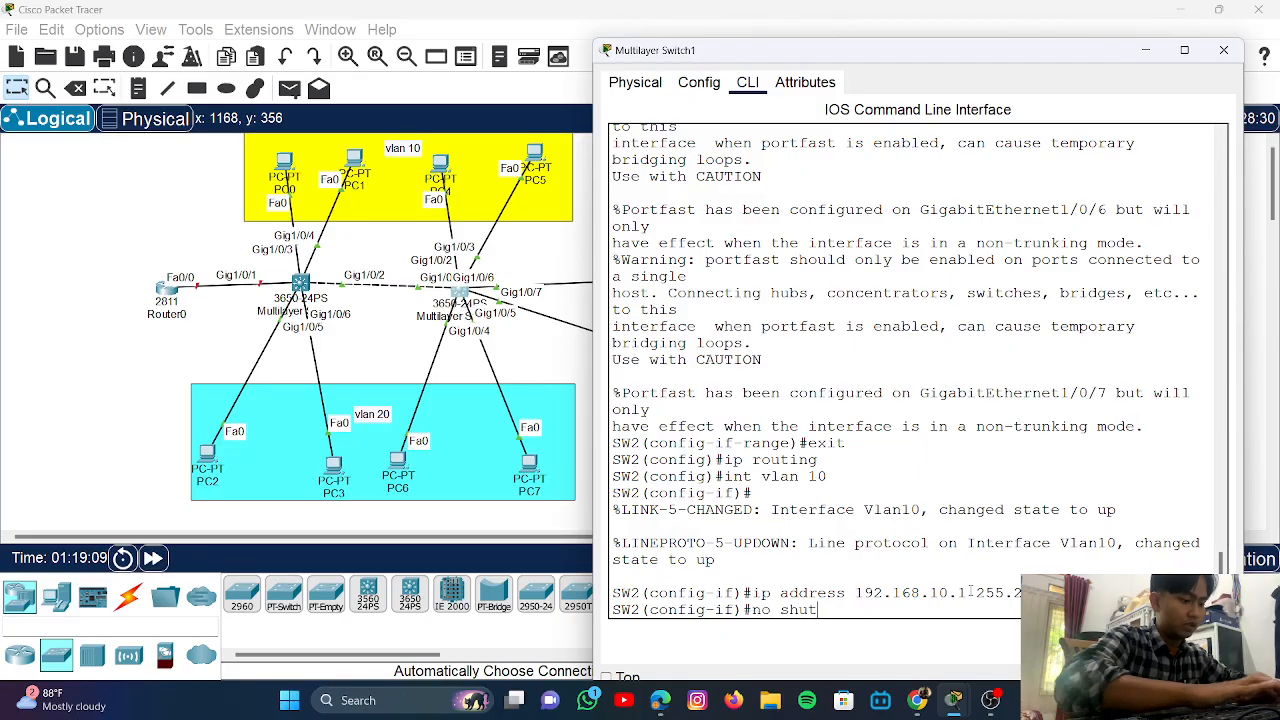
type("down")
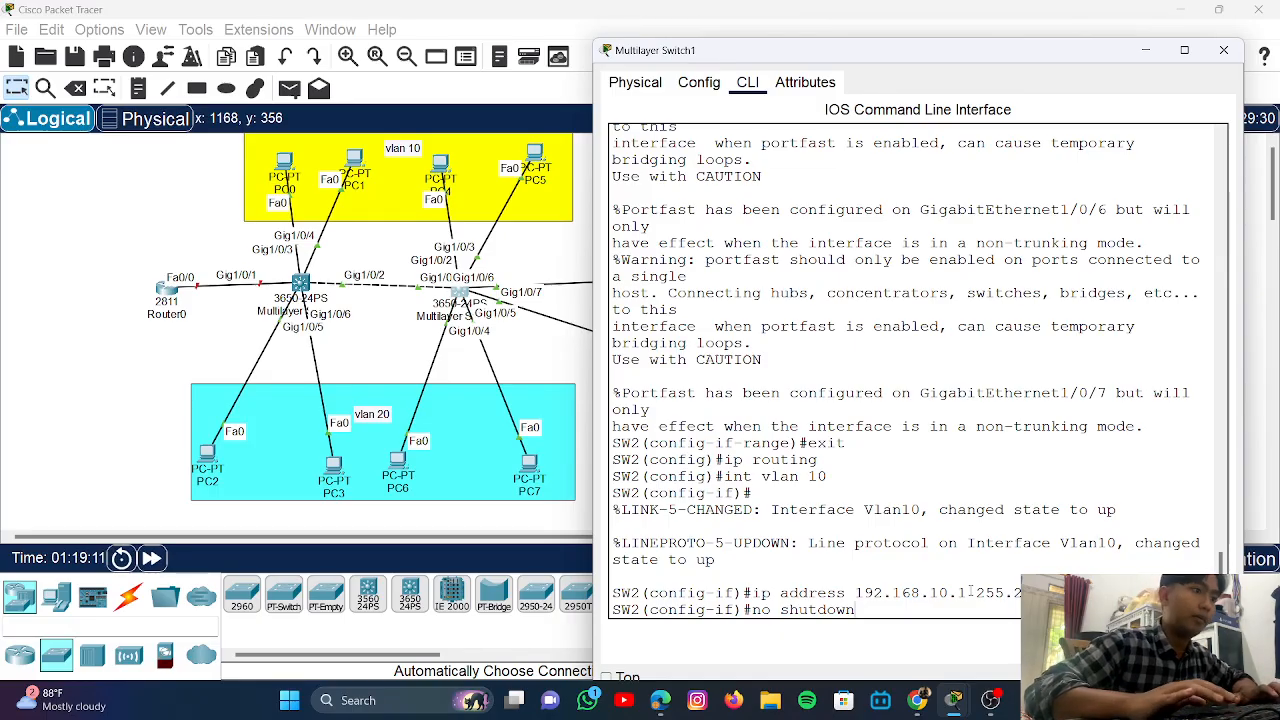
key("Return")
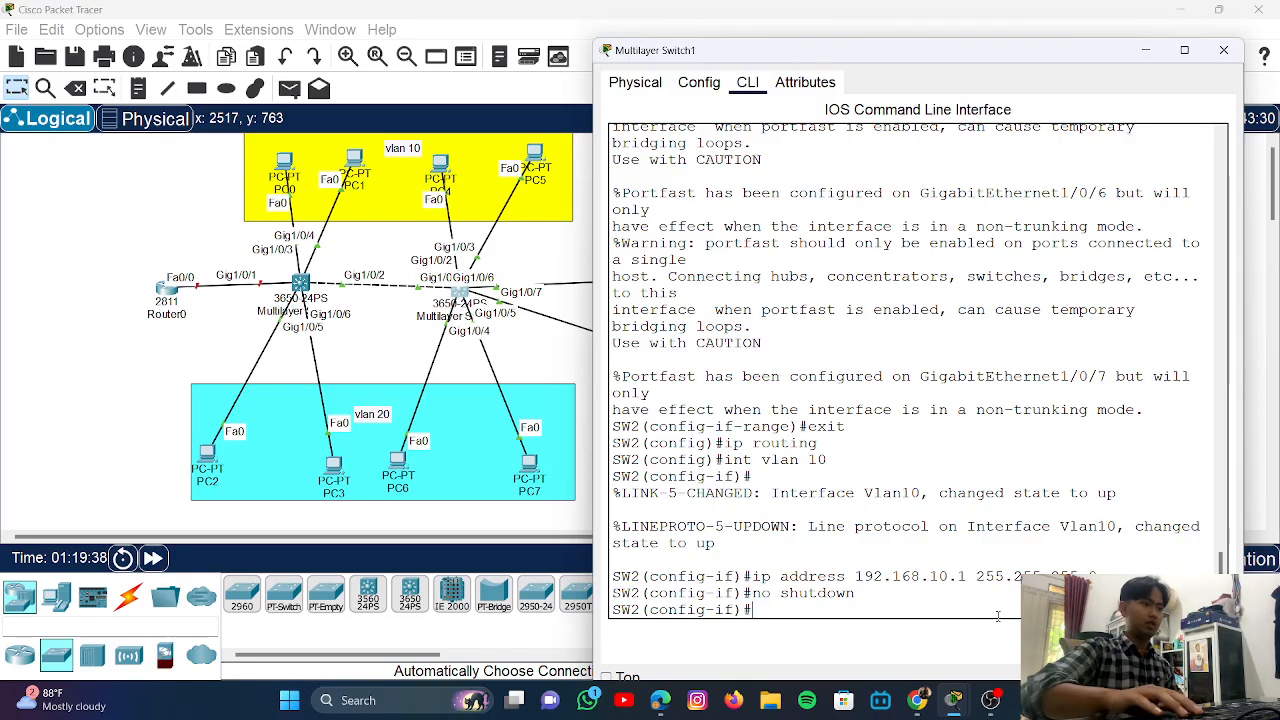
- Create interface Vlan20 with address 192.168.20.1 255.255.255.0 and enable it
key("Up")
key("Up")
key("Up")
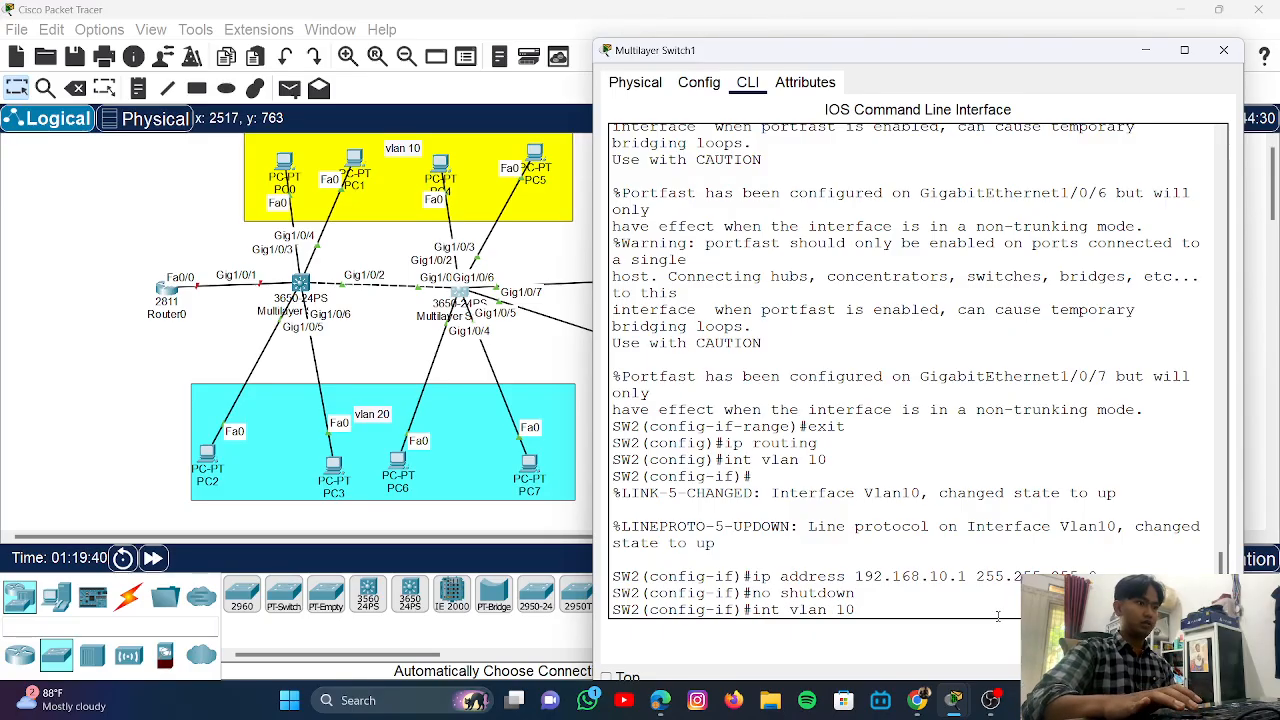
key("BackSpace")
key("BackSpace")
type("20")
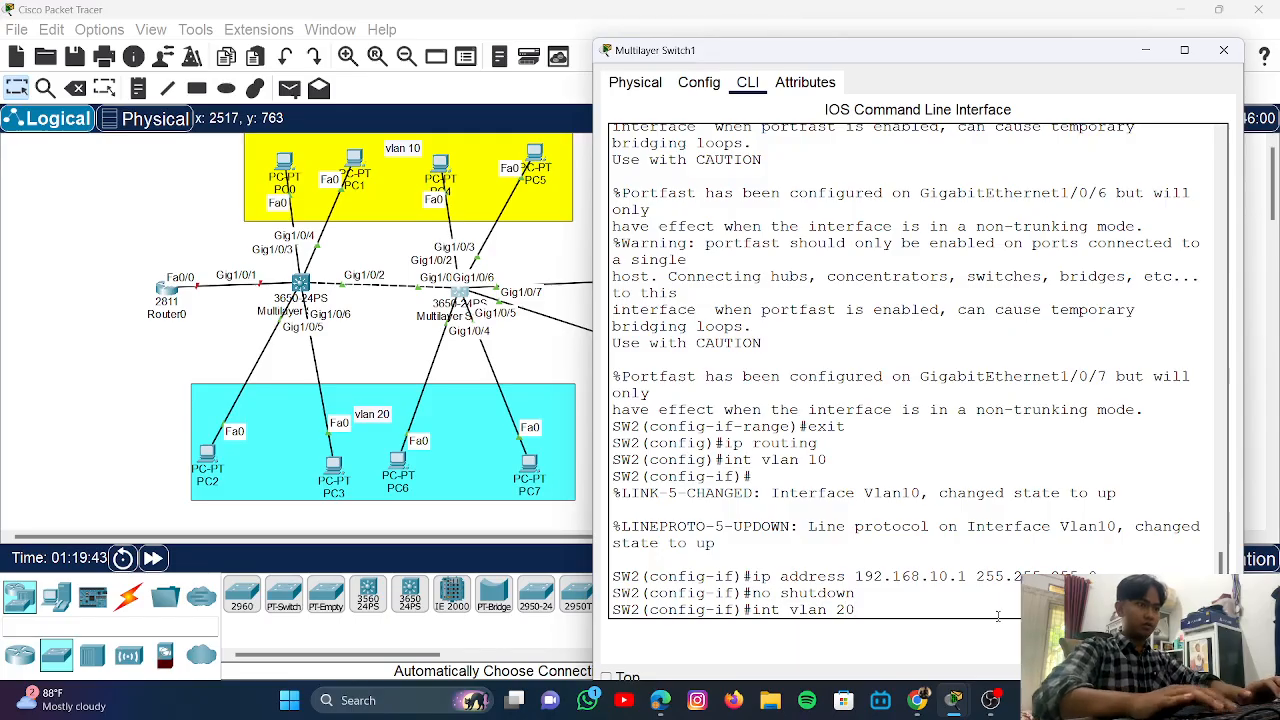
key("Return")
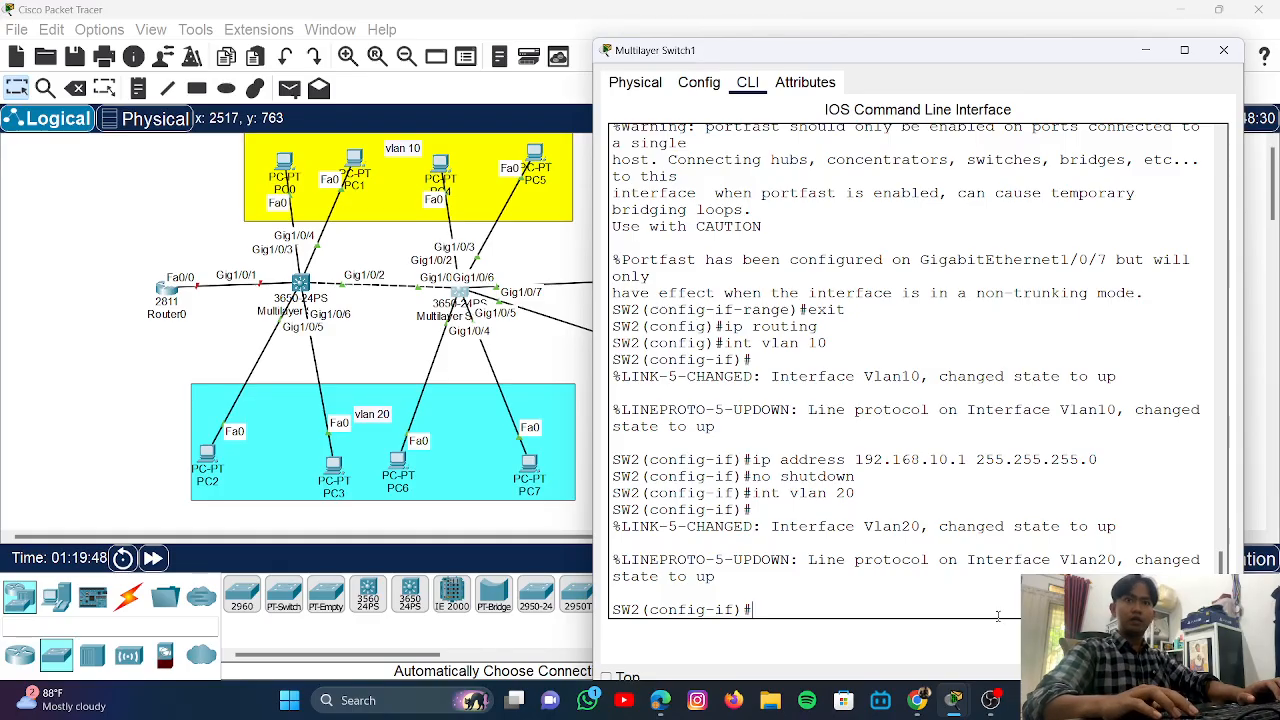
key("Up")
key("Up")
key("Up")
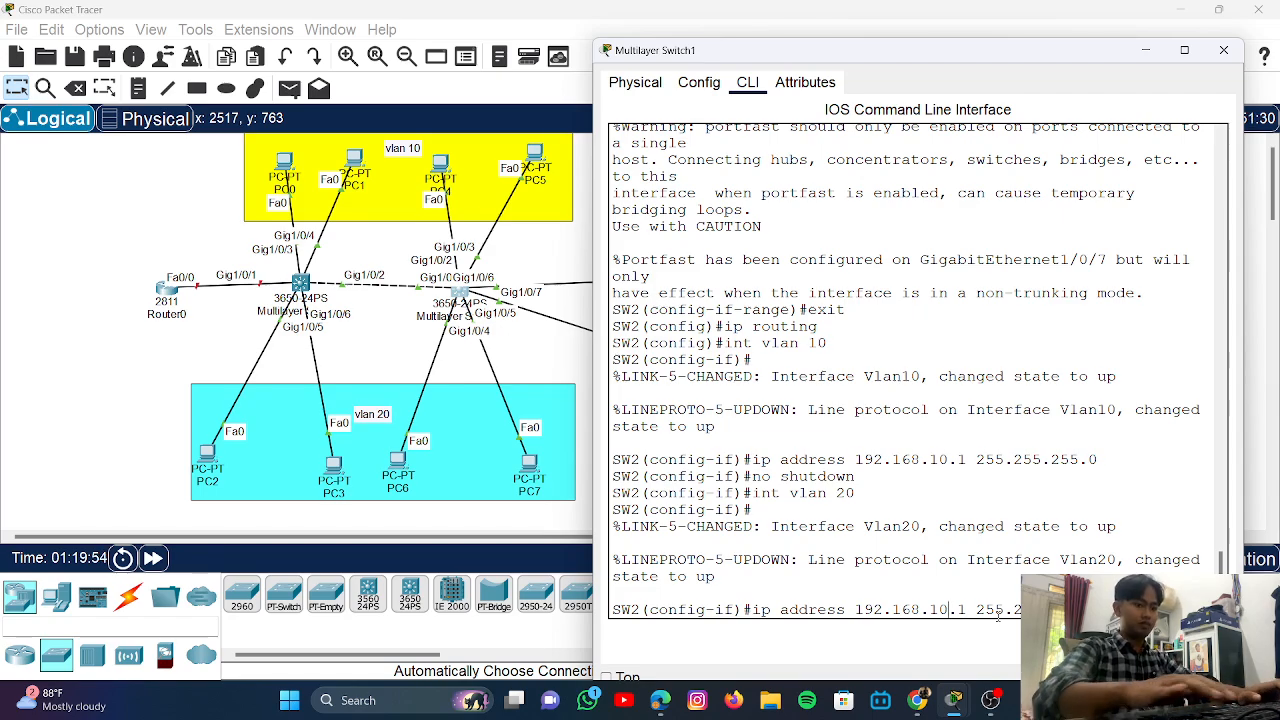
key("BackSpace")
key("BackSpace")
type("20")
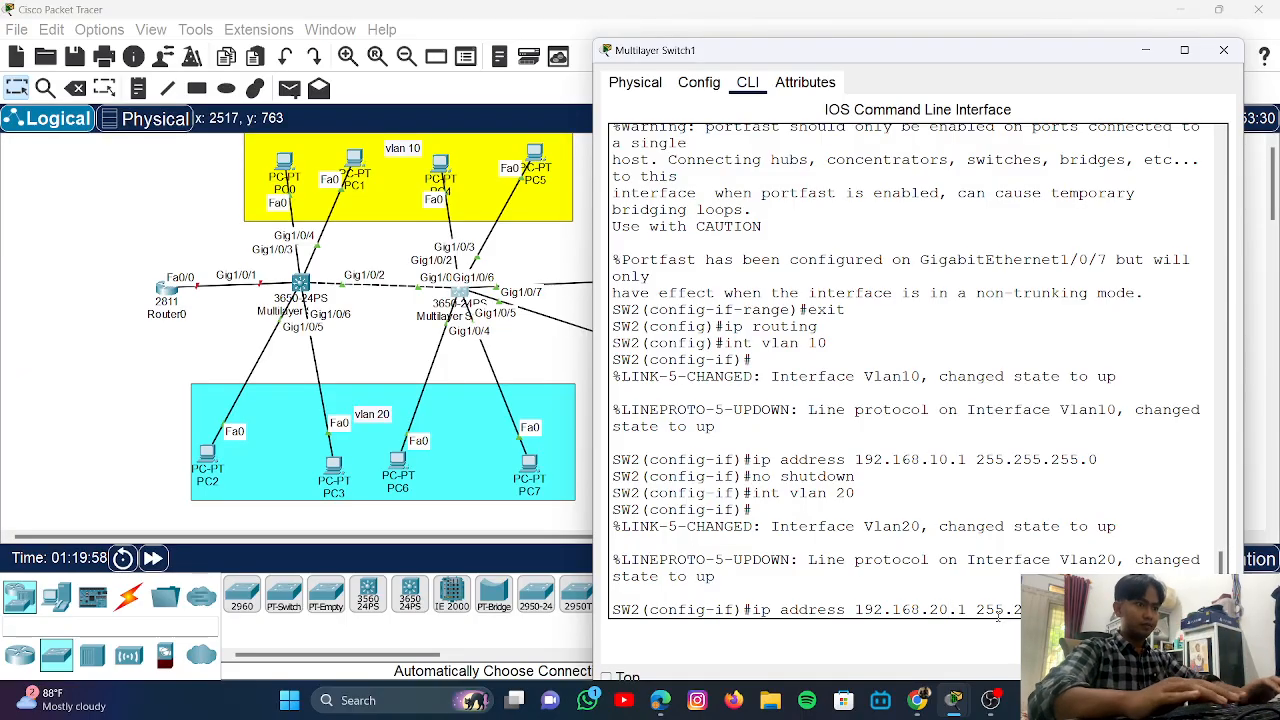
key("Return")
key("Up")
key("Up")
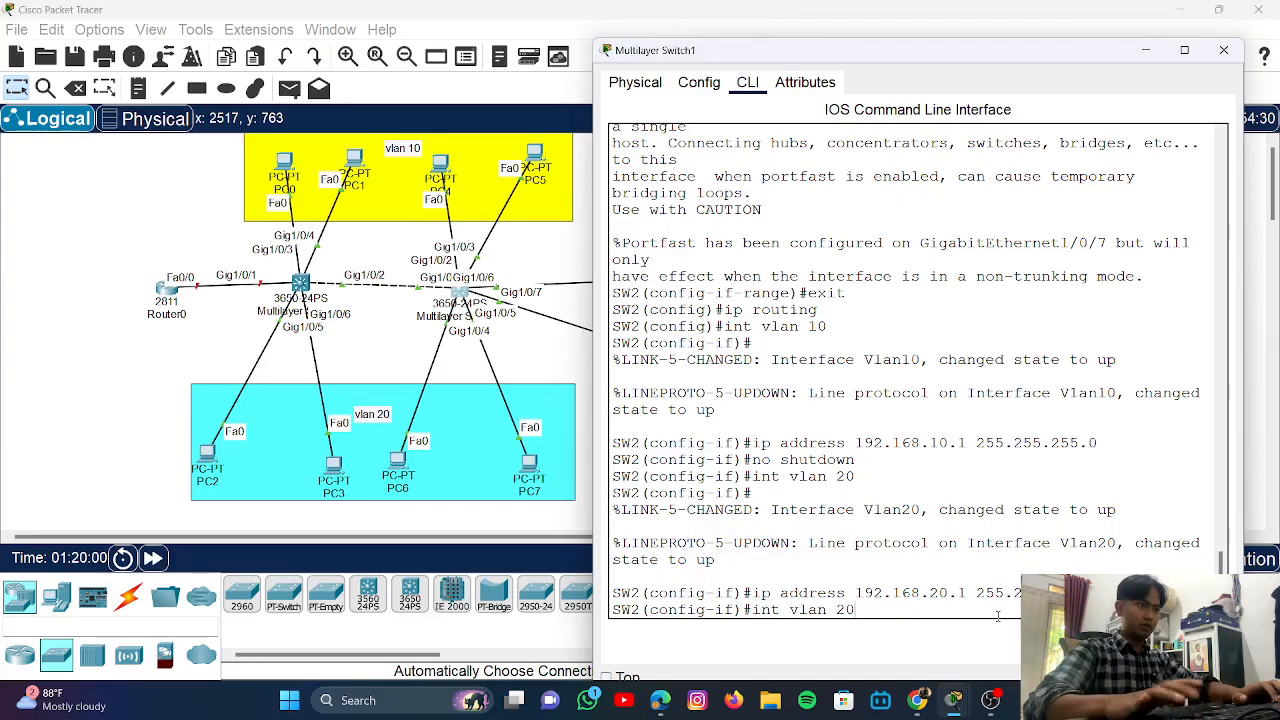
key("Up")
key("Return")
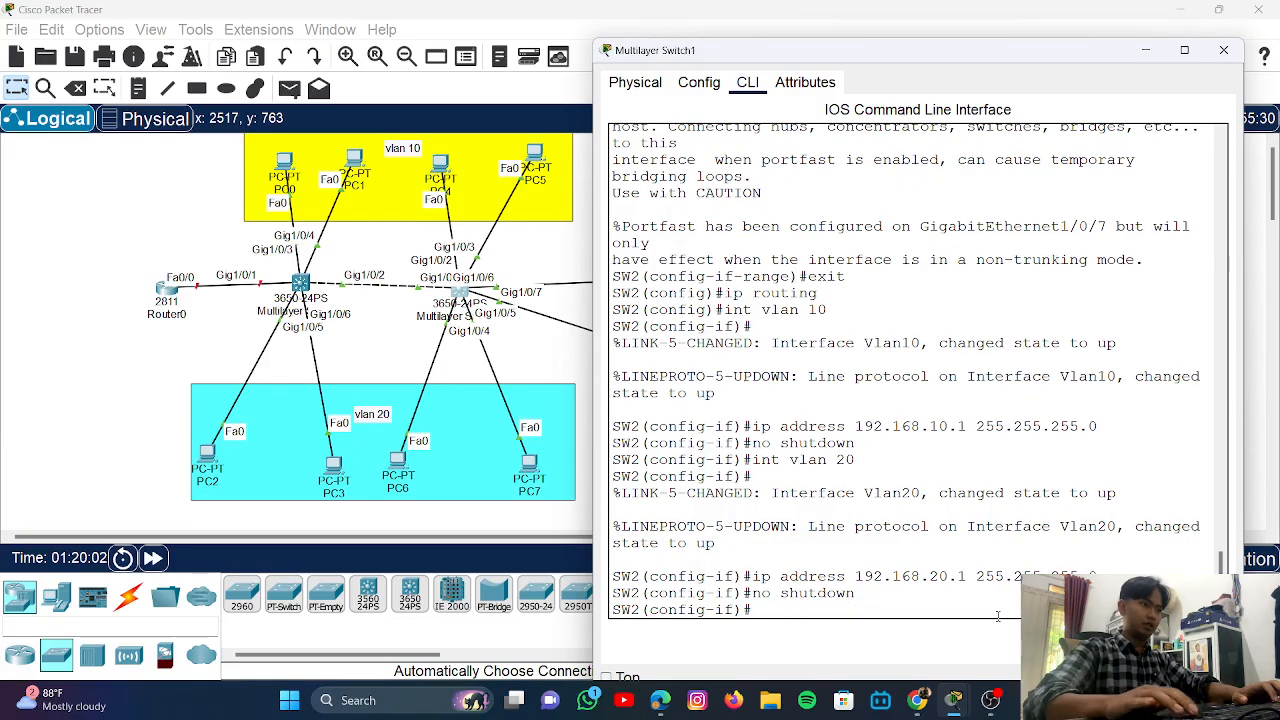
- Create interface Vlan30 with address 192.168.30.1 255.255.255.0 and enable it
key("Up")
key("Up")
key("Up")
key("BackSpace")
key("BackSpace")
type("3")
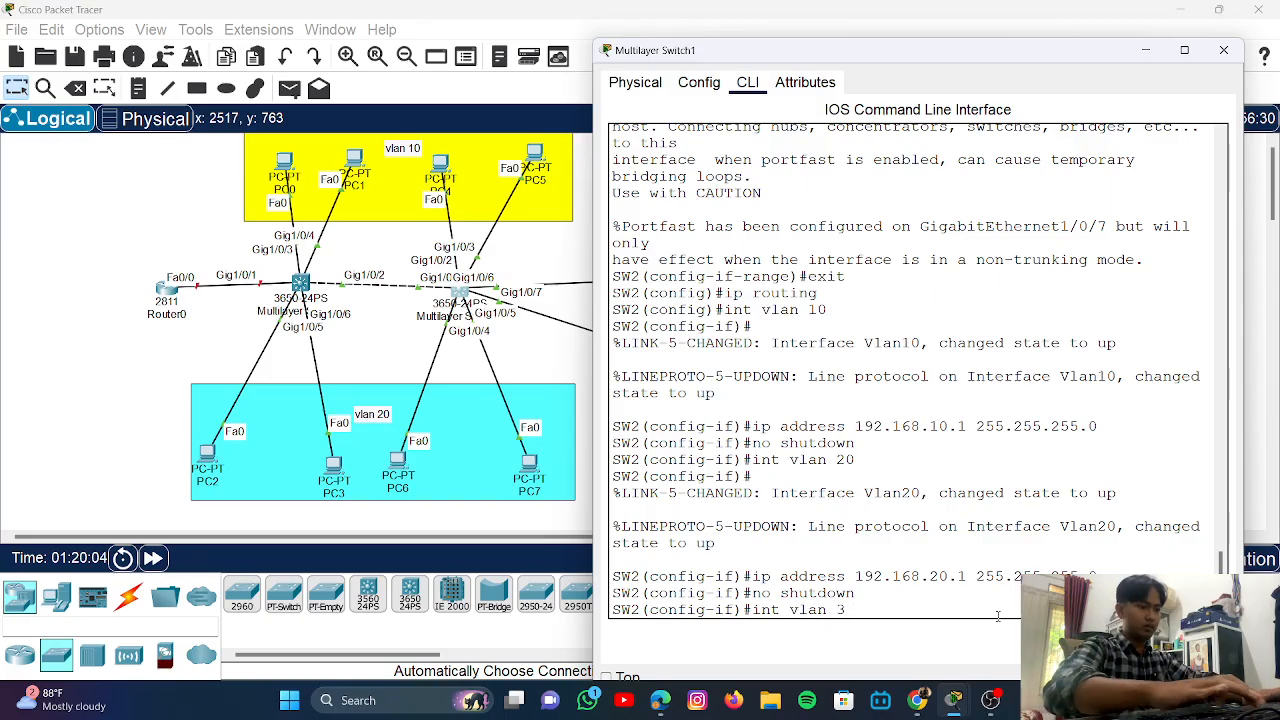
type("0")
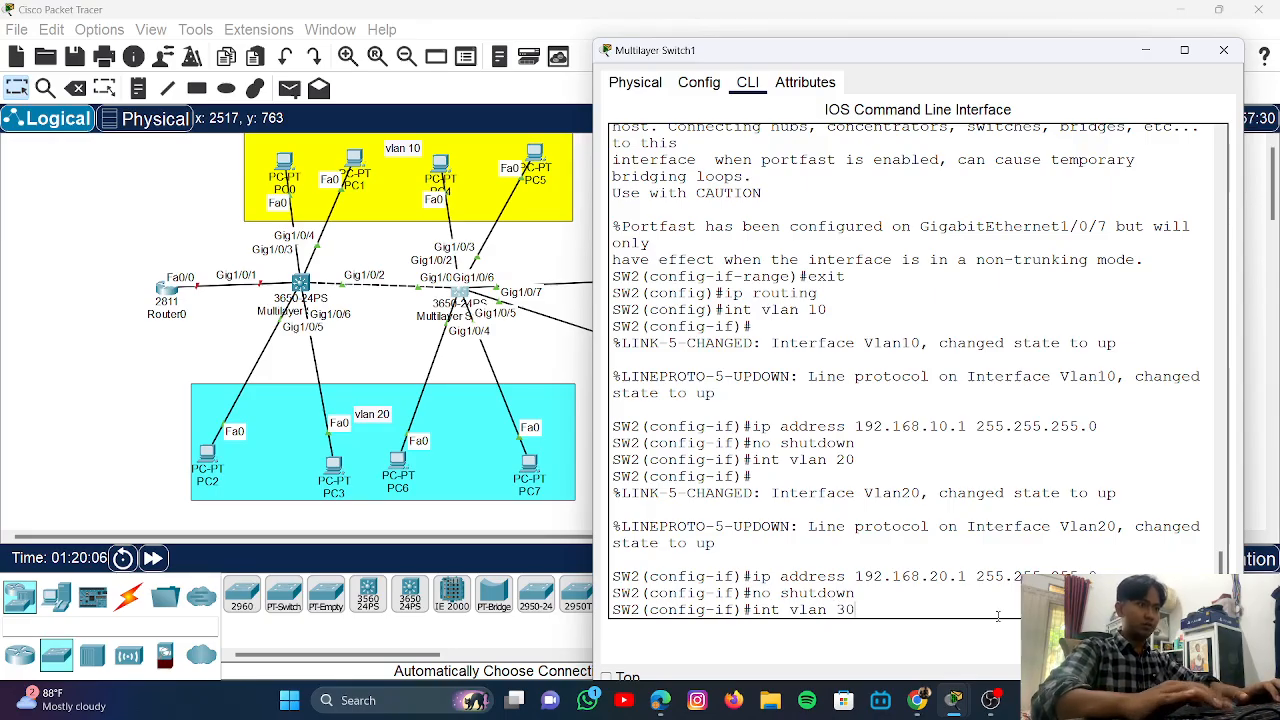
key("Return")
key("Up")
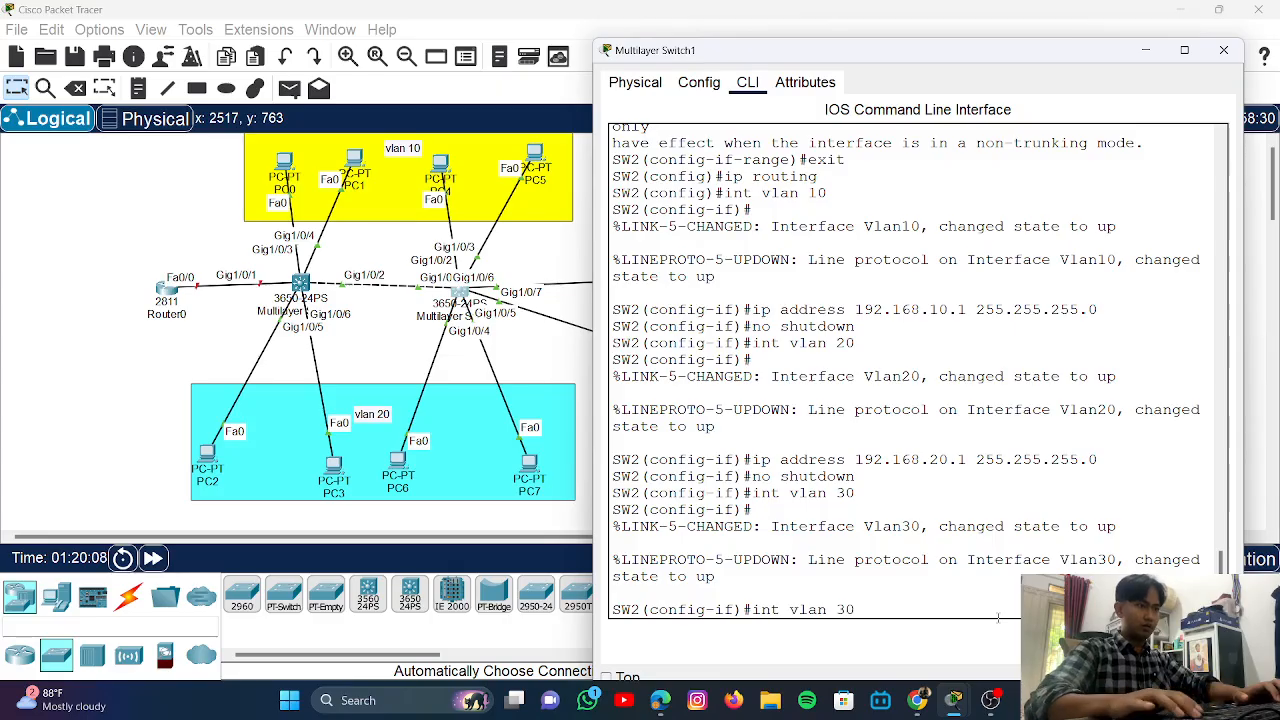
key("Up")
key("Up")
key("Left")
key("Left")
key("Left")
key("Left")
key("Left")
key("Left")
key("Left")
key("Left")
key("Left")
key("Left")
key("Left")
key("Left")
key("Left")
key("Left")
key("Left")
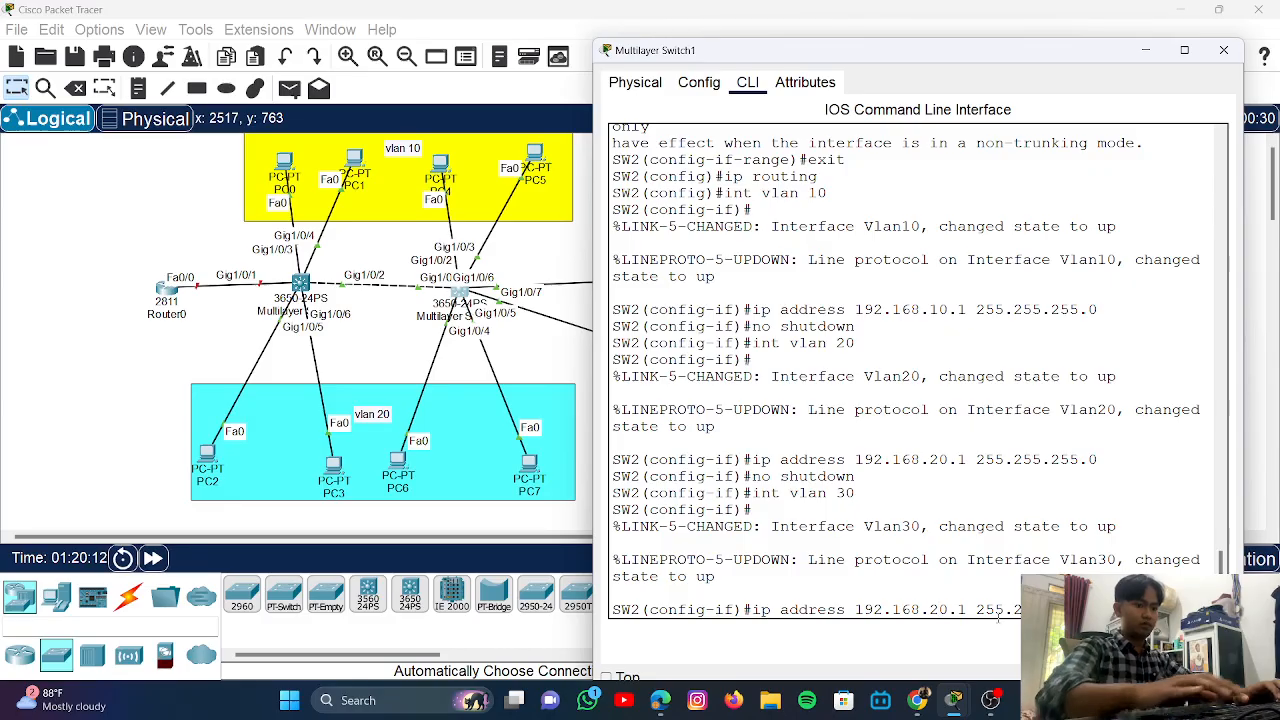
key("BackSpace")
type("3")
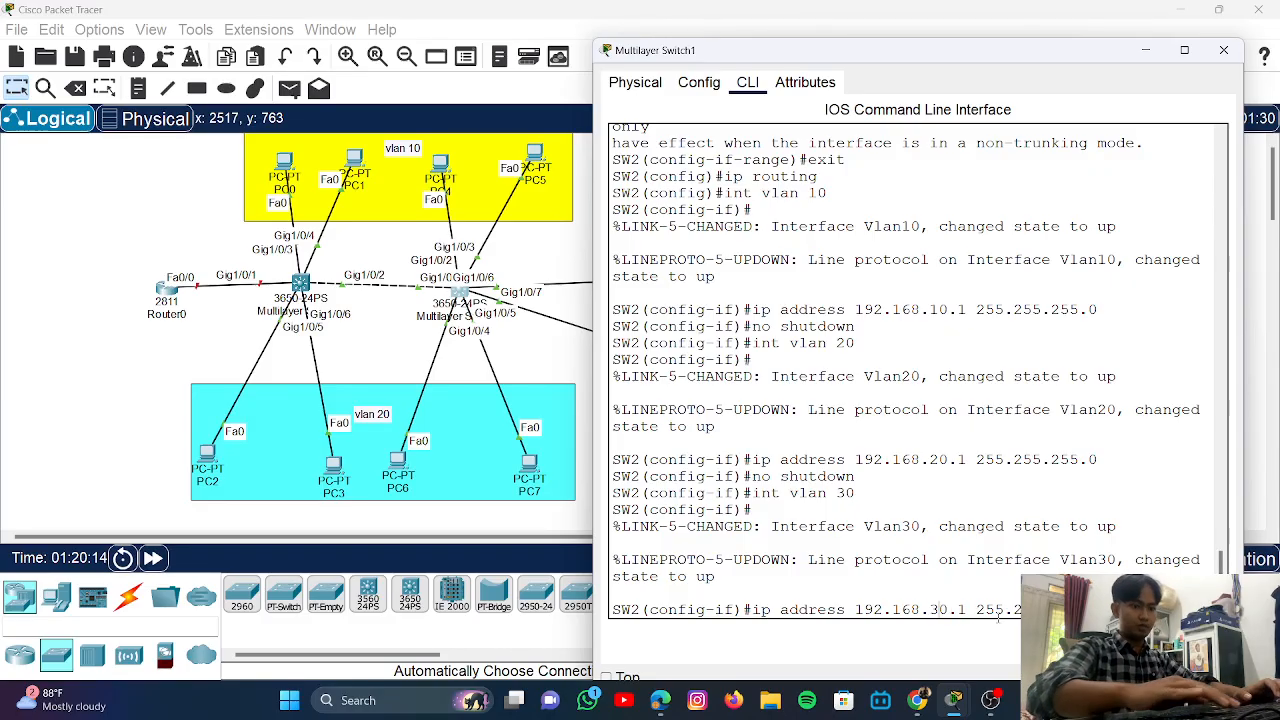
key("Return")
key("Up")
key("Up")
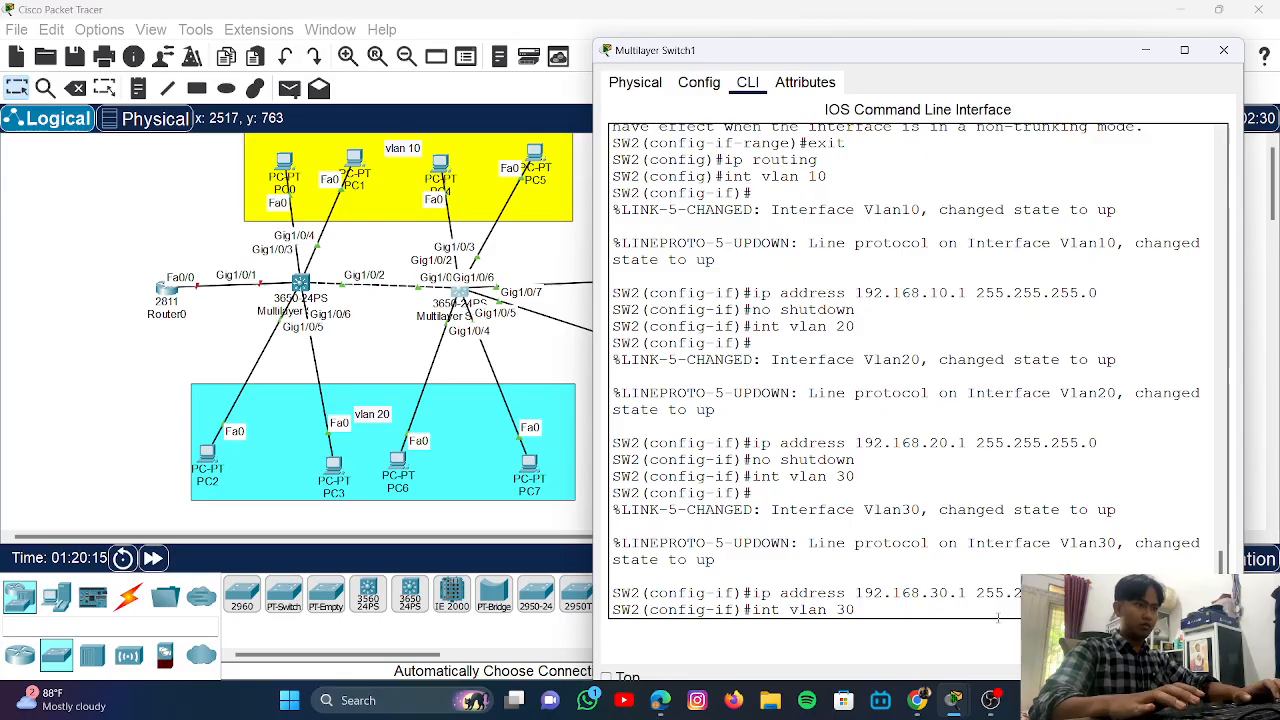
key("Down")
key("Down")
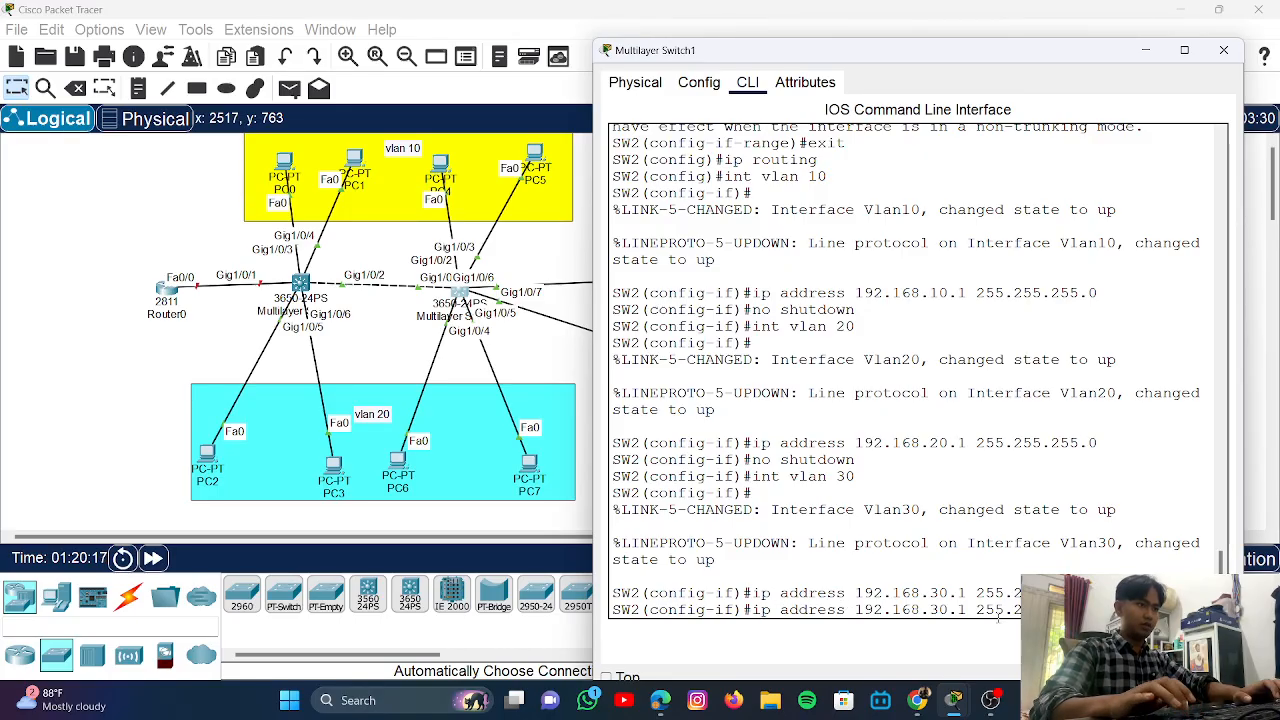
type("no shutdown")
key("Return")
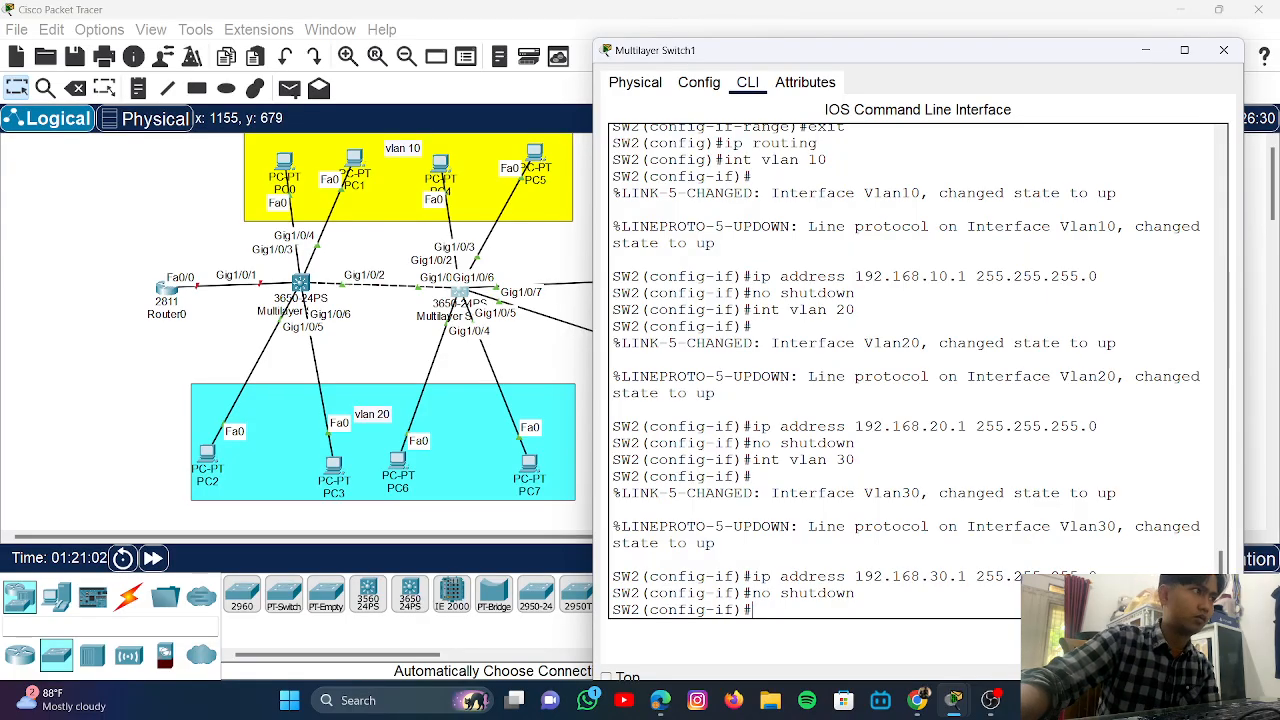
key("alt+Tab")
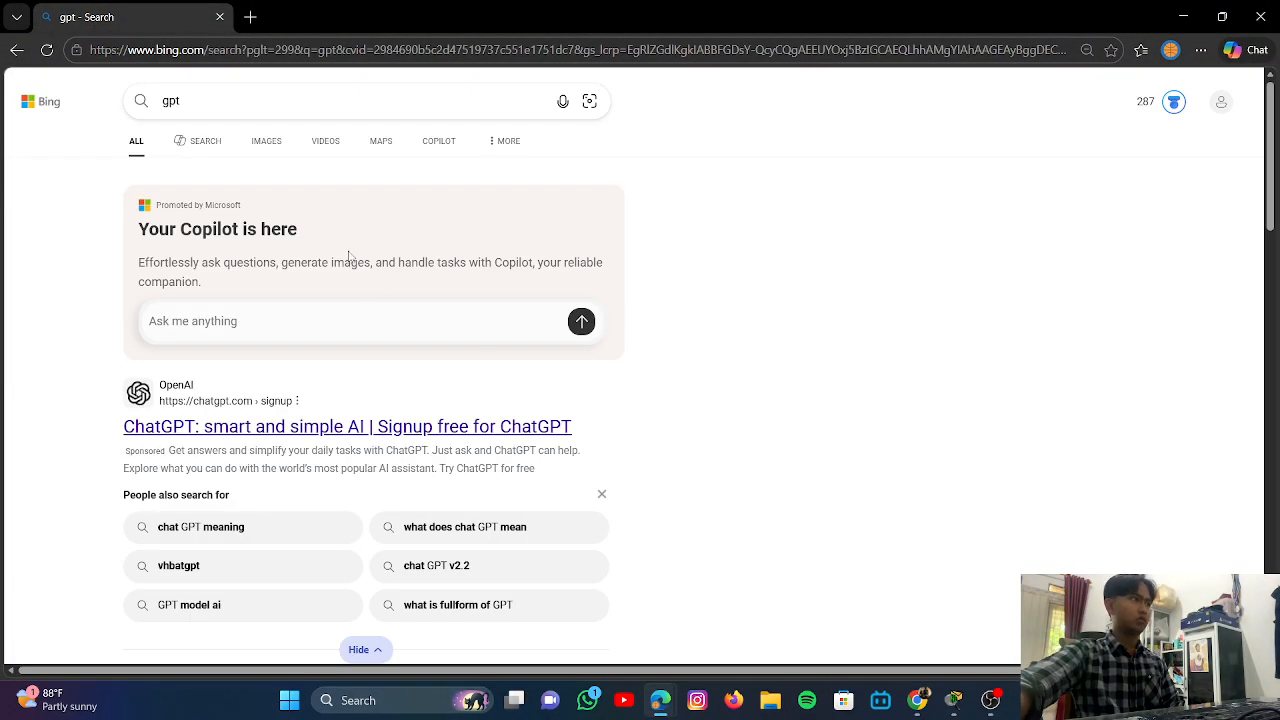
left_click_drag(583, 18, 1279, 36)
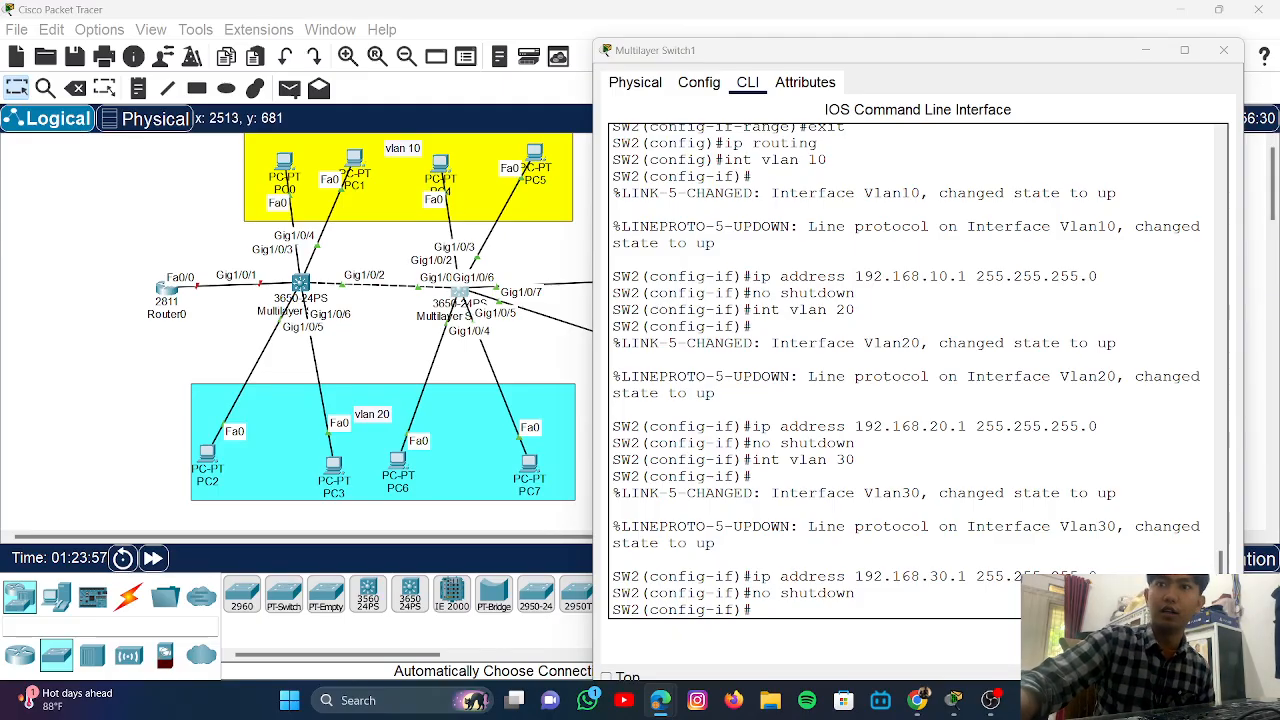
key("super+d")
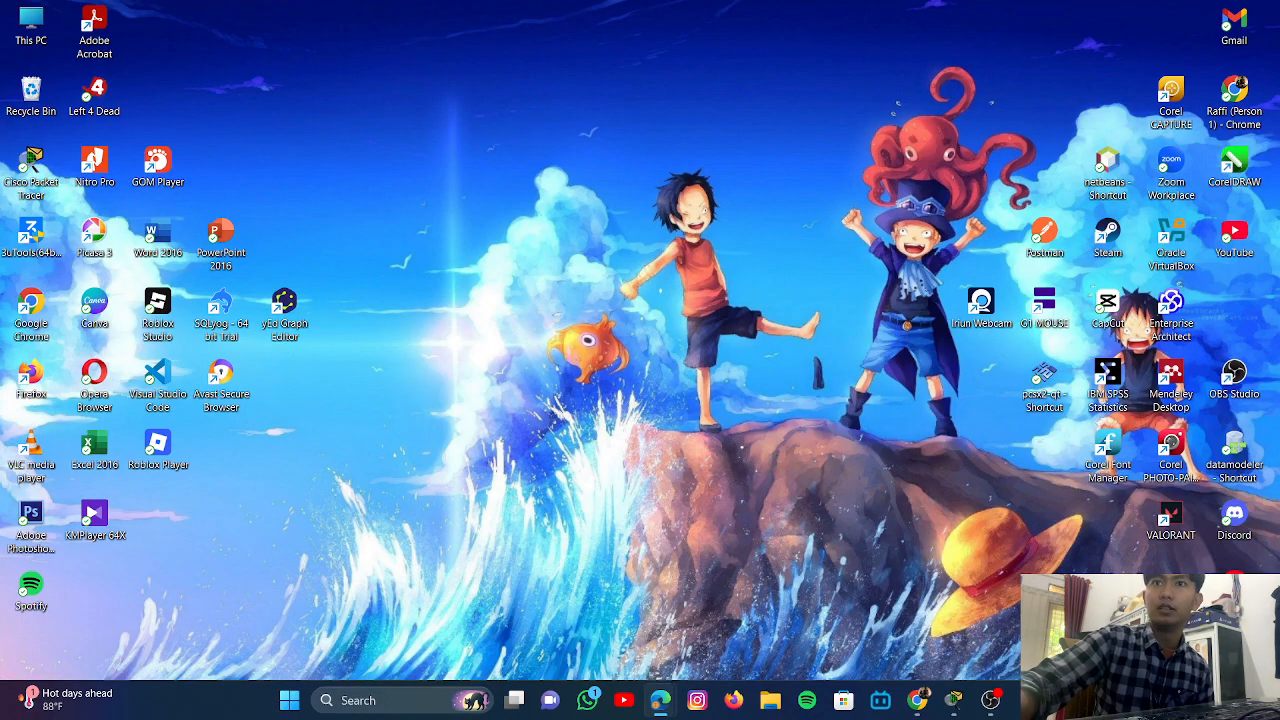
key("super+d")
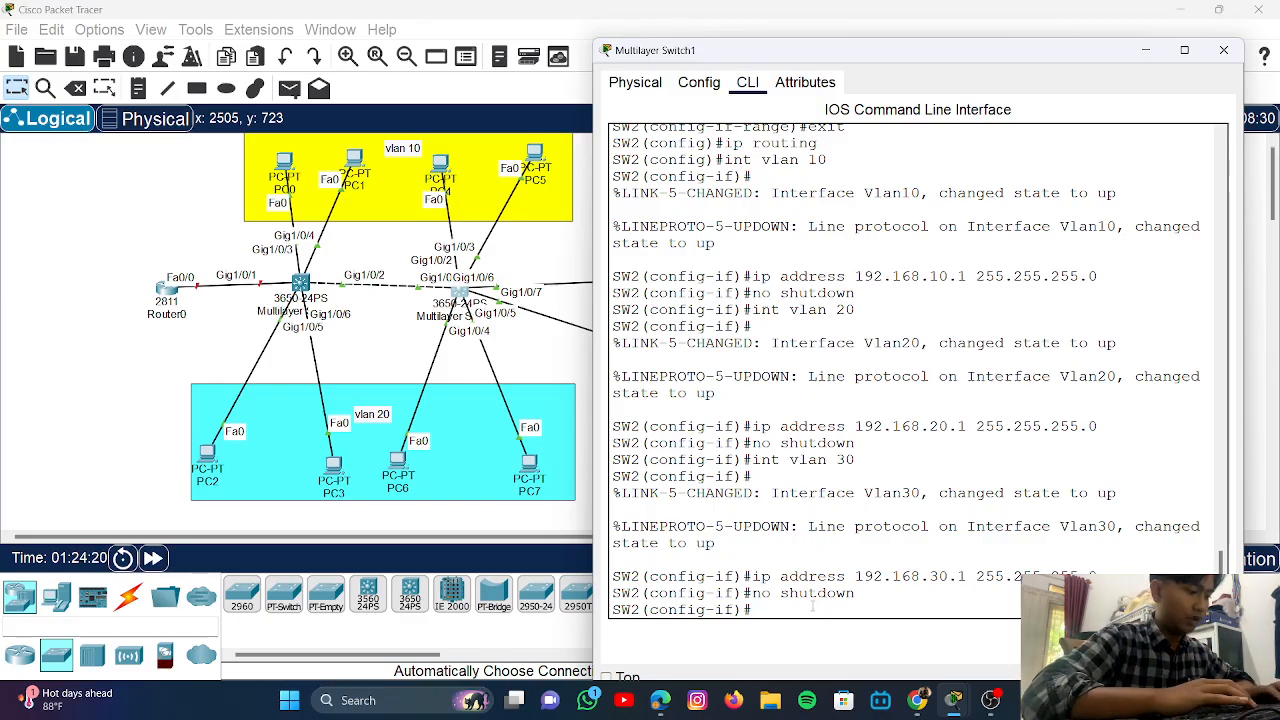
- Exit the Vlan30 interface back to SW2's global configuration prompt
type("exit")
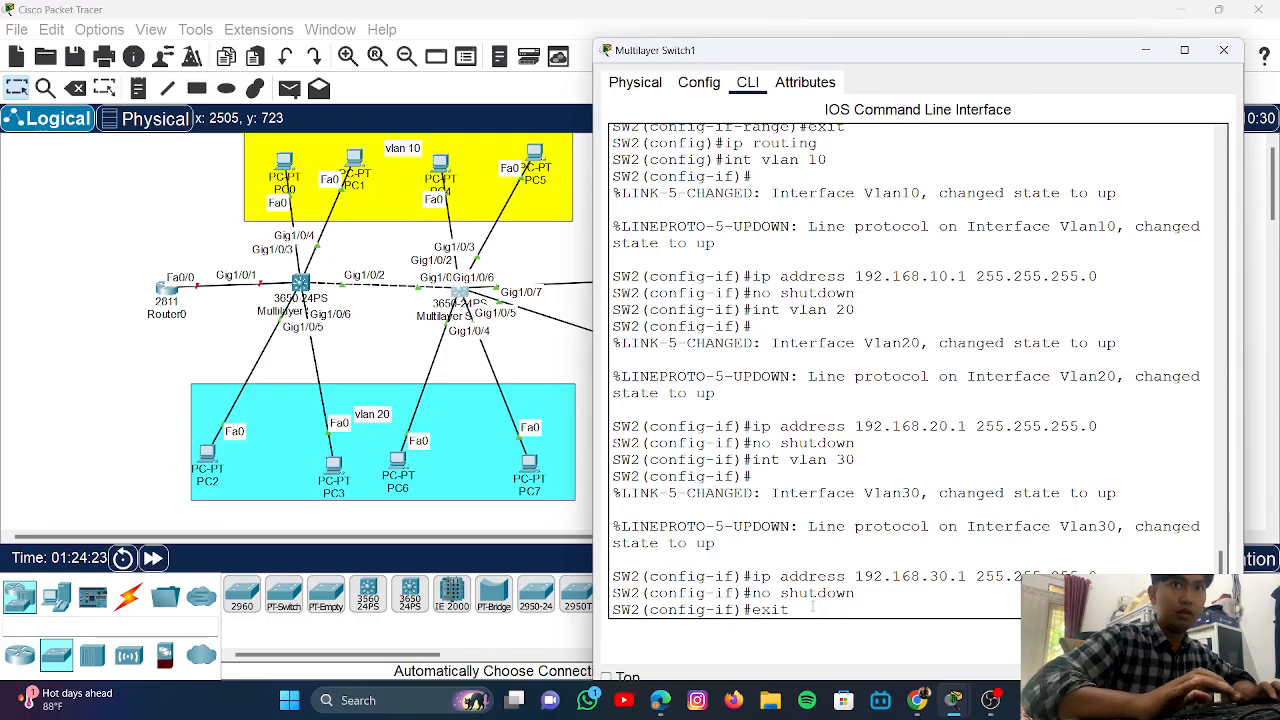
key("Return")
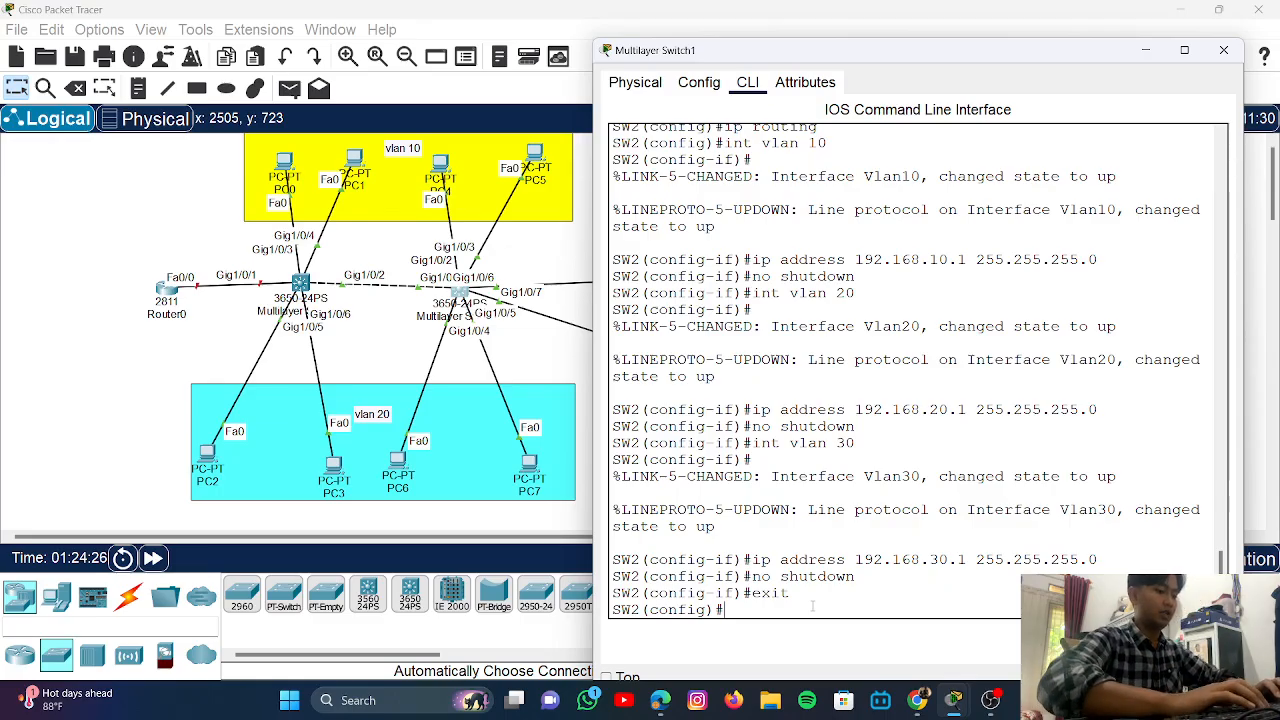
- Enter 'ip dhcp exclude-address 192.168.10.1', which SW2 rejects as invalid input
type("ip dh")
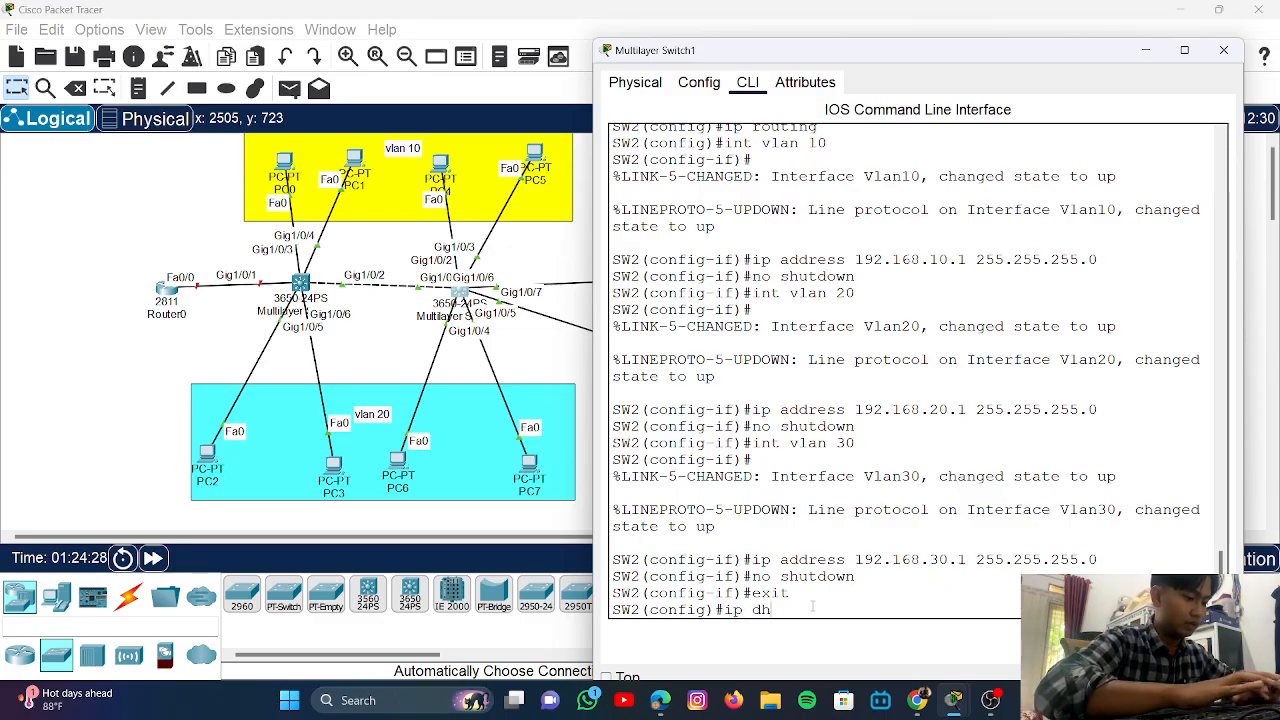
type("cp")
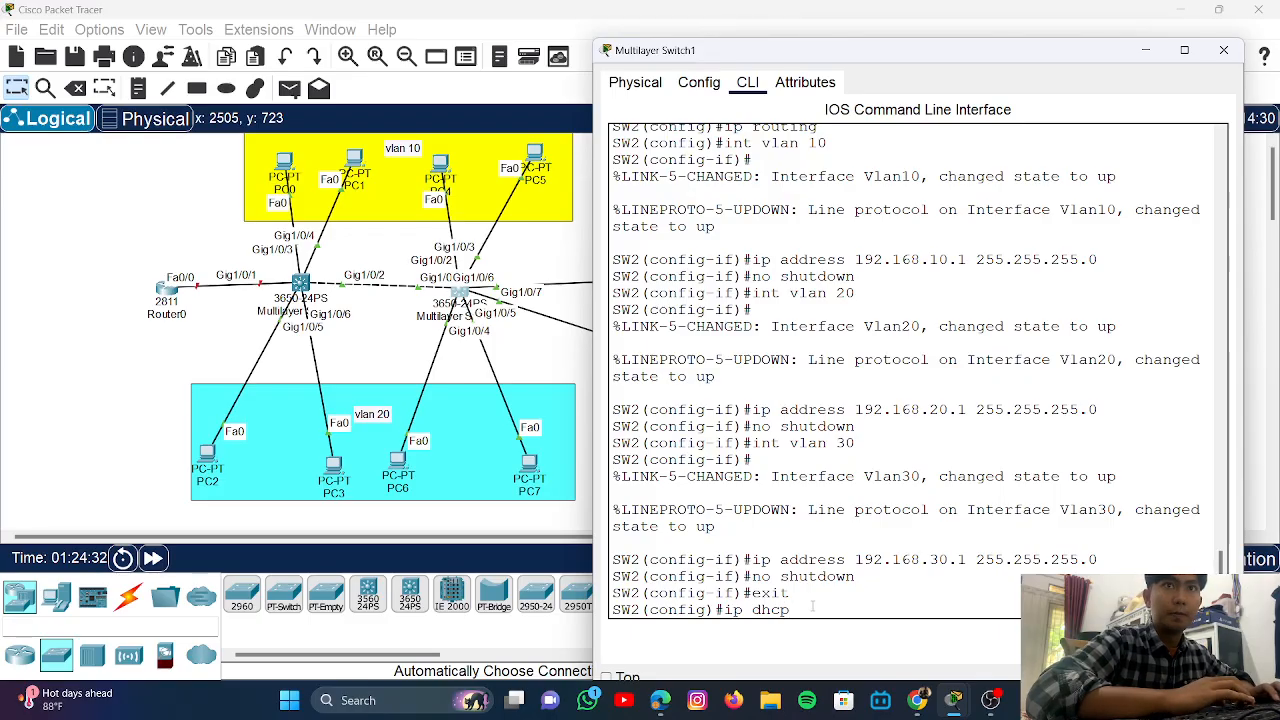
type(" exlude")
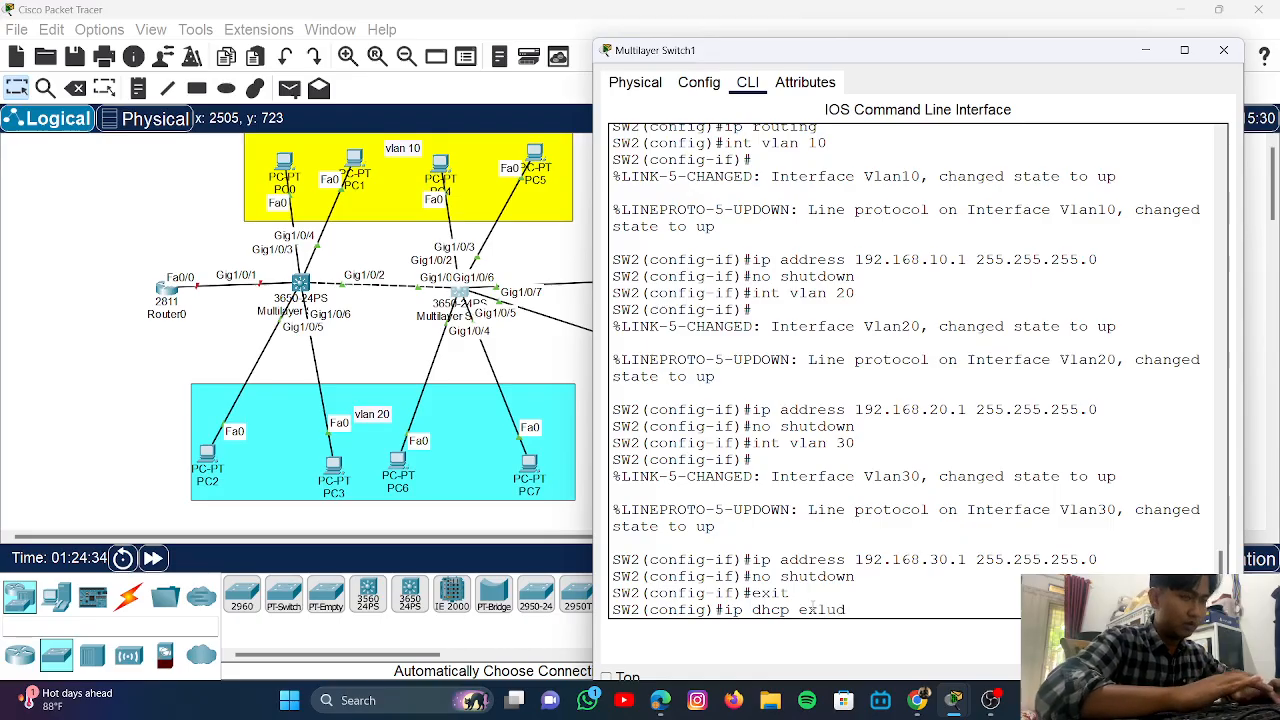
key("BackSpace")
key("BackSpace")
key("BackSpace")
key("BackSpace")
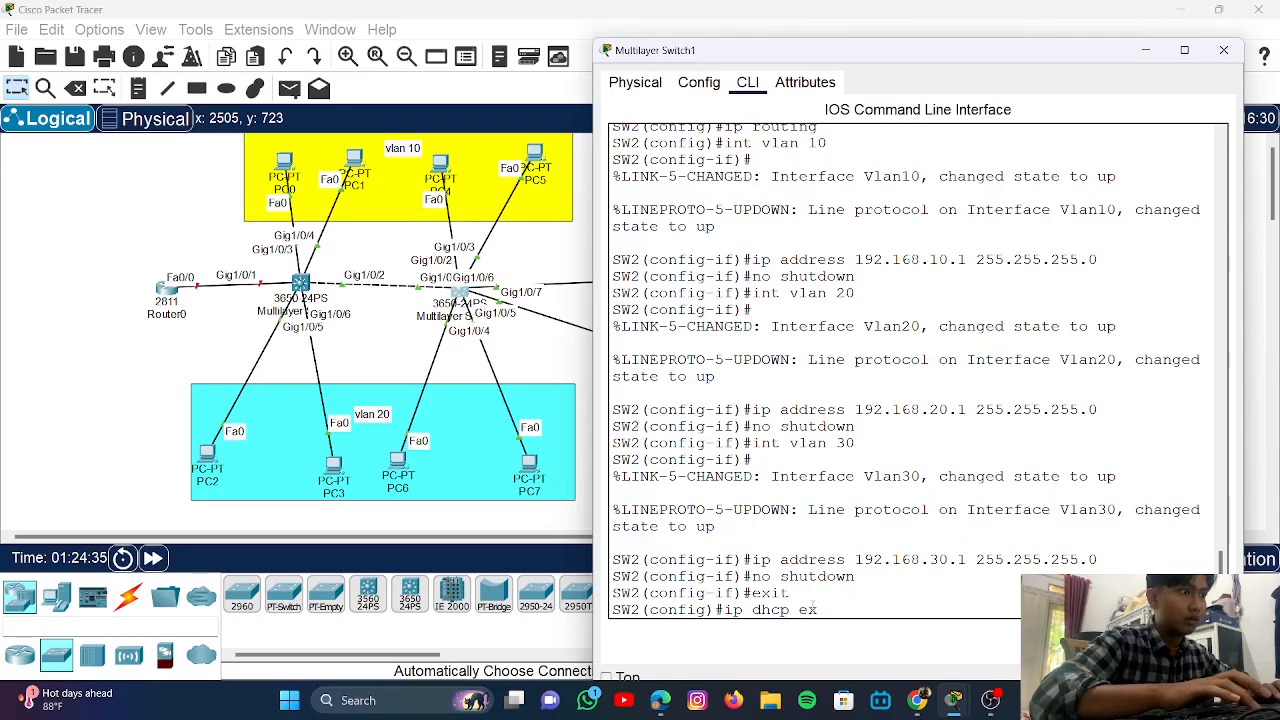
type("clude")
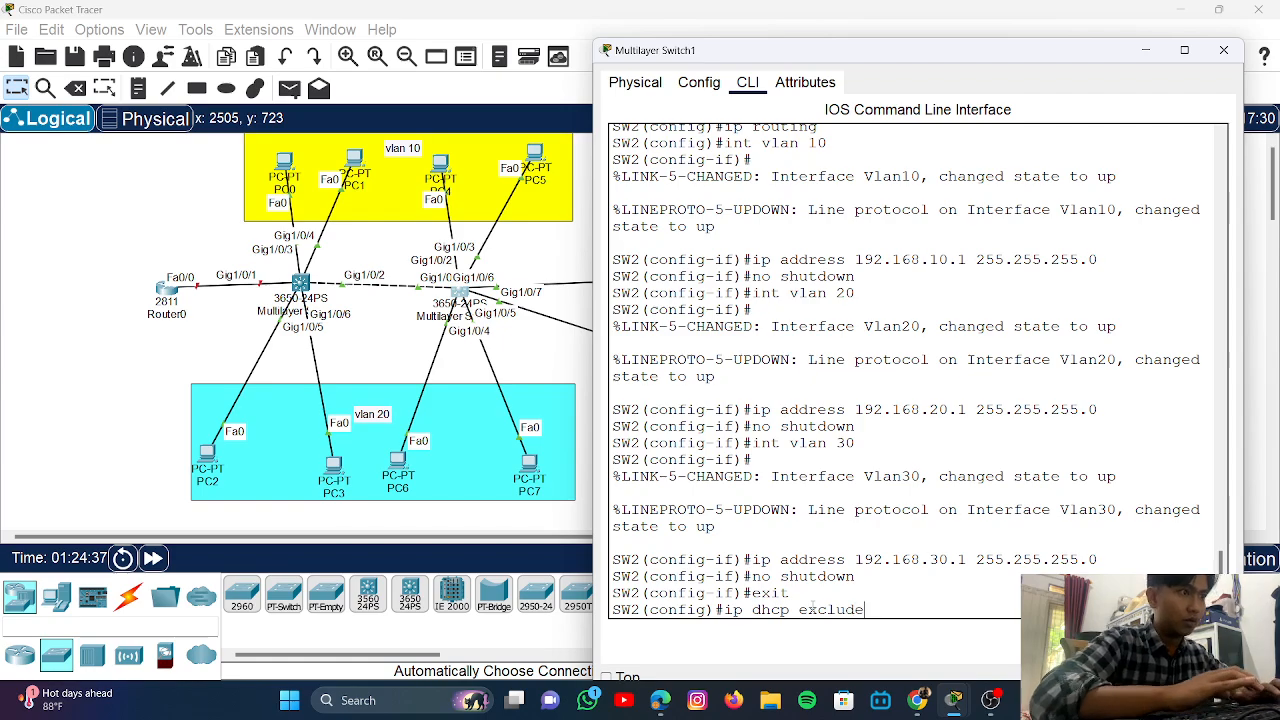
type("-addre")
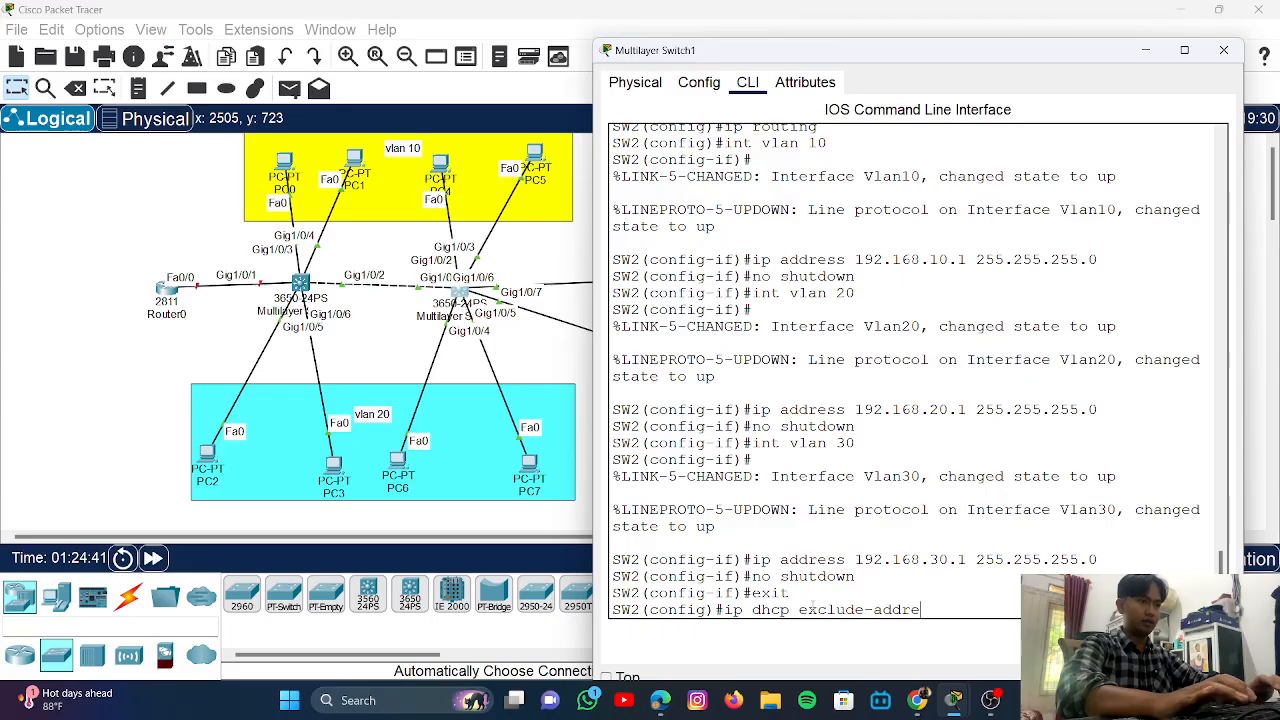
type("ss")
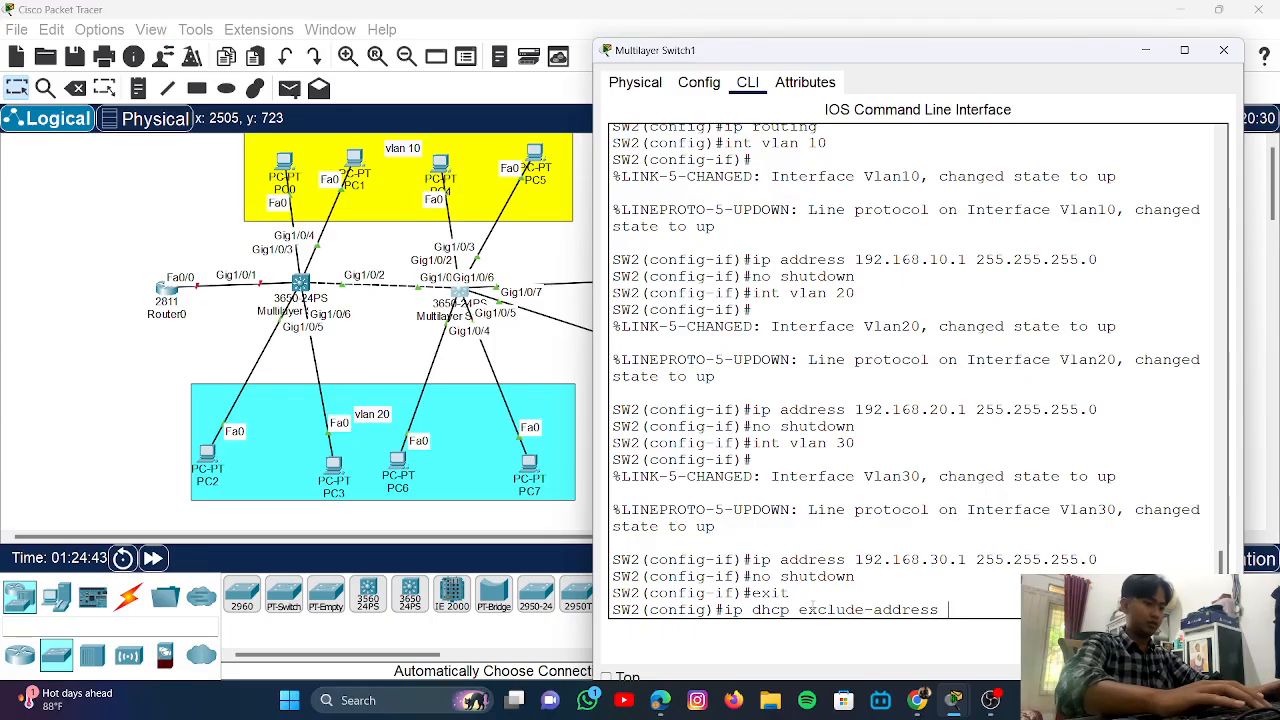
type(" 192.")
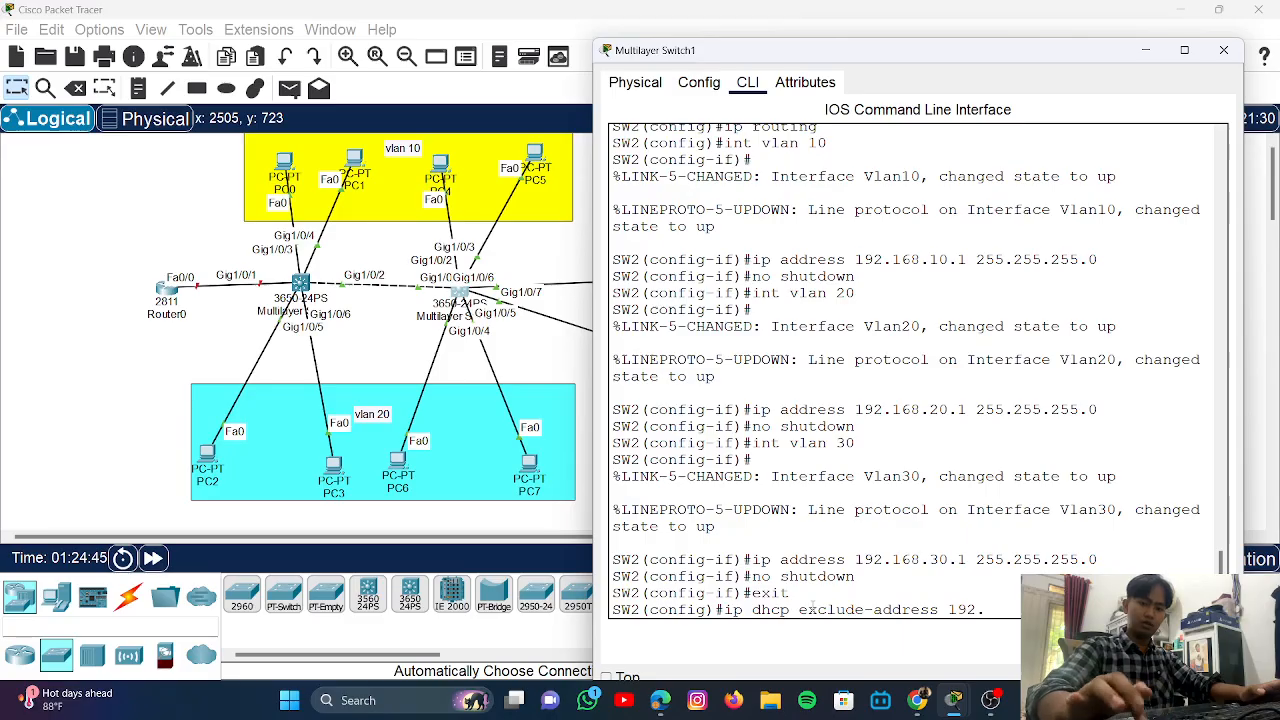
type("168")
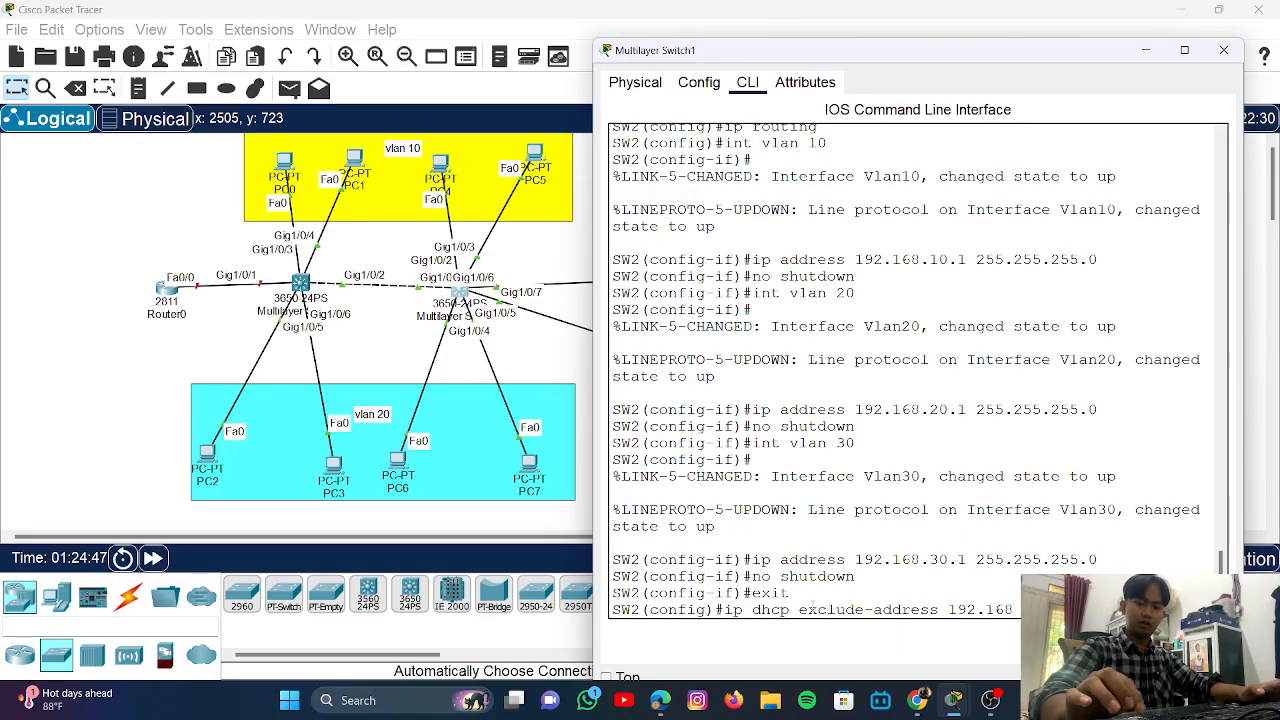
type(".")
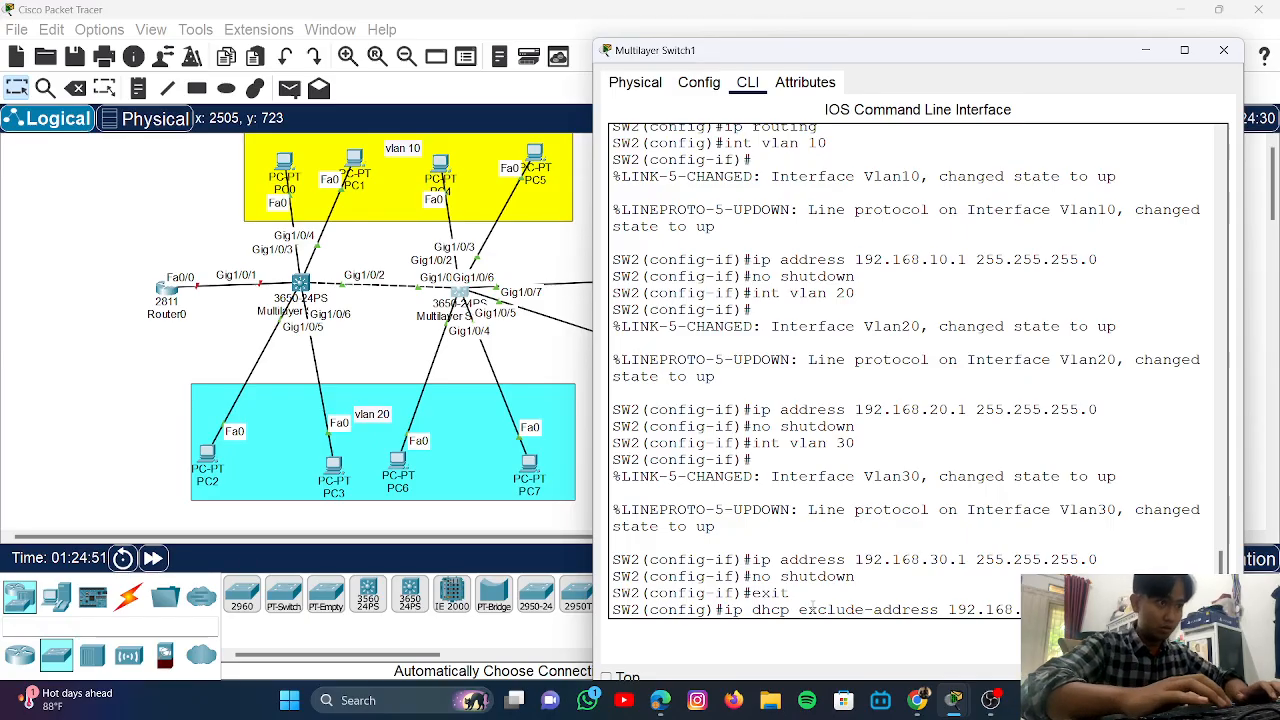
key("Return")
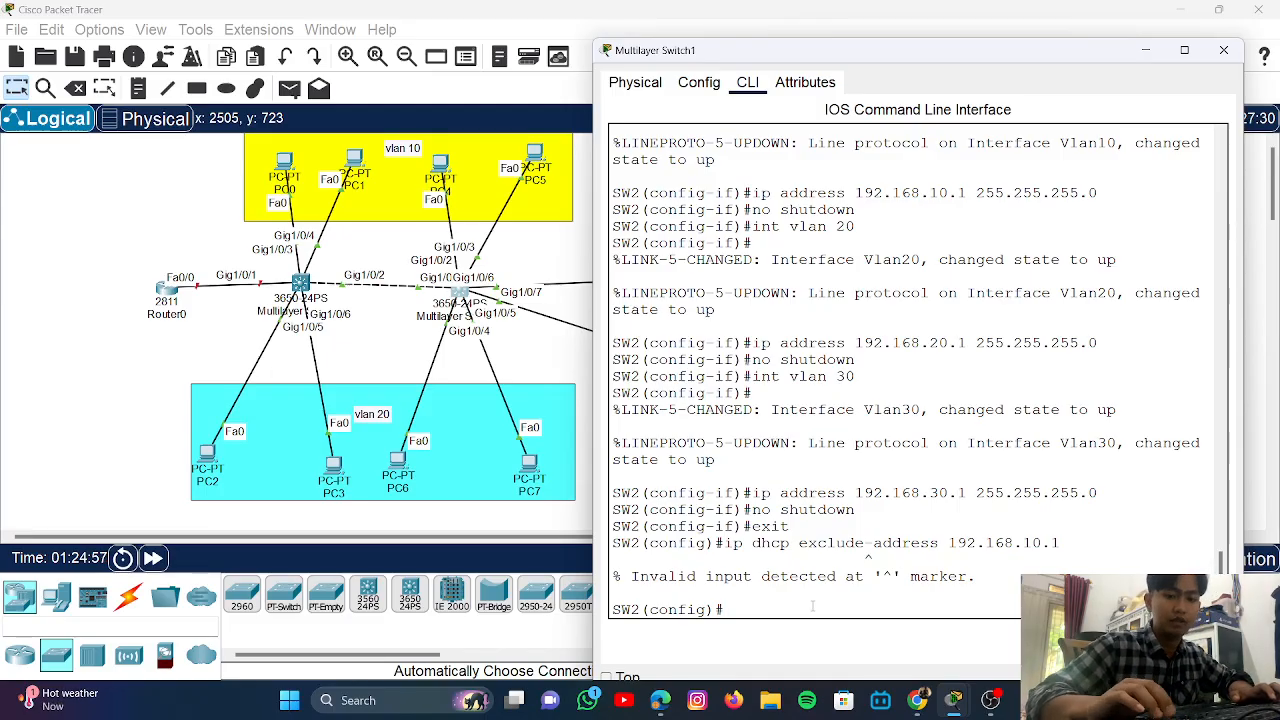
- Correct the command to 'ip dhcp excluded-address 192.168.10.1' and submit it
key("Up")
key("Left")
key("Left")
key("Left")
key("Left")
key("Left")
key("Left")
key("Left")
key("Left")
key("Left")
key("Left")
key("Left")
key("Left")
key("Left")
key("Left")
key("Left")
key("Left")
key("Left")
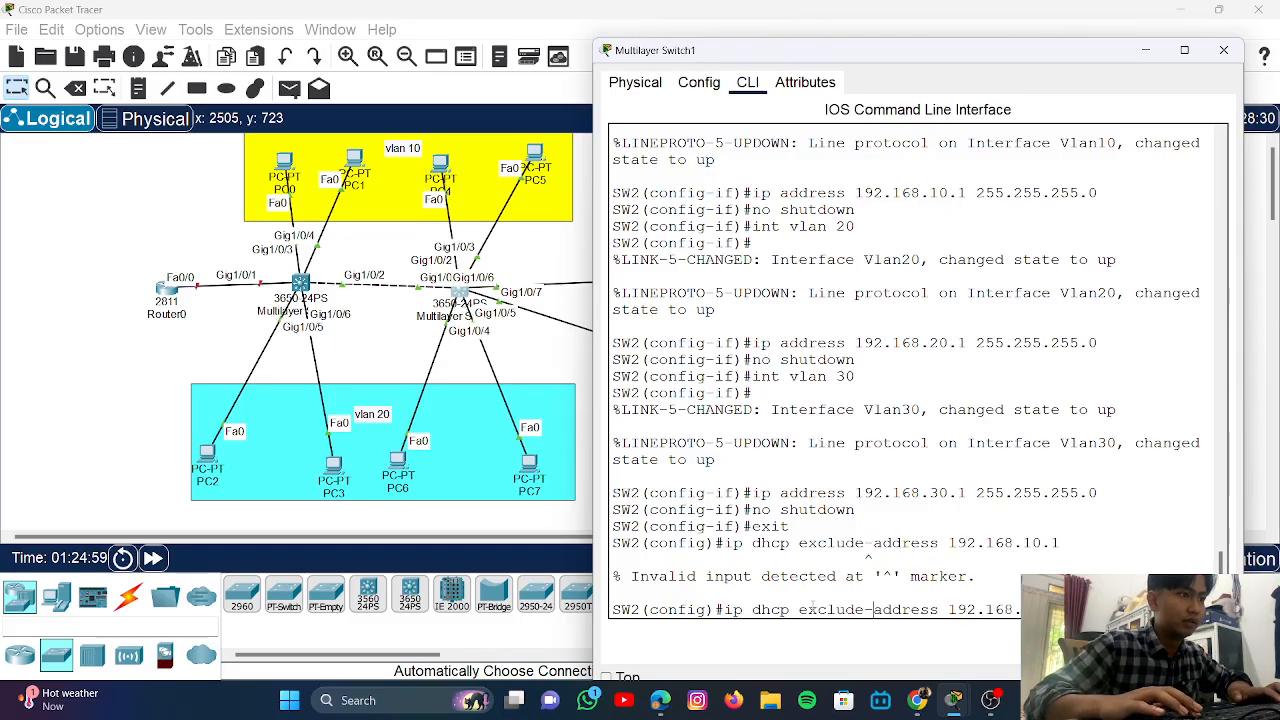
type("d")
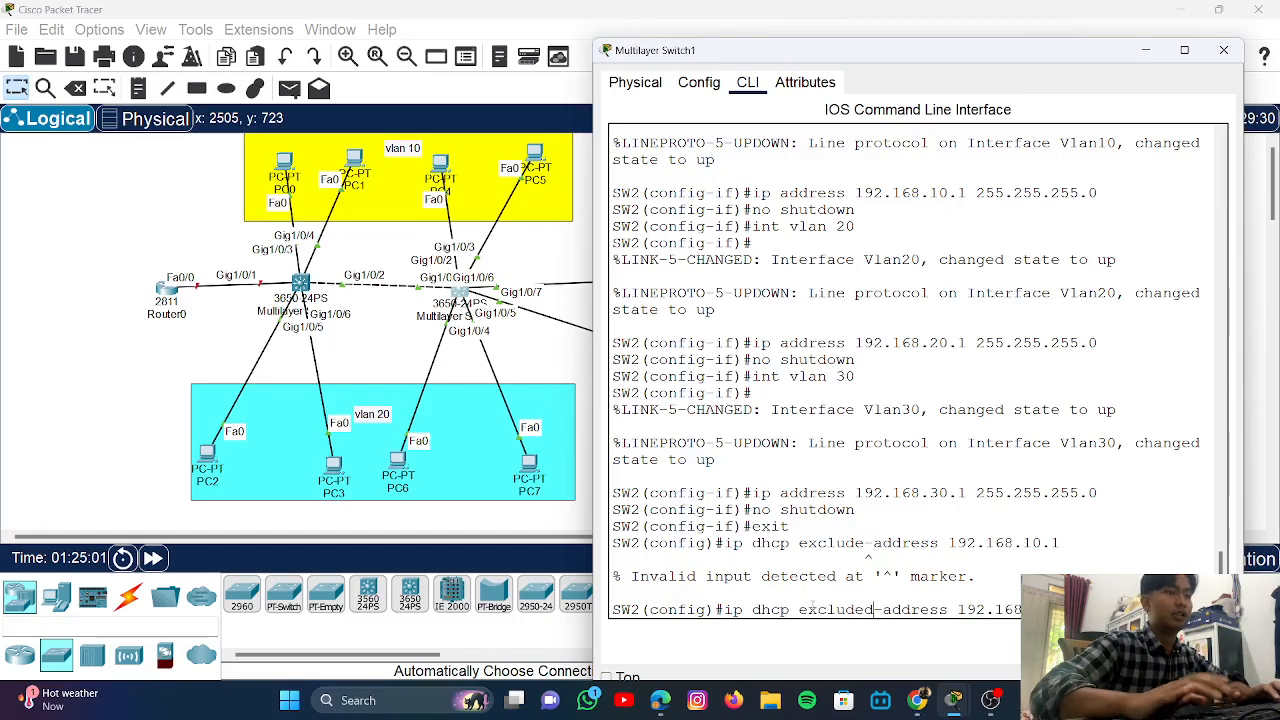
key("Return")
- Add DHCP exclusions for the 192.168.20.1 and 192.168.30.1 gateways
key("Up")
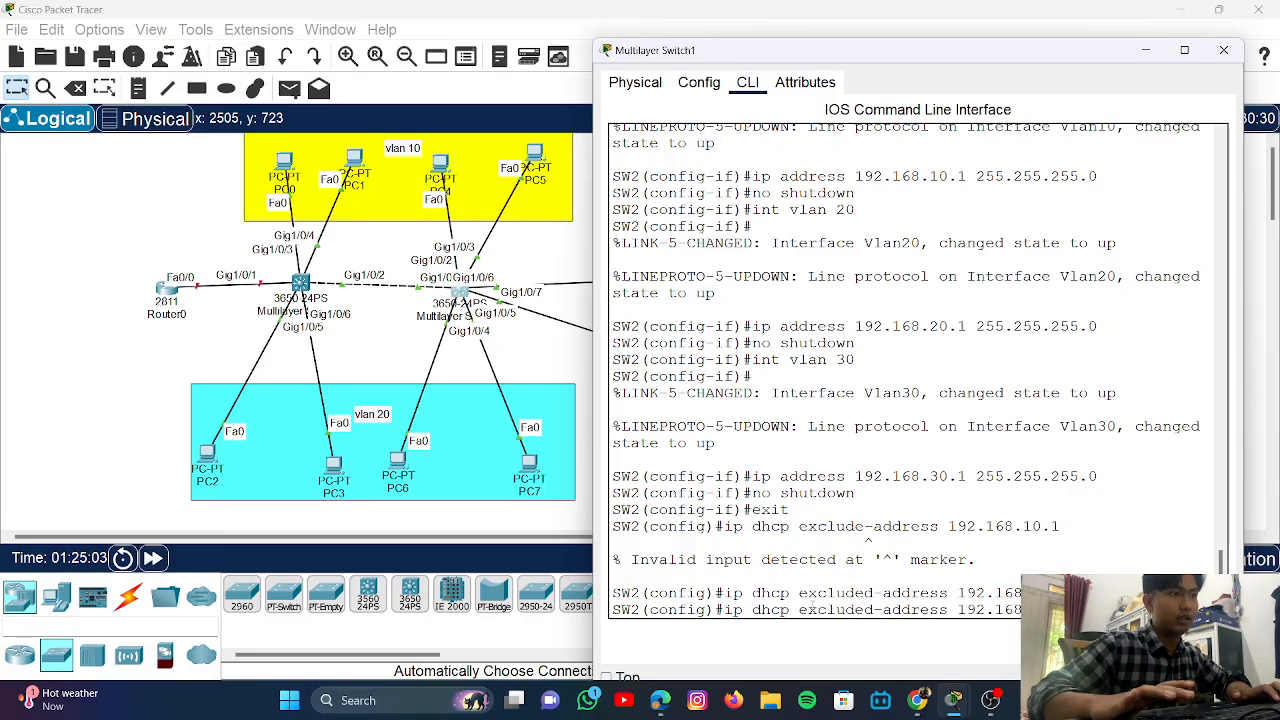
key("Down")
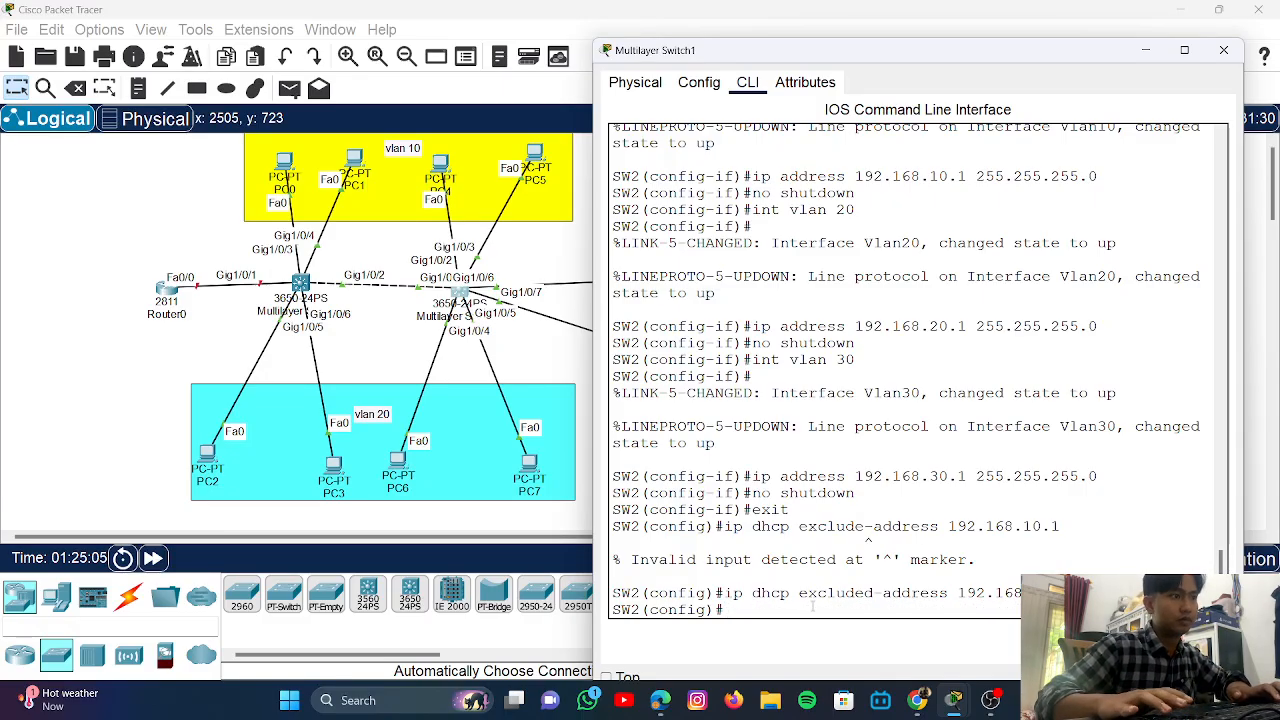
key("Up")
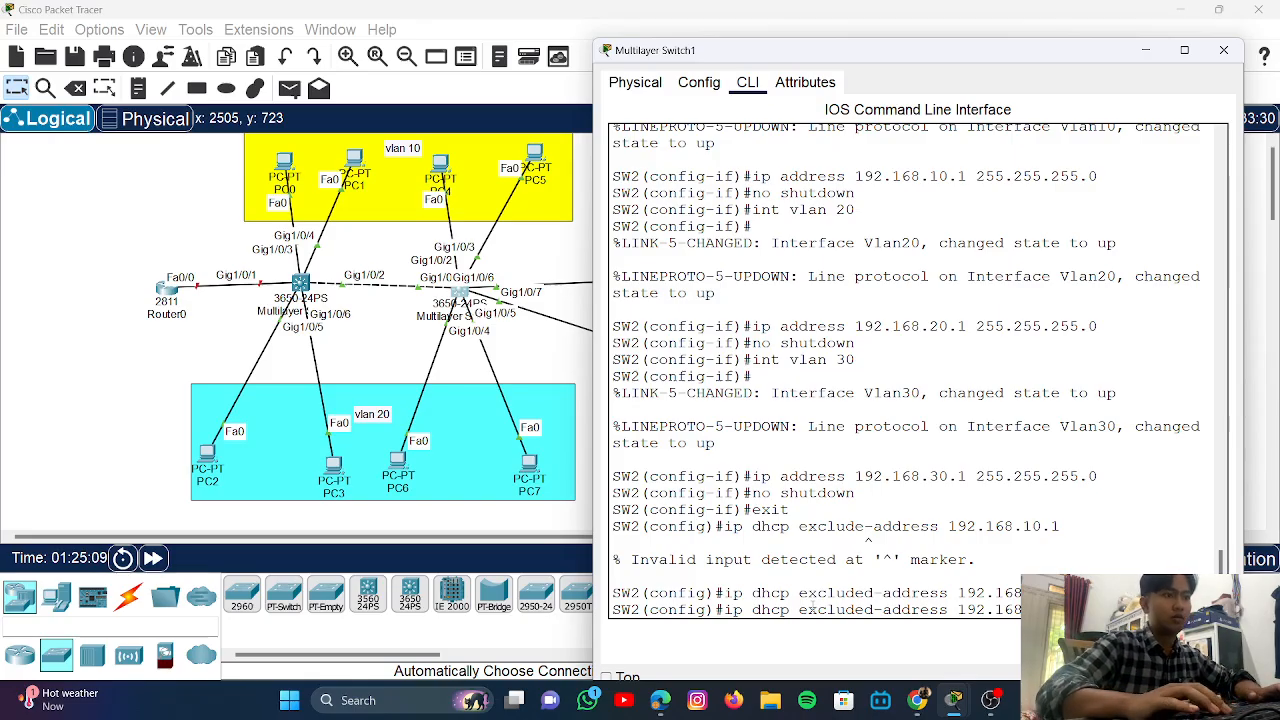
key("Return")
key("Up")
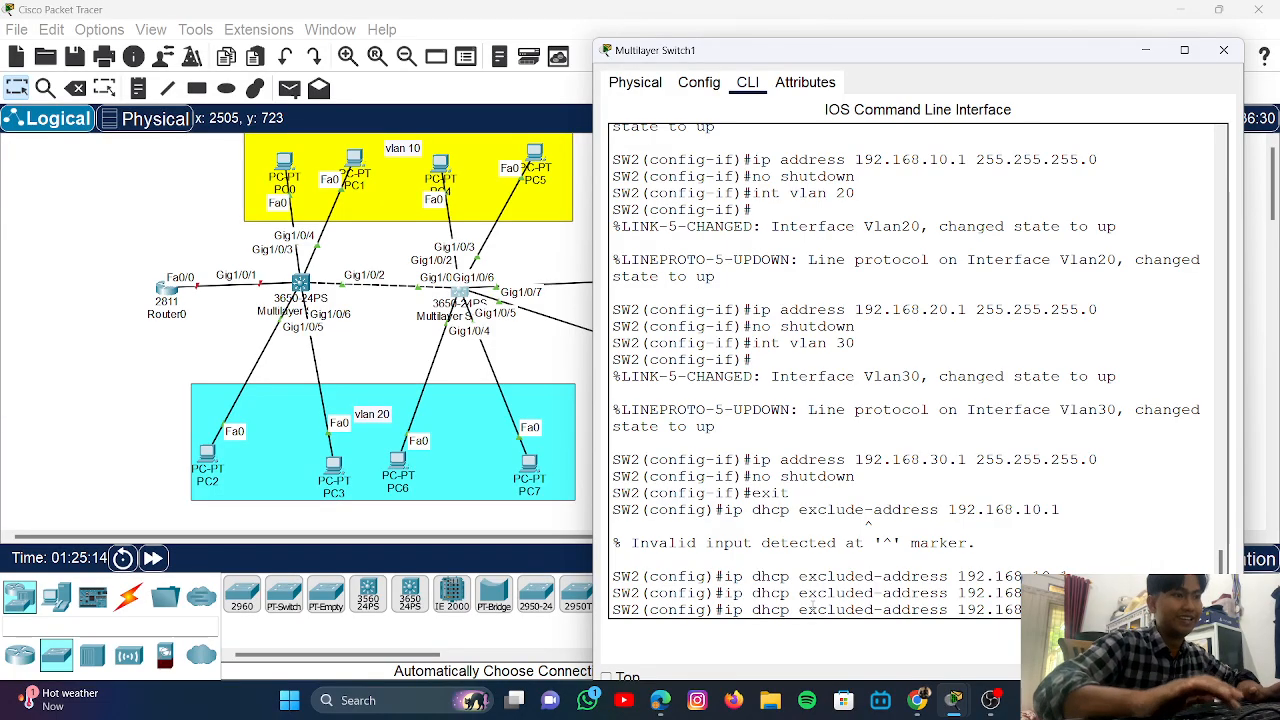
key("Return")
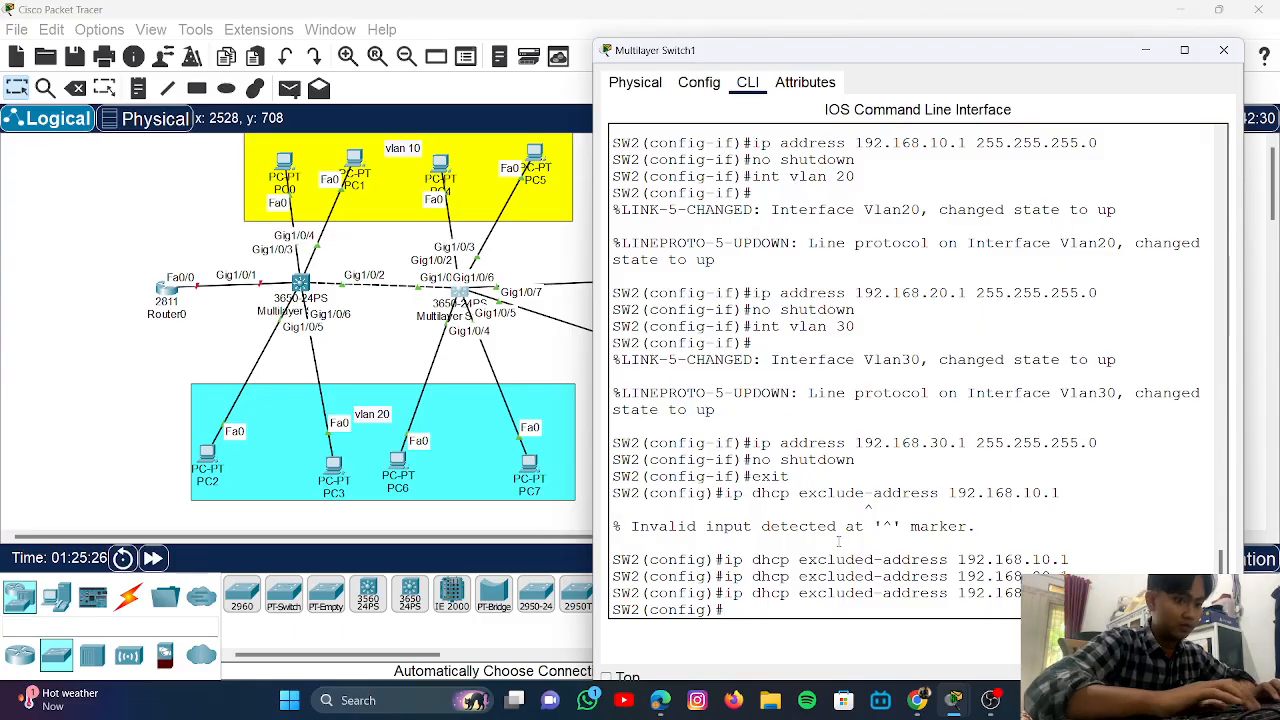
key("Return")
key("Return")
- Create the DHCP pool VLAN10 on SW2 with 'ip dhcp pool VLAN10'
type("ip d")
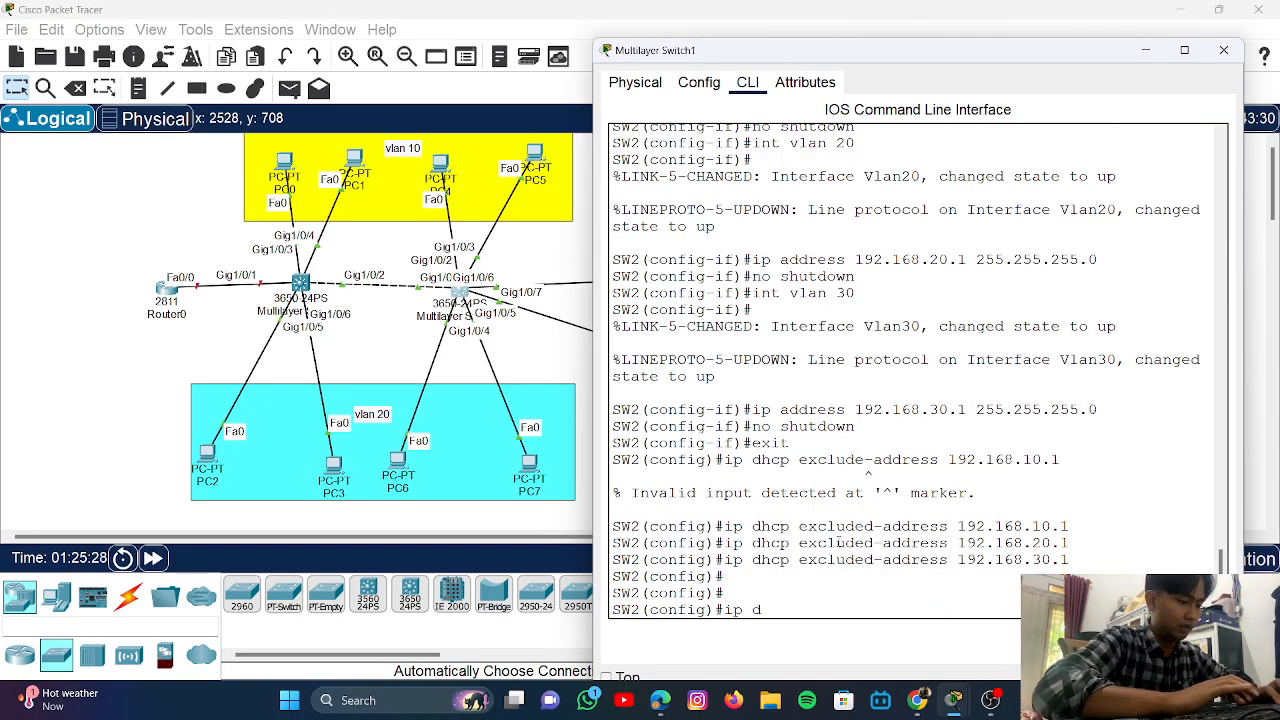
type("hcp vla")
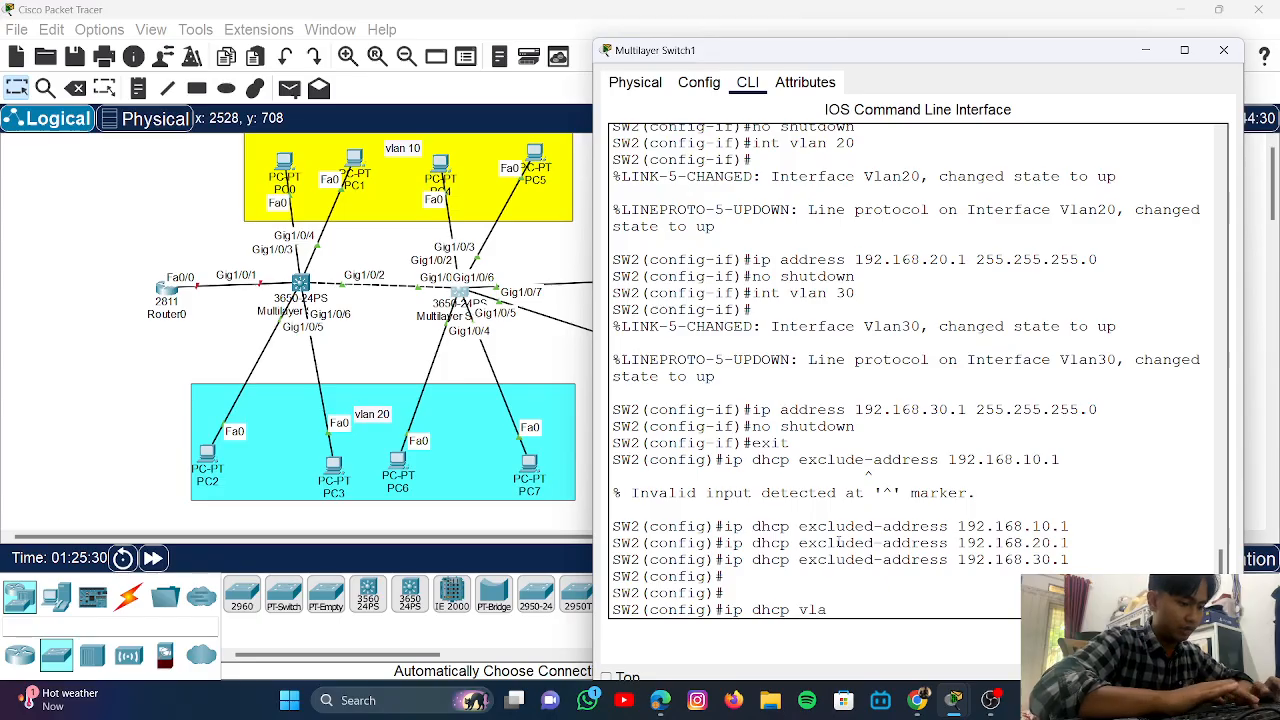
type("n 10")
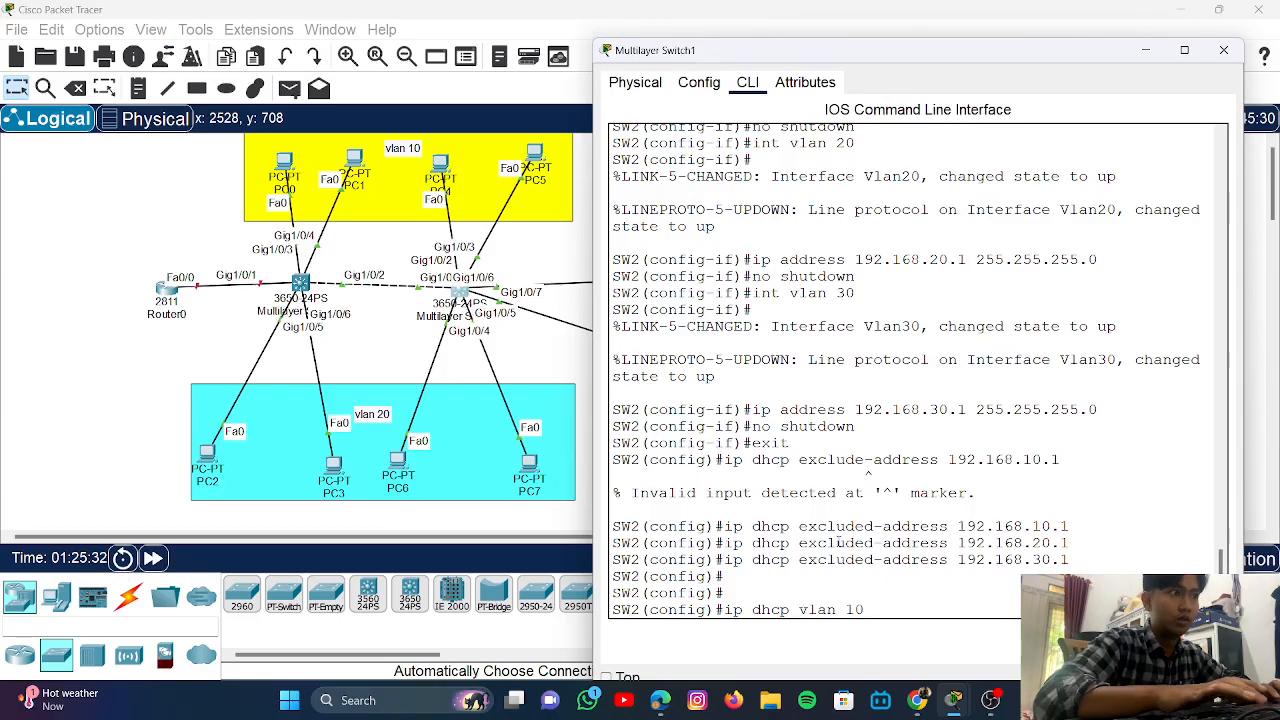
key("BackSpace")
key("BackSpace")
type("pool ")
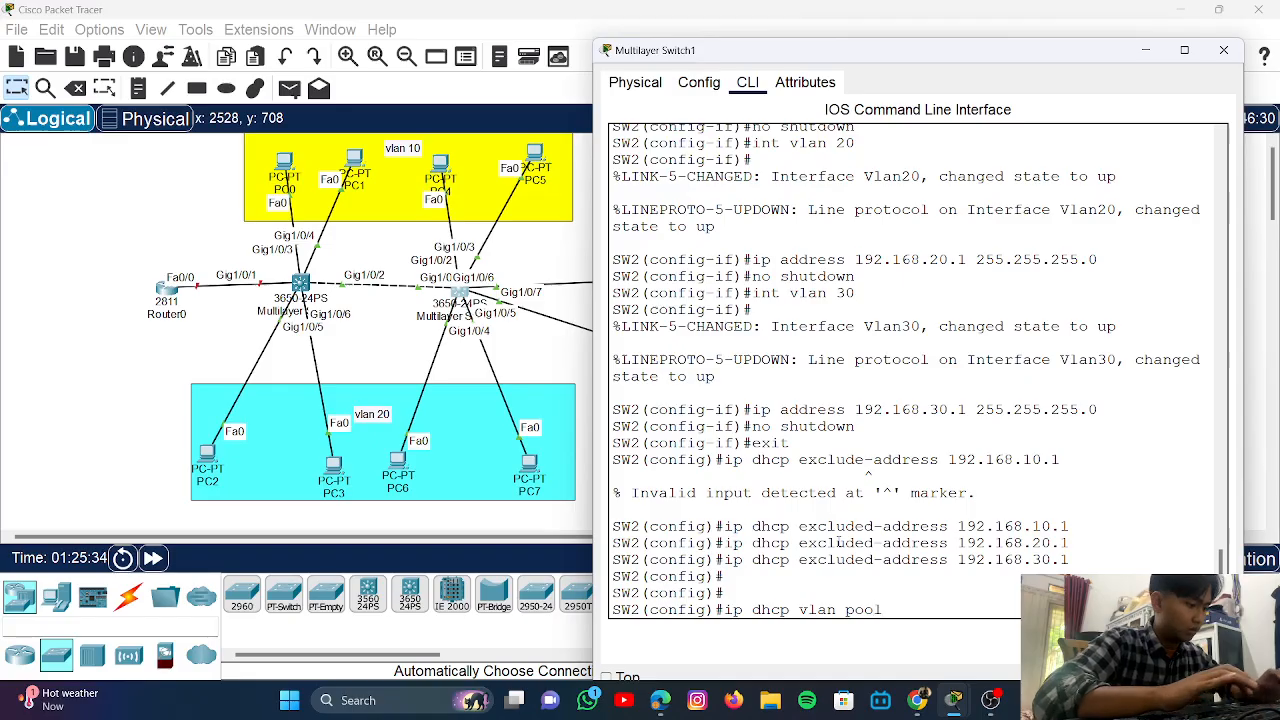
type("VLAN10")
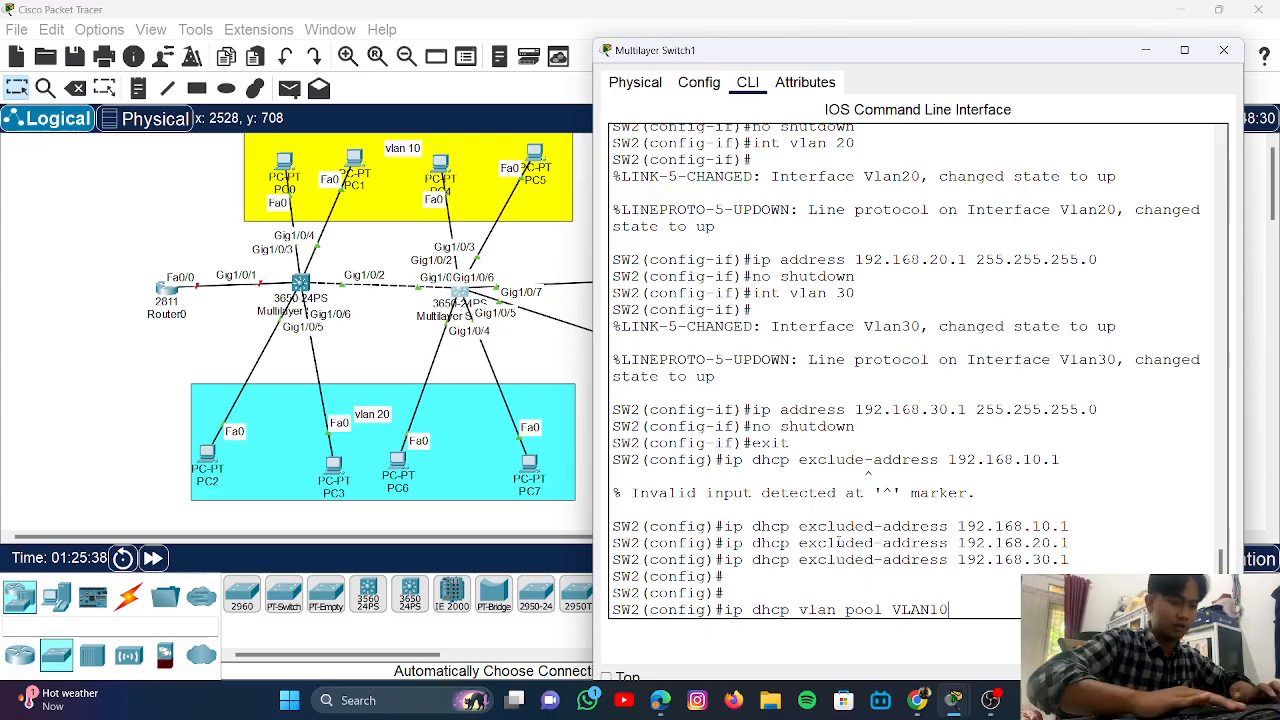
key("Return")
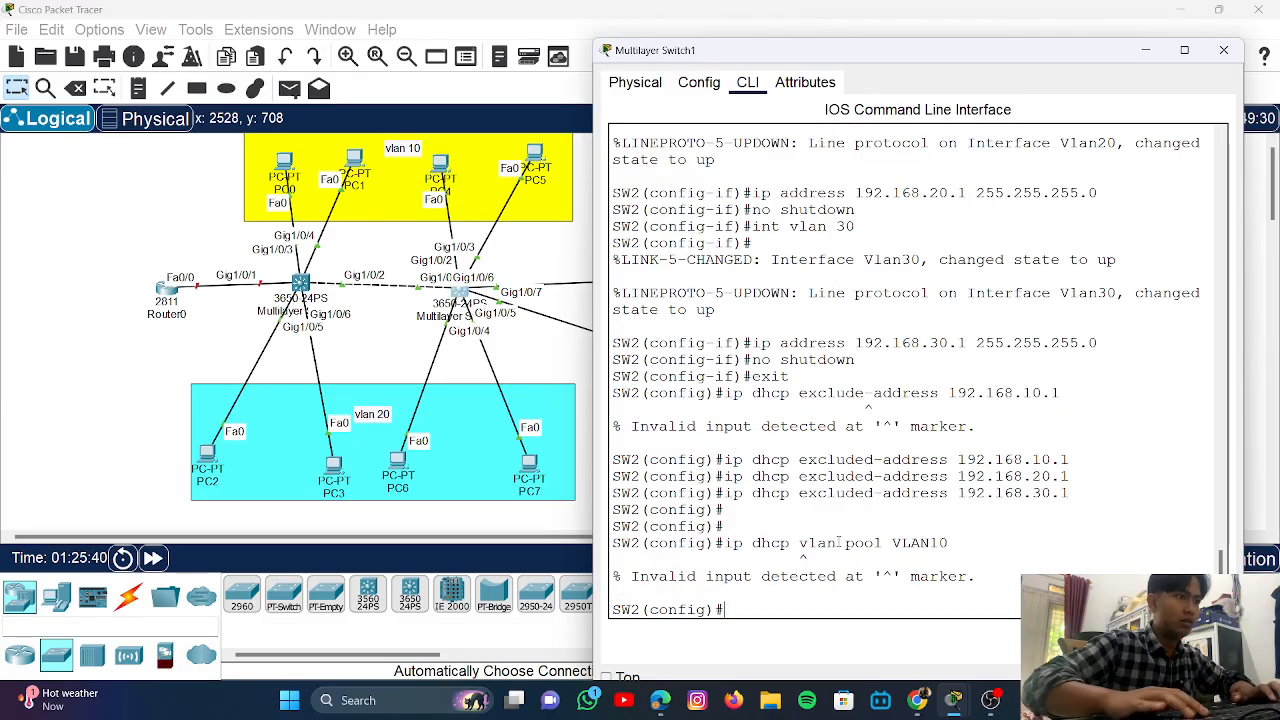
key("Up")
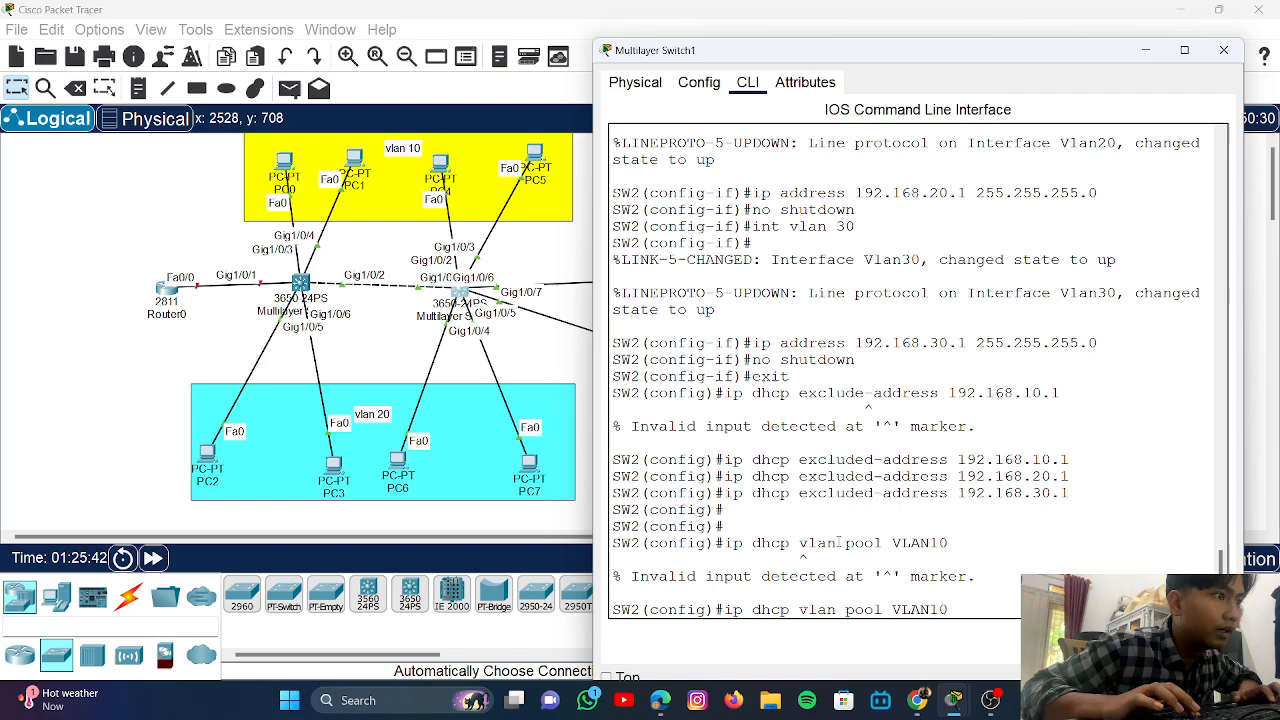
key("Left")
key("Left")
key("Left")
key("Left")
key("Left")
key("Left")
key("Left")
key("Left")
key("Left")
key("Left")
key("Left")
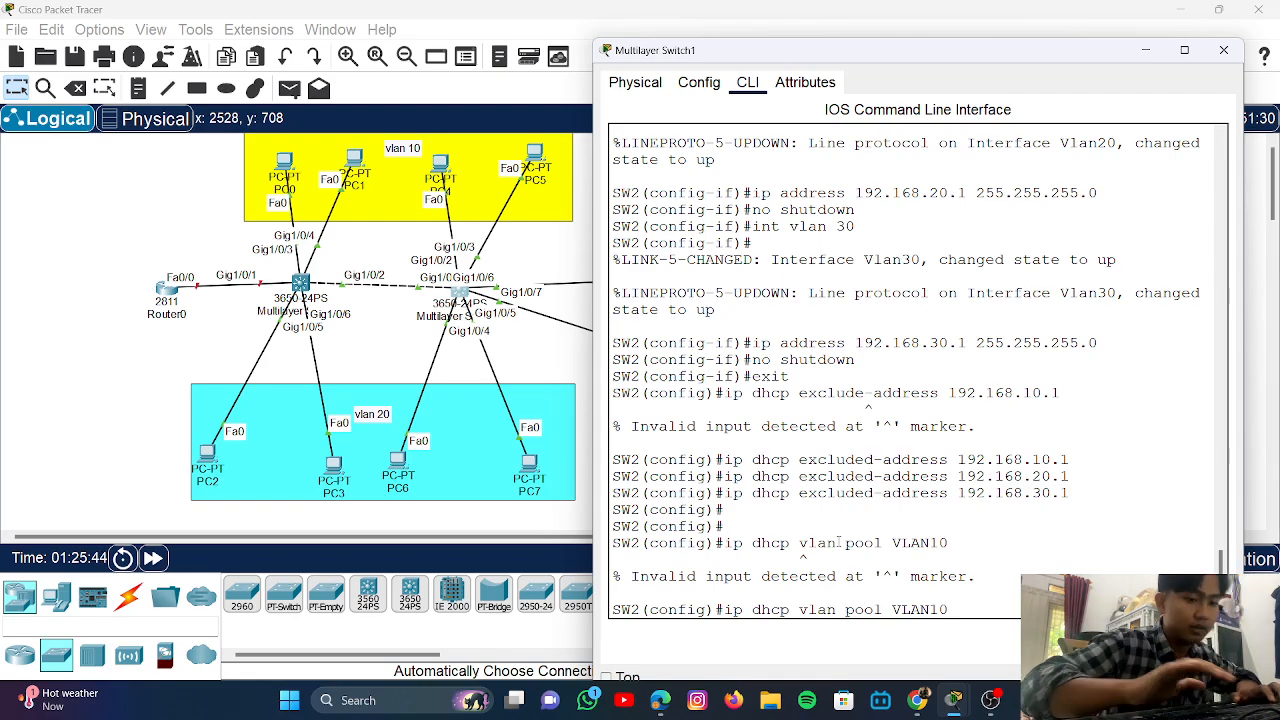
key("BackSpace")
key("BackSpace")
key("BackSpace")
key("BackSpace")
key("BackSpace")
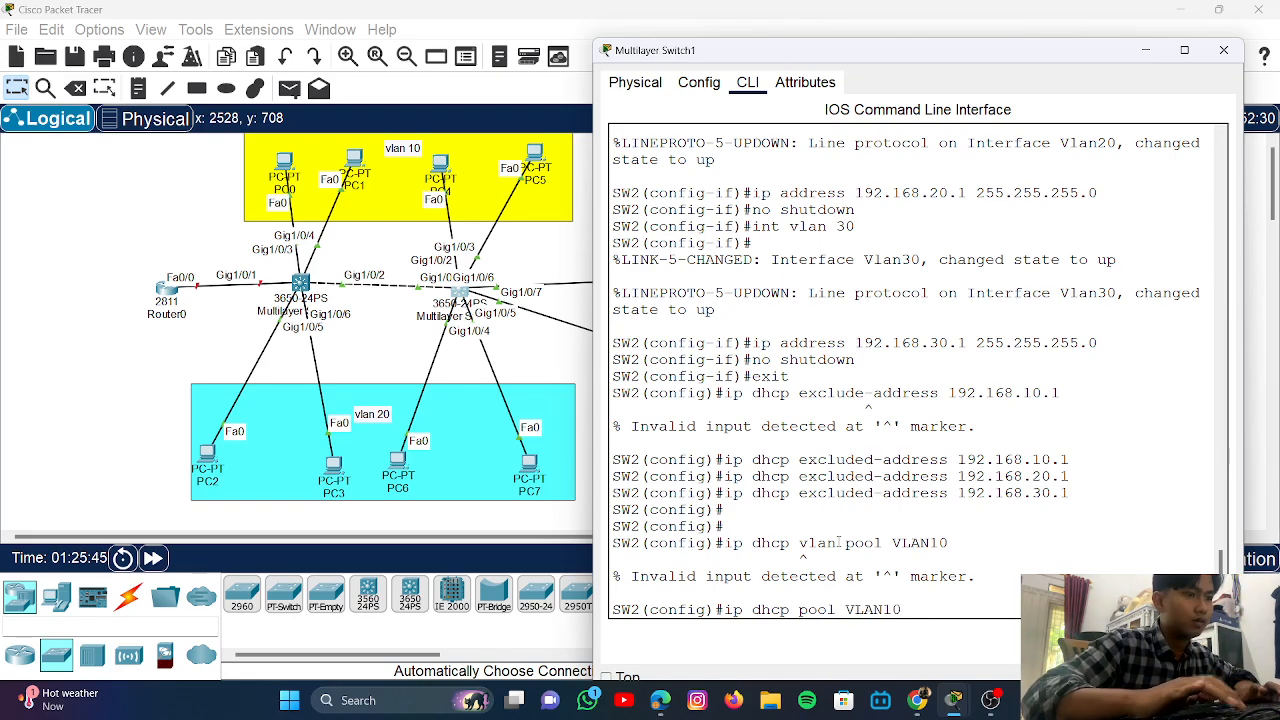
key("Return")
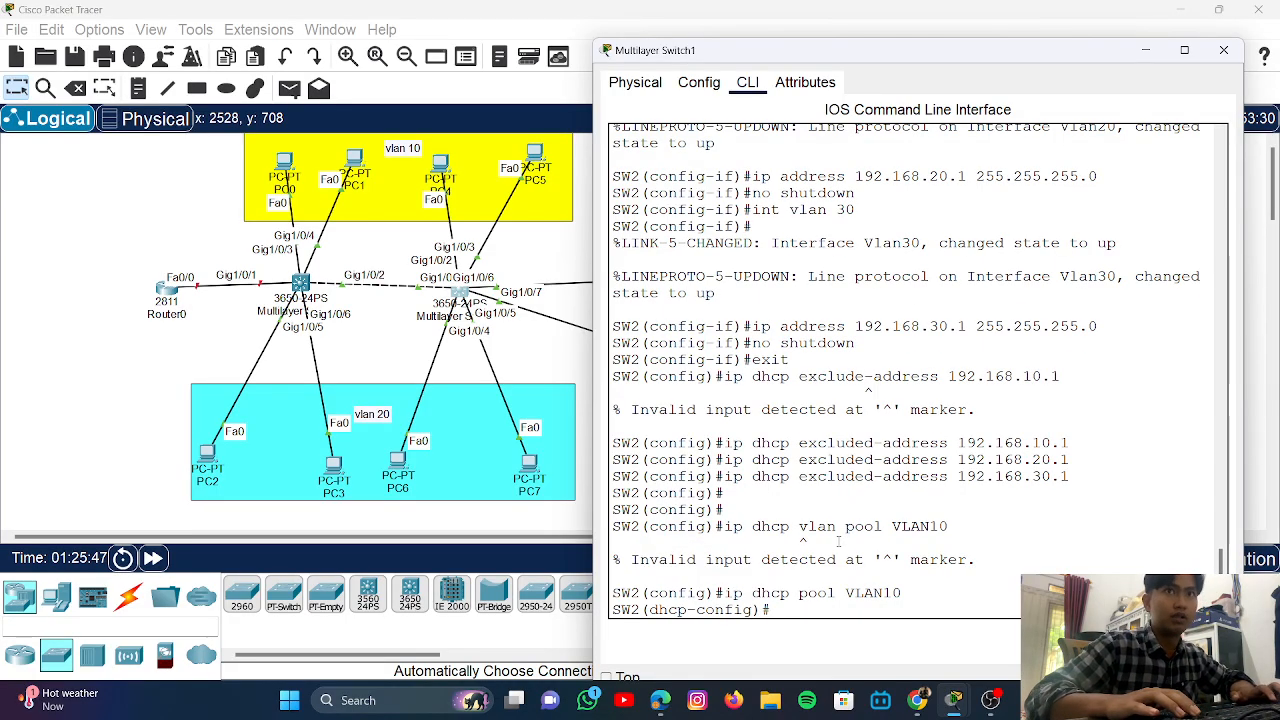
- Give pool VLAN10 network 192.168.10.0 255.255.255.0 and default router 192.168.10.1
type("network")
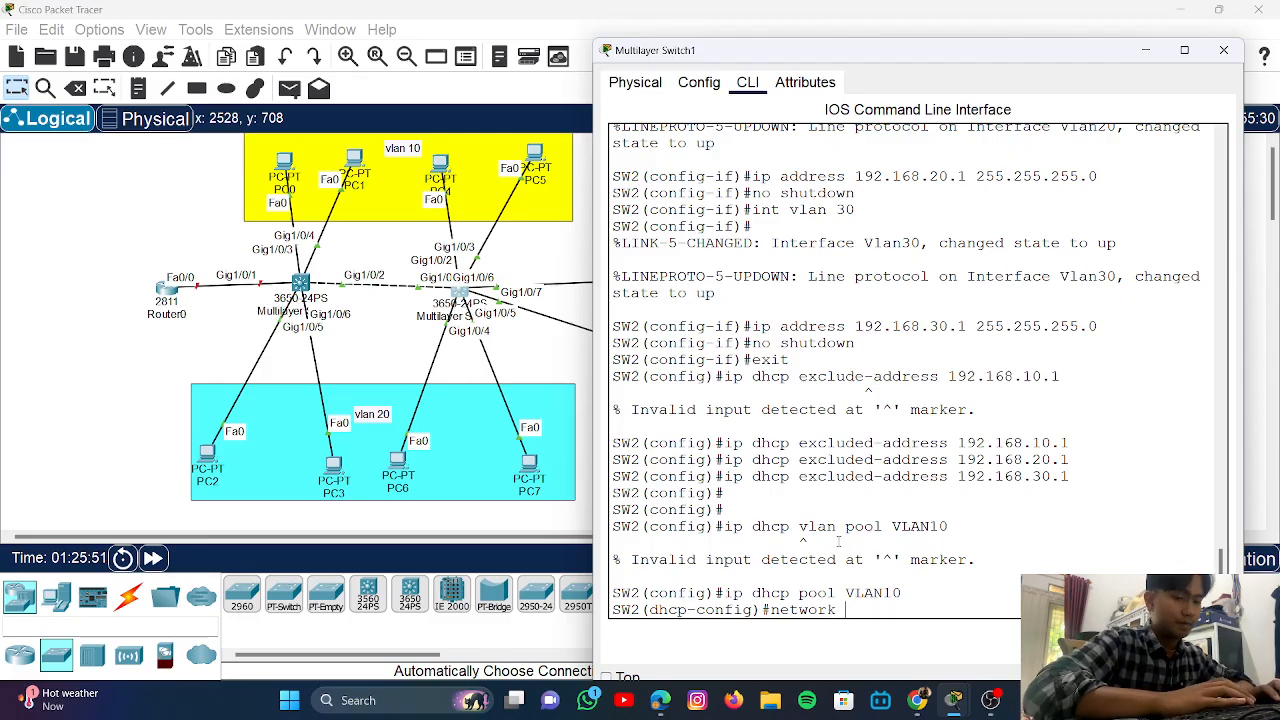
type(" 19")
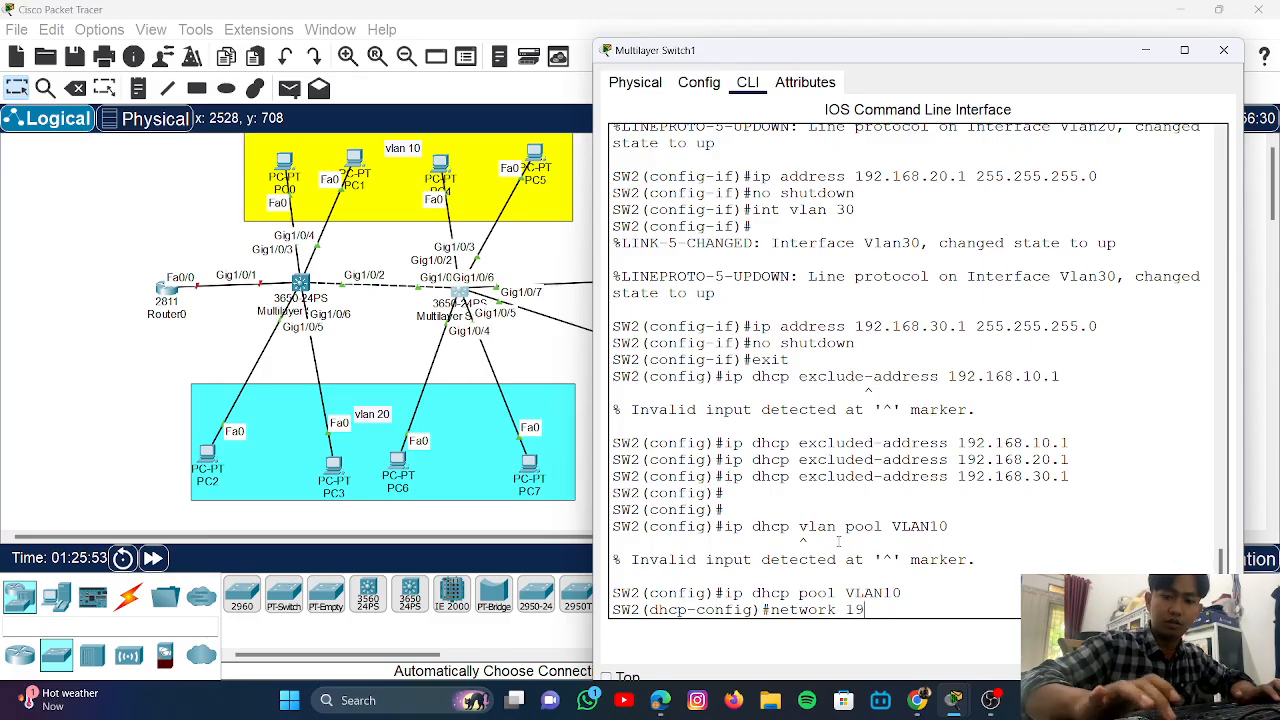
type("2.16")
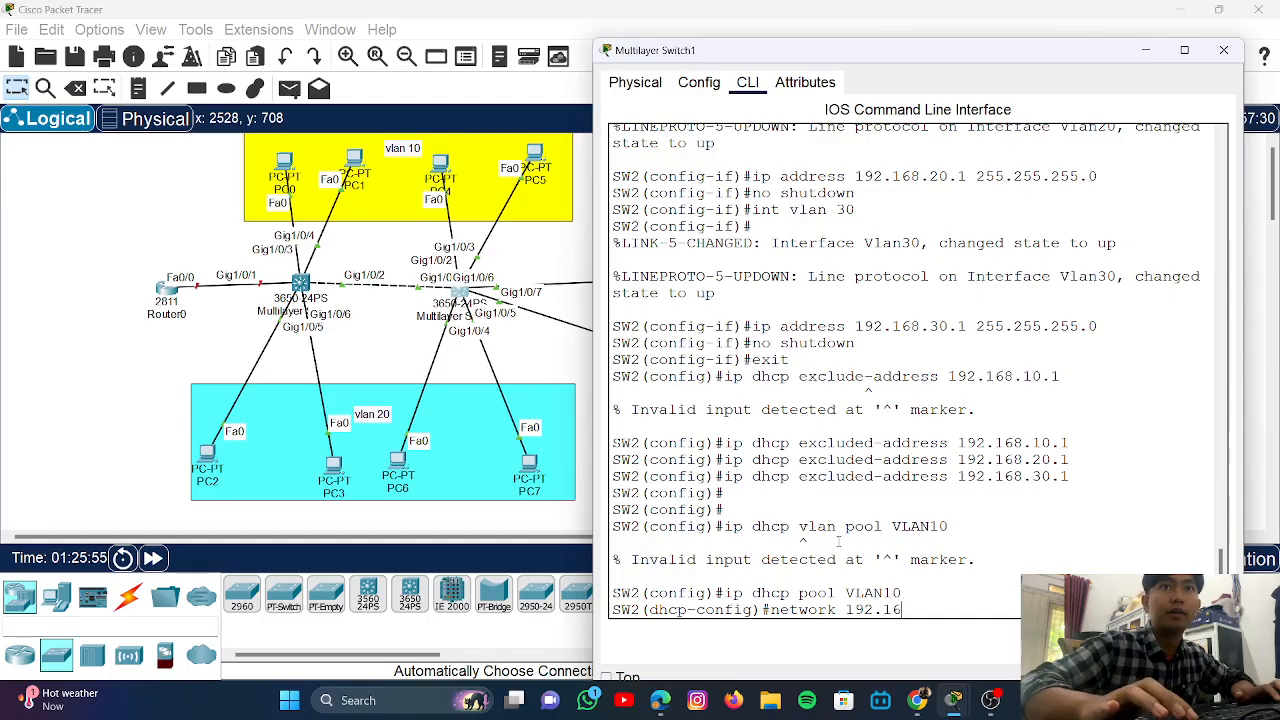
type("8.10.")
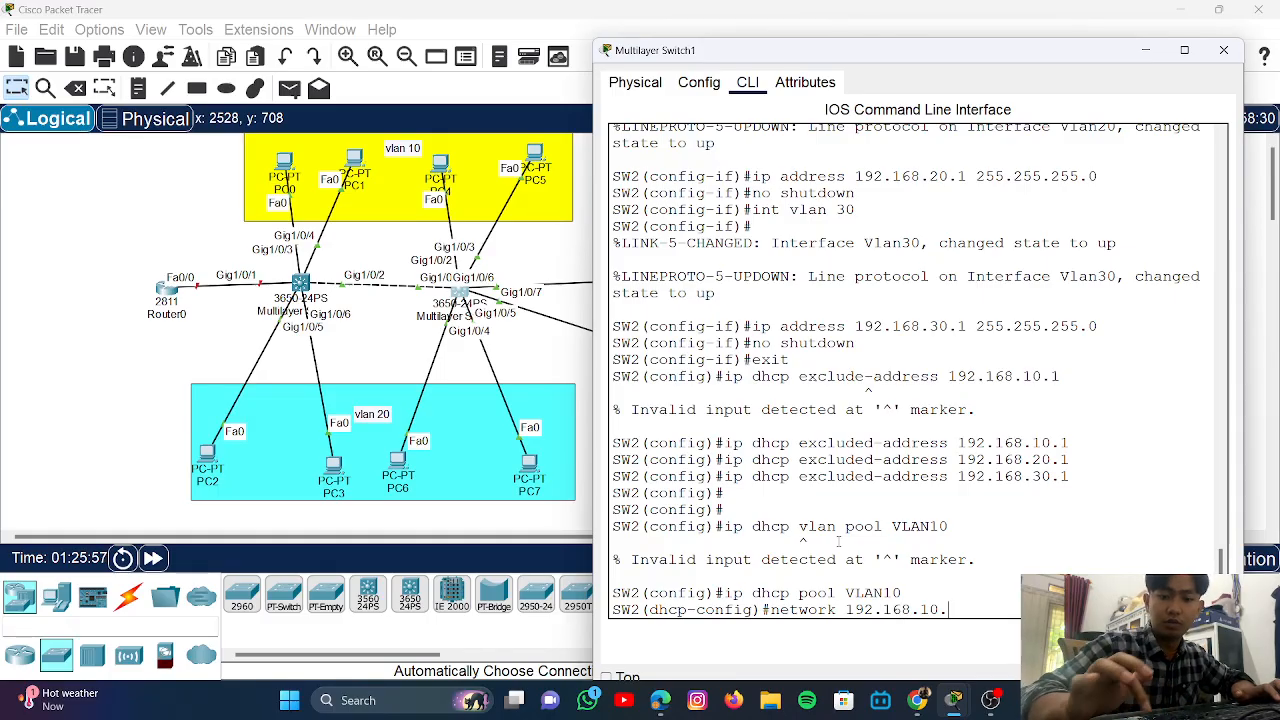
type("0 ")
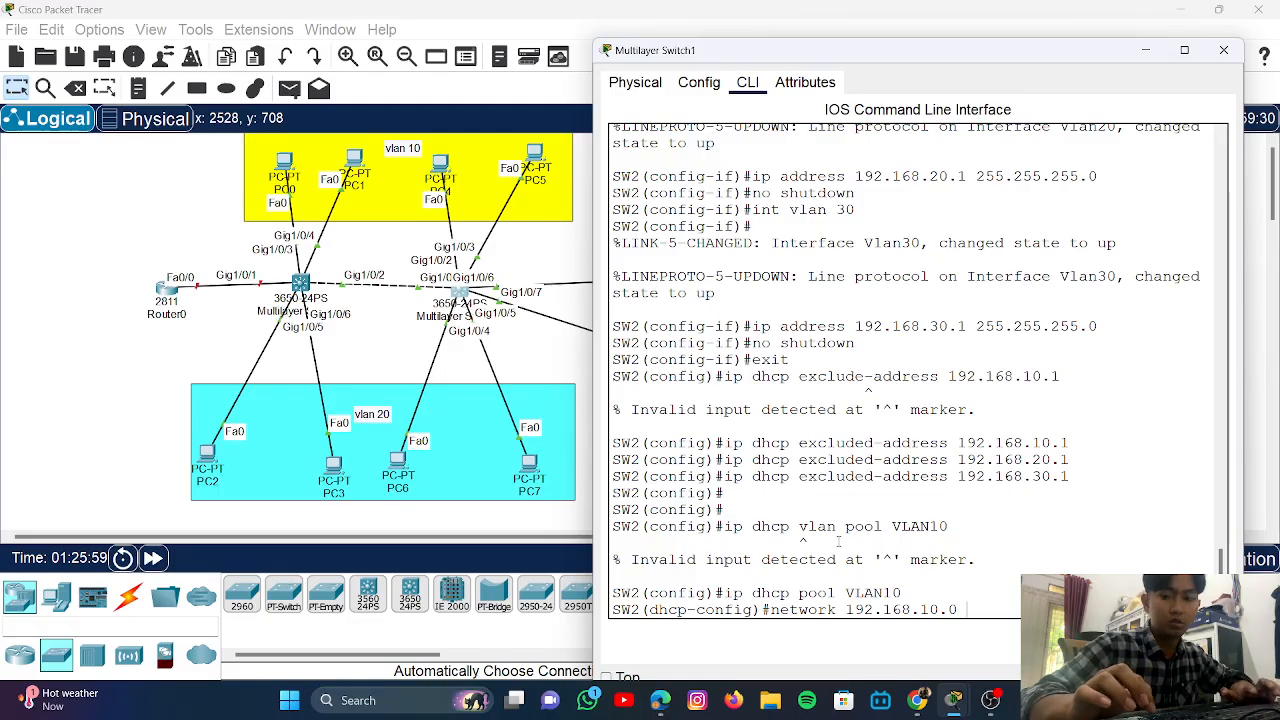
type("255.")
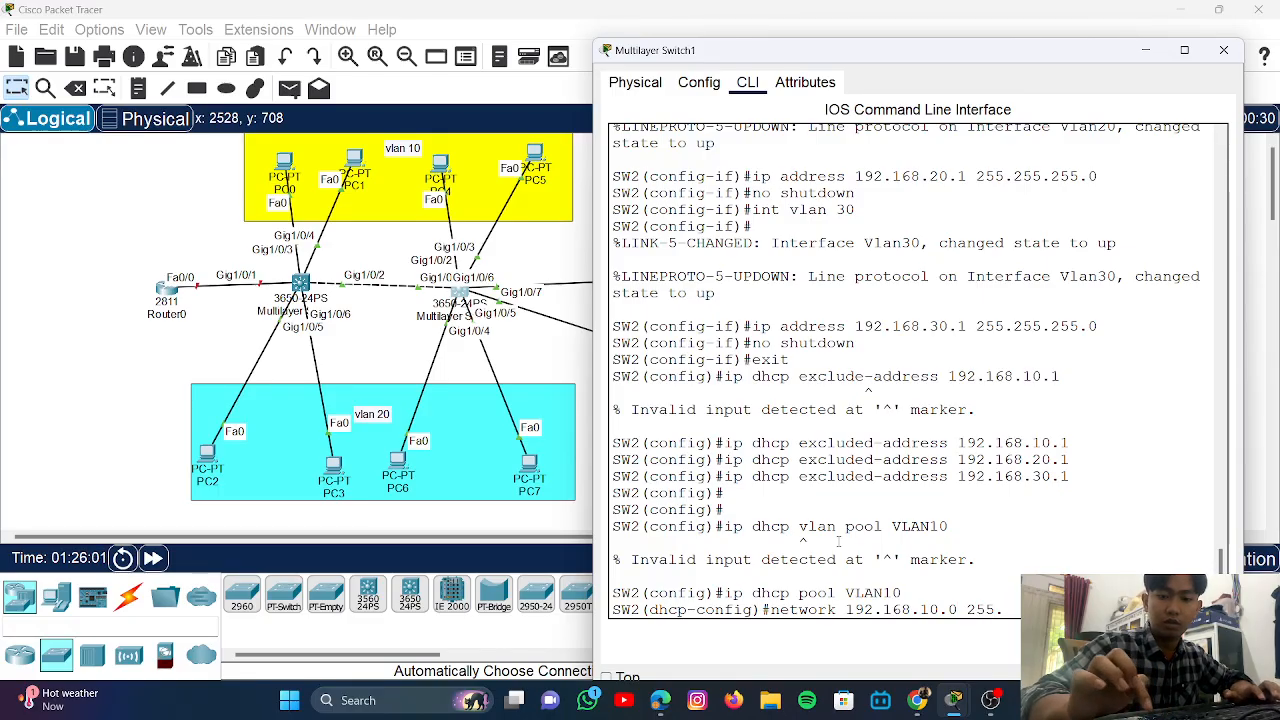
type("25")
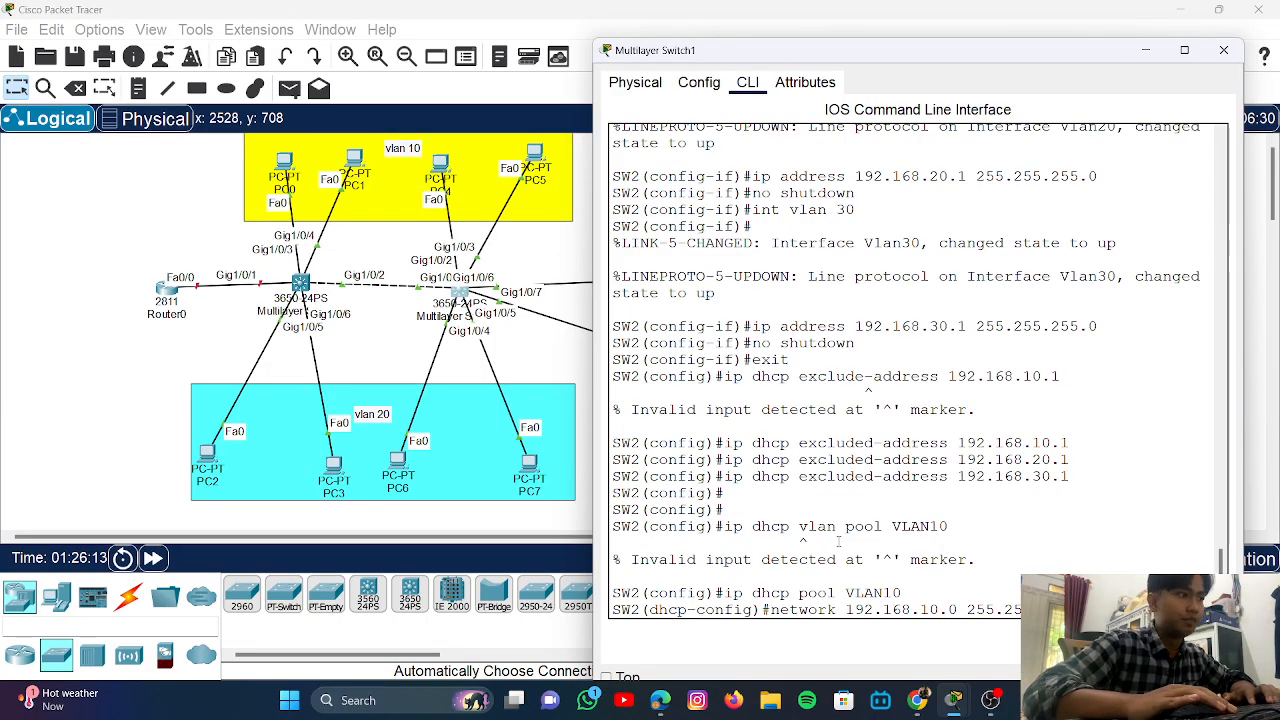
key("Return")
type("defa")
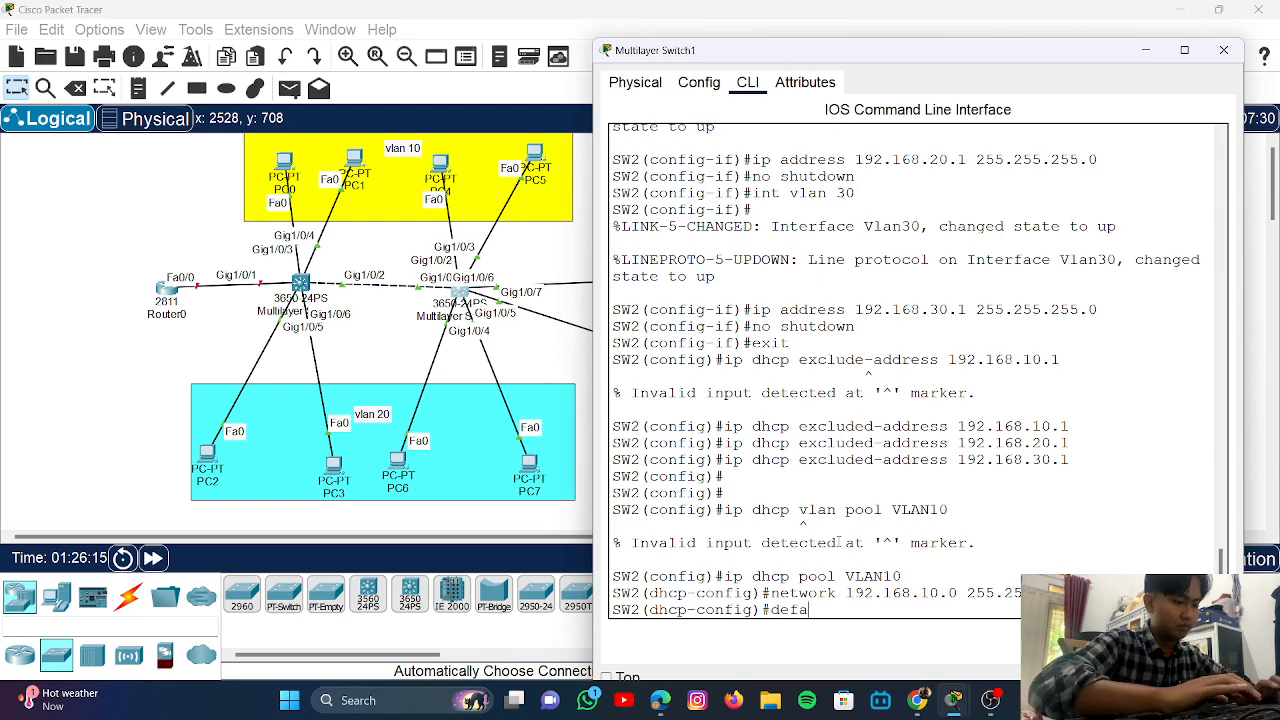
type("ult")
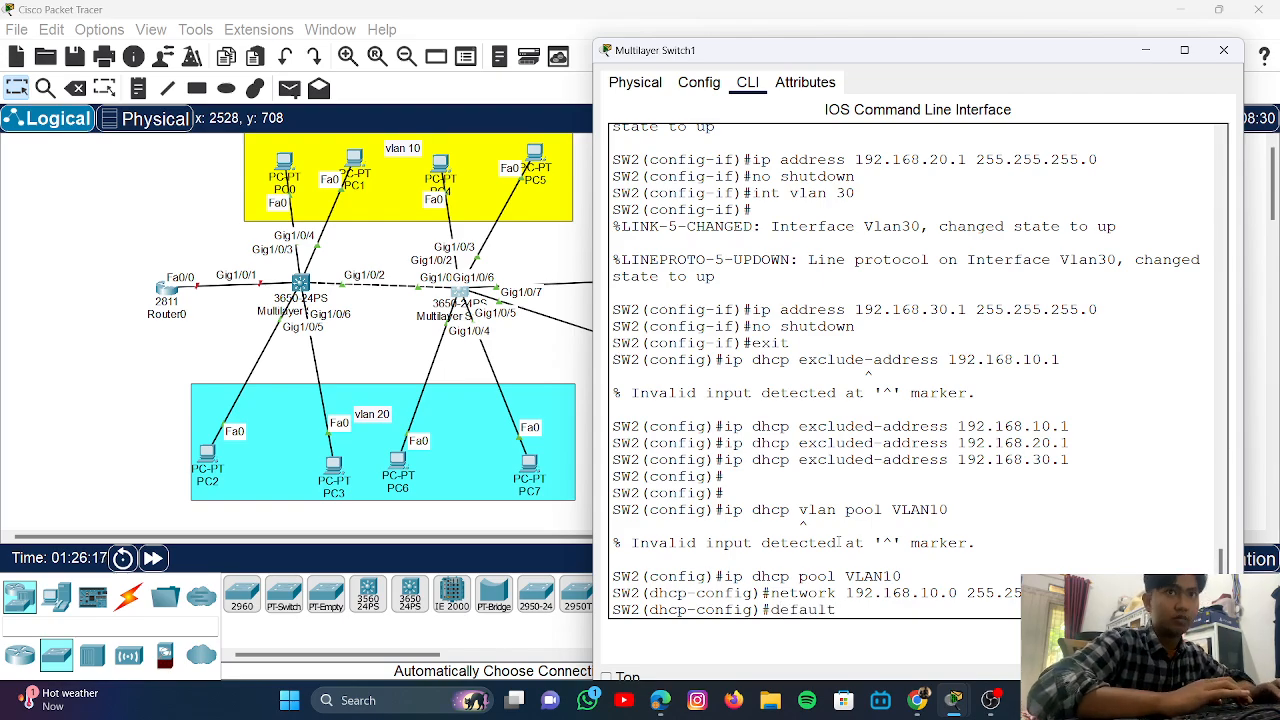
type("-router")
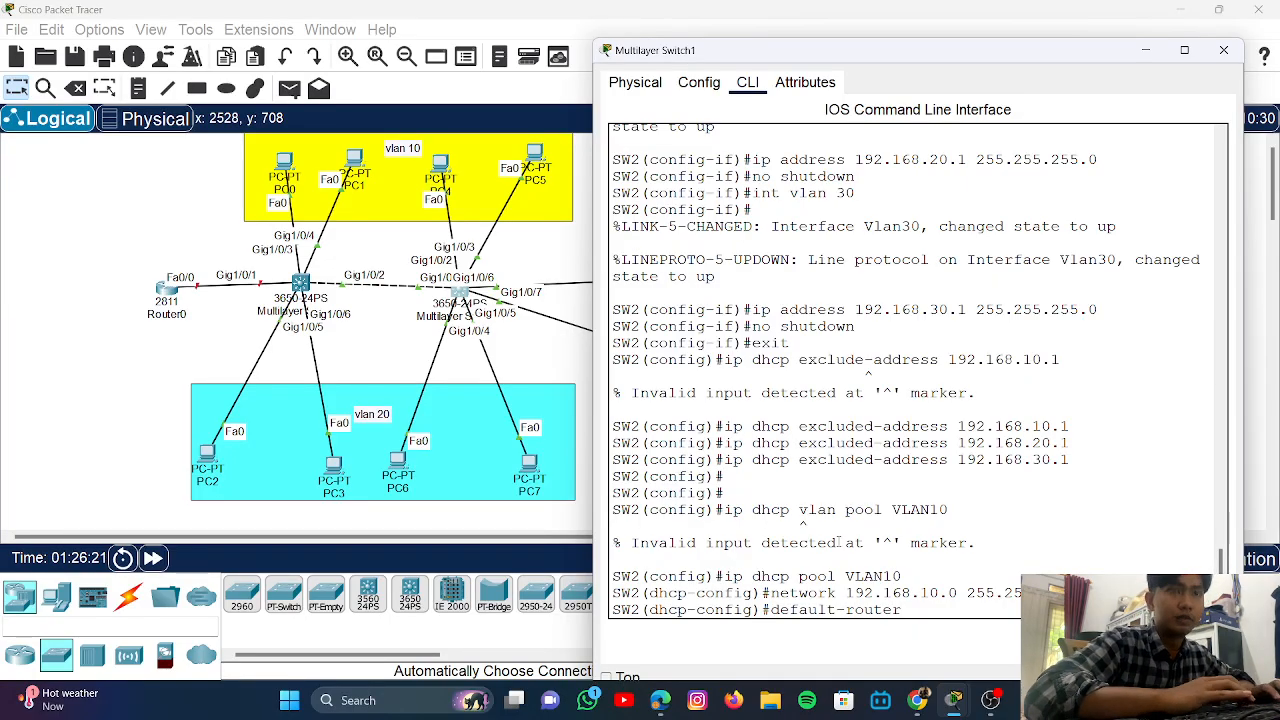
type(" 1")
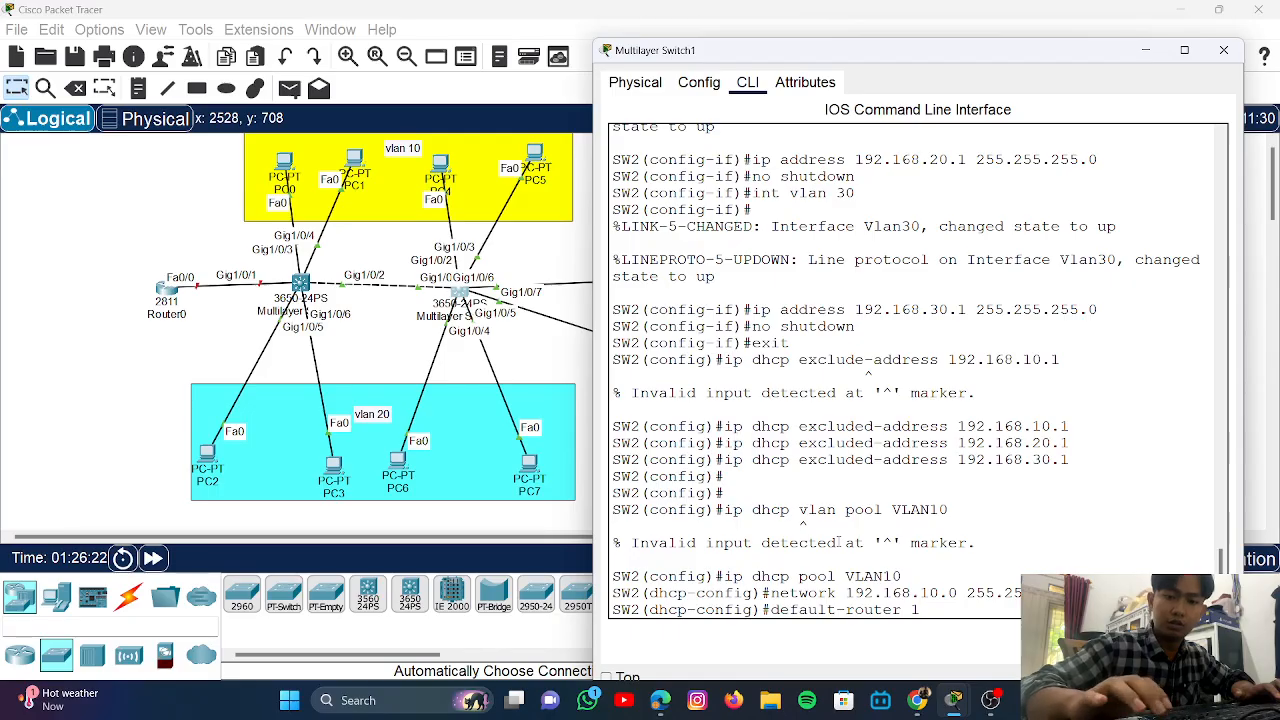
type("92.168")
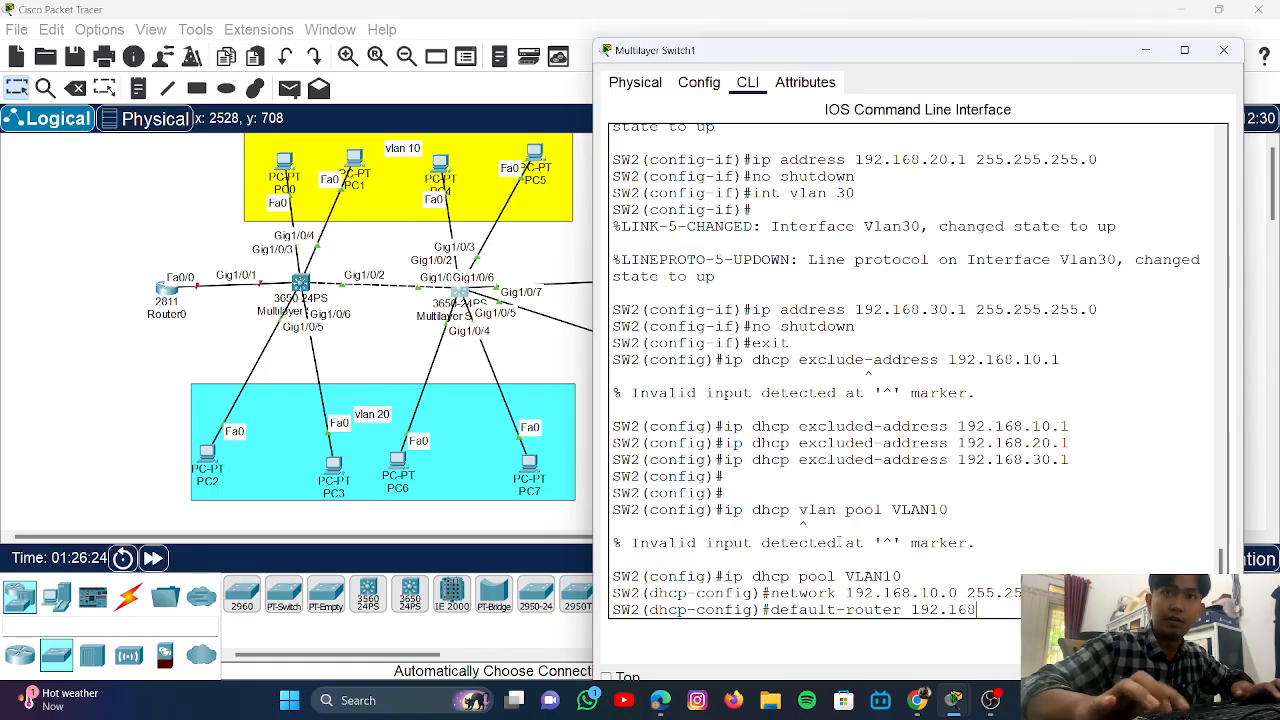
type(".10.")
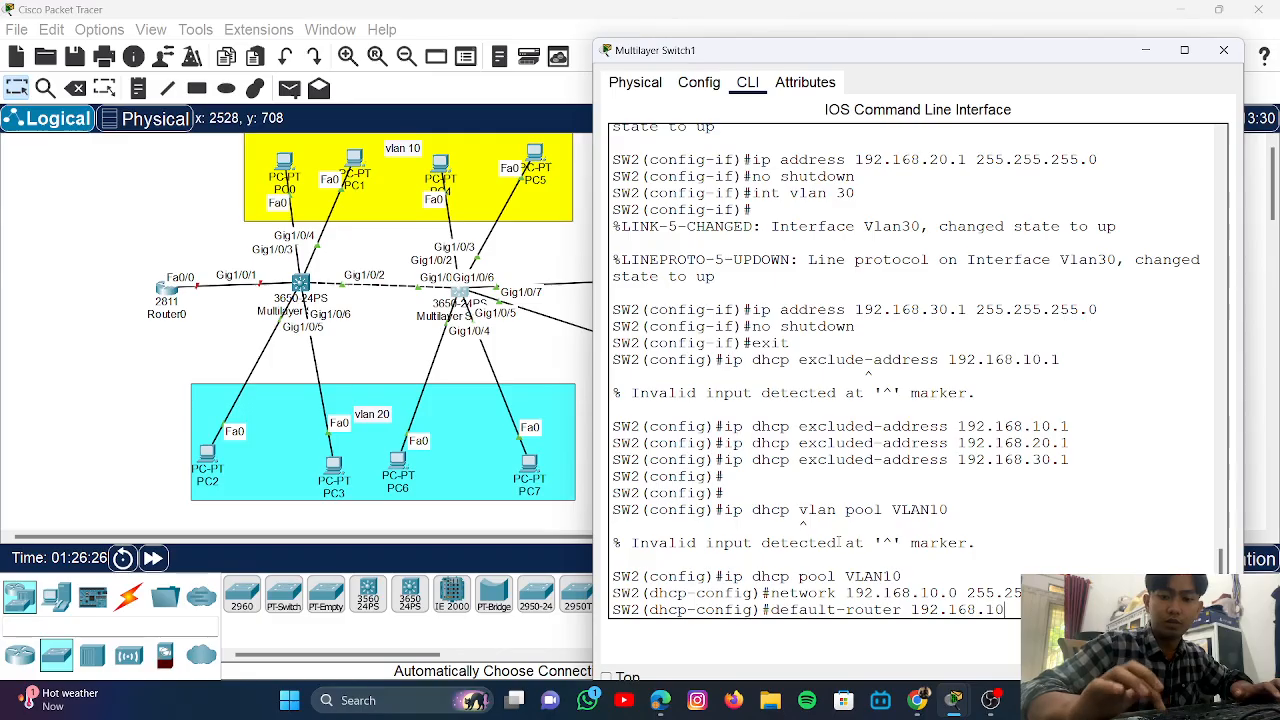
type("1")
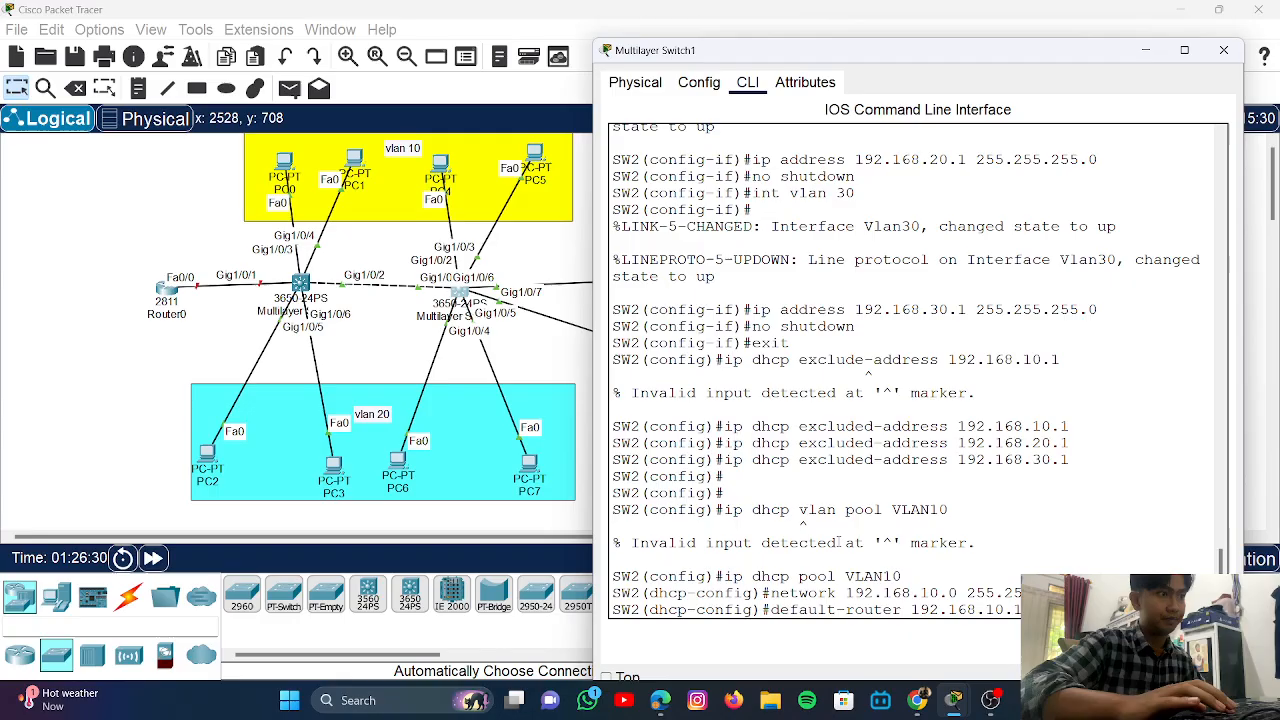
key("Return")
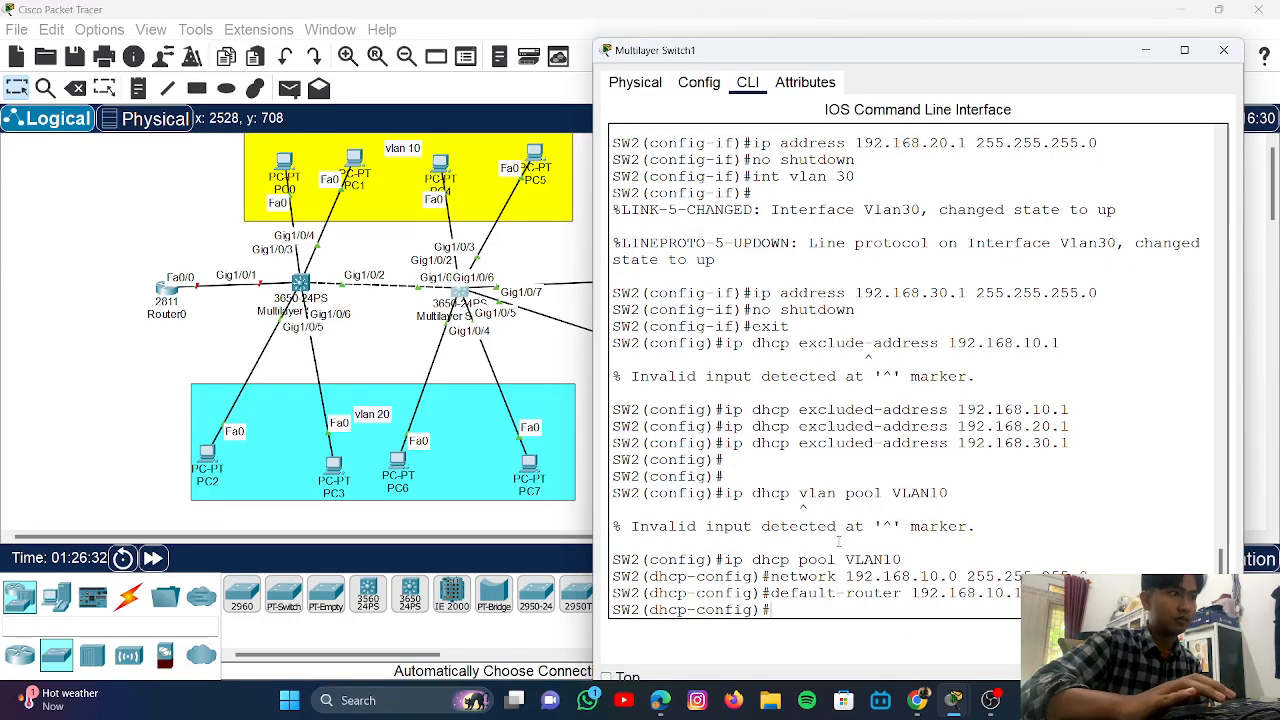
- Create DHCP pool VLAN20 with network 192.168.20.0 and default router 192.168.20.1
type("ip dhcp pool VLAN10")
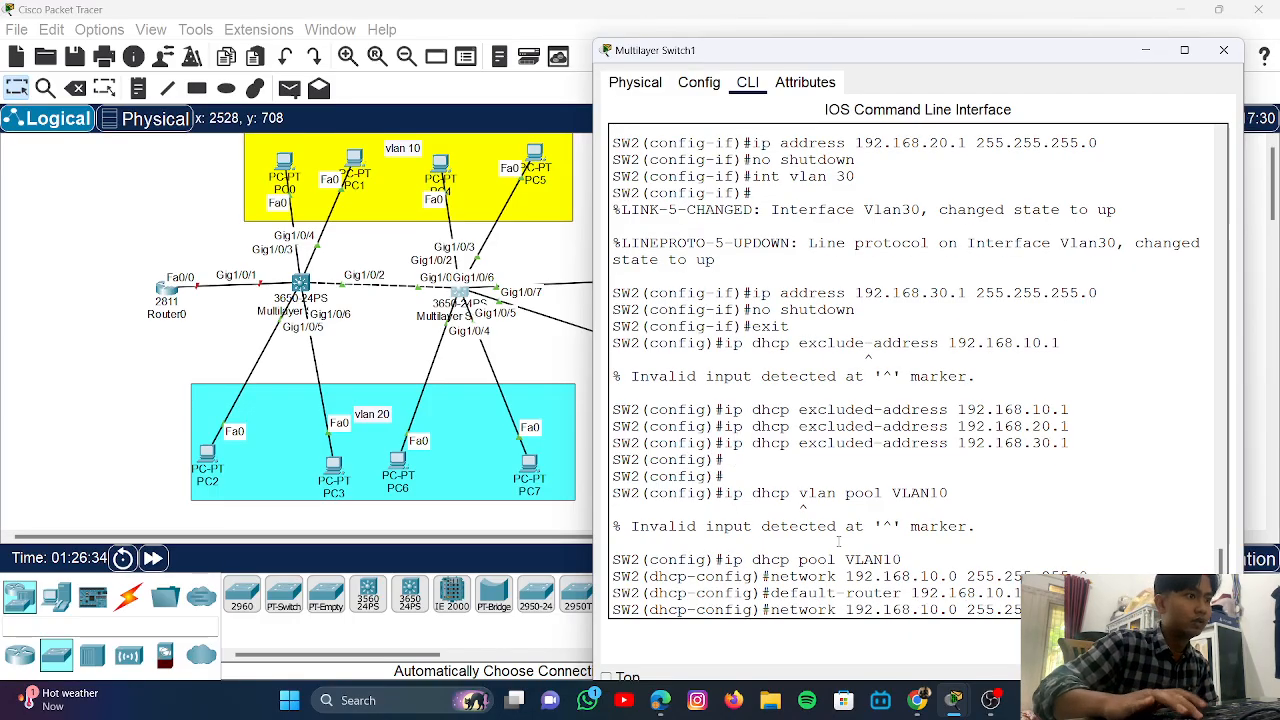
key("BackSpace")
key("BackSpace")
type("20")
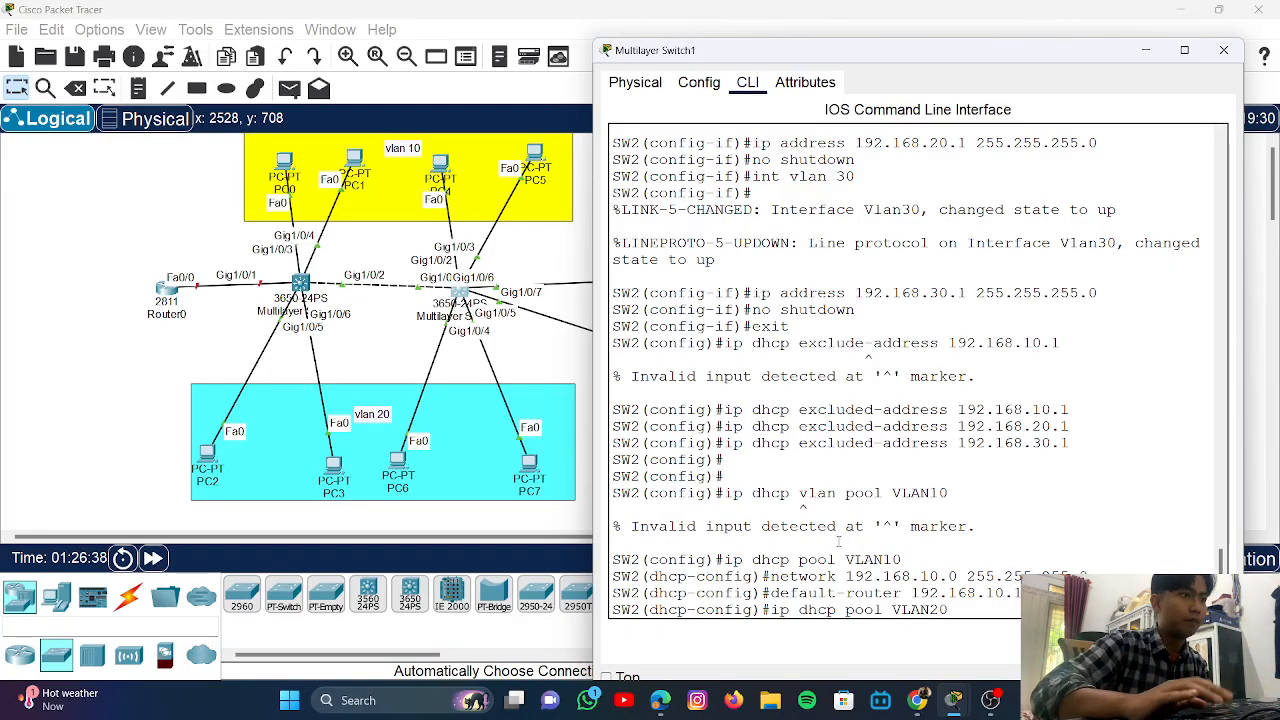
key("Return")
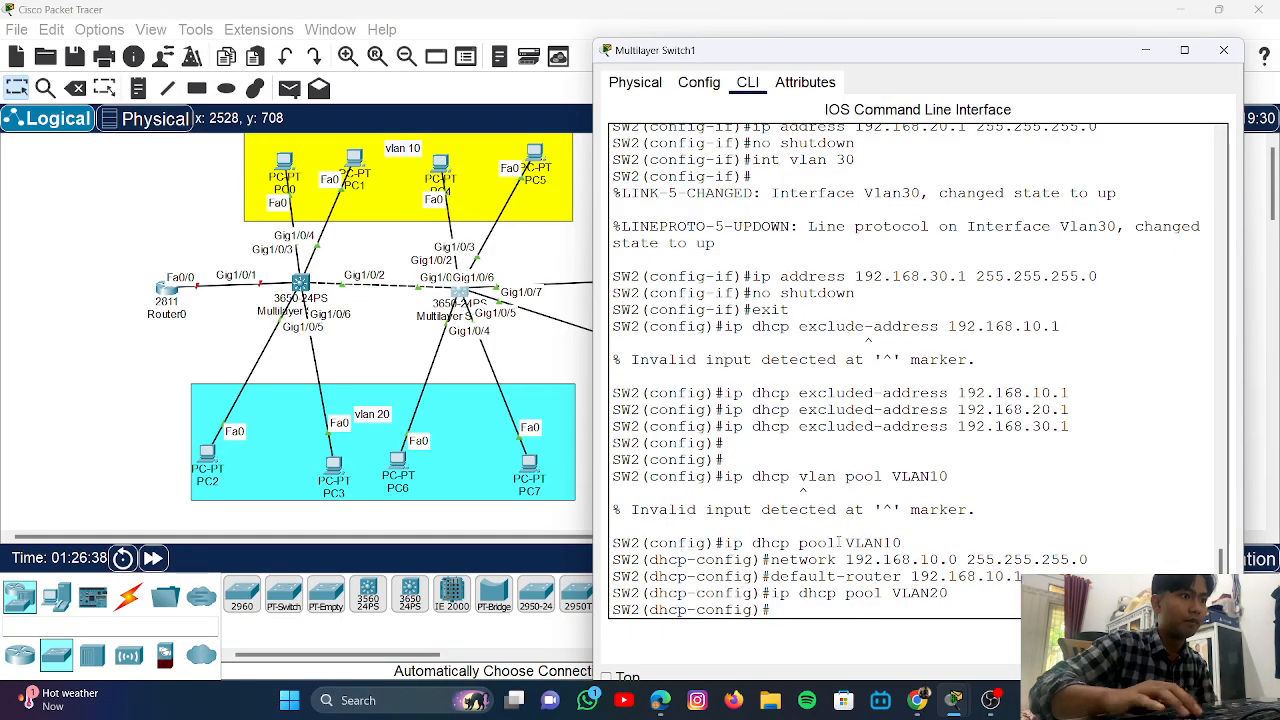
key("Up")
key("Up")
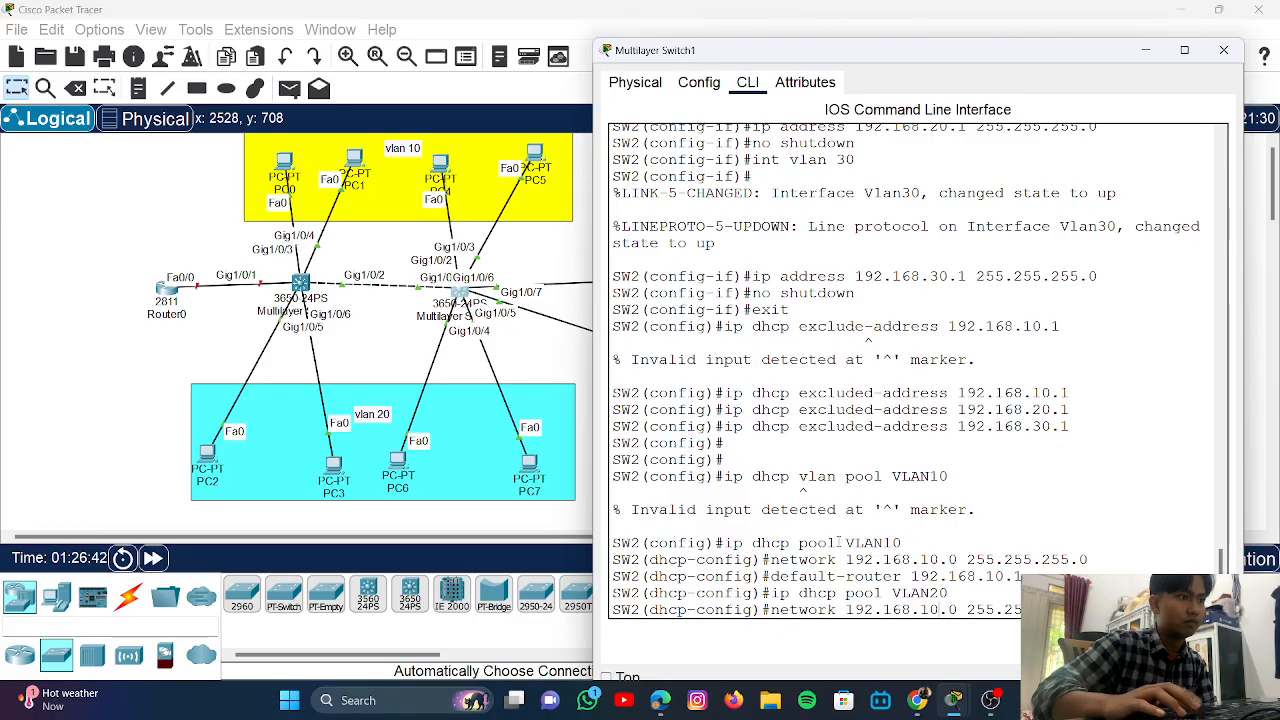
key("BackSpace")
type("2")
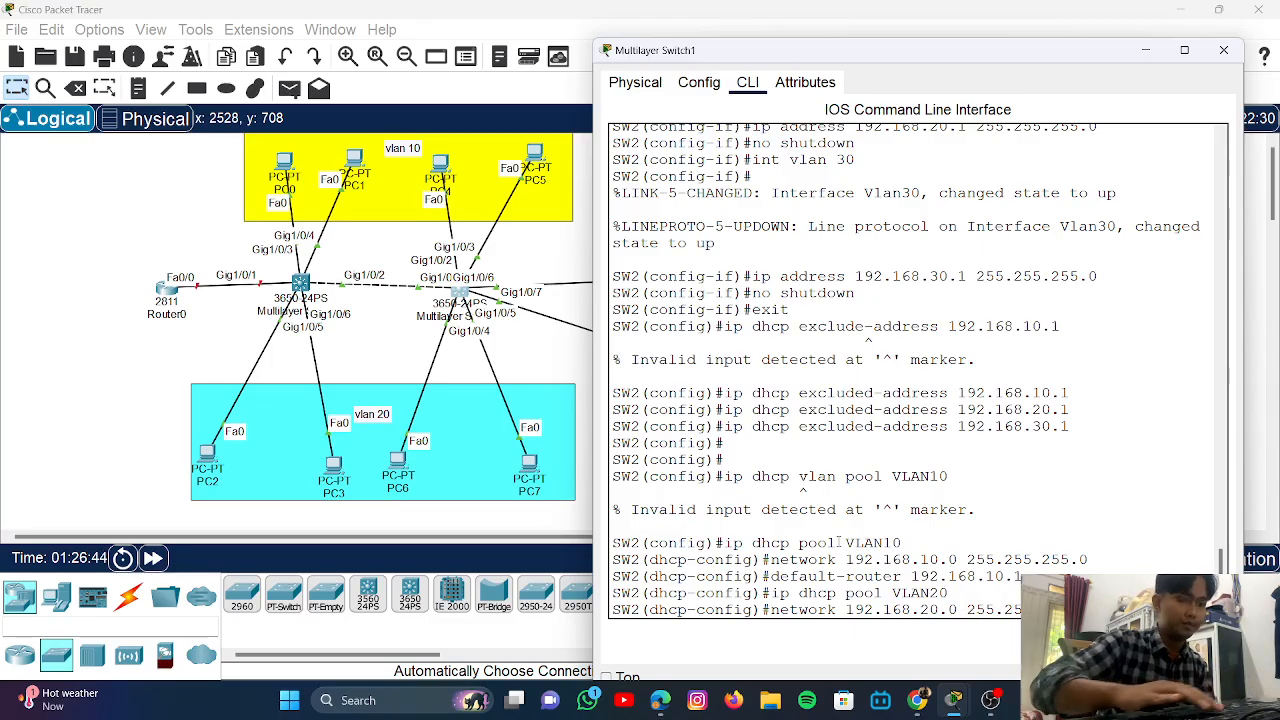
key("Return")
key("Up")
key("Up")
key("Up")
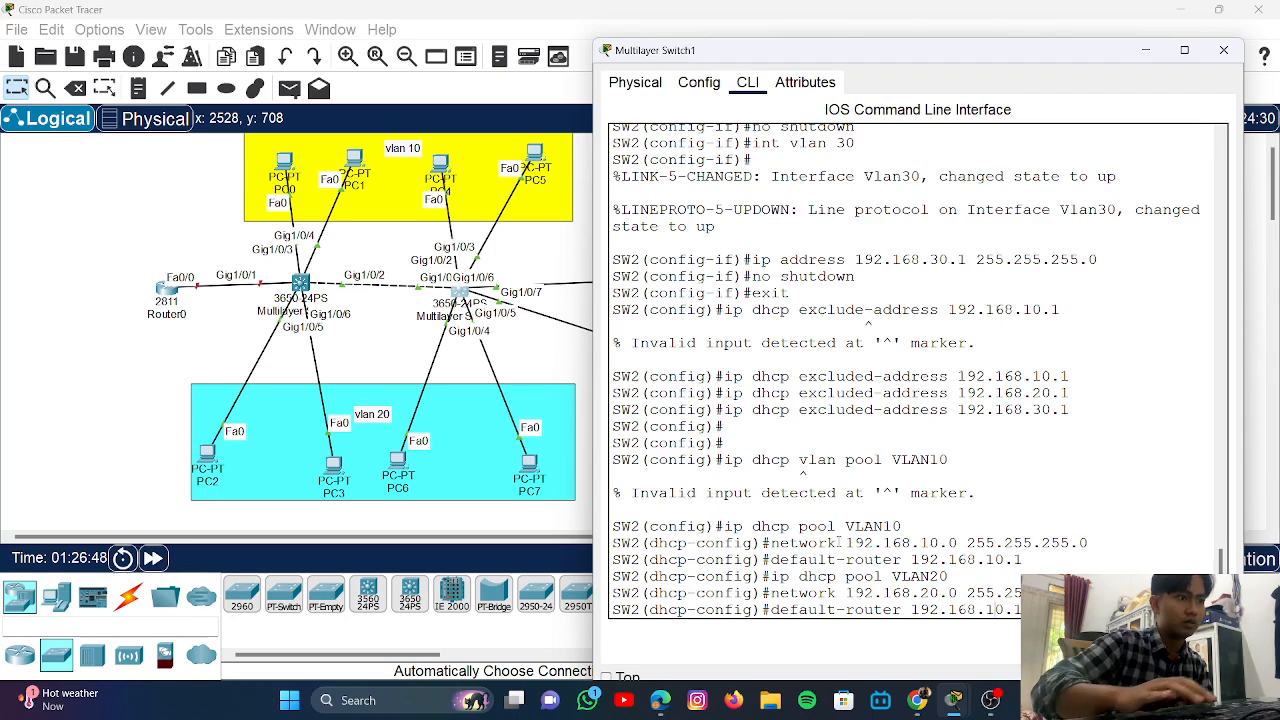
key("Left")
key("Left")
key("Left")
key("BackSpace")
type("2")
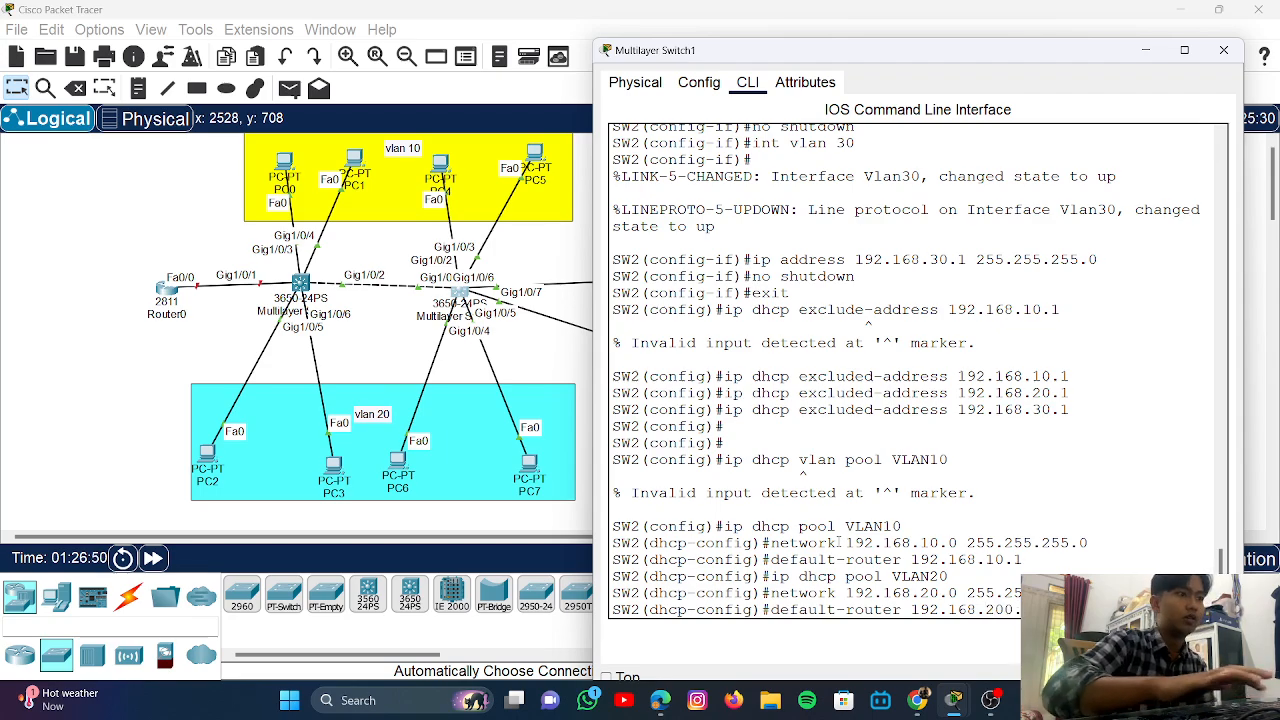
key("Return")
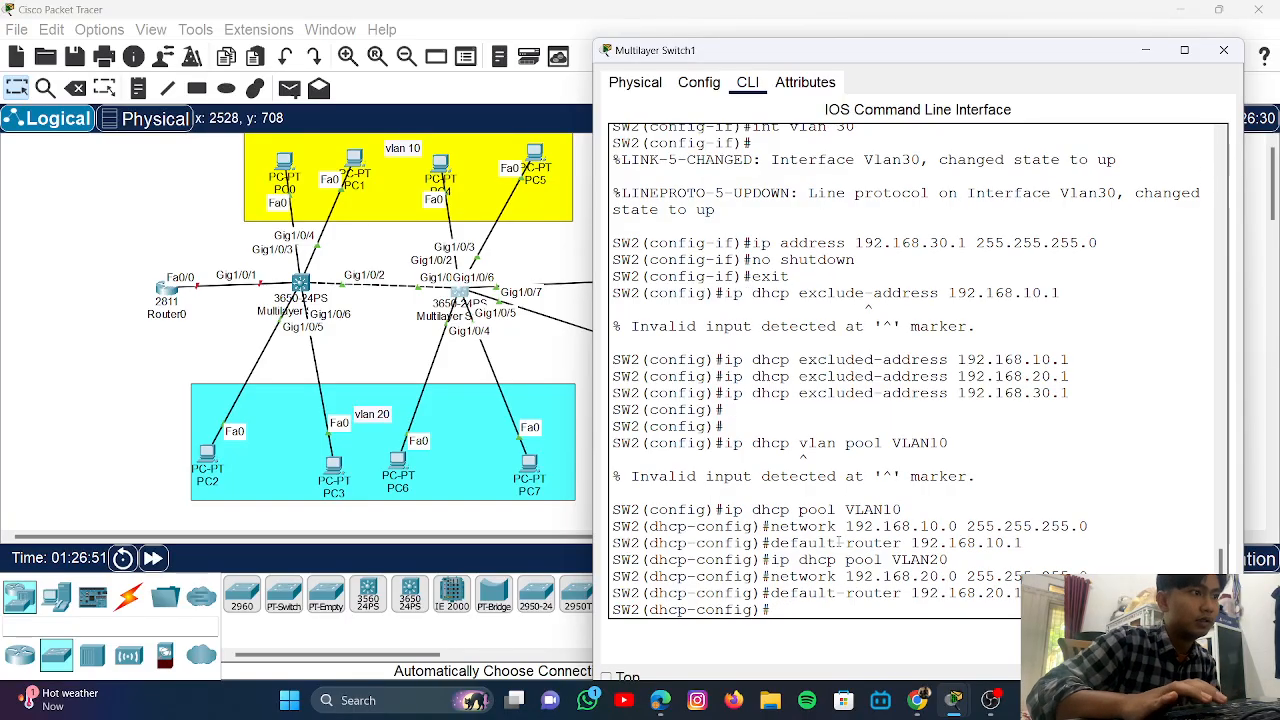
- Create DHCP pool VLAN30 with network 192.168.30.0 and default router 192.168.30.1
key("Up")
key("Up")
key("Up")
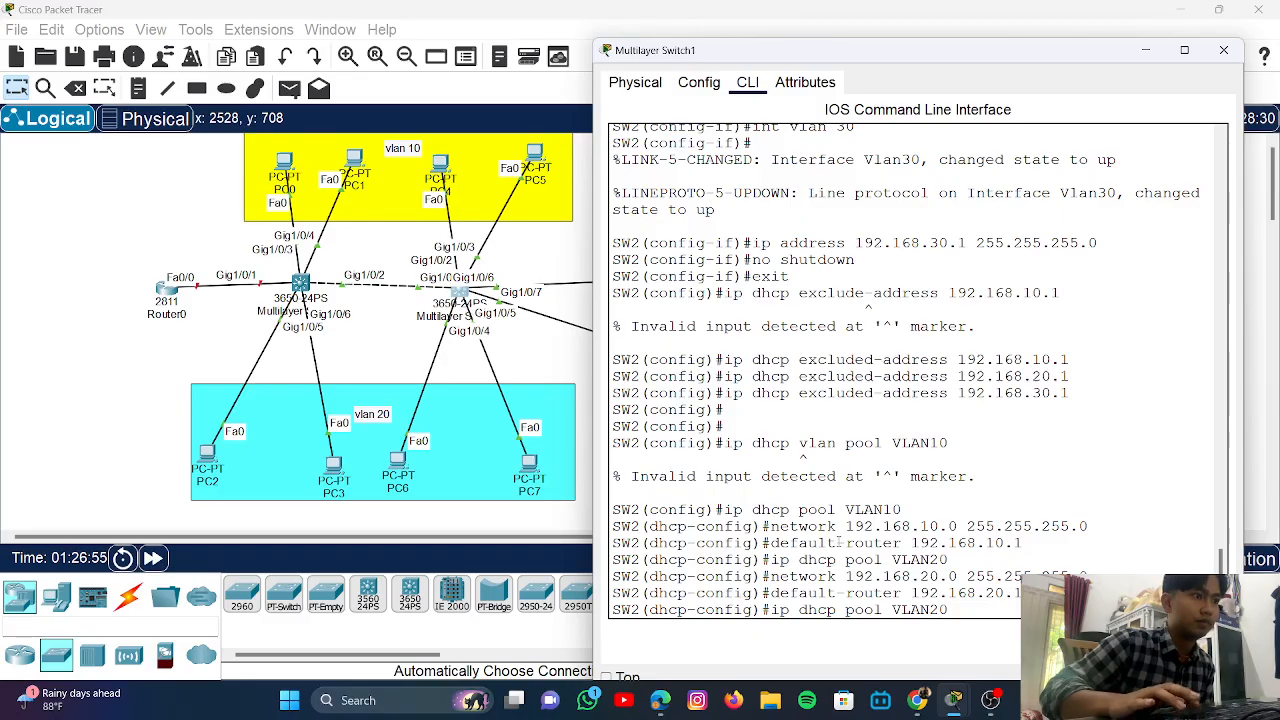
key("Left")
key("BackSpace")
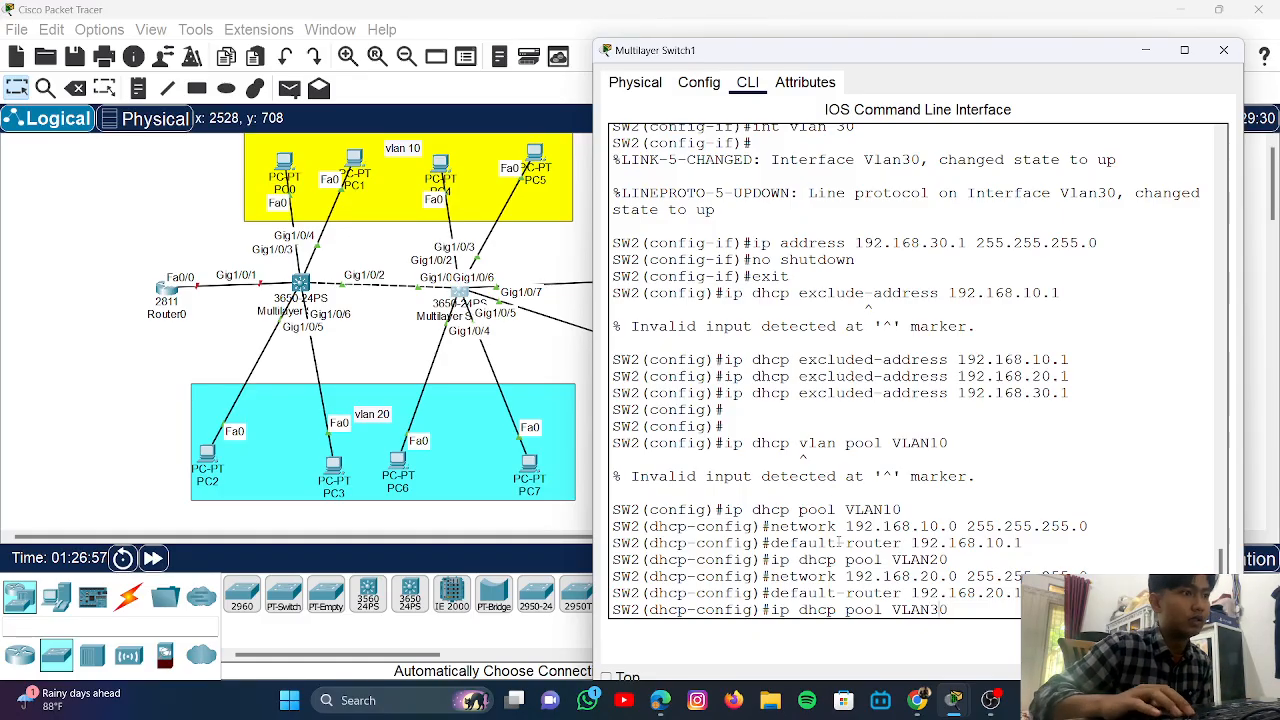
key("Return")
key("Up")
key("Up")
key("Up")
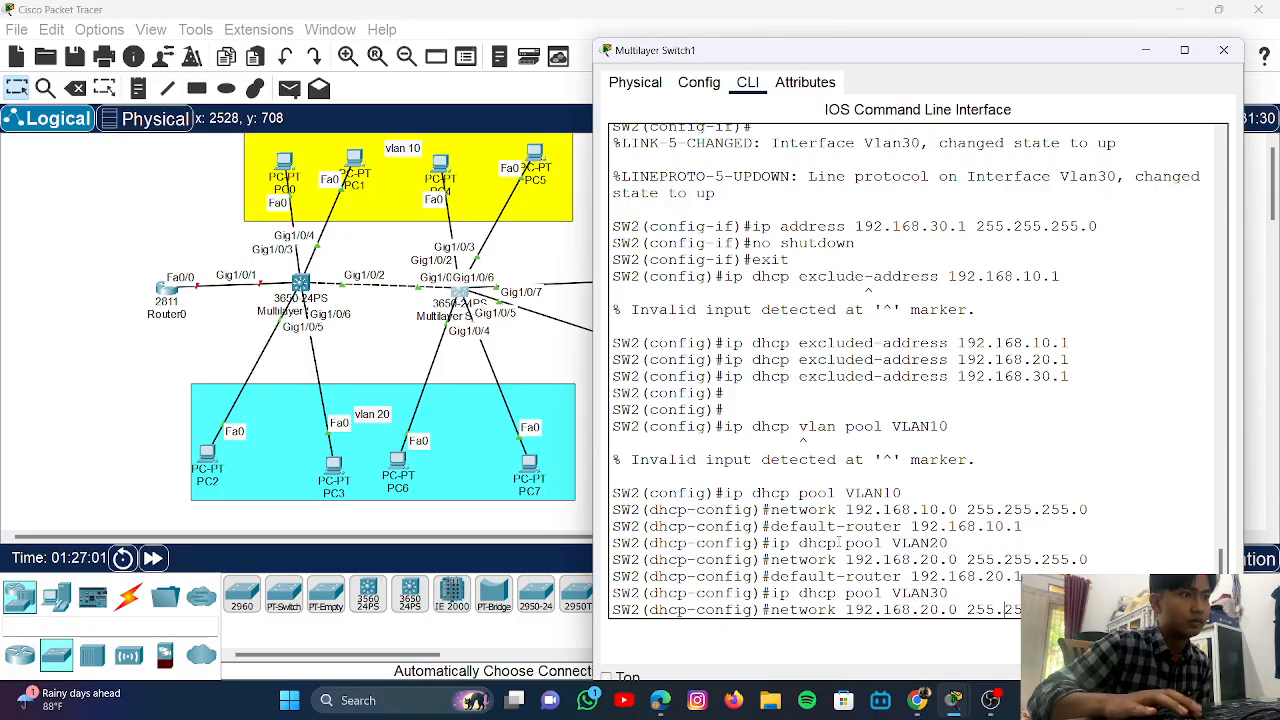
key("Left")
key("Left")
key("Left")
key("Left")
key("Left")
key("Left")
key("Left")
key("Left")
key("Left")
key("Left")
key("Left")
key("Left")
key("Left")
key("Left")
key("Left")
key("Left")
key("Left")
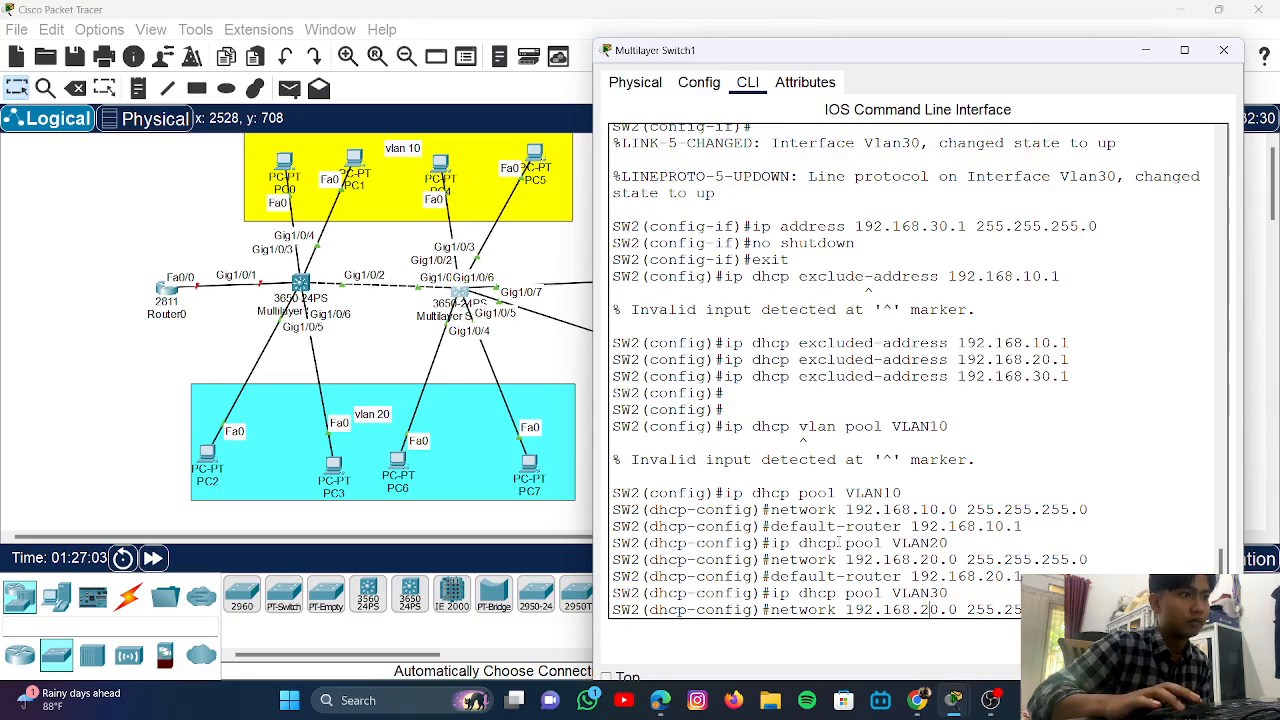
key("BackSpace")
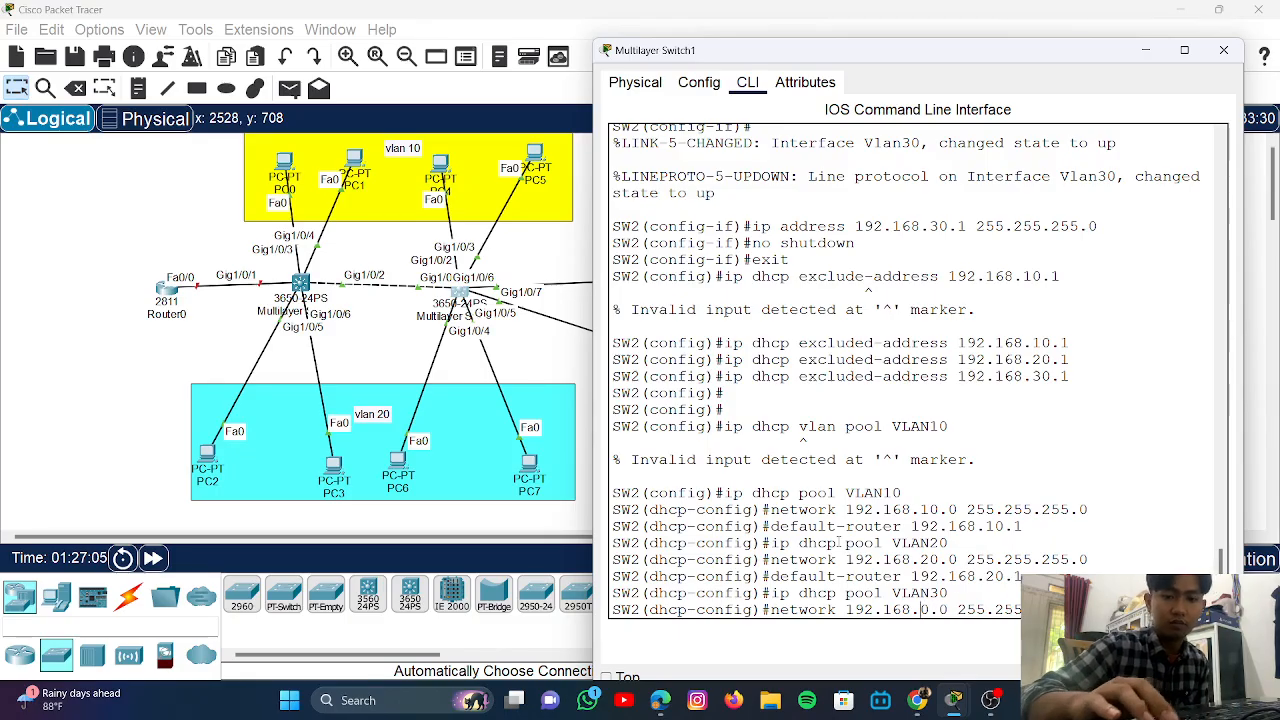
type("3")
key("Return")
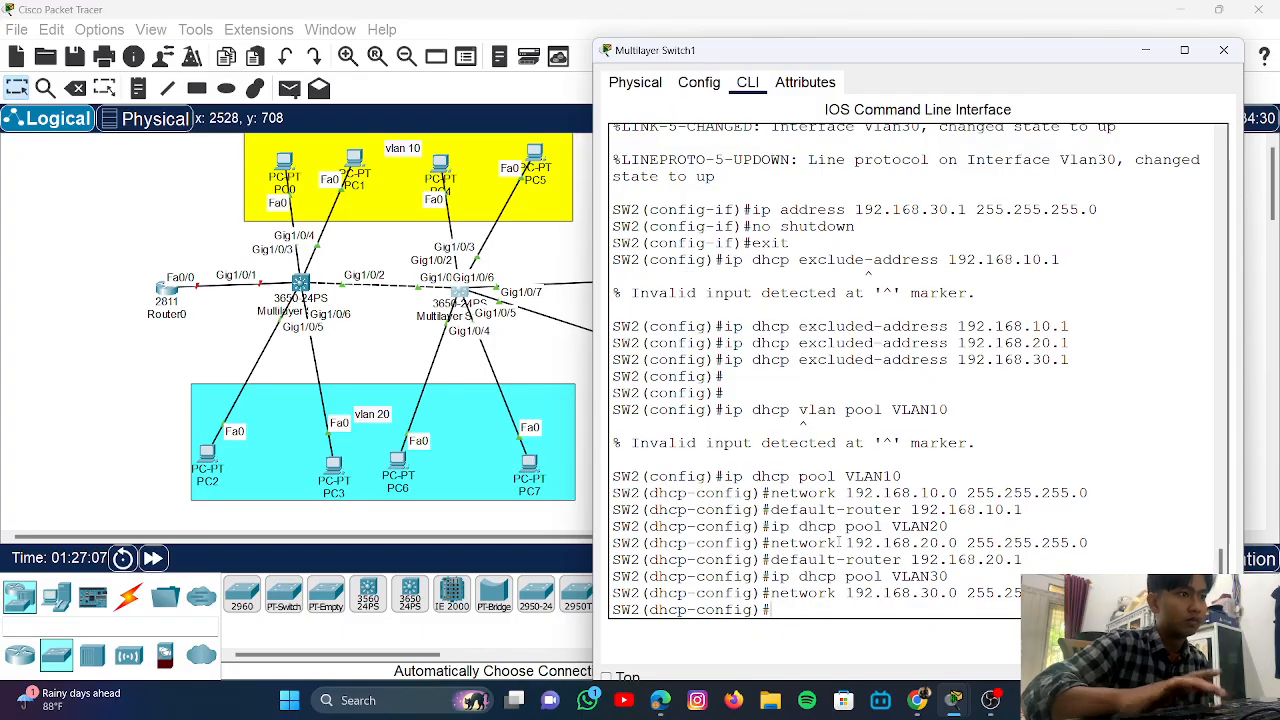
key("Up")
key("Up")
key("Up")
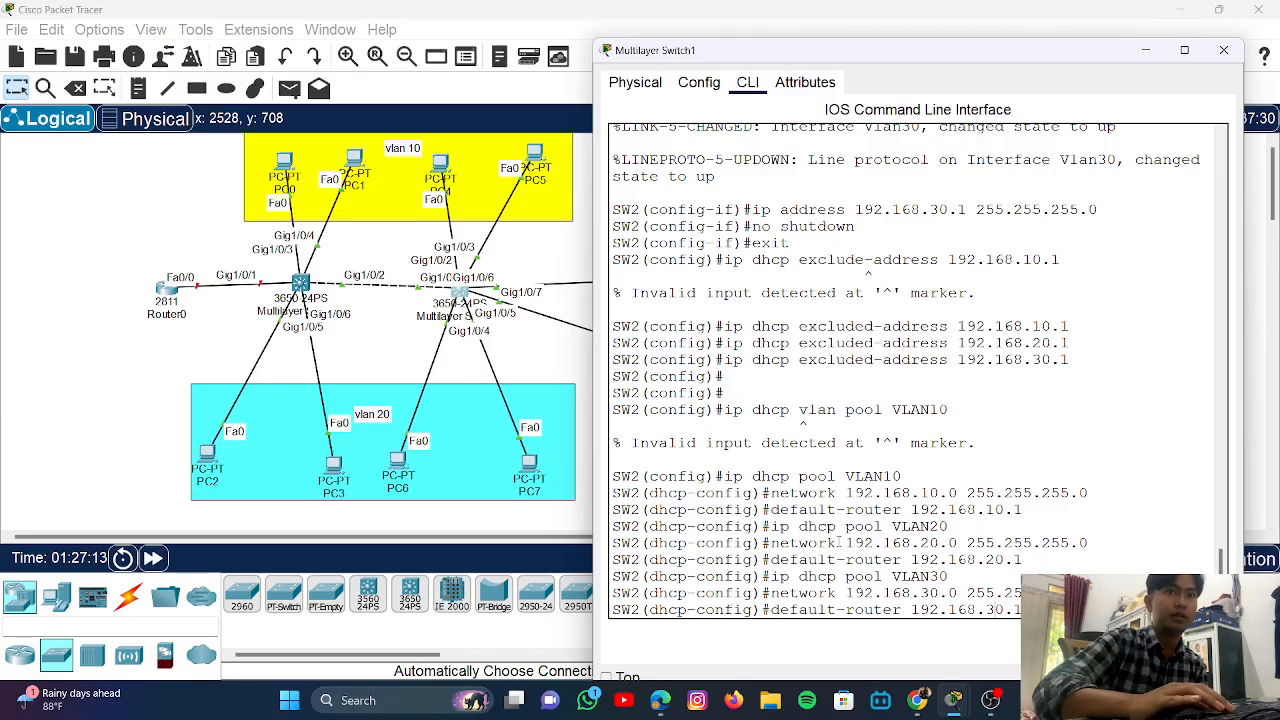
key("Return")
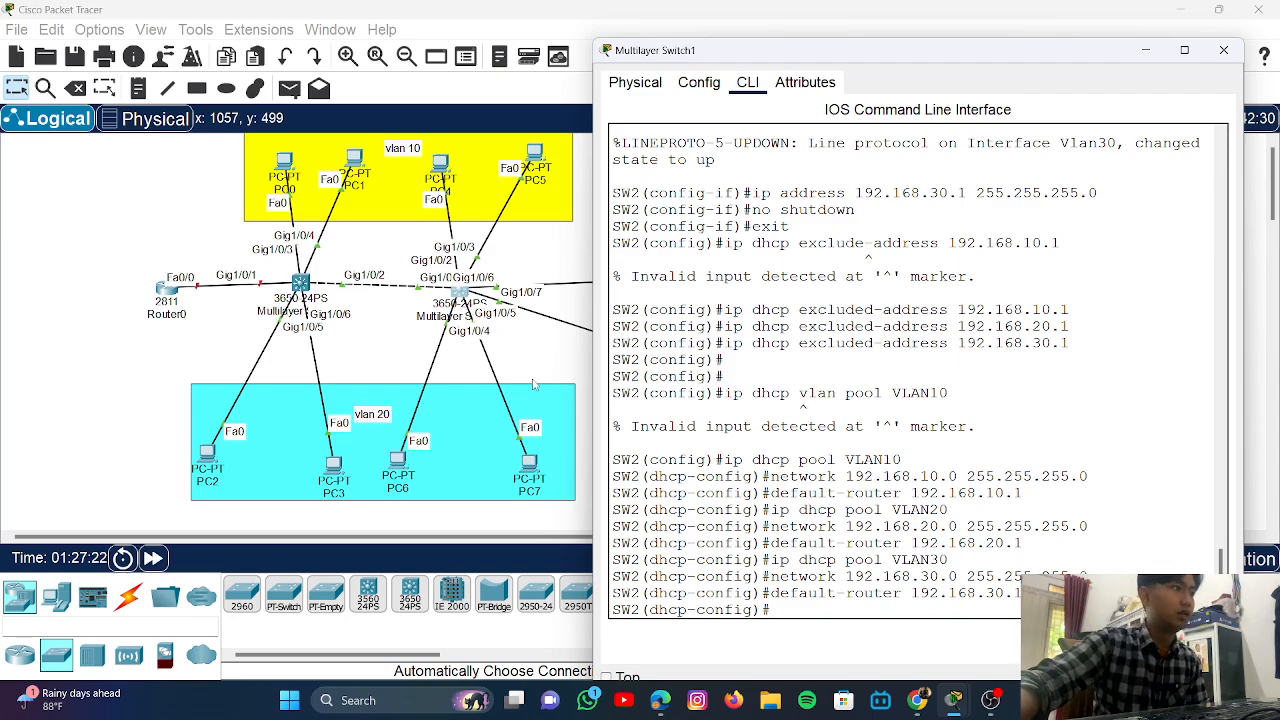
- Switch PC0's IP Configuration to DHCP so it receives 192.168.10.2
left_click(530, 365)
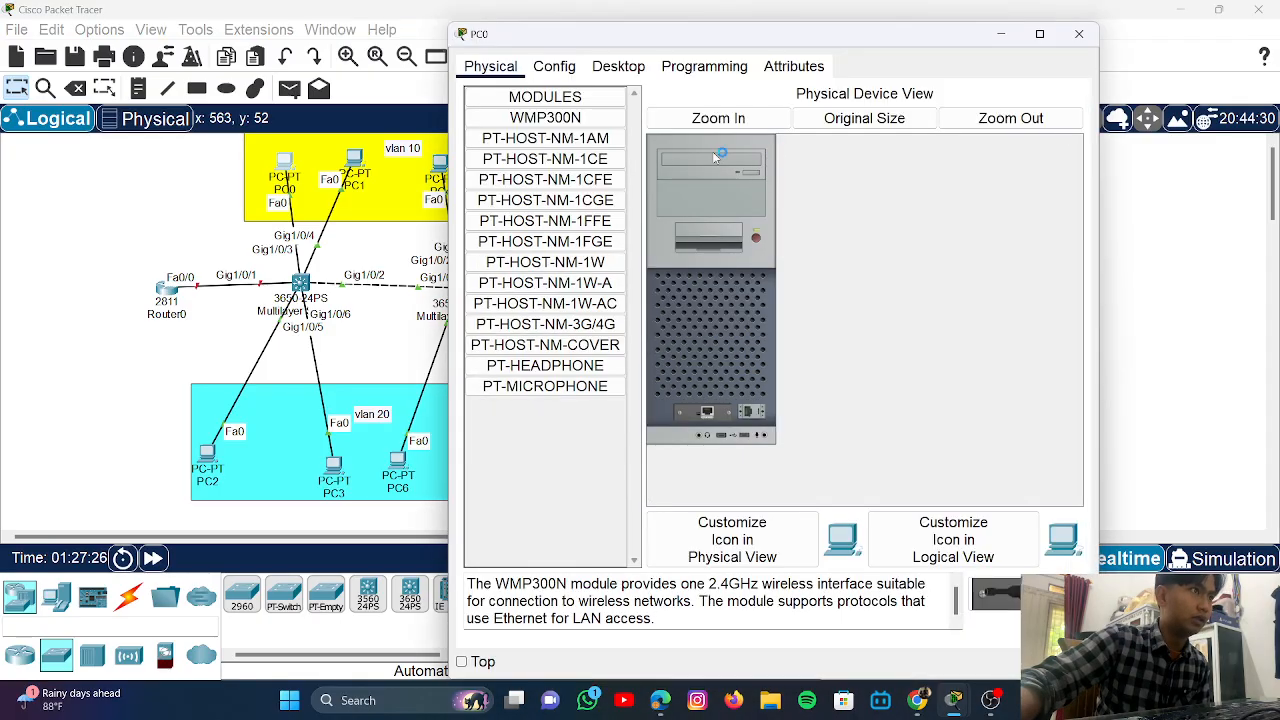
left_click(606, 70)
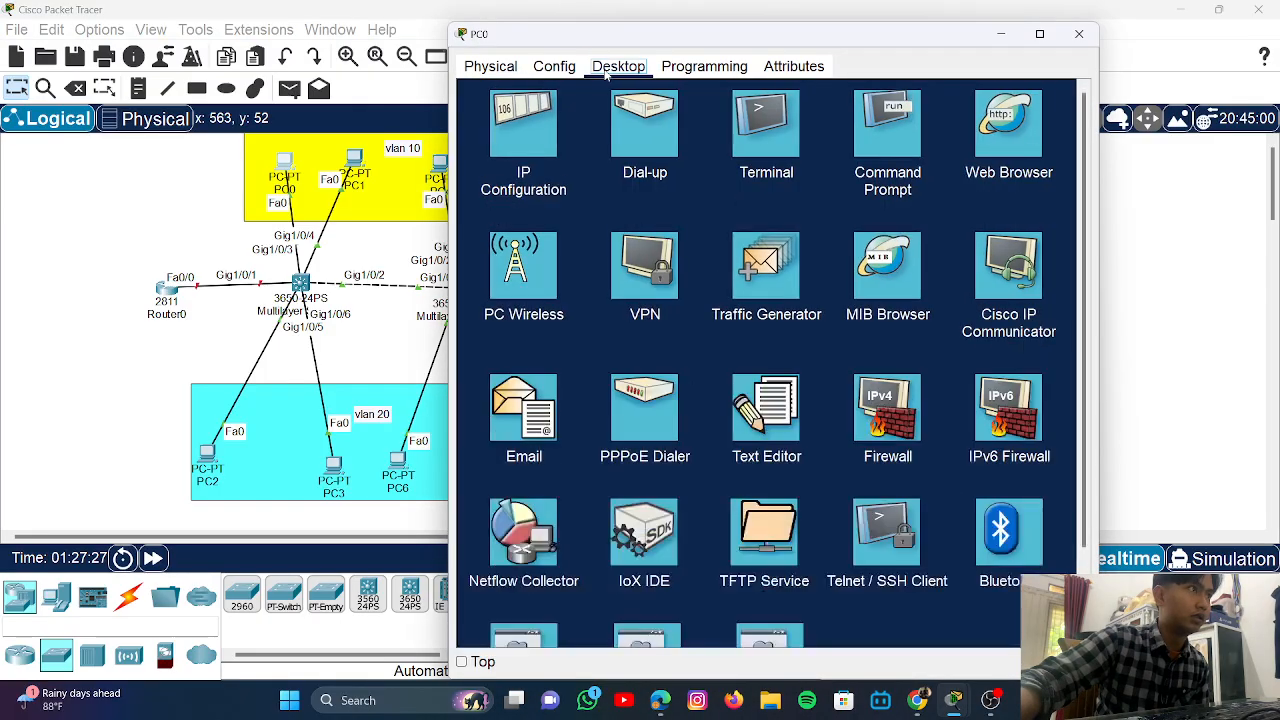
left_click(507, 146)
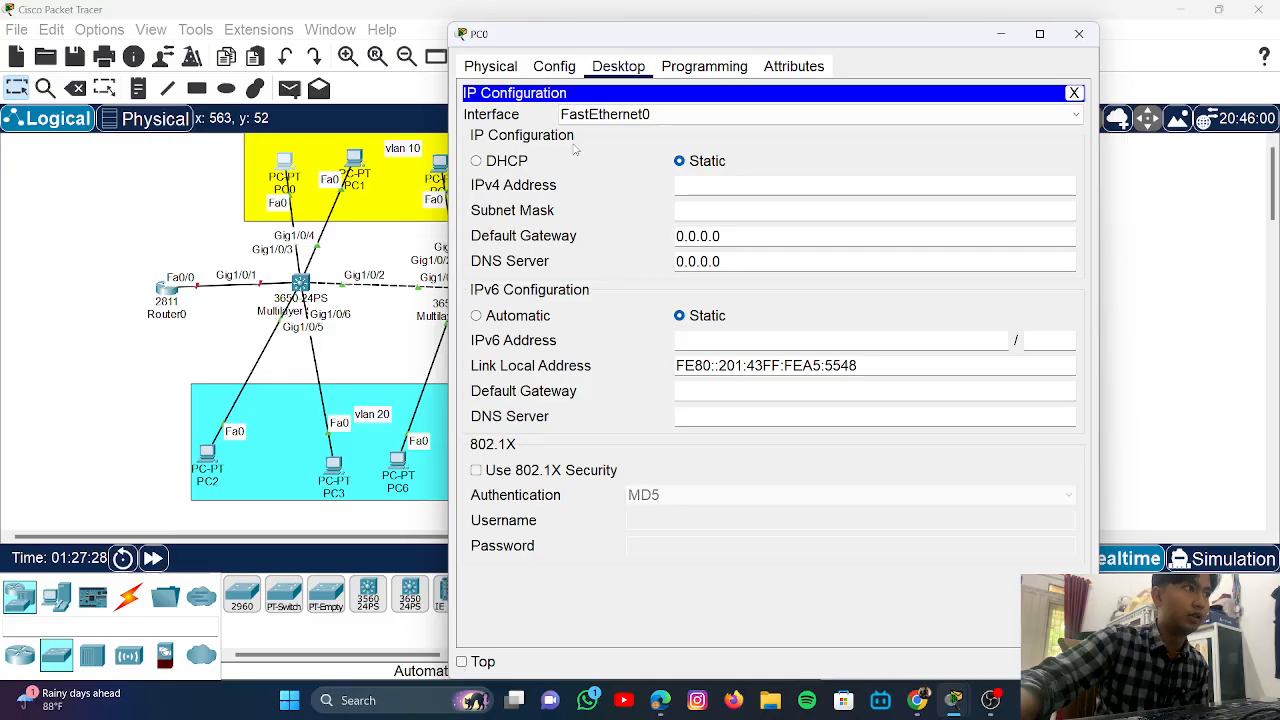
left_click(478, 161)
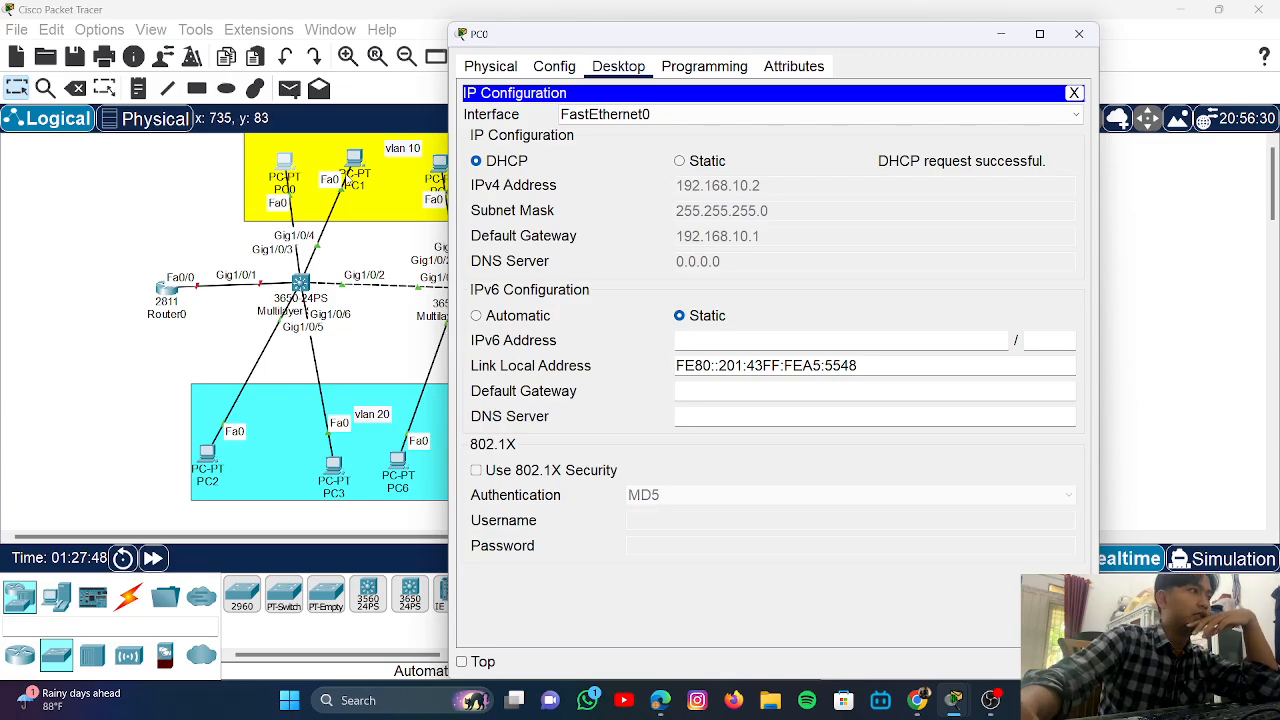
- Set PC1 to DHCP so it receives 192.168.10.3, then close its window
left_click(352, 160)
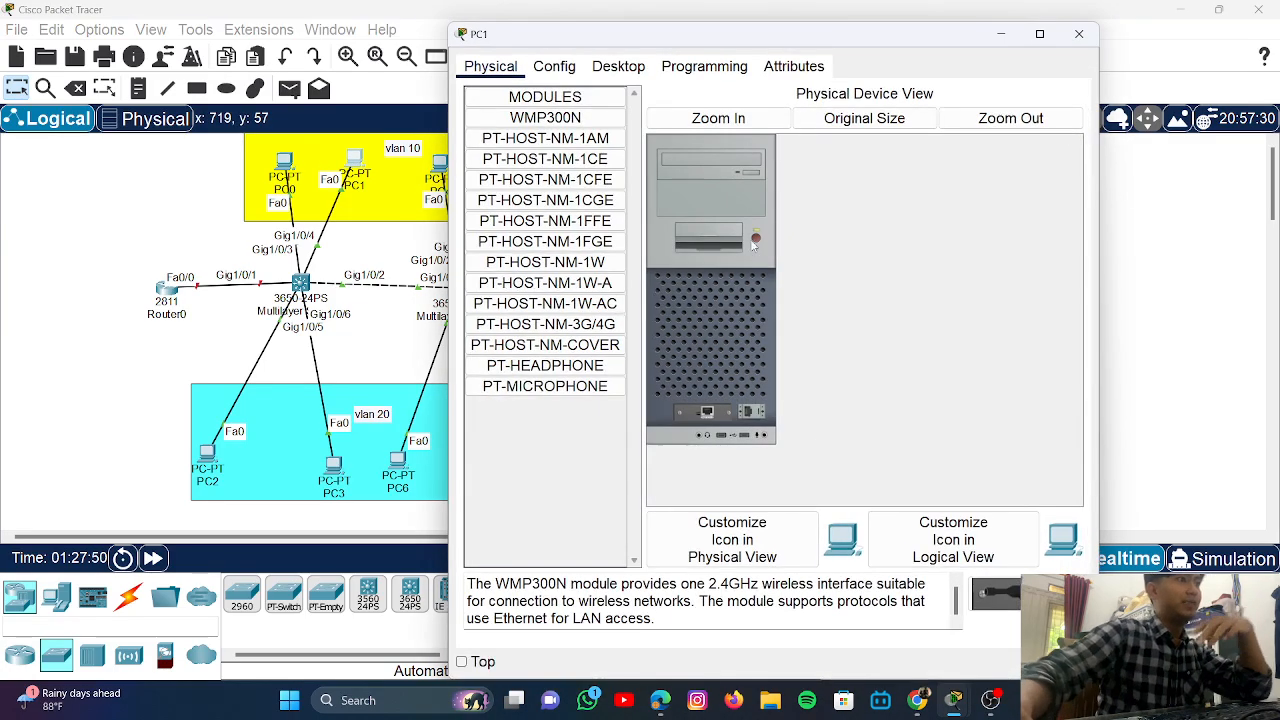
left_click(570, 66)
left_click(618, 66)
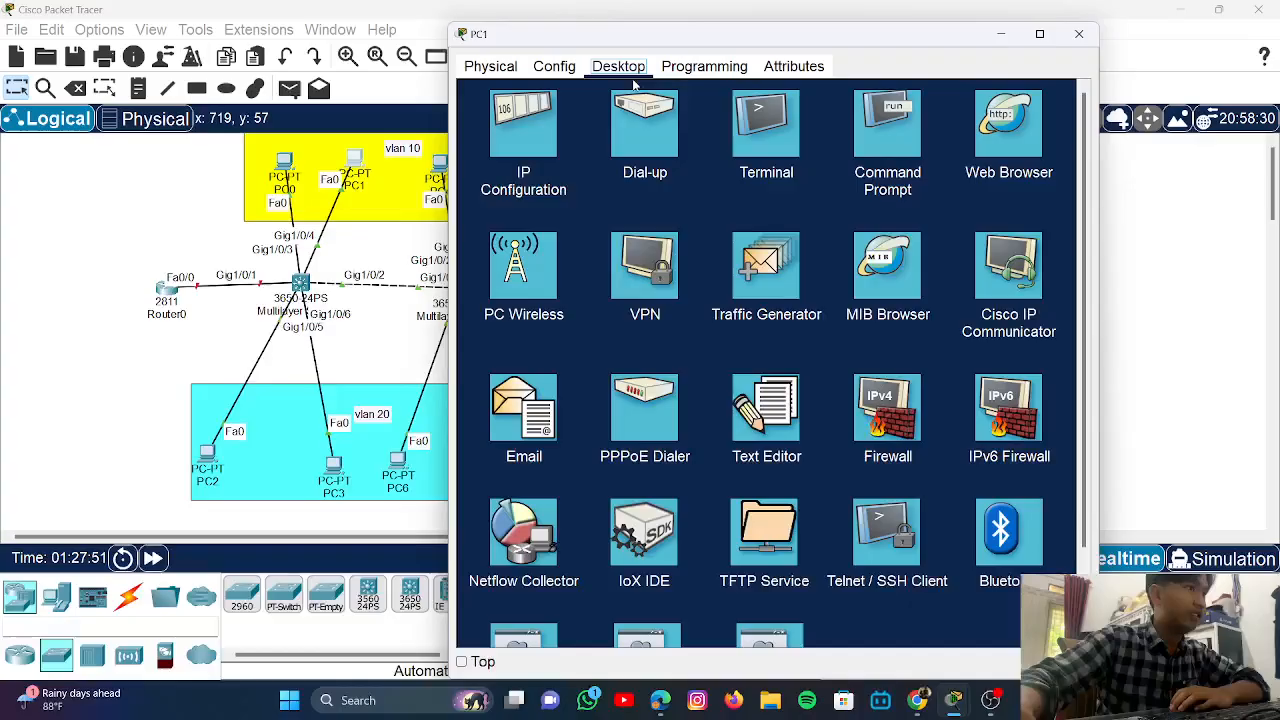
left_click(536, 116)
left_click(477, 161)
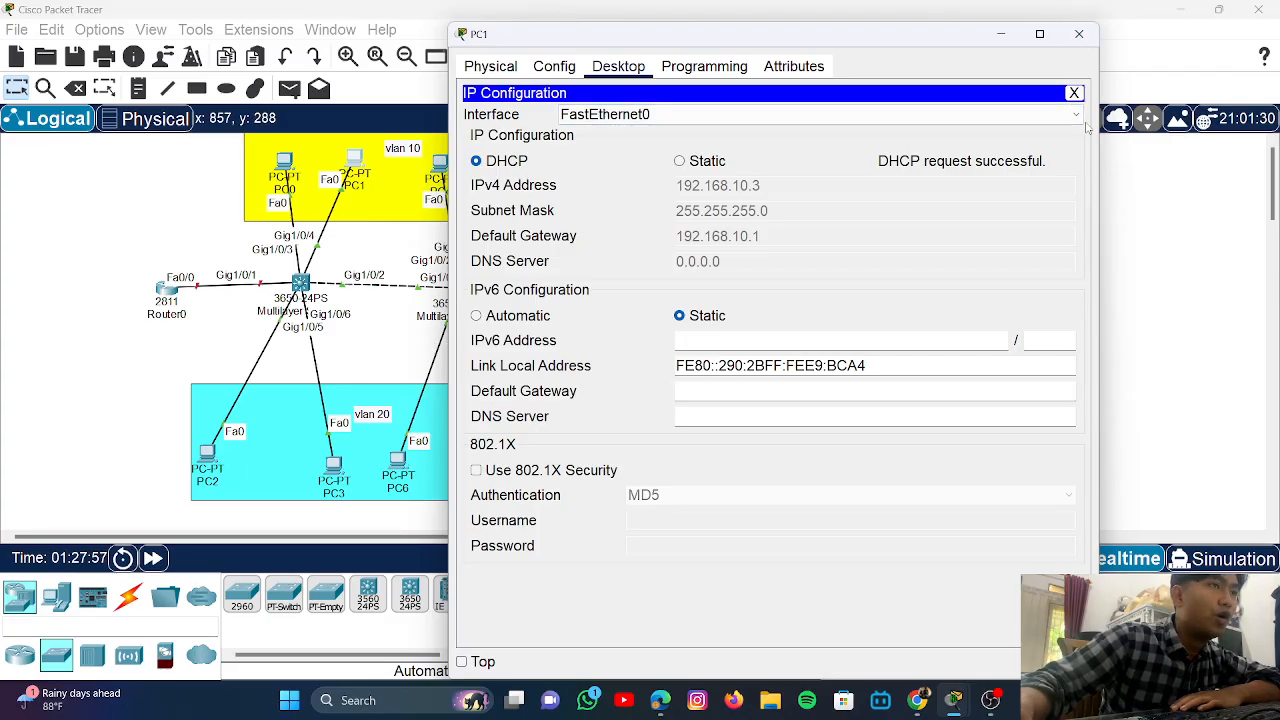
left_click(1079, 34)
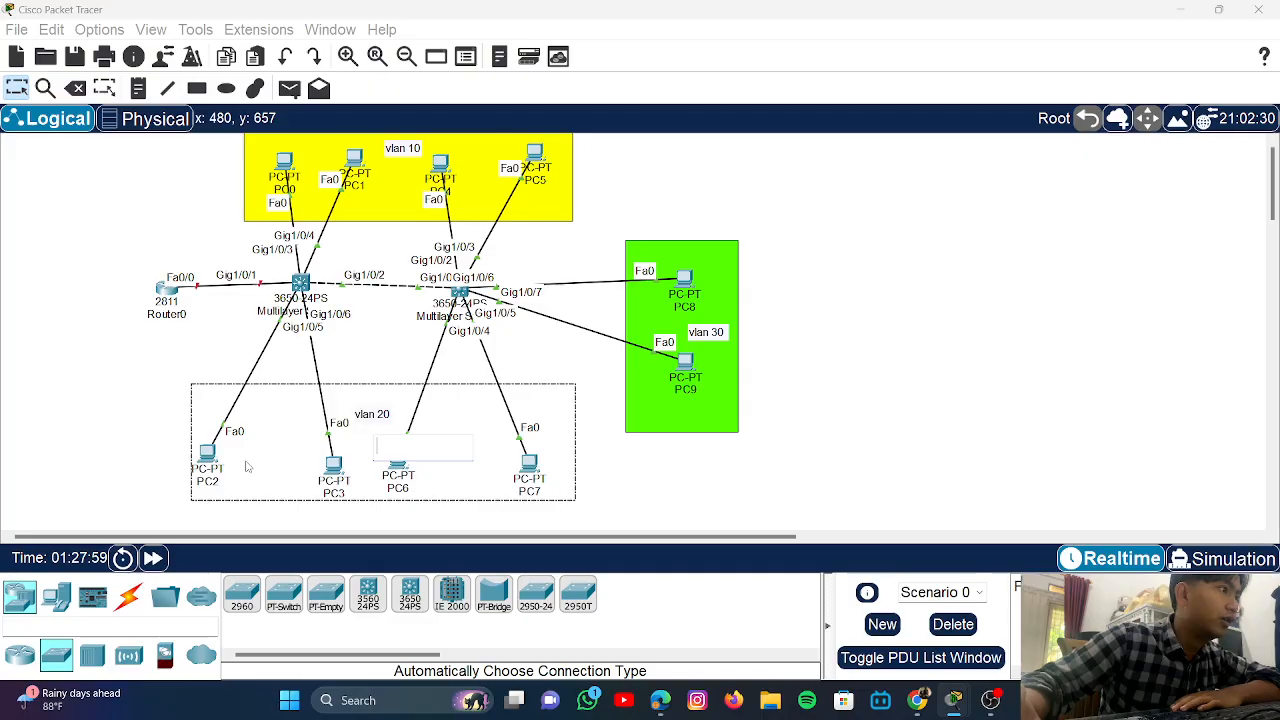
- Switch PC2 and PC3 to DHCP addressing, PC2 receiving 192.168.20.2
left_click(207, 455)
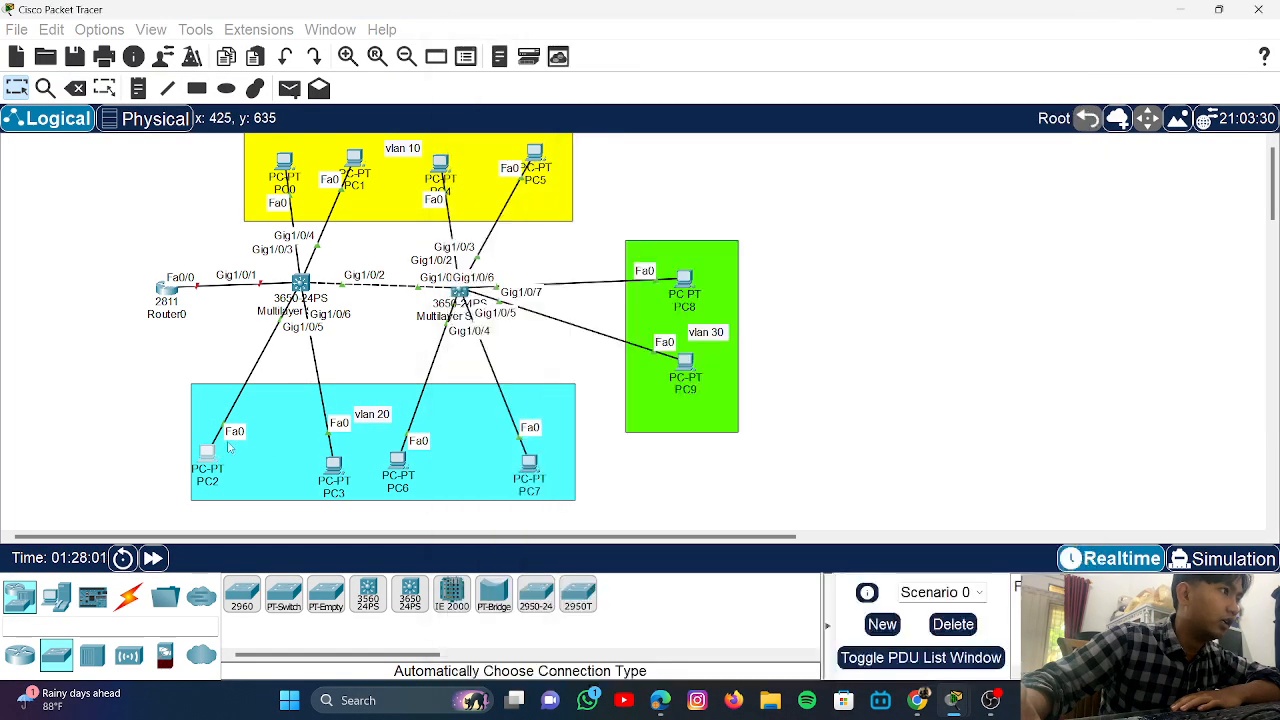
left_click(554, 65)
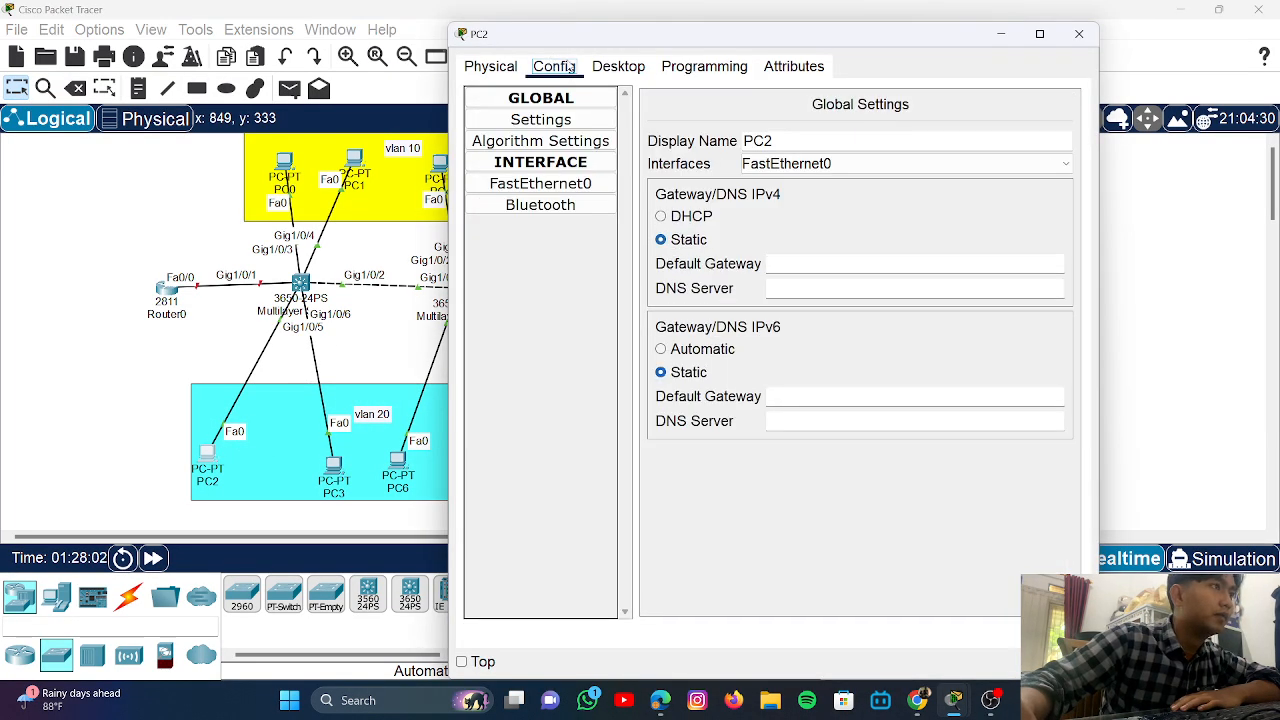
left_click(618, 66)
left_click(524, 122)
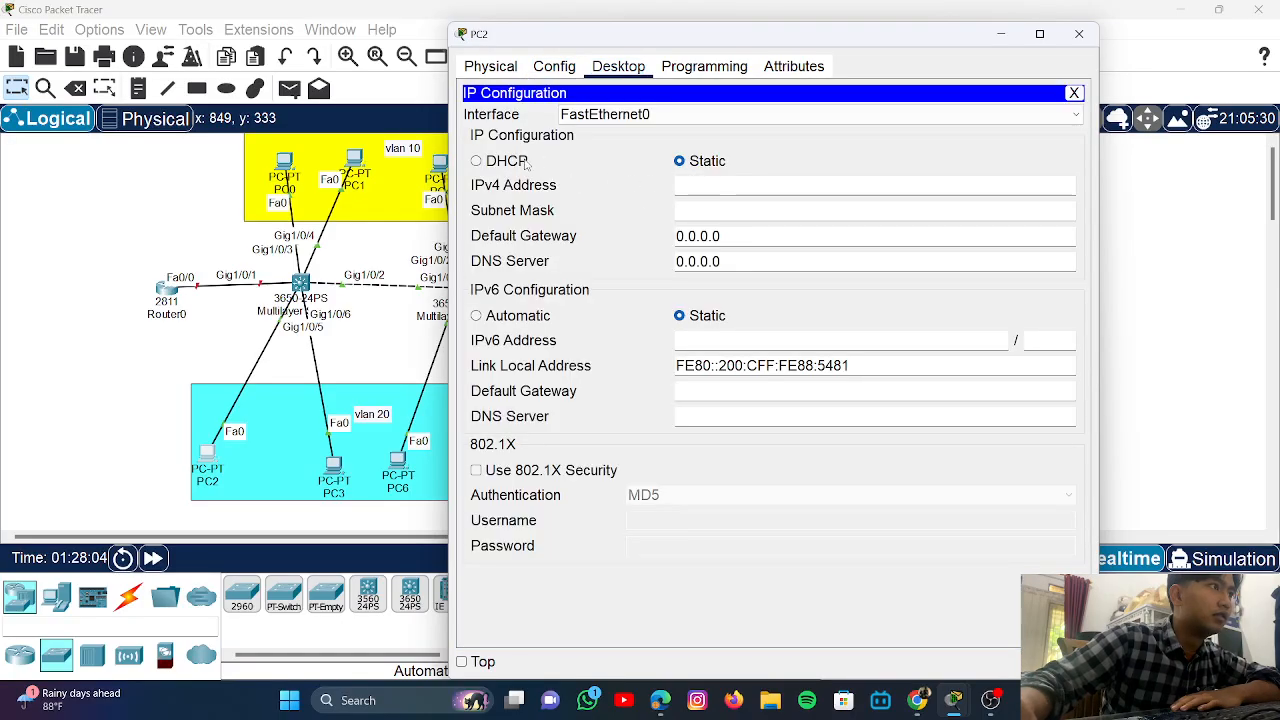
left_click(480, 161)
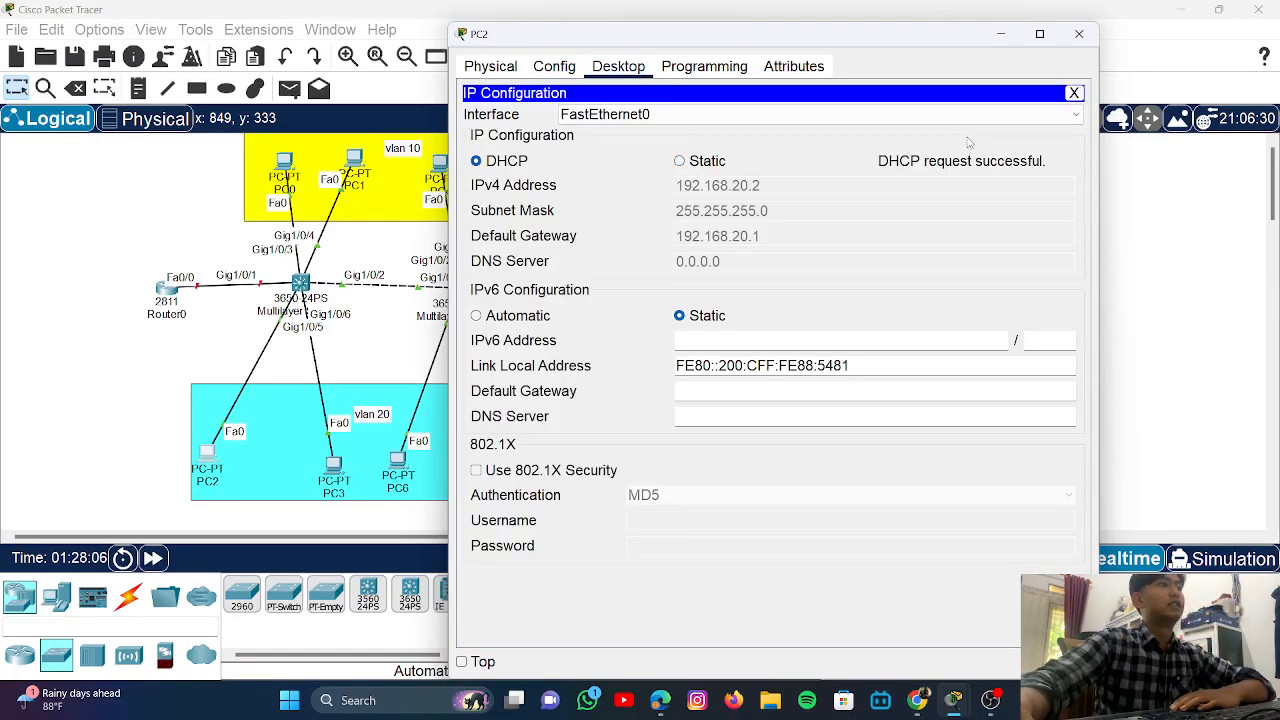
left_click(1087, 40)
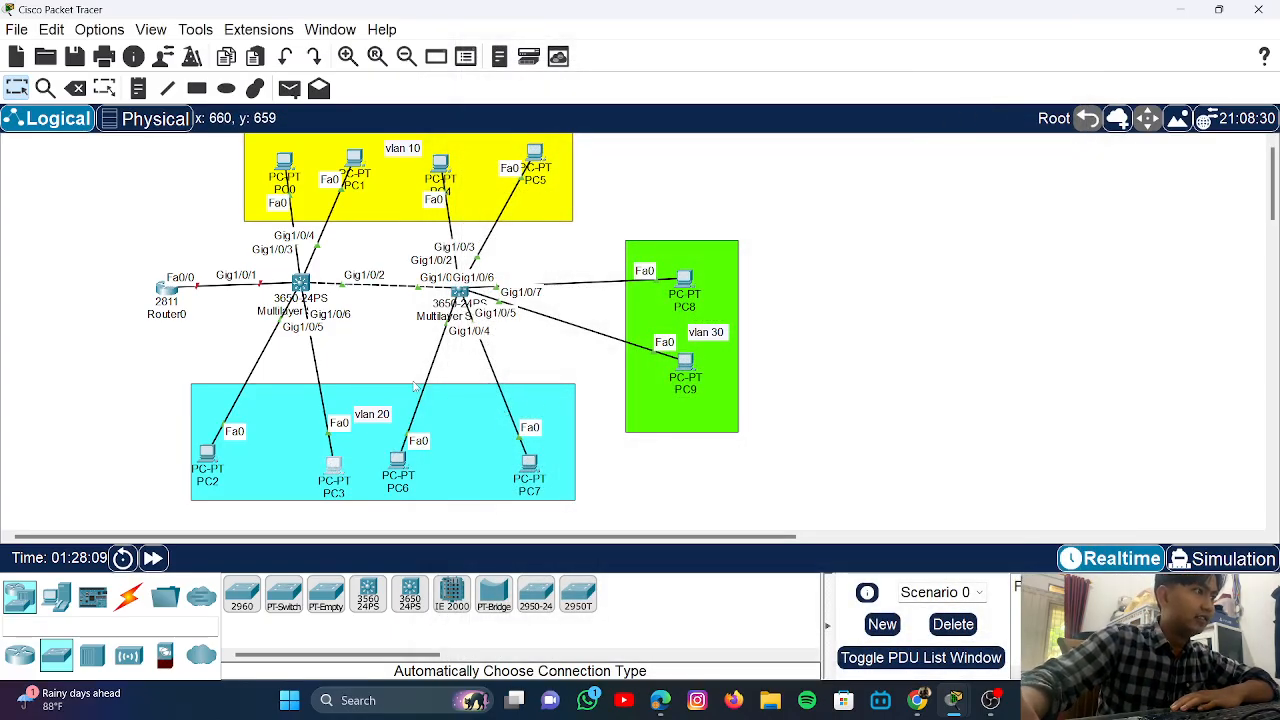
left_click(333, 464)
left_click(553, 66)
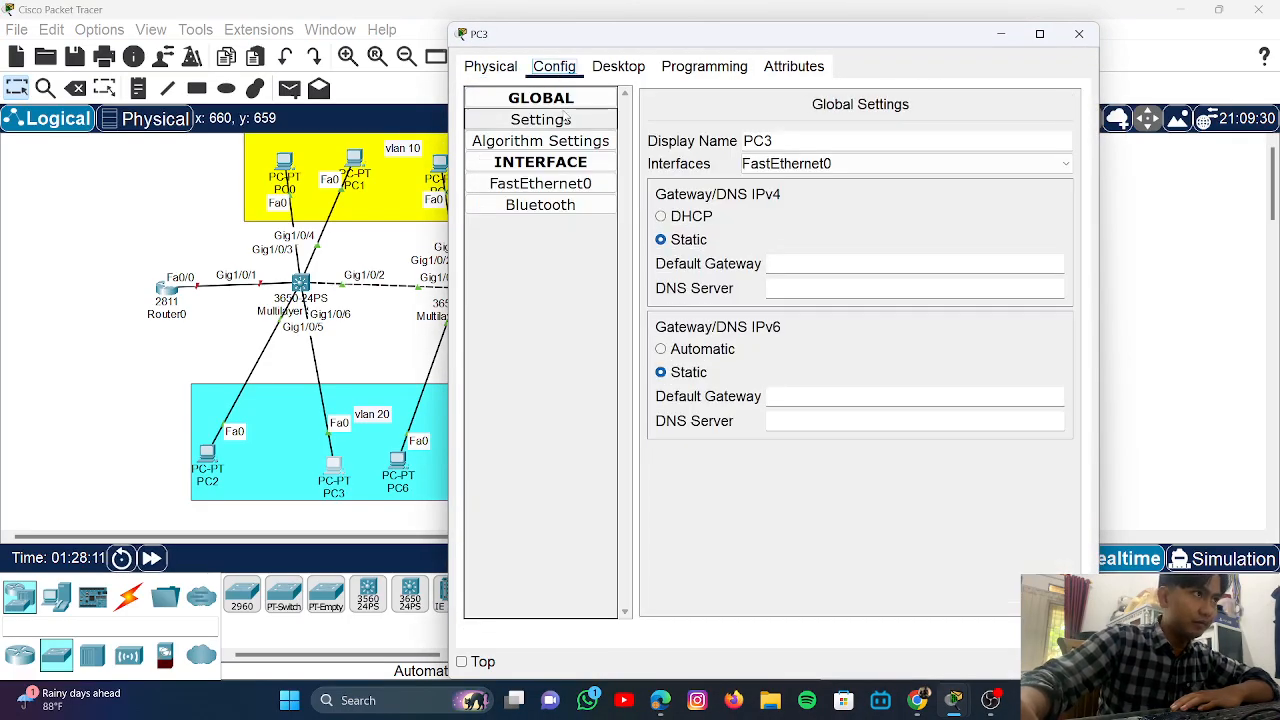
left_click(618, 66)
left_click(516, 136)
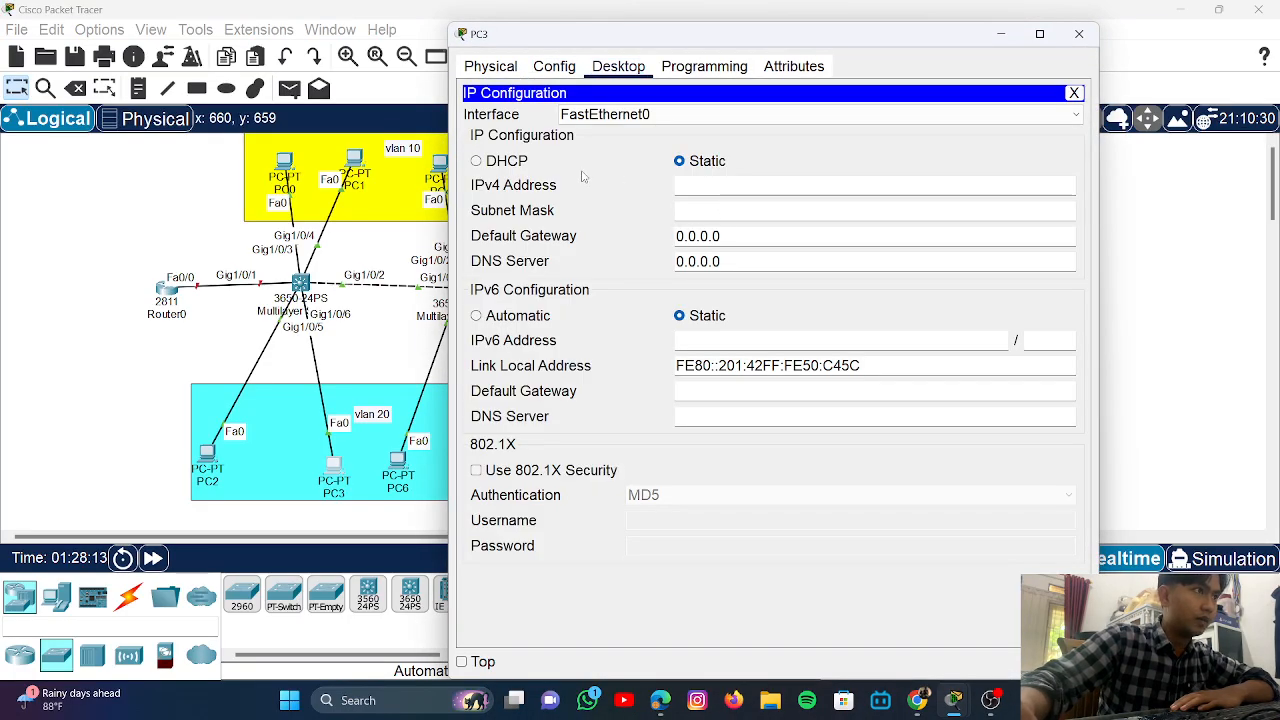
left_click(521, 164)
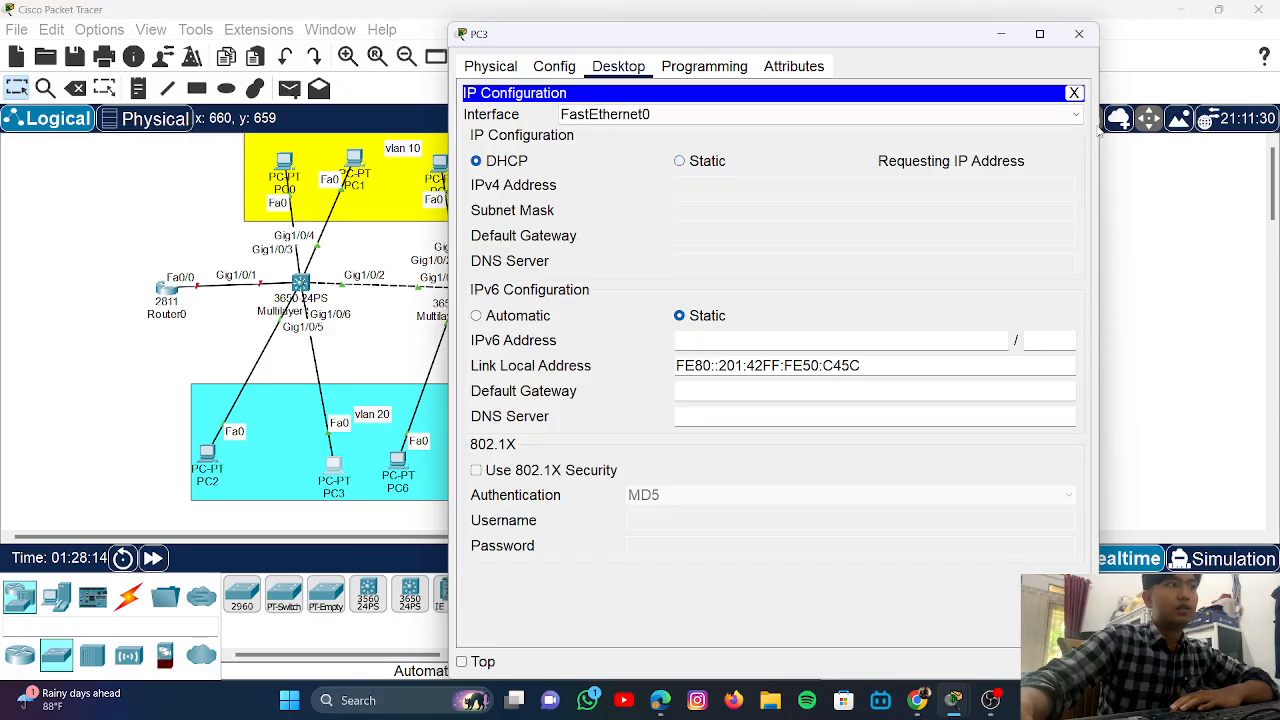
left_click(1136, 226)
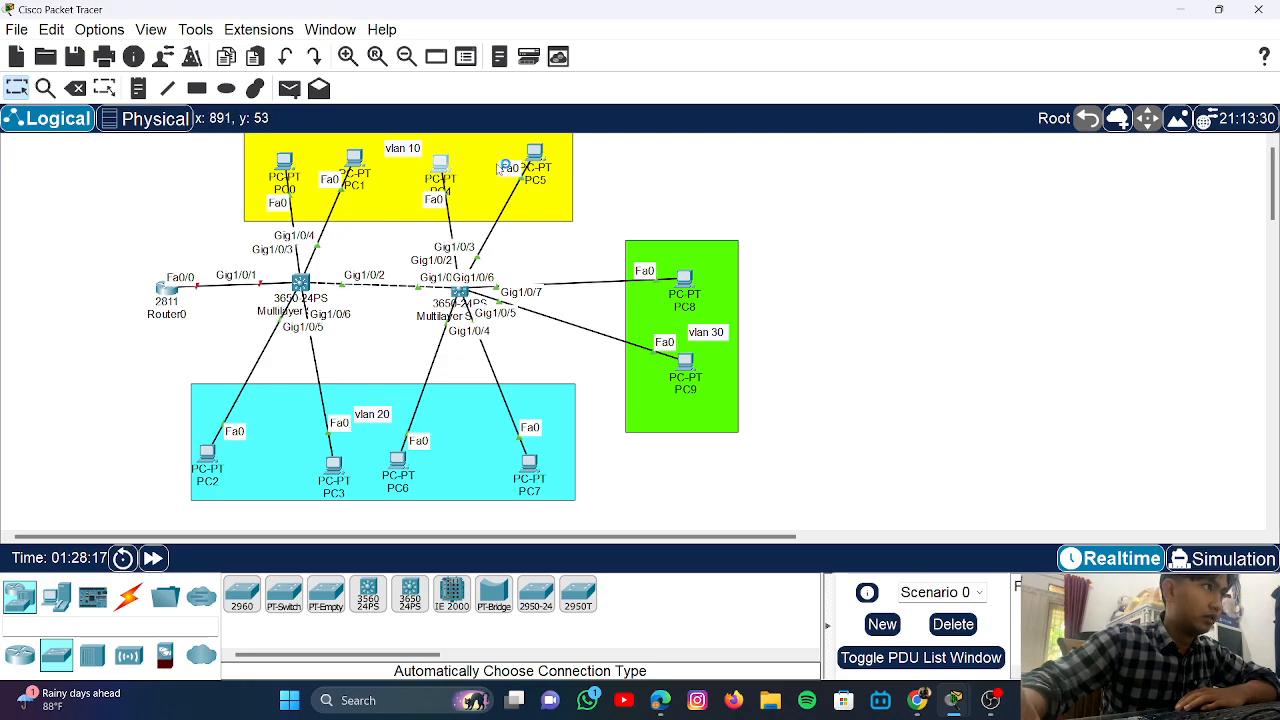
- Switch PC4 and PC5 to DHCP addressing in their IP Configuration
left_click(440, 165)
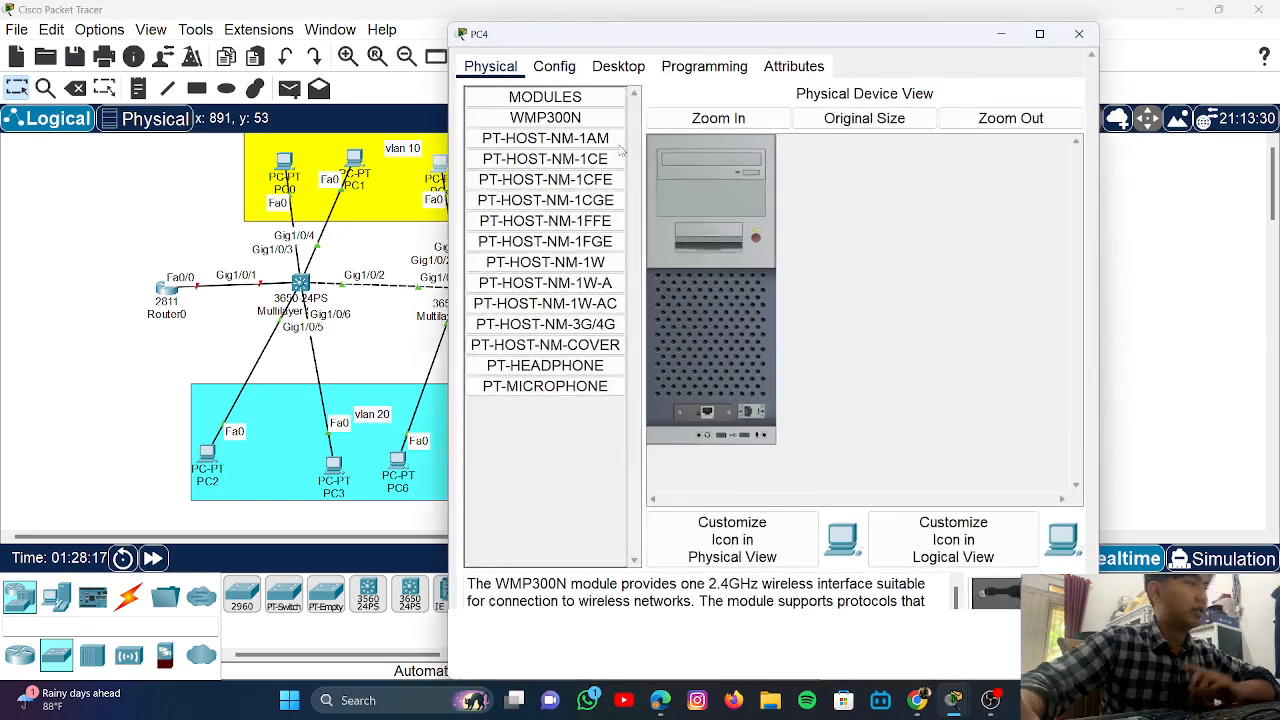
left_click(570, 68)
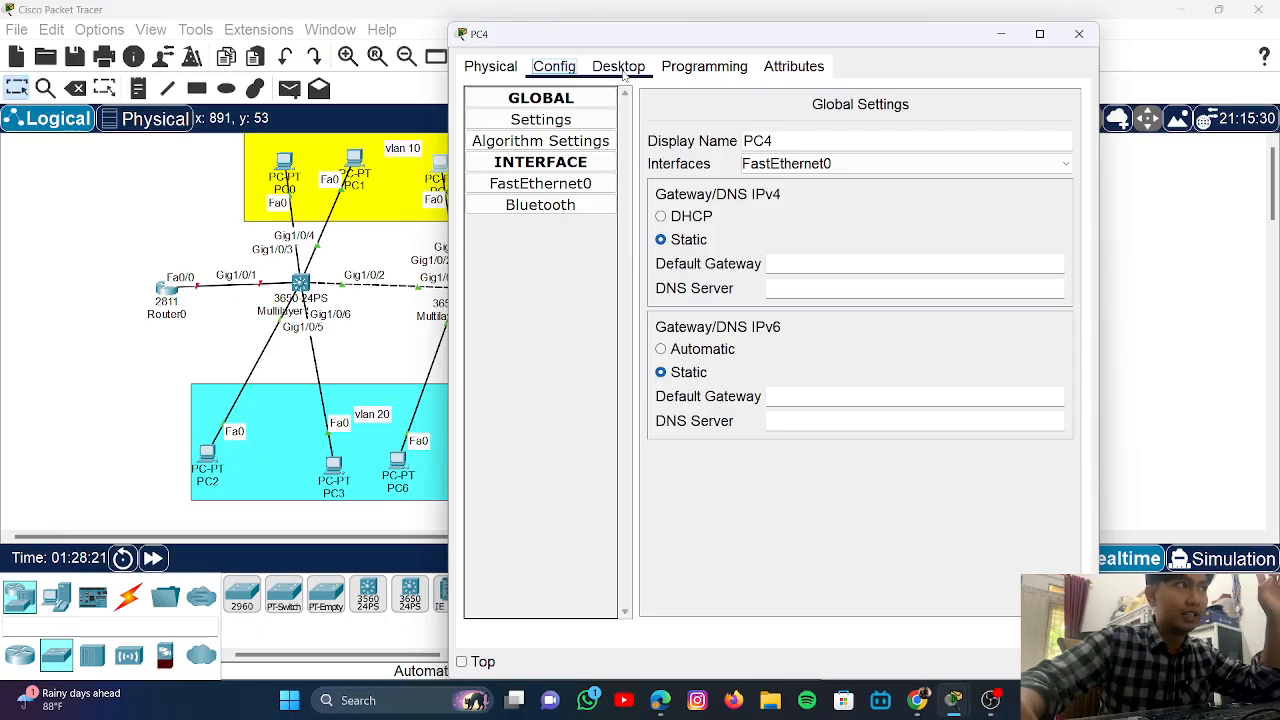
left_click(615, 66)
left_click(523, 122)
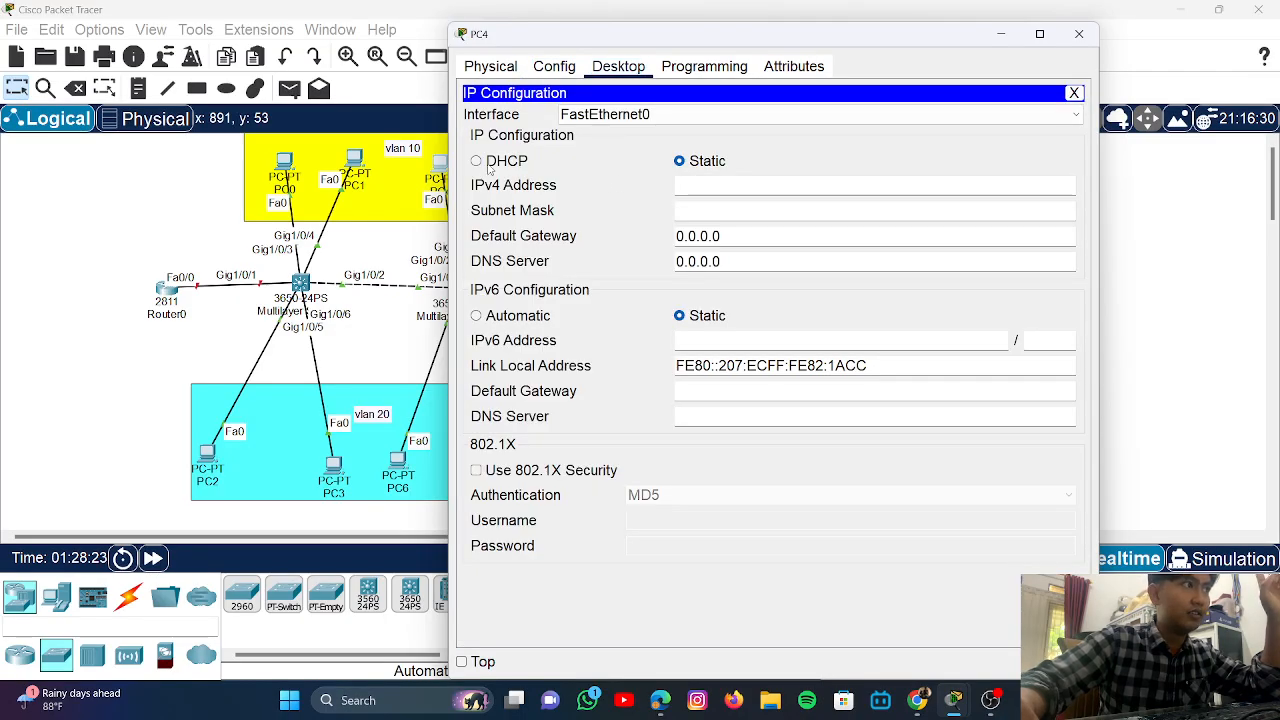
left_click(489, 165)
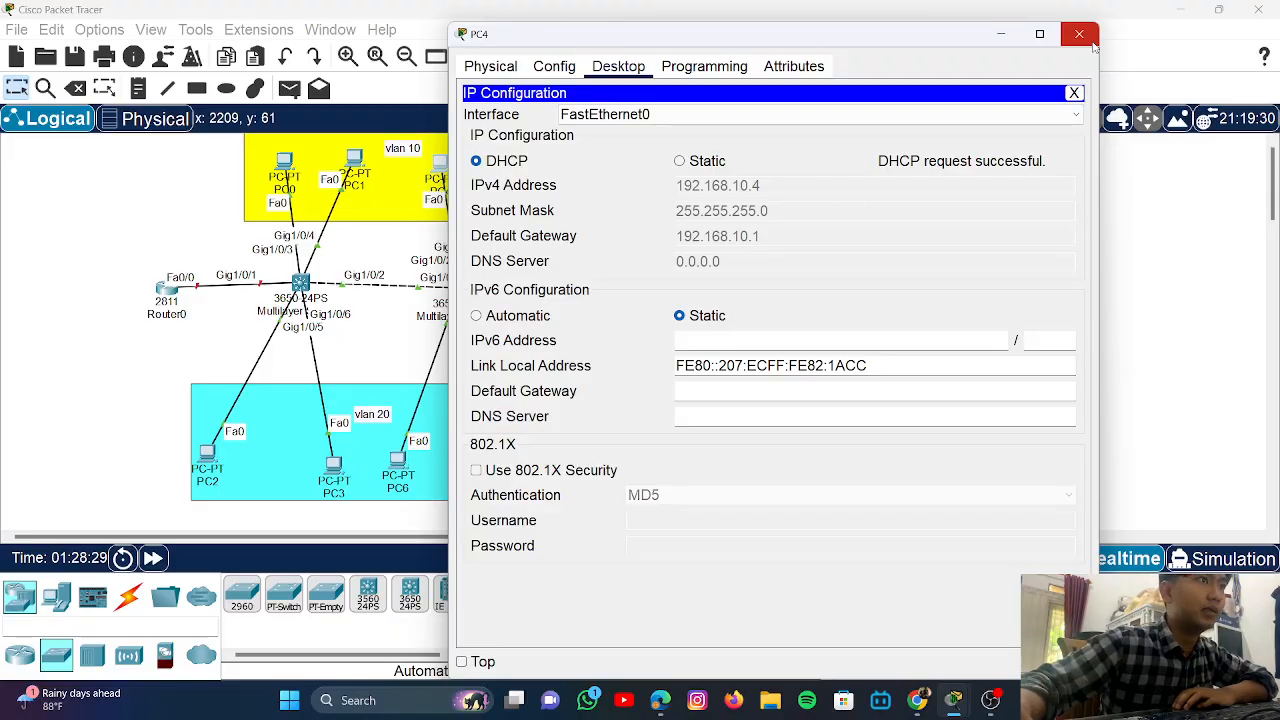
left_click(1079, 33)
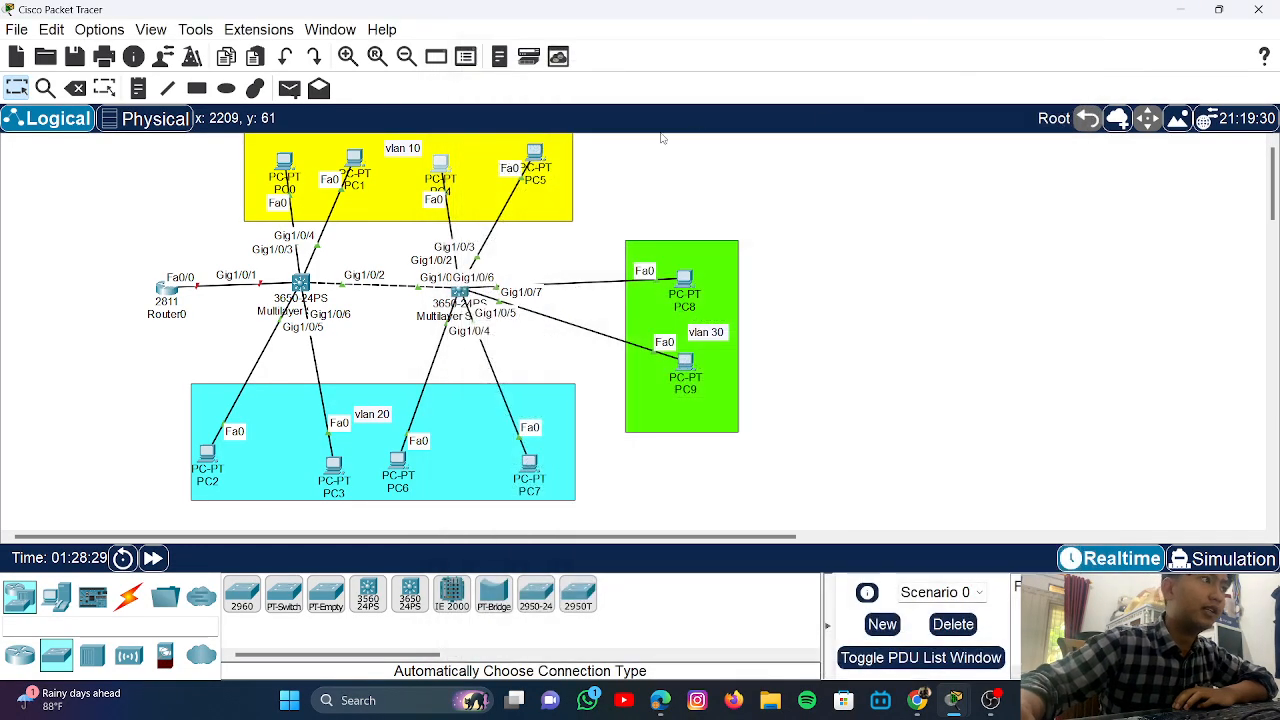
left_click(556, 150)
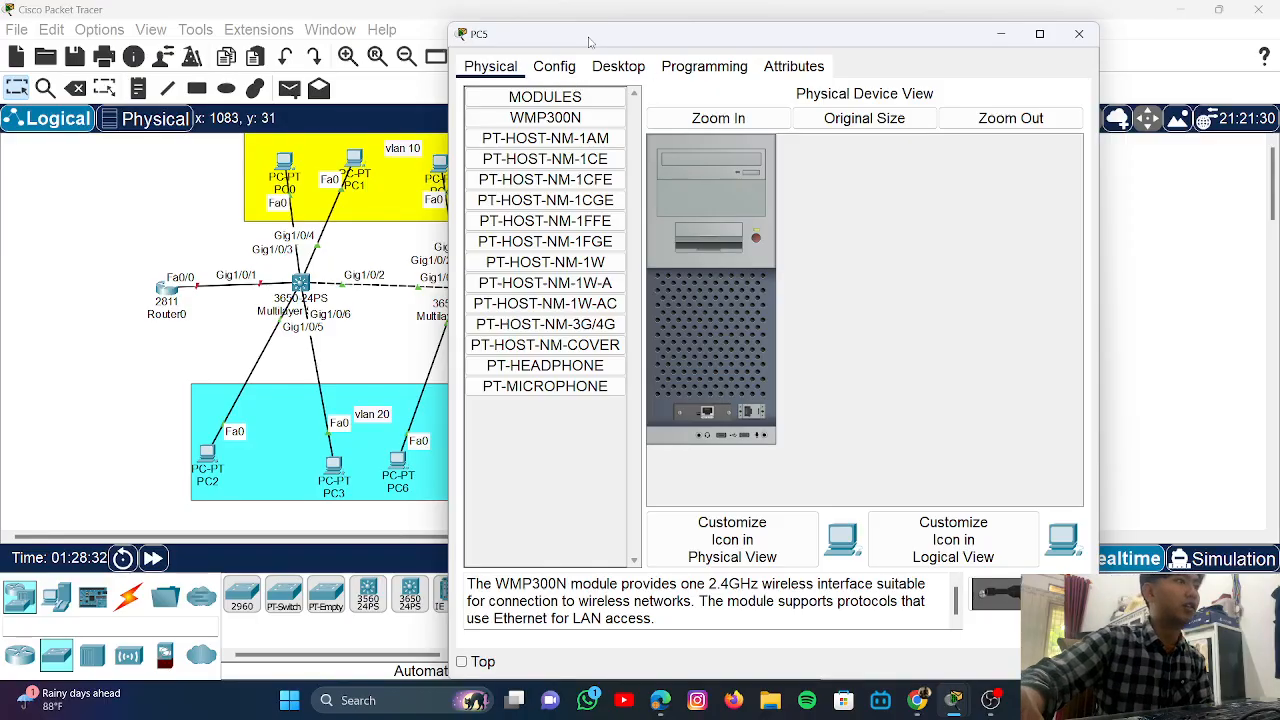
left_click(554, 66)
left_click(618, 66)
left_click(549, 160)
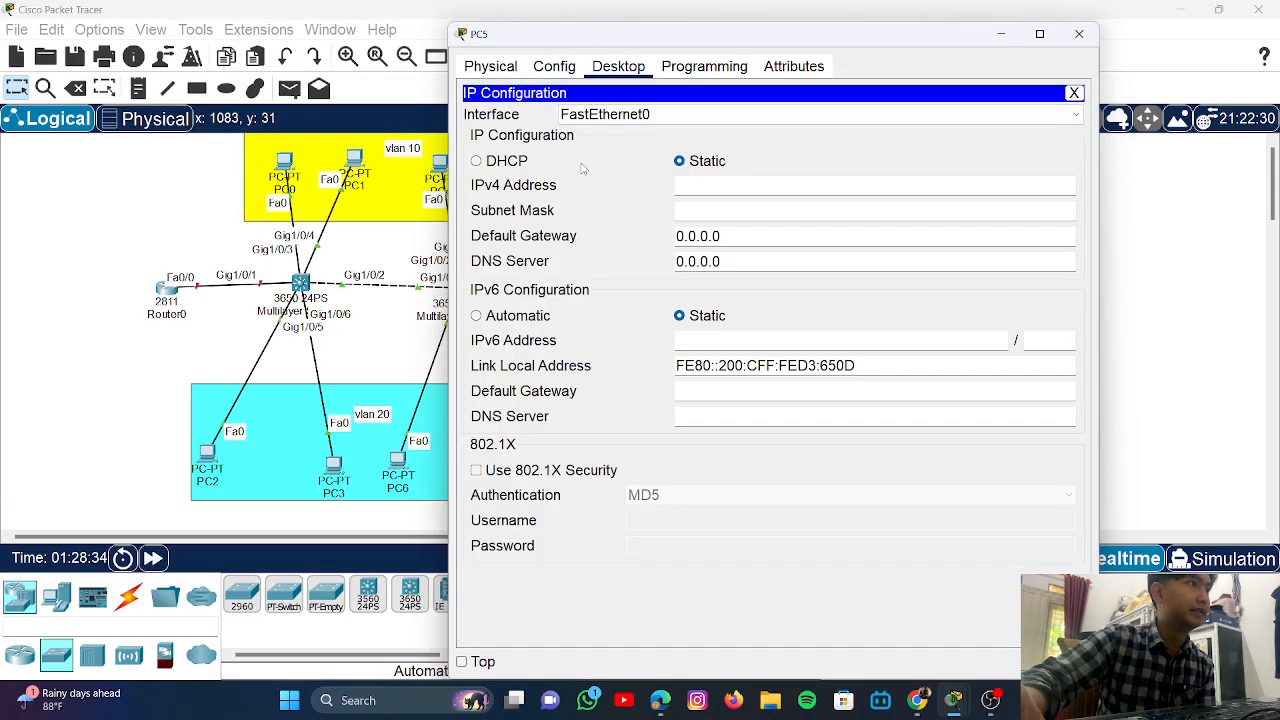
left_click(533, 166)
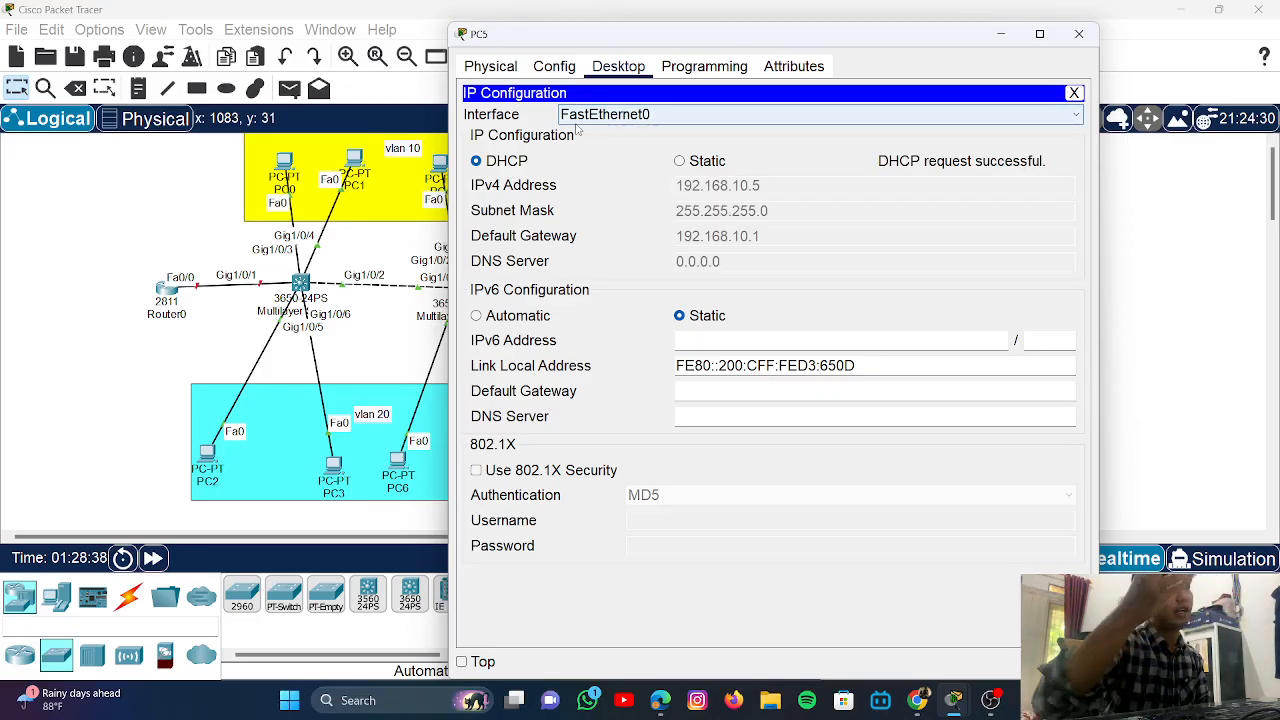
left_click(1133, 270)
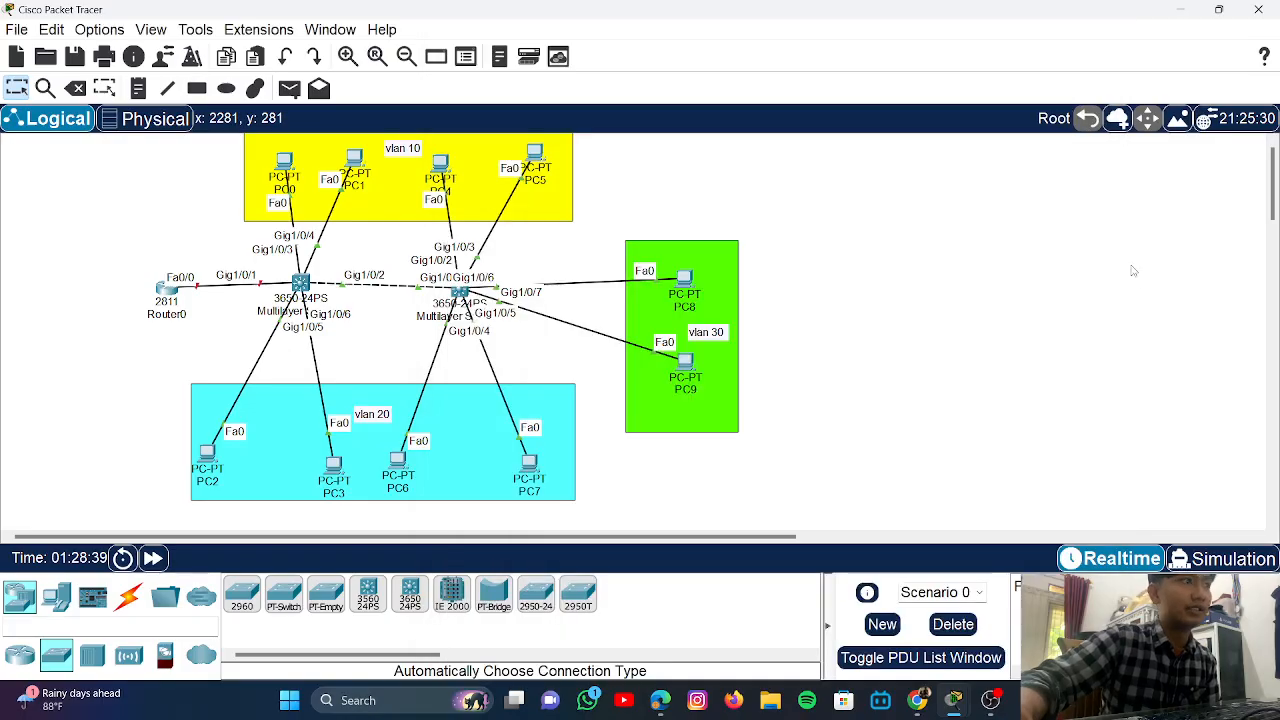
- Switch PC6 and PC7 to DHCP addressing and return to the topology
left_click(398, 472)
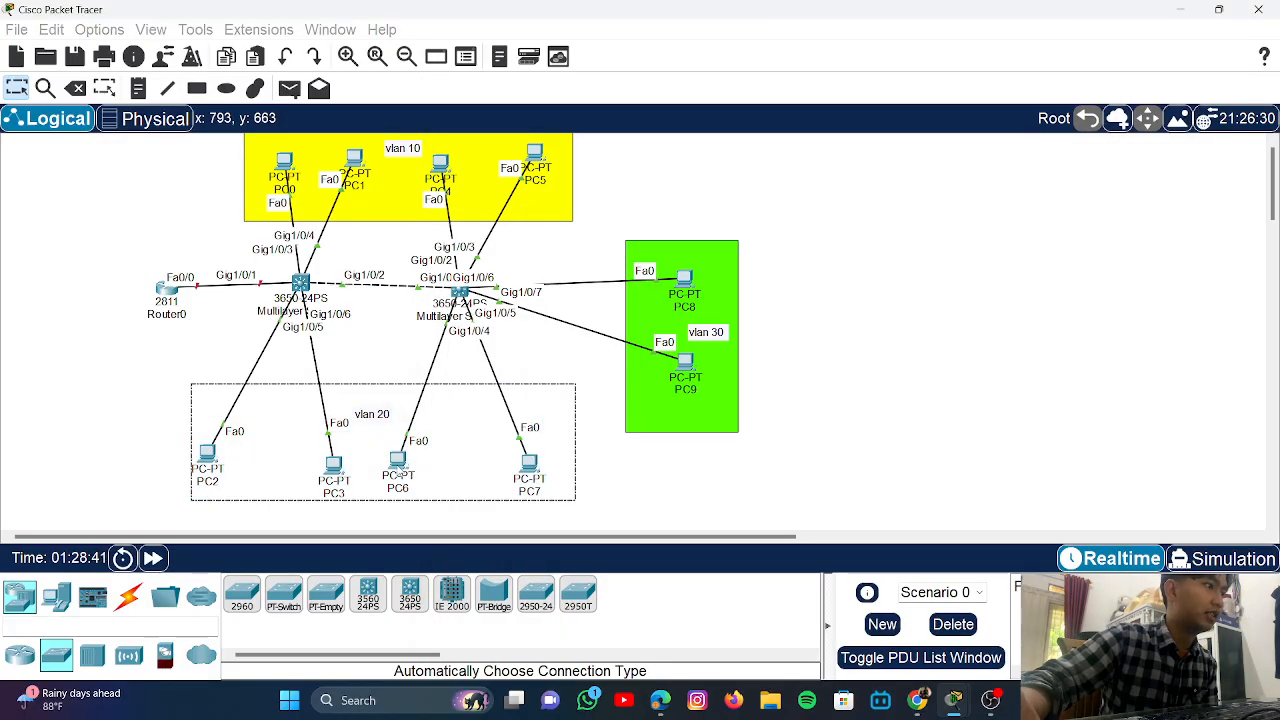
left_click(398, 466)
left_click(618, 66)
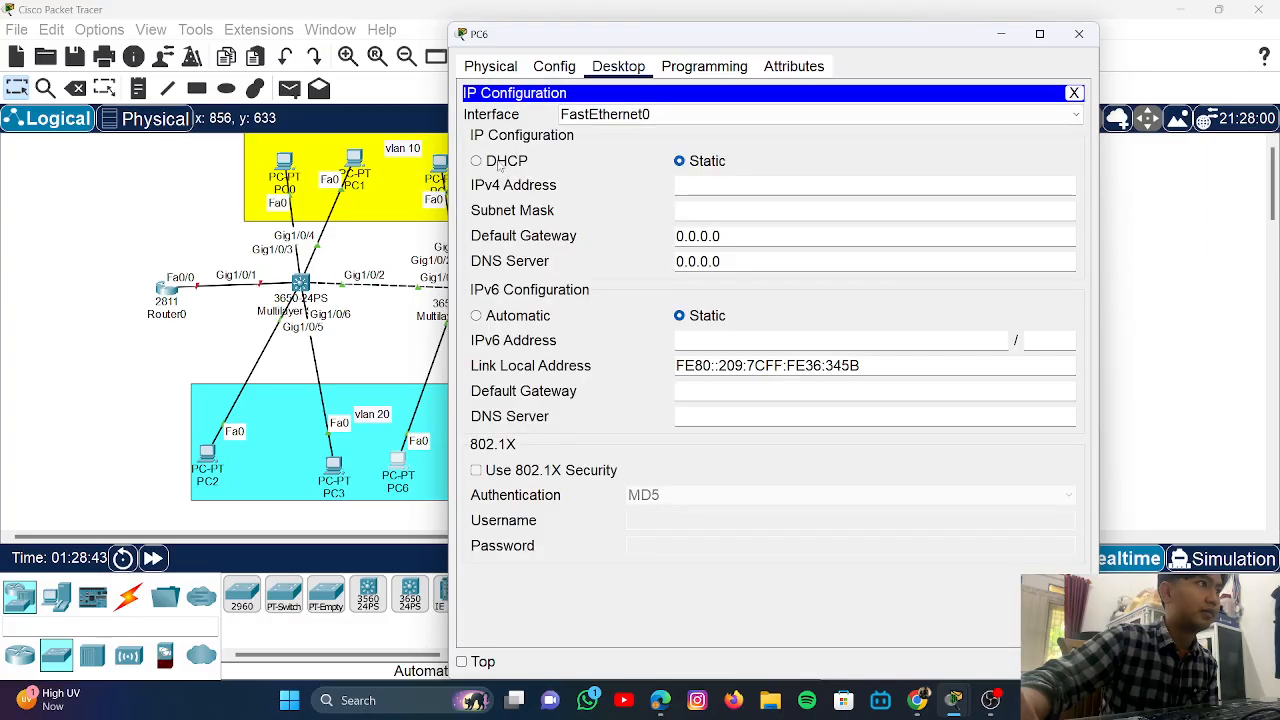
left_click(477, 161)
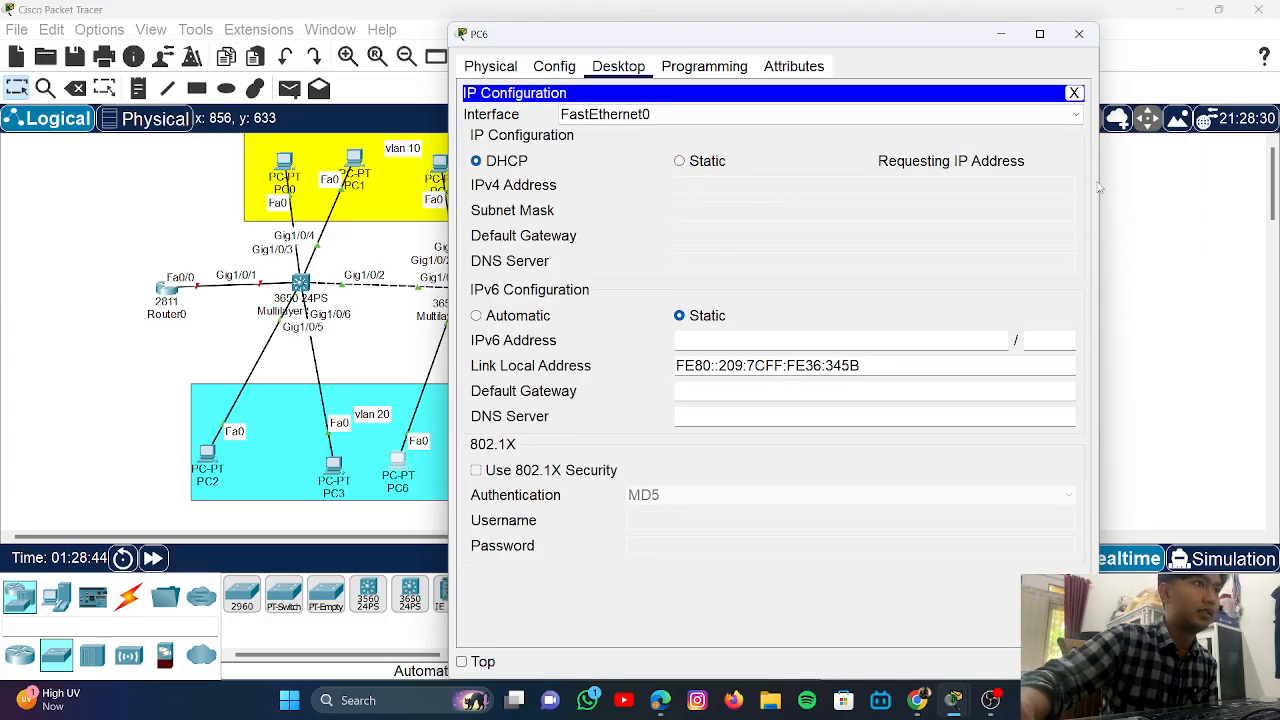
left_click(1120, 229)
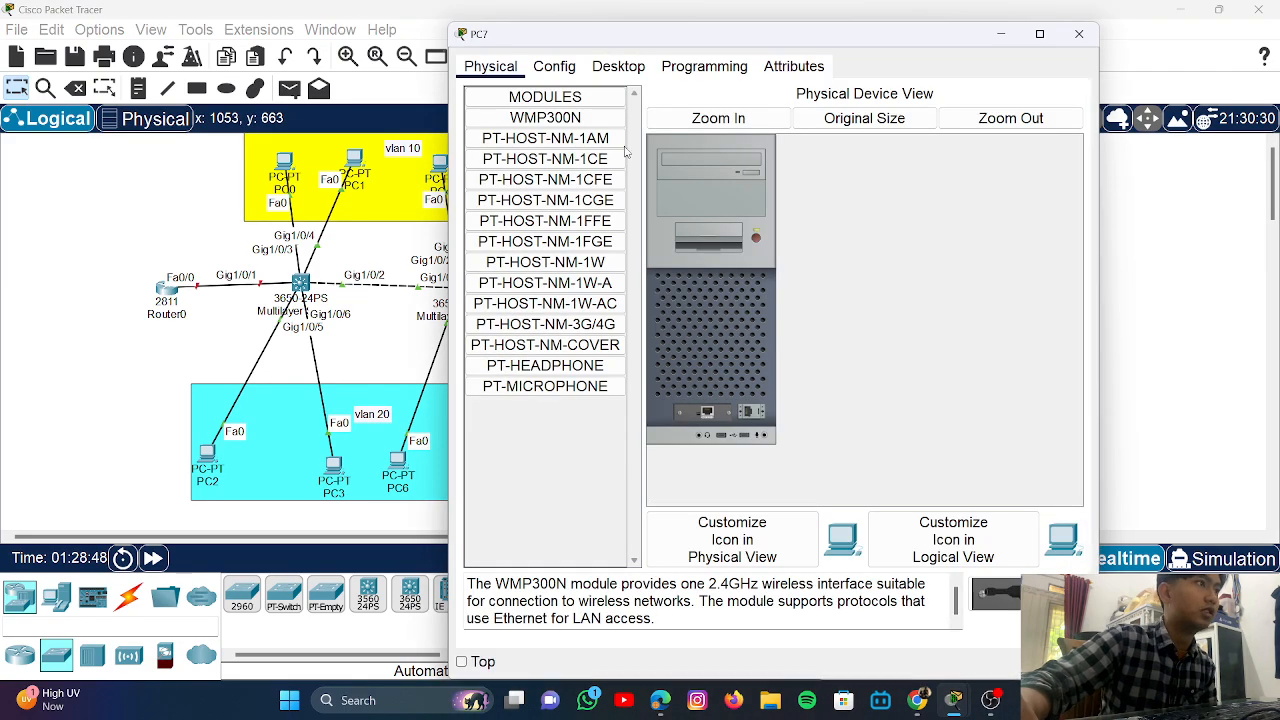
left_click(554, 66)
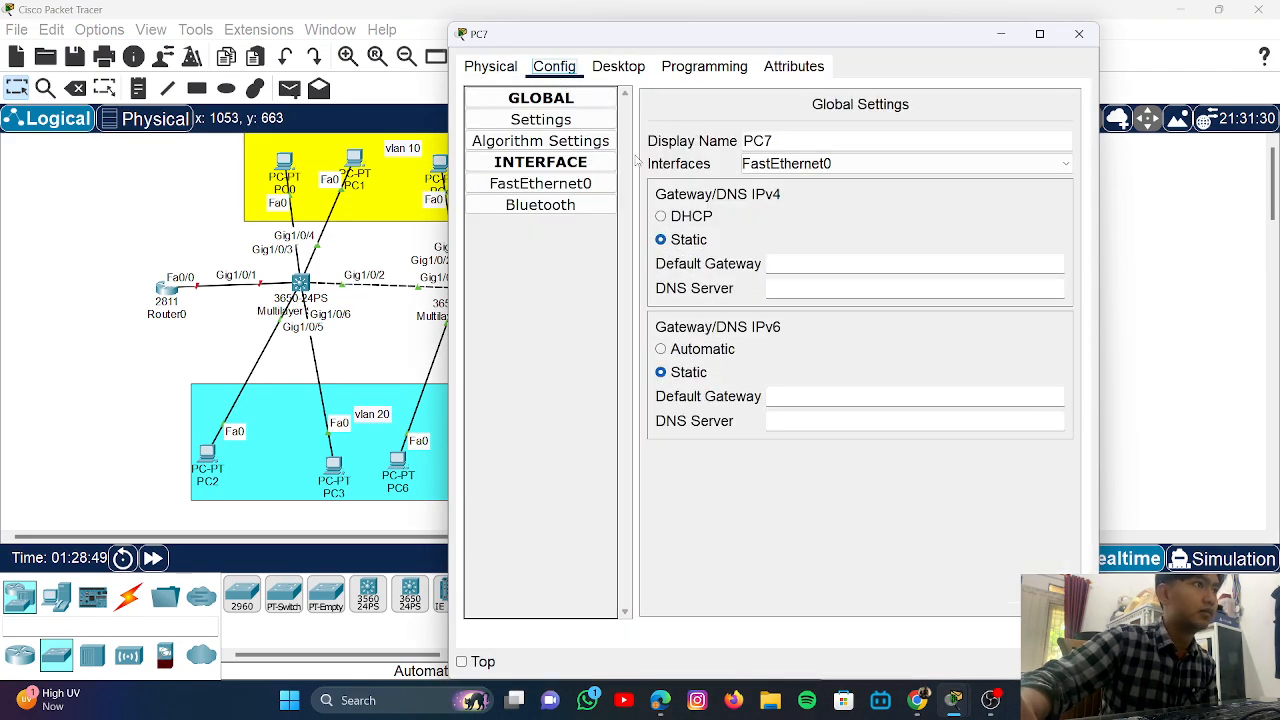
left_click(620, 68)
left_click(558, 146)
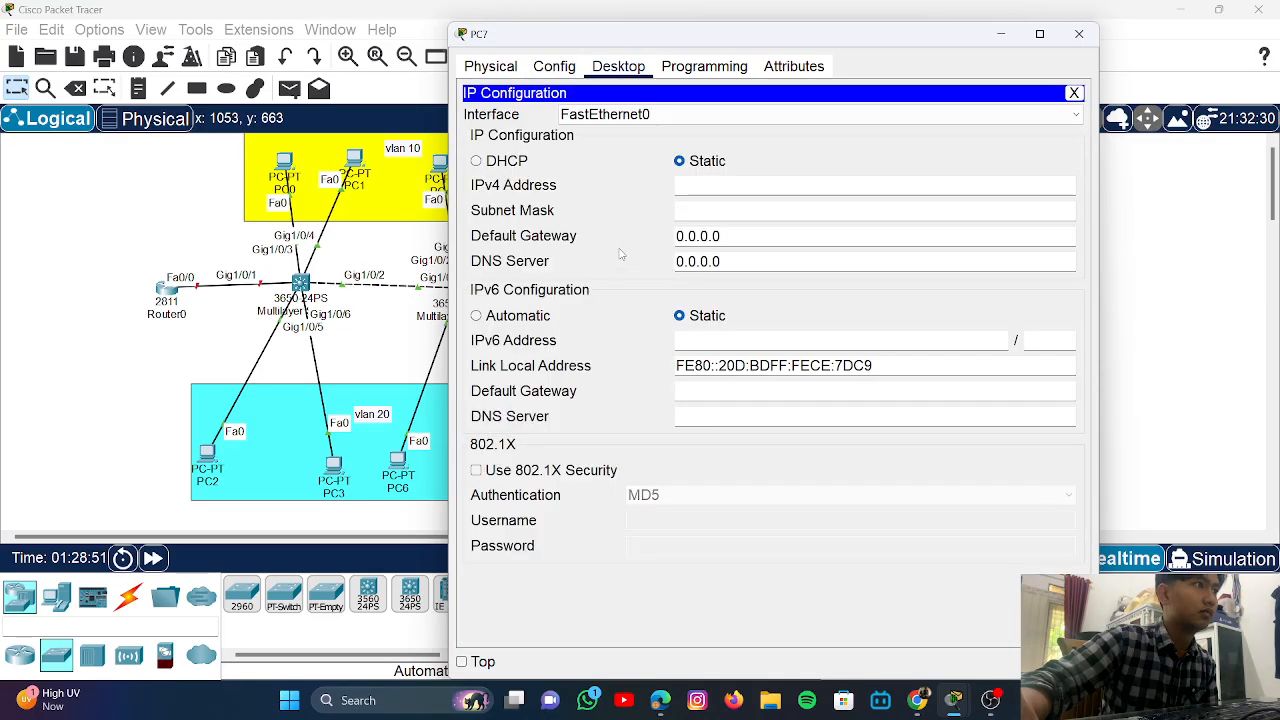
left_click(497, 163)
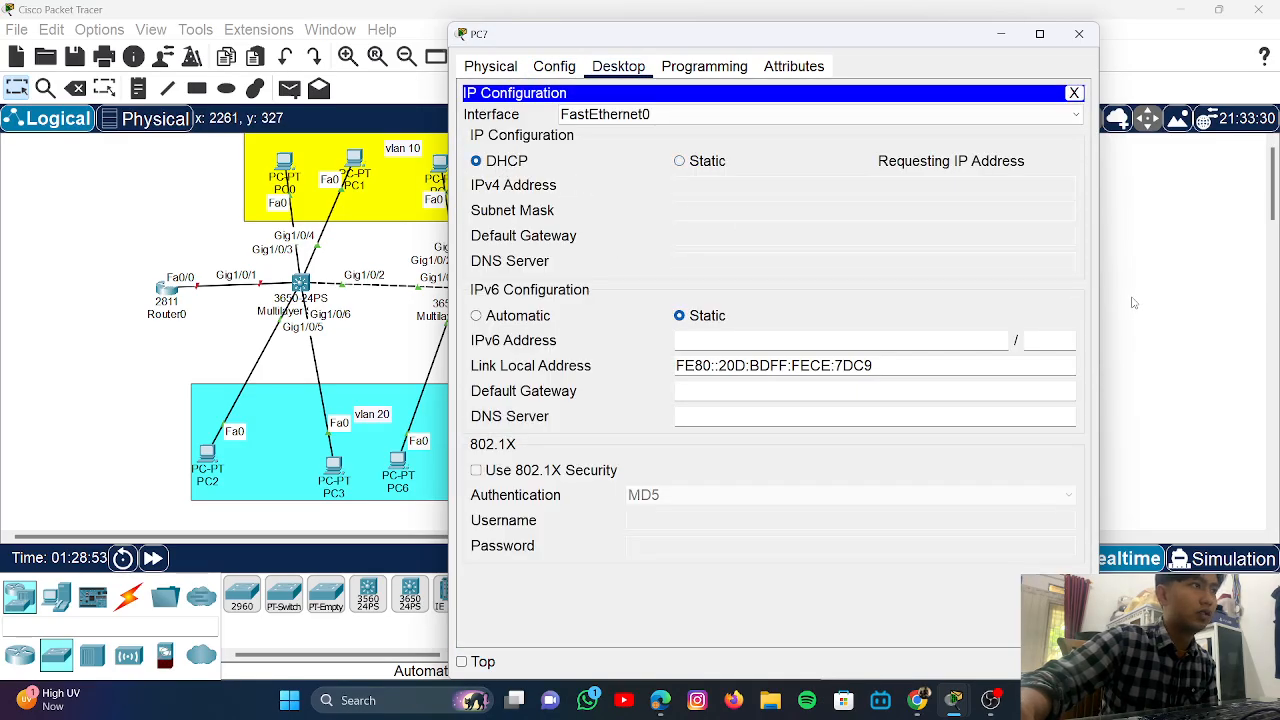
left_click(1079, 34)
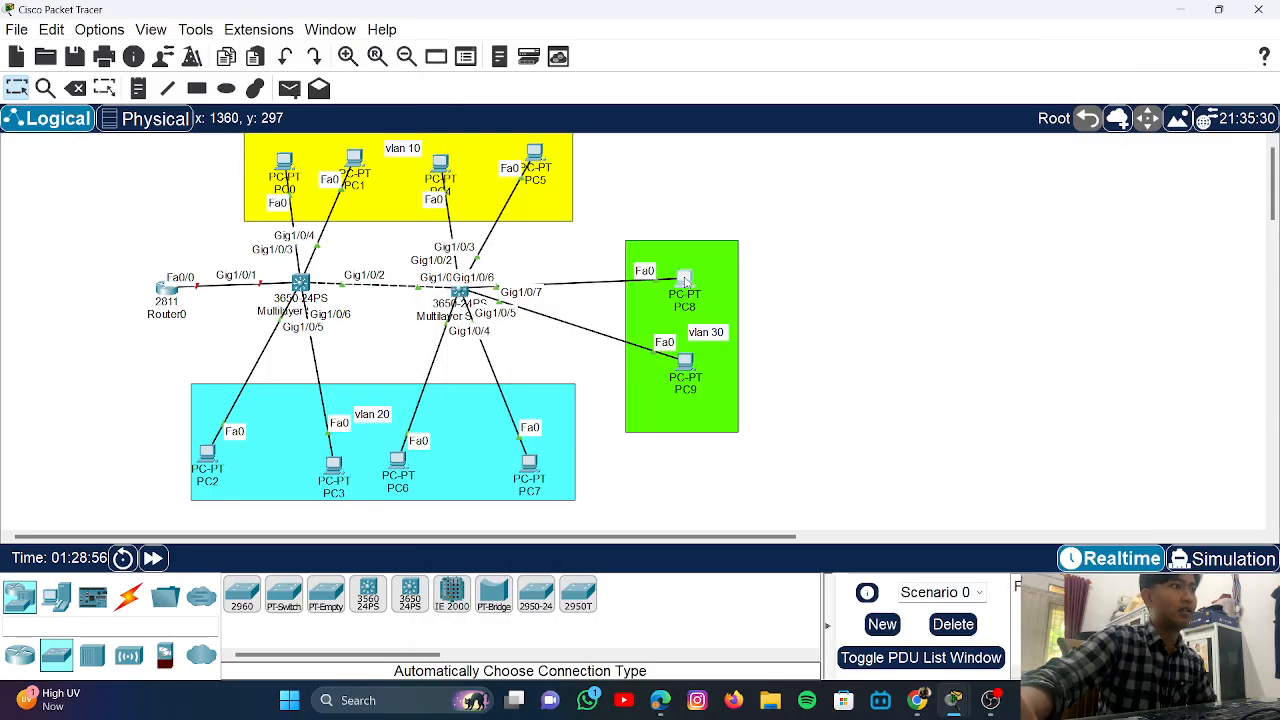
- Set PC8 to DHCP so it receives 192.168.30.2
left_click(685, 281)
left_click(554, 177)
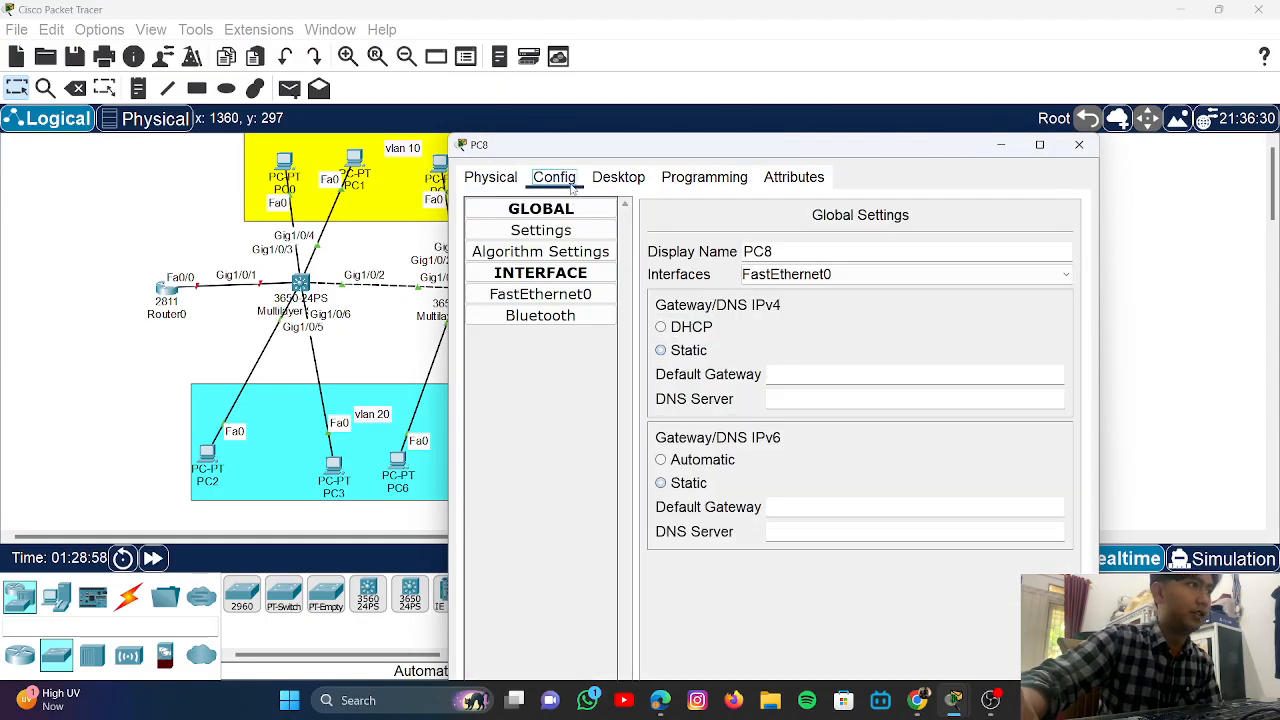
left_click(618, 177)
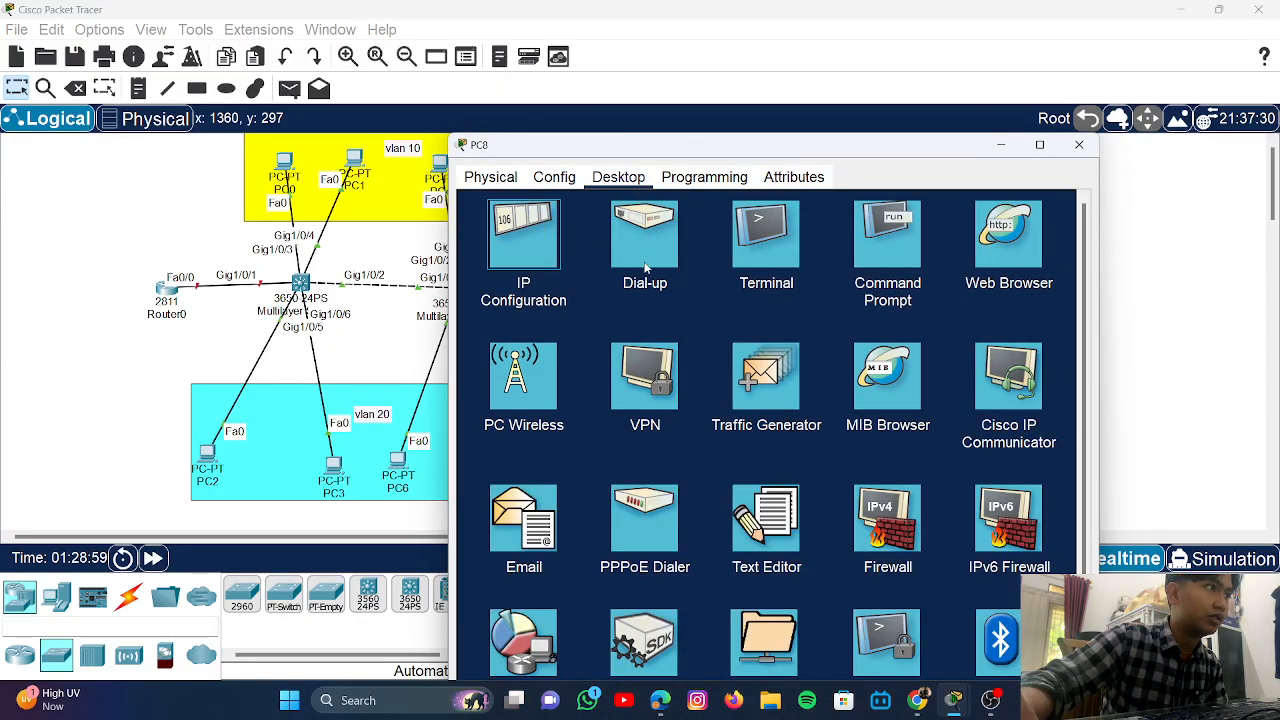
left_click(548, 232)
left_click(478, 271)
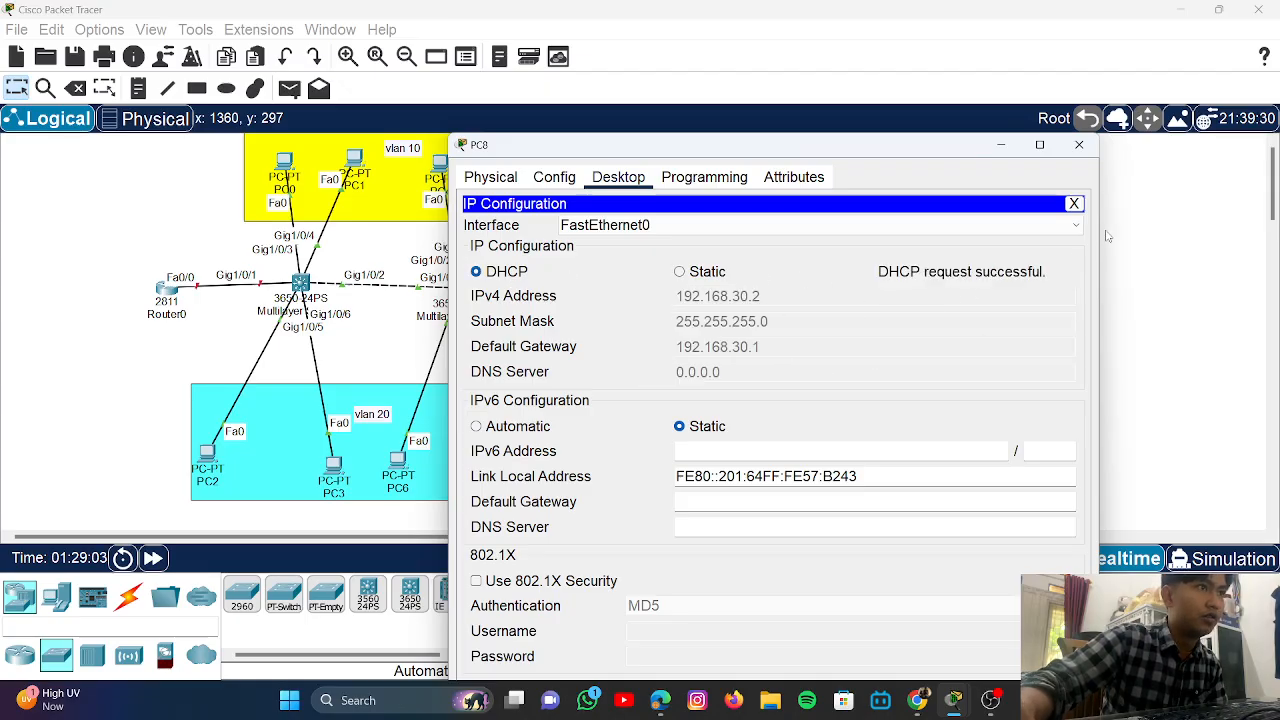
left_click(1079, 146)
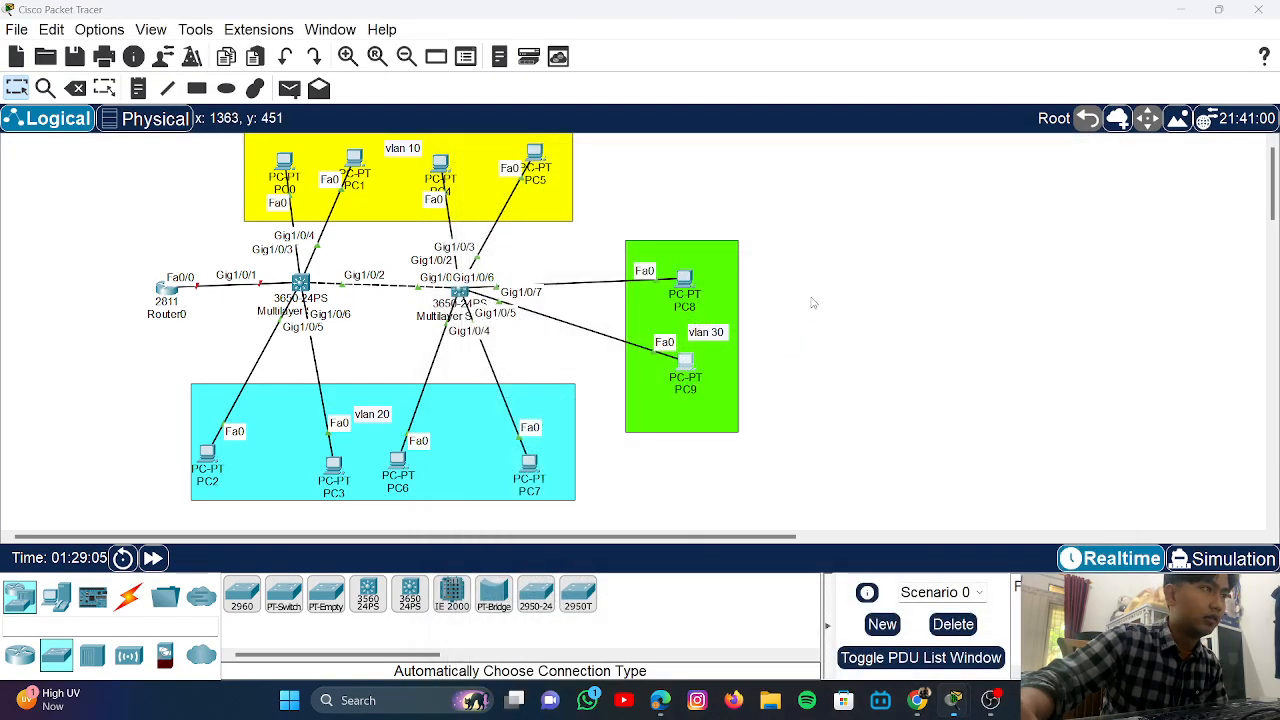
- Set PC9 to DHCP so it receives 192.168.30.3 with gateway 192.168.30.1
left_click(685, 362)
left_click(554, 67)
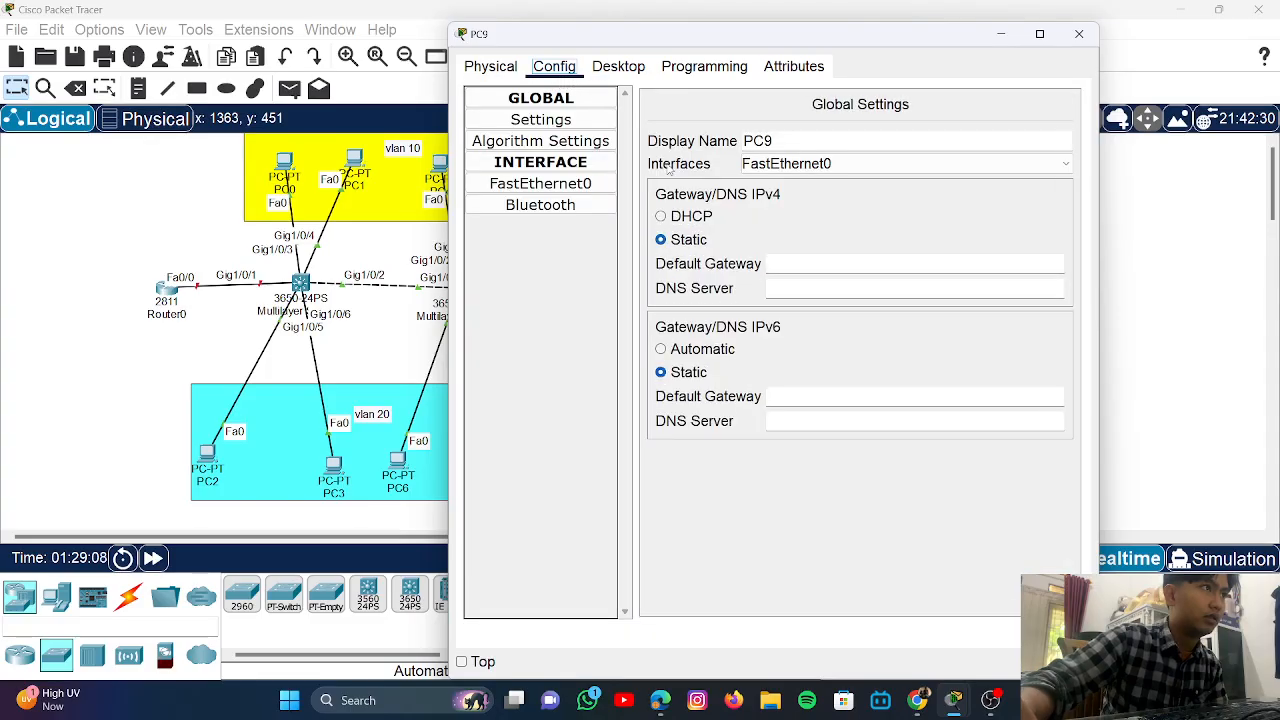
left_click(618, 70)
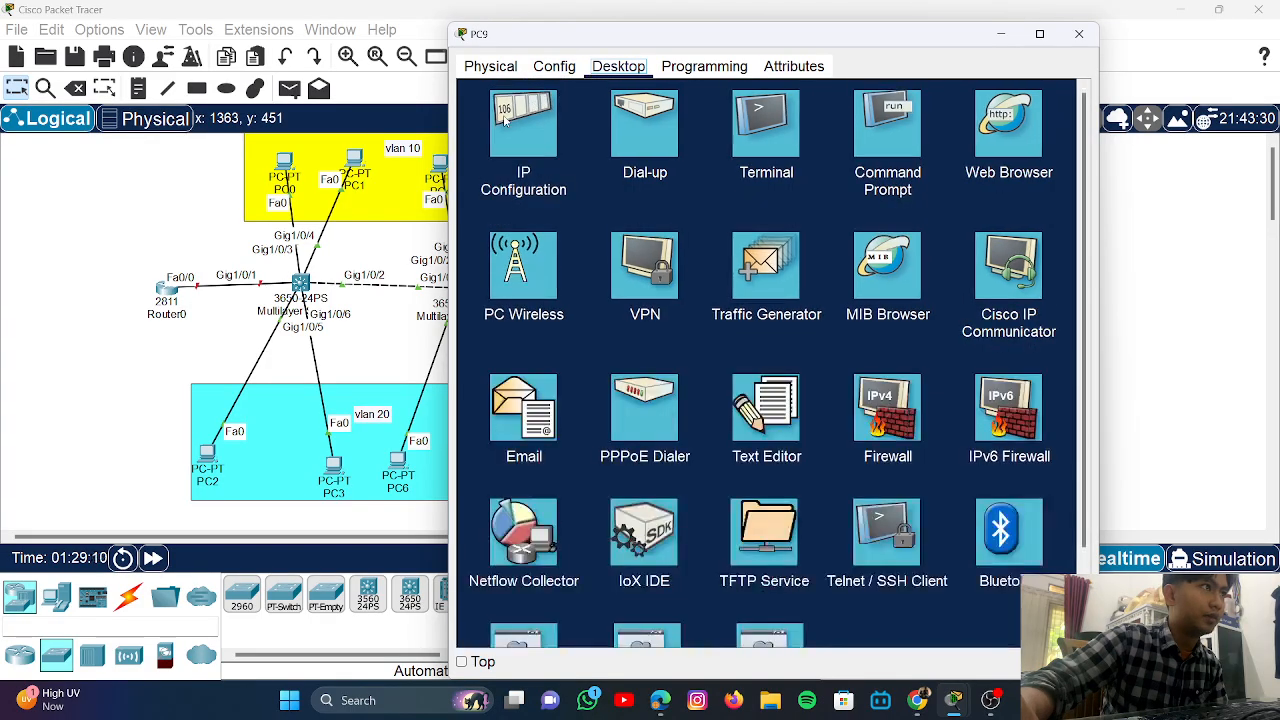
left_click(565, 150)
left_click(476, 161)
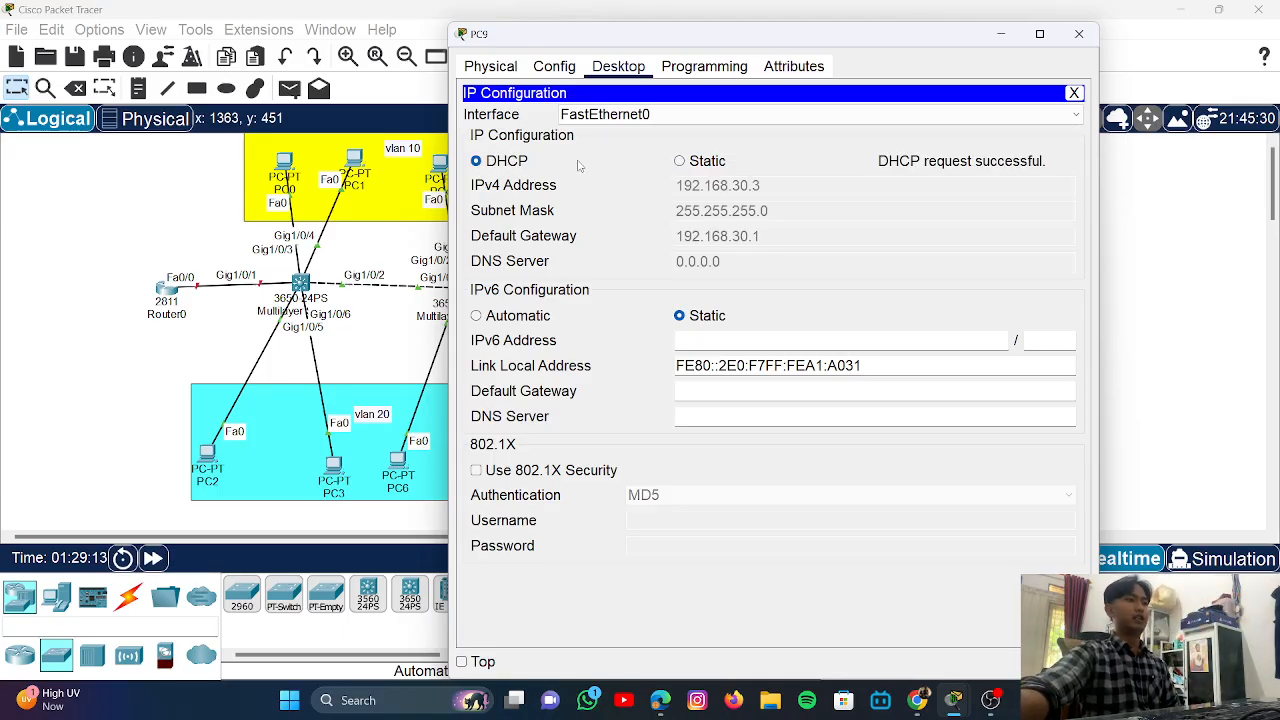
left_click(1079, 34)
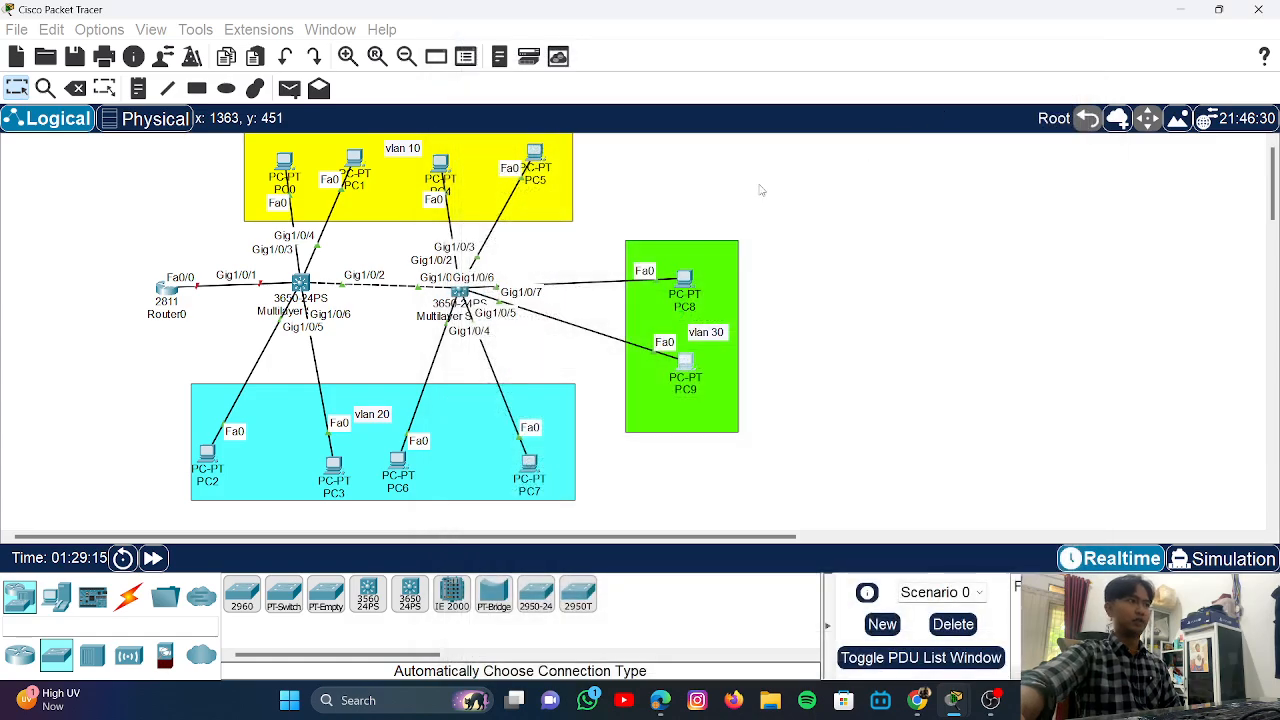
- Check PC0's DHCP-assigned address in its IP Configuration
left_click(284, 162)
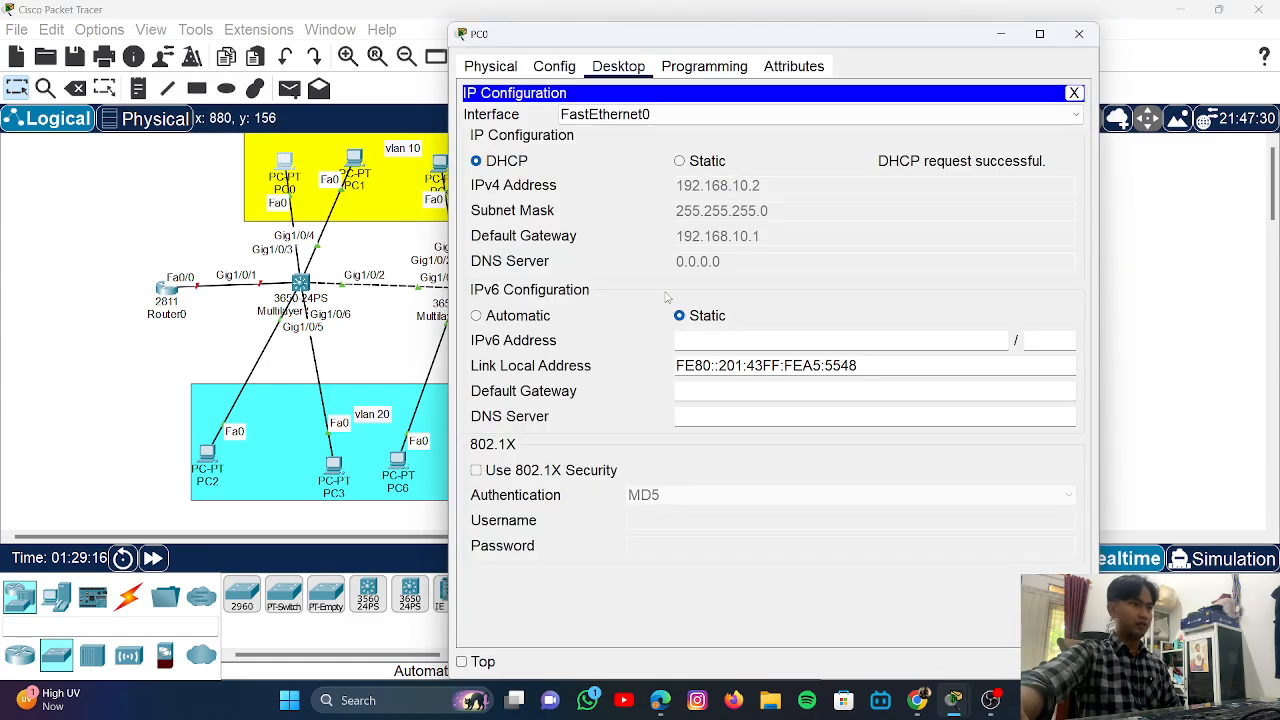
left_click(548, 65)
left_click(618, 66)
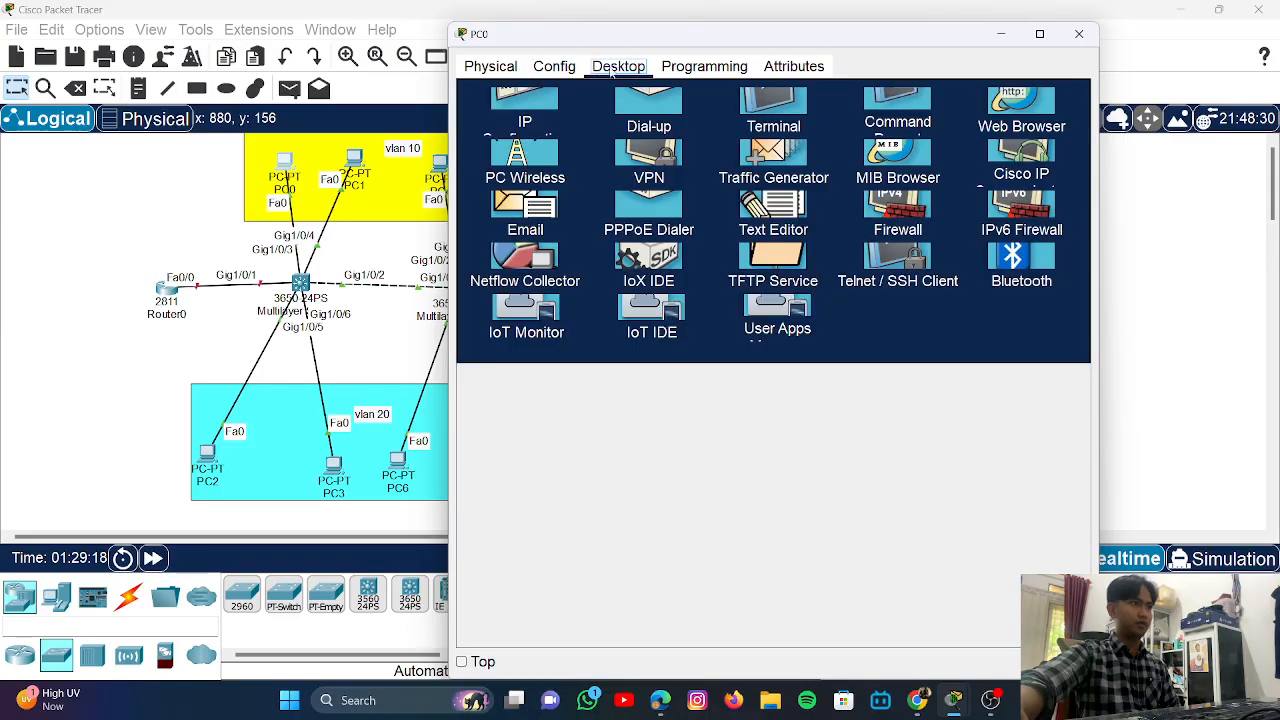
left_click(523, 108)
left_click(1074, 94)
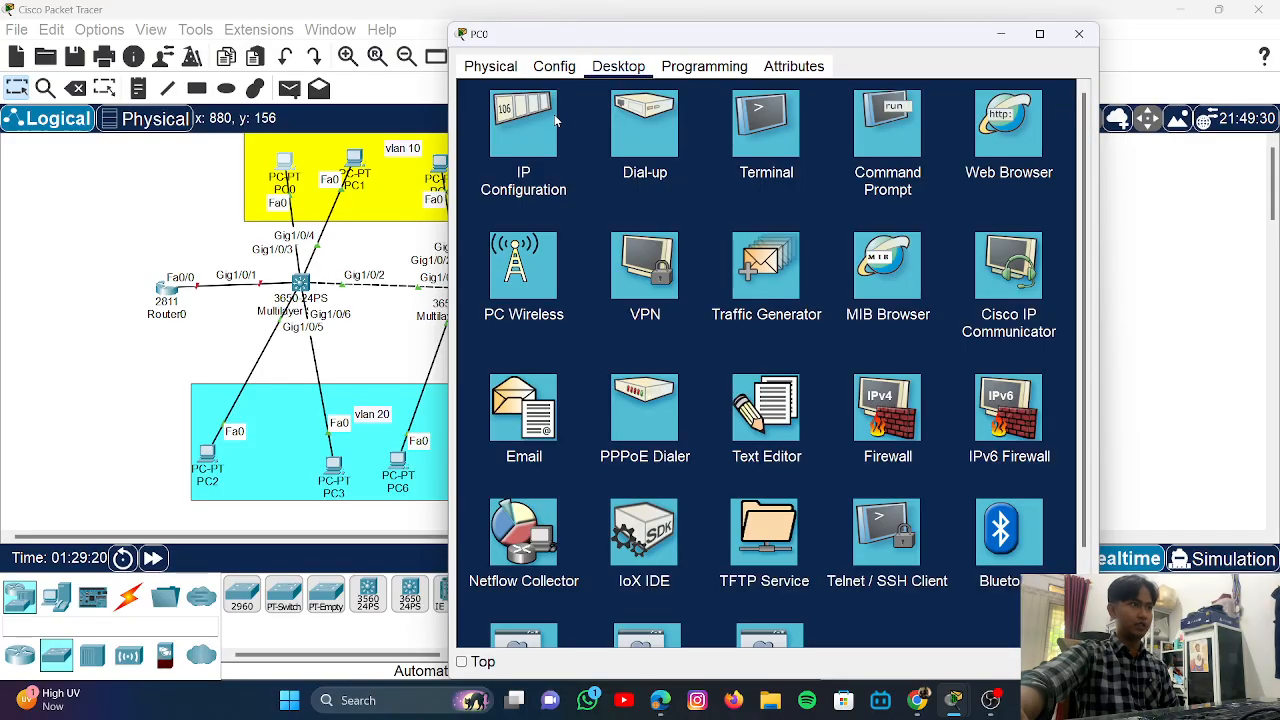
left_click(556, 118)
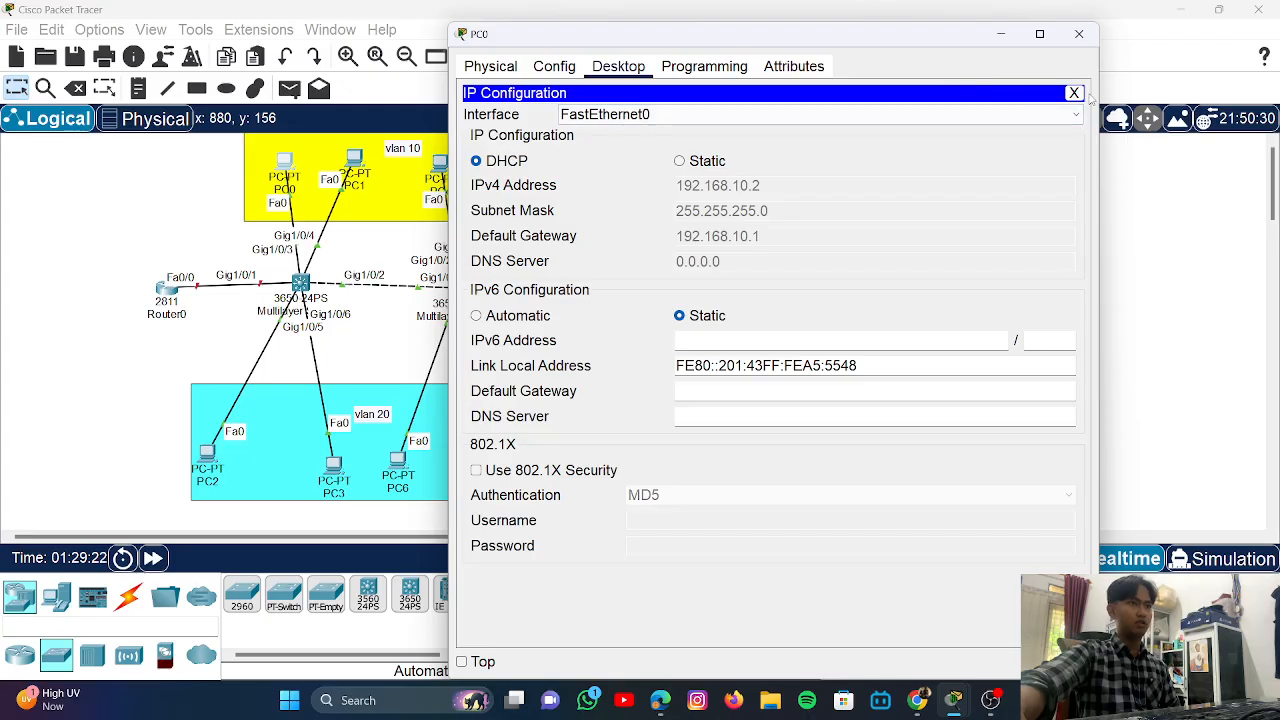
left_click(1074, 93)
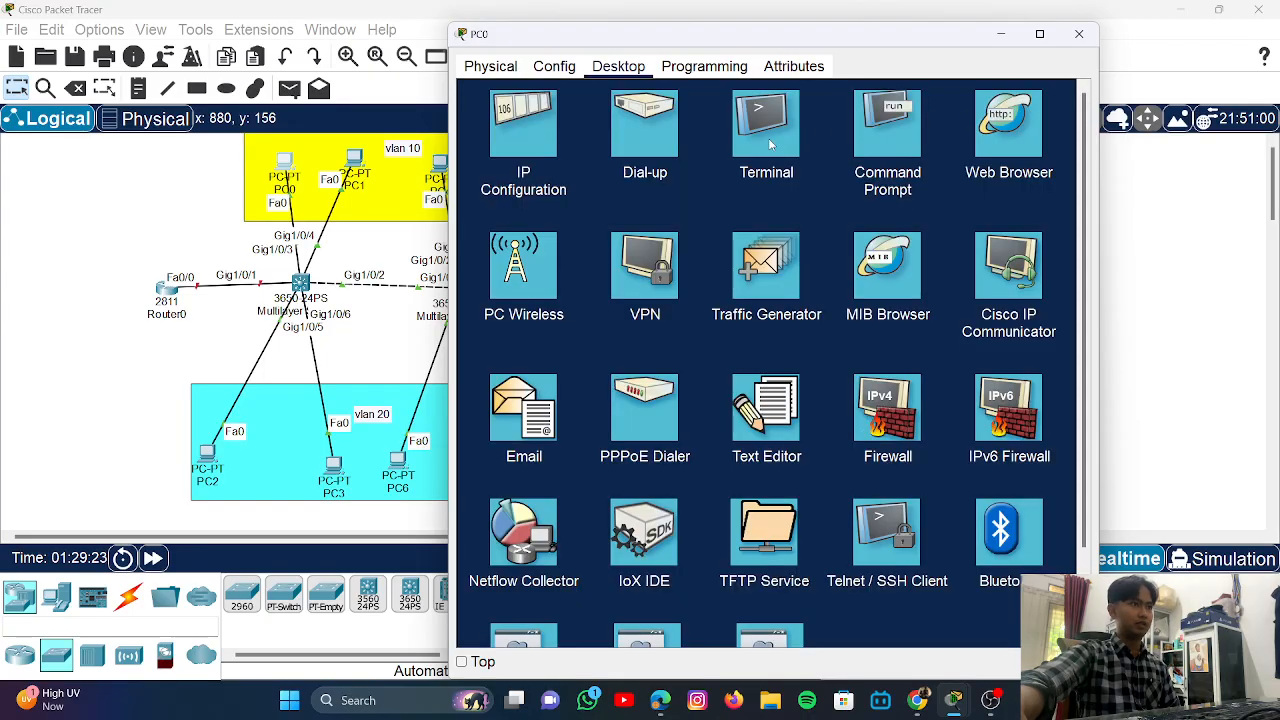
- From PC0's Command Prompt, ping gateways 192.168.10.1 and 192.168.20.1
left_click(883, 125)
type("p")
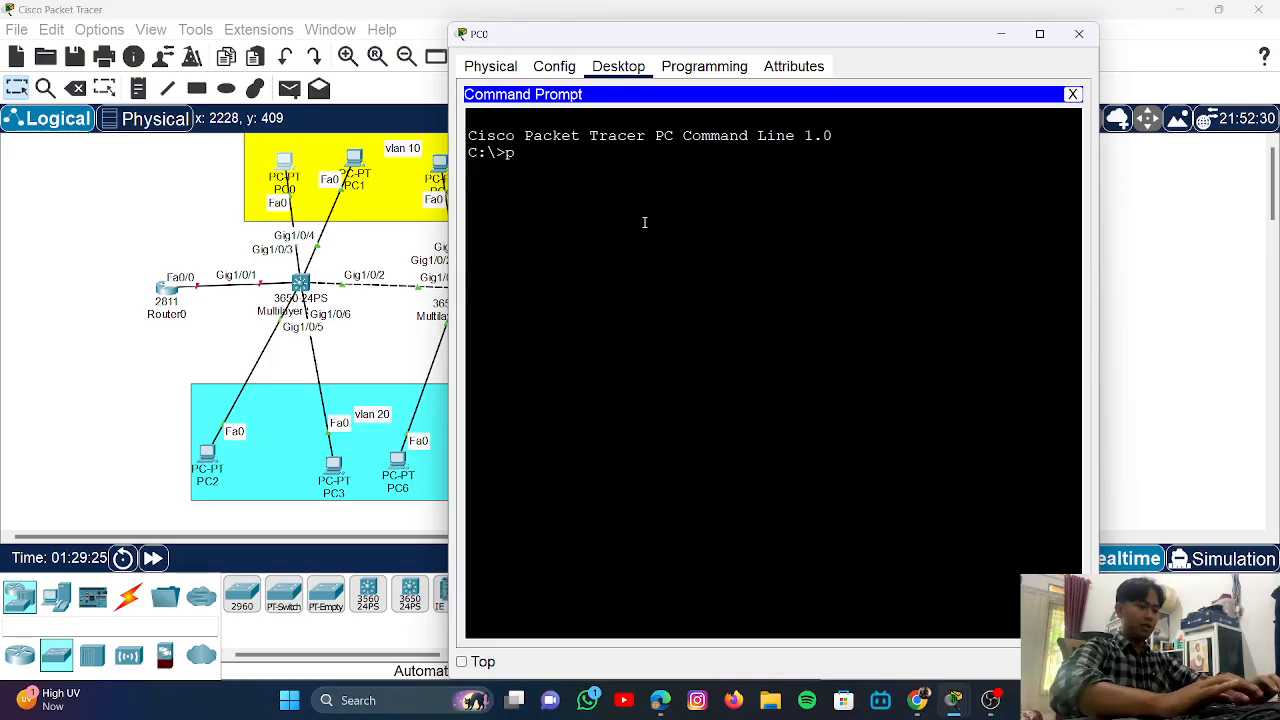
type("ing")
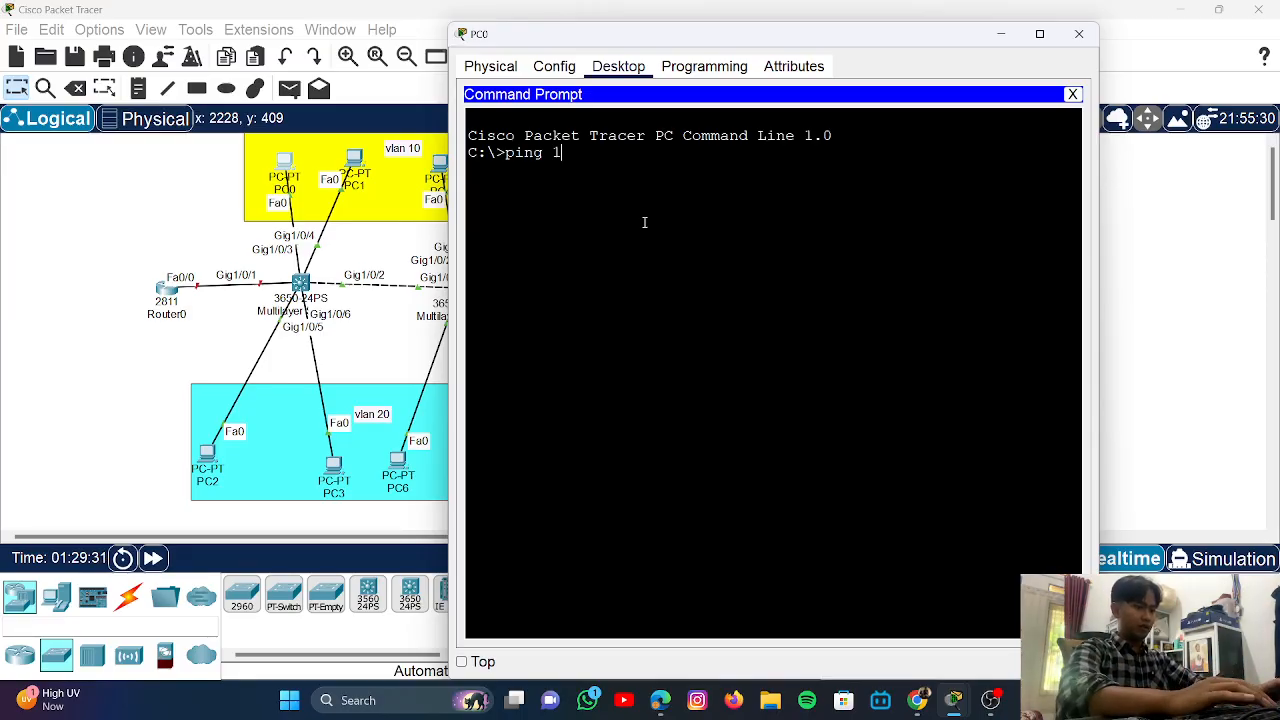
type("192.1")
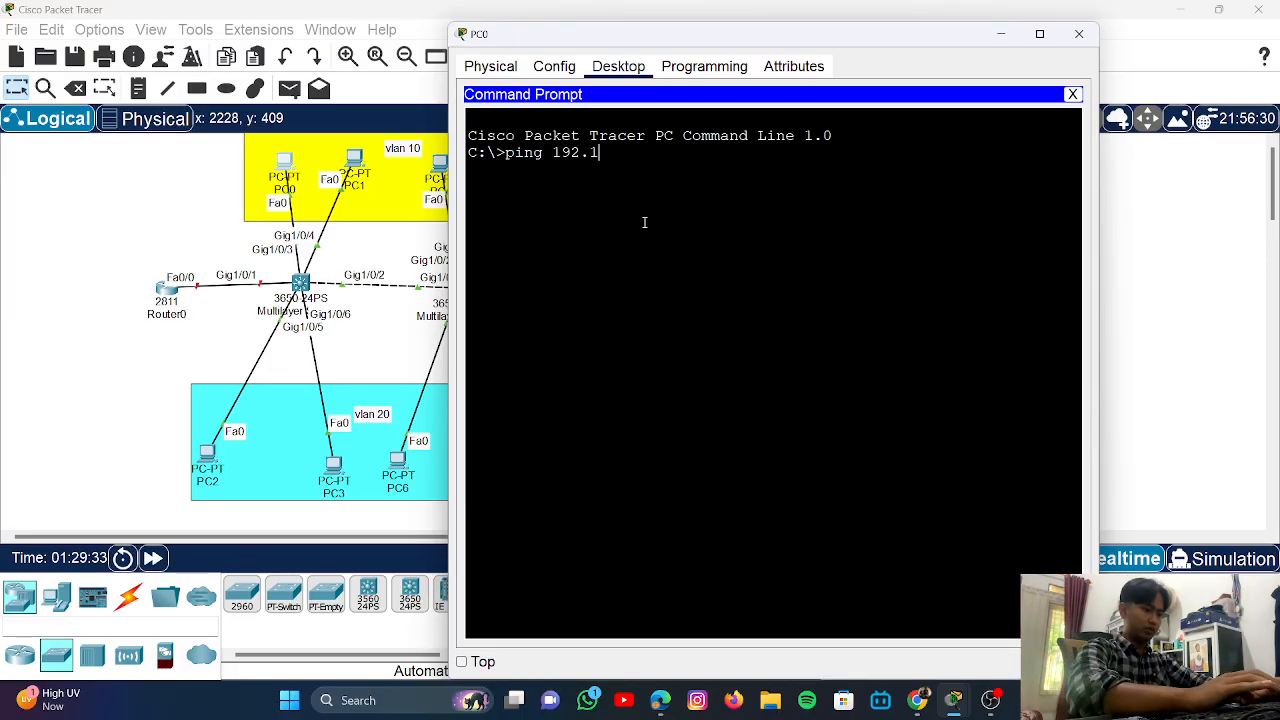
type("68.10.1")
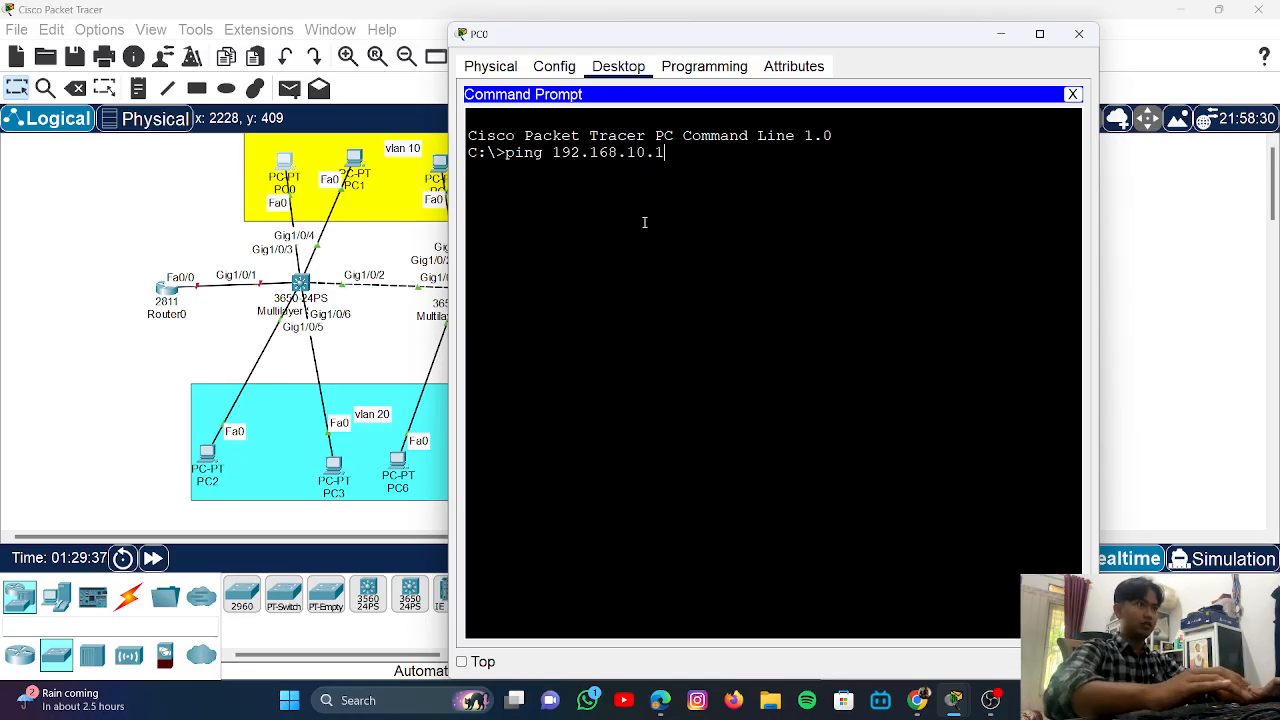
key("Return")
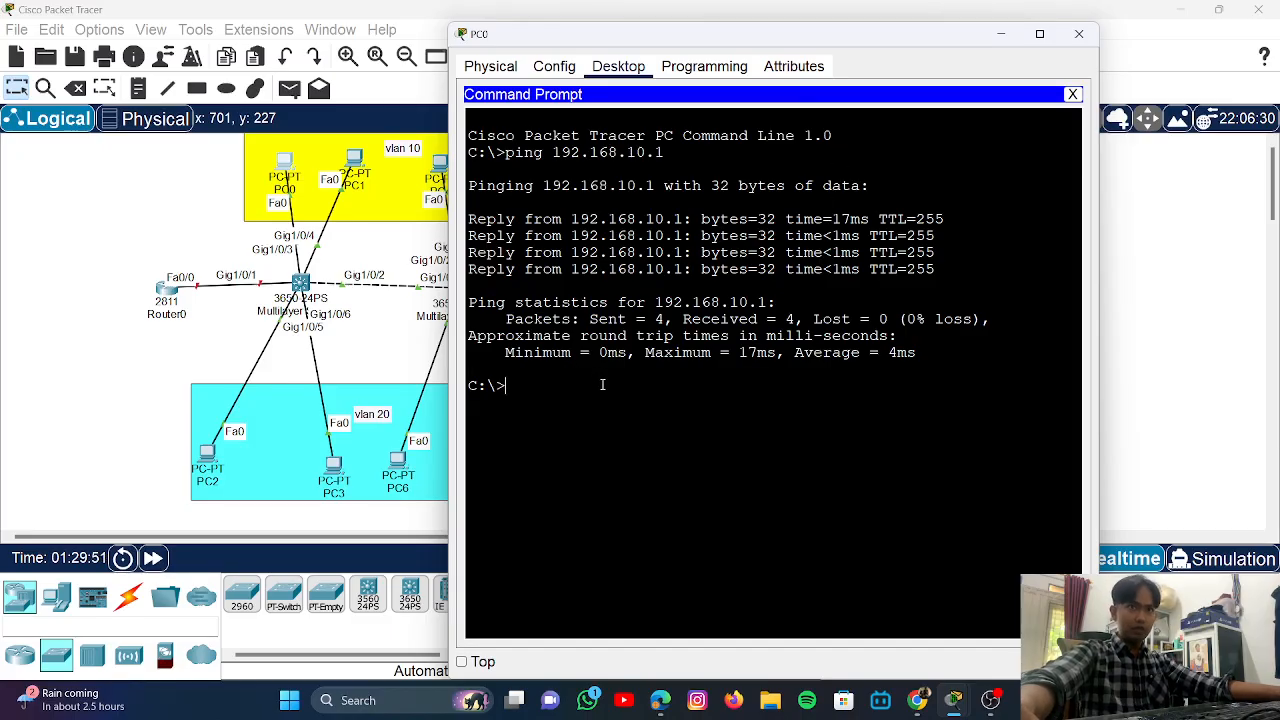
key("Up")
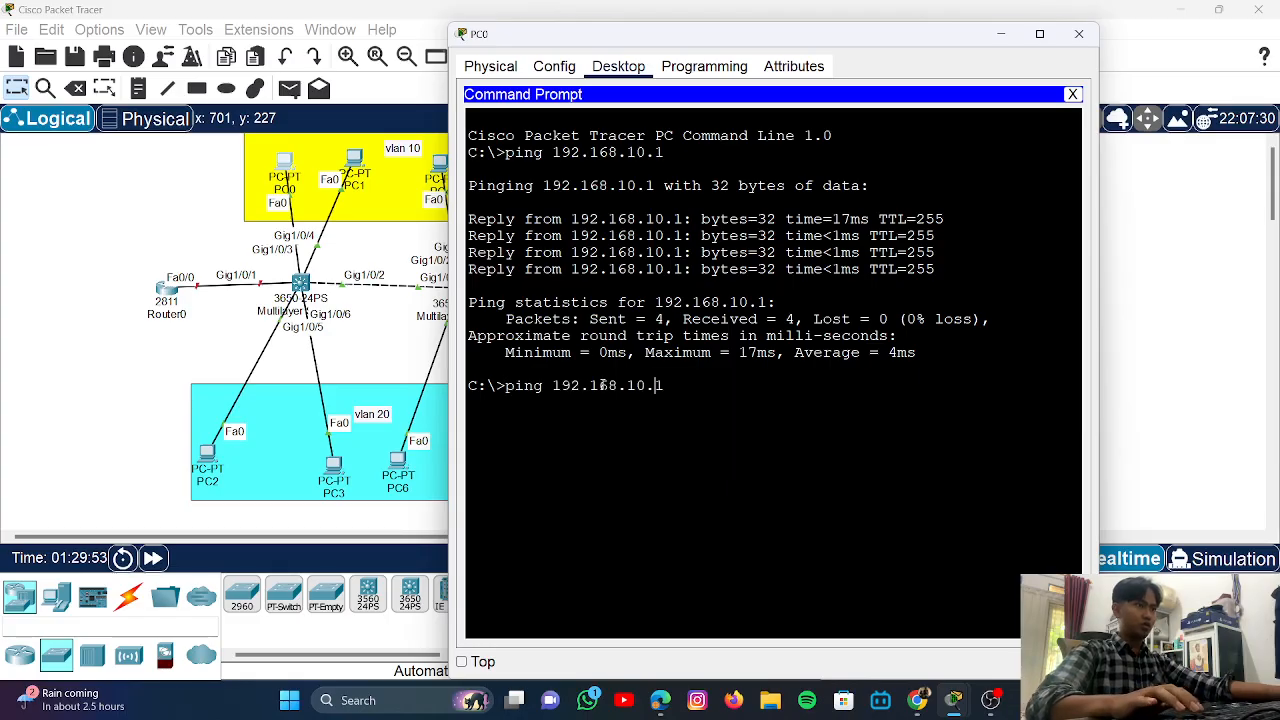
key("Left")
key("Left")
key("BackSpace")
key("BackSpace")
type("20")
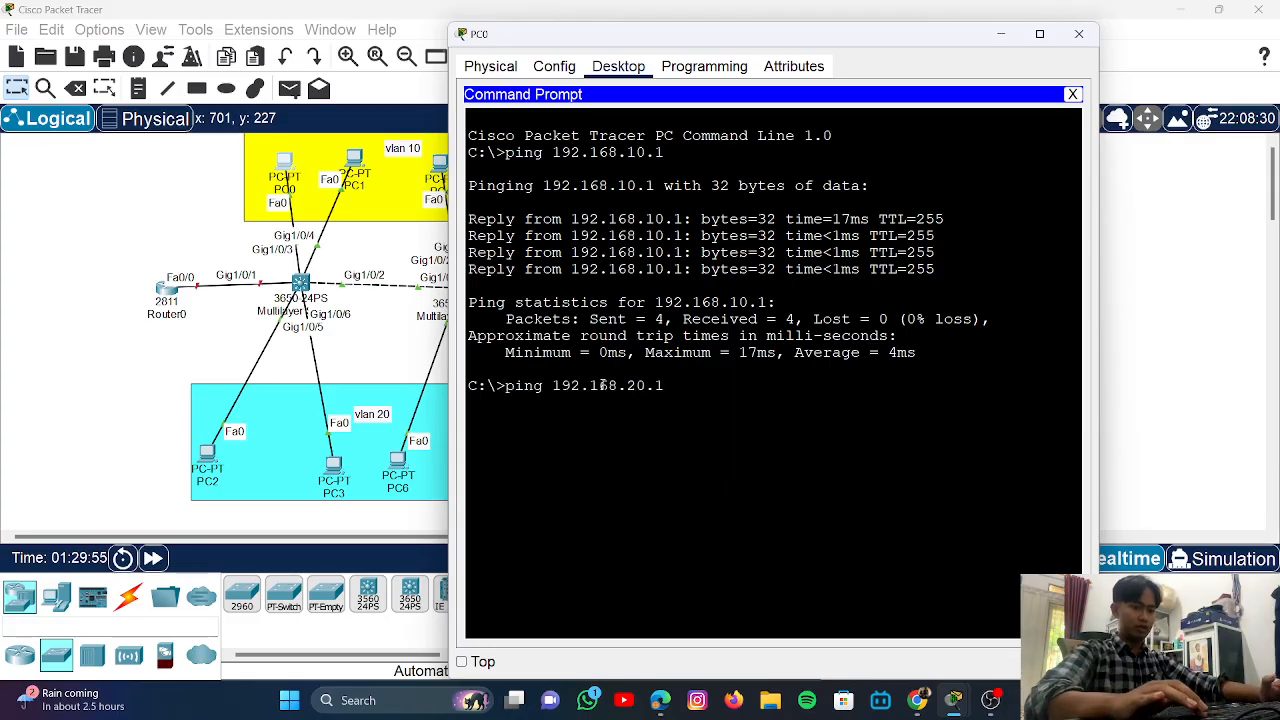
key("Return")
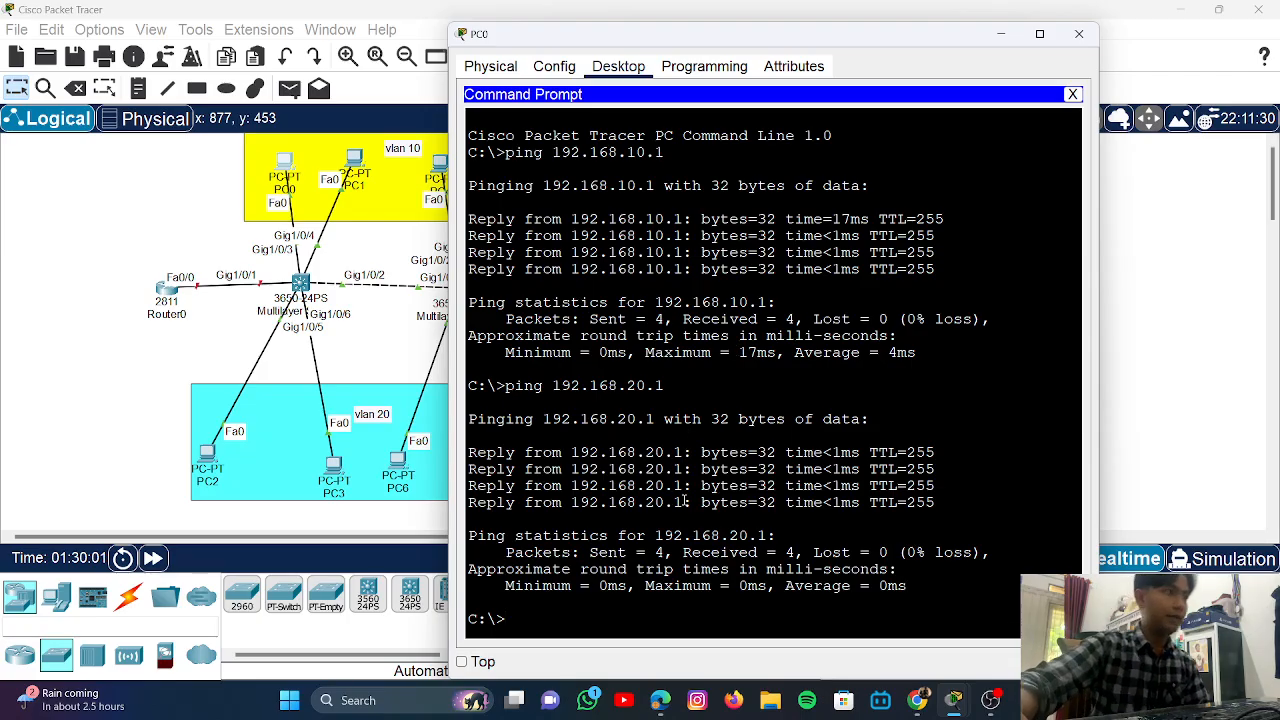
- Ping 192.168.30.1 from PC0, then close PC0's window
key("Up")
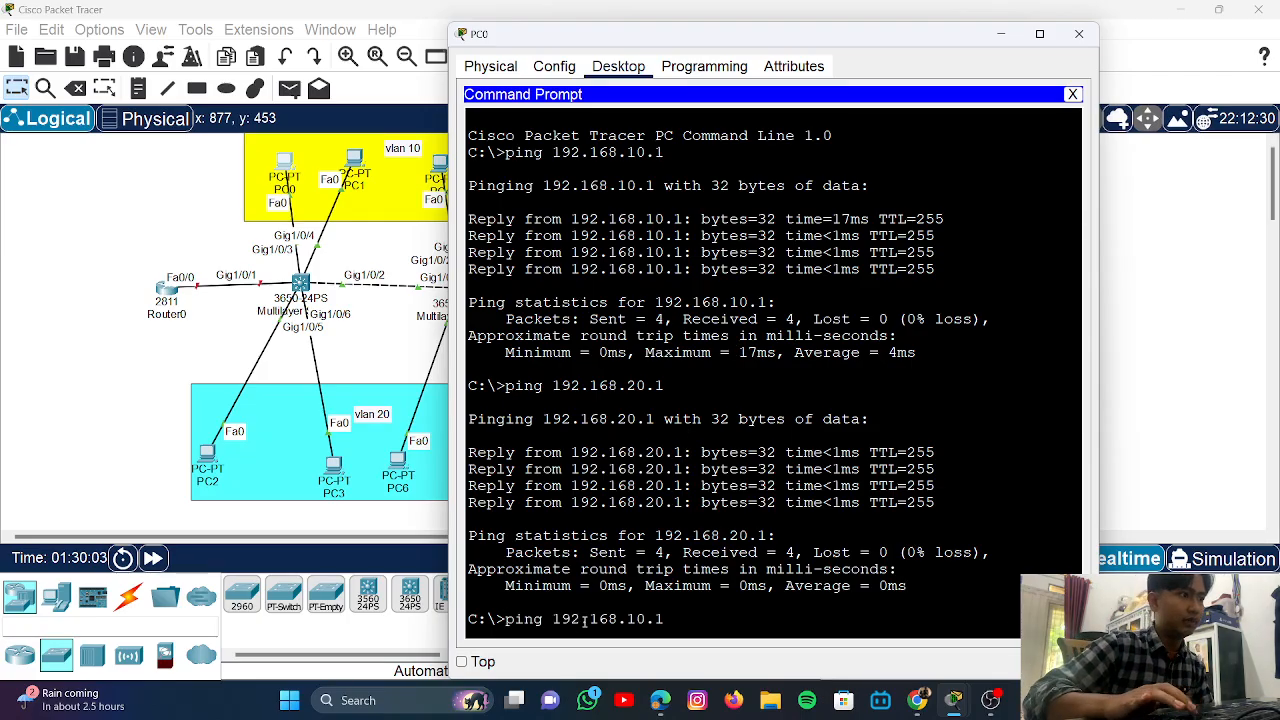
key("BackSpace")
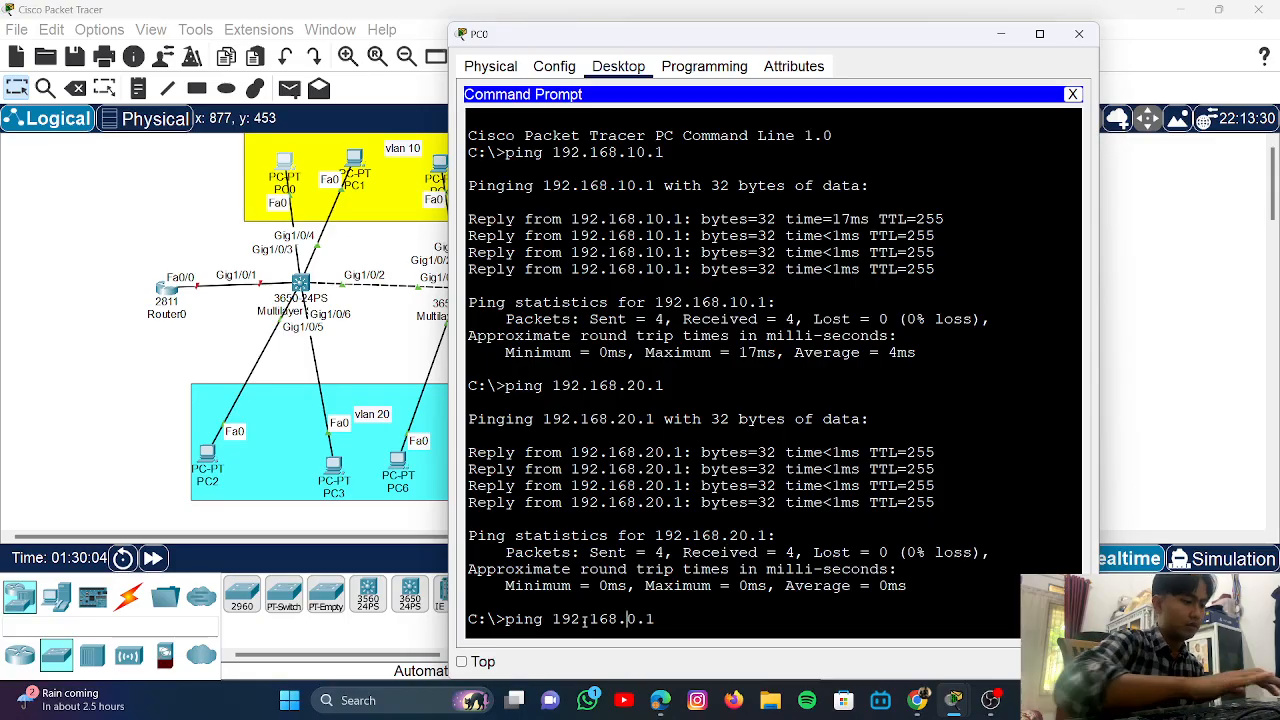
type("3")
key("Return")
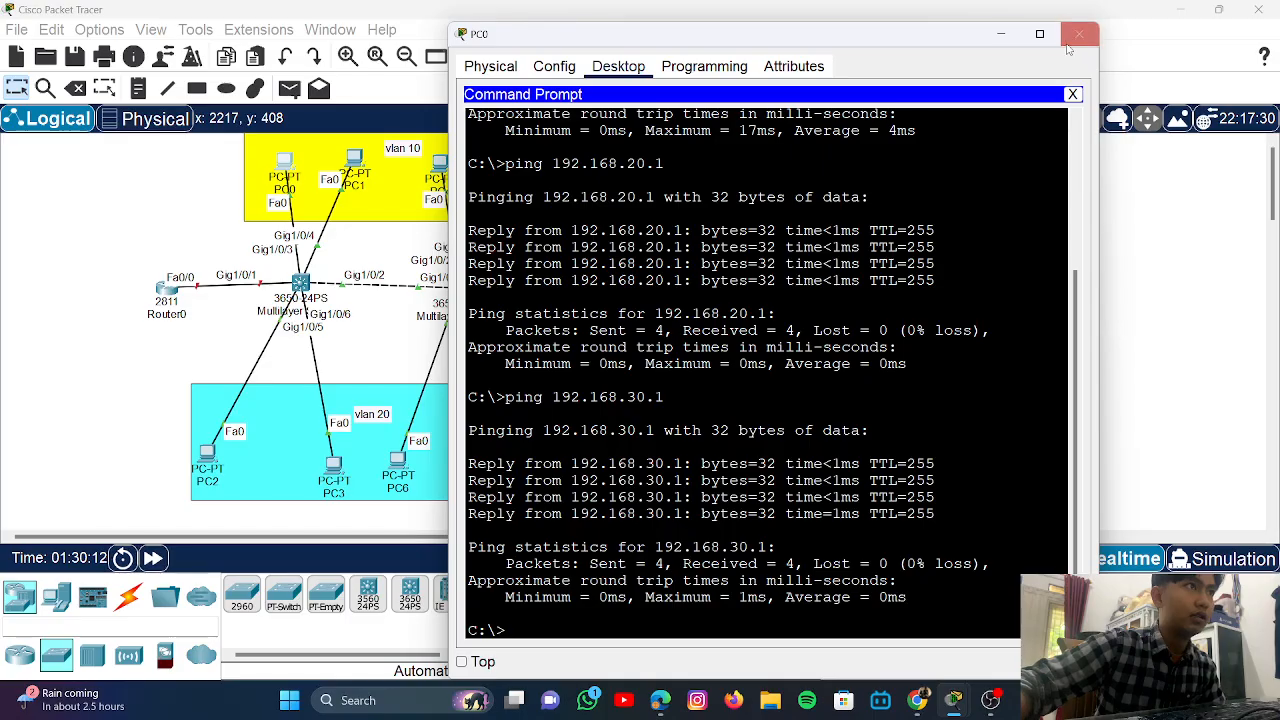
left_click(1001, 34)
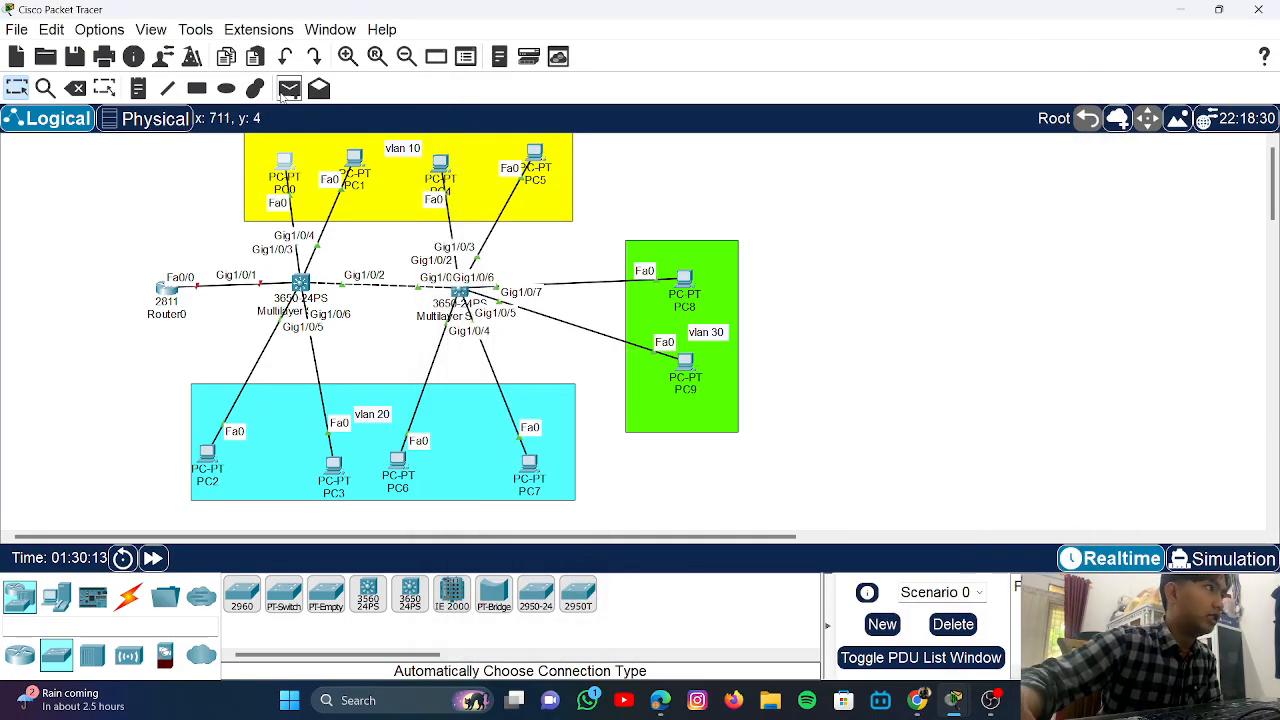
left_click(288, 89)
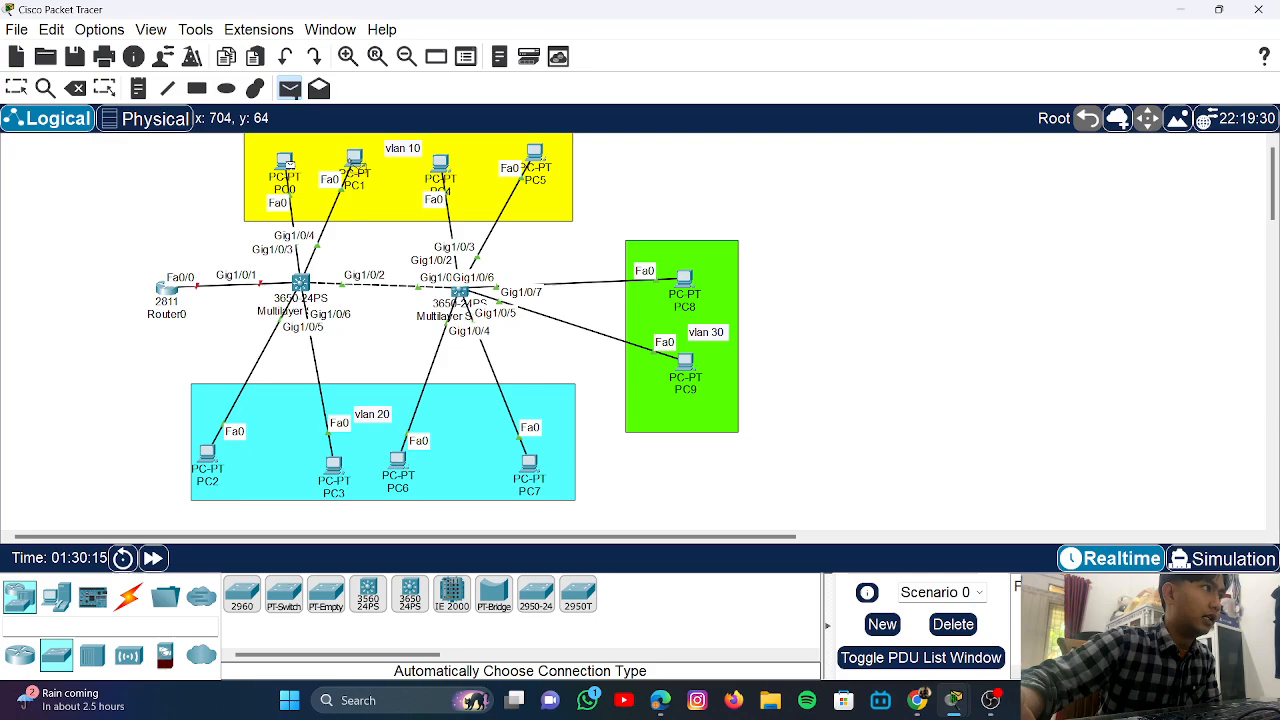
key("Escape")
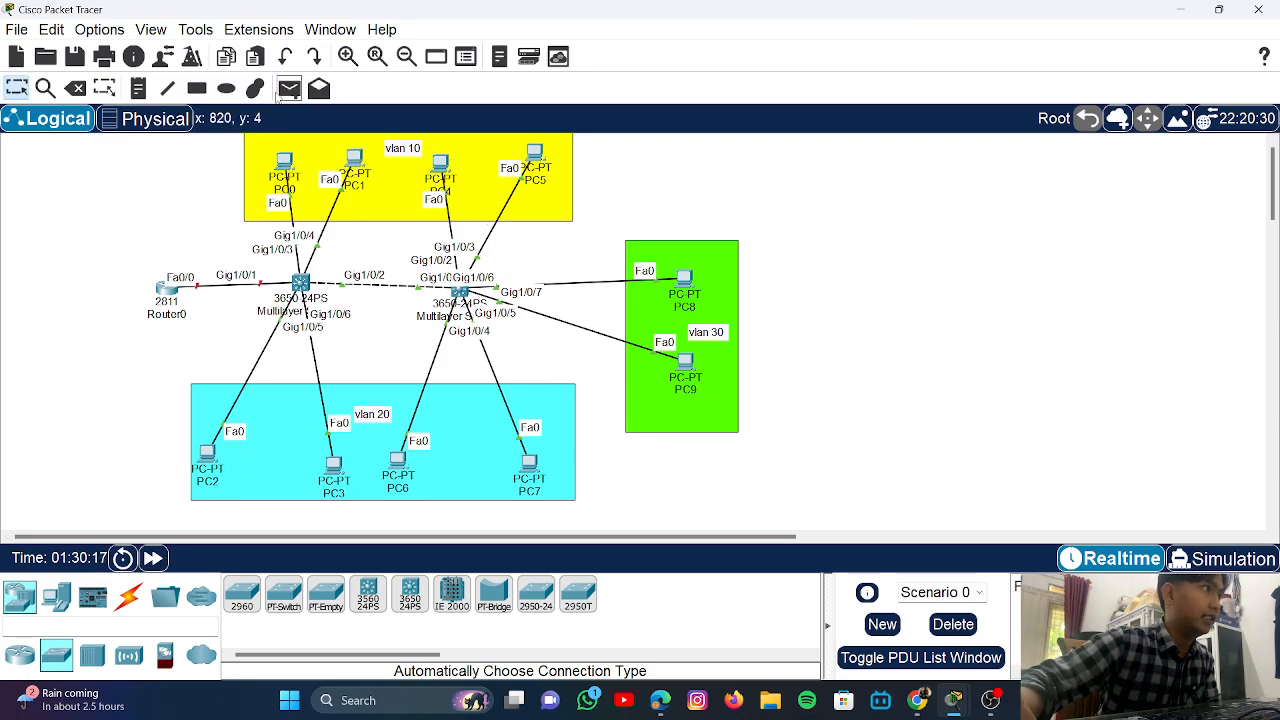
- Send two simple PDUs from PC0 to PC2
left_click(289, 89)
left_click(287, 163)
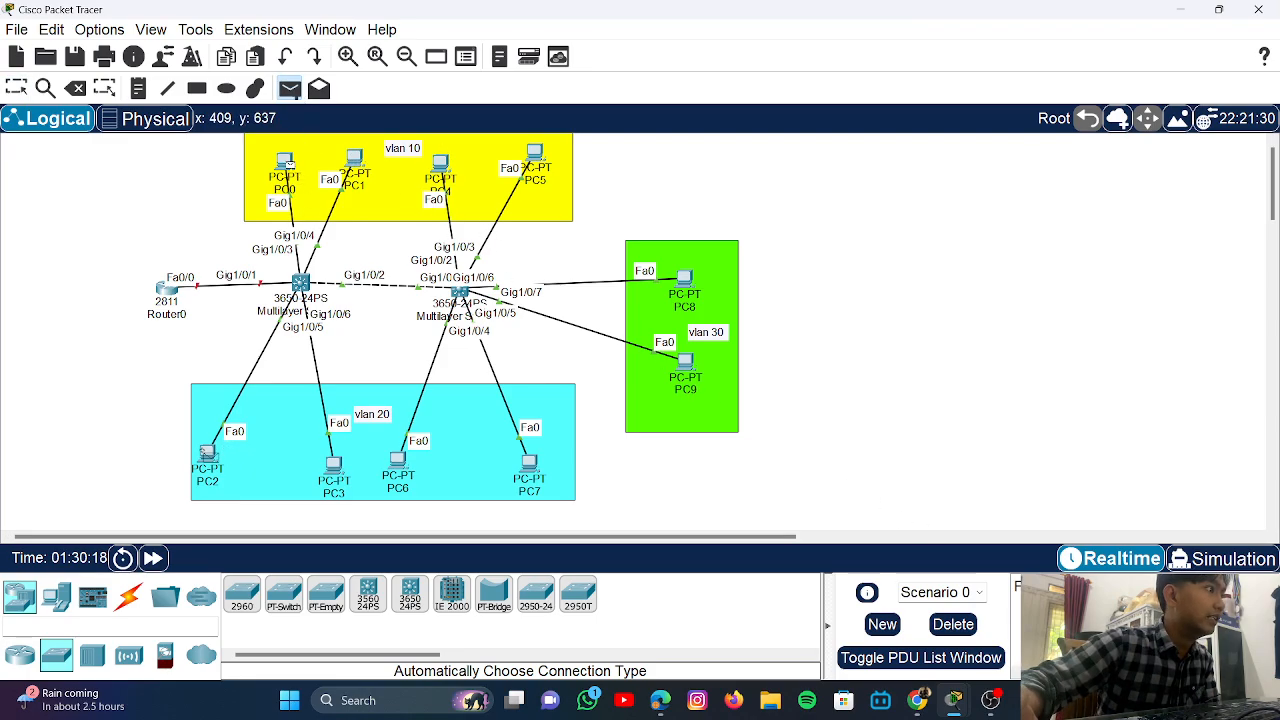
left_click(205, 452)
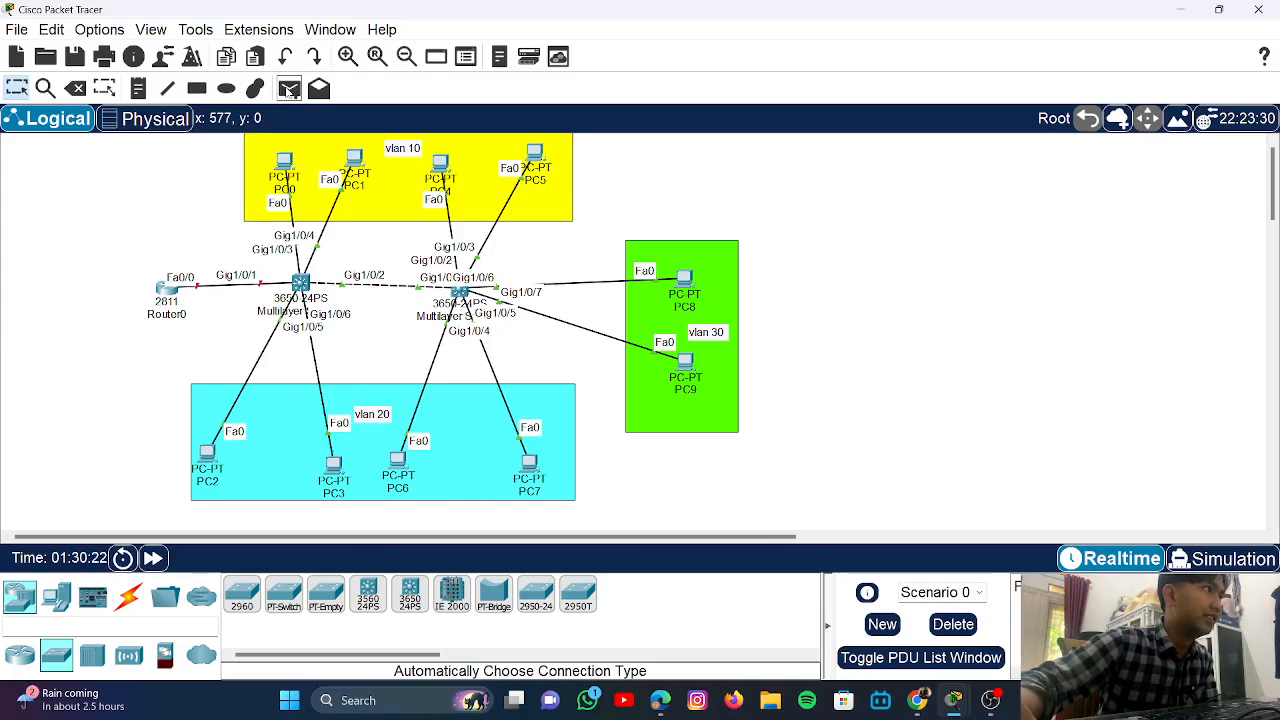
left_click(289, 89)
left_click(287, 165)
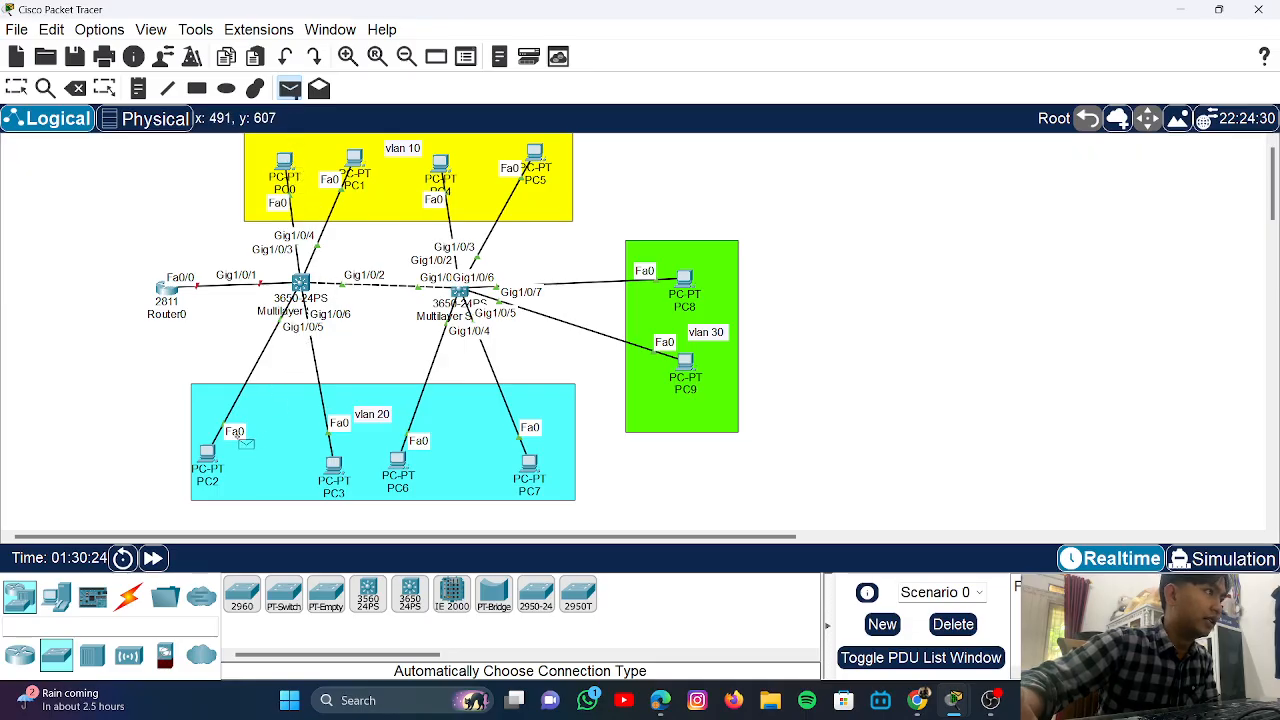
left_click(208, 455)
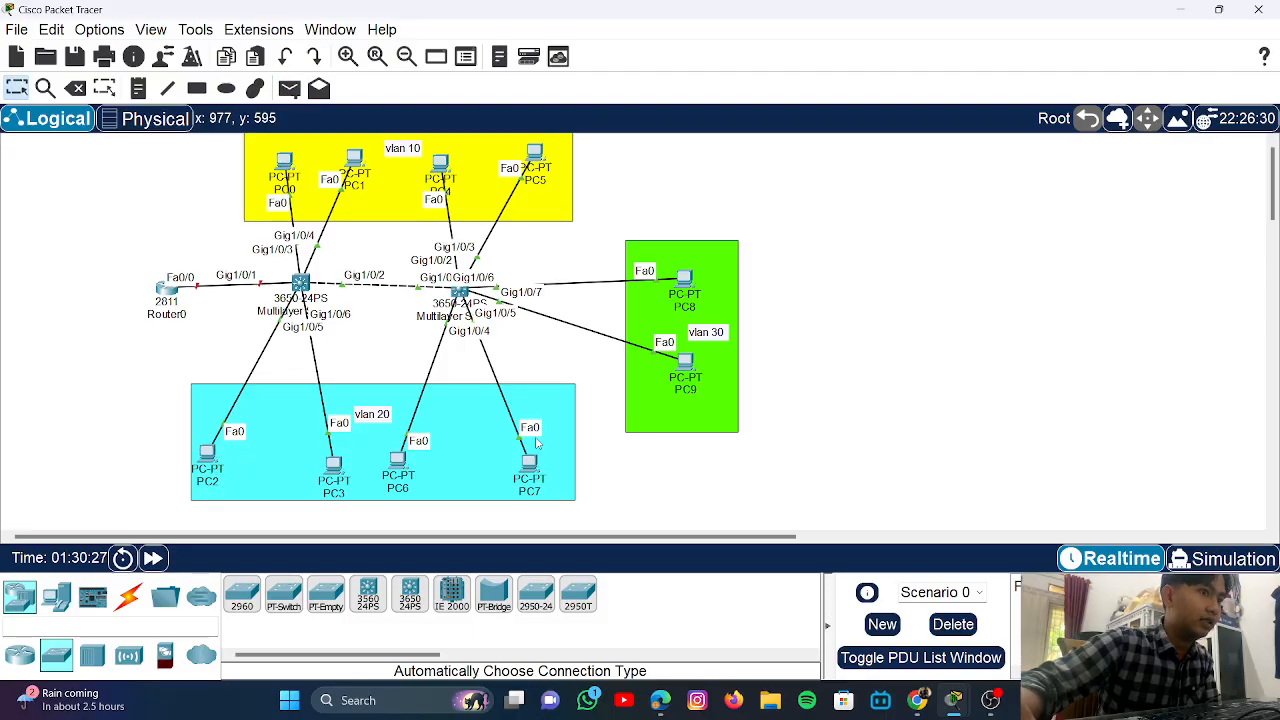
- Start a new simple PDU from PC0, cancelling one pending attempt first
left_click(289, 88)
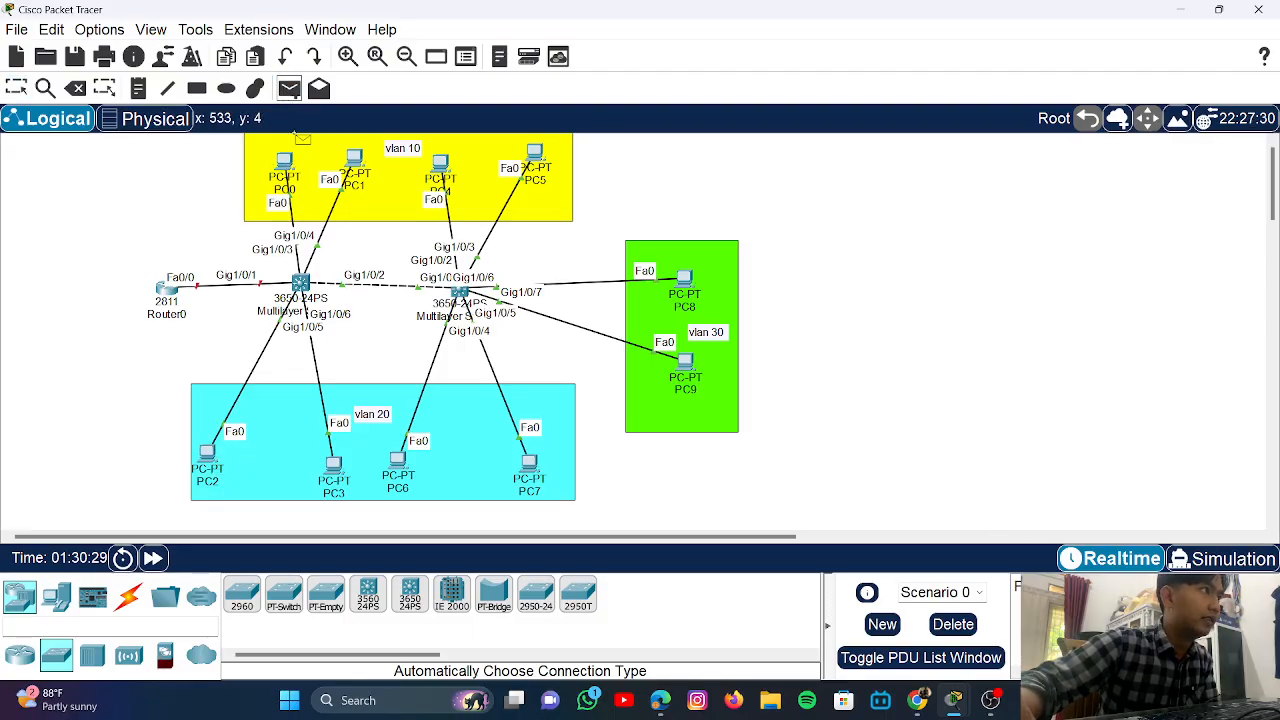
left_click(287, 165)
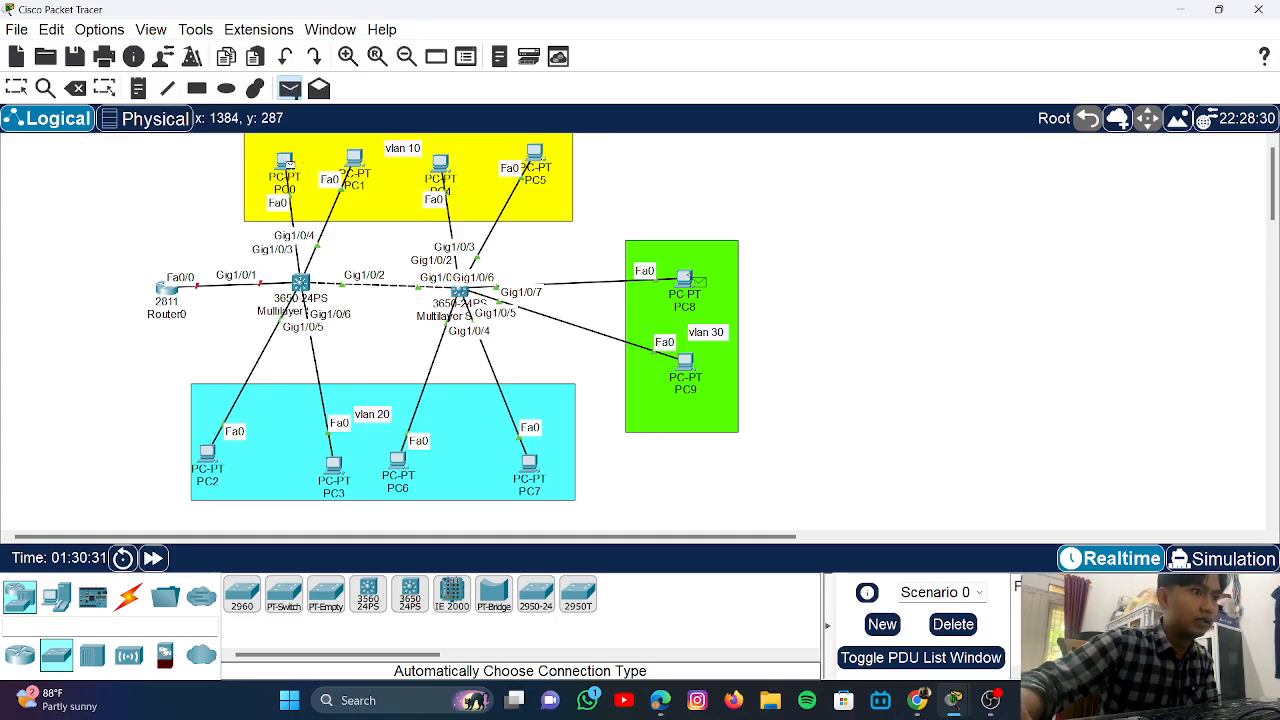
key("Escape")
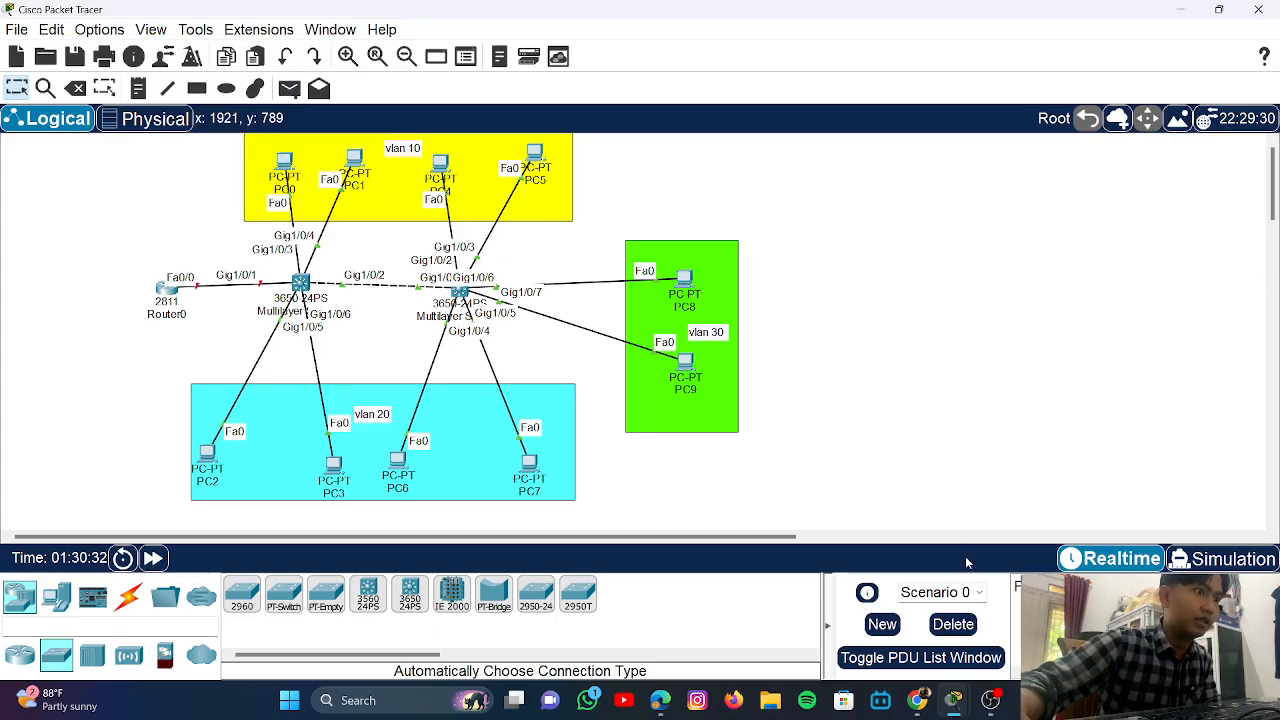
left_click(953, 624)
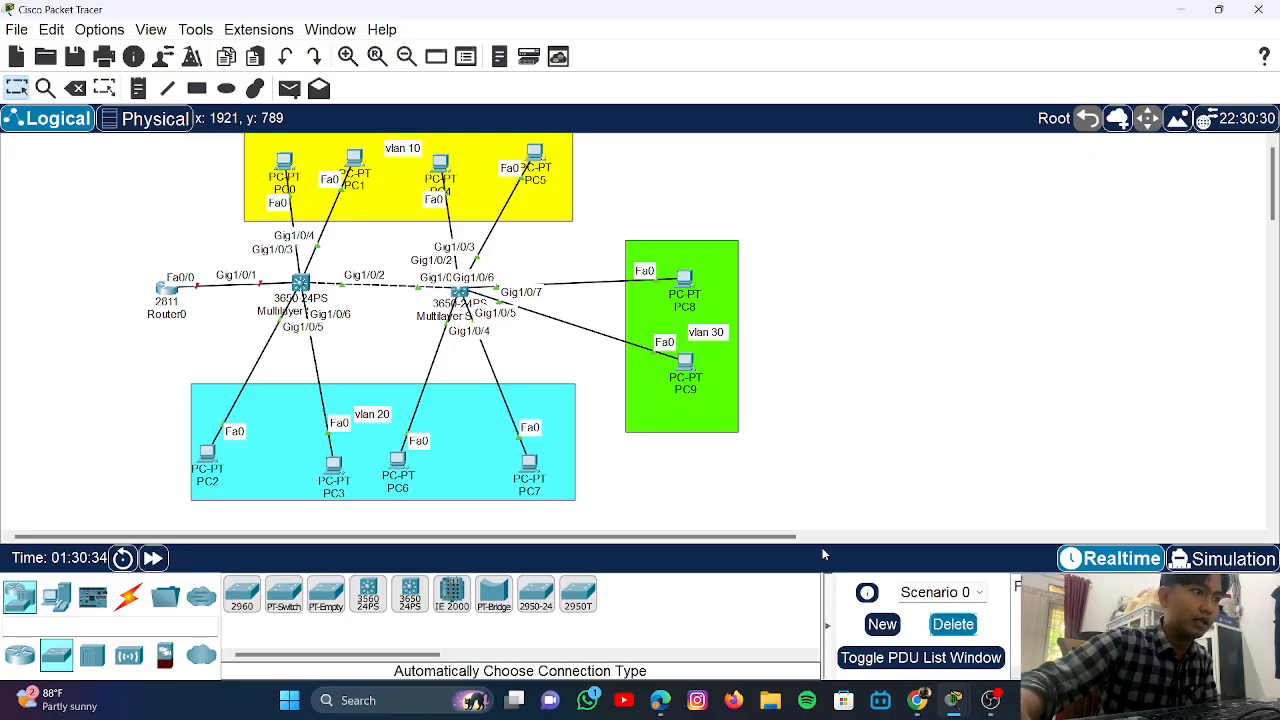
left_click(288, 88)
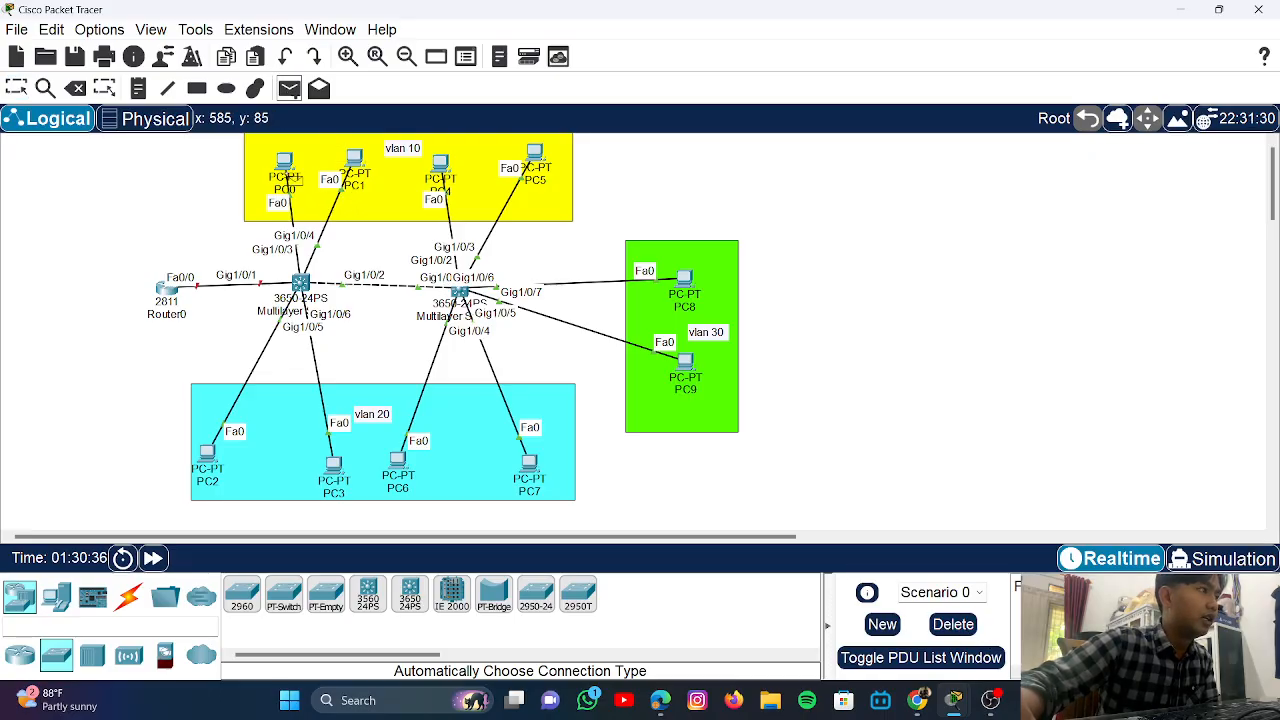
left_click(285, 163)
- Deliver the PC0 test packet to PC8, then open Multilayer Switch0
left_click(688, 276)
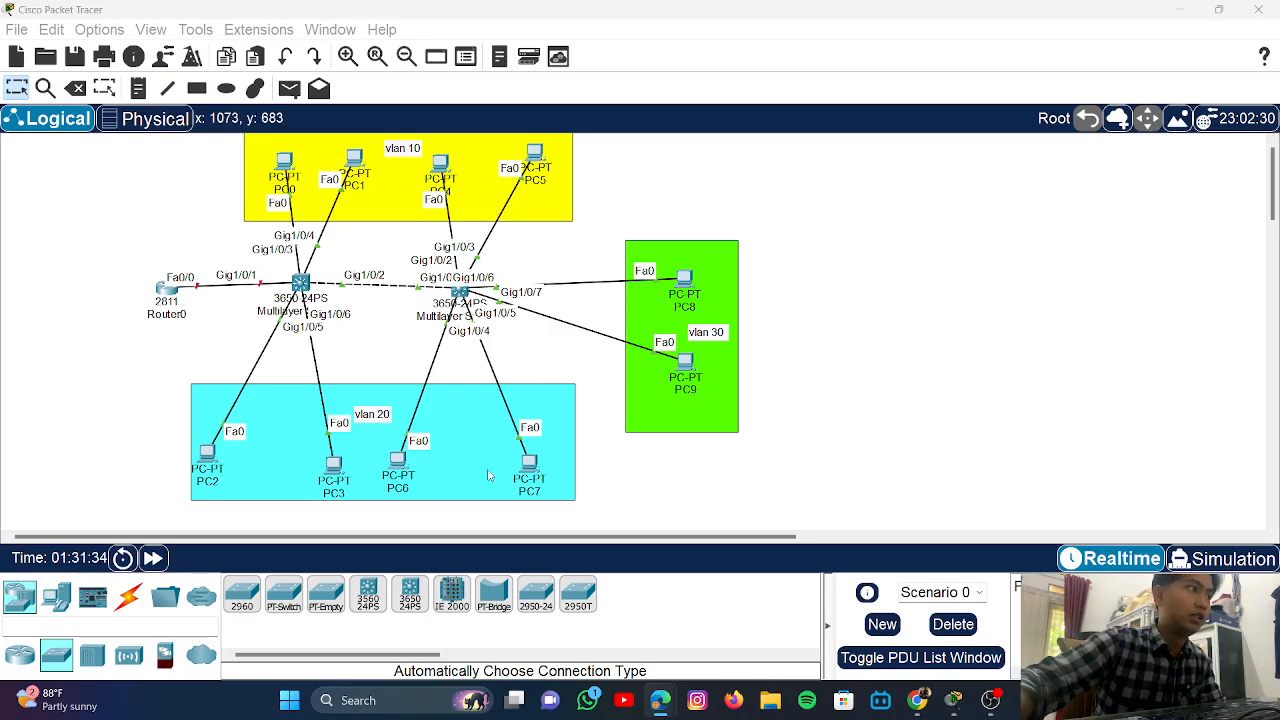
left_click(302, 286)
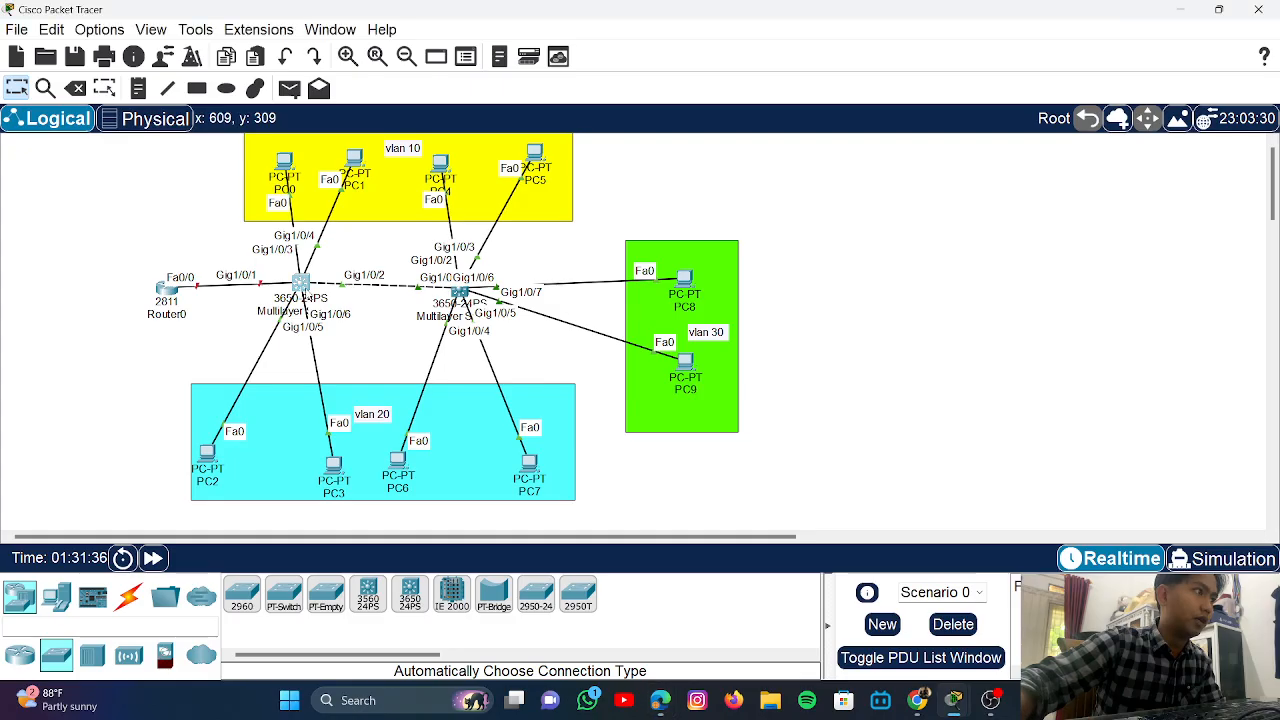
- Enter privileged mode on Multilayer Switch0 with 'en', then close its CLI window
key("Return")
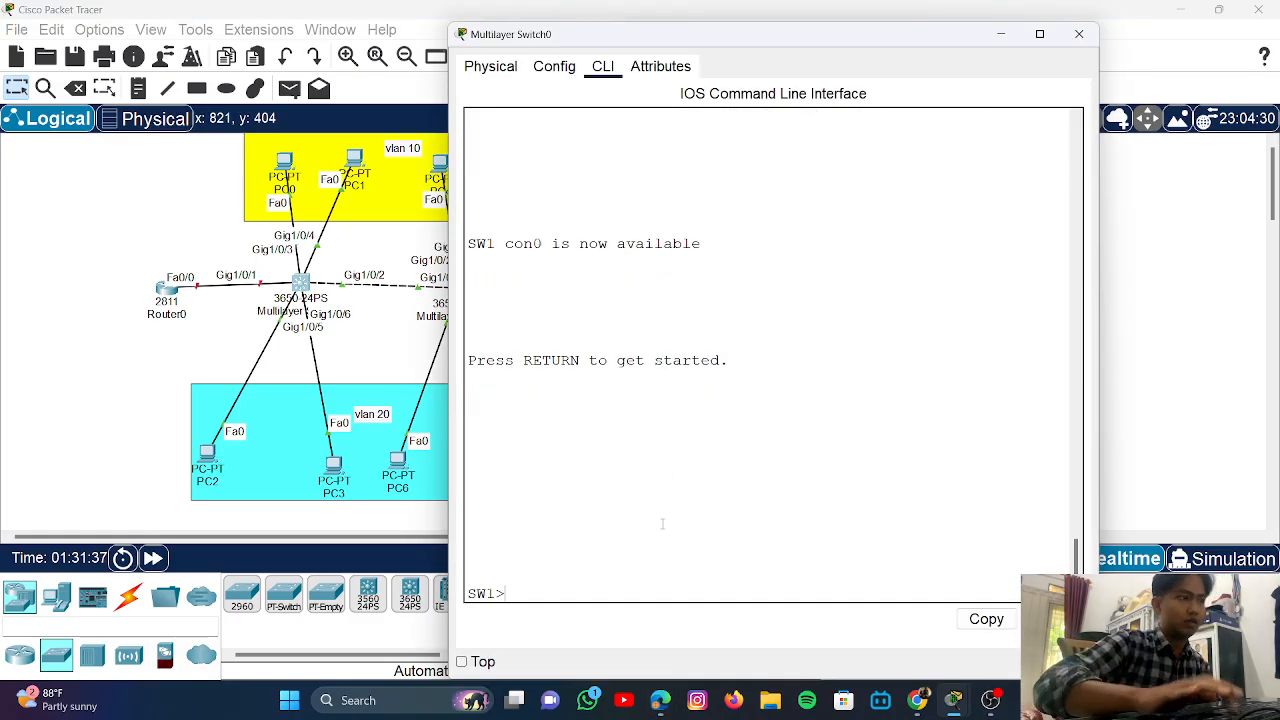
type("en")
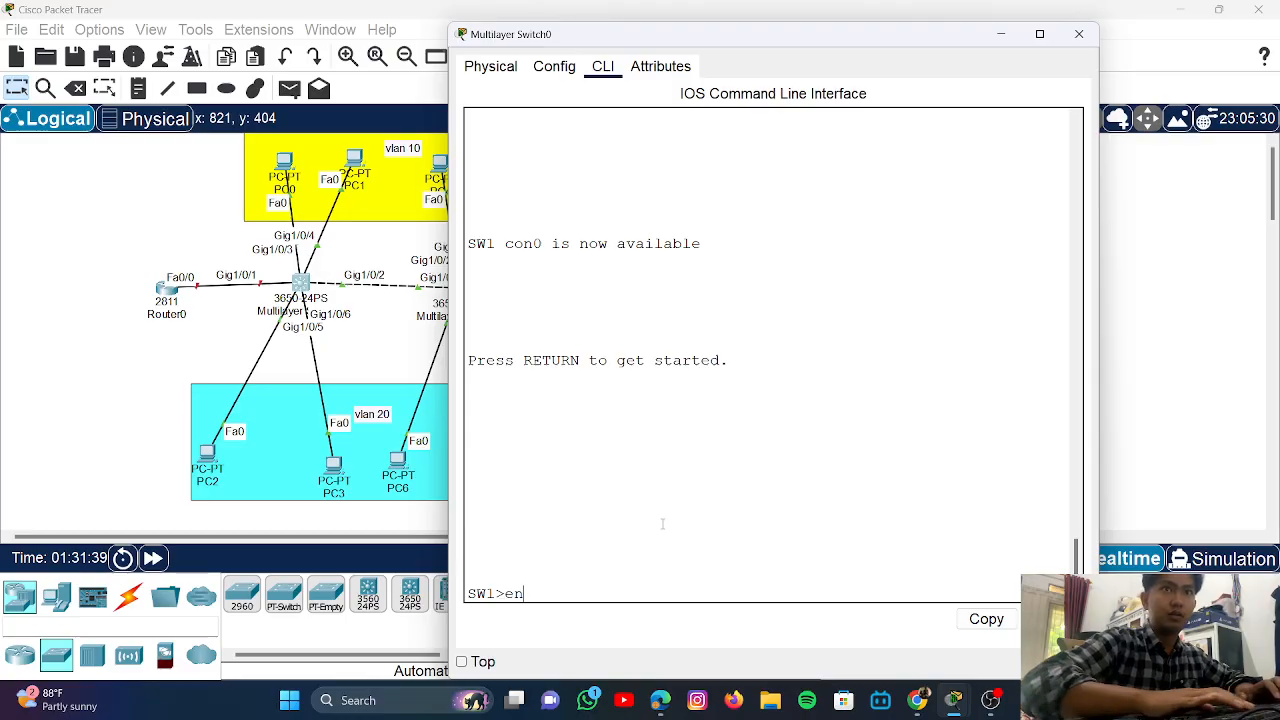
key("Return")
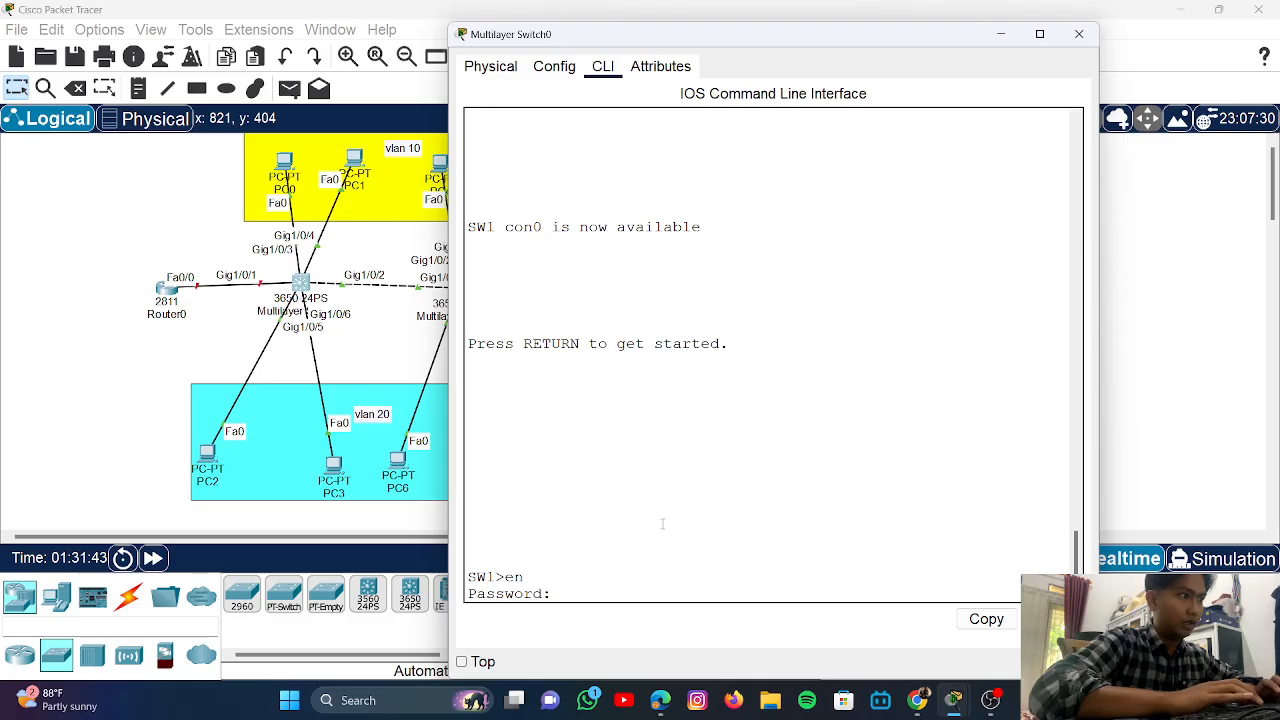
key("Return")
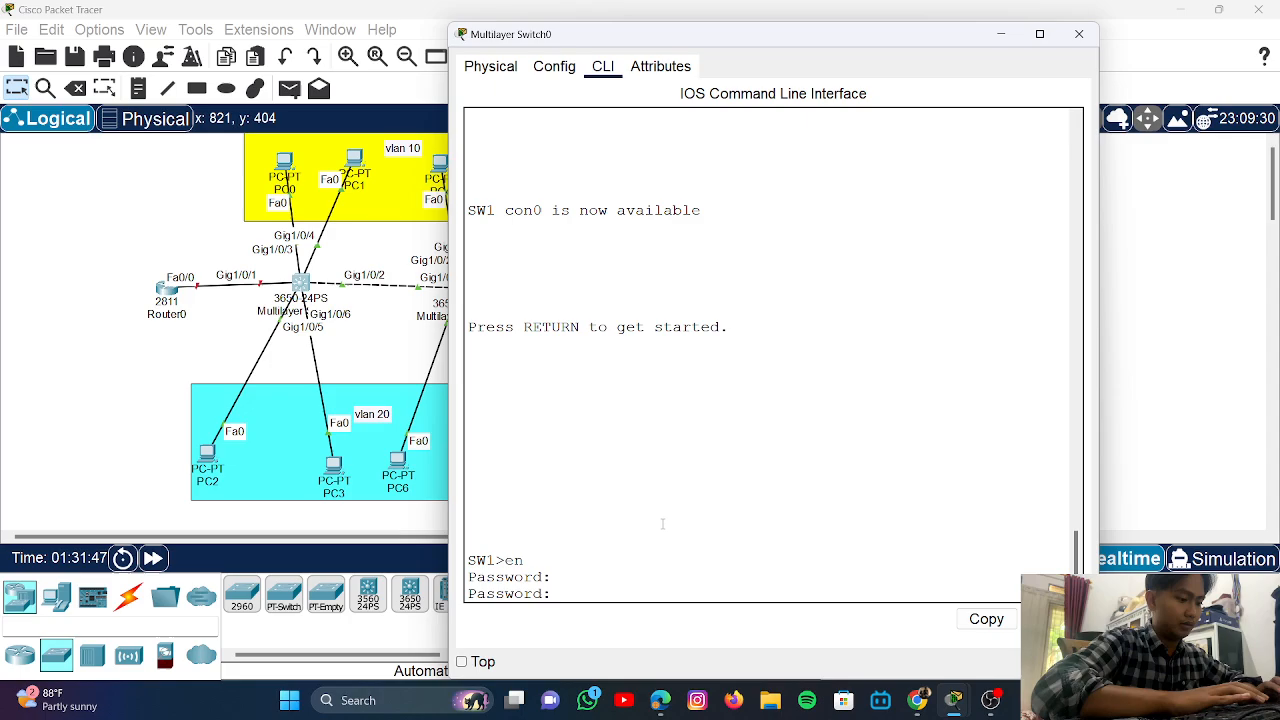
key("Return")
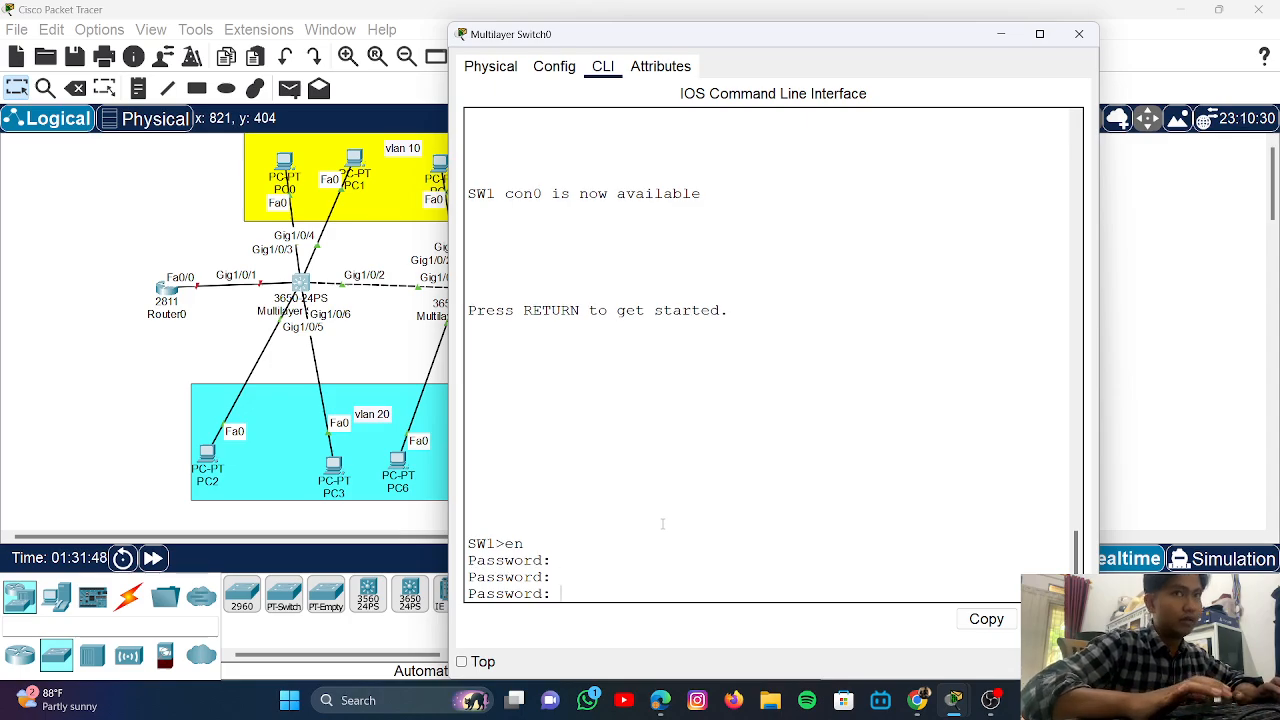
left_click(1079, 34)
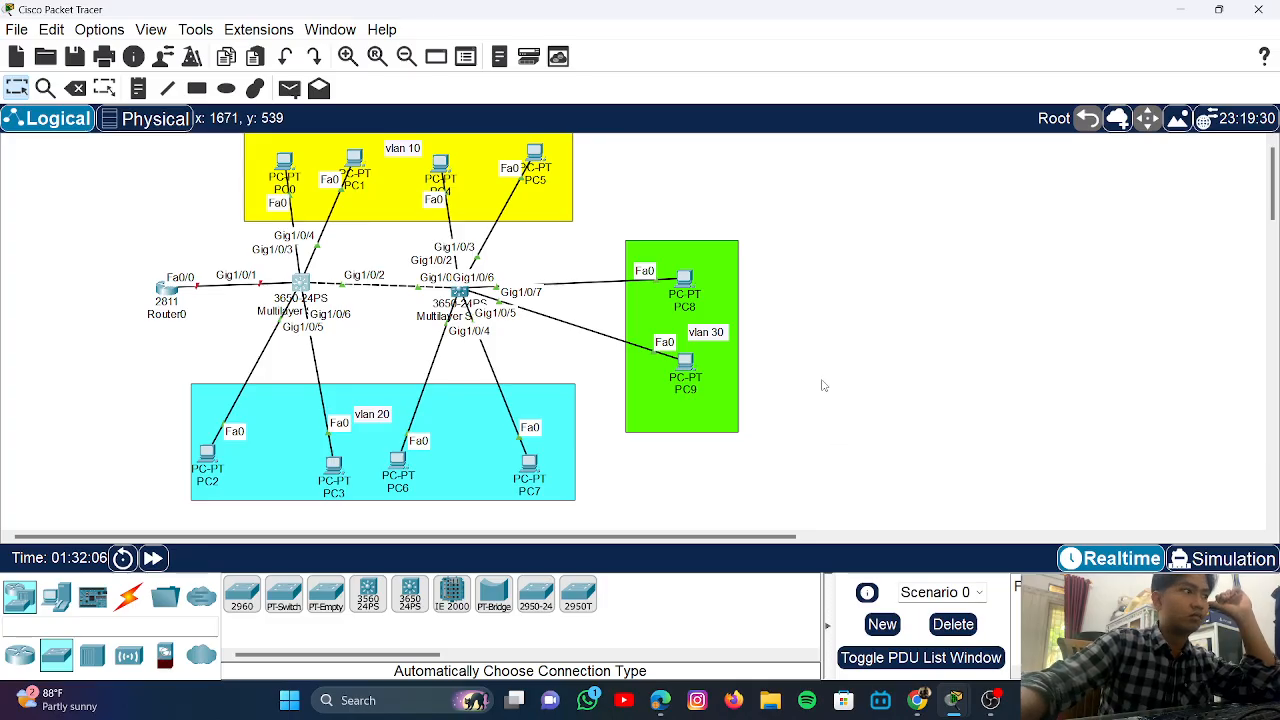
- In Multilayer Switch1's CLI, exit DHCP pool configuration mode with exit
left_click(458, 292)
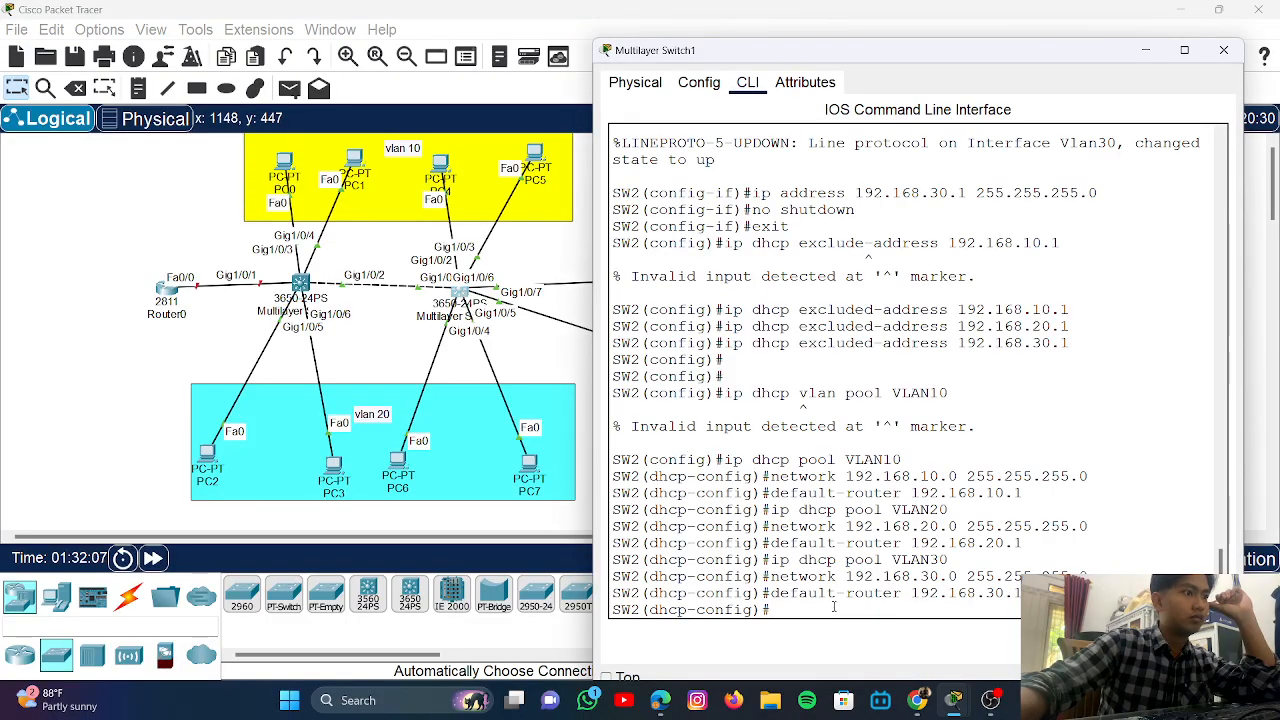
key("Return")
key("Return")
key("Return")
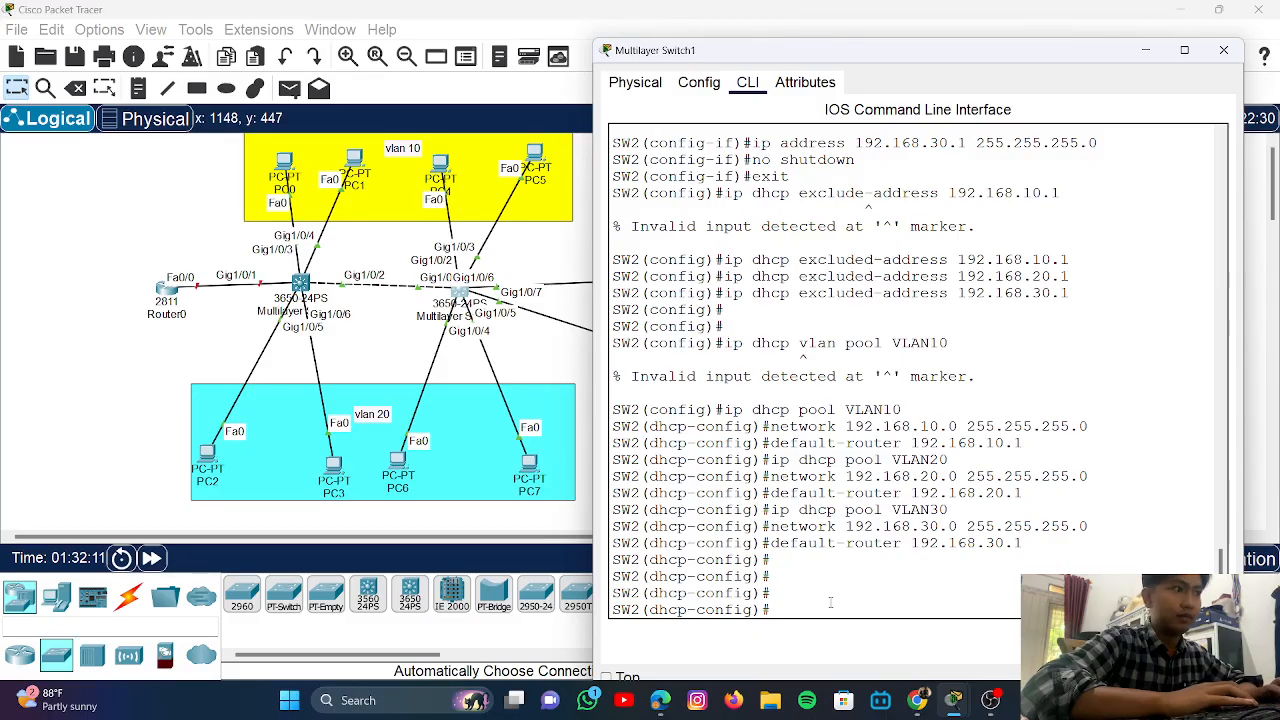
type("exit")
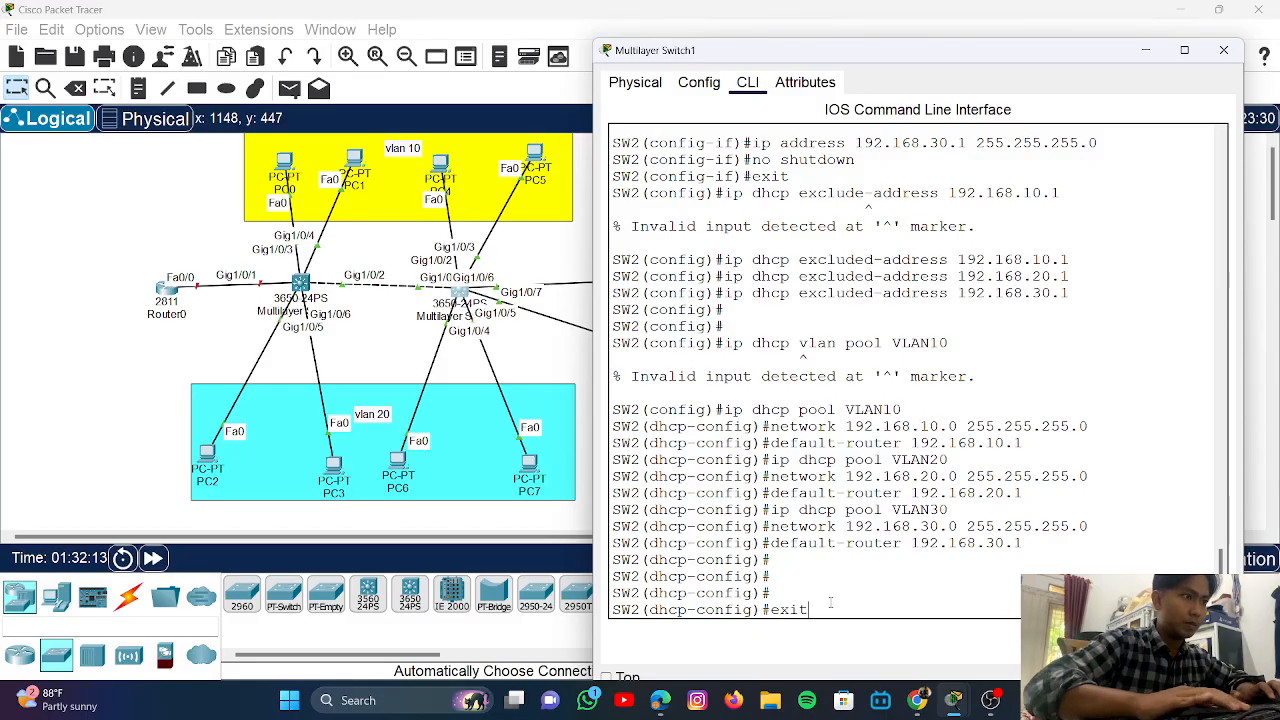
key("Return")
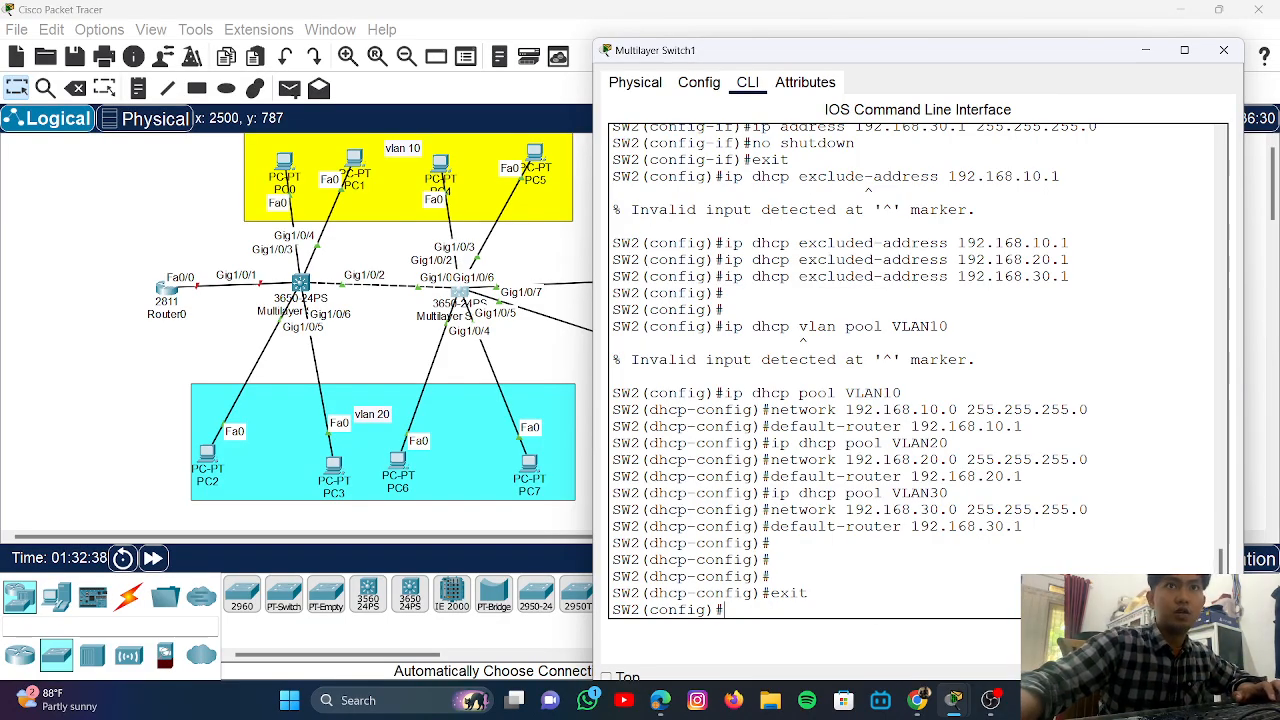
- Try show vlan brief in config mode (rejected), then exit to the SW2# prompt
type("s")
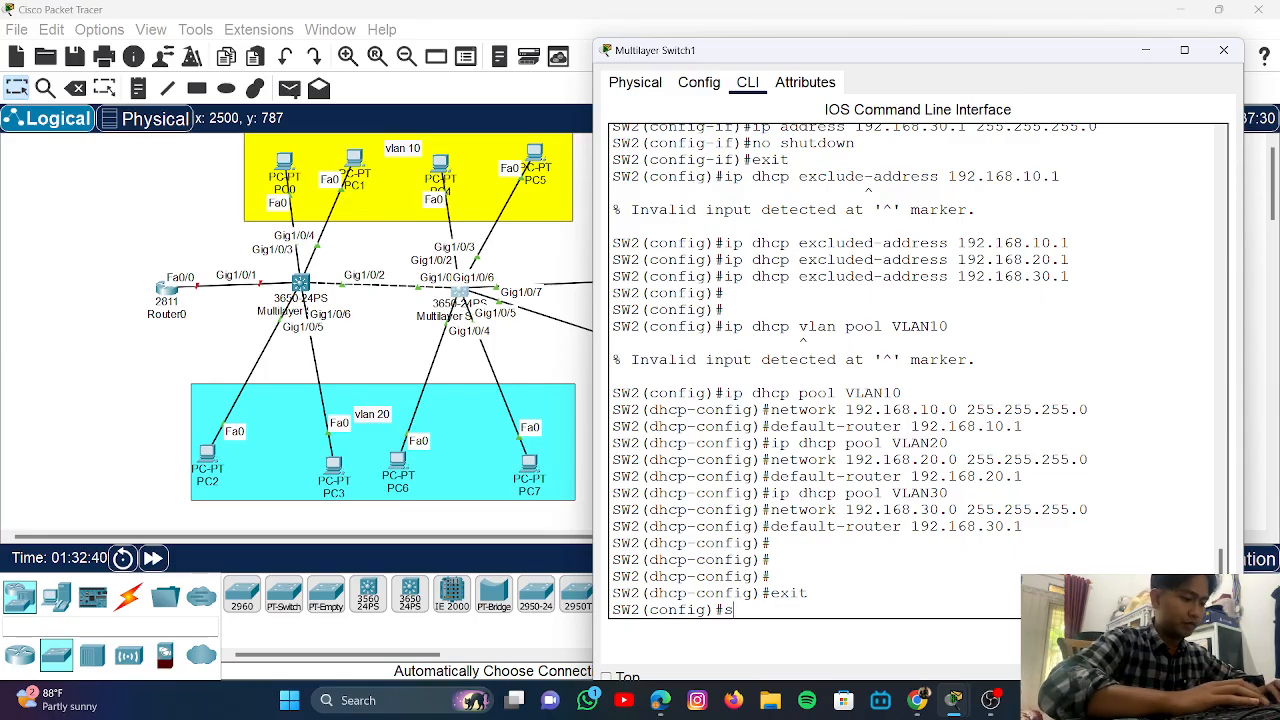
type("how vlan br")
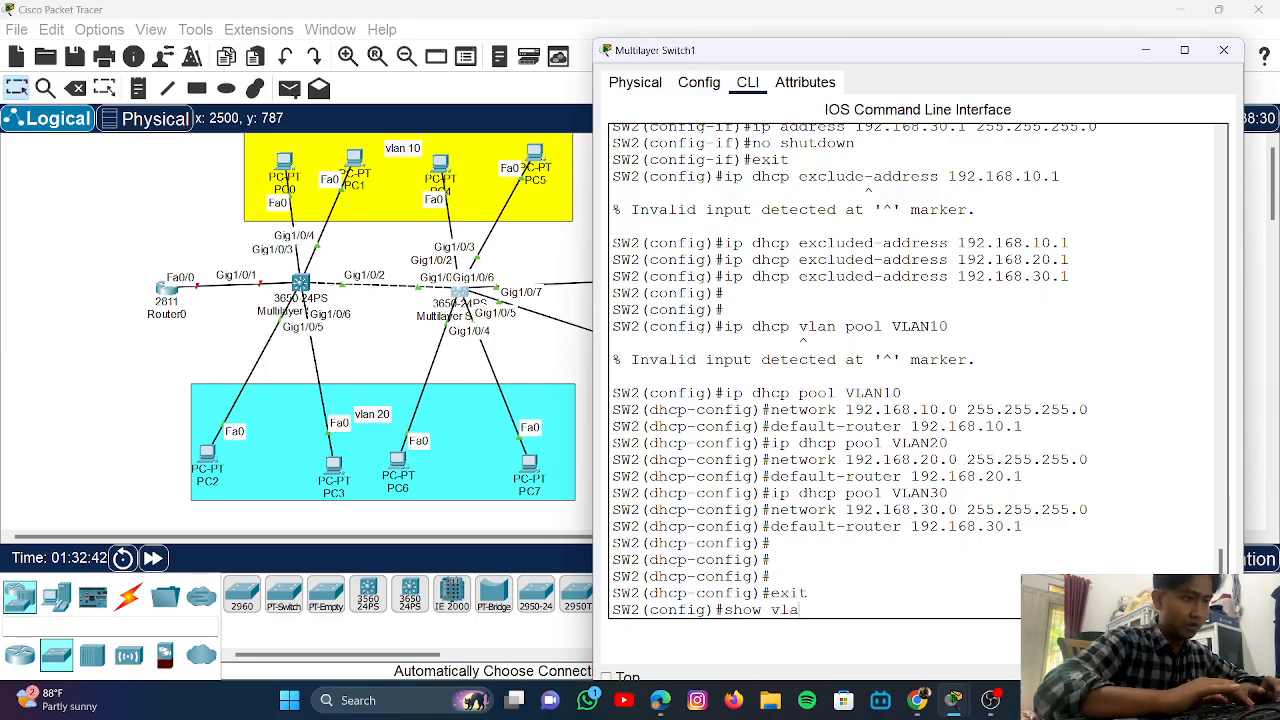
type("ef")
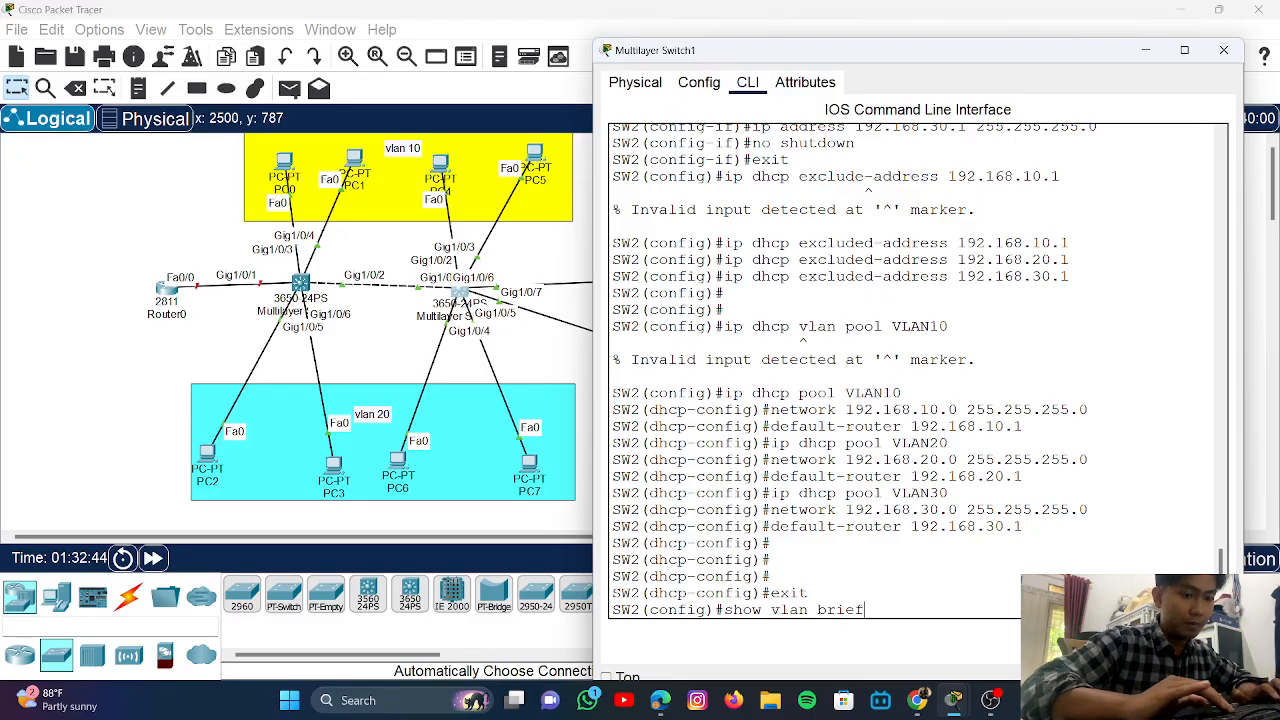
key("Return")
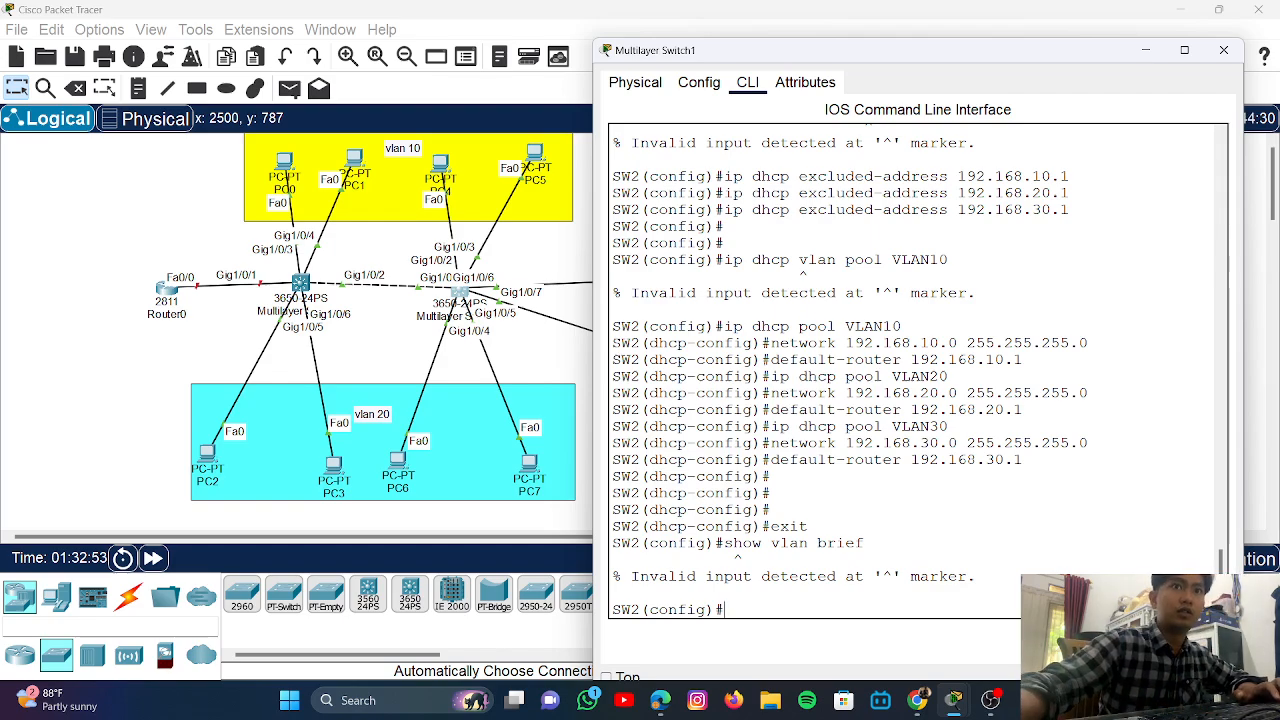
type("exit")
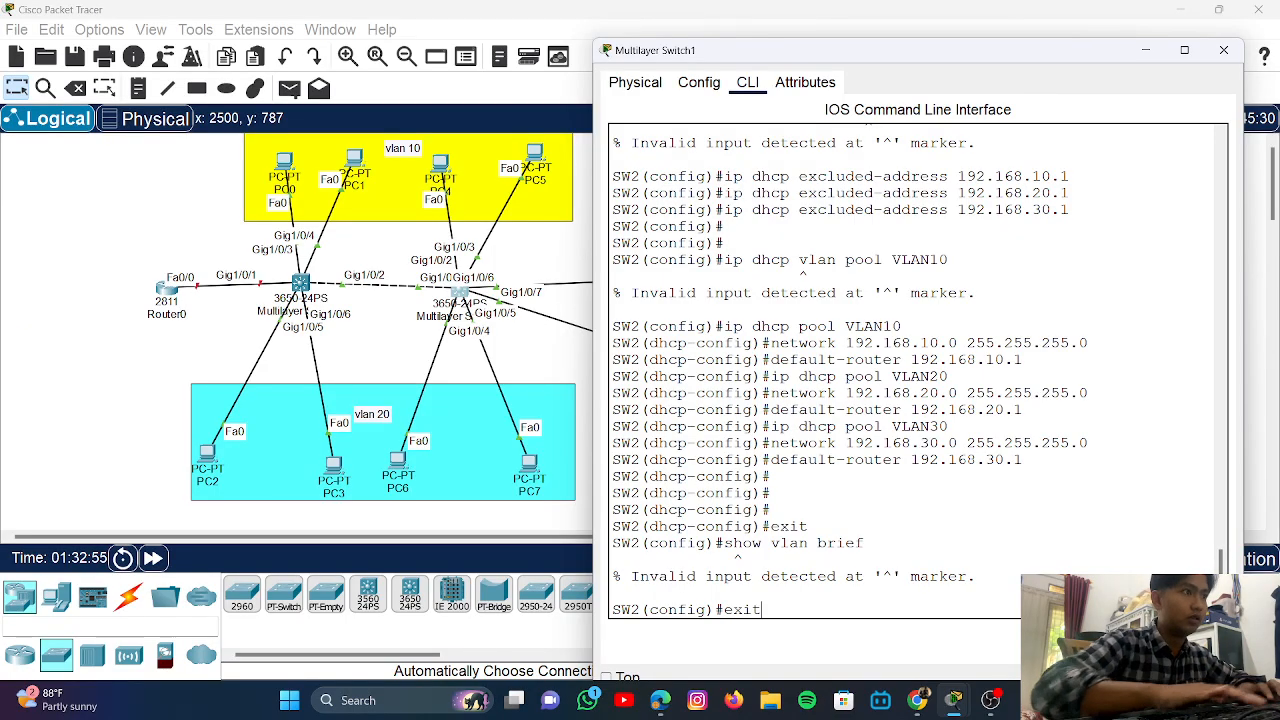
key("Return")
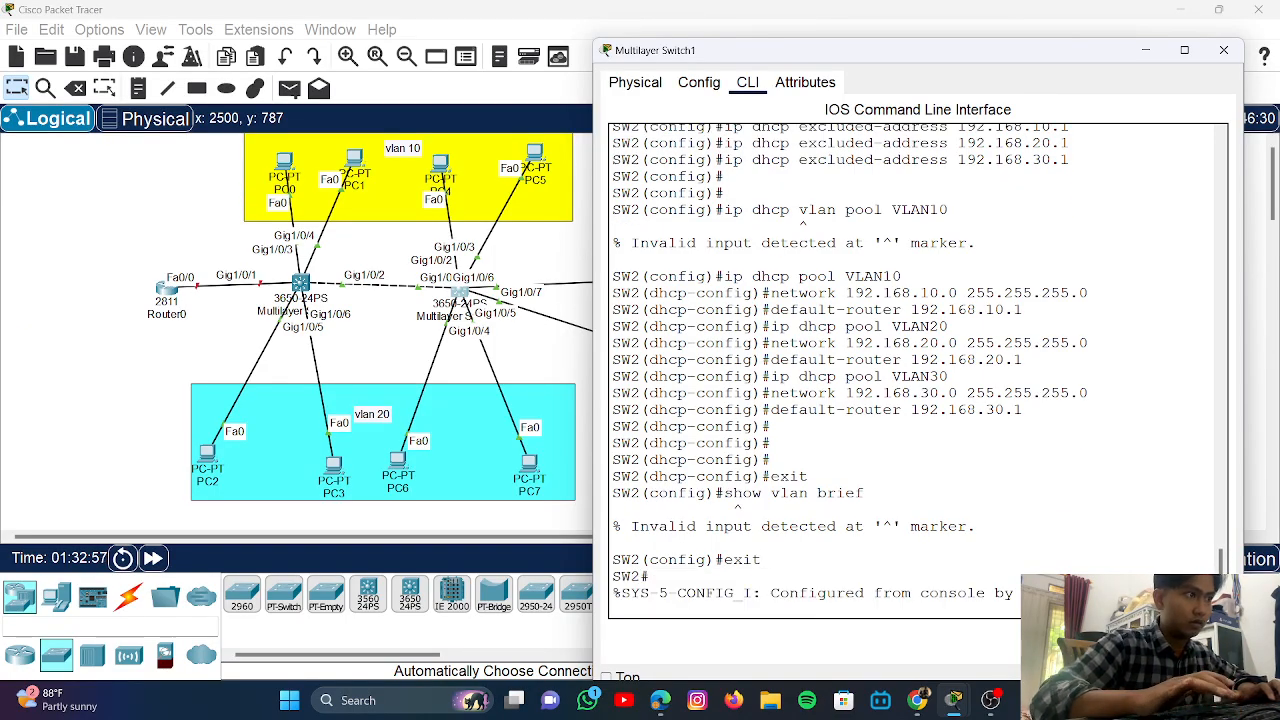
- Run show vlan brief on SW2: VLAN10 on Gig1/0/2-3, VLAN20 on 4-5, VLAN30 on 6-7
type("en")
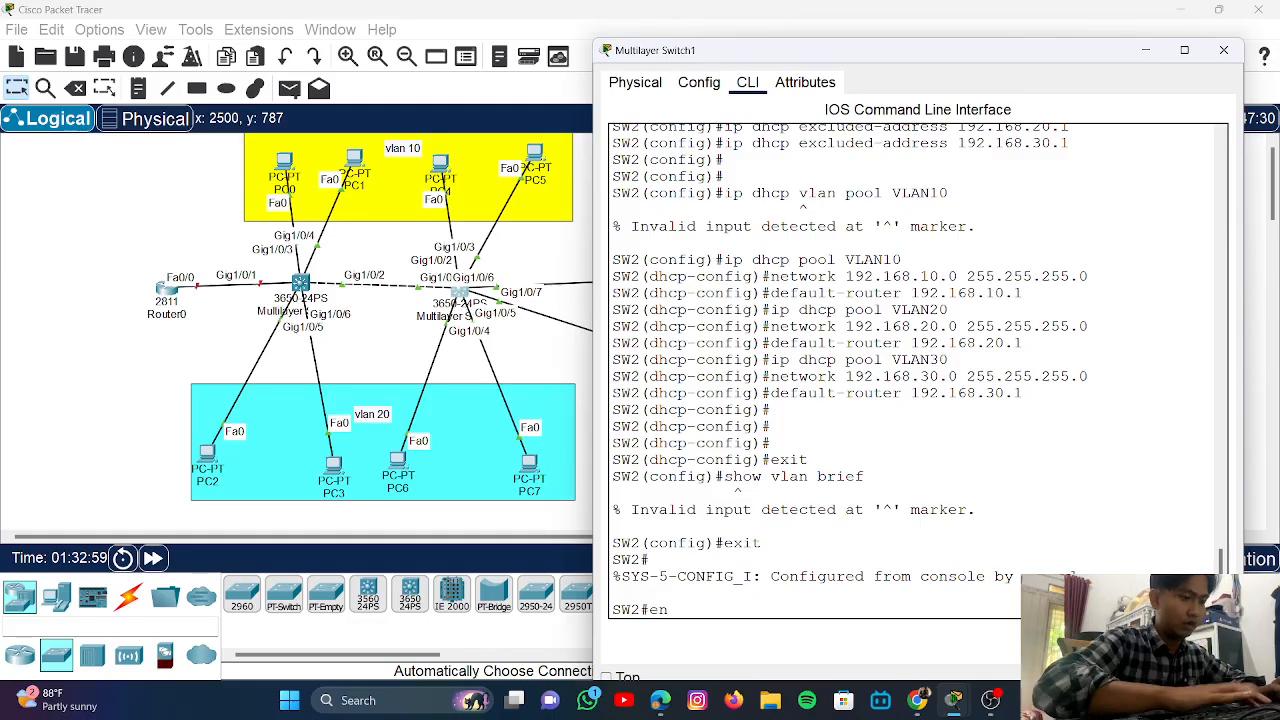
key("Return")
type("s")
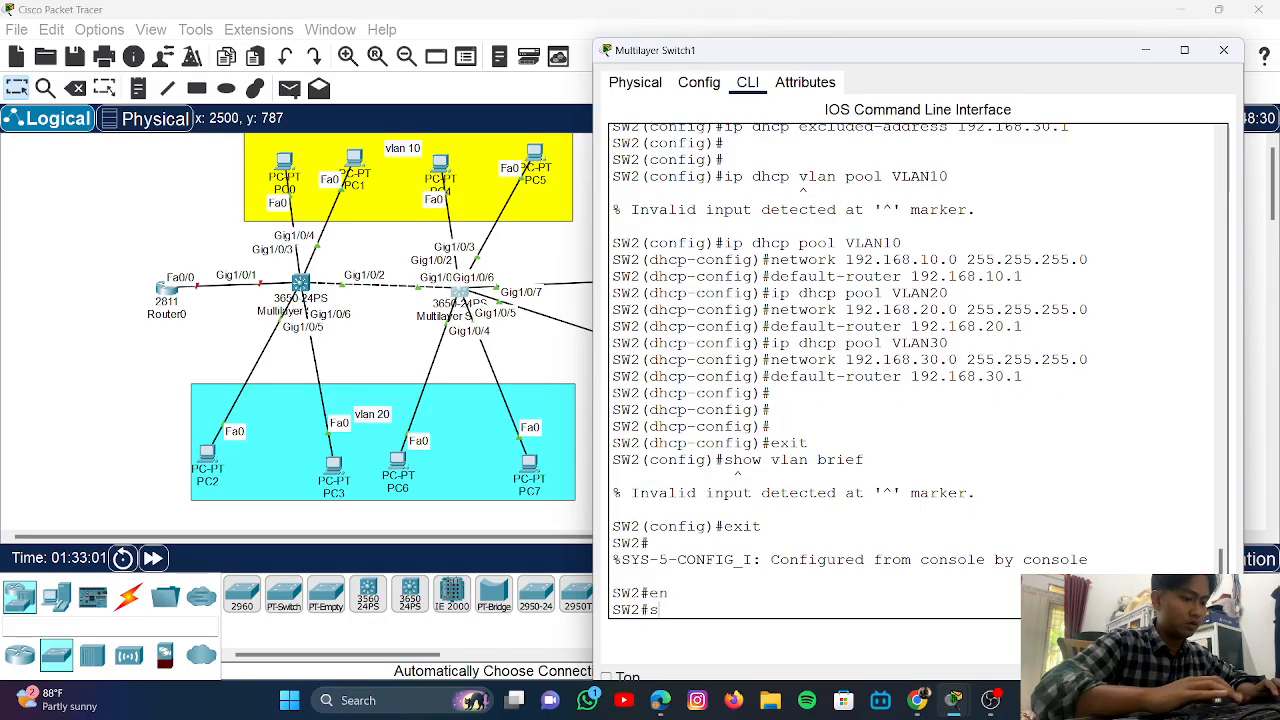
type("how vla")
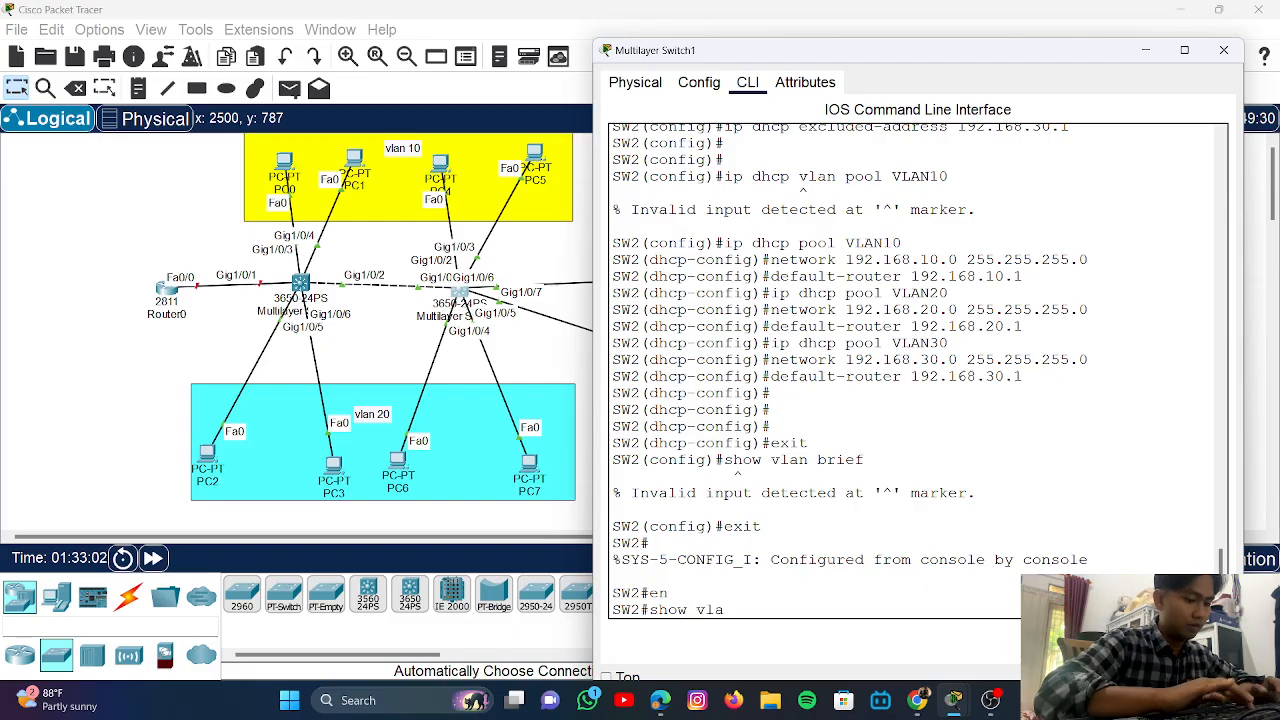
type("n")
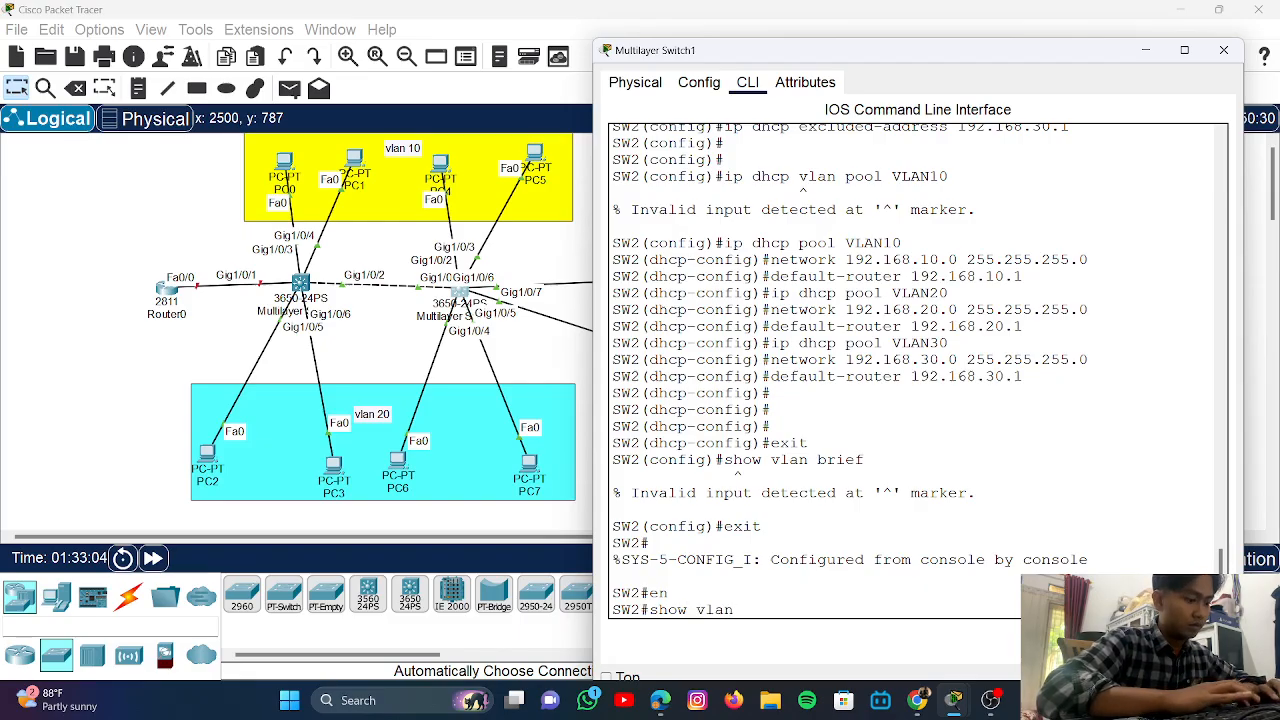
type(" brief")
key("Return")
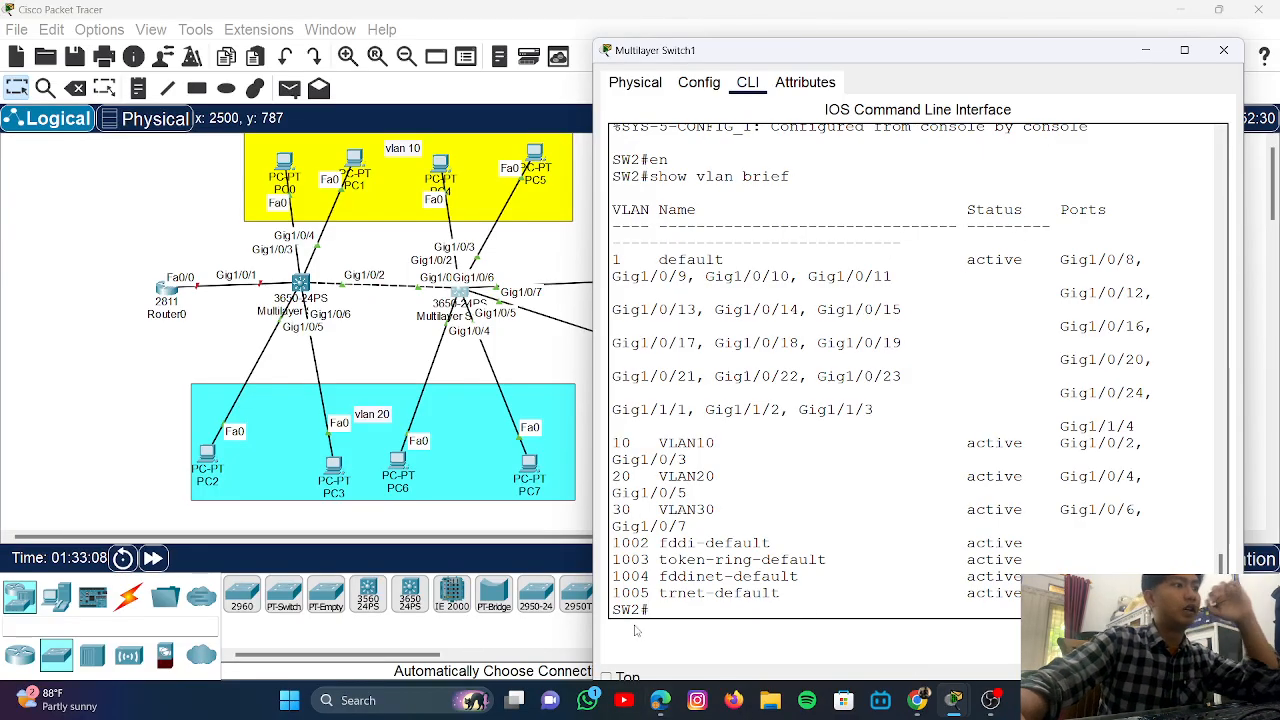
scroll(820, 380, "up", 3)
scroll(760, 360, "down", 1)
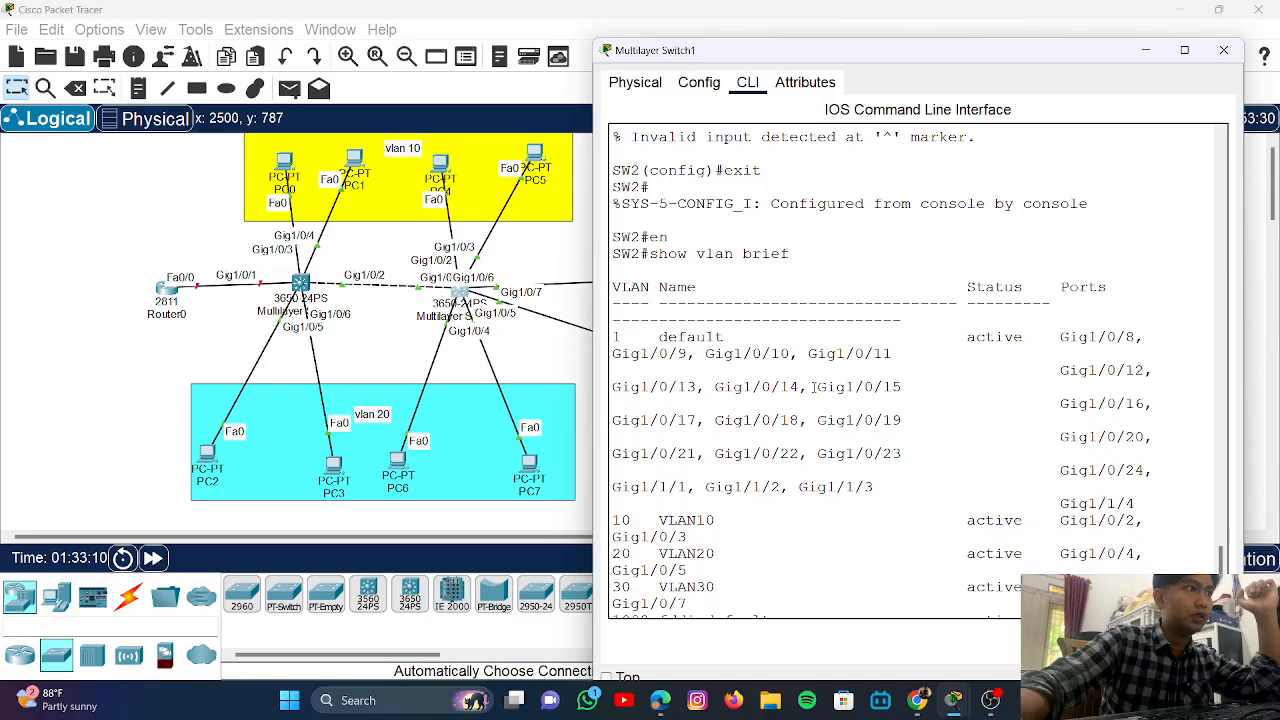
scroll(700, 345, "up", 1)
scroll(645, 330, "down", 1)
scroll(640, 450, "down", 1)
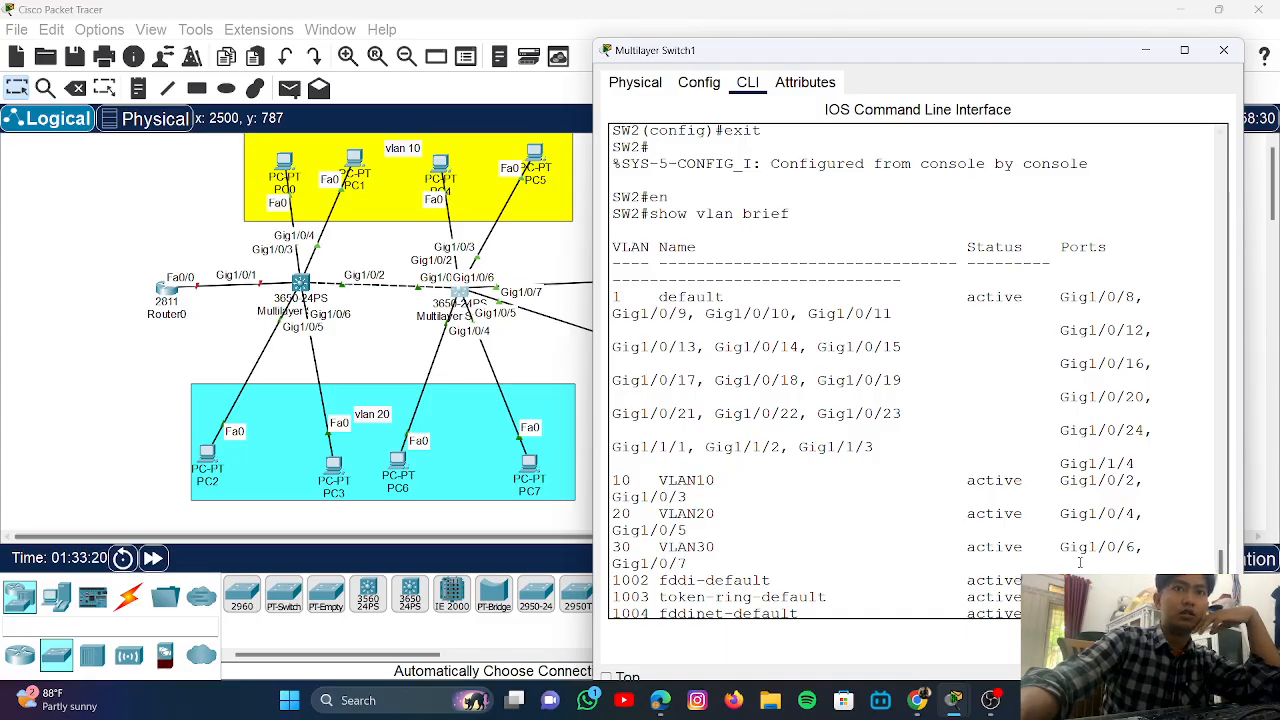
scroll(882, 503, "down", 1)
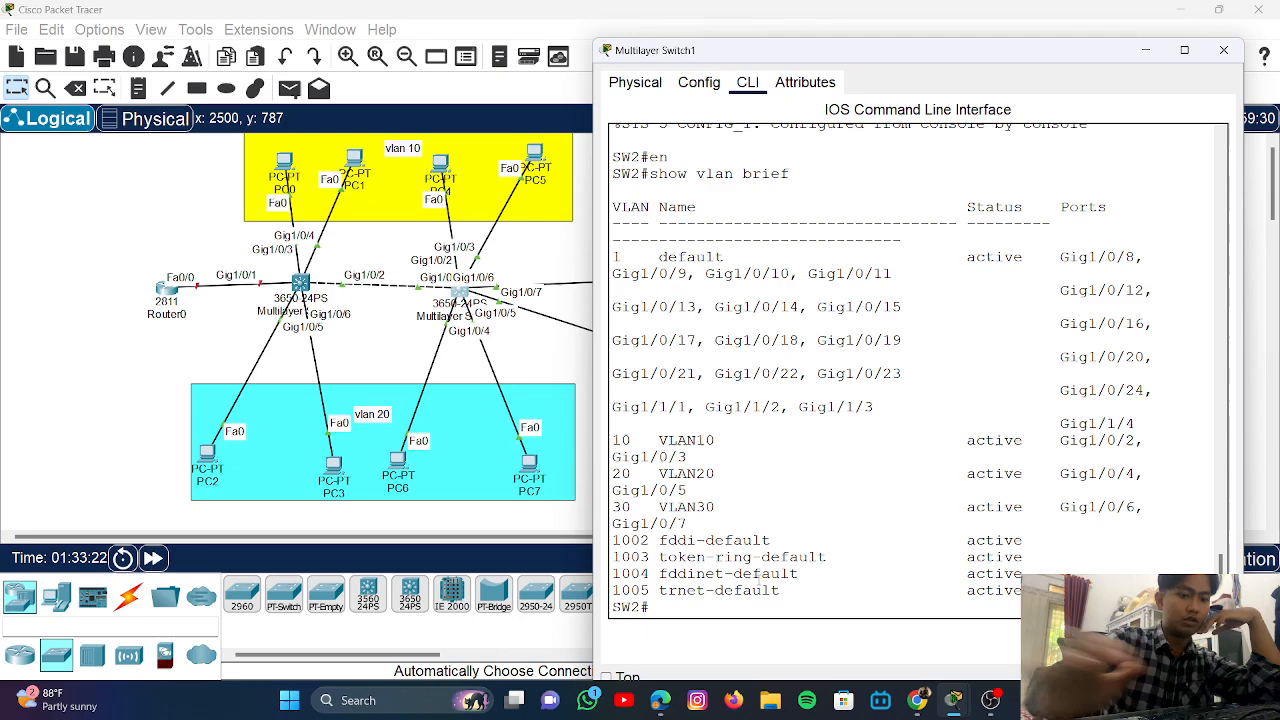
key("Return")
key("Return")
key("Return")
key("Return")
- Run show int trunk on SW2: Gig1/0/1 trunking 802.1q, forwarding VLANs 1, 10, 20, 30
type("sho")
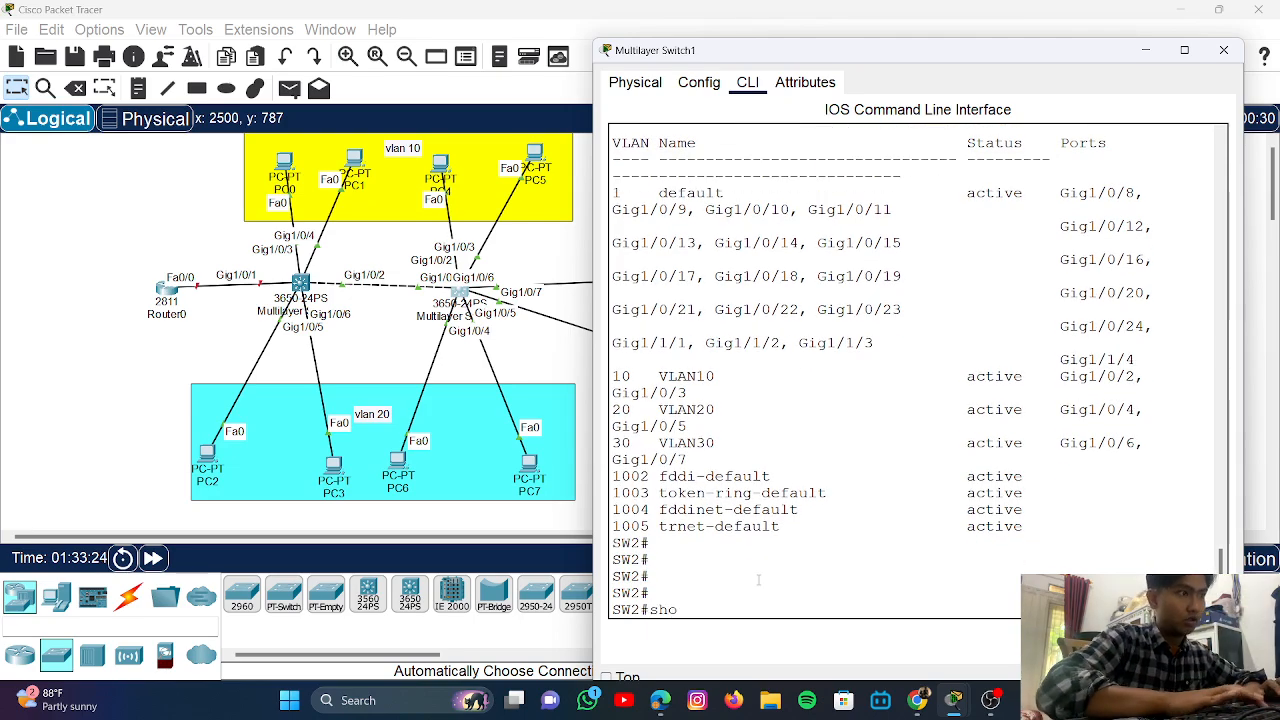
type("w int trunk")
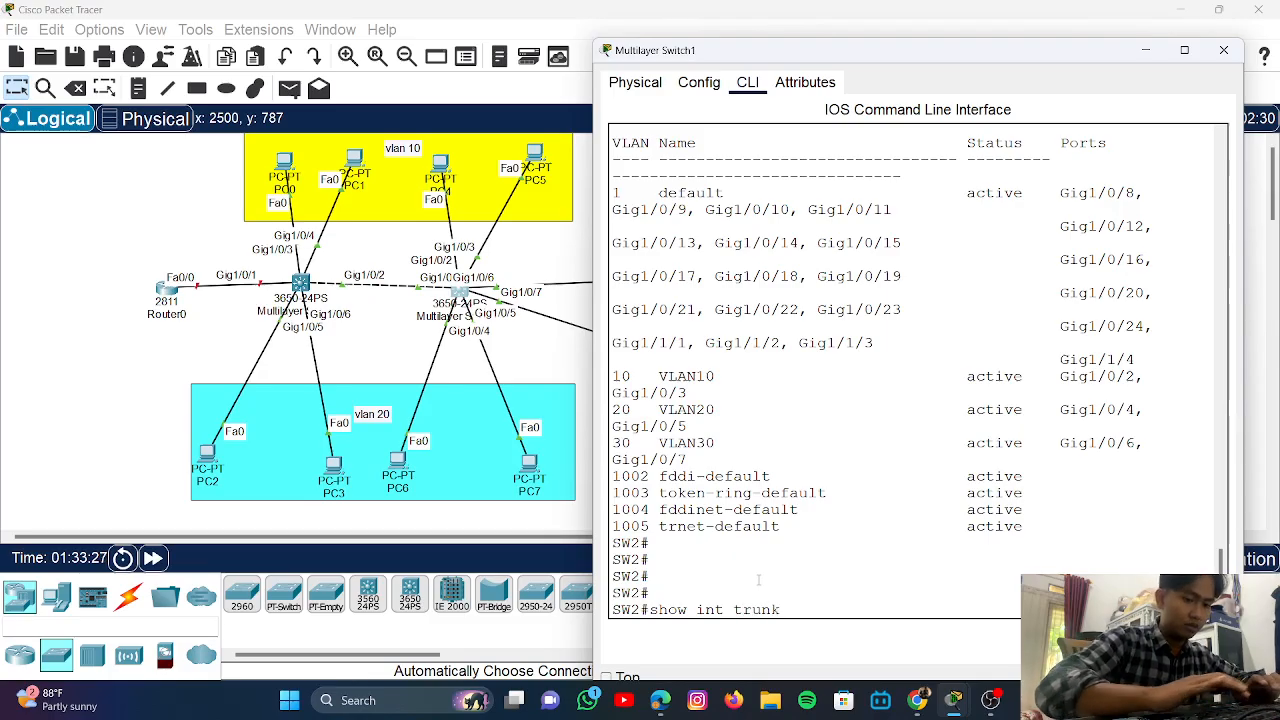
key("Return")
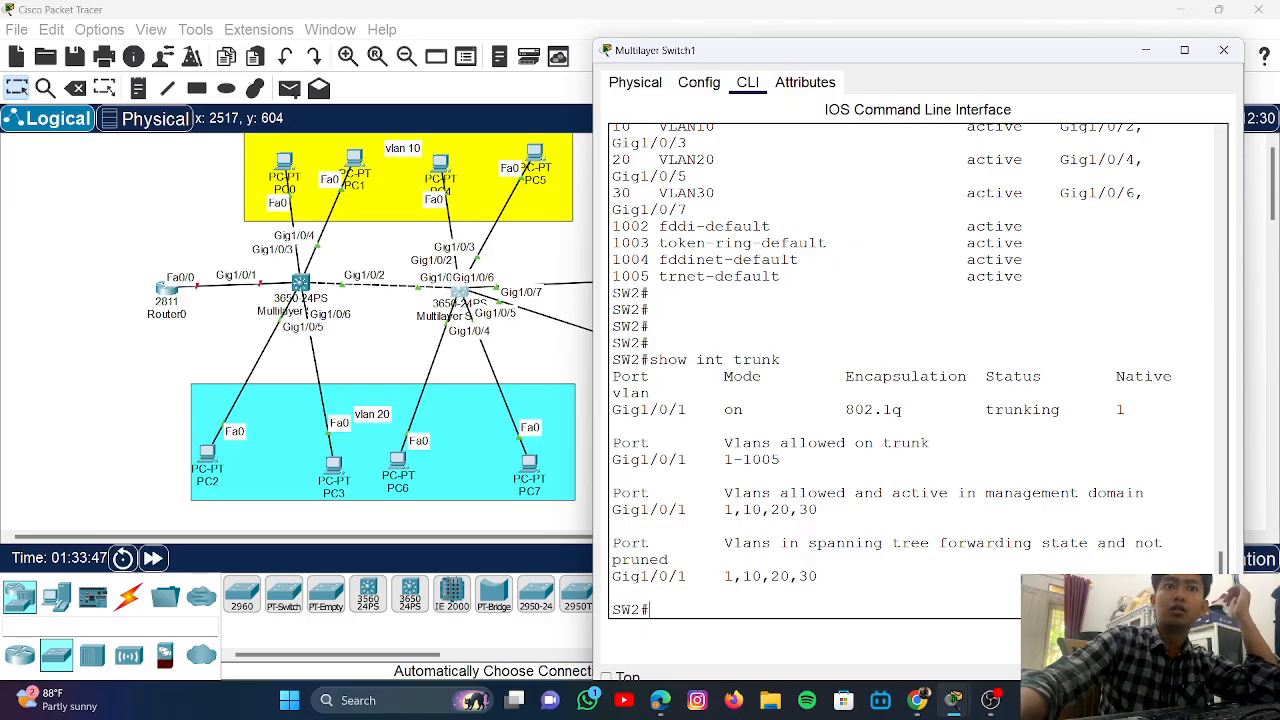
key("alt+Tab")
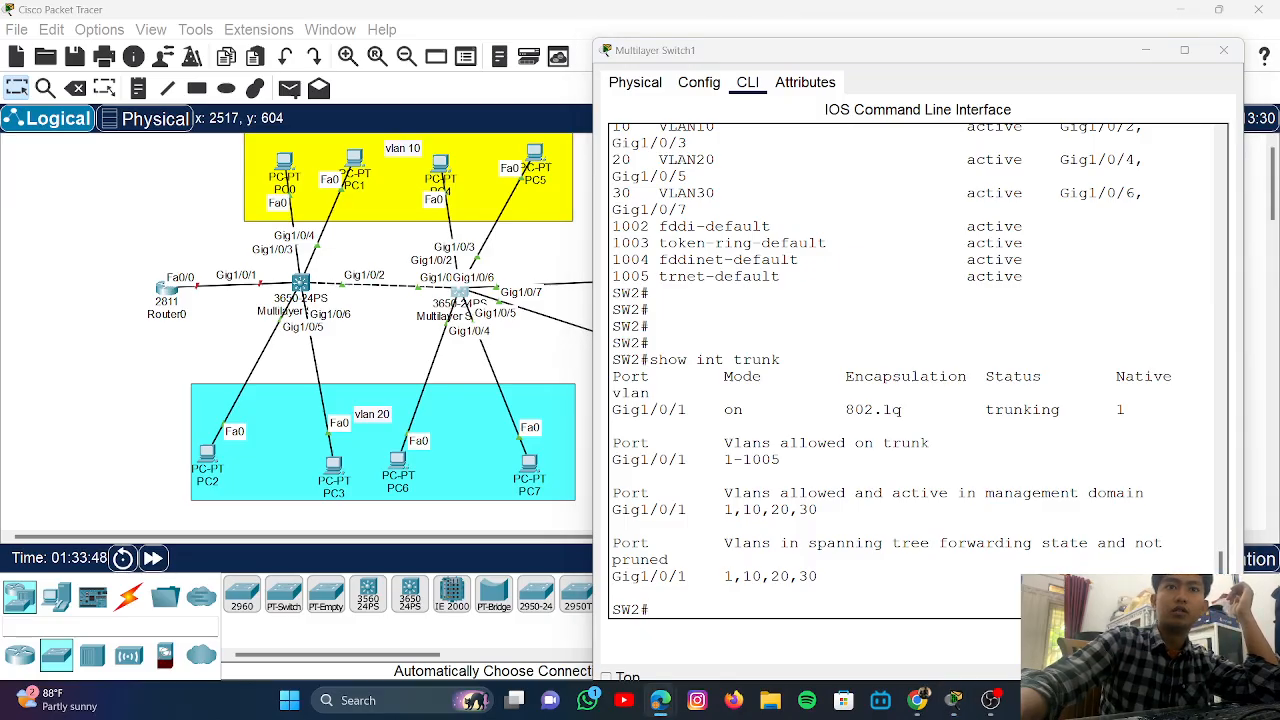
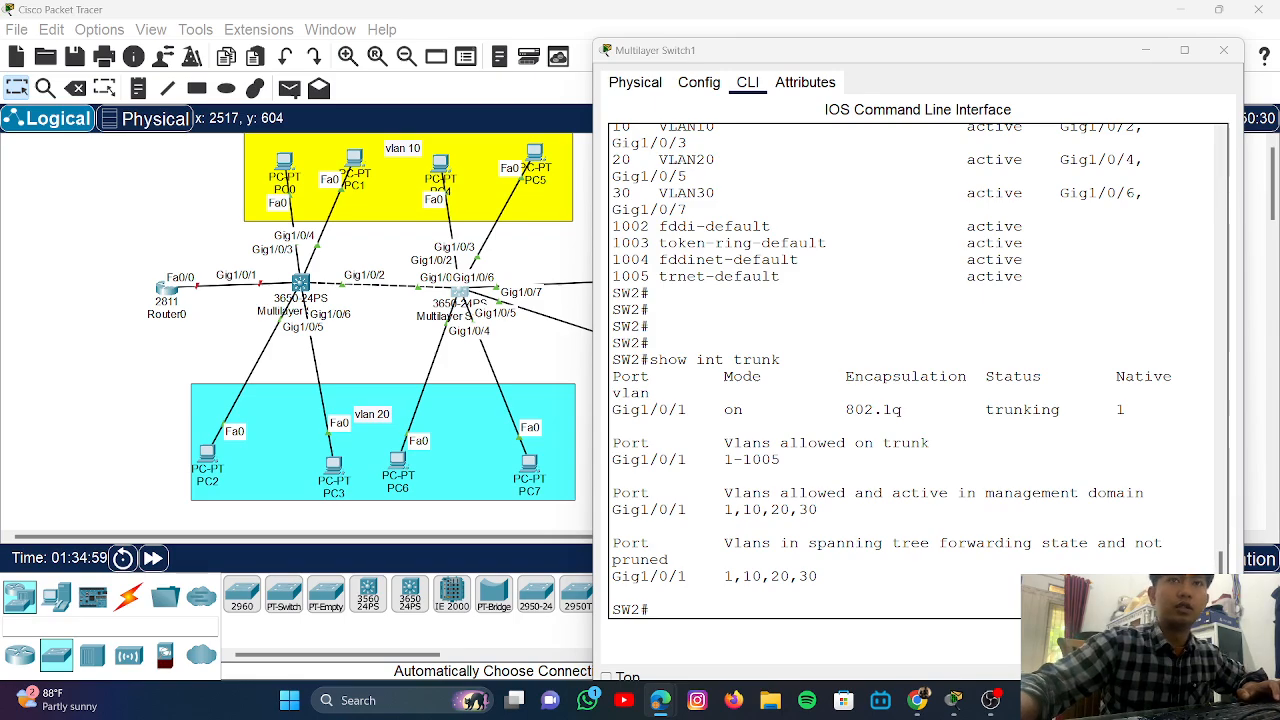
- Try 'show running config' on SW2; the switch rejects it as invalid input
left_click(724, 605)
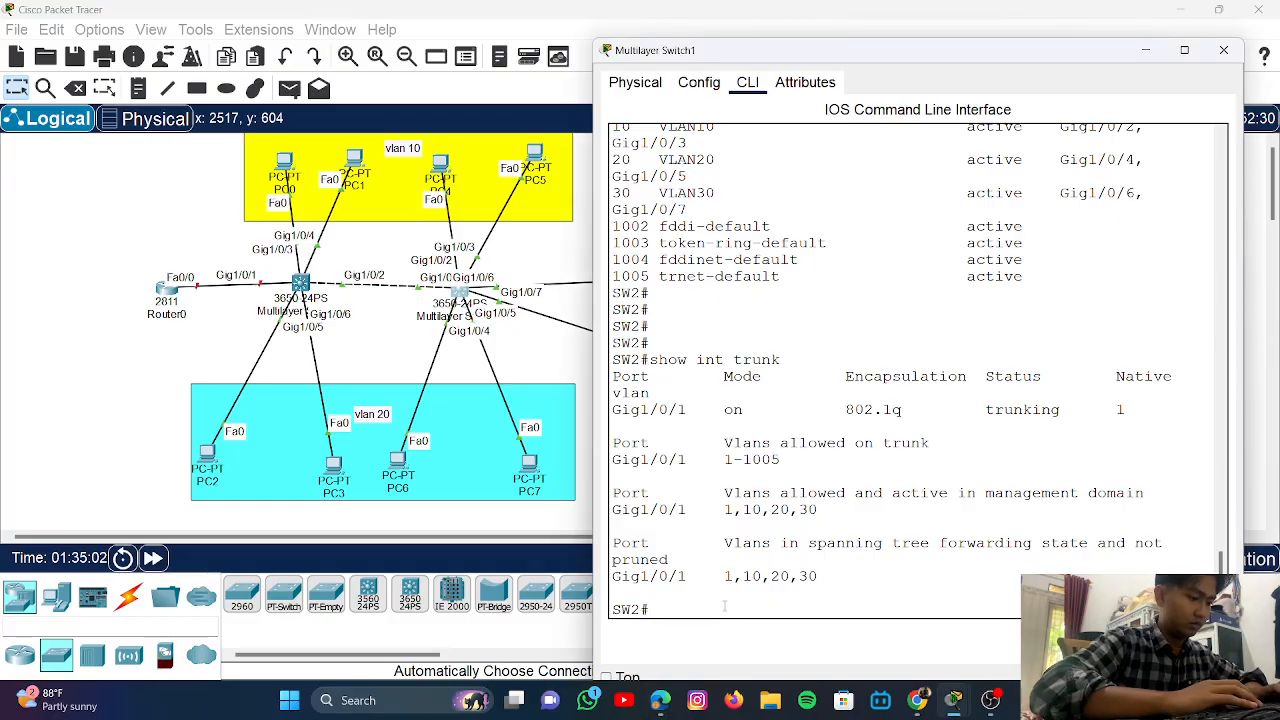
type("show")
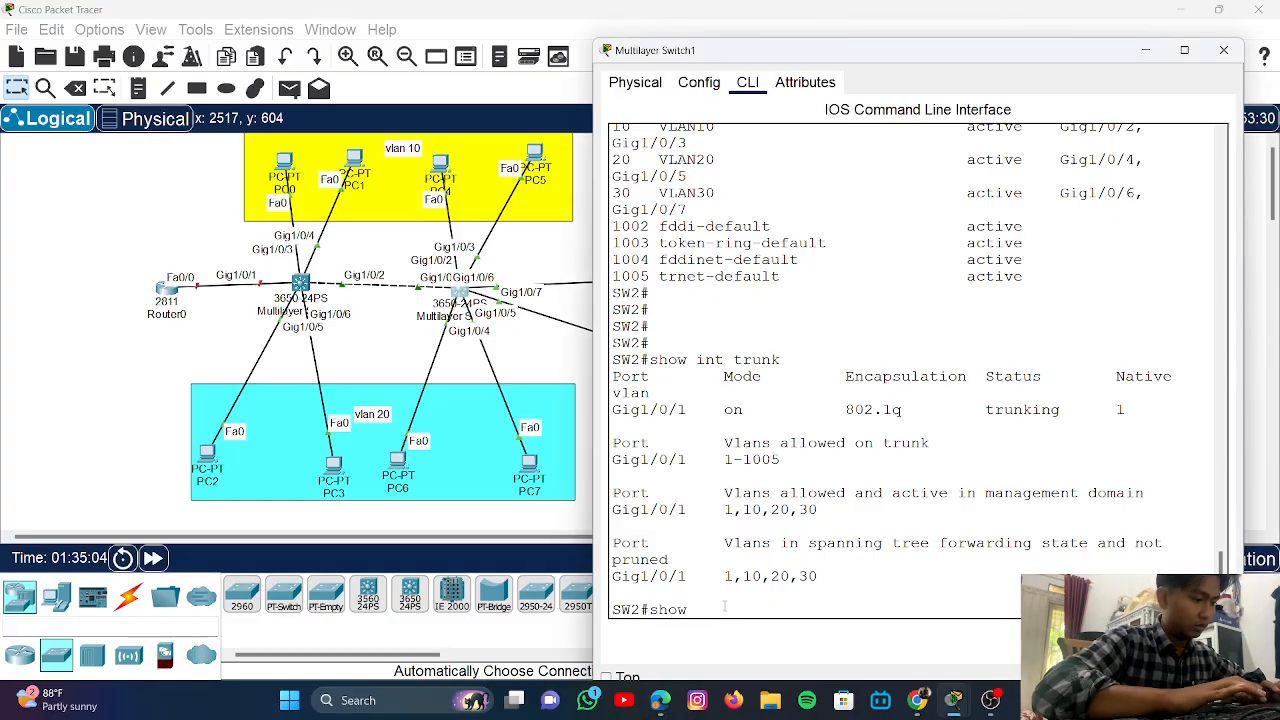
type(" runn")
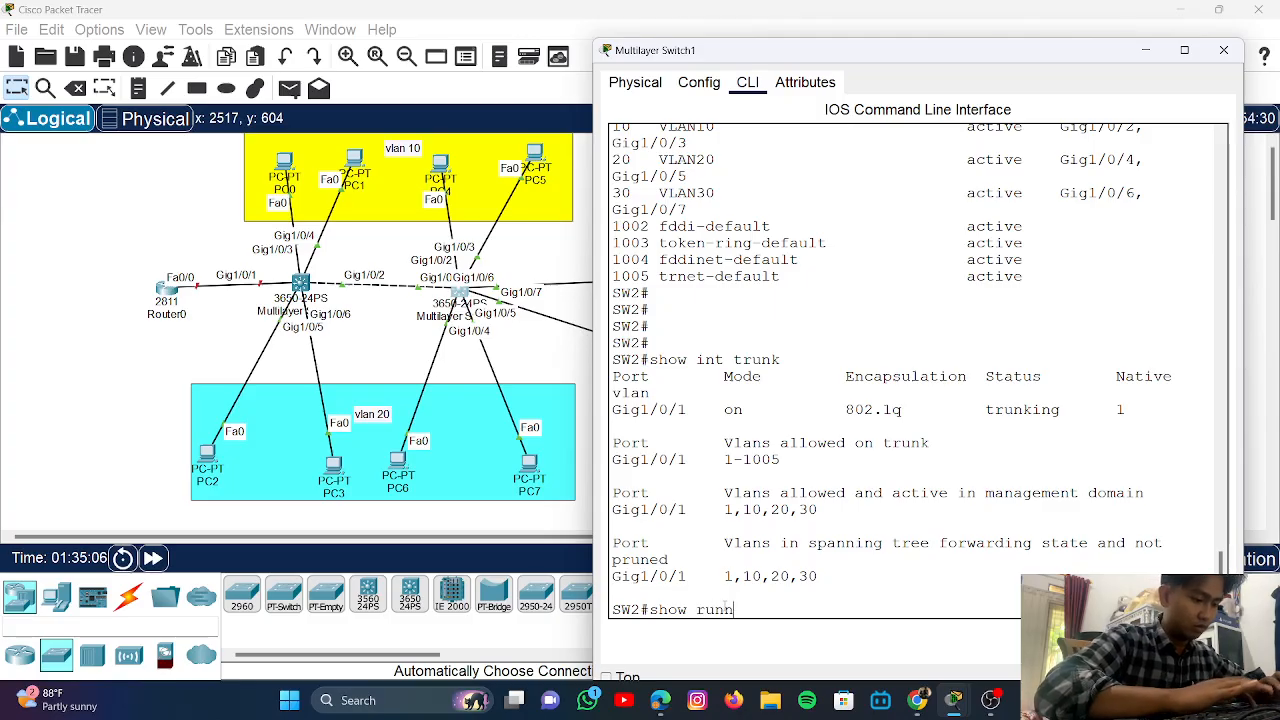
type("ing")
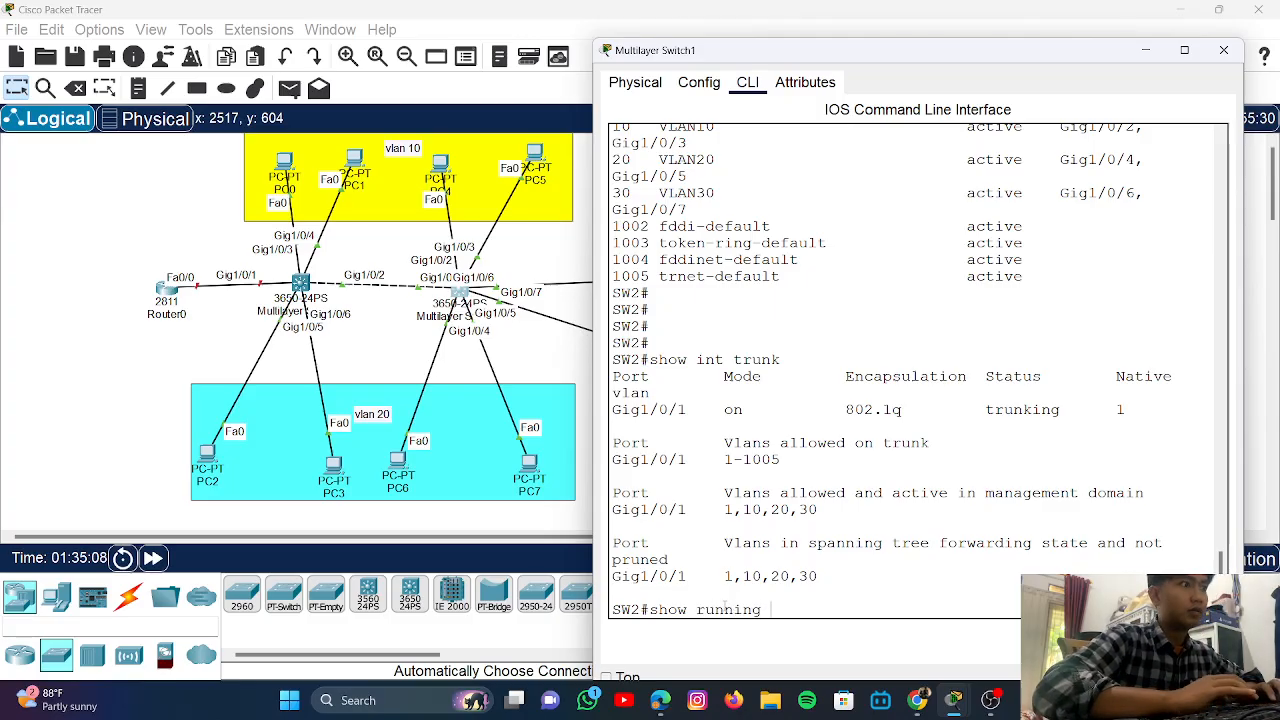
type(" config")
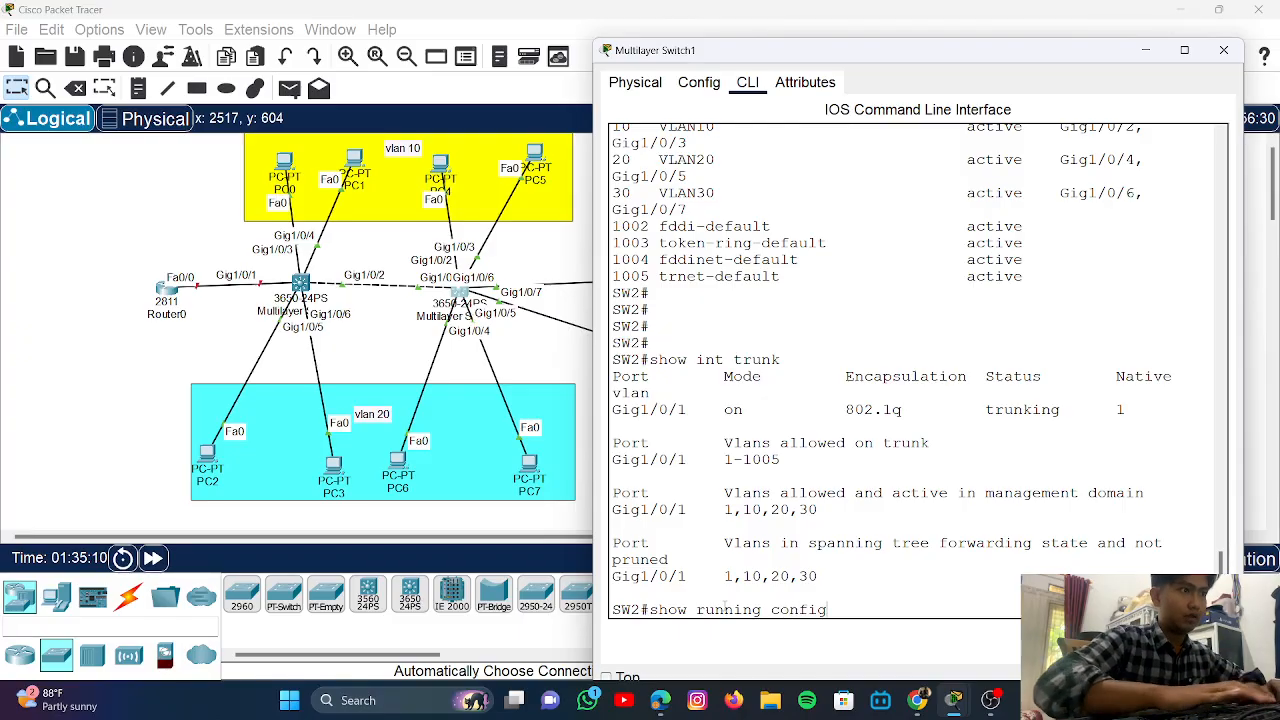
key("Return")
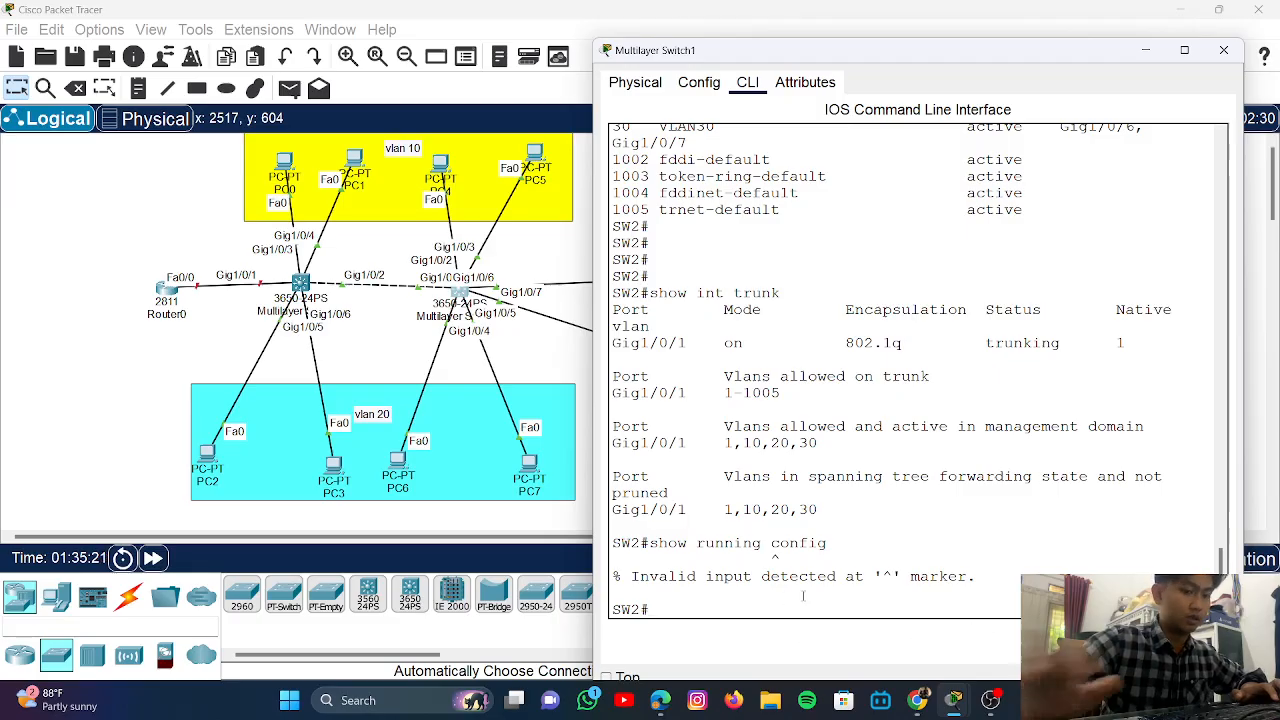
- Try 'enable secret' on SW2, which is also rejected as invalid input
key("Return")
type("enab")
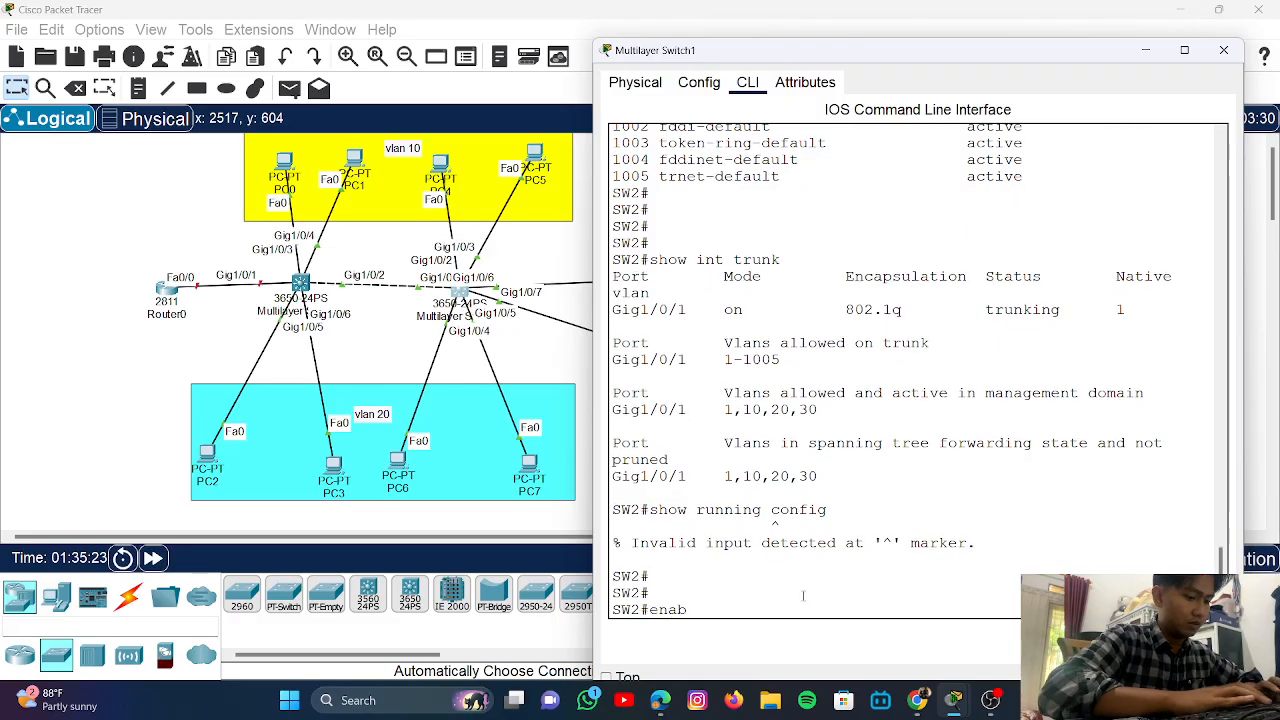
type("le secr")
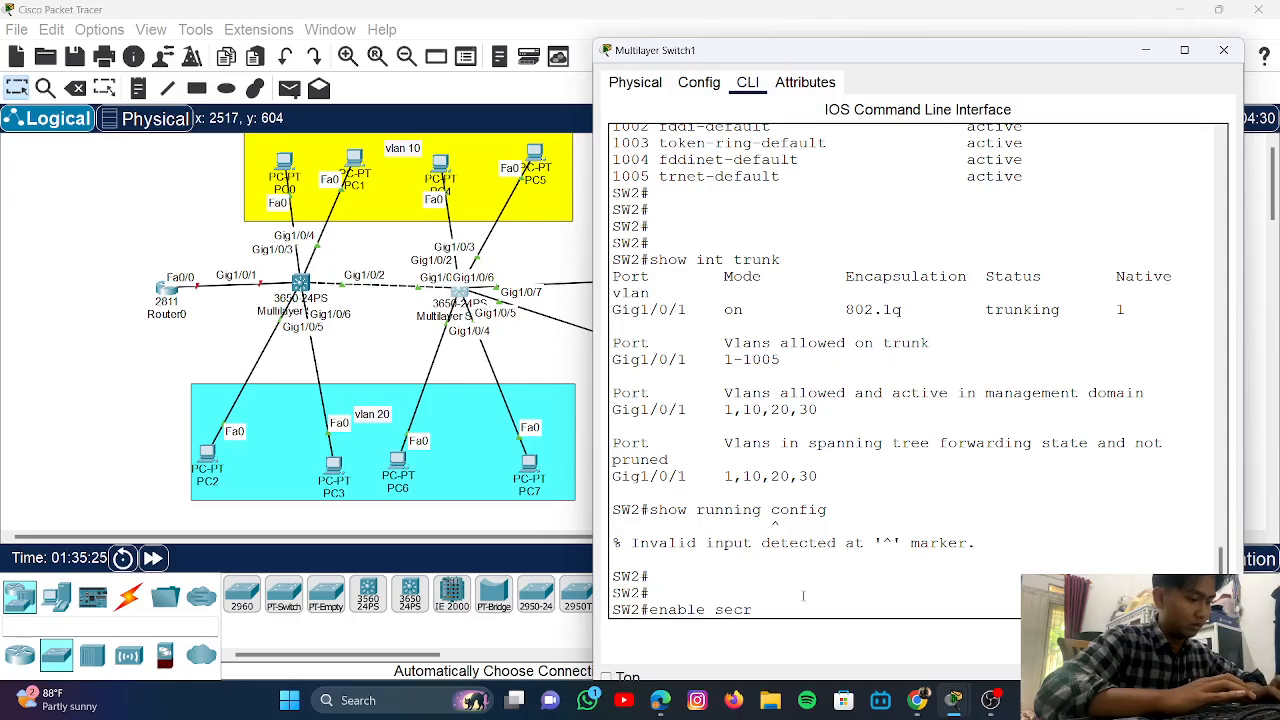
type("et")
key("Return")
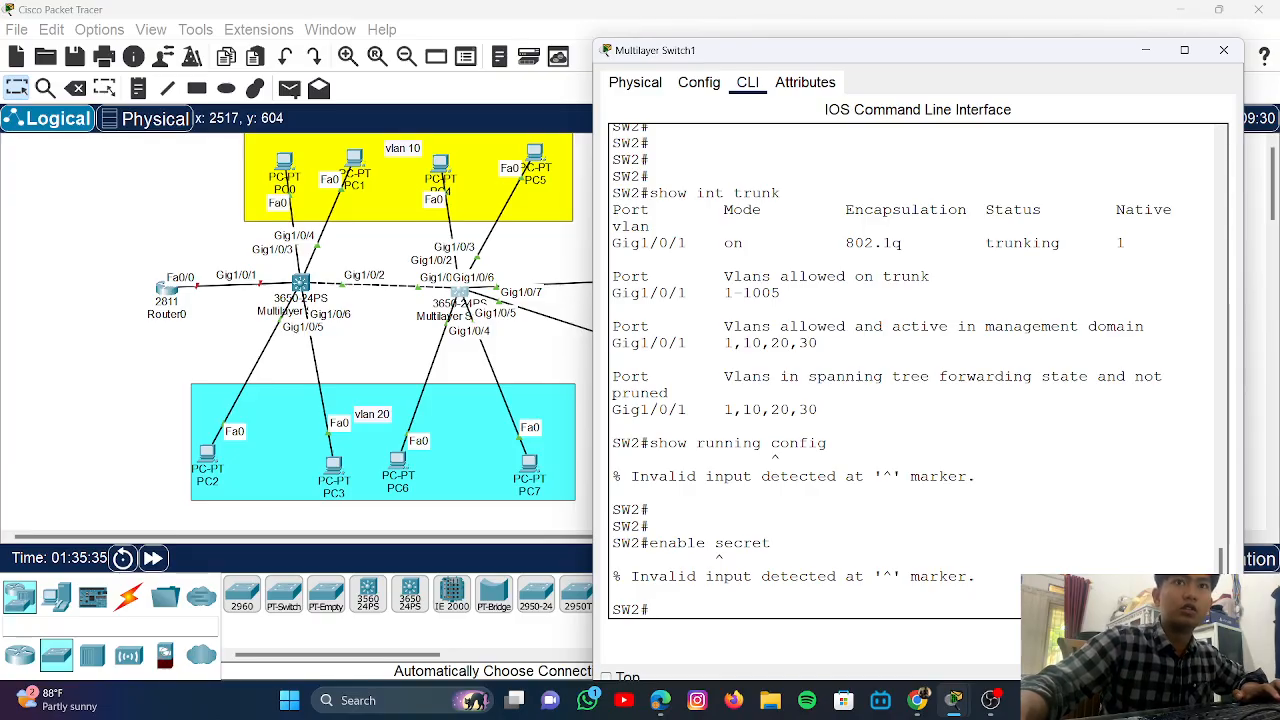
key("alt+Tab")
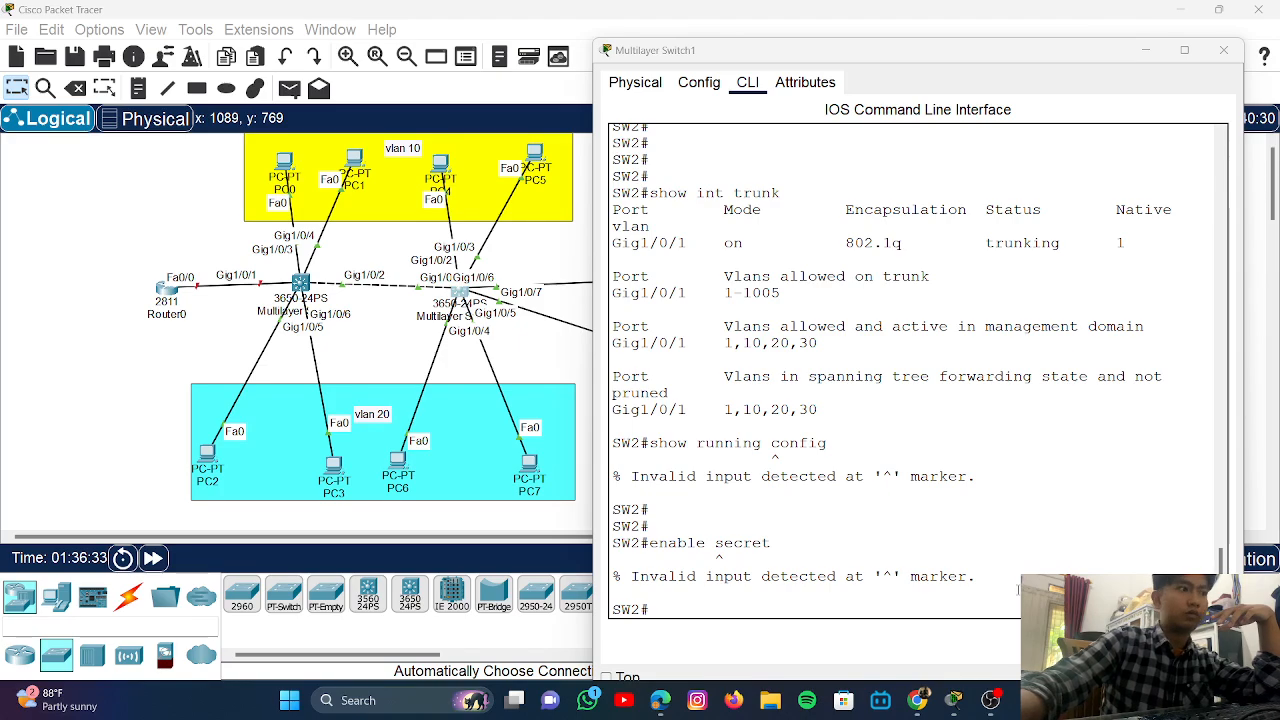
left_click(760, 612)
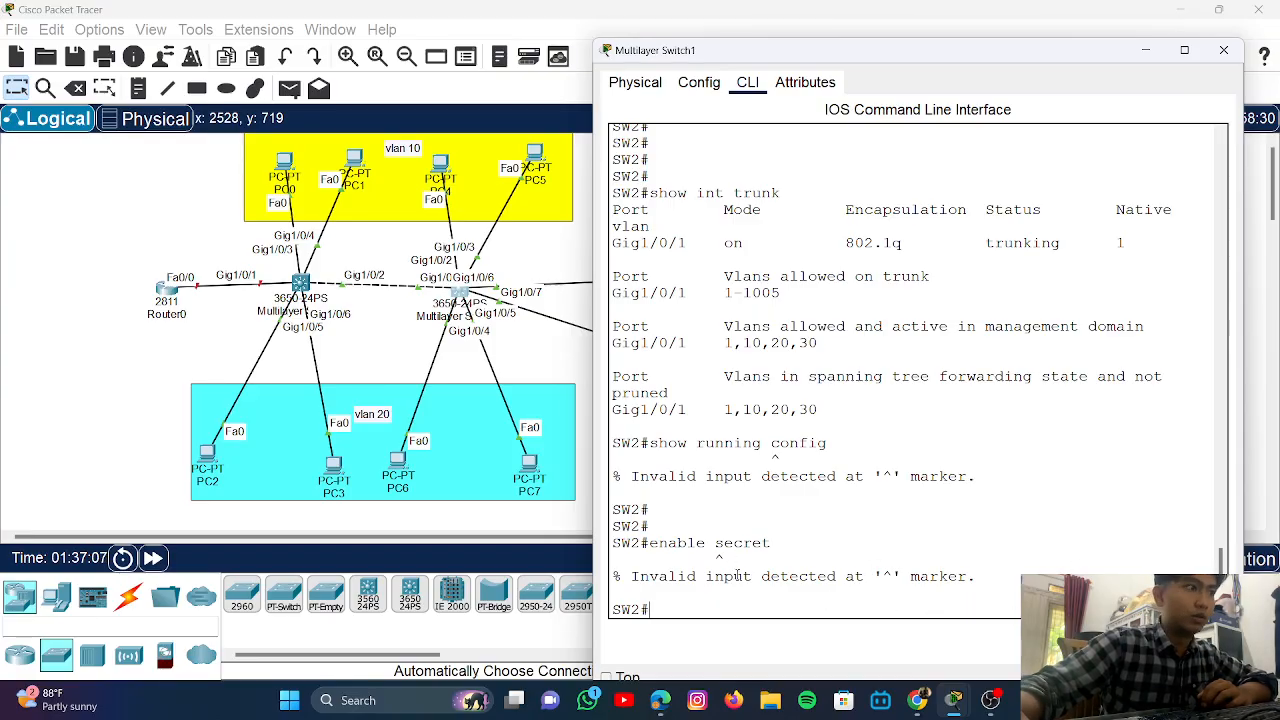
type("en")
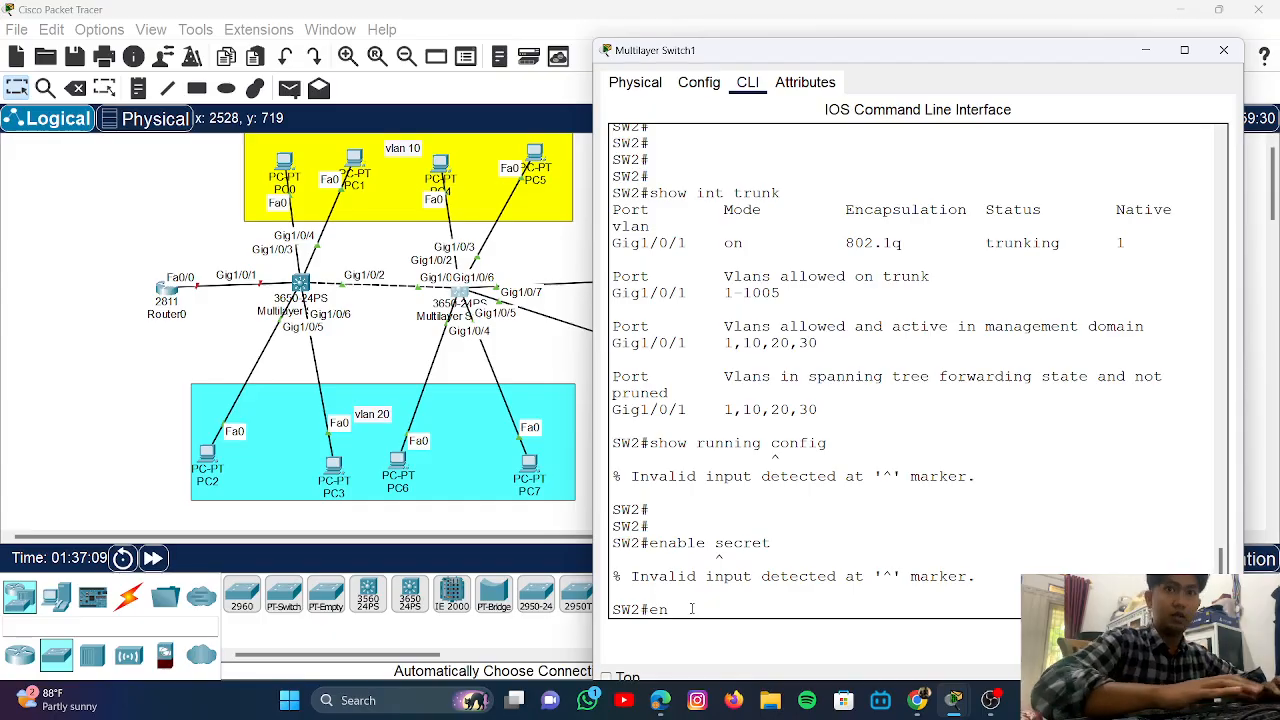
key("Return")
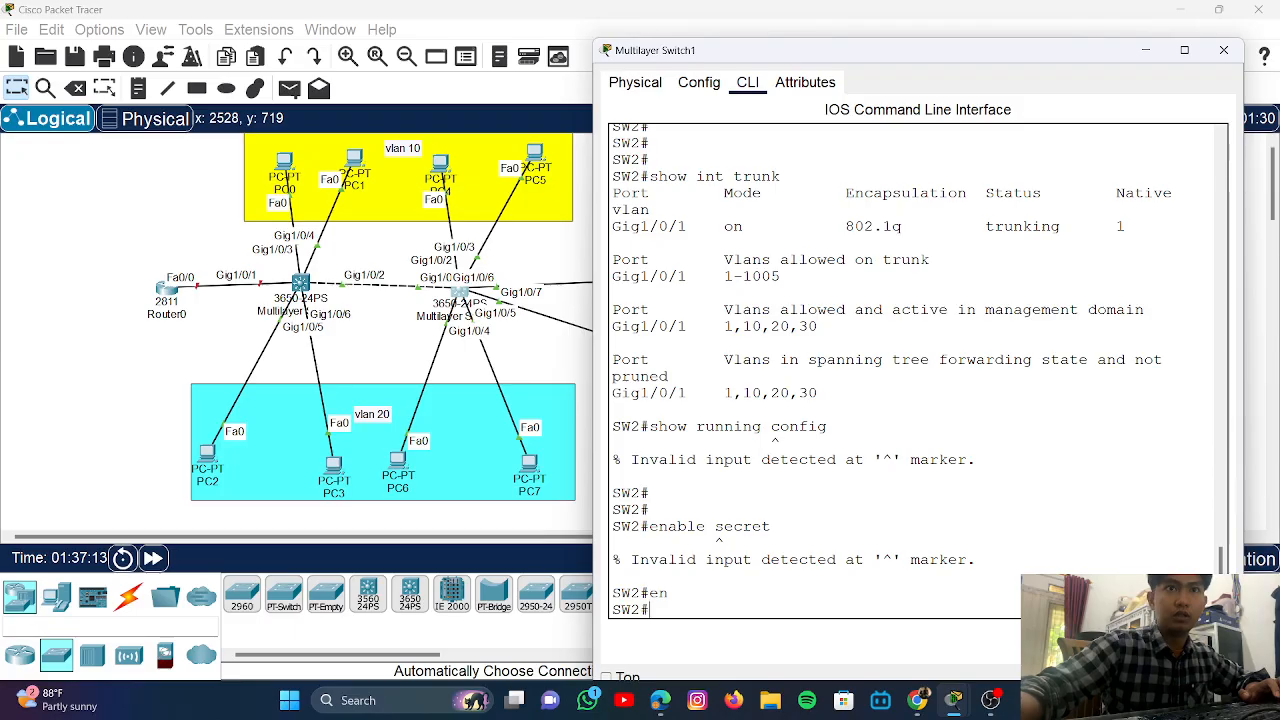
type("show")
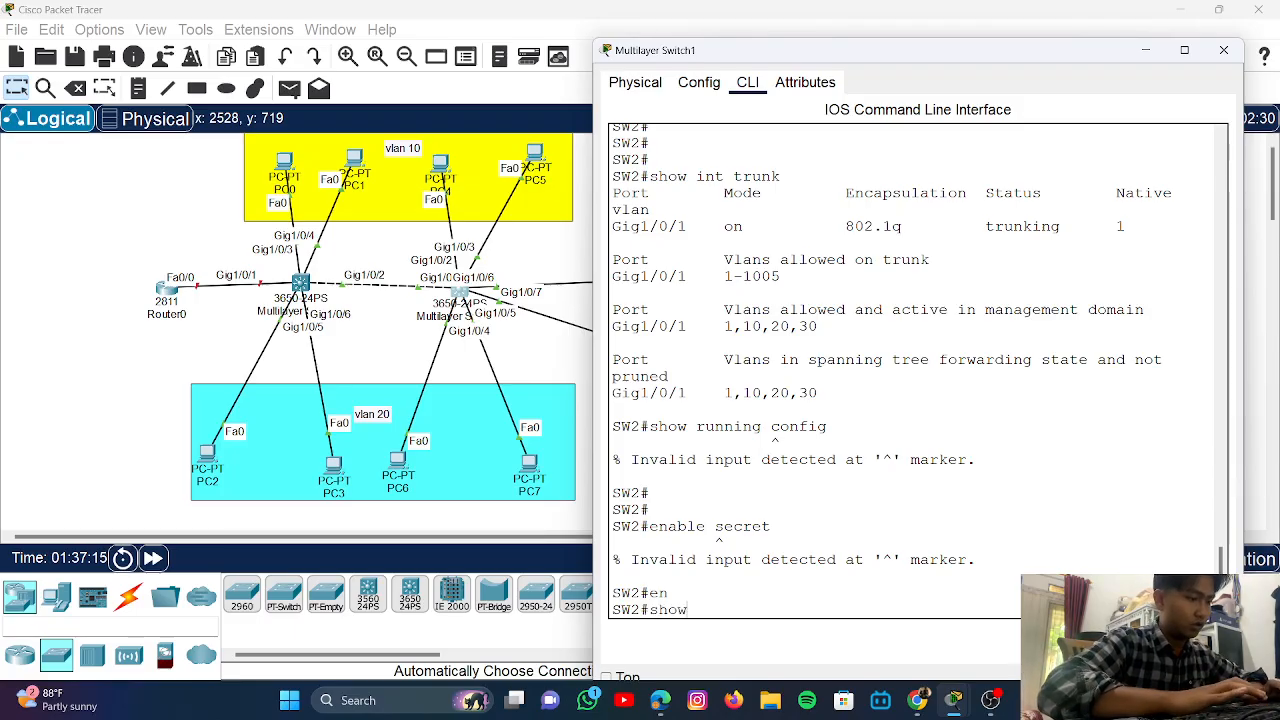
type(" runnin")
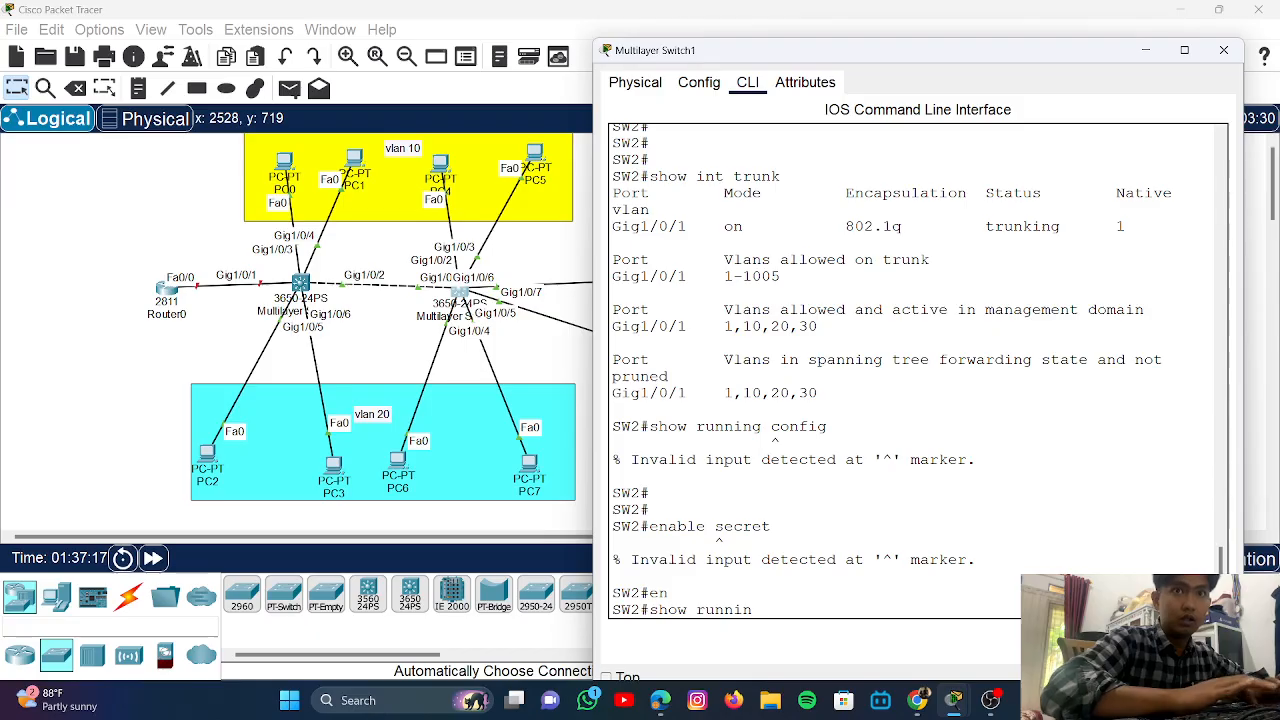
type("g-c")
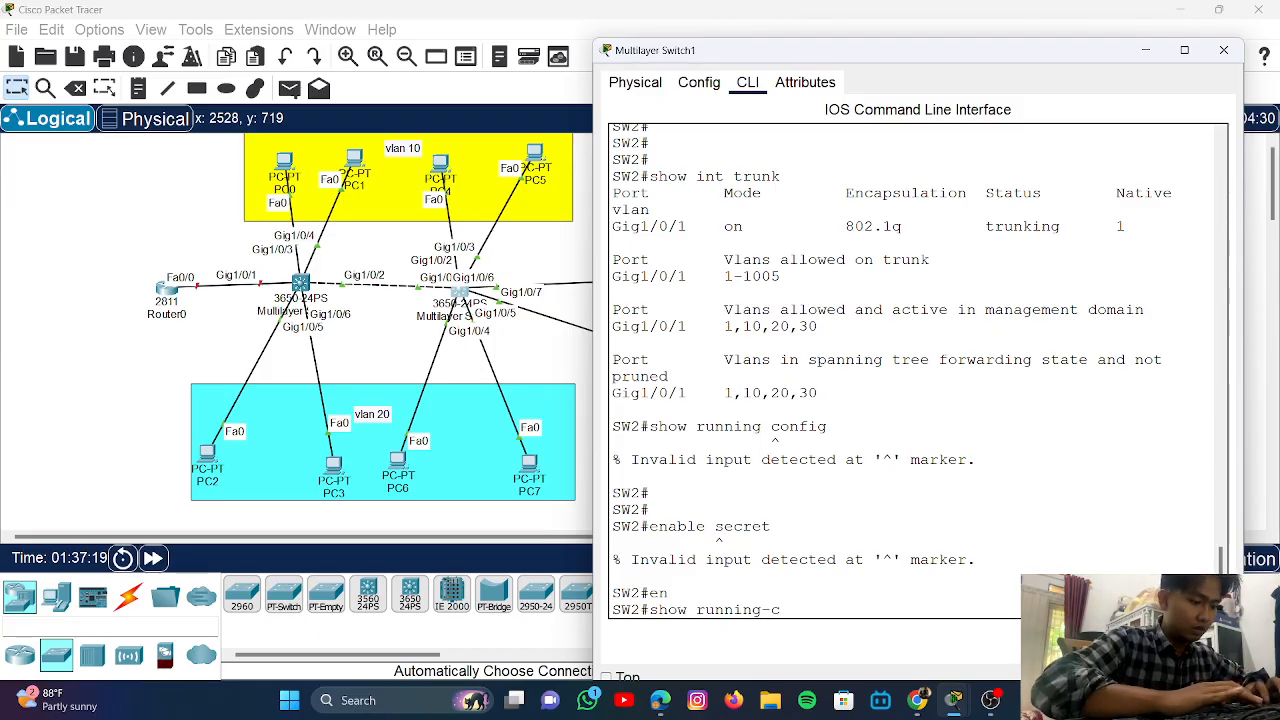
type("onfig")
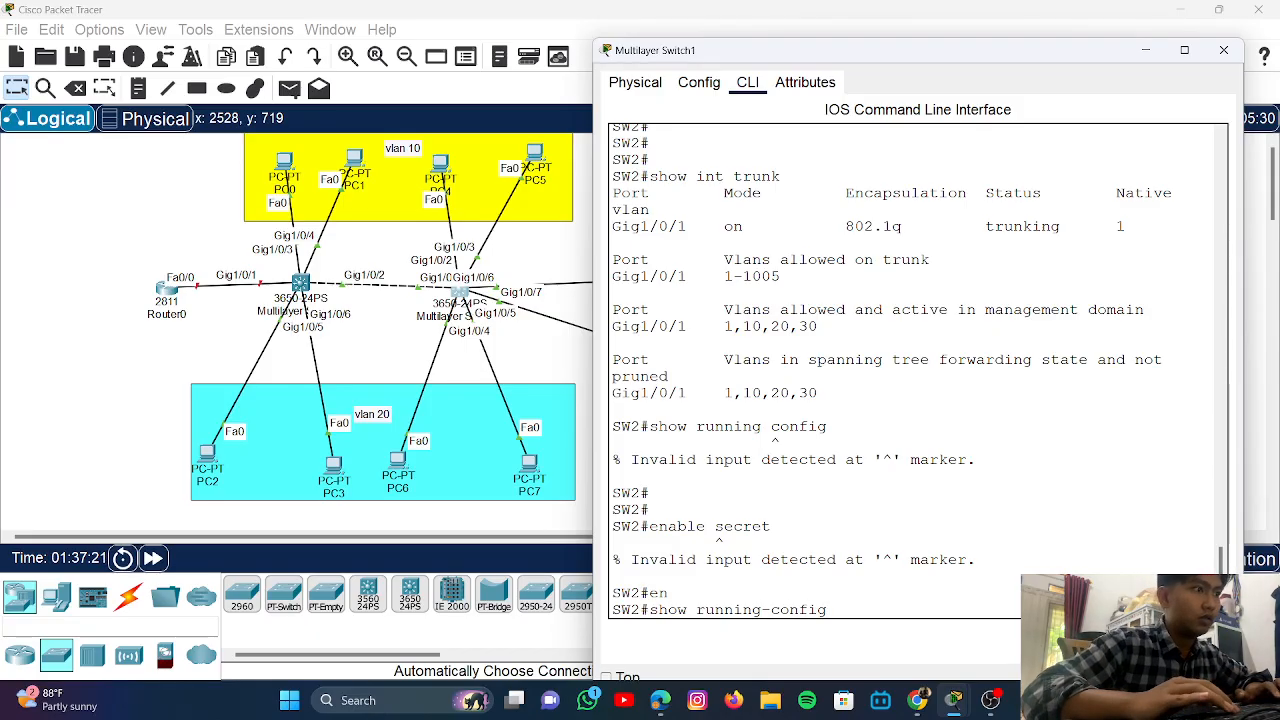
key("Return")
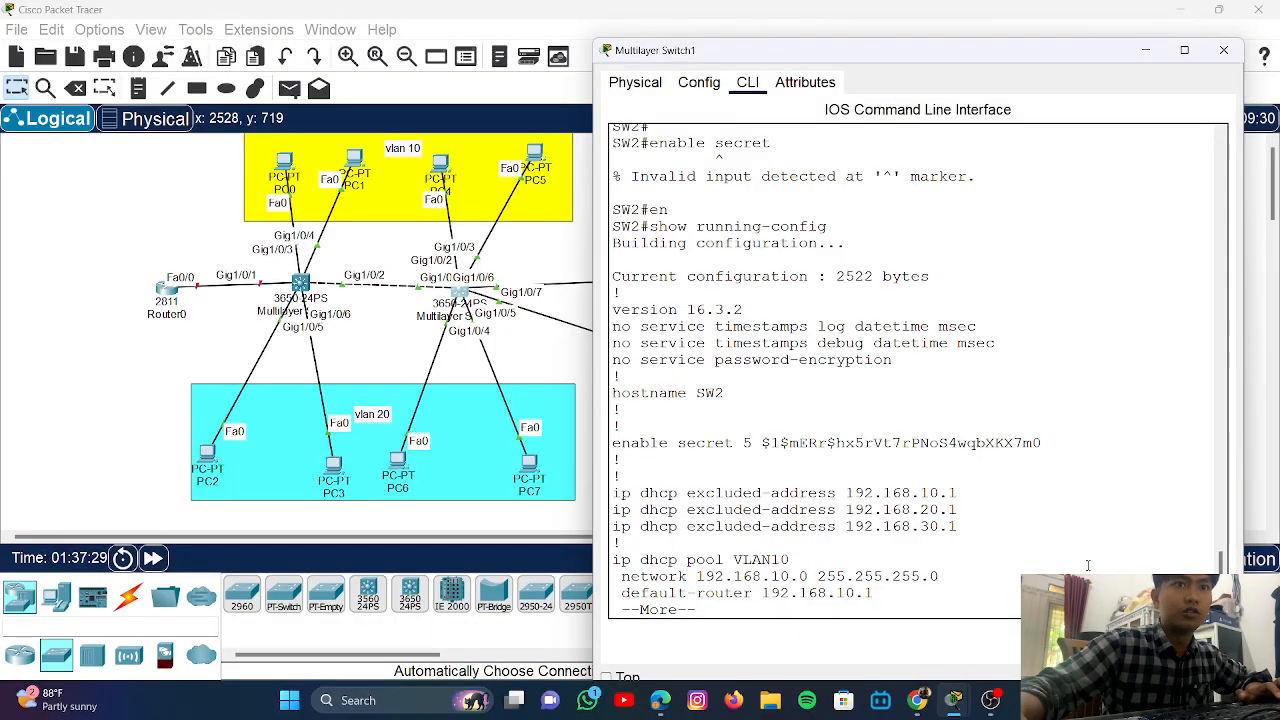
scroll(671, 405, "up", 2)
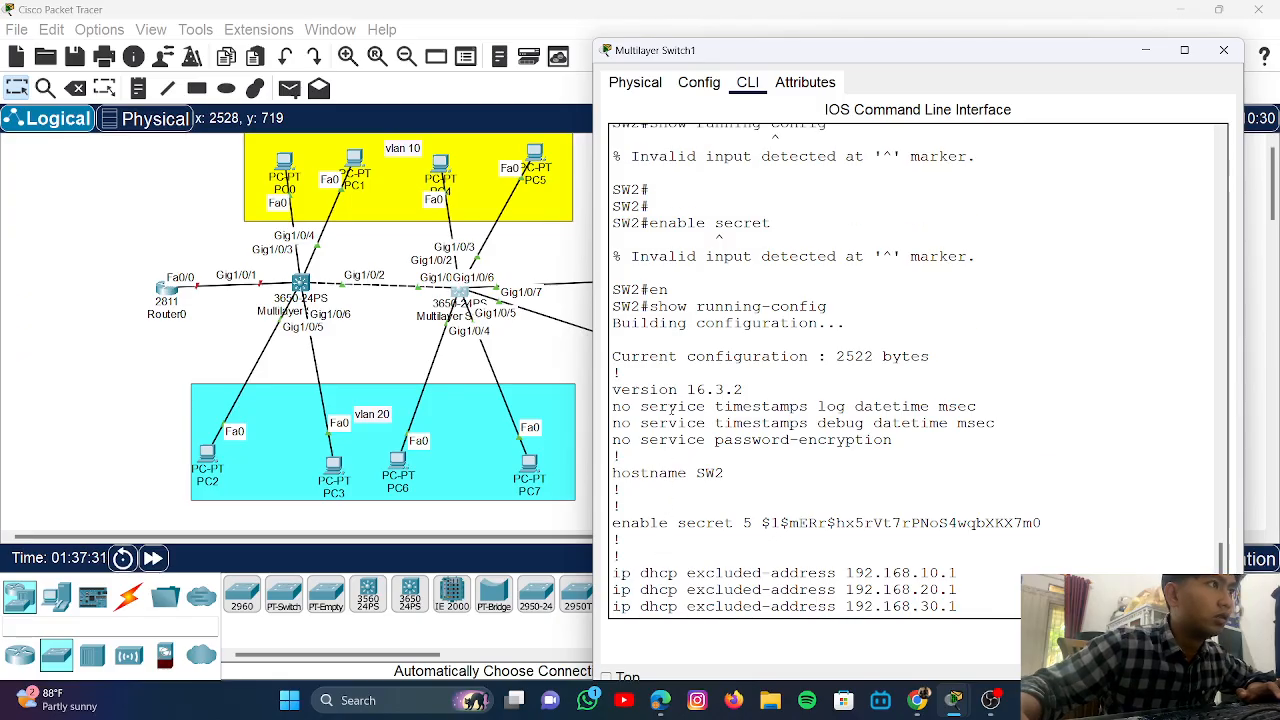
scroll(671, 405, "up", 1)
scroll(671, 405, "down", 3)
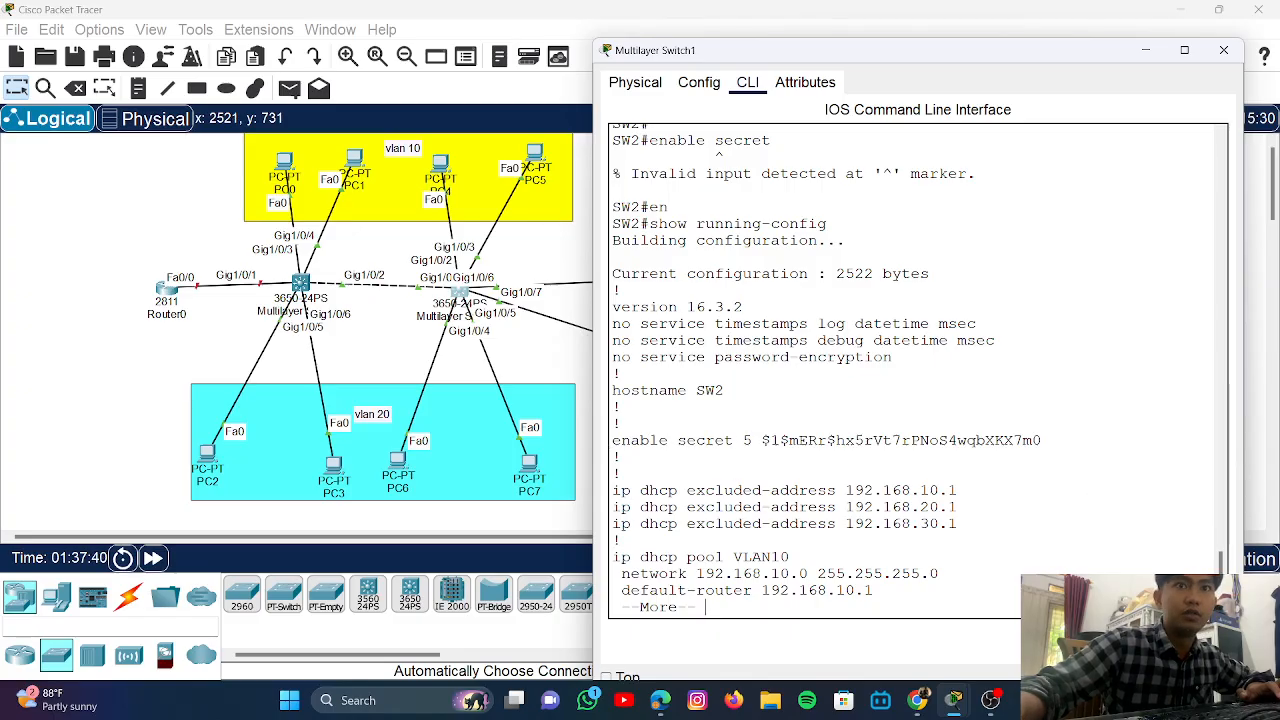
scroll(712, 348, "up", 3)
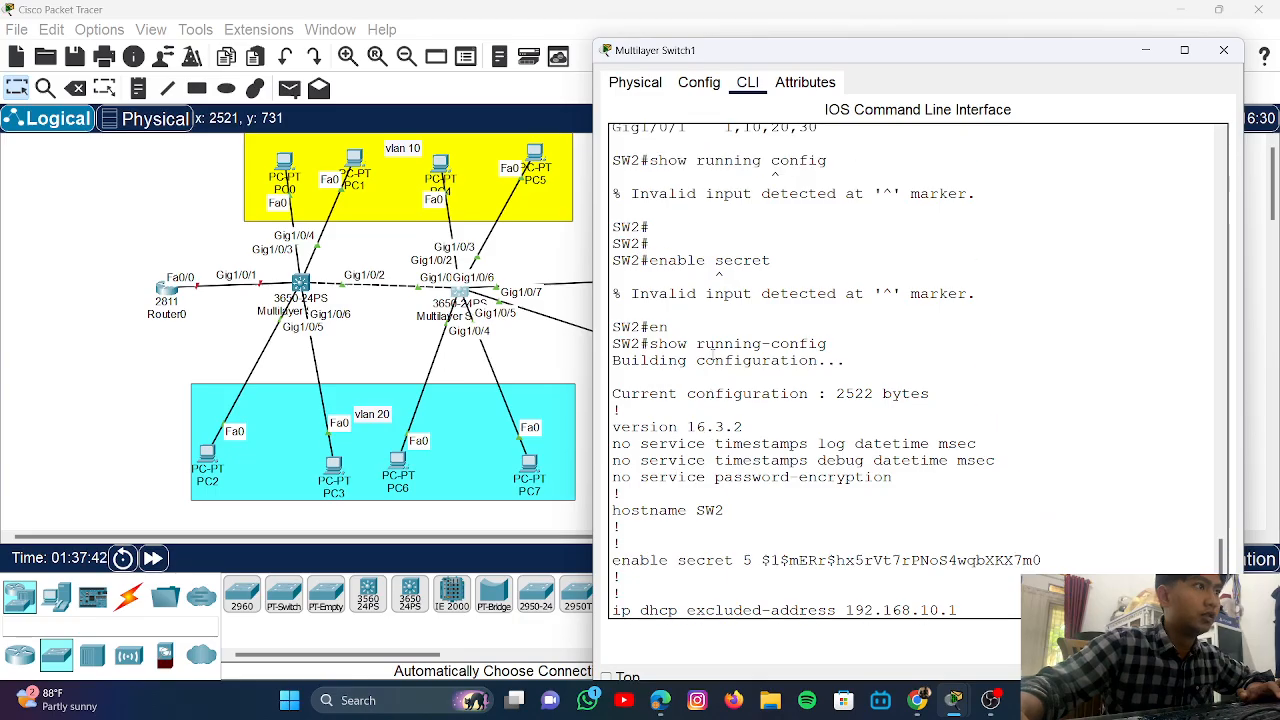
scroll(714, 352, "down", 3)
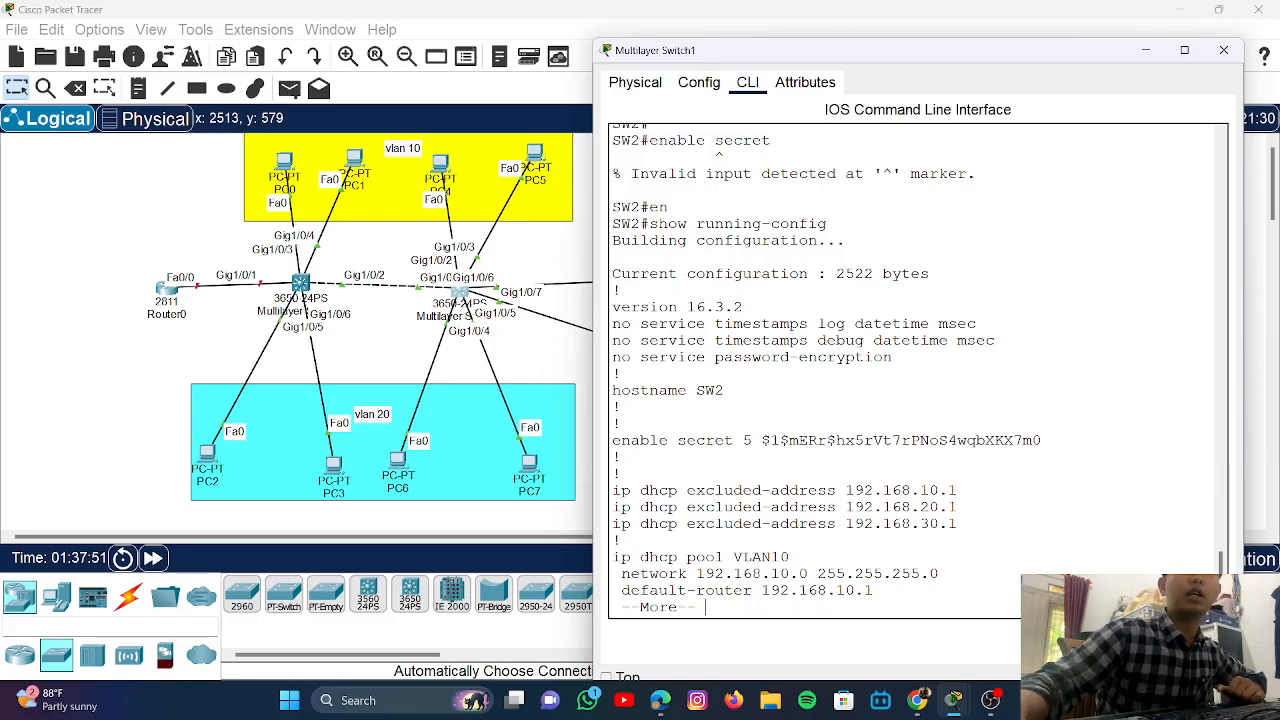
- Send SW2's console behind the full topology and bring up the Tugas 2 Classroom page
left_click(581, 243)
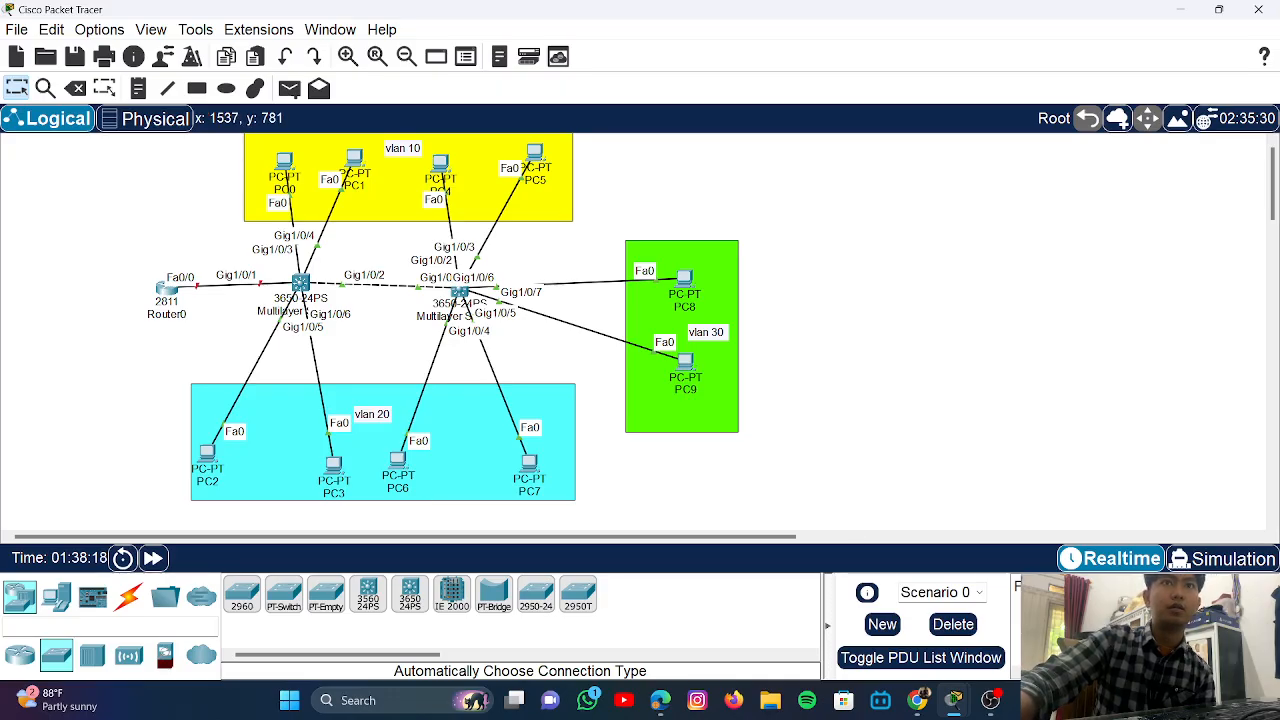
key("alt+Tab")
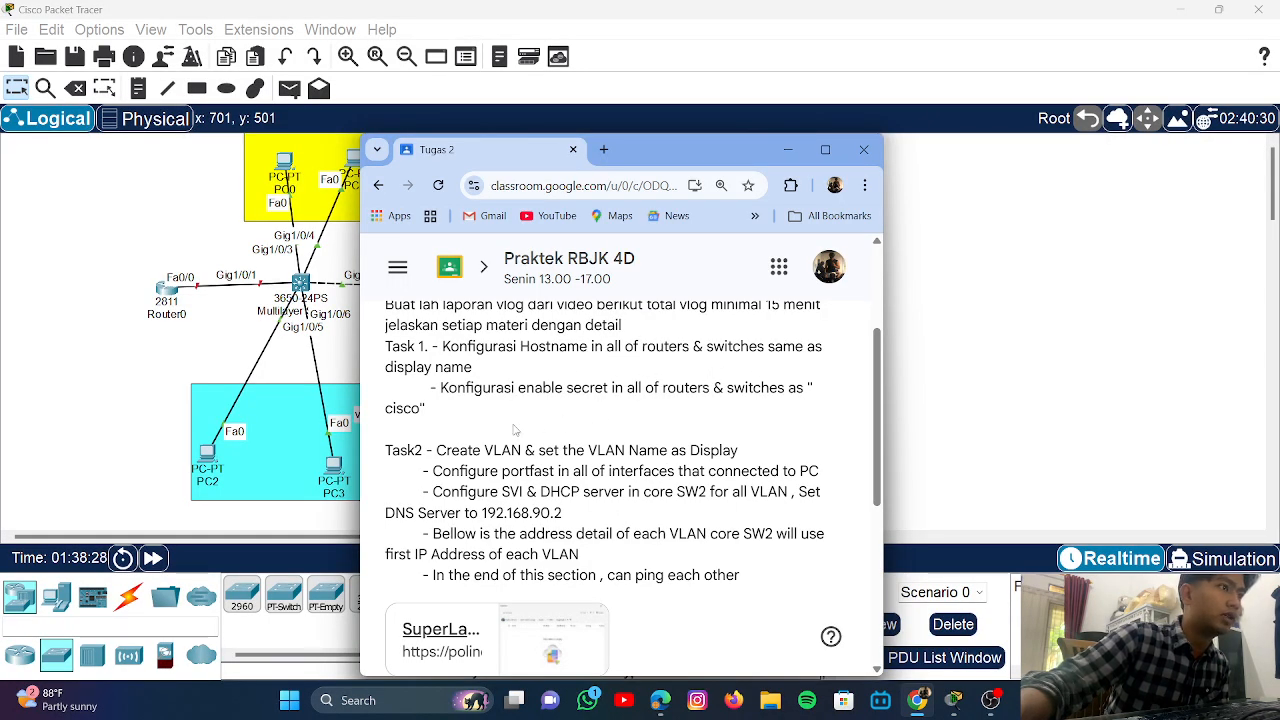
scroll(515, 430, "up", 3)
scroll(470, 412, "down", 3)
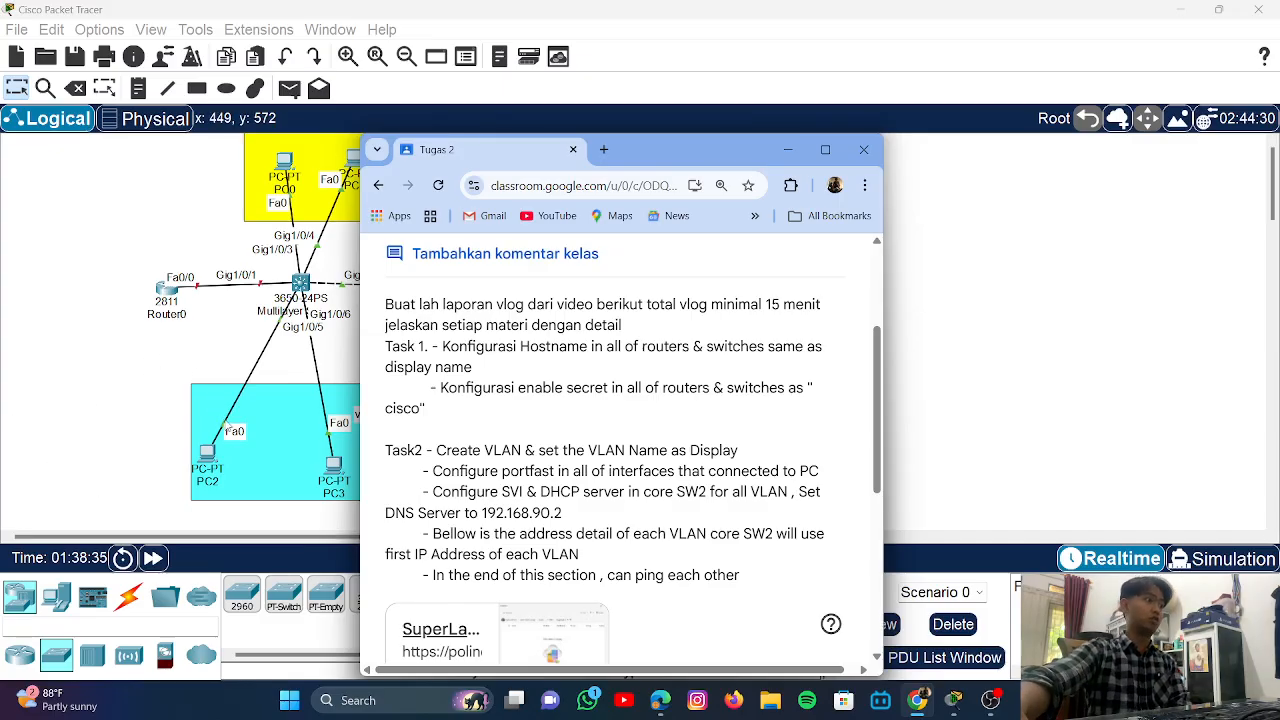
scroll(491, 416, "down", 1)
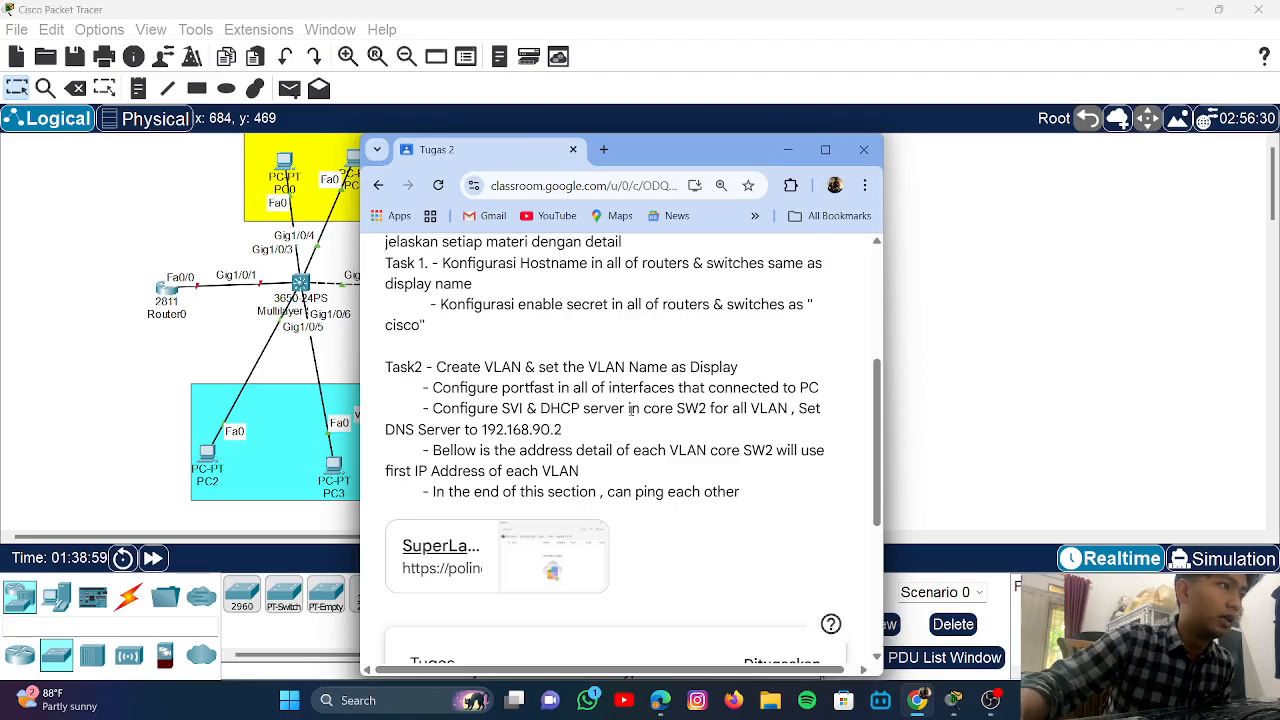
left_click_drag(631, 409, 665, 409)
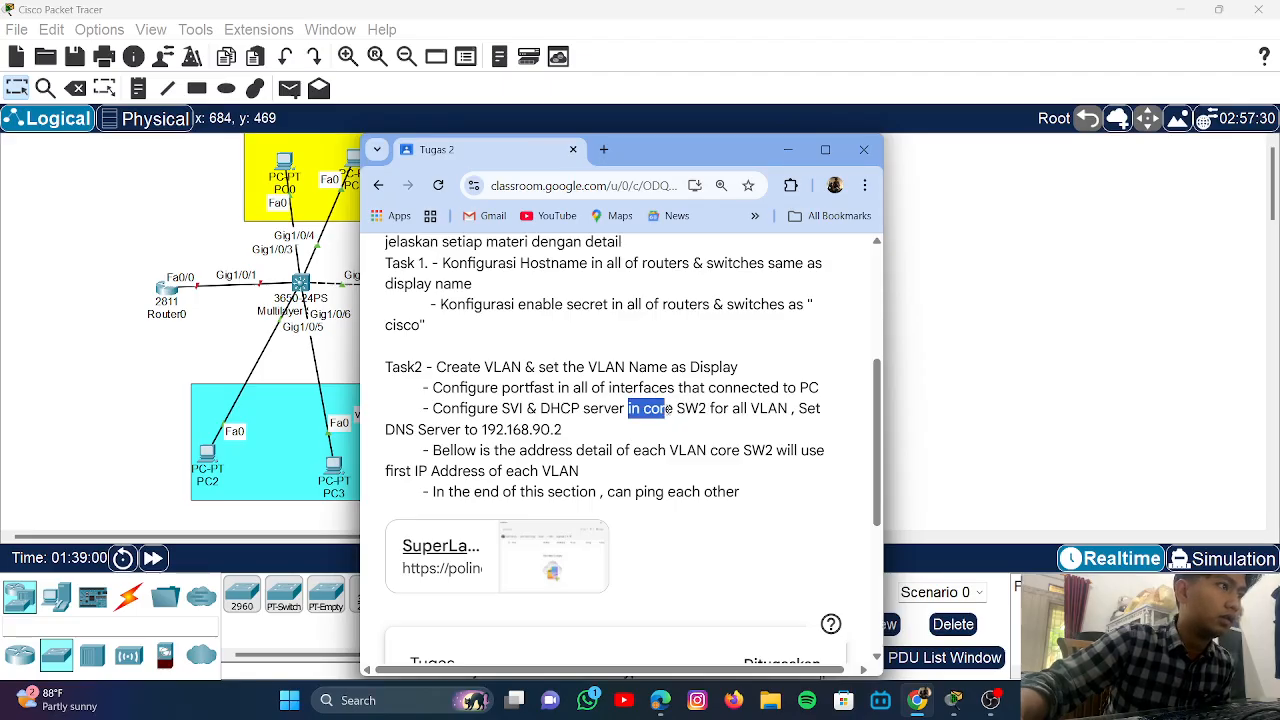
left_click(707, 408)
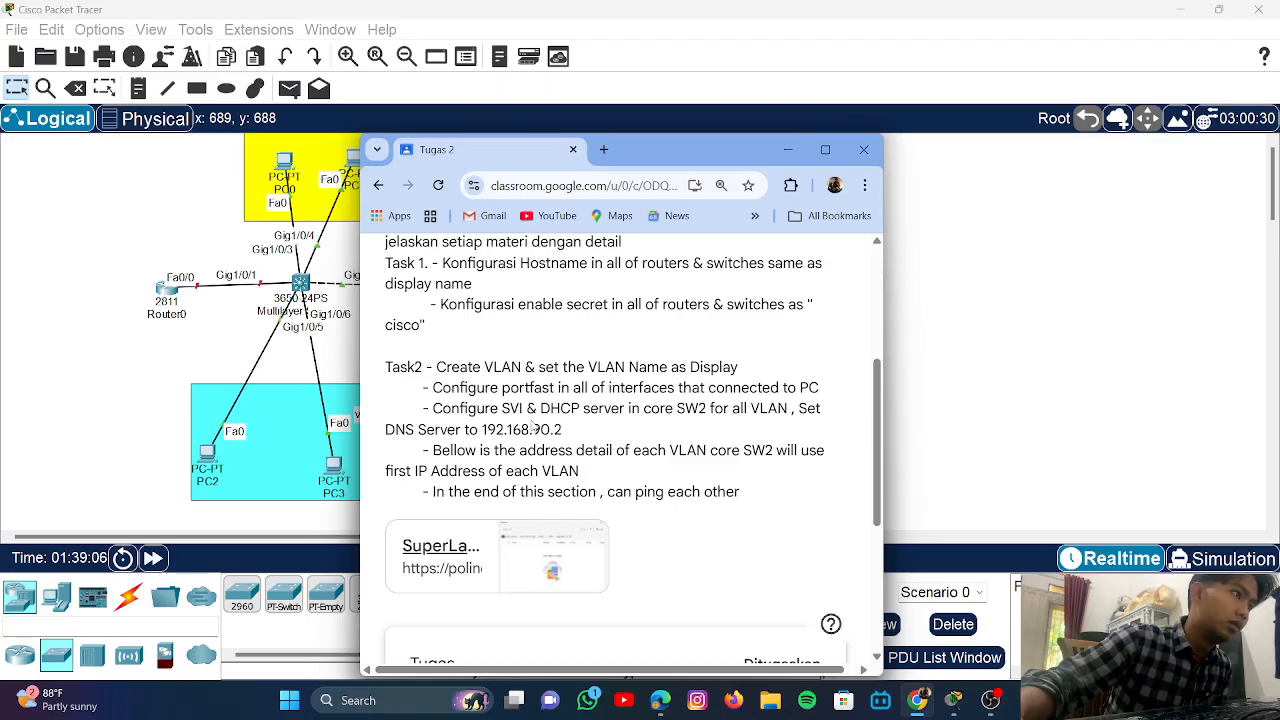
left_click_drag(530, 429, 551, 429)
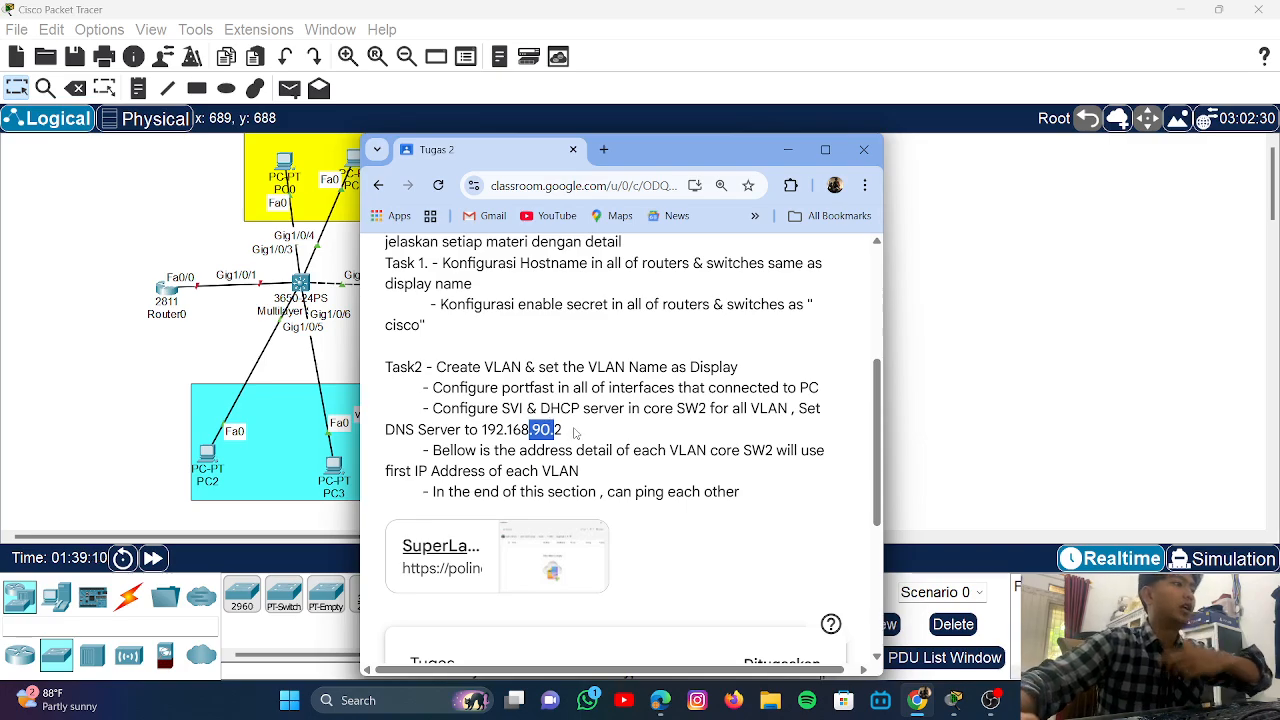
double_click(440, 451)
left_click(551, 429)
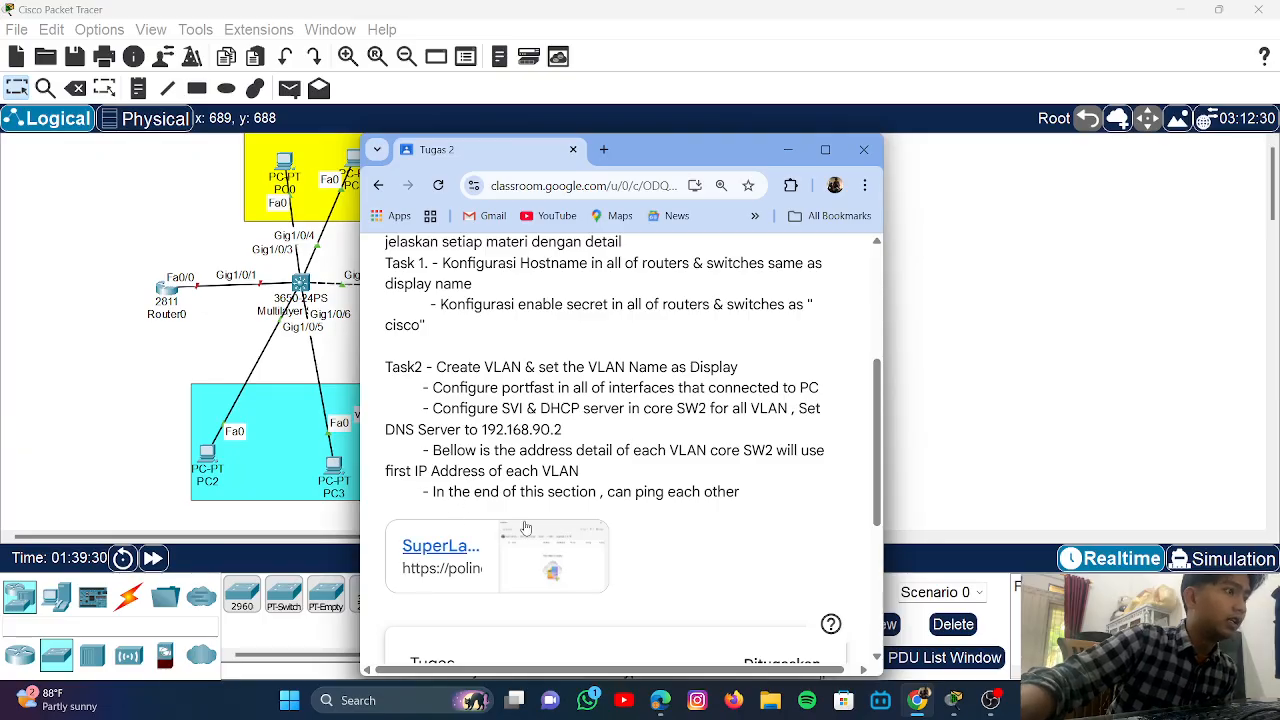
scroll(675, 532, "down", 1)
- Send a simple PDU ping from PC4 (VLAN 10) to PC8 (VLAN 30), then select the VLAN 10 area
scroll(675, 532, "down", 1)
left_click(1024, 314)
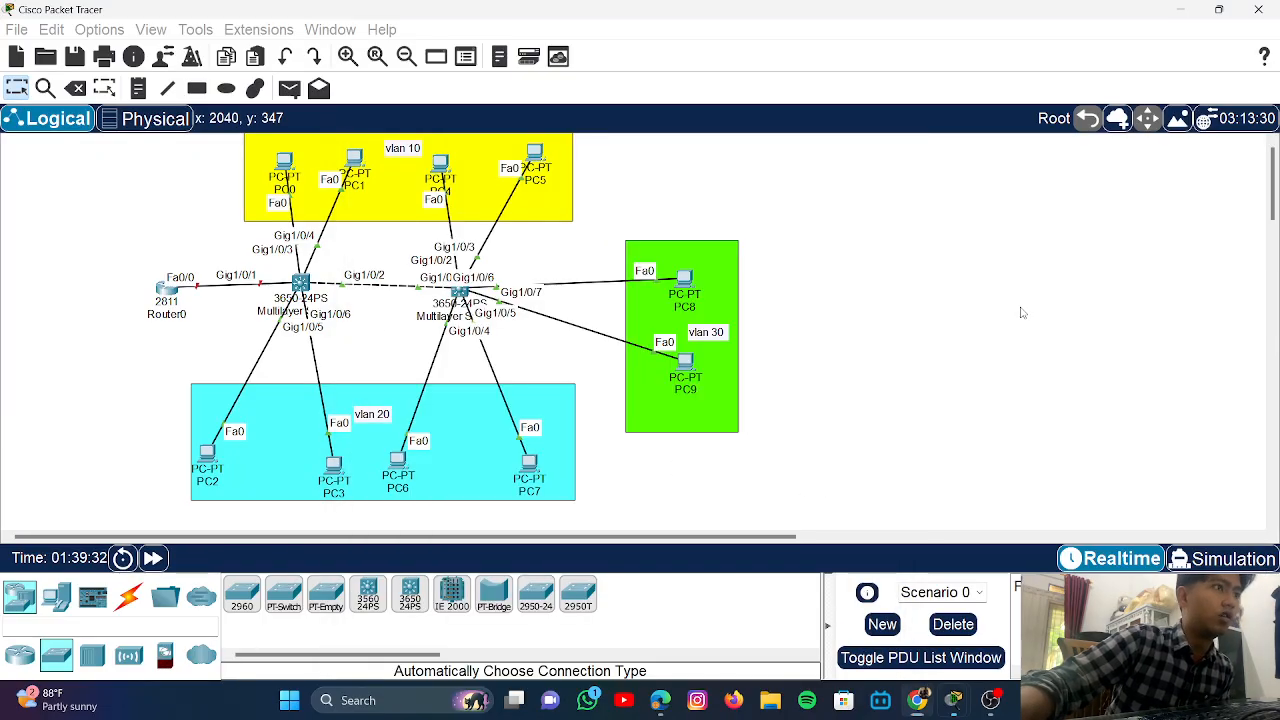
left_click(289, 88)
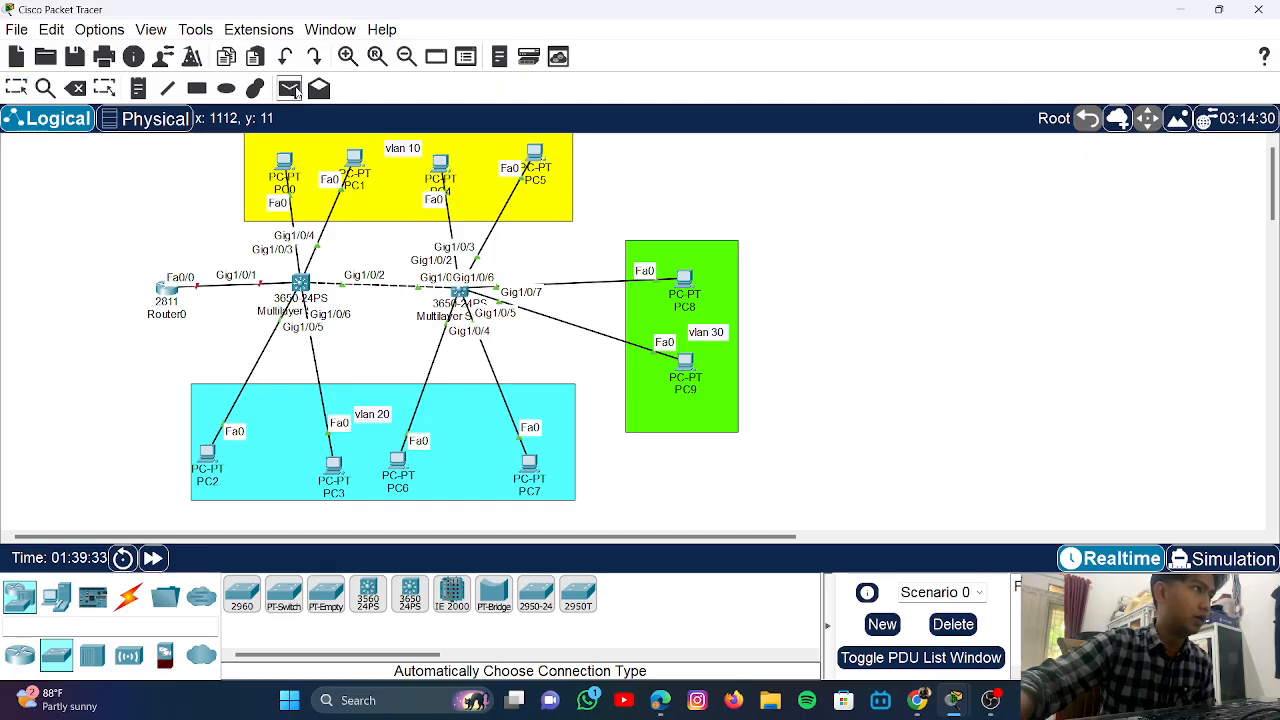
left_click(441, 166)
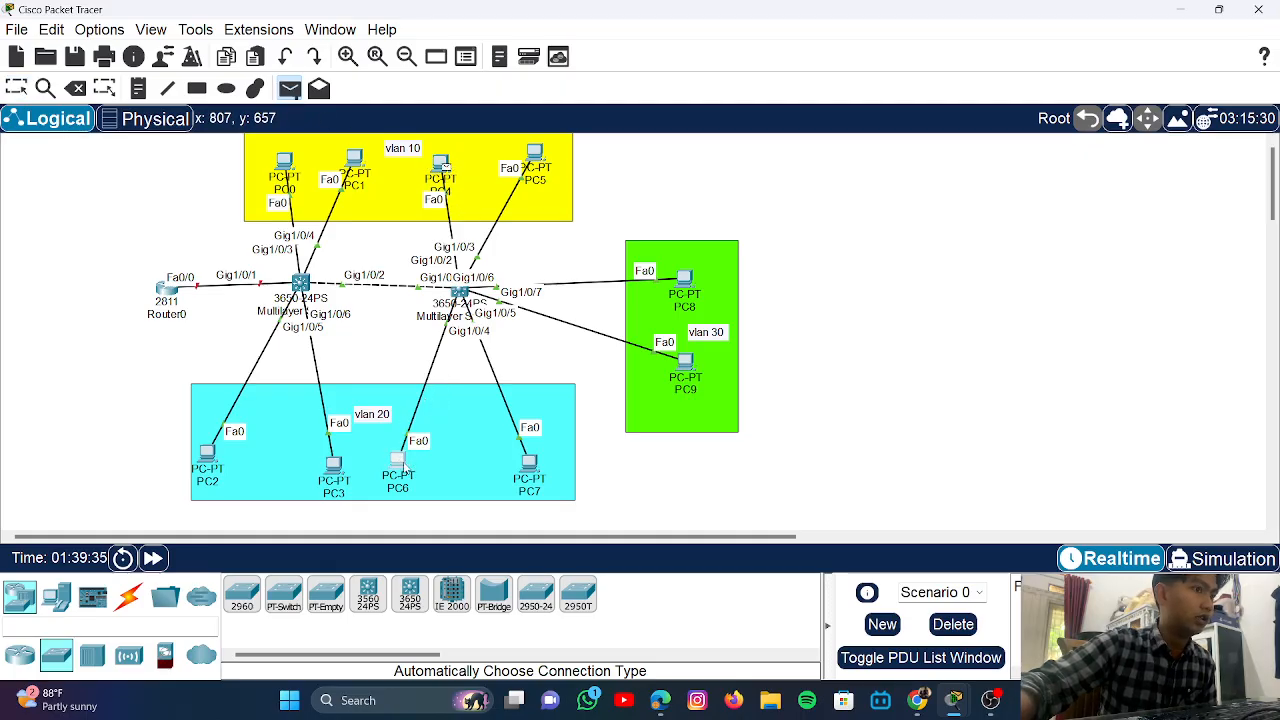
key("Escape")
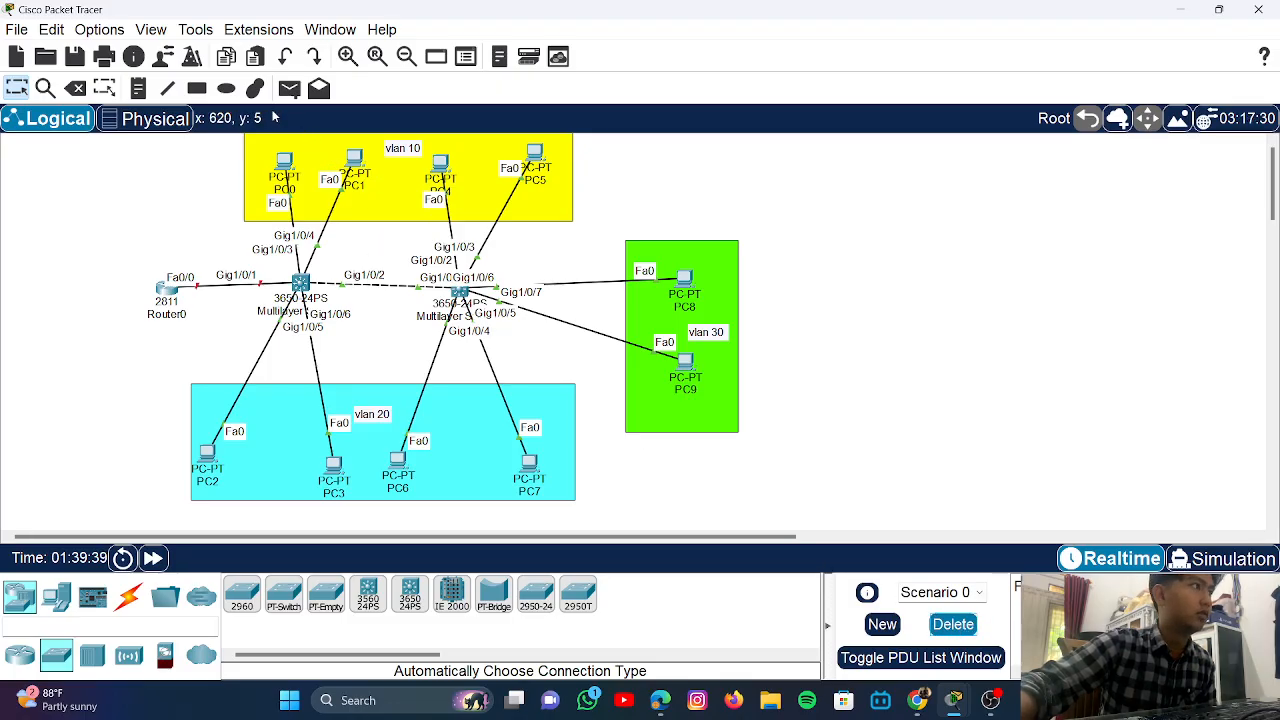
left_click(289, 88)
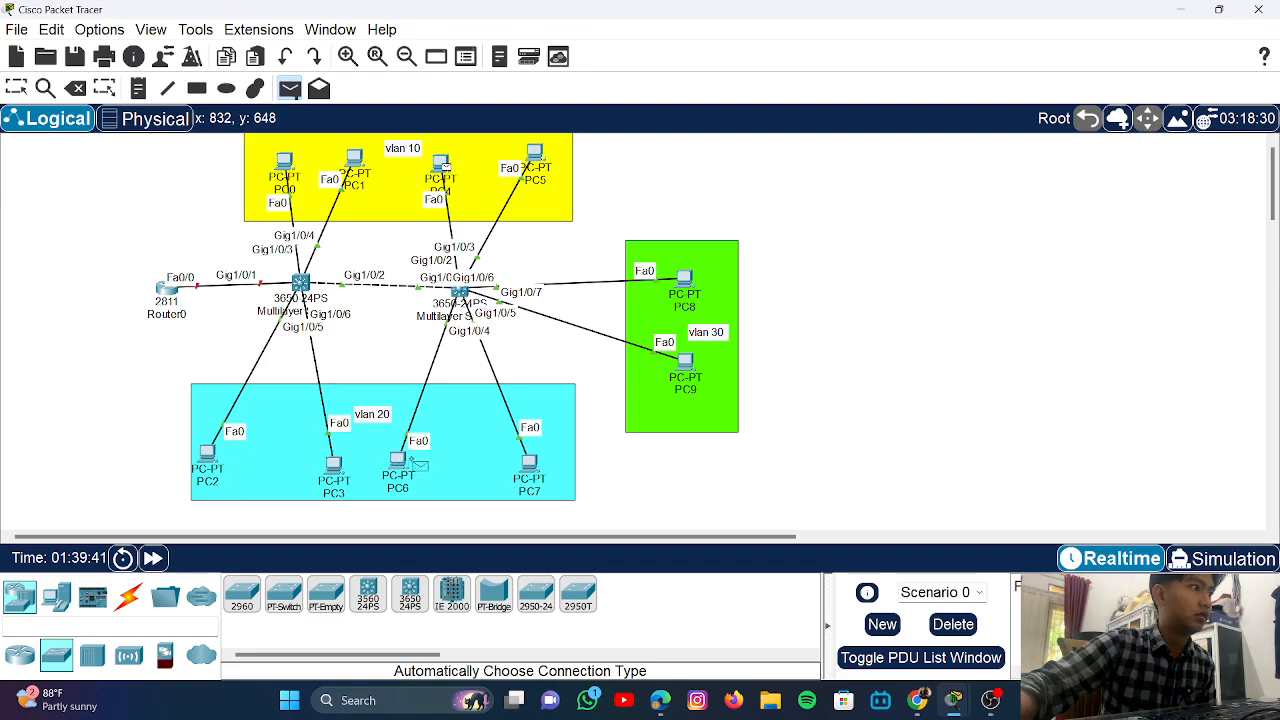
key("Escape")
left_click(289, 88)
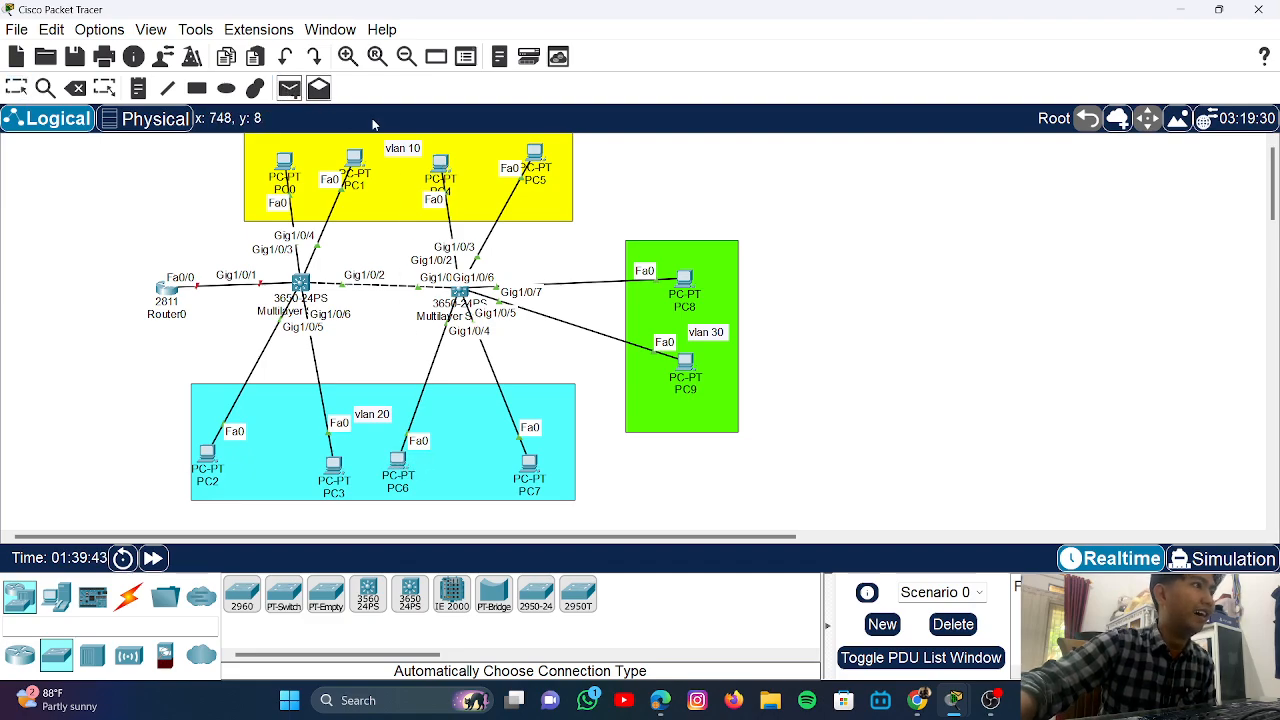
left_click(443, 164)
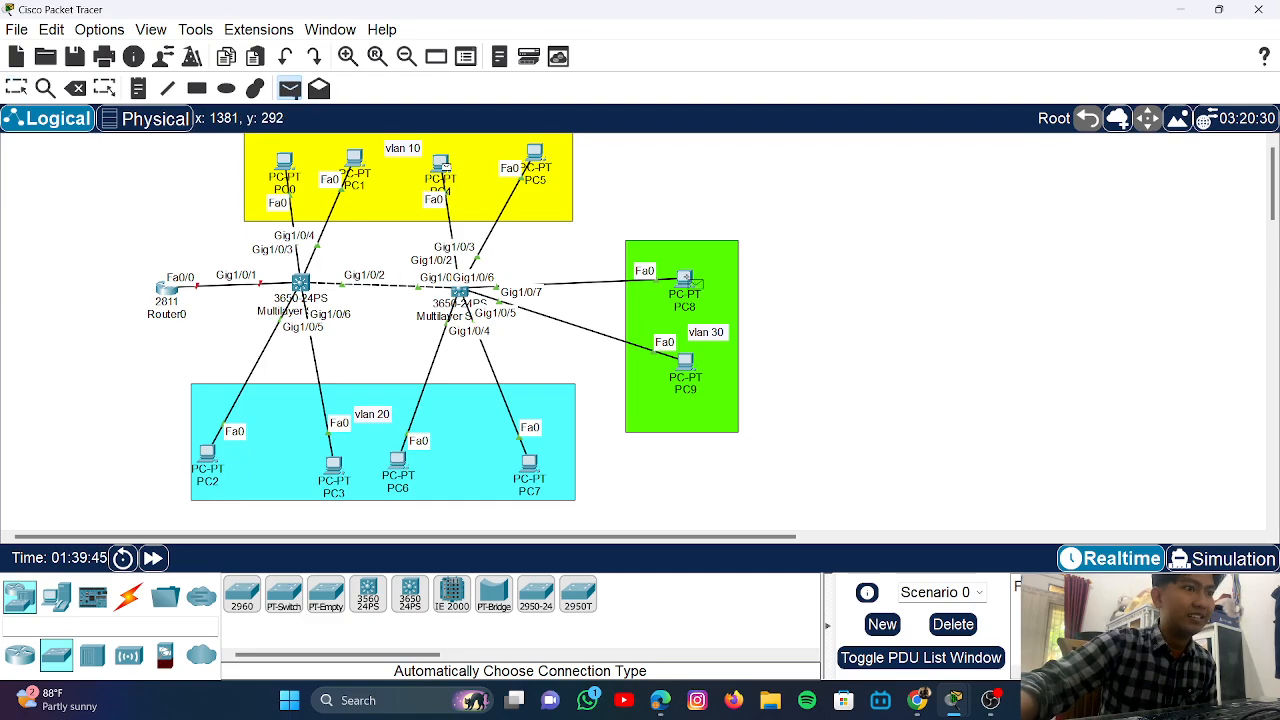
left_click(684, 279)
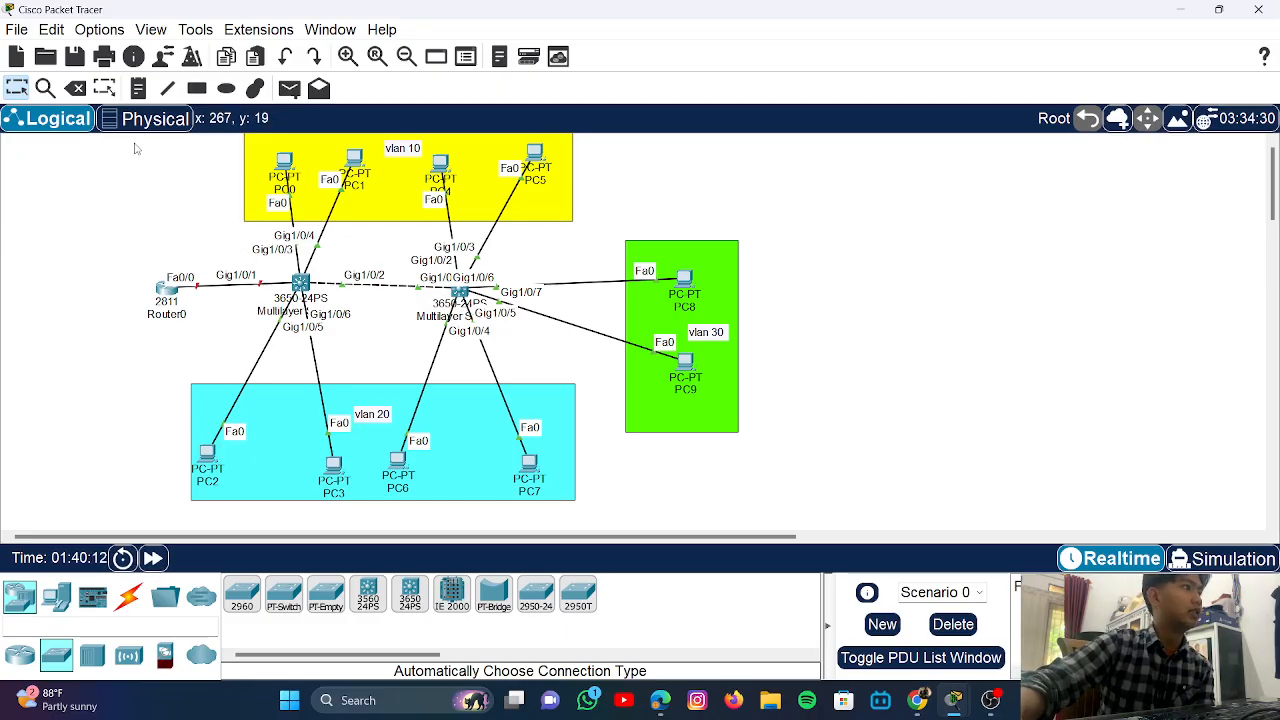
left_click_drag(133, 139, 262, 172)
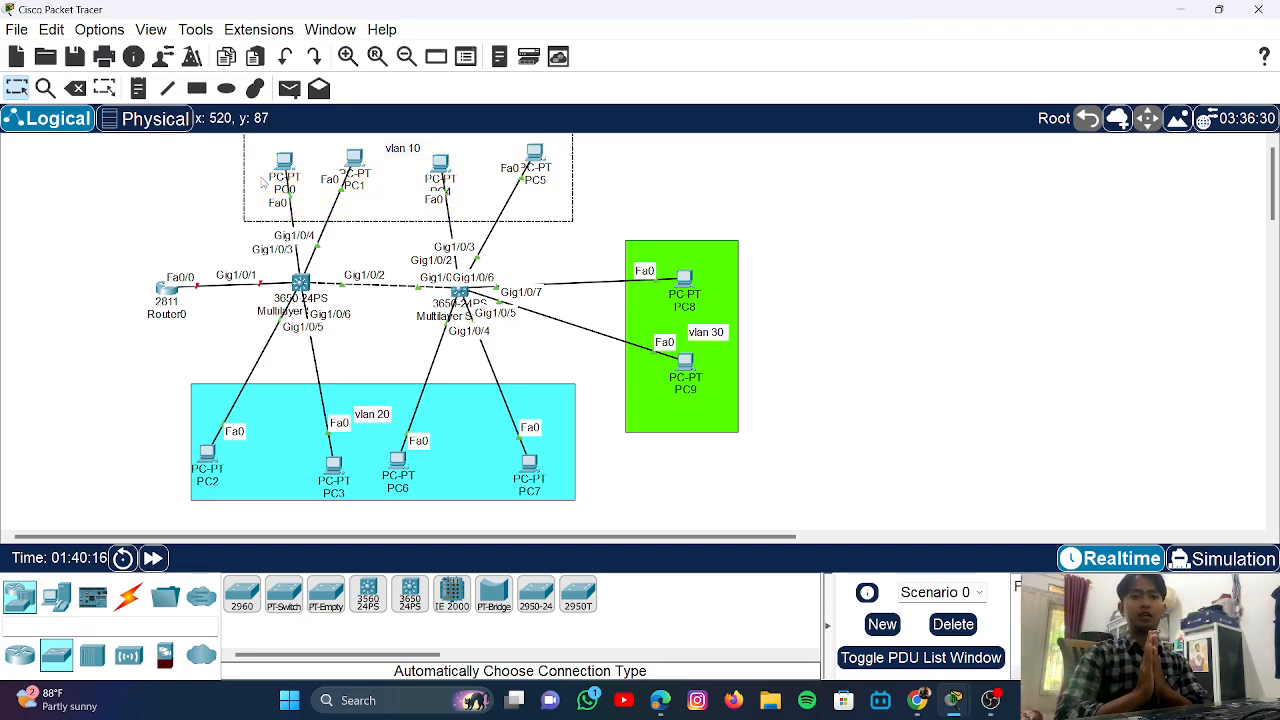